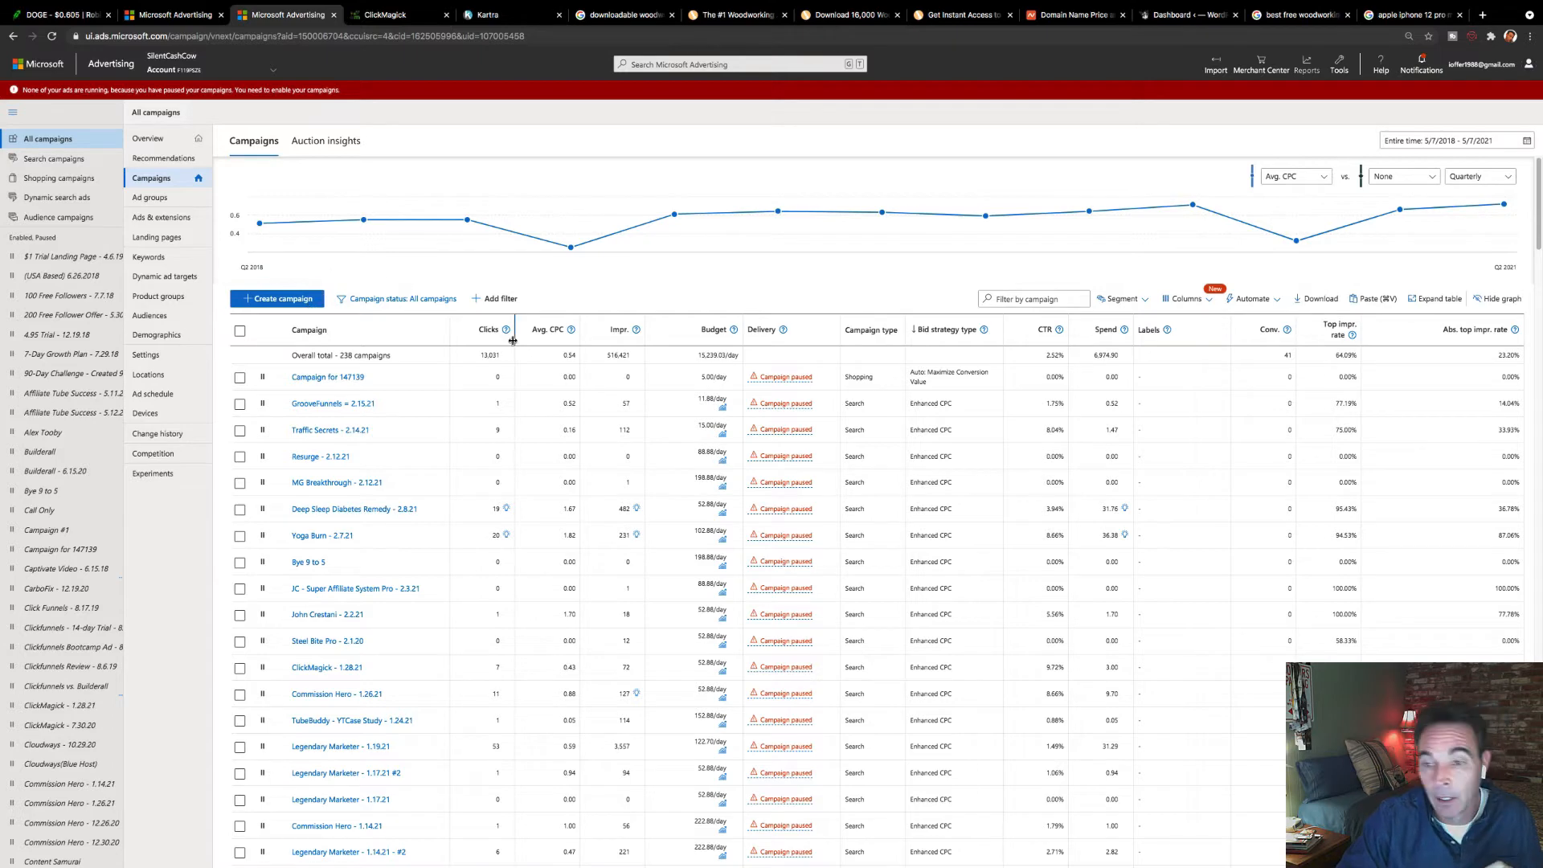
Create a new campaign with the goal "Visits to my website" and the Search ads type.
scroll(765, 557, "down", 4)
scroll(767, 556, "up", 5)
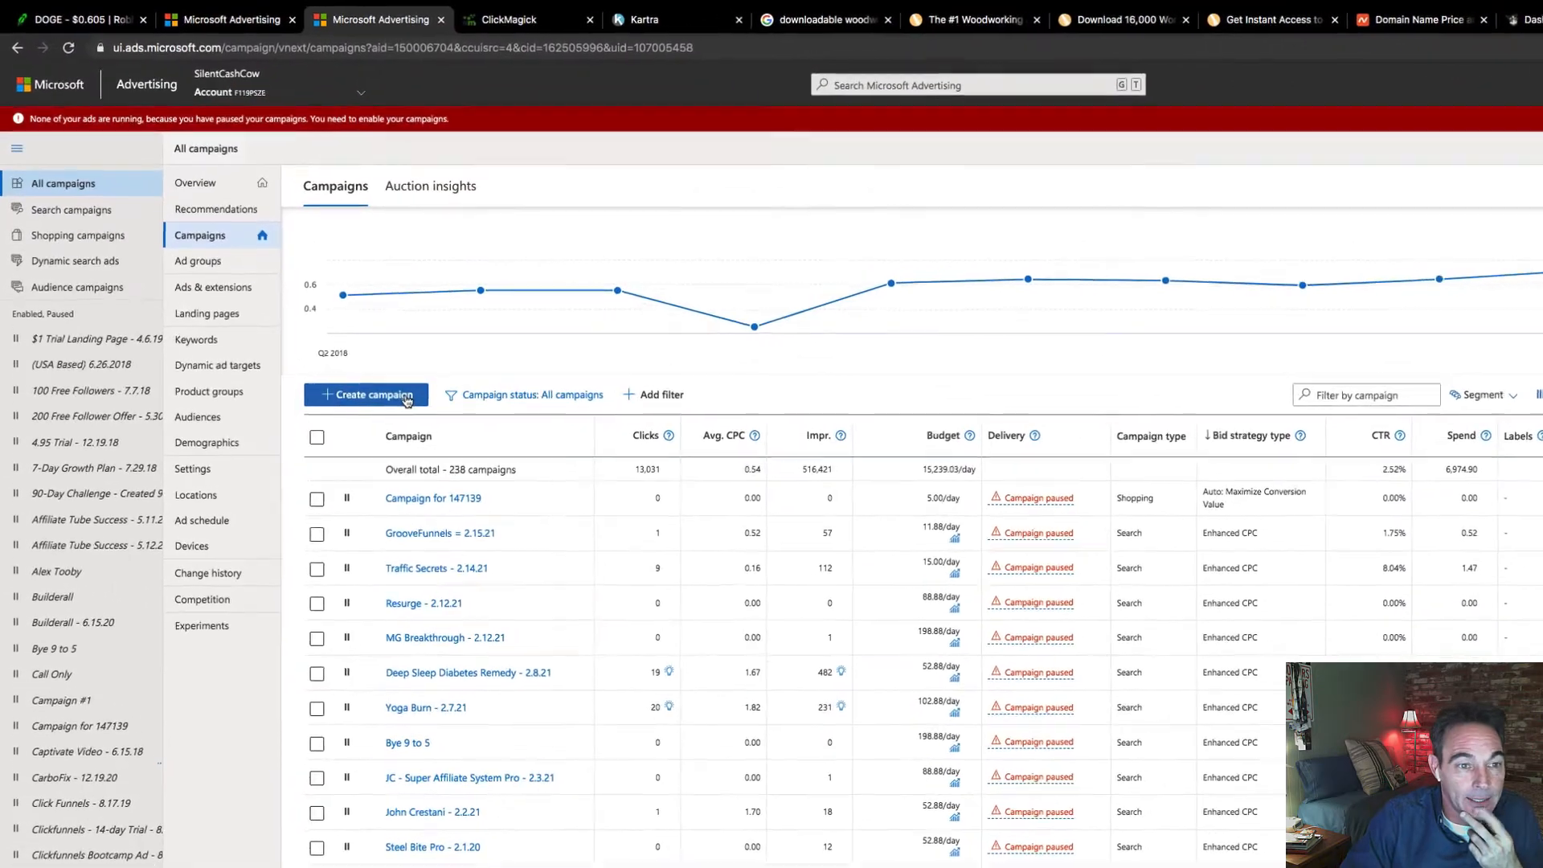
left_click(409, 399)
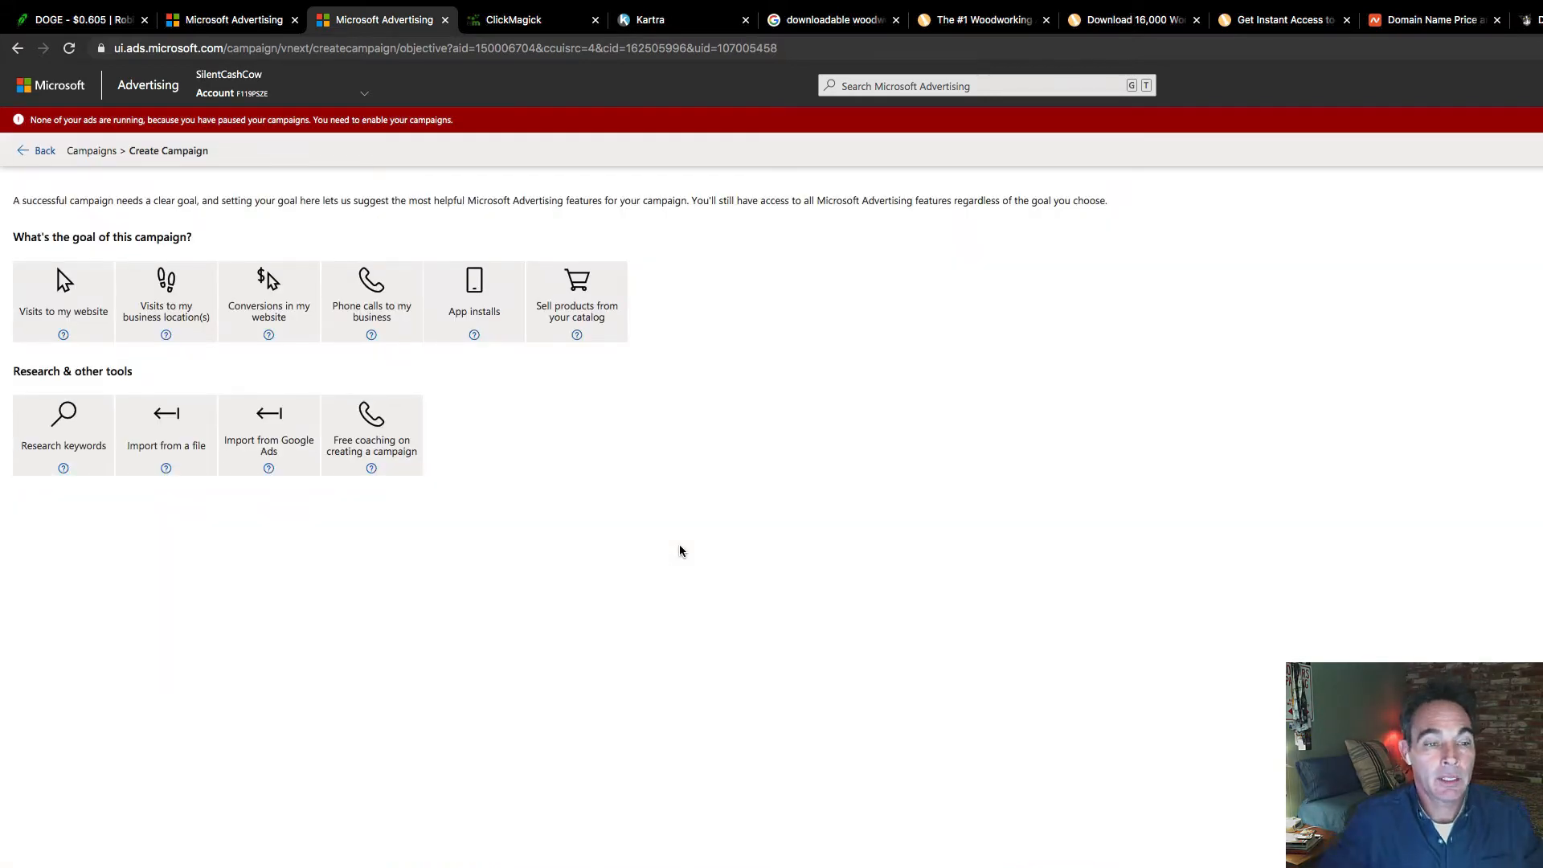
left_click(102, 279)
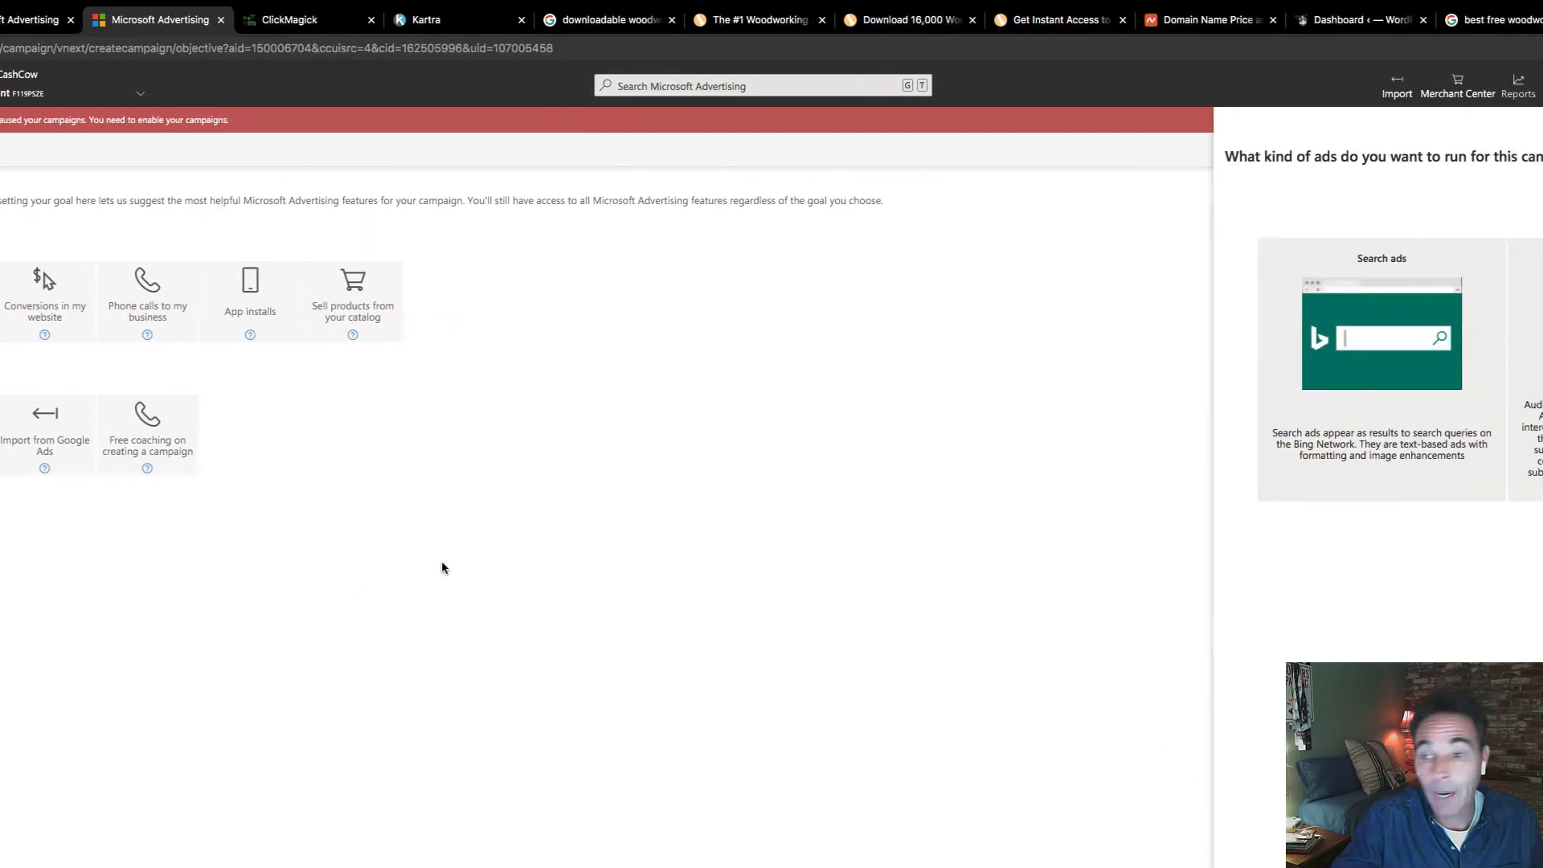
left_click(1087, 411)
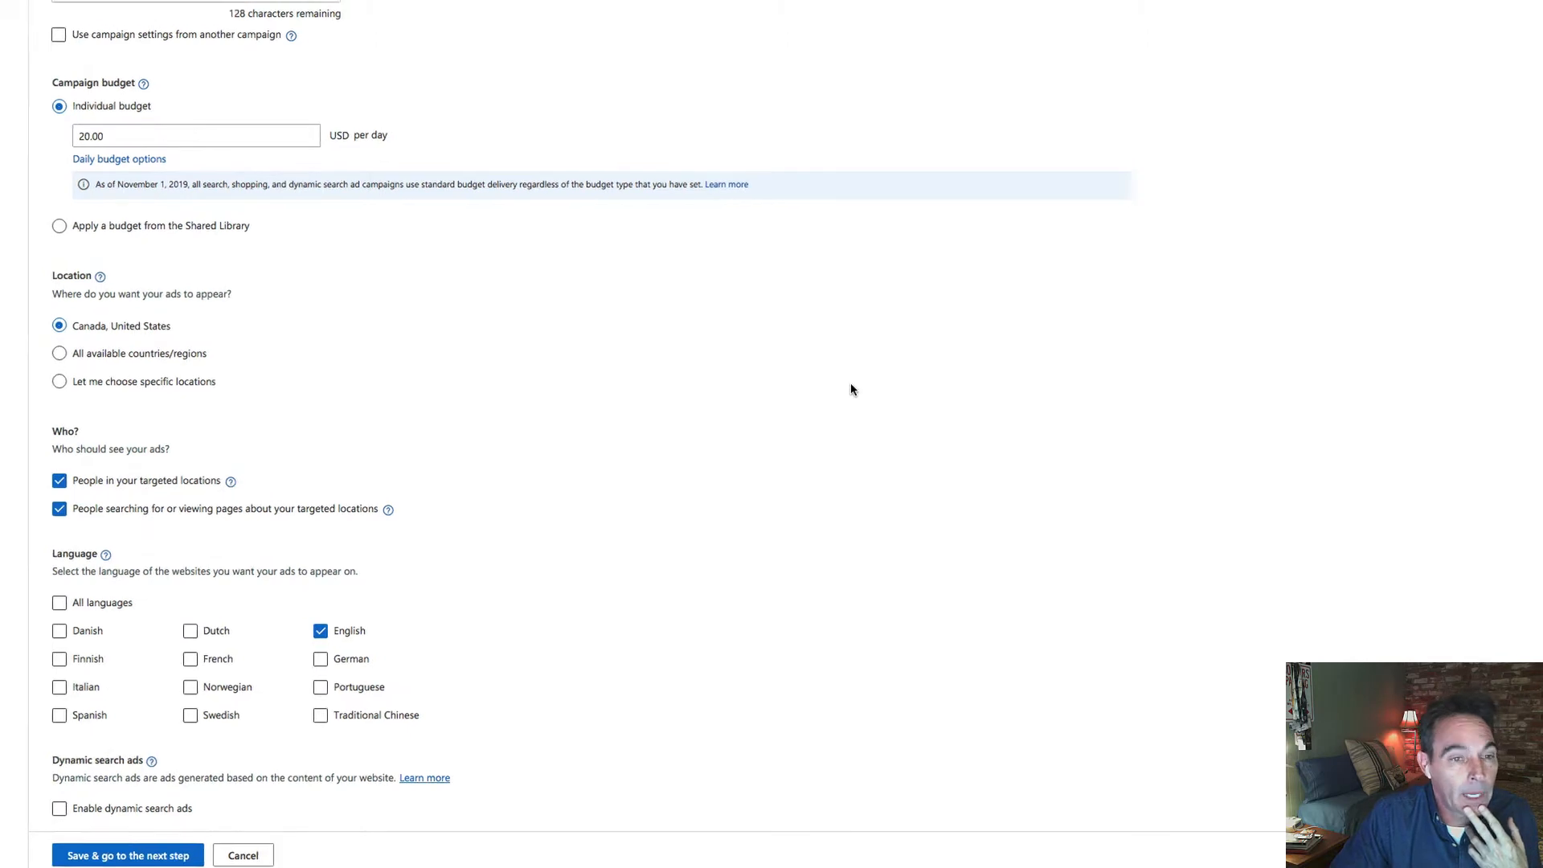
Name the campaign "Teds Woodworking - 5.7.21".
left_click(432, 268)
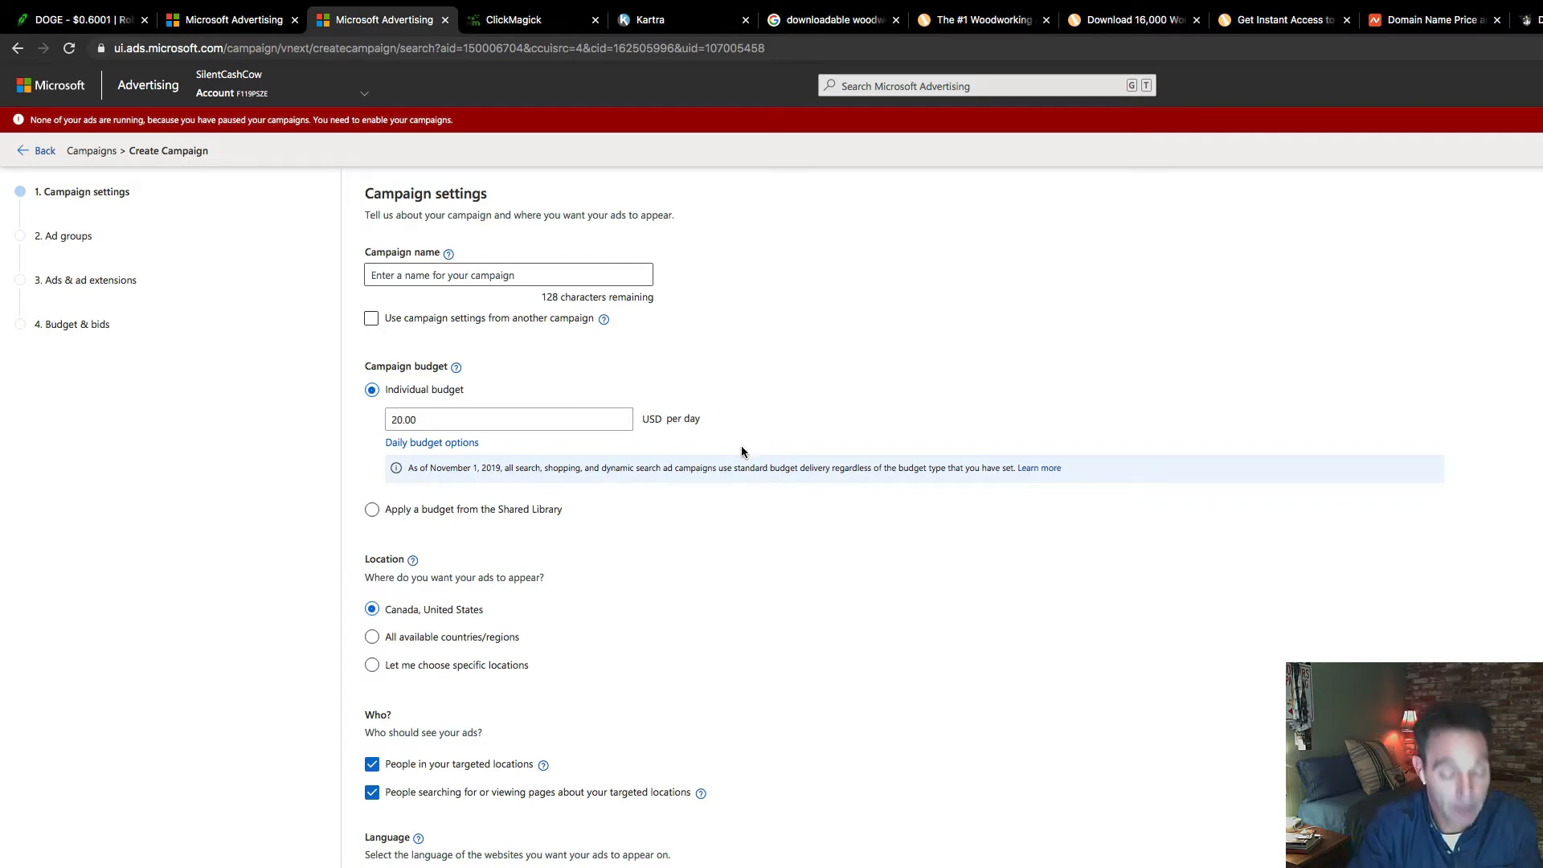
type("Teds")
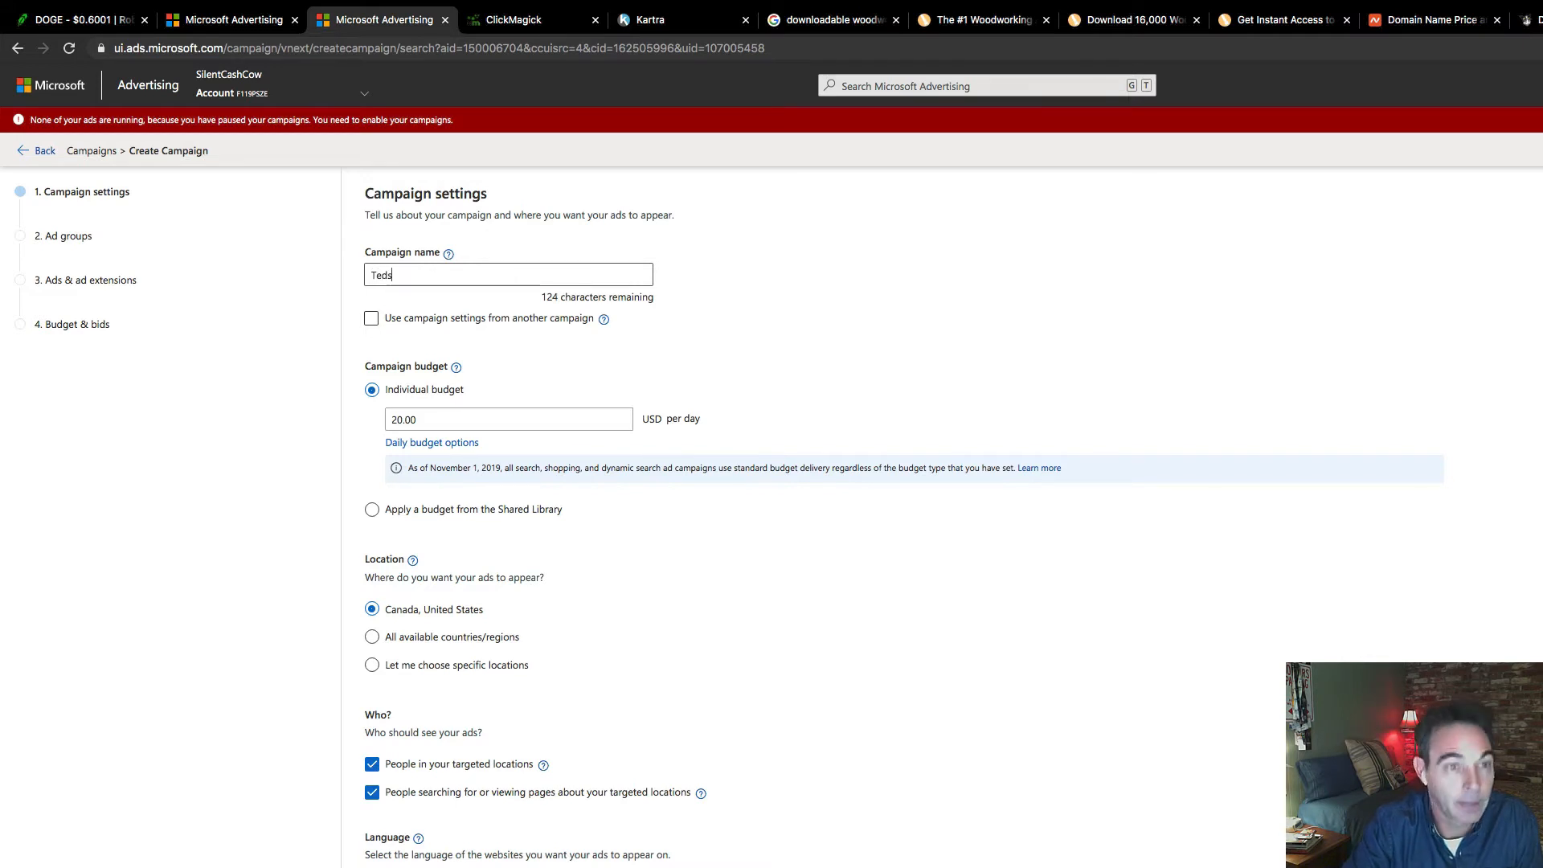
type(" W")
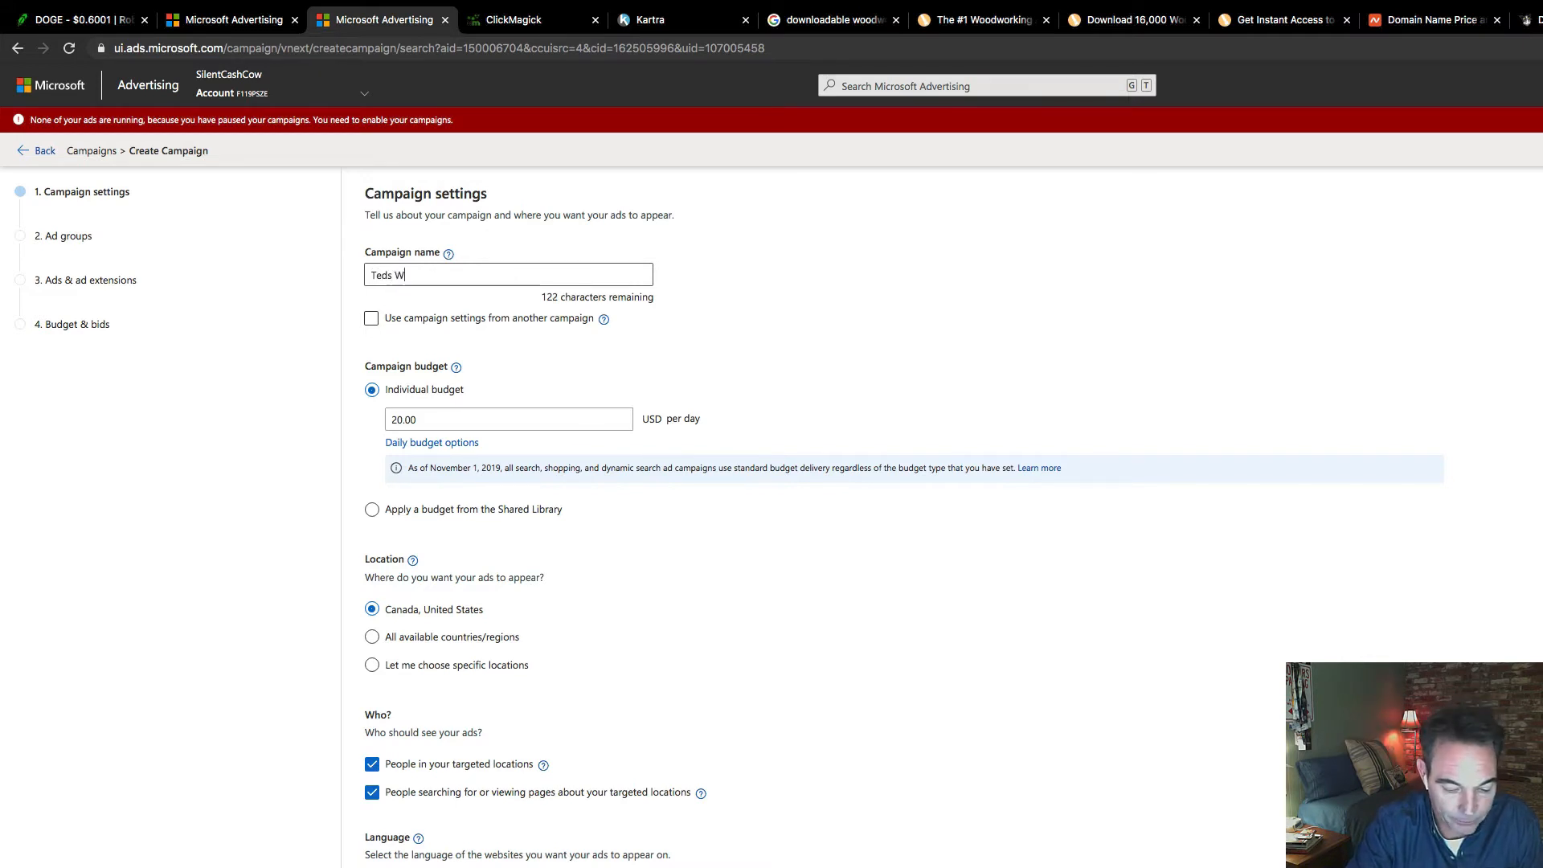
type("ooddworking - ")
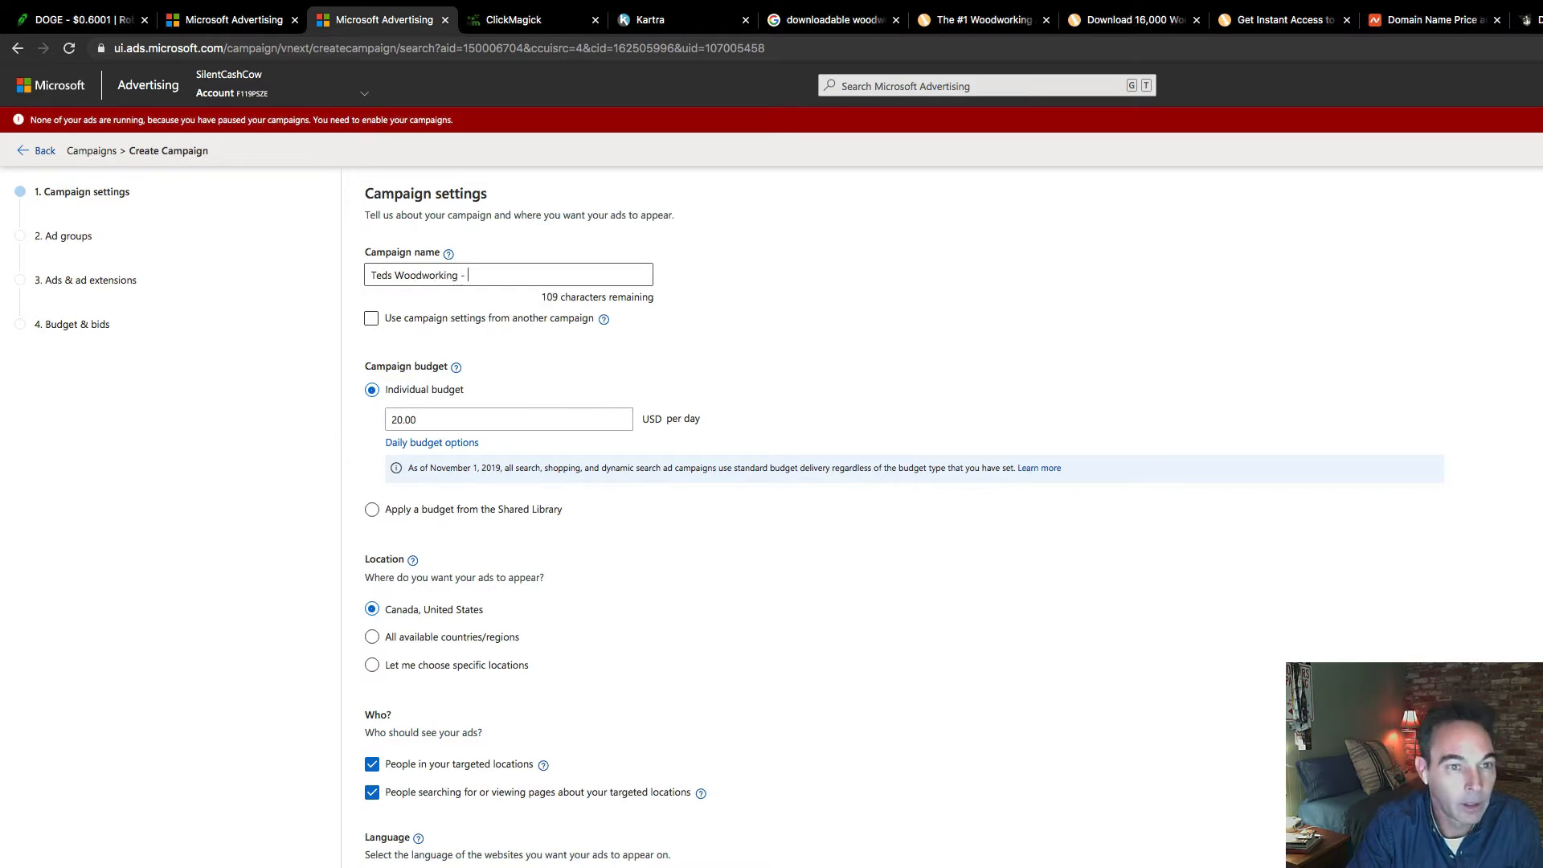
type("5.7")
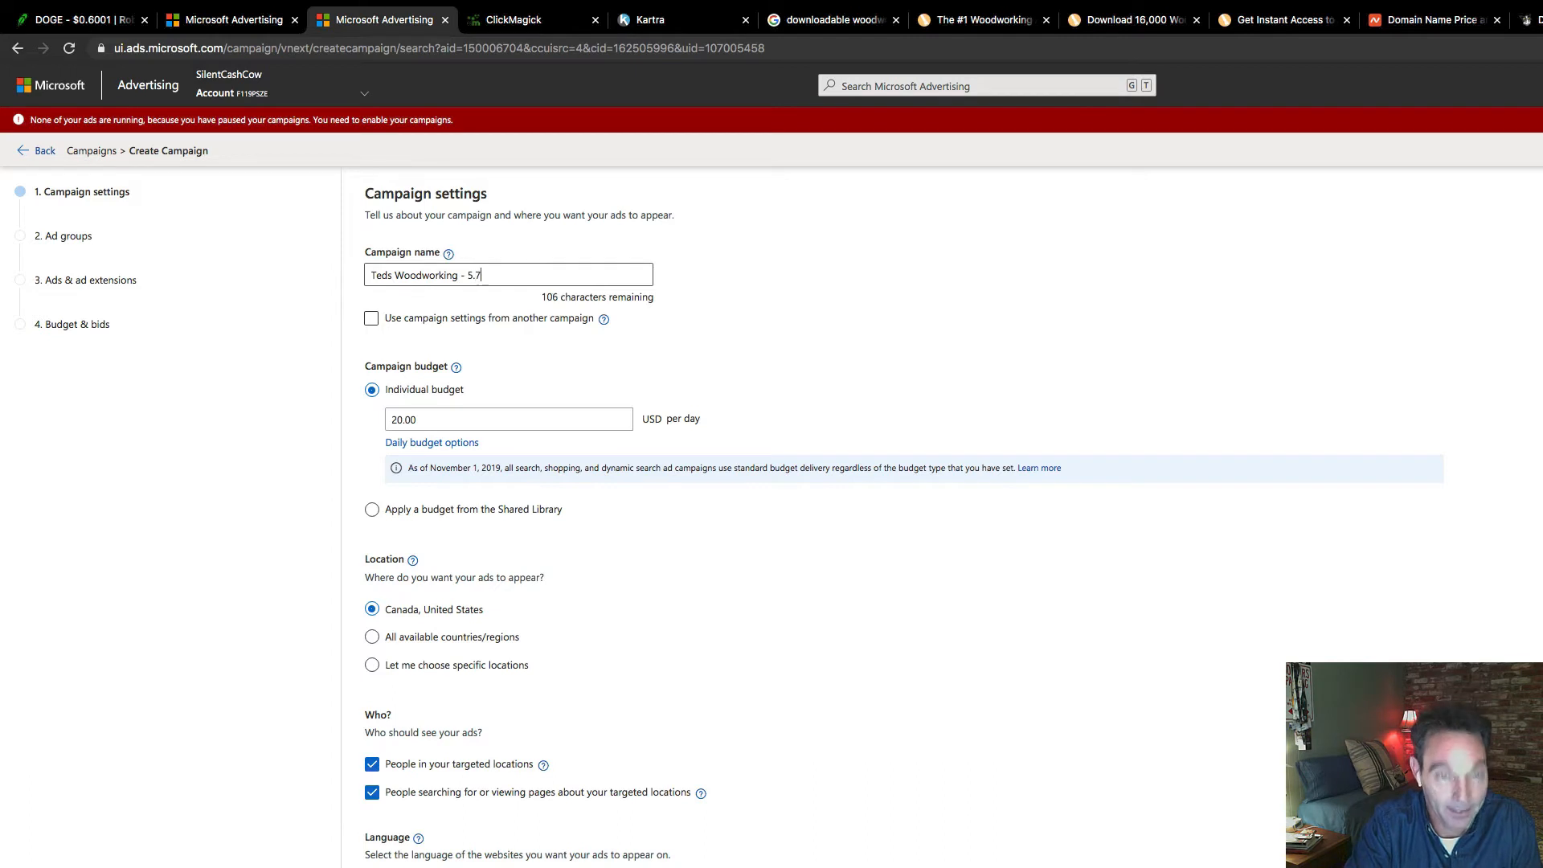
type(".21")
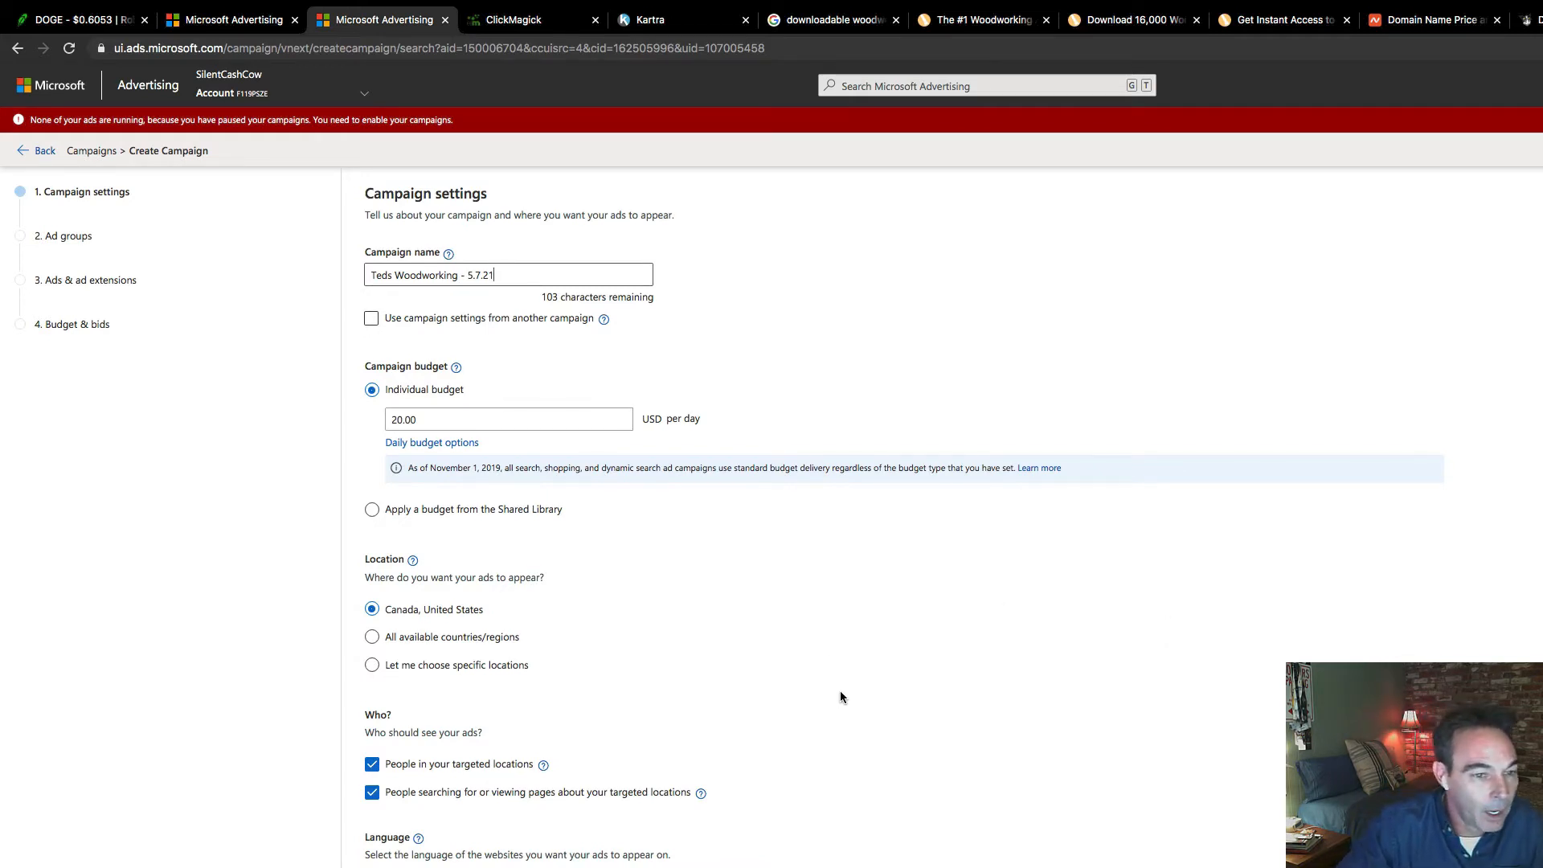
Set the campaign's individual budget to 52.88 USD per day.
left_click(455, 416)
left_click_drag(456, 421, 210, 415)
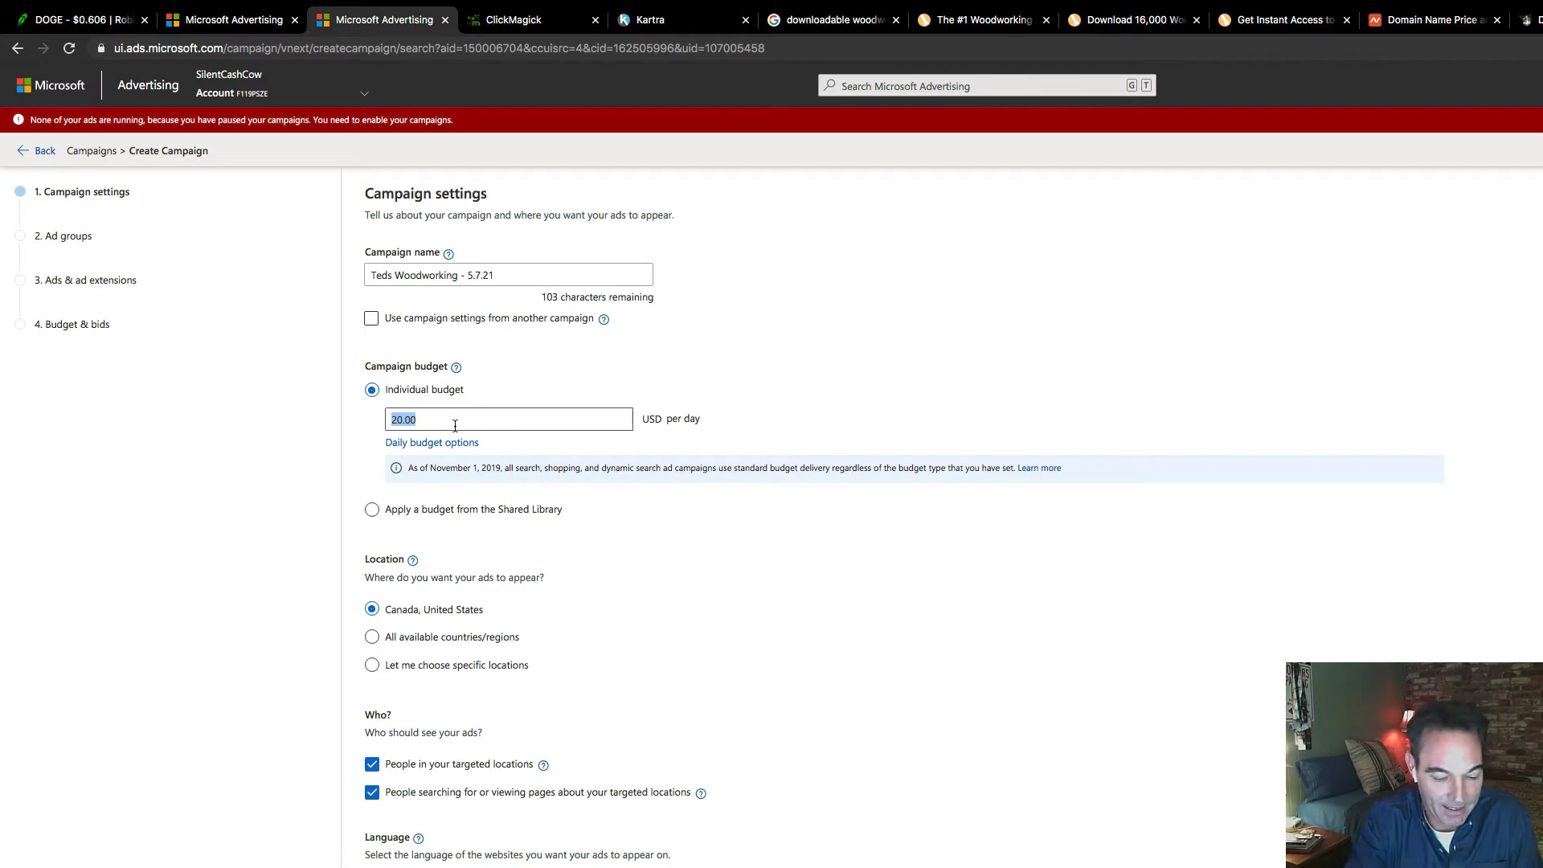
type("52")
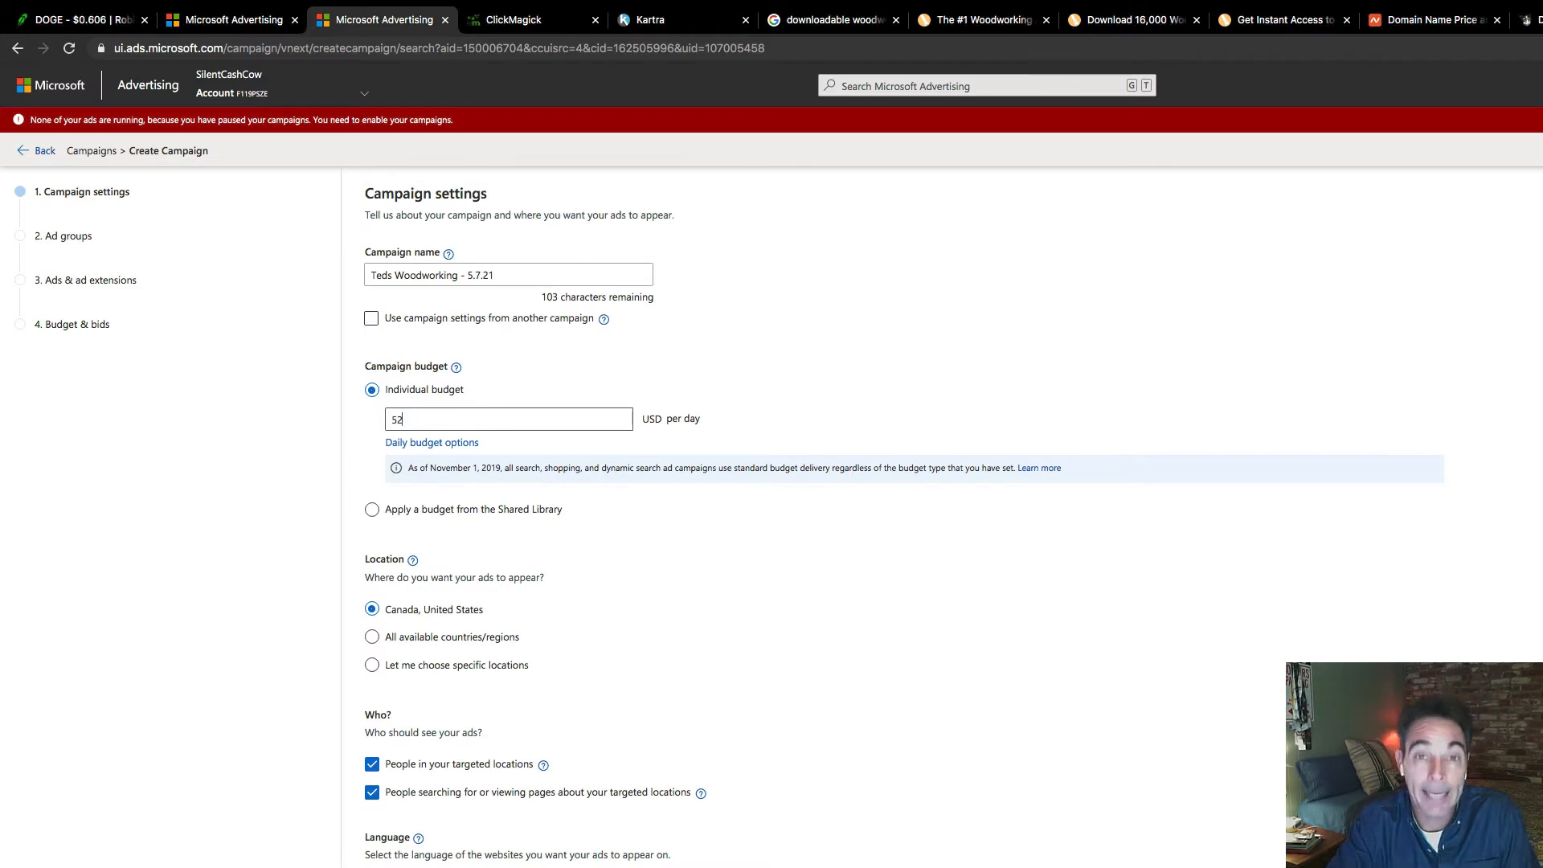
type(".88")
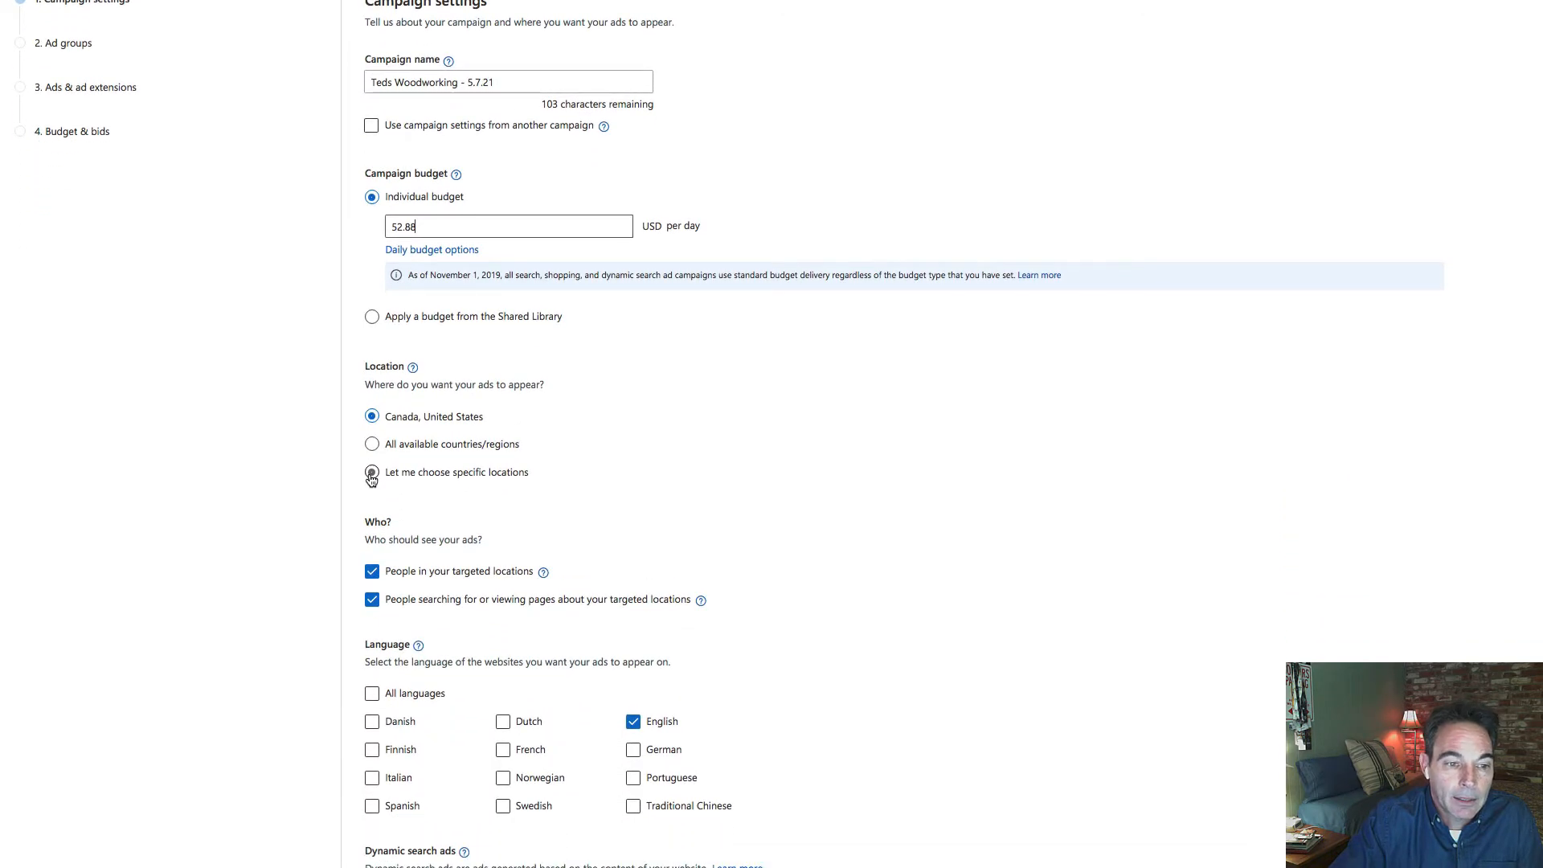
Choose specific ad locations and target the country Canada, removing the mistaken 25-mile target around Usa, Oita, Japan.
left_click(371, 474)
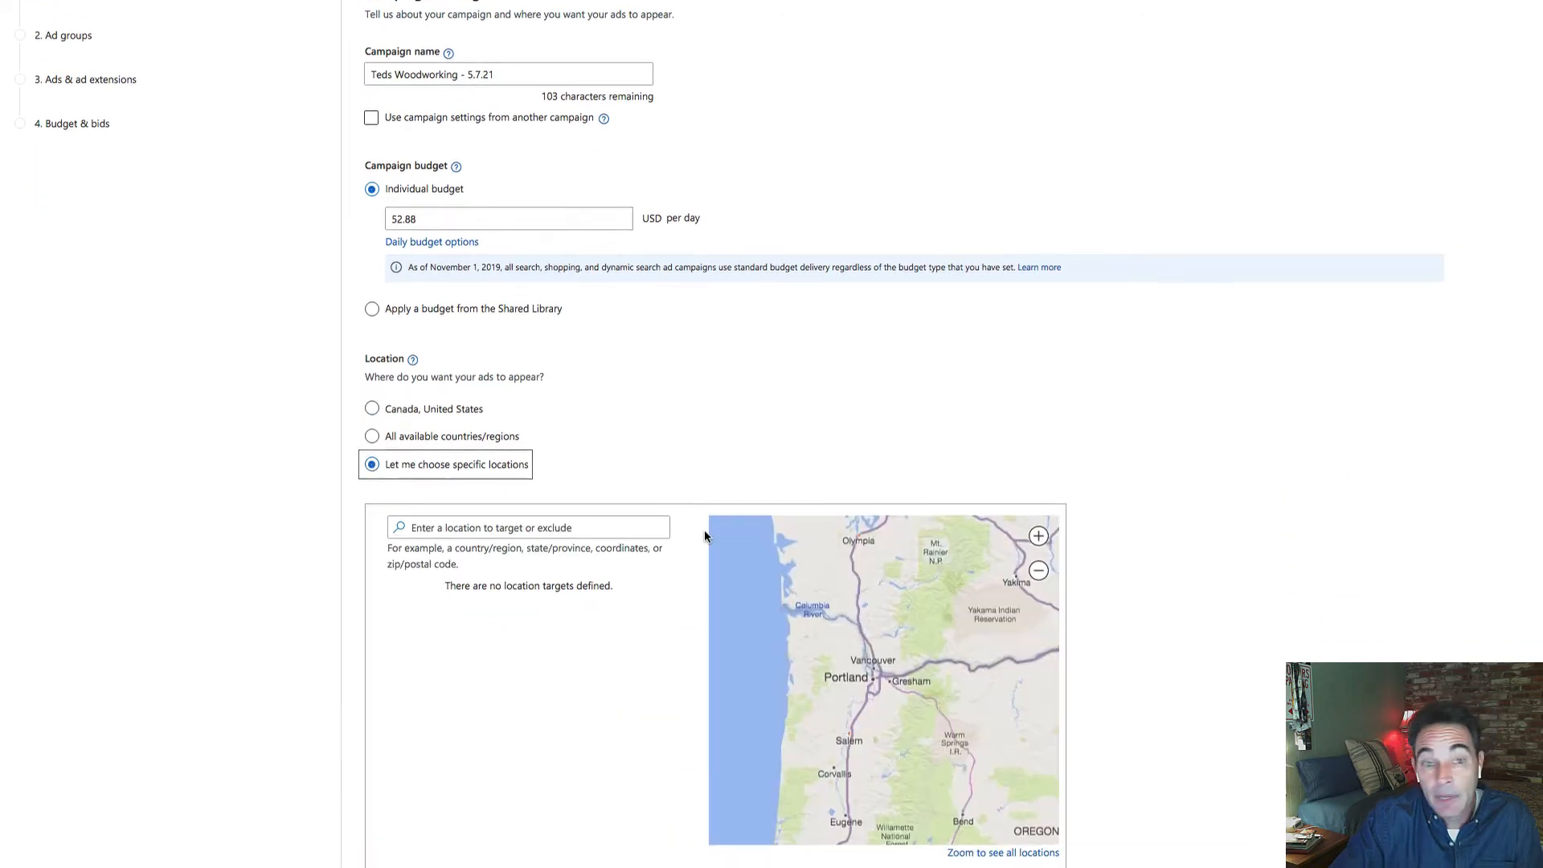
left_click(579, 539)
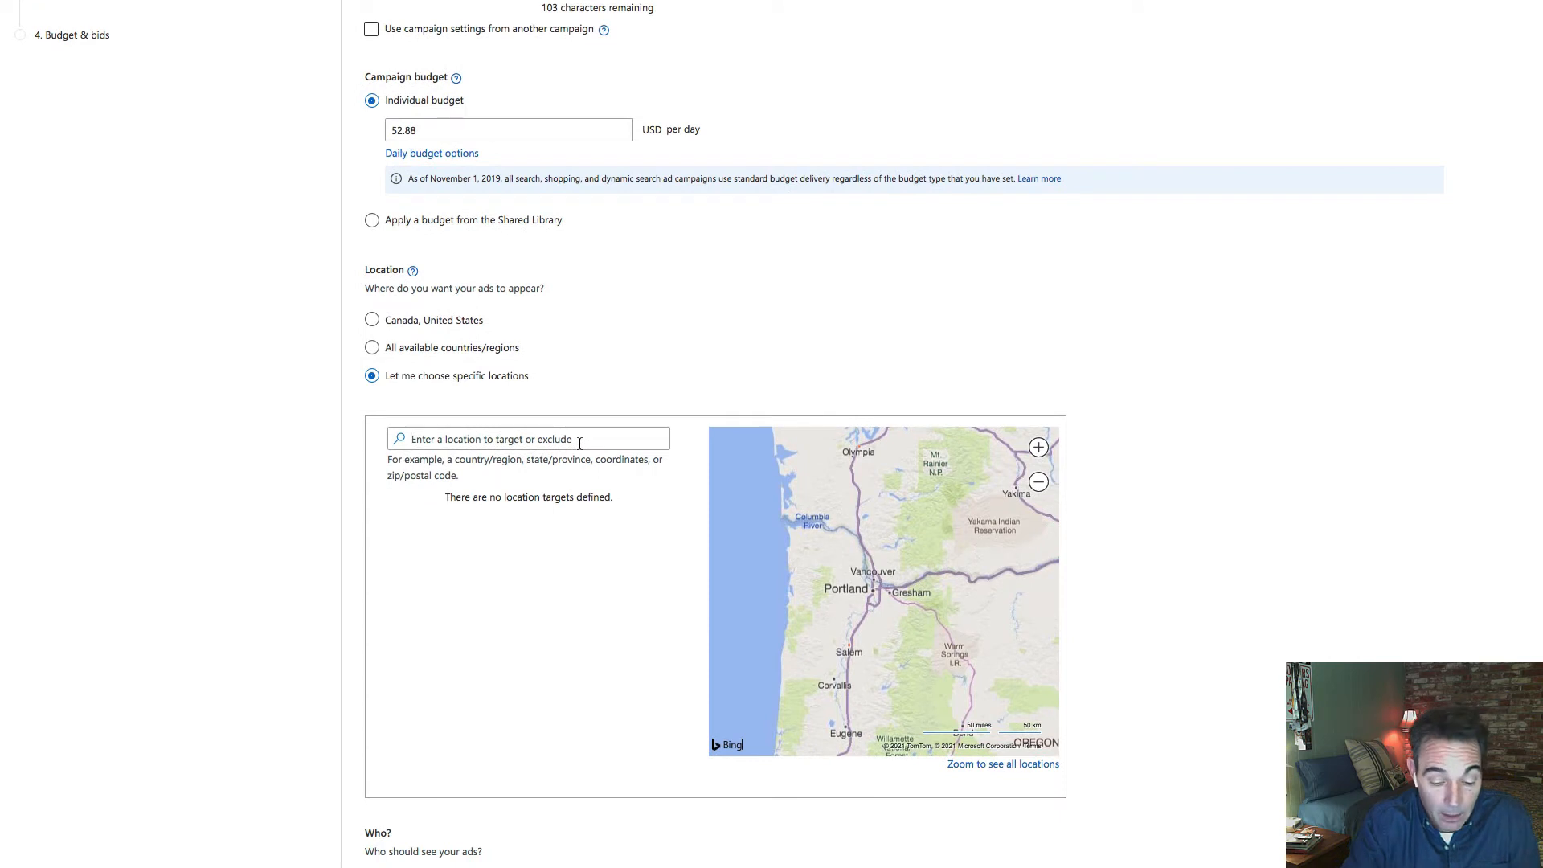
type("usa")
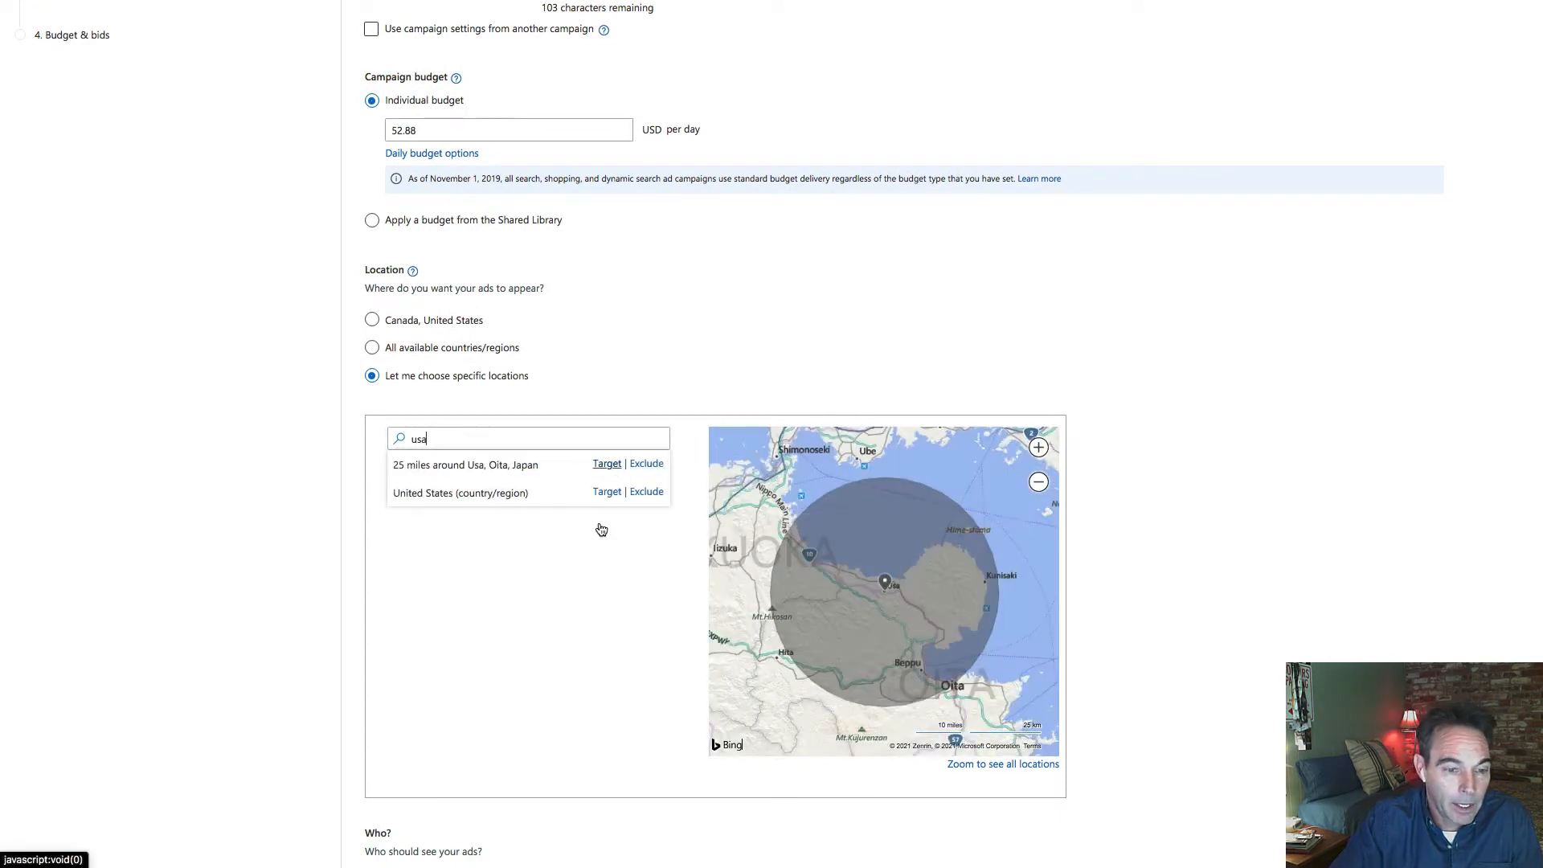
left_click(499, 444)
type("canada")
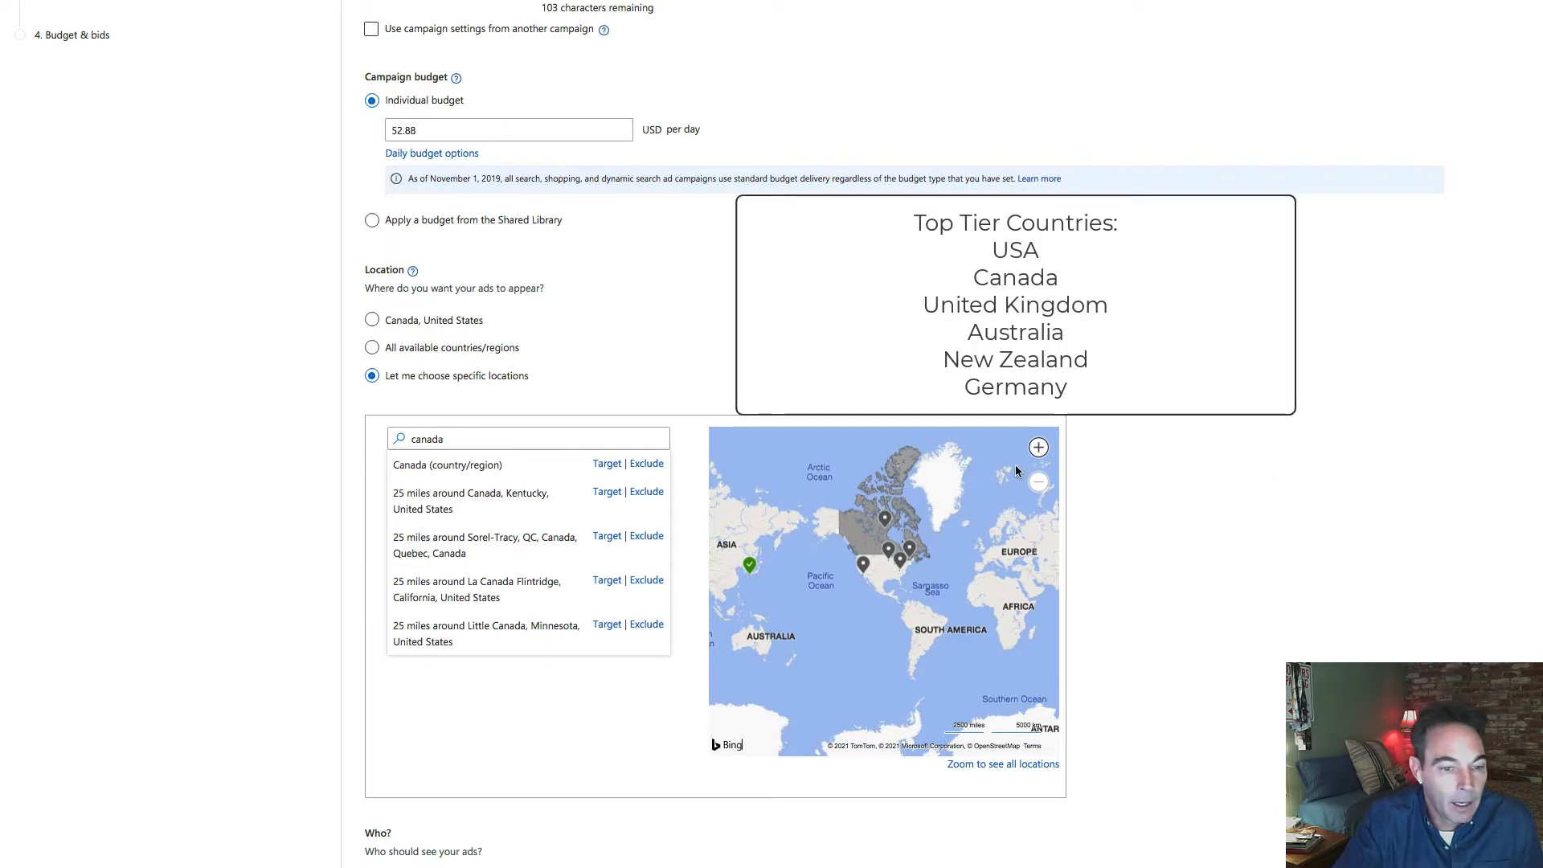
left_click(607, 463)
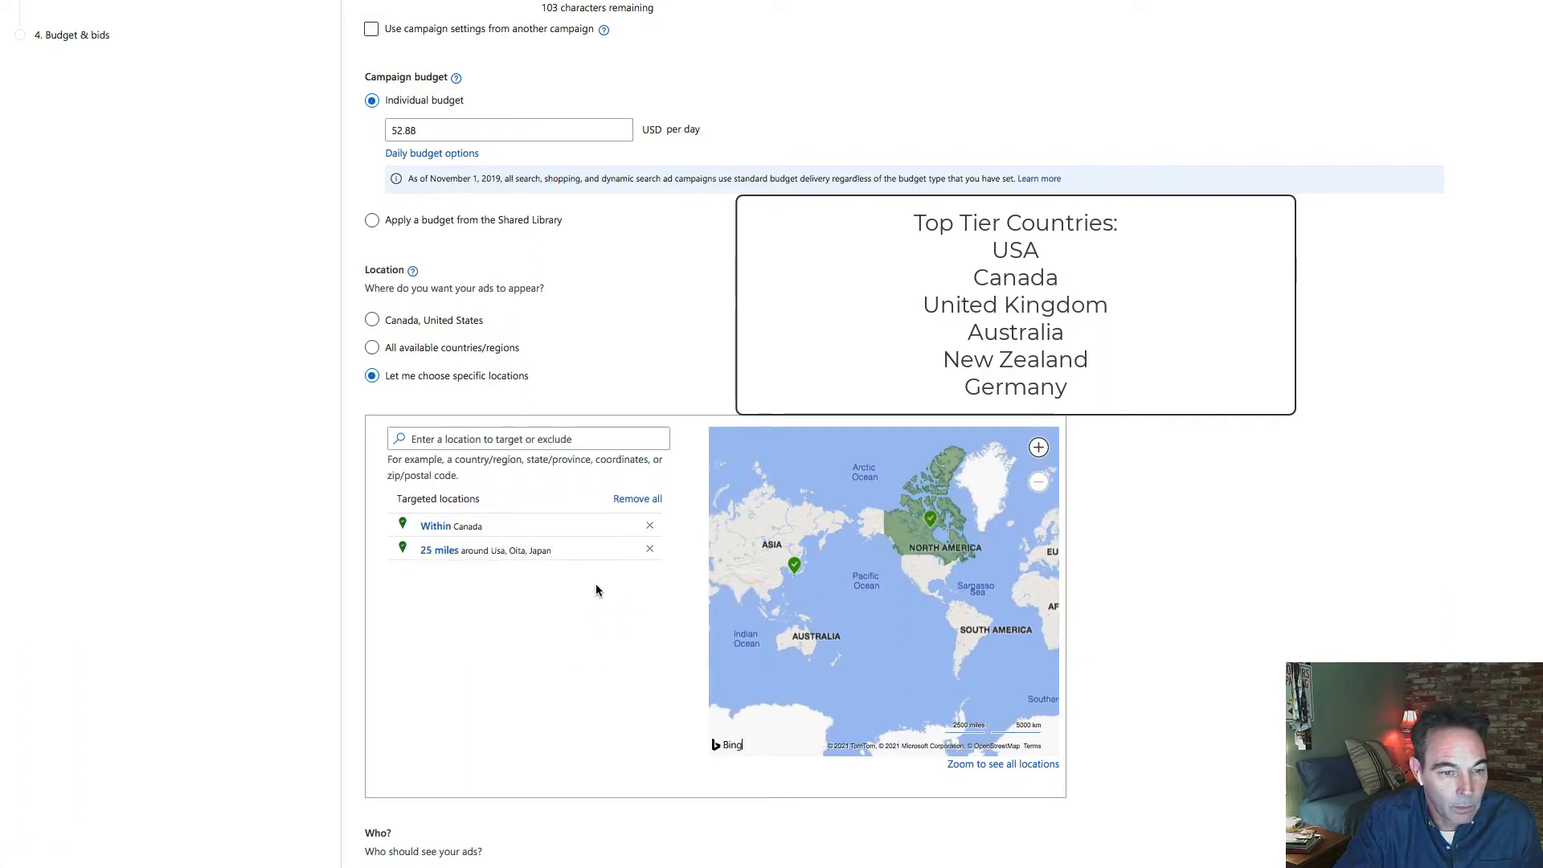
left_click(649, 550)
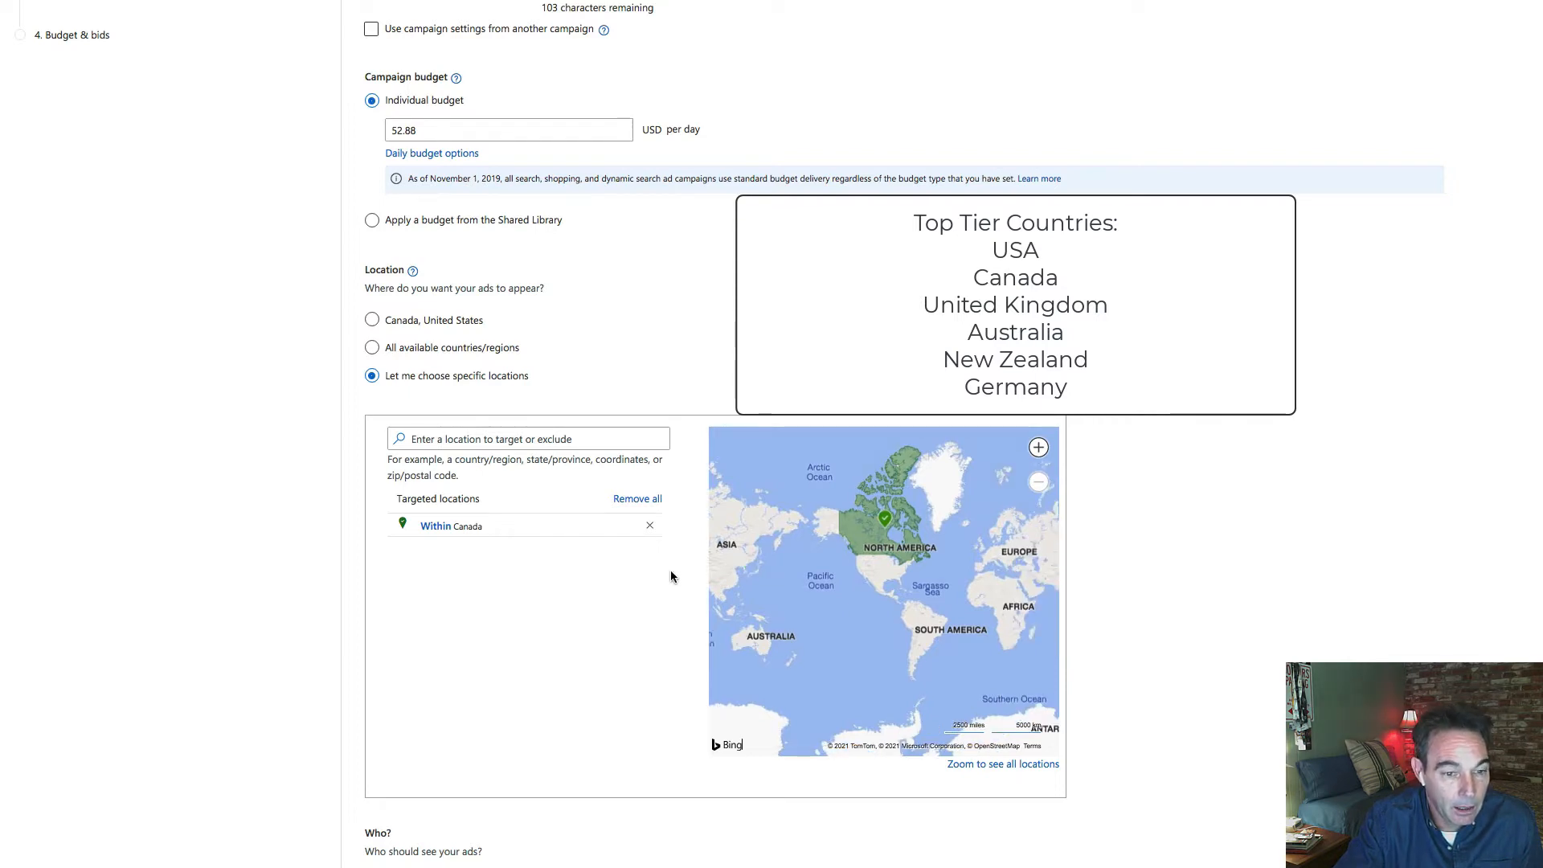
Add the United States as a country-level location target for the campaign.
left_click(474, 444)
type("usa")
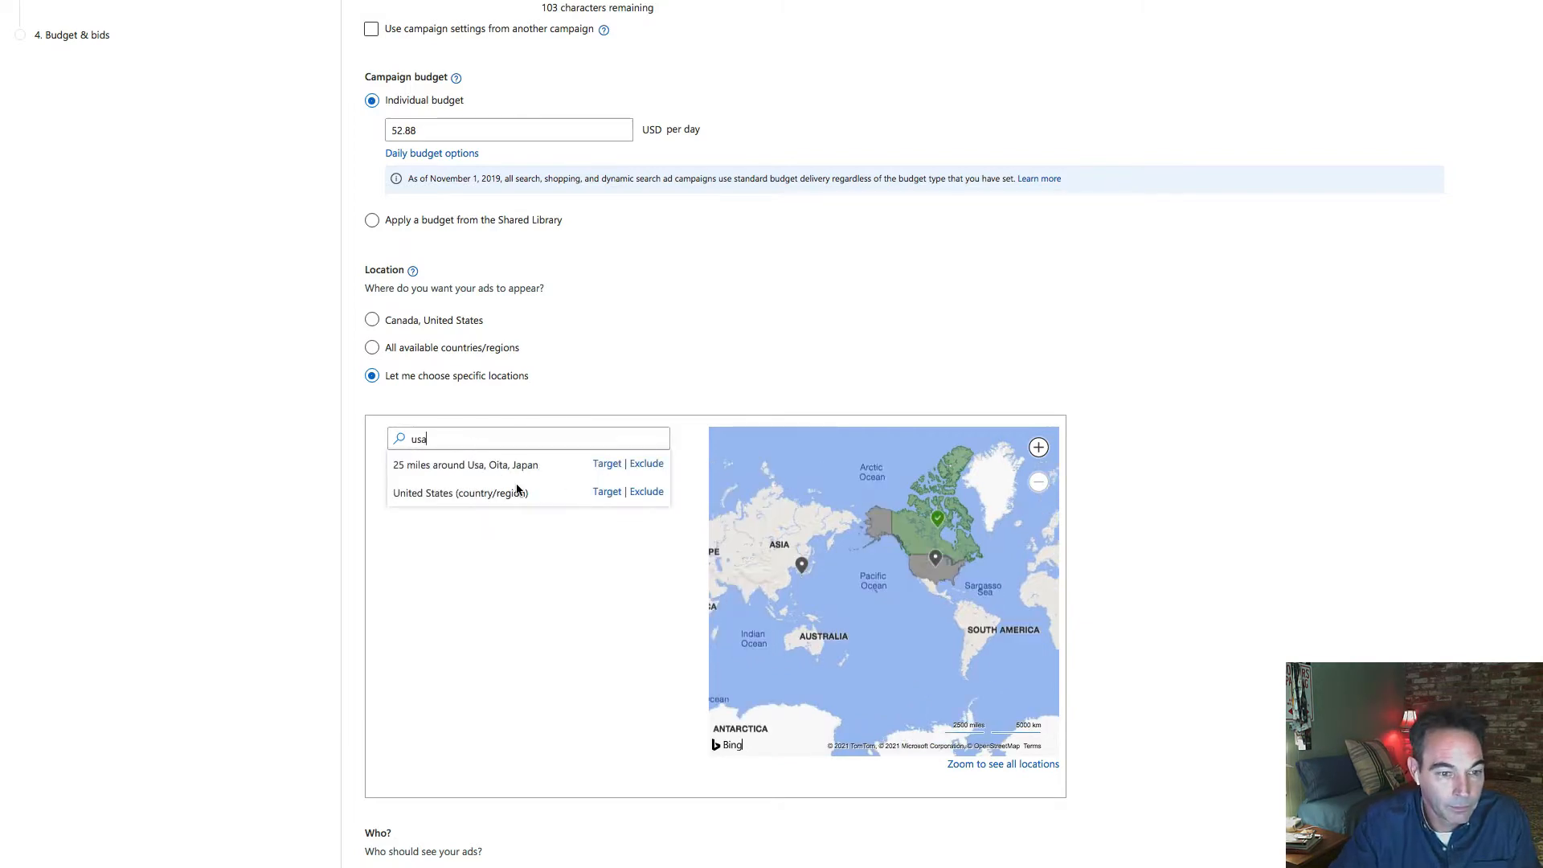
left_click(606, 492)
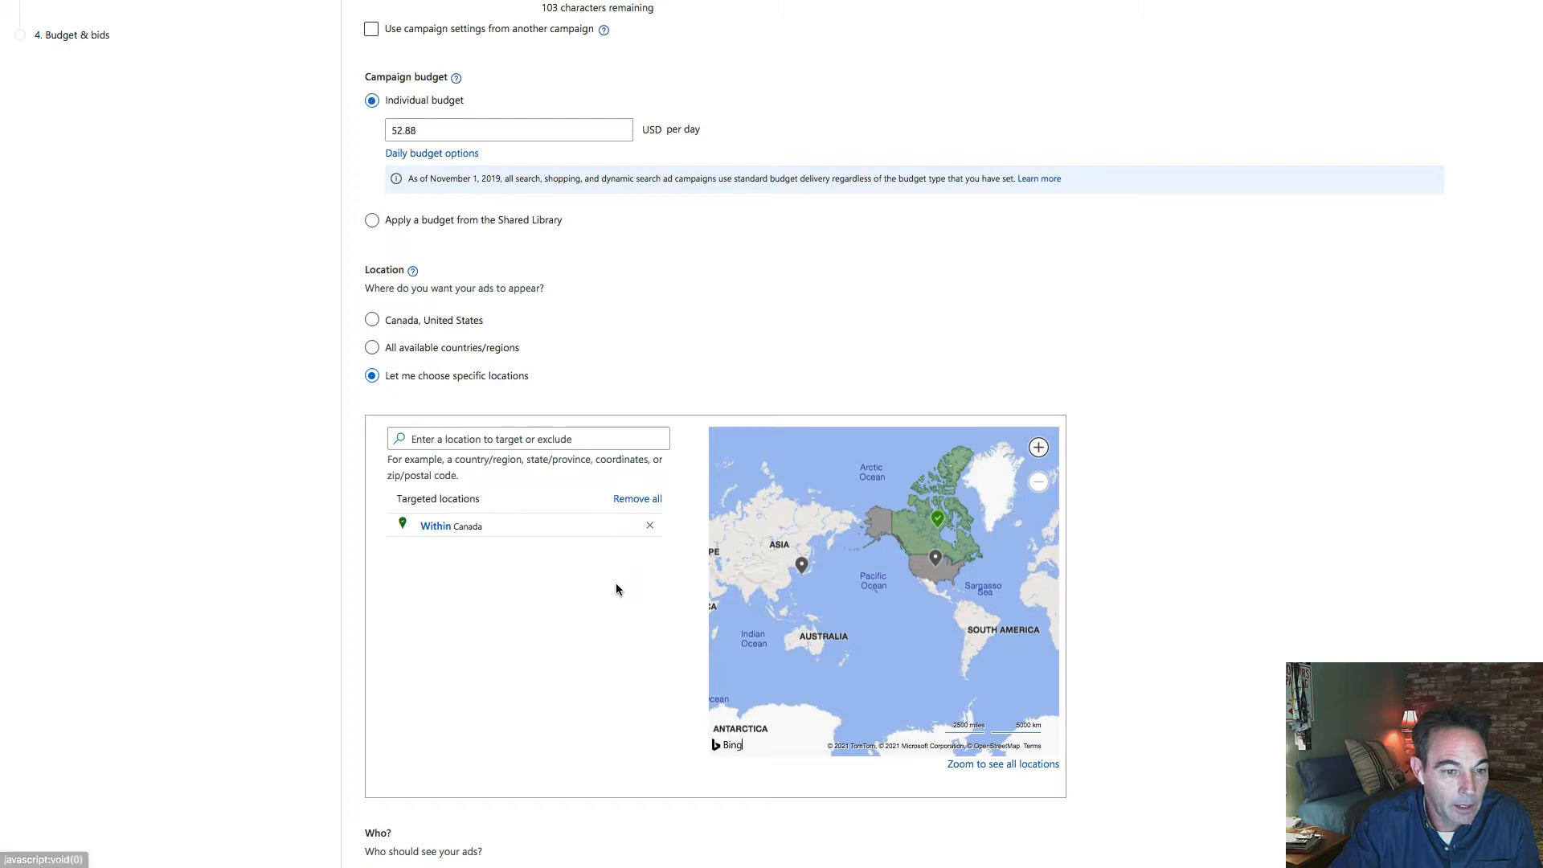
Add the United Kingdom as a country-level location target for the campaign.
left_click(486, 438)
type("uk")
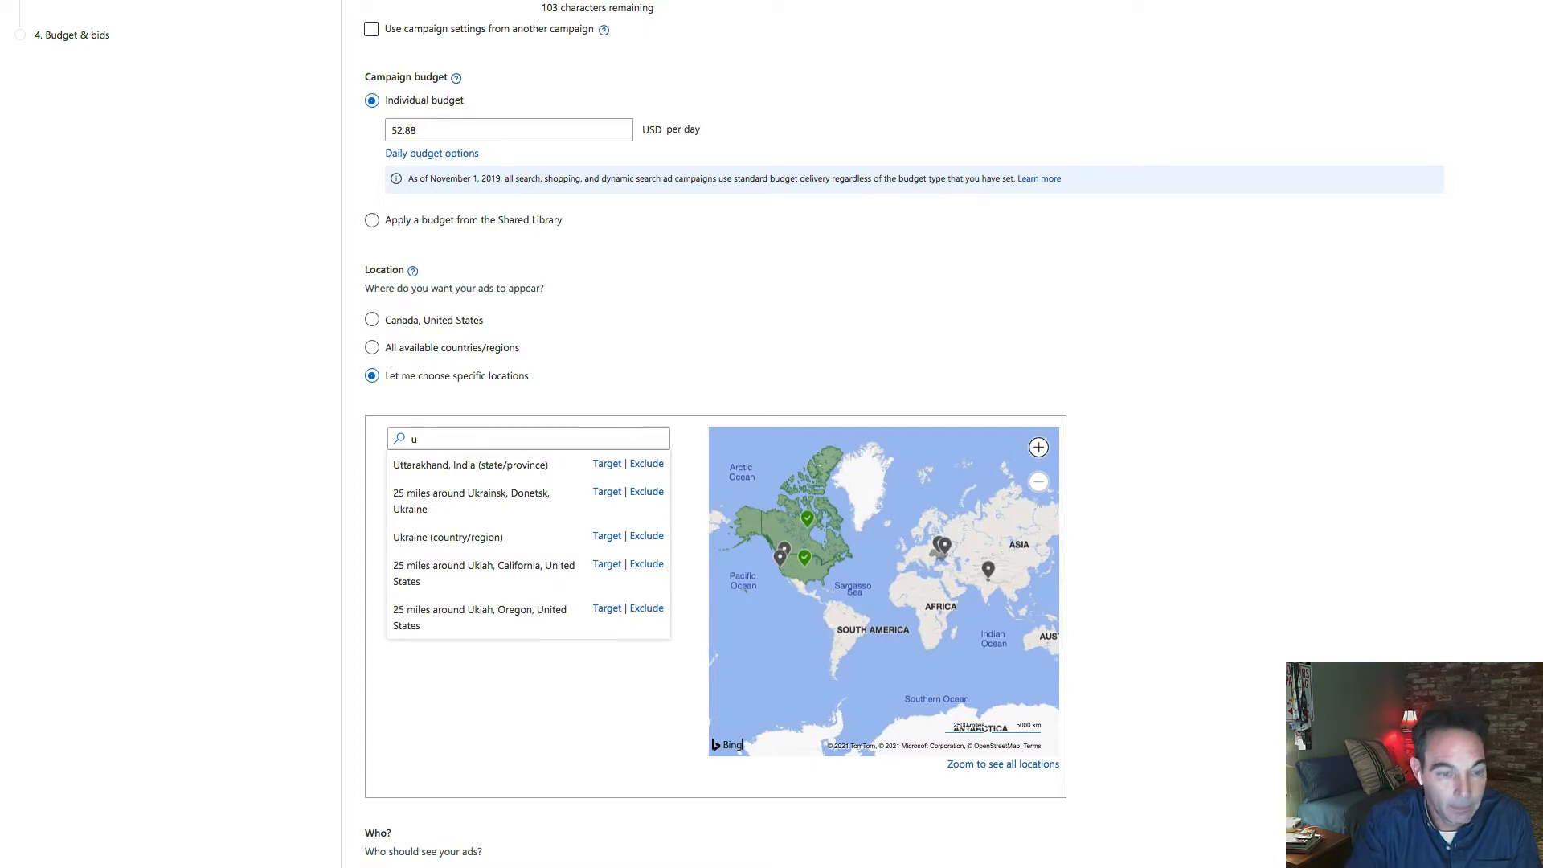
type("nited kingdo")
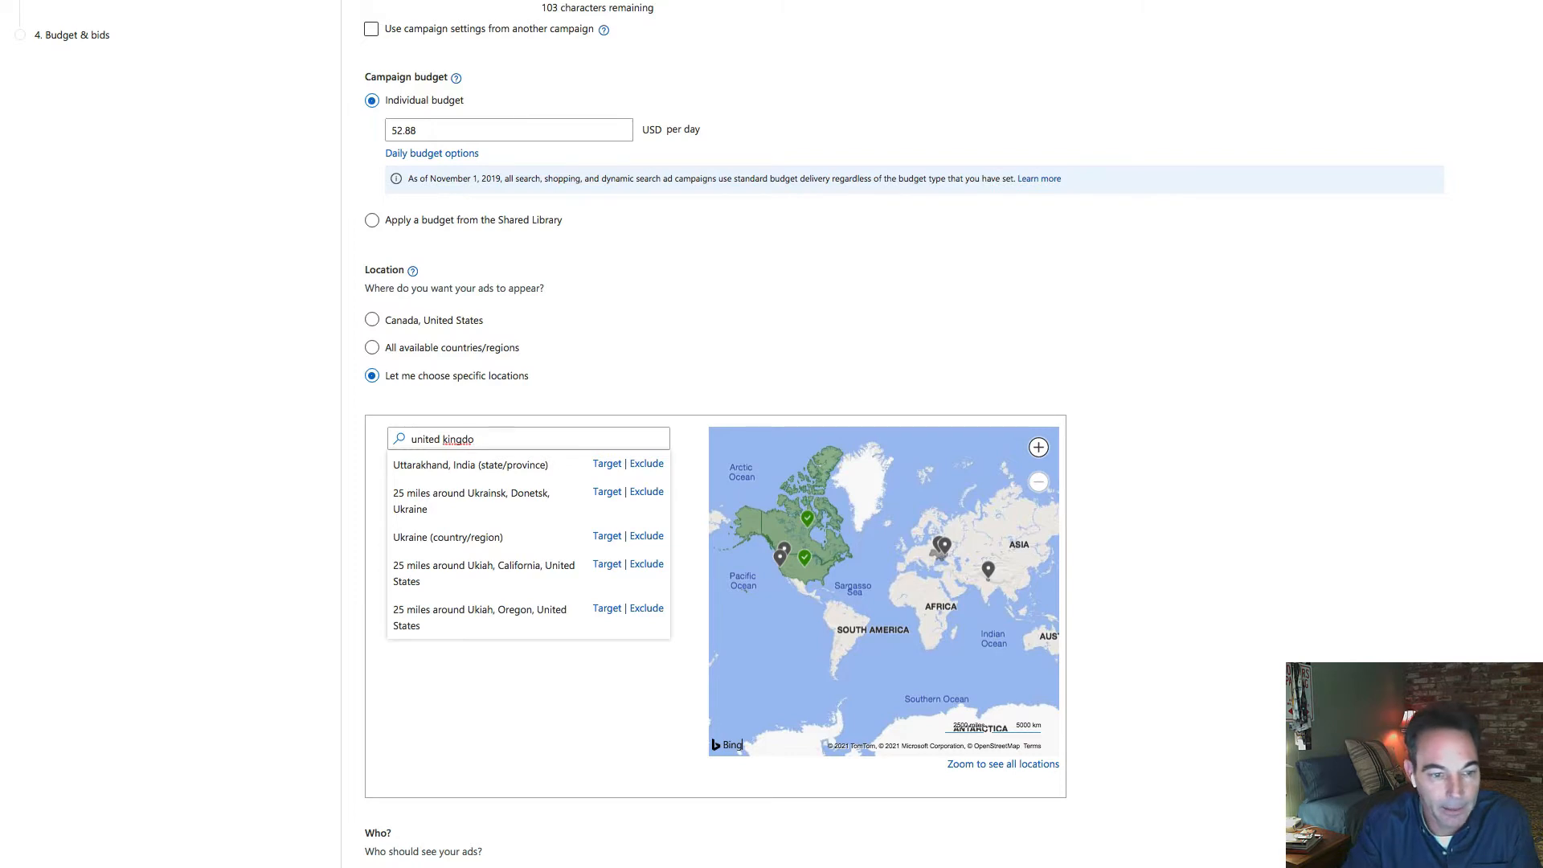
type("m")
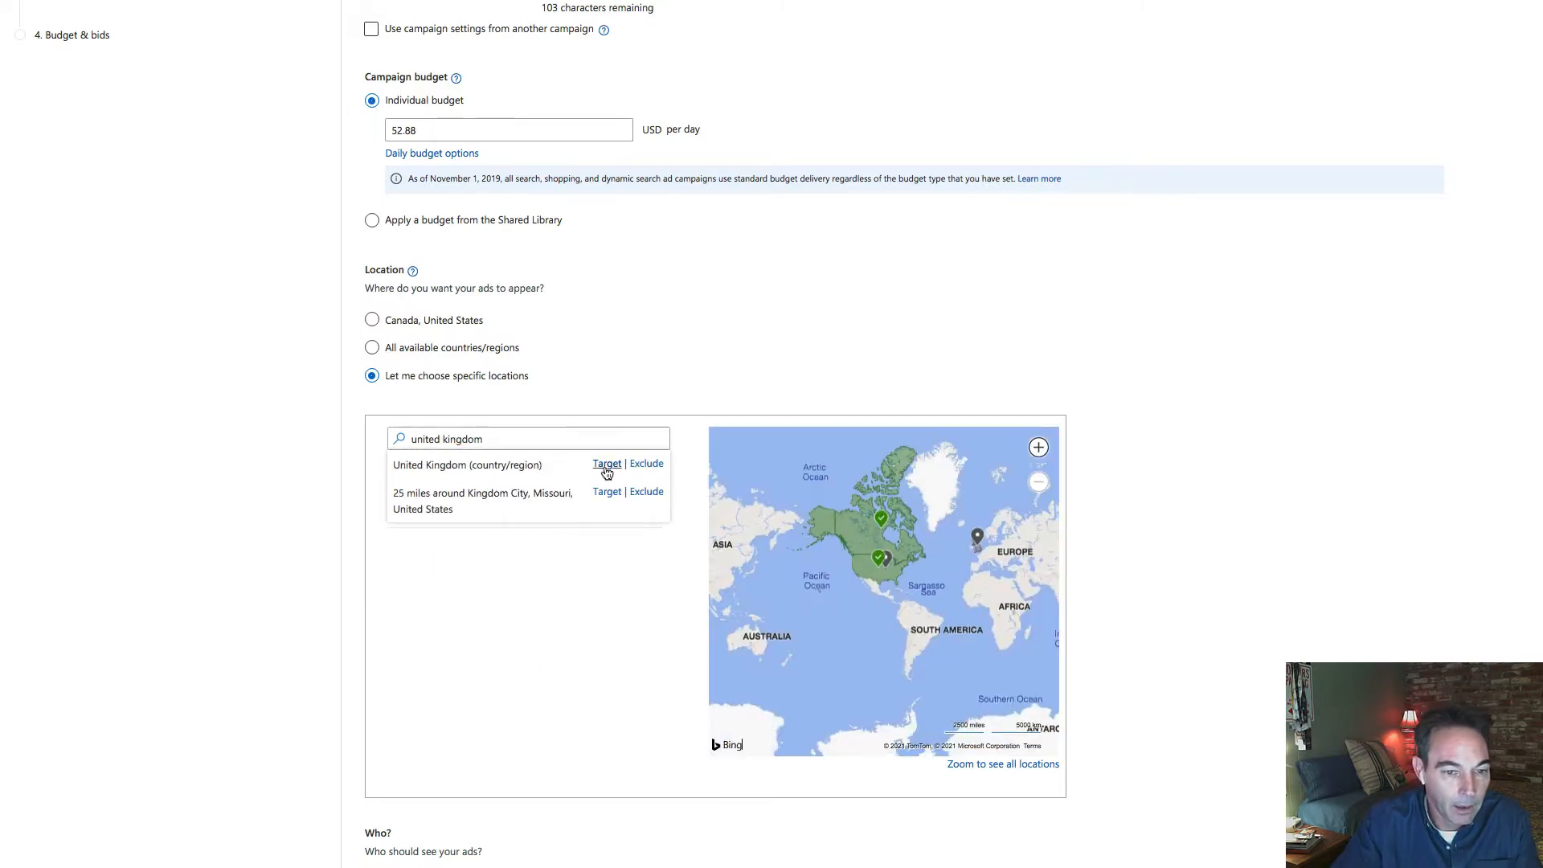
left_click(606, 465)
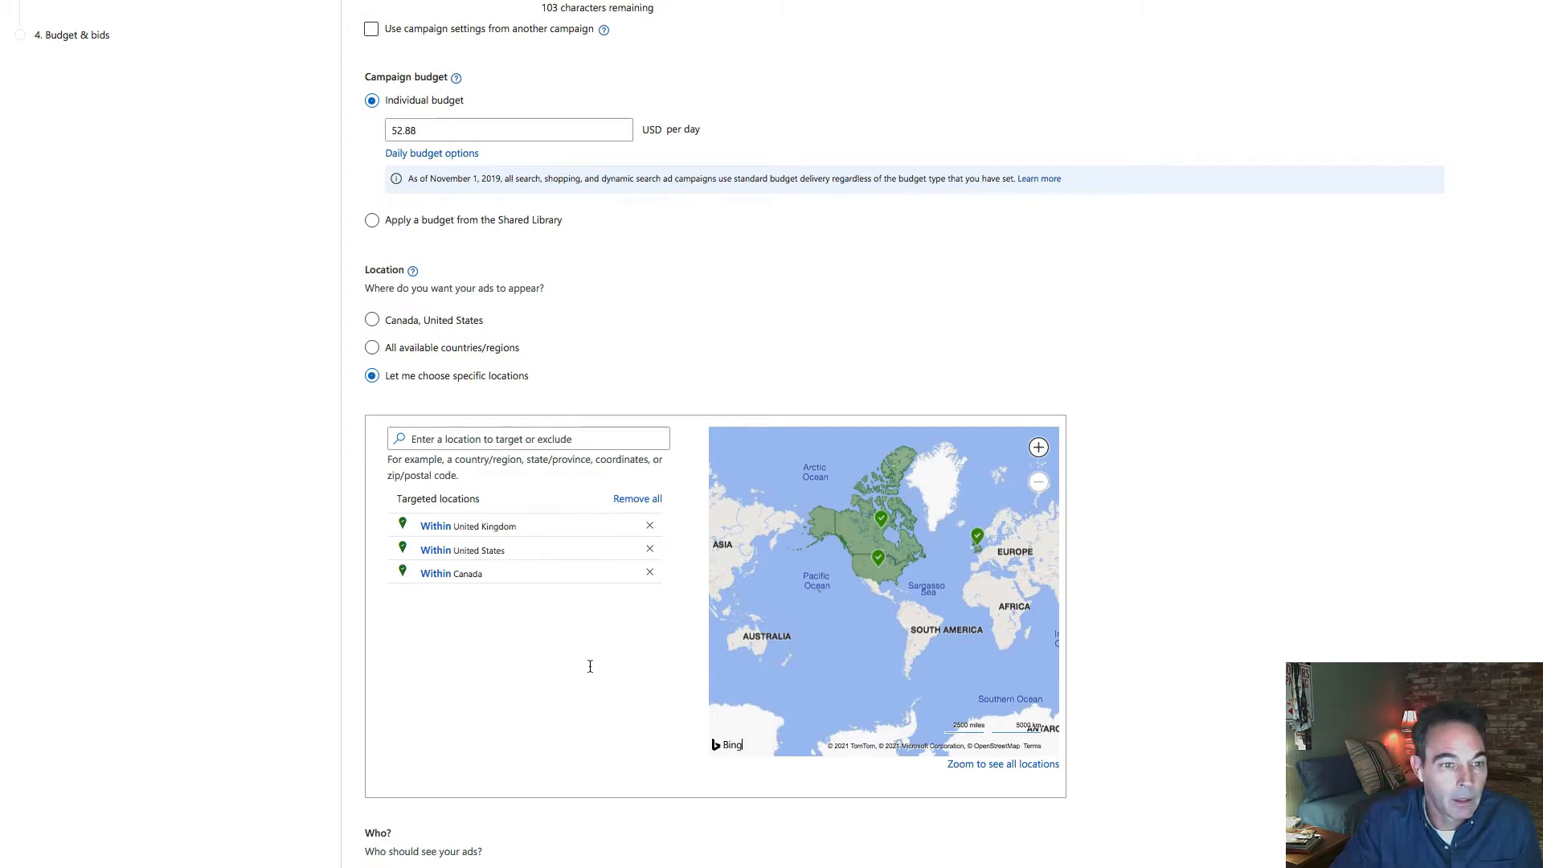
Exclude people searching for or viewing pages about the targeted locations, and save the campaign settings to continue to the ad groups.
scroll(590, 670, "down", 5)
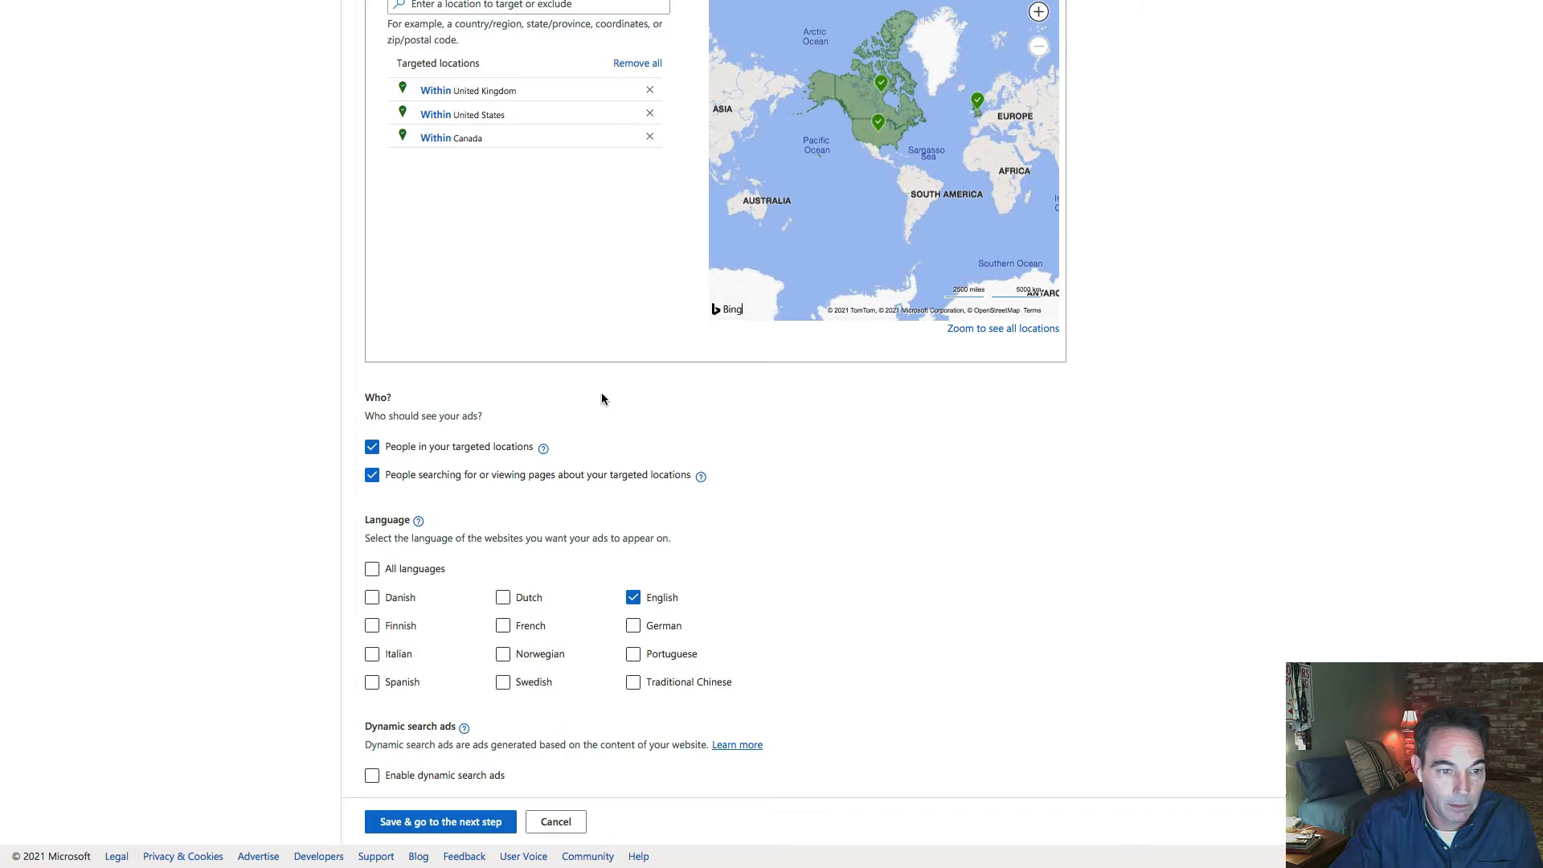
left_click(372, 475)
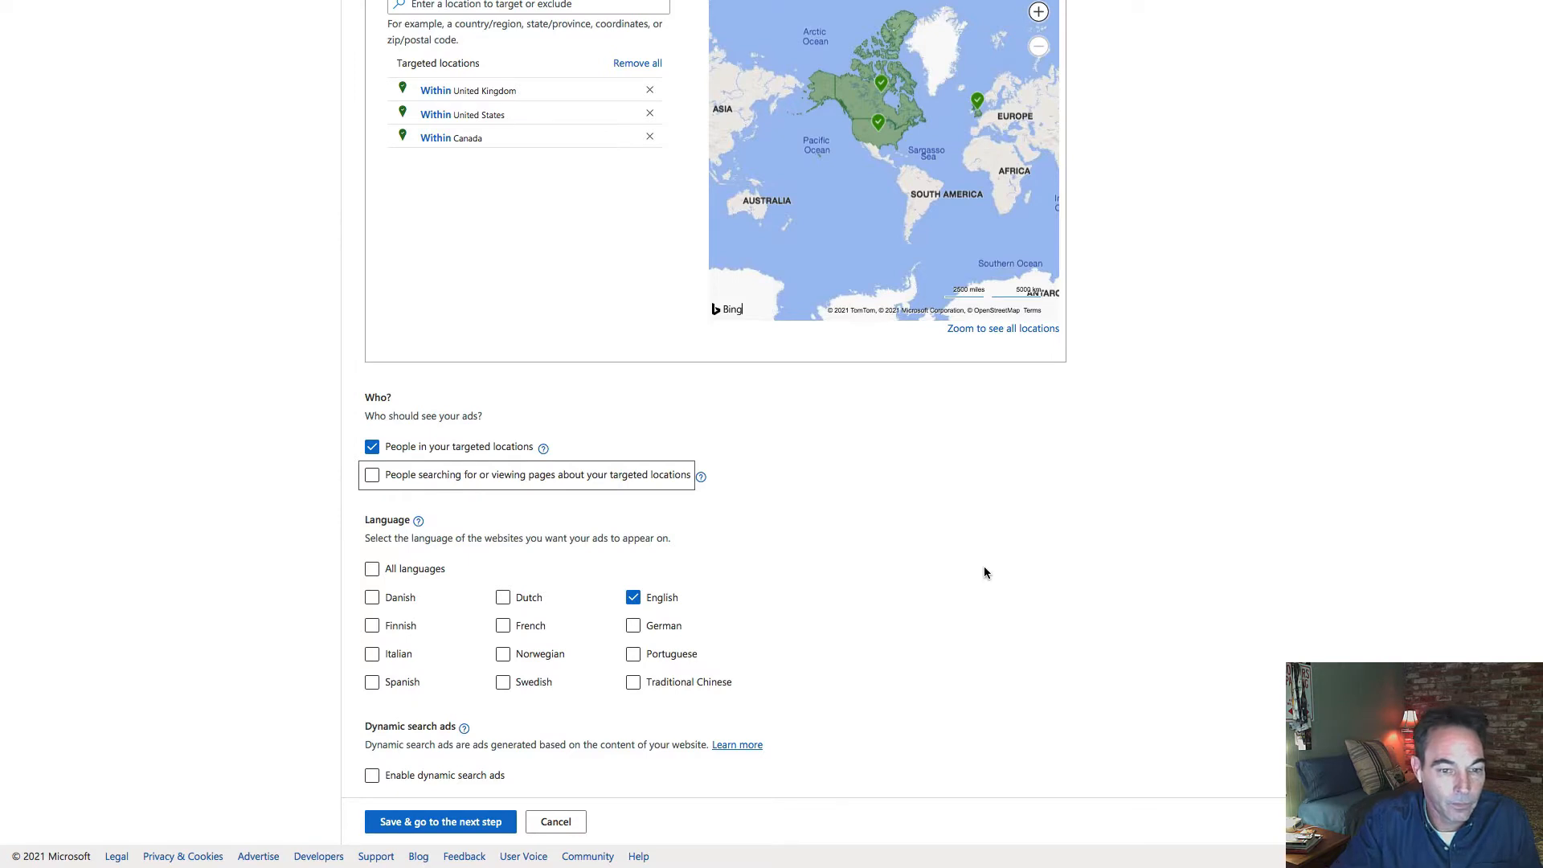
left_click(692, 680)
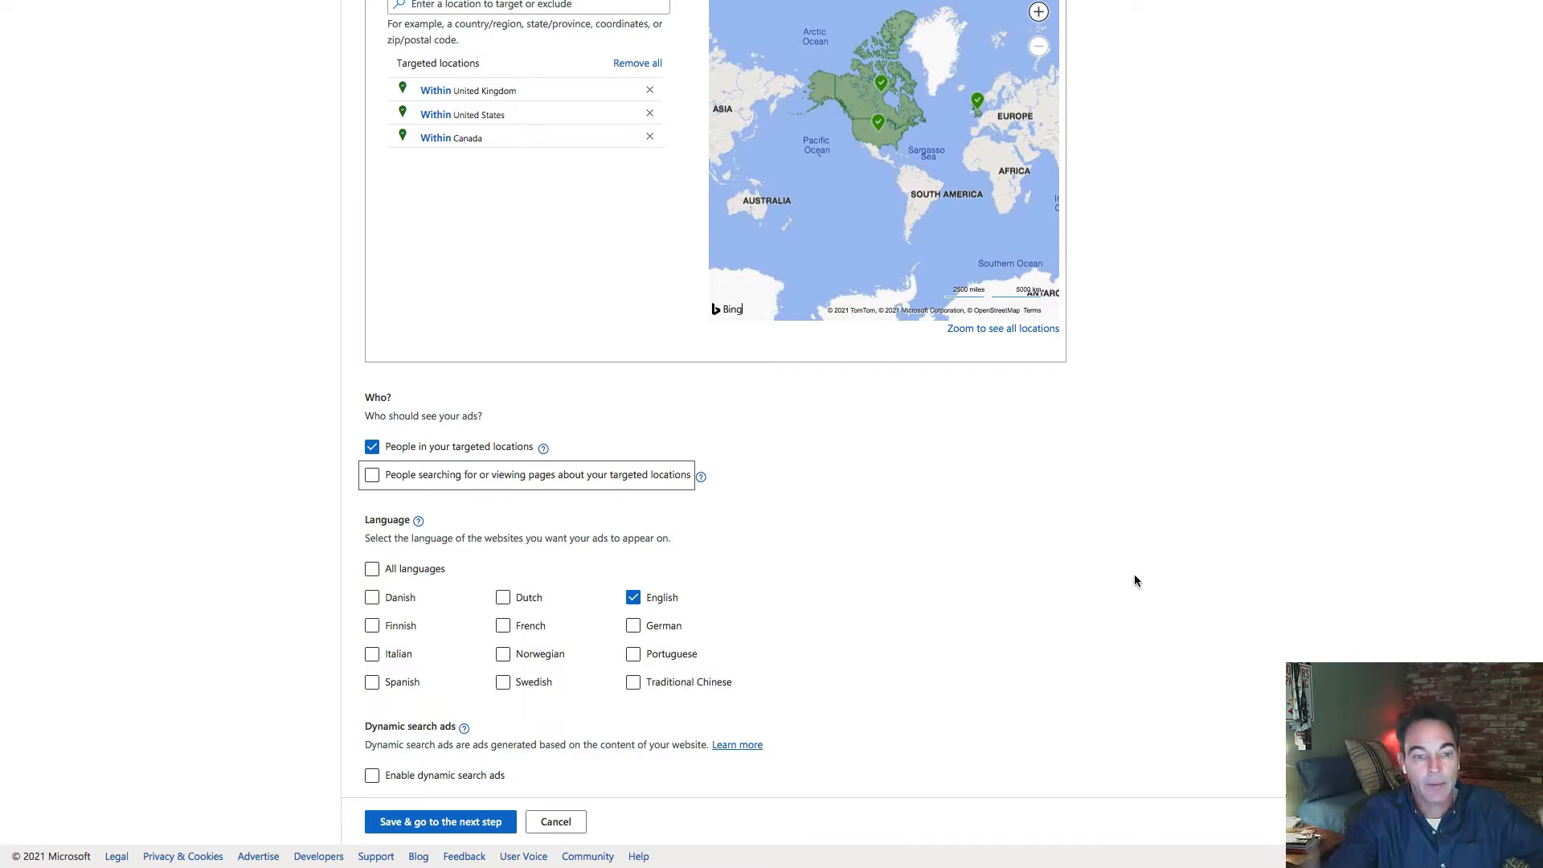
left_click(725, 684)
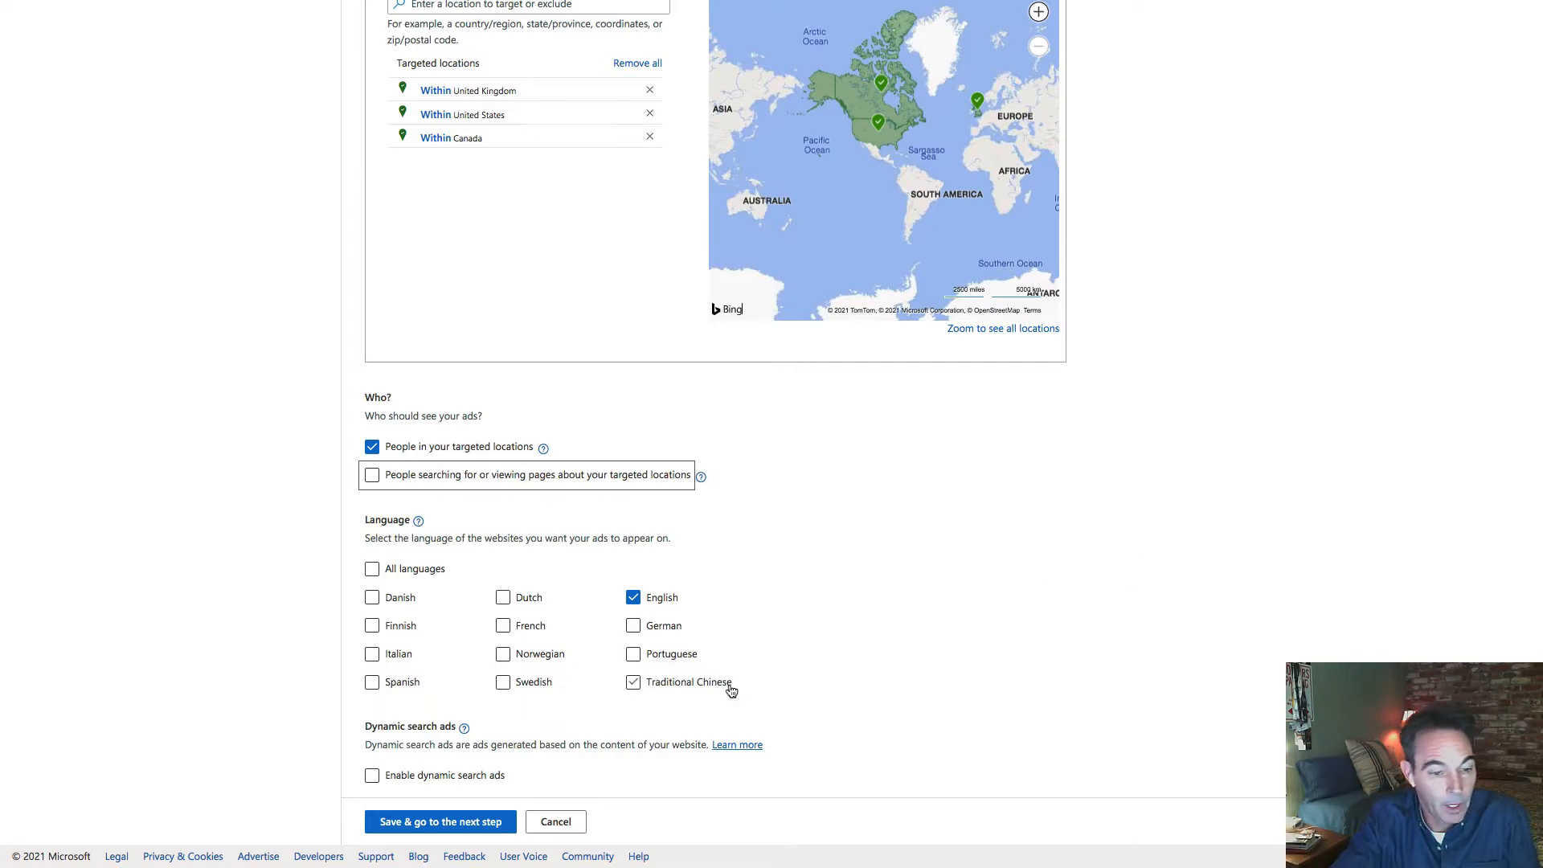
left_click(689, 687)
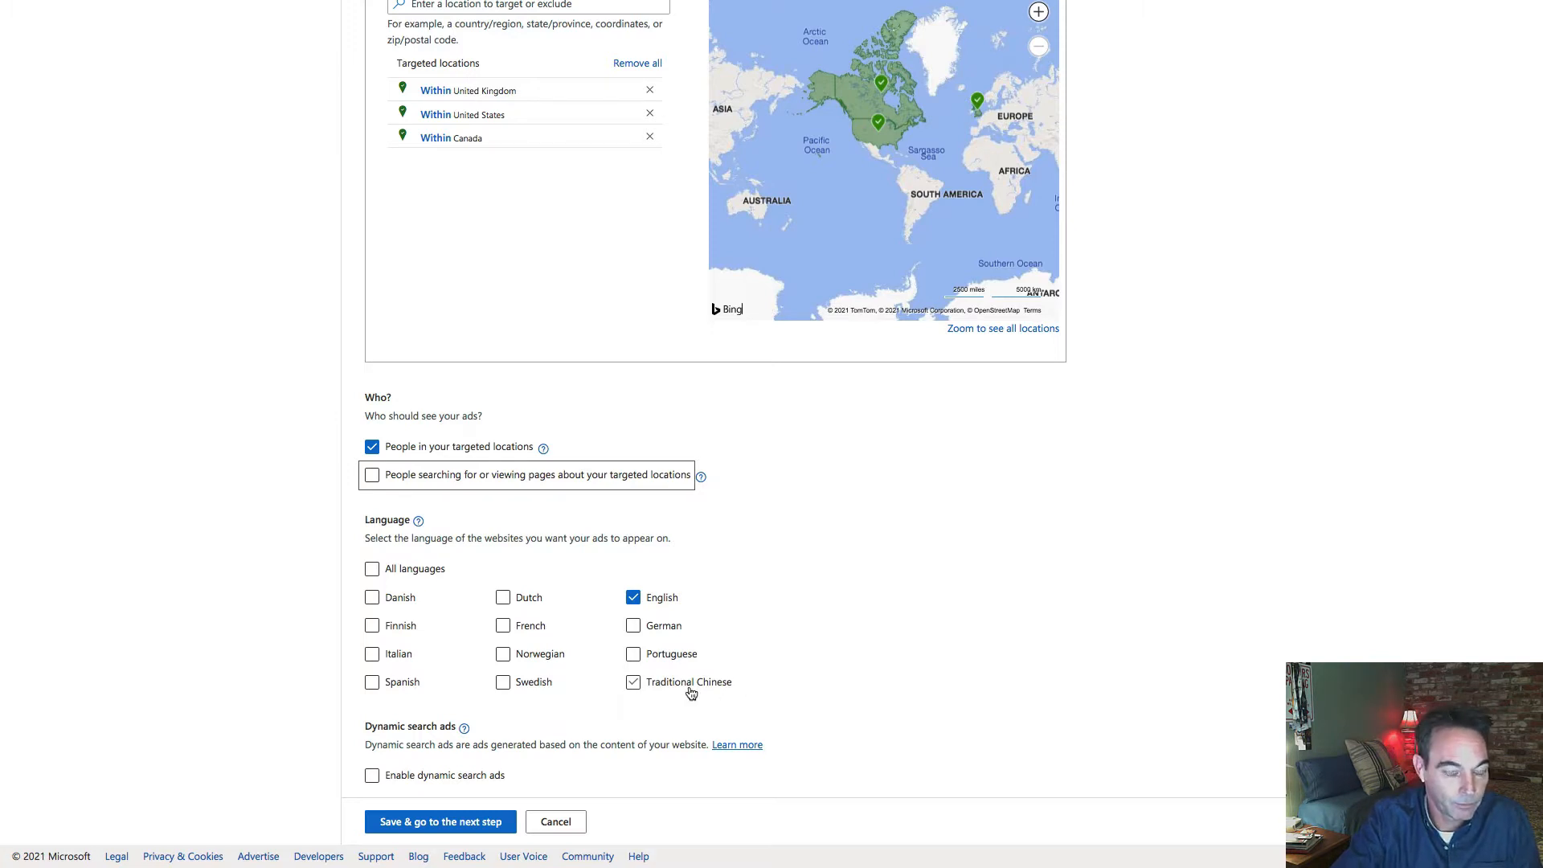
left_click(496, 823)
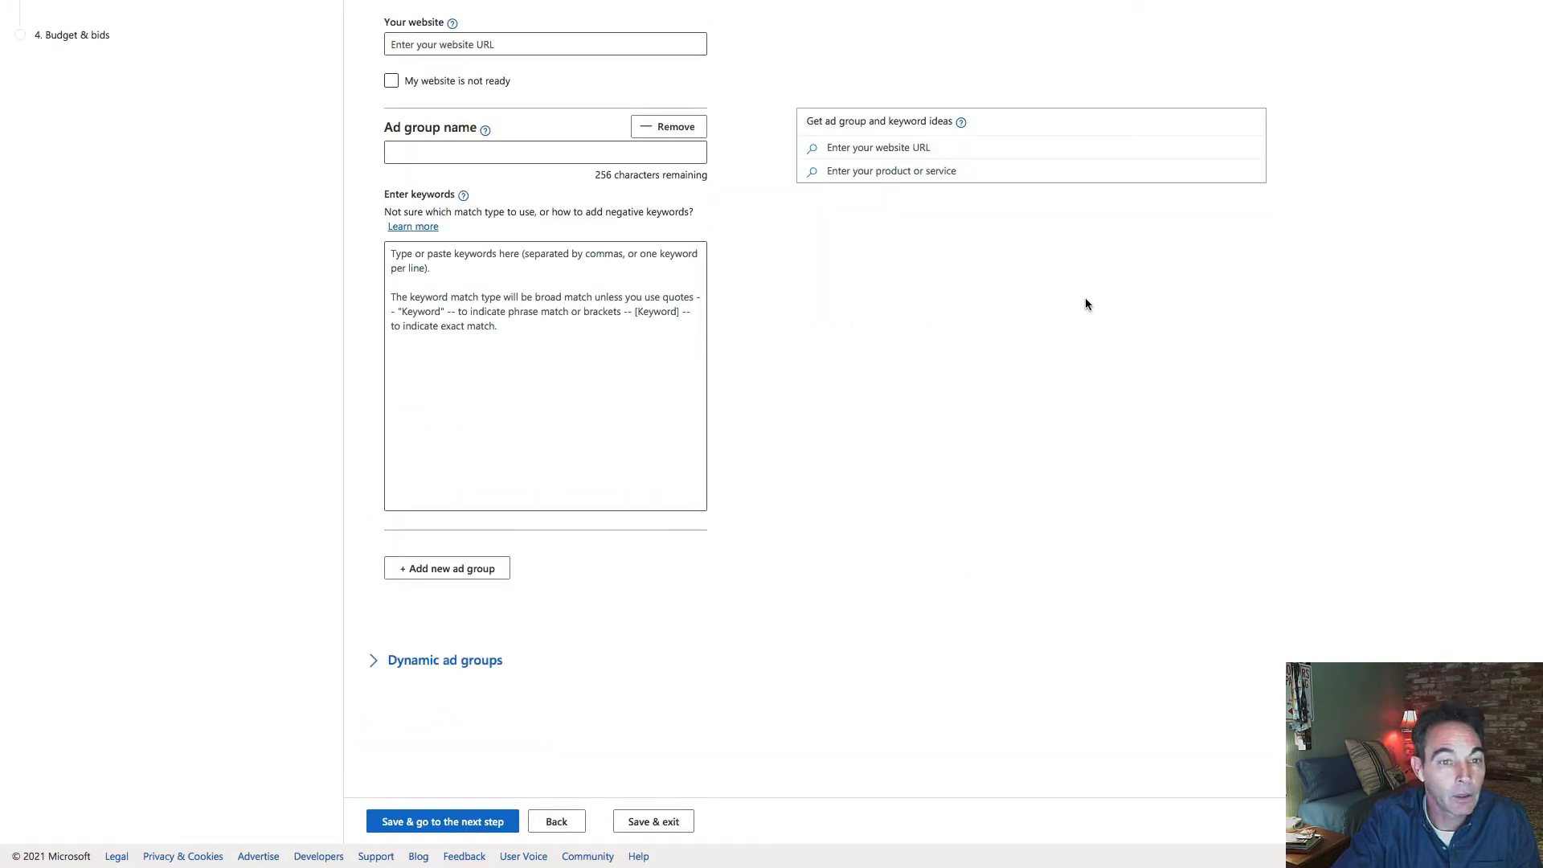
scroll(811, 402, "up", 1)
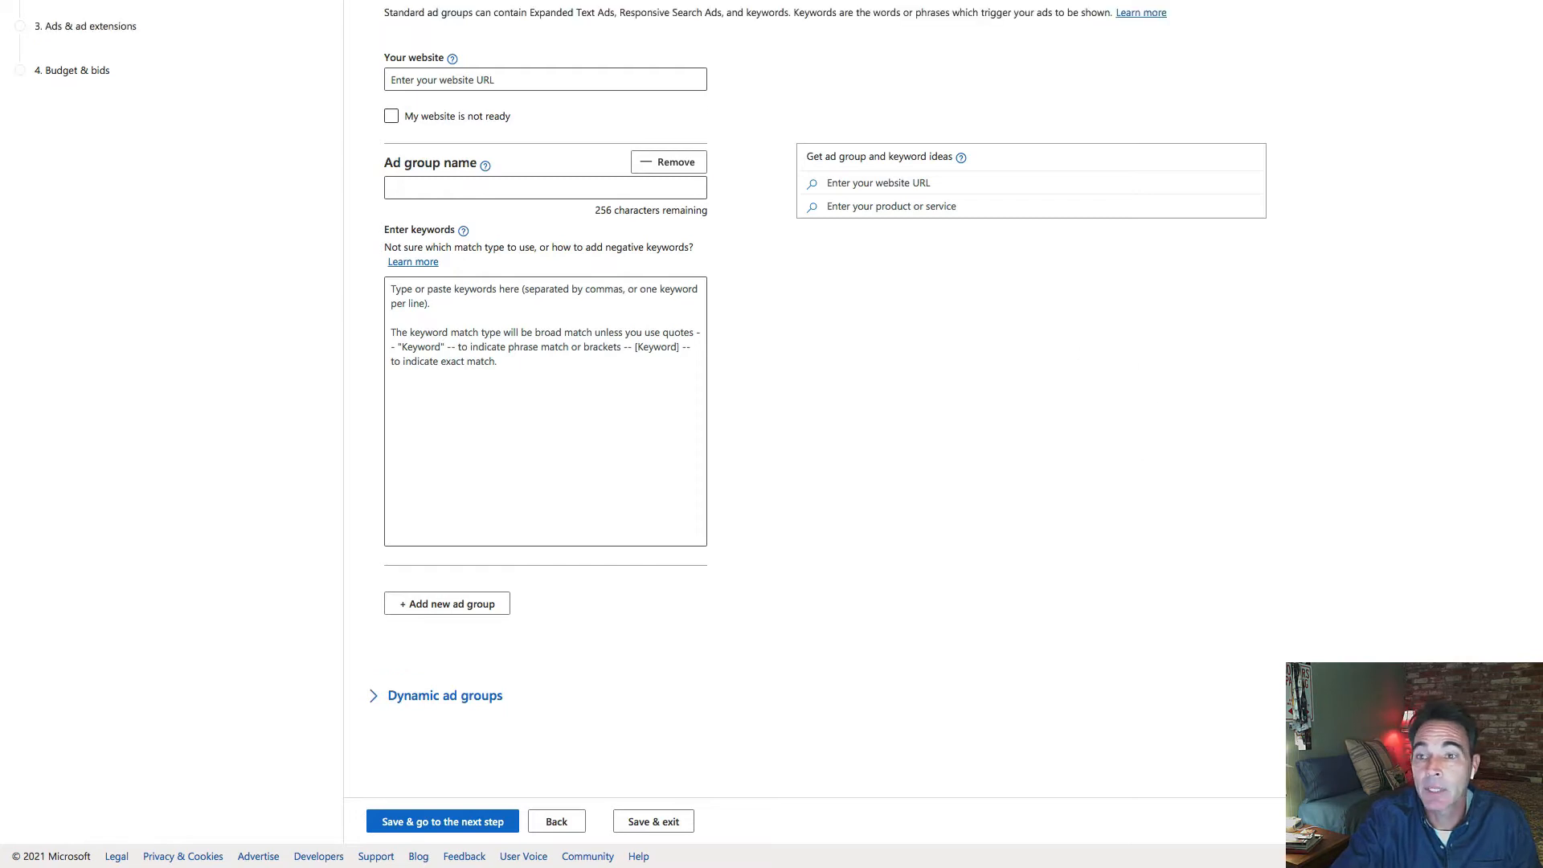
scroll(1334, 113, "down", 1)
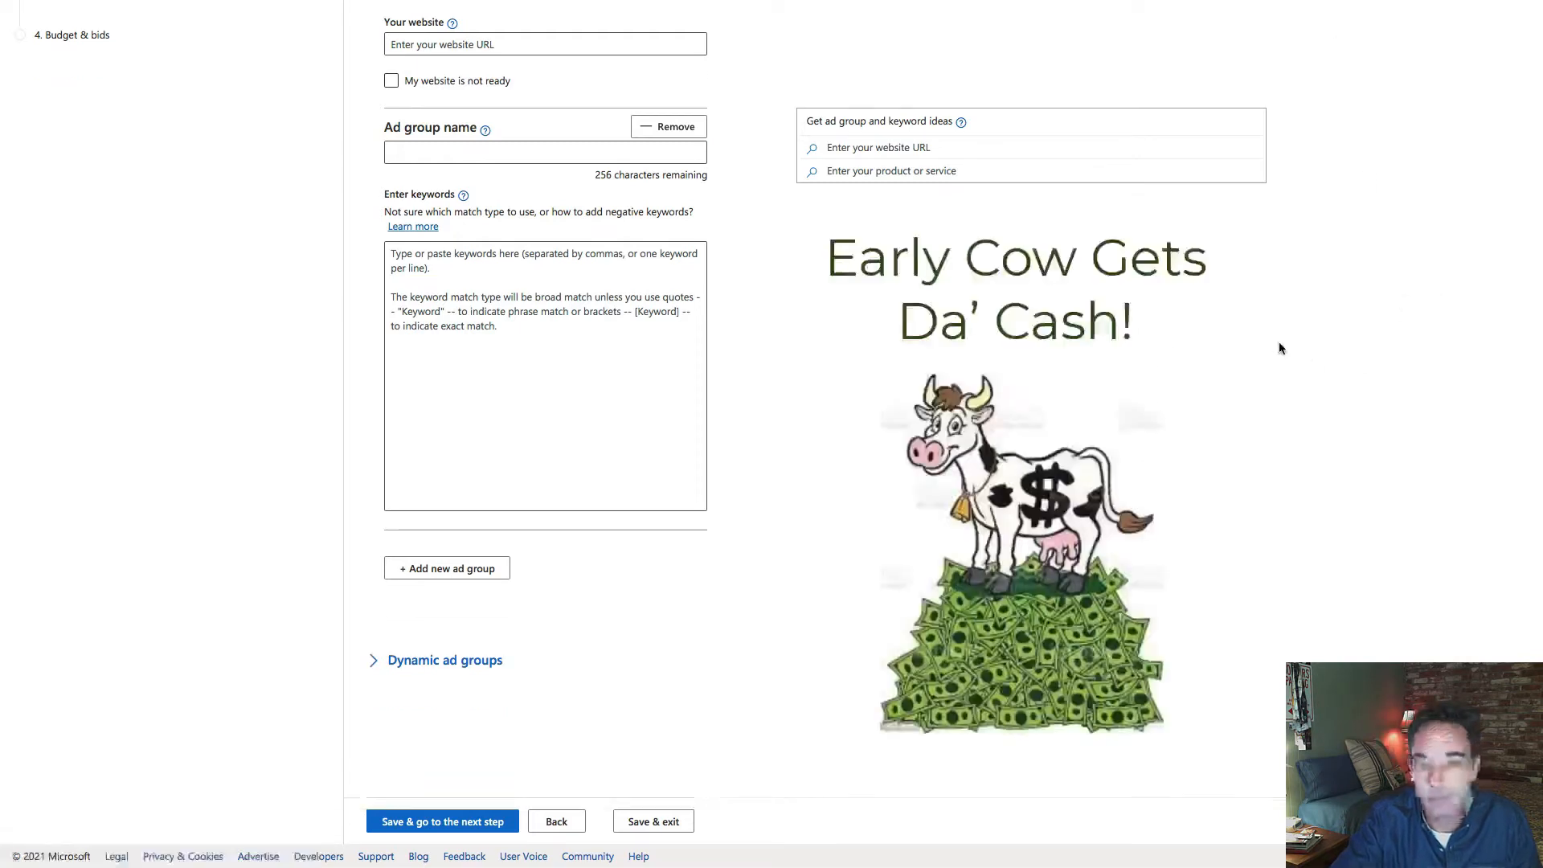
scroll(1280, 344, "up", 1)
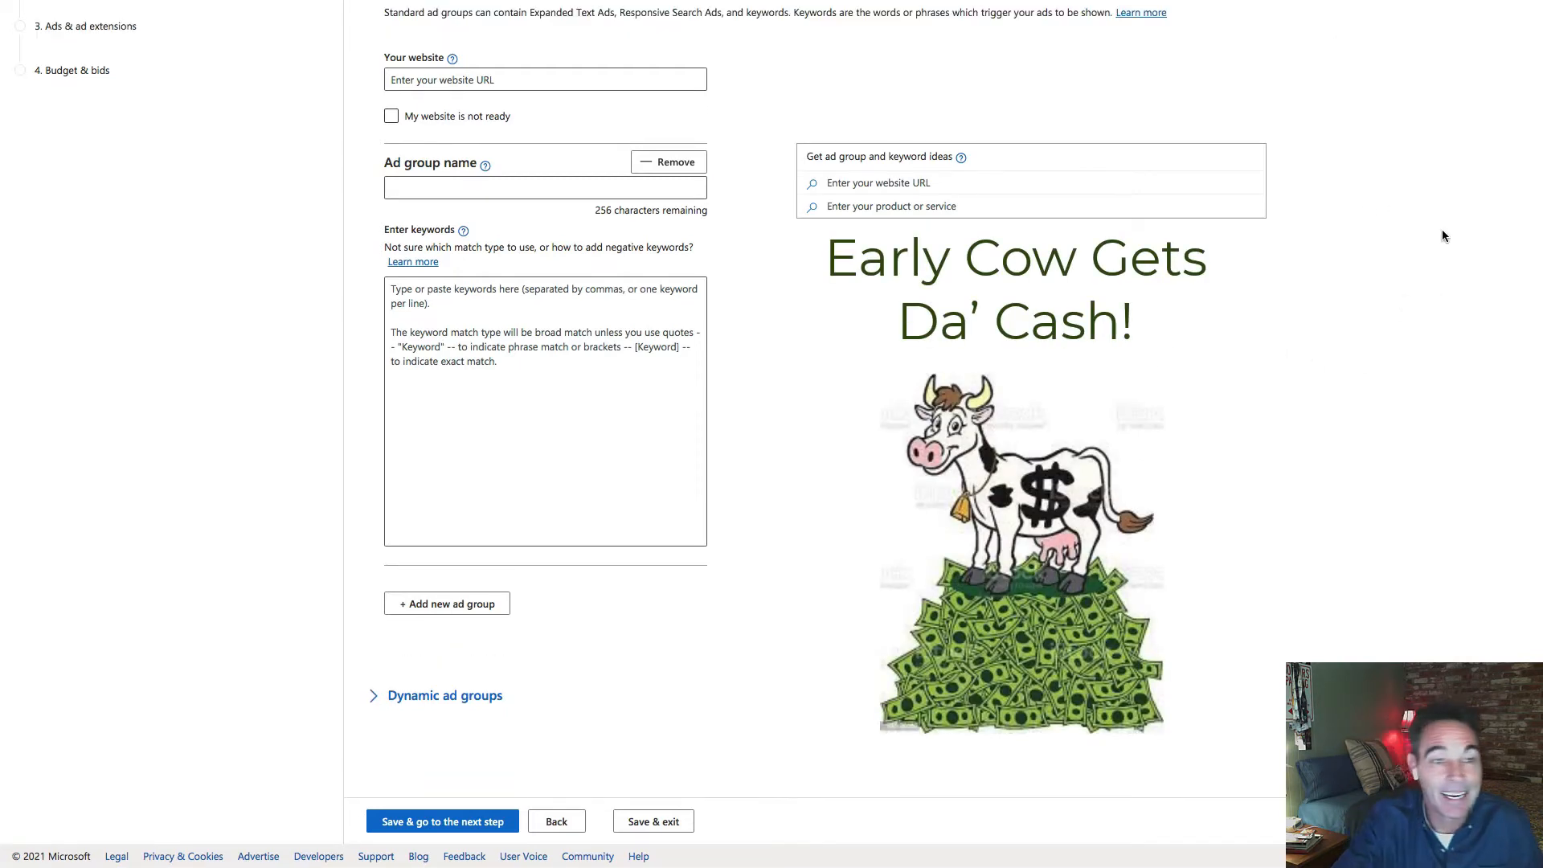
scroll(1414, 233, "down", 1)
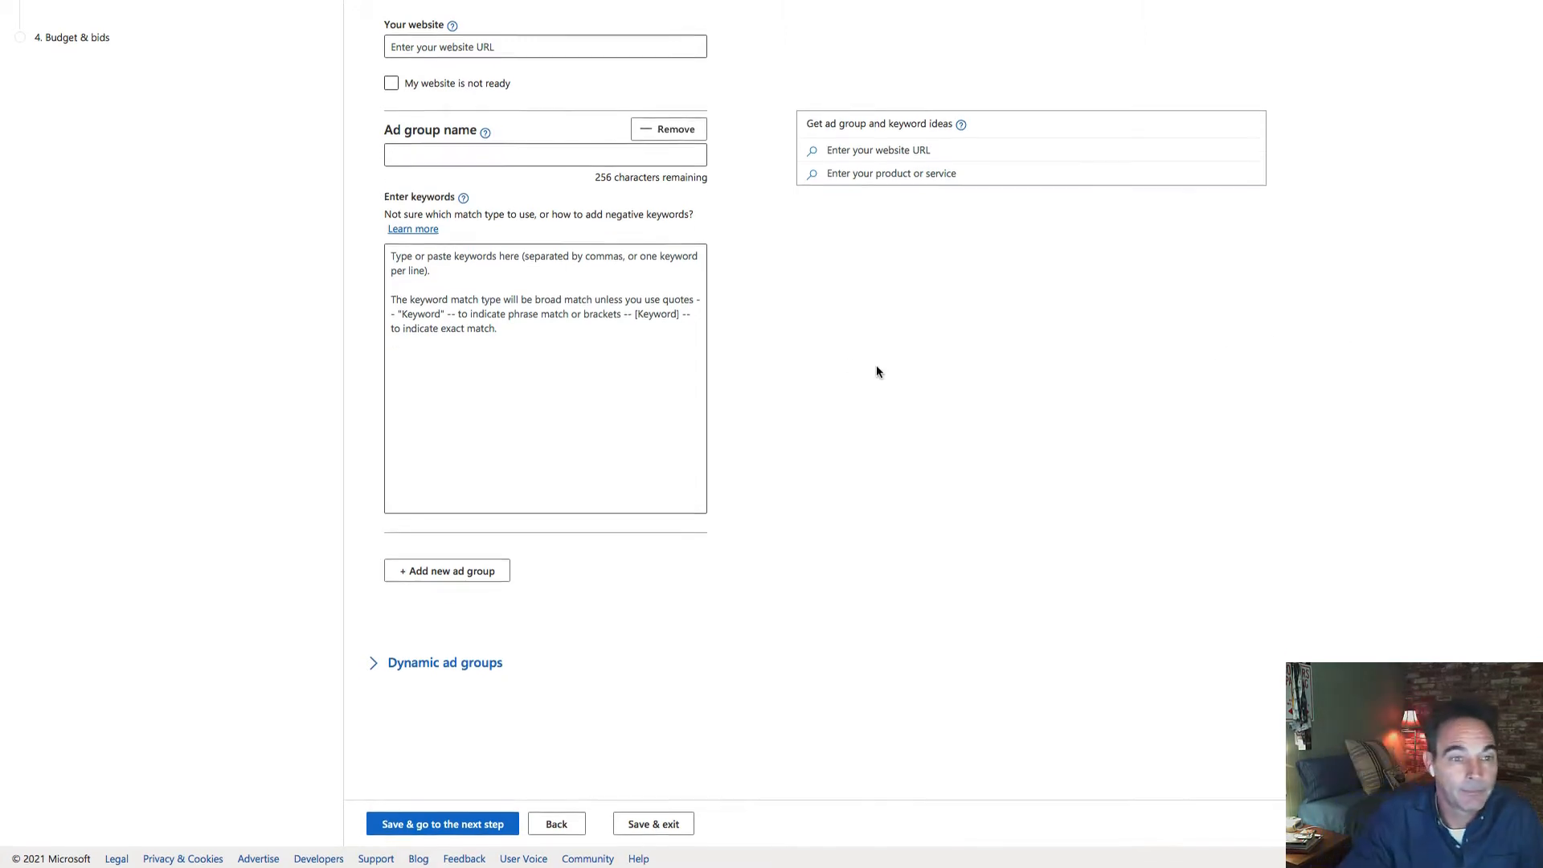
Enter tedswoodworking.com as the website for the standard ad groups.
scroll(867, 450, "up", 3)
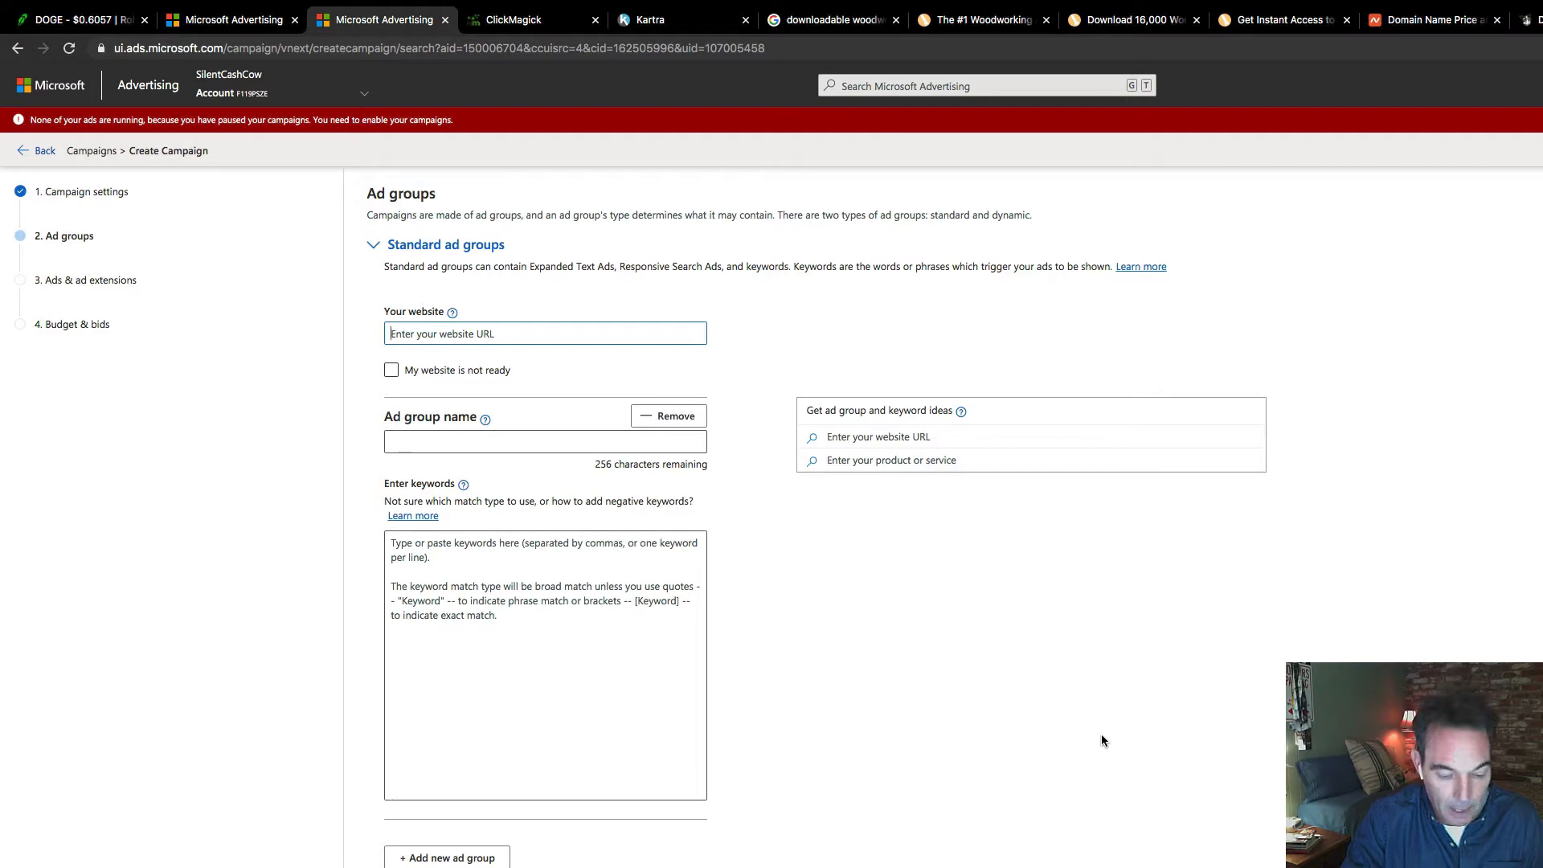
type("ted")
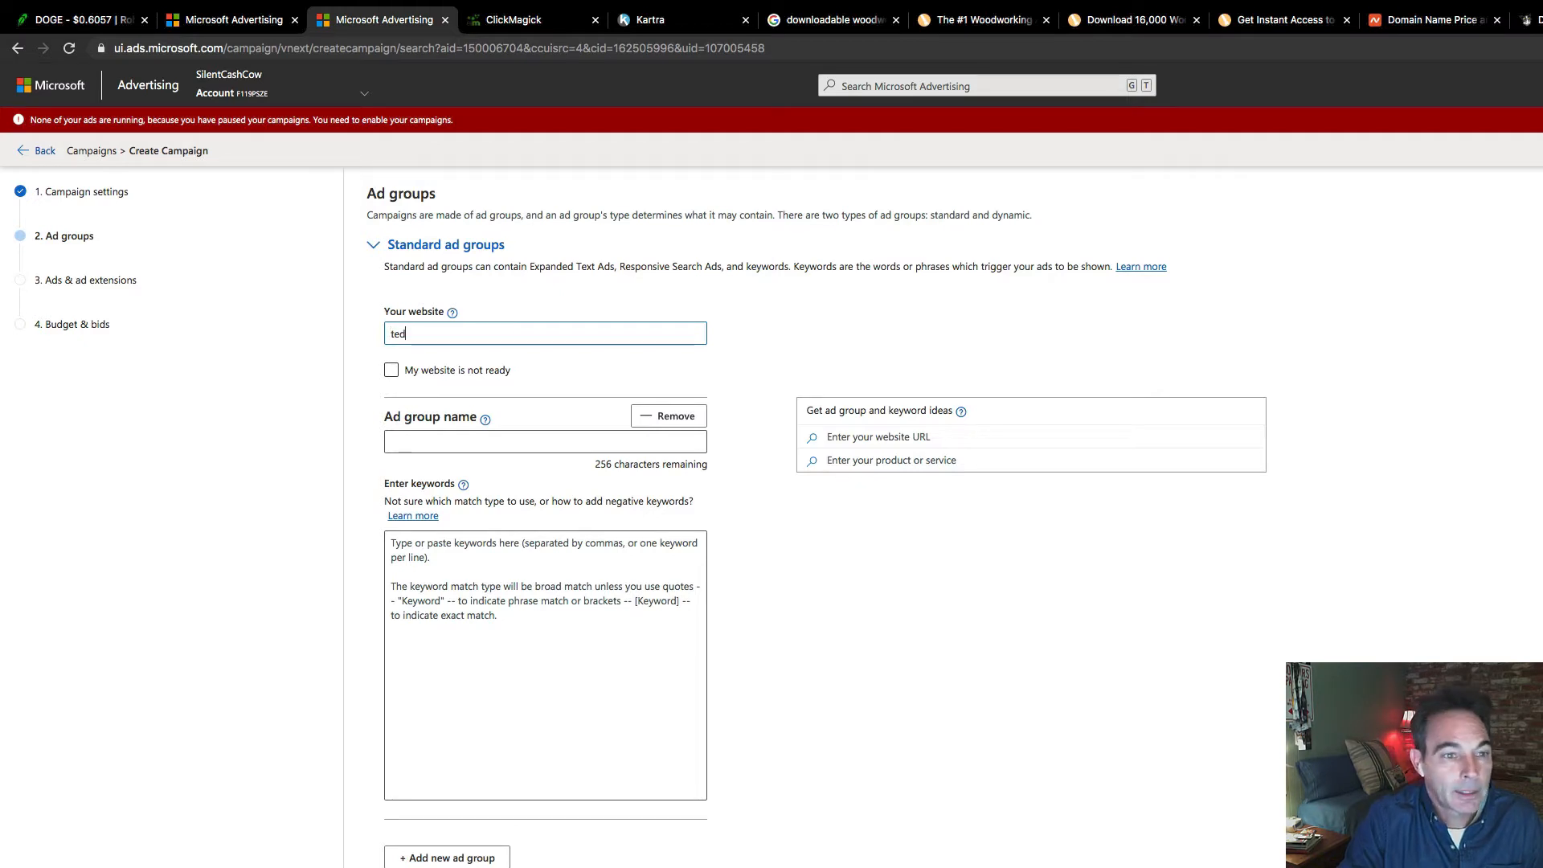
type("swo")
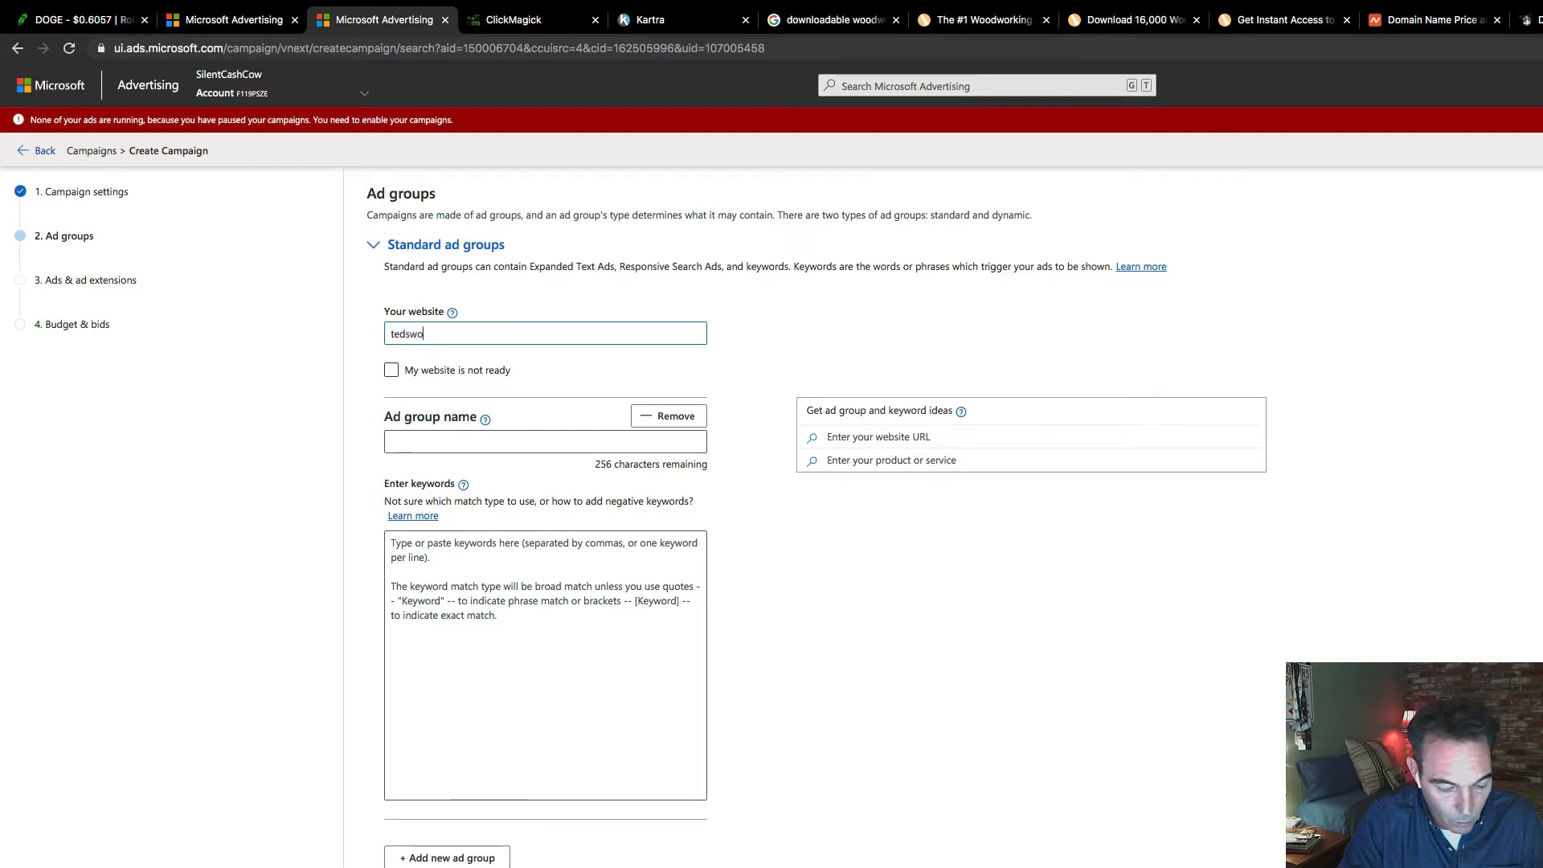
type("odwor")
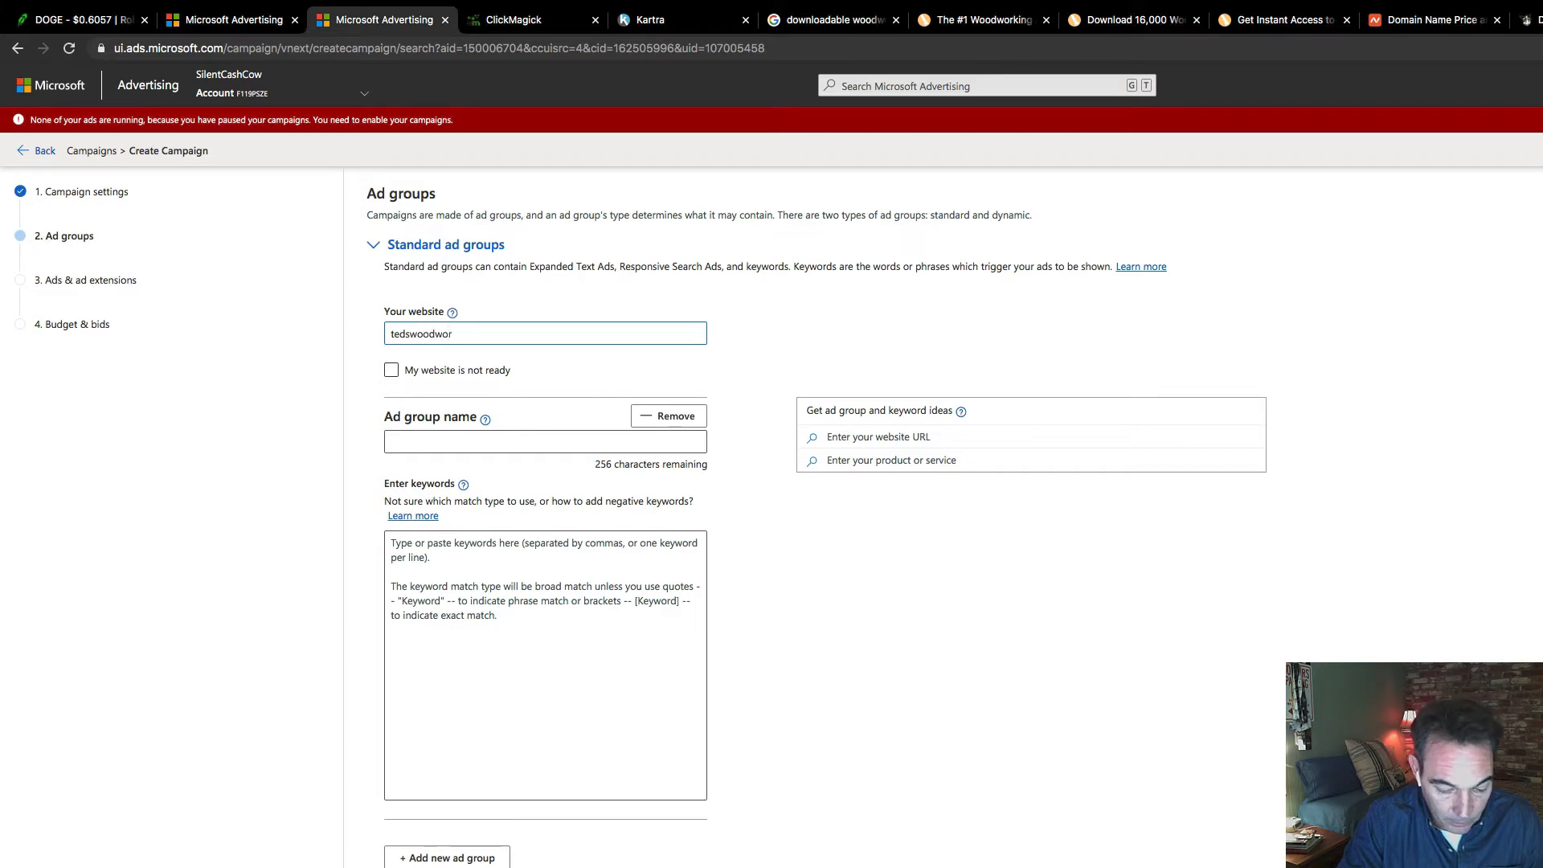
type("king")
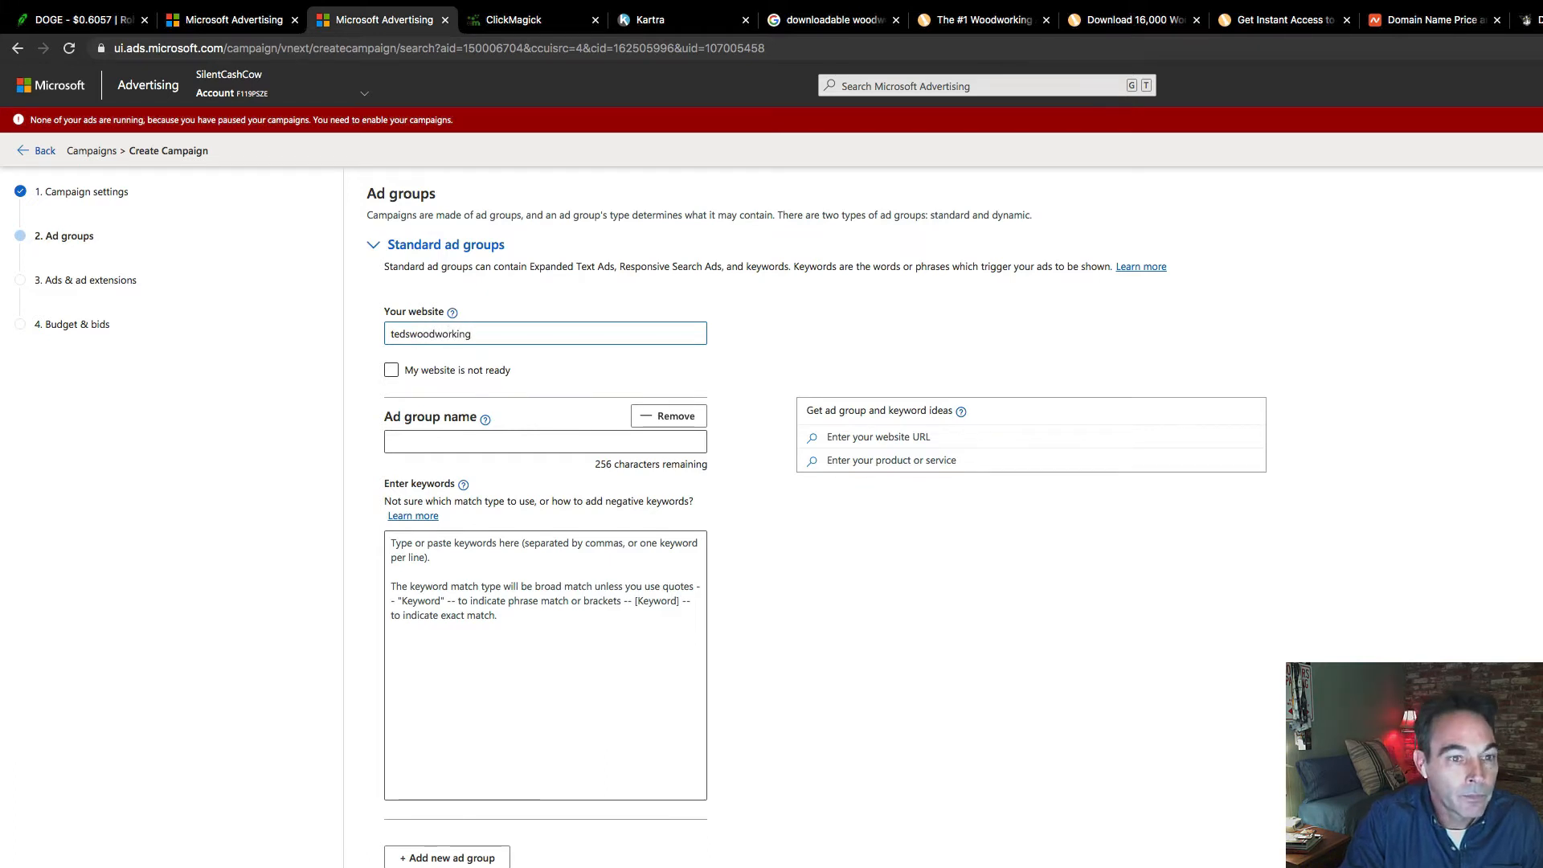
type(".com")
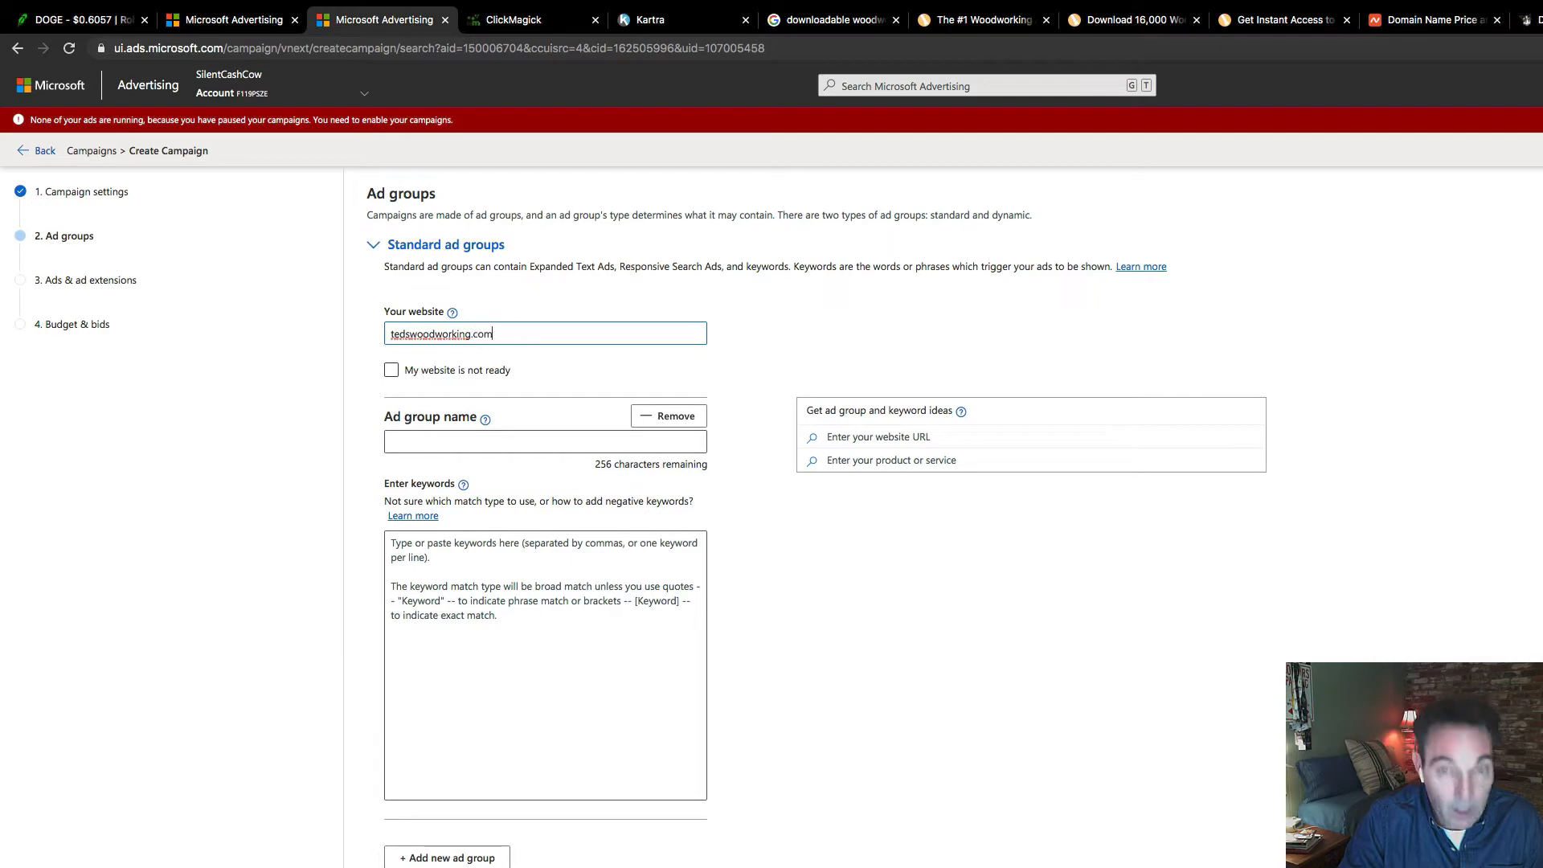
key("Tab")
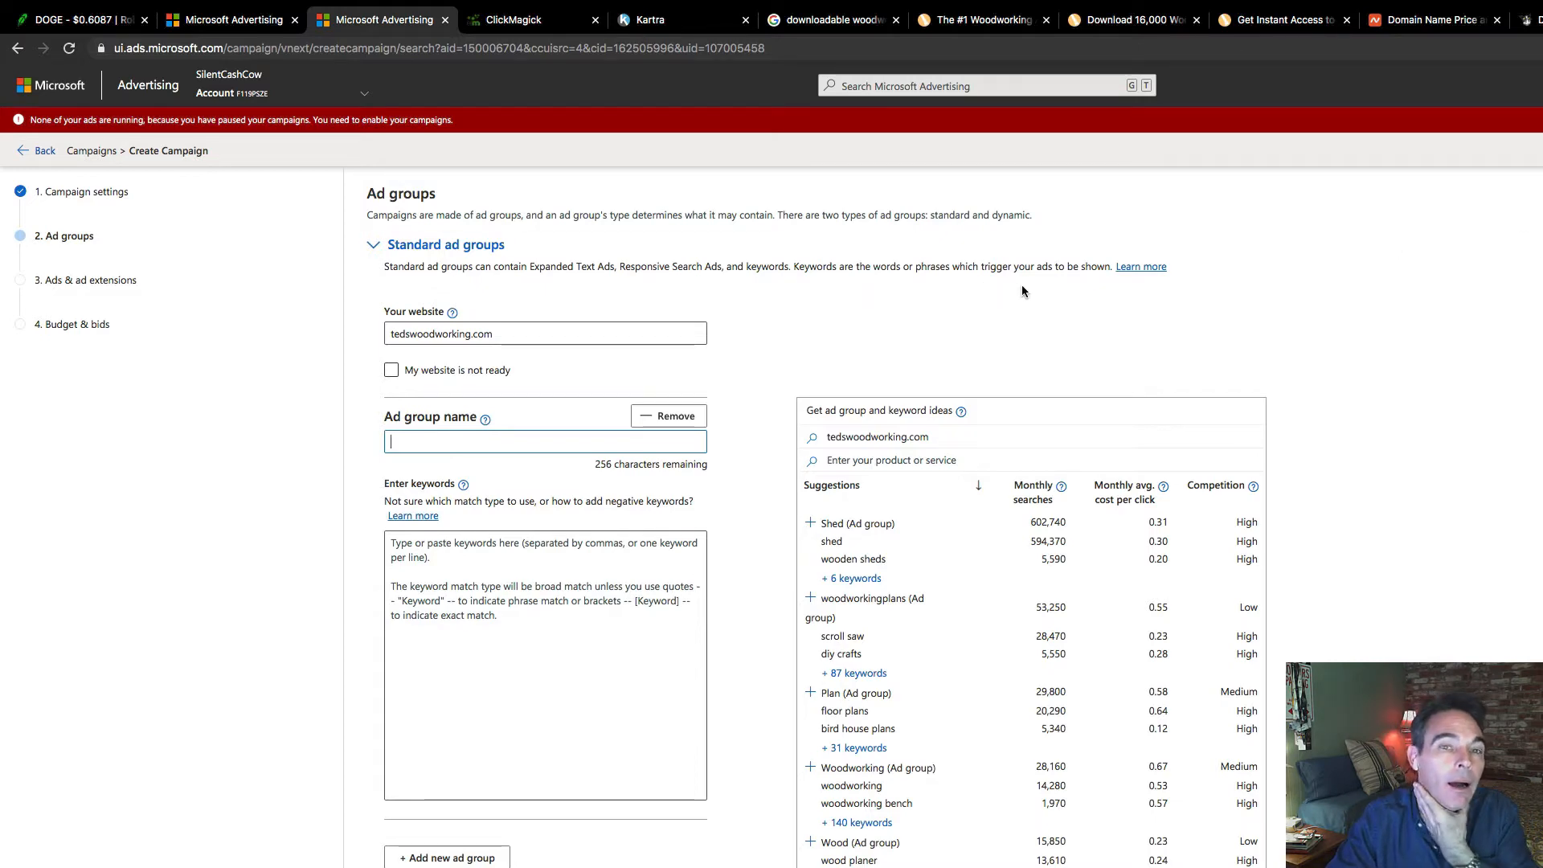
Switch to the Google search results and copy the related keyword "downloadable woodworking plans" from the Ubersuggest list.
left_click(834, 20)
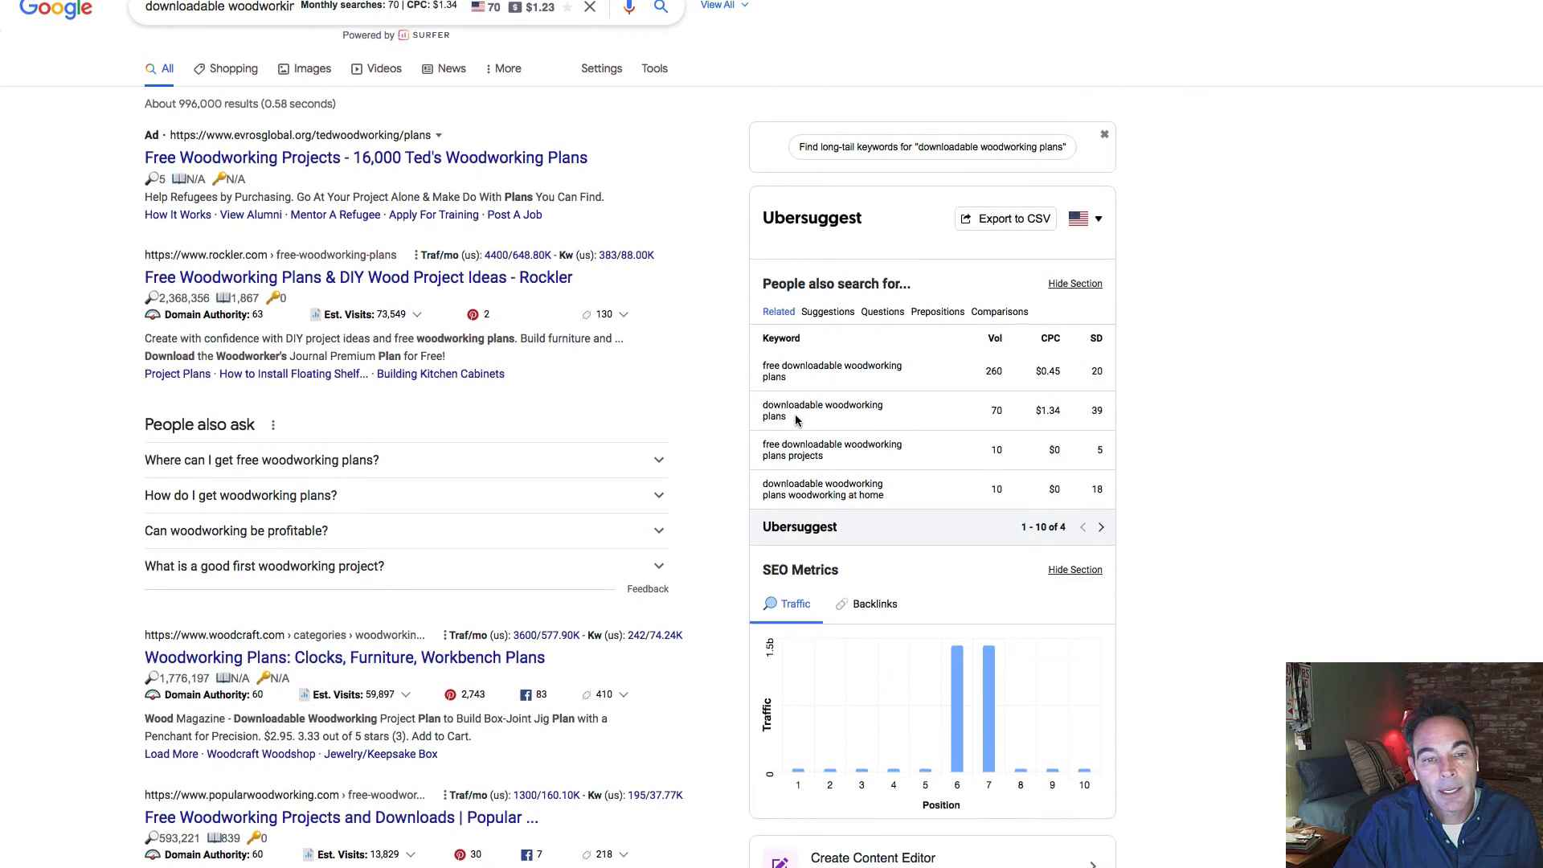
triple_click(794, 413)
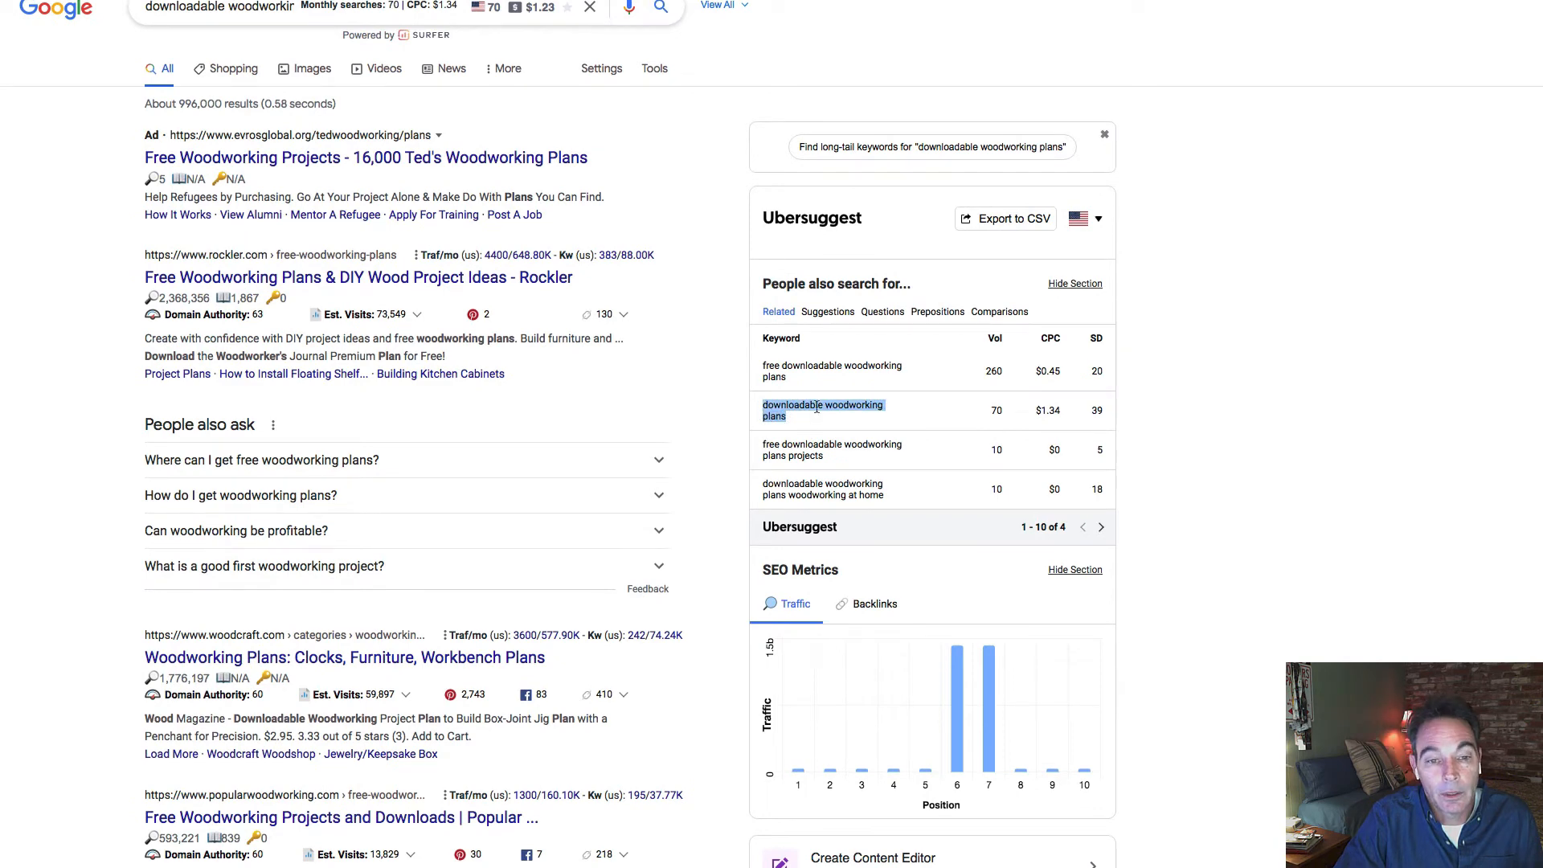
right_click(858, 410)
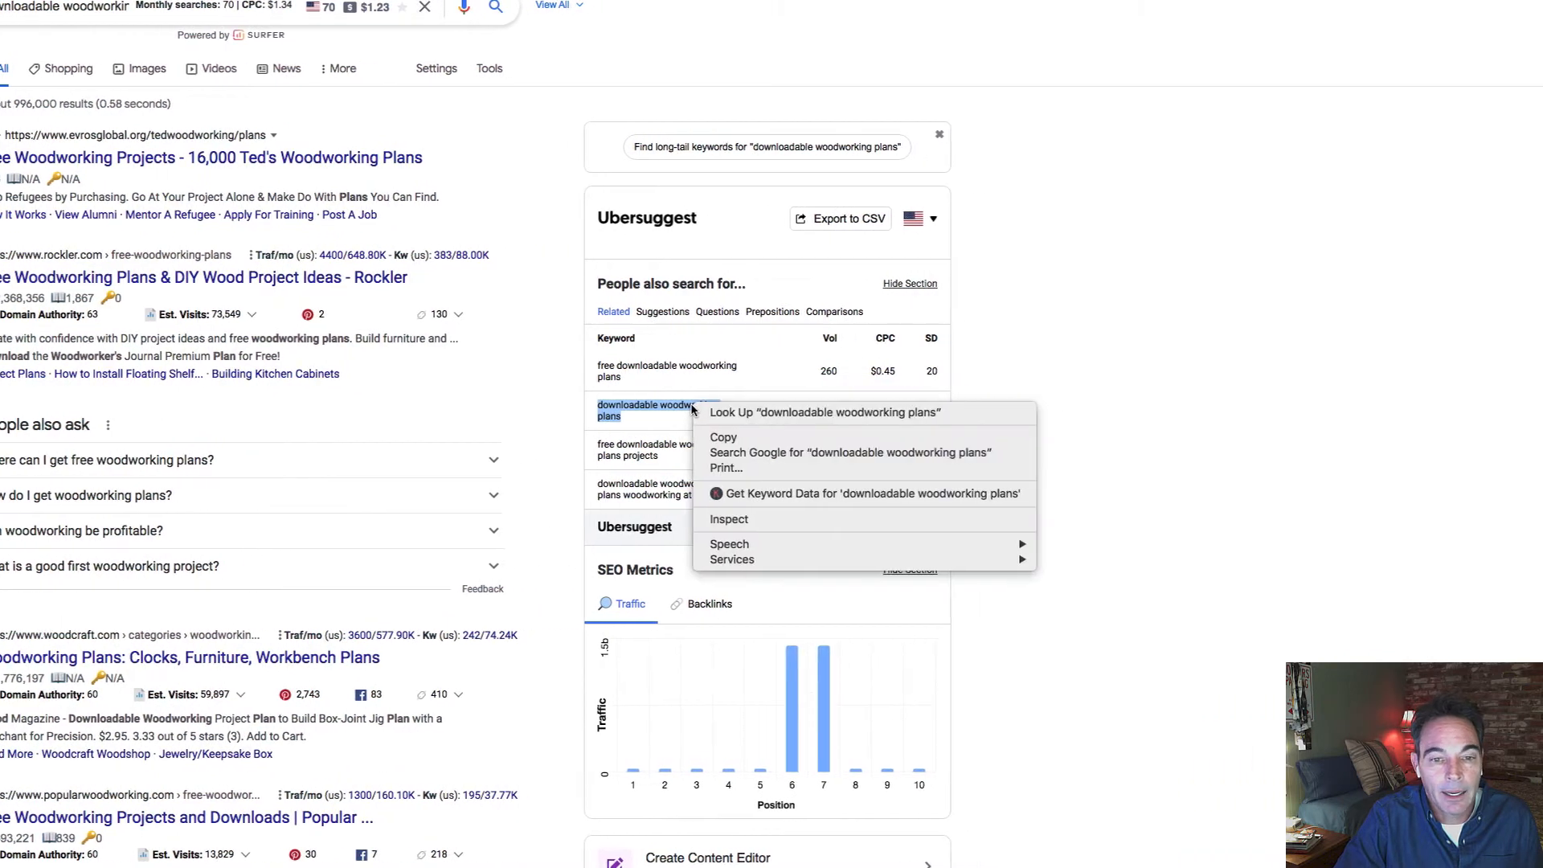
left_click(727, 436)
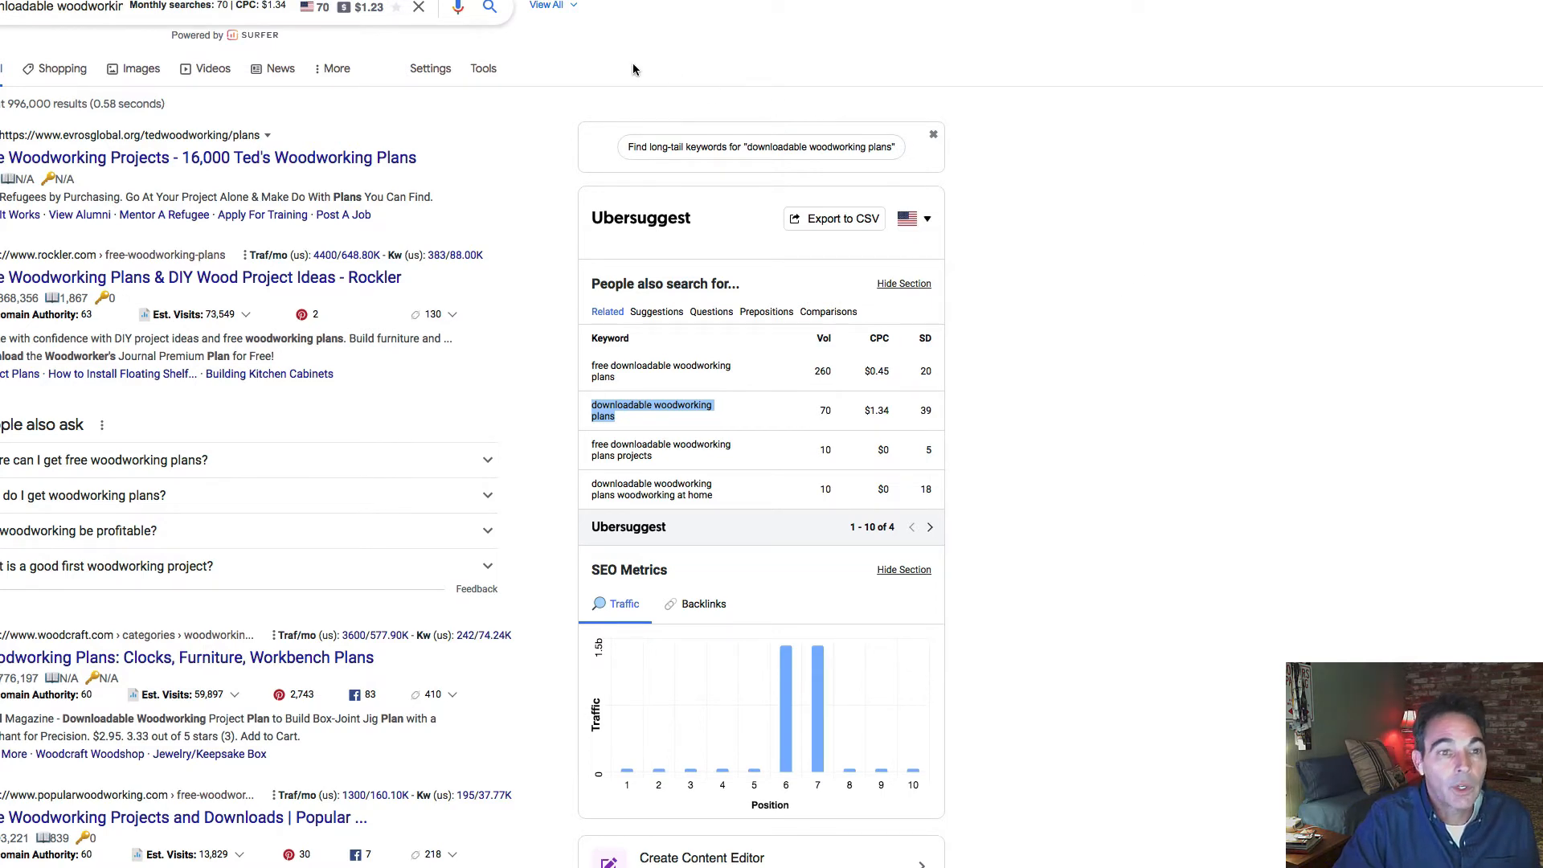
Return to the Microsoft Advertising campaign setup and name the ad group "Downloadable Woodworking Plans".
left_click(384, 20)
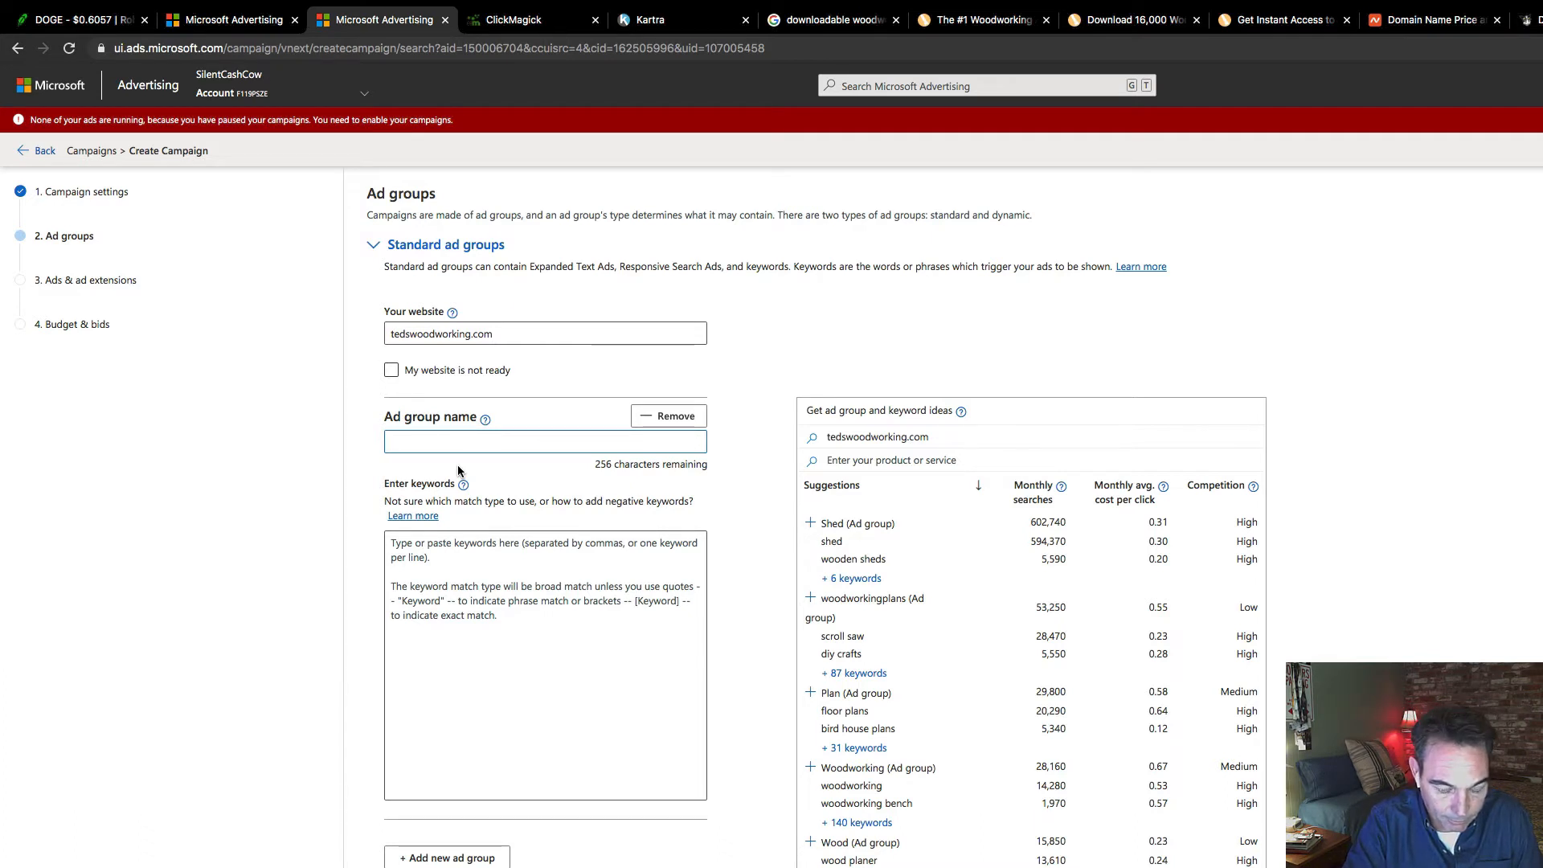
type("Download")
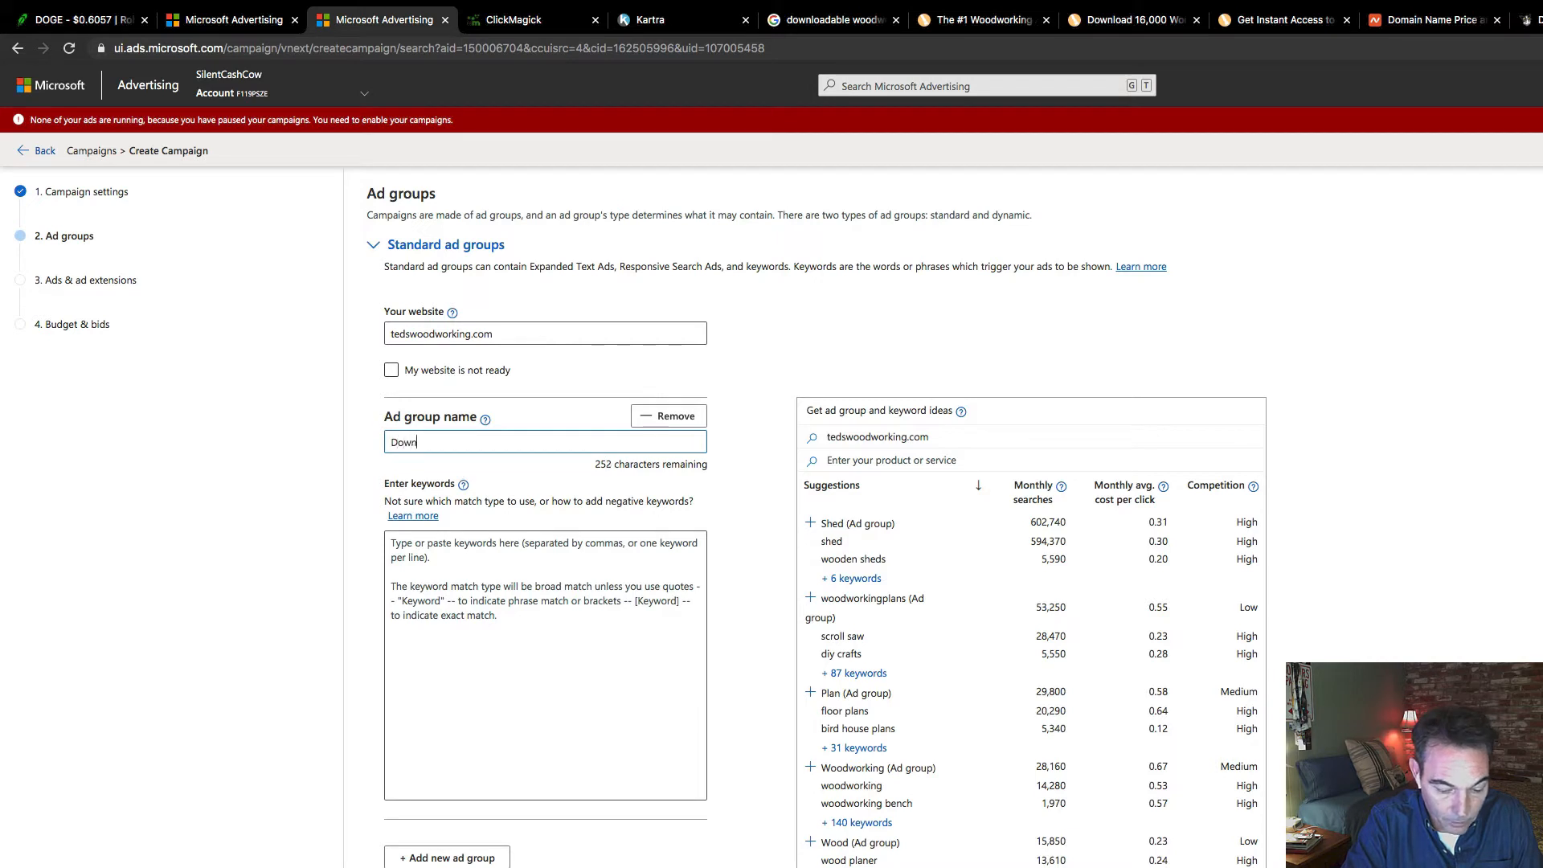
type("ab")
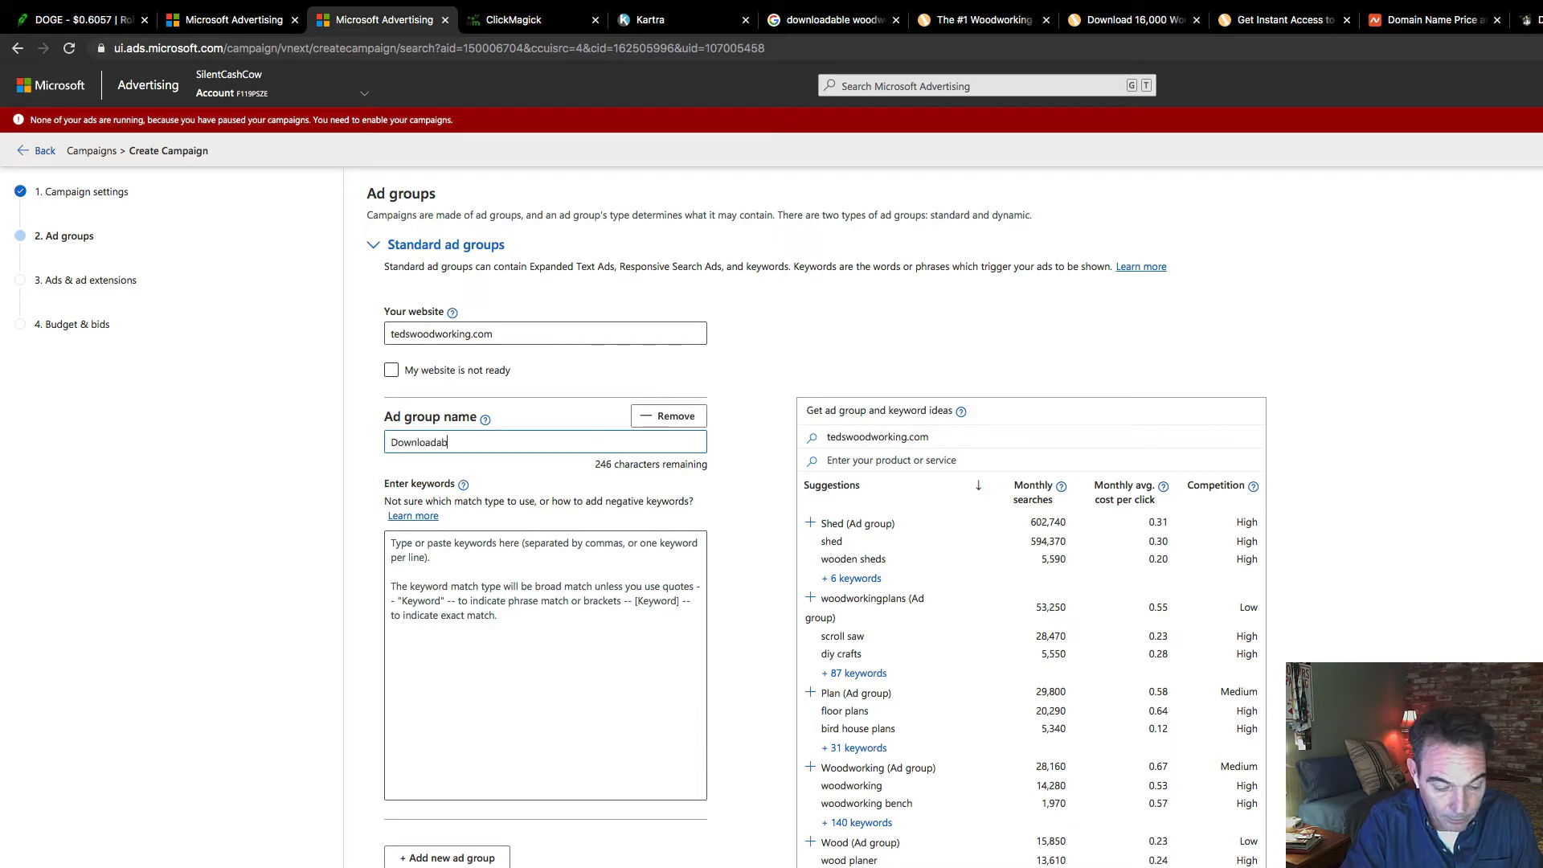
type("le Wo")
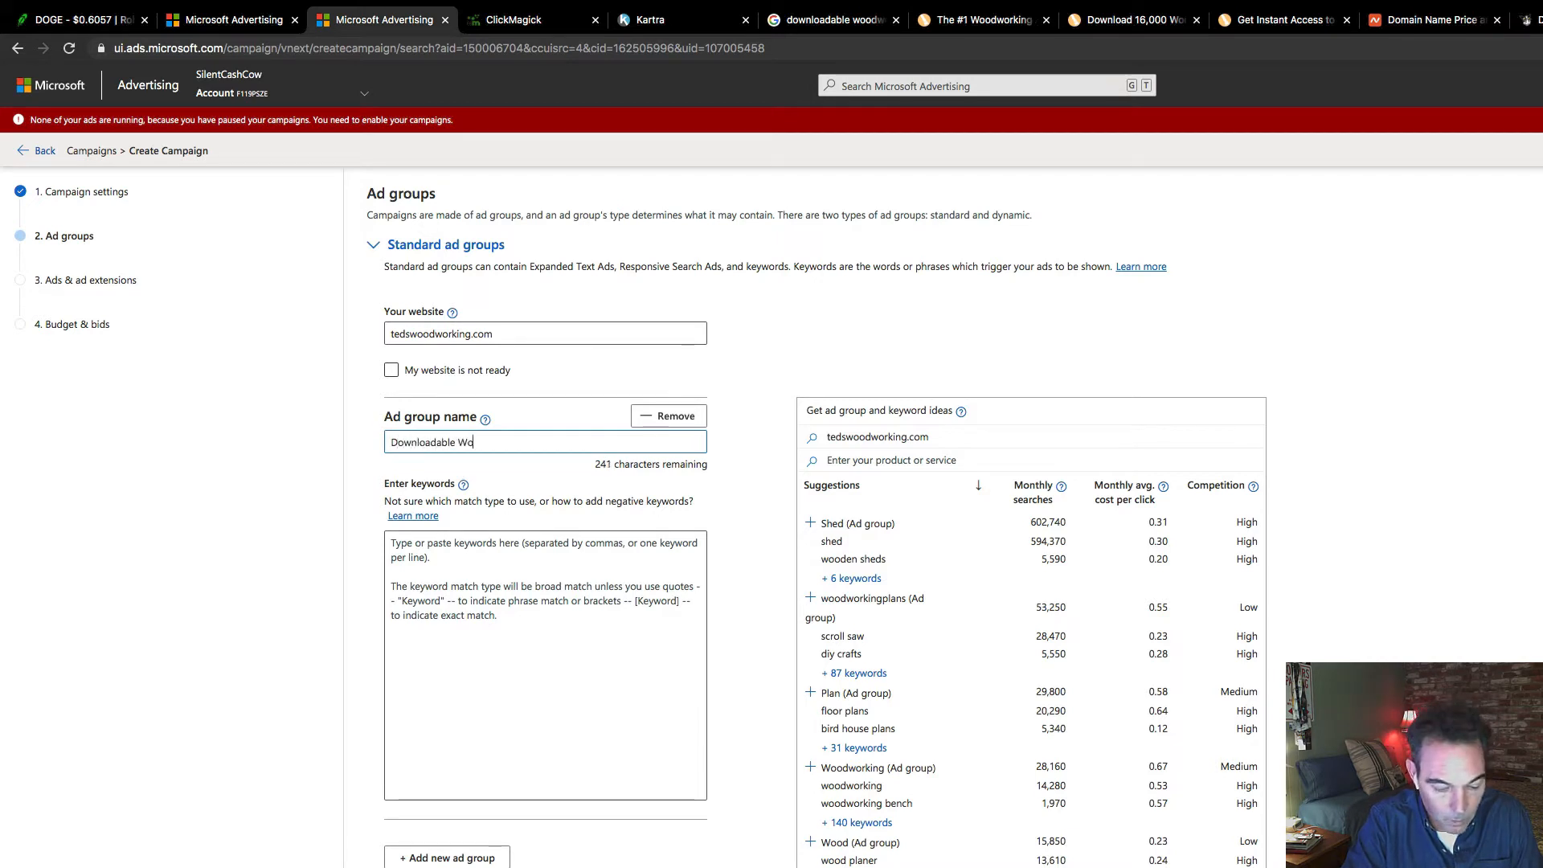
type("oddw")
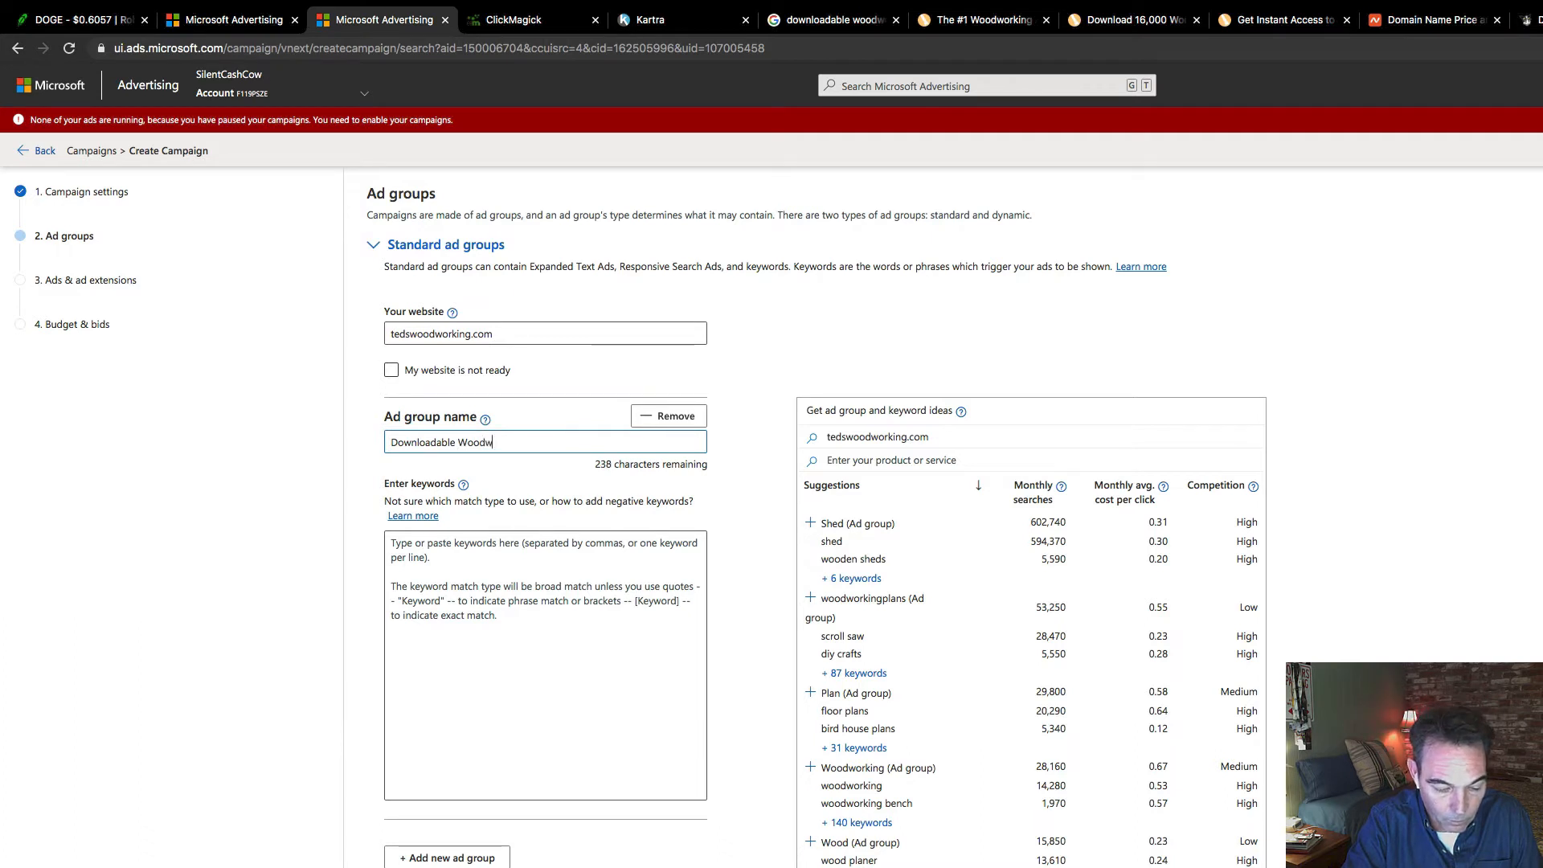
type("orking ")
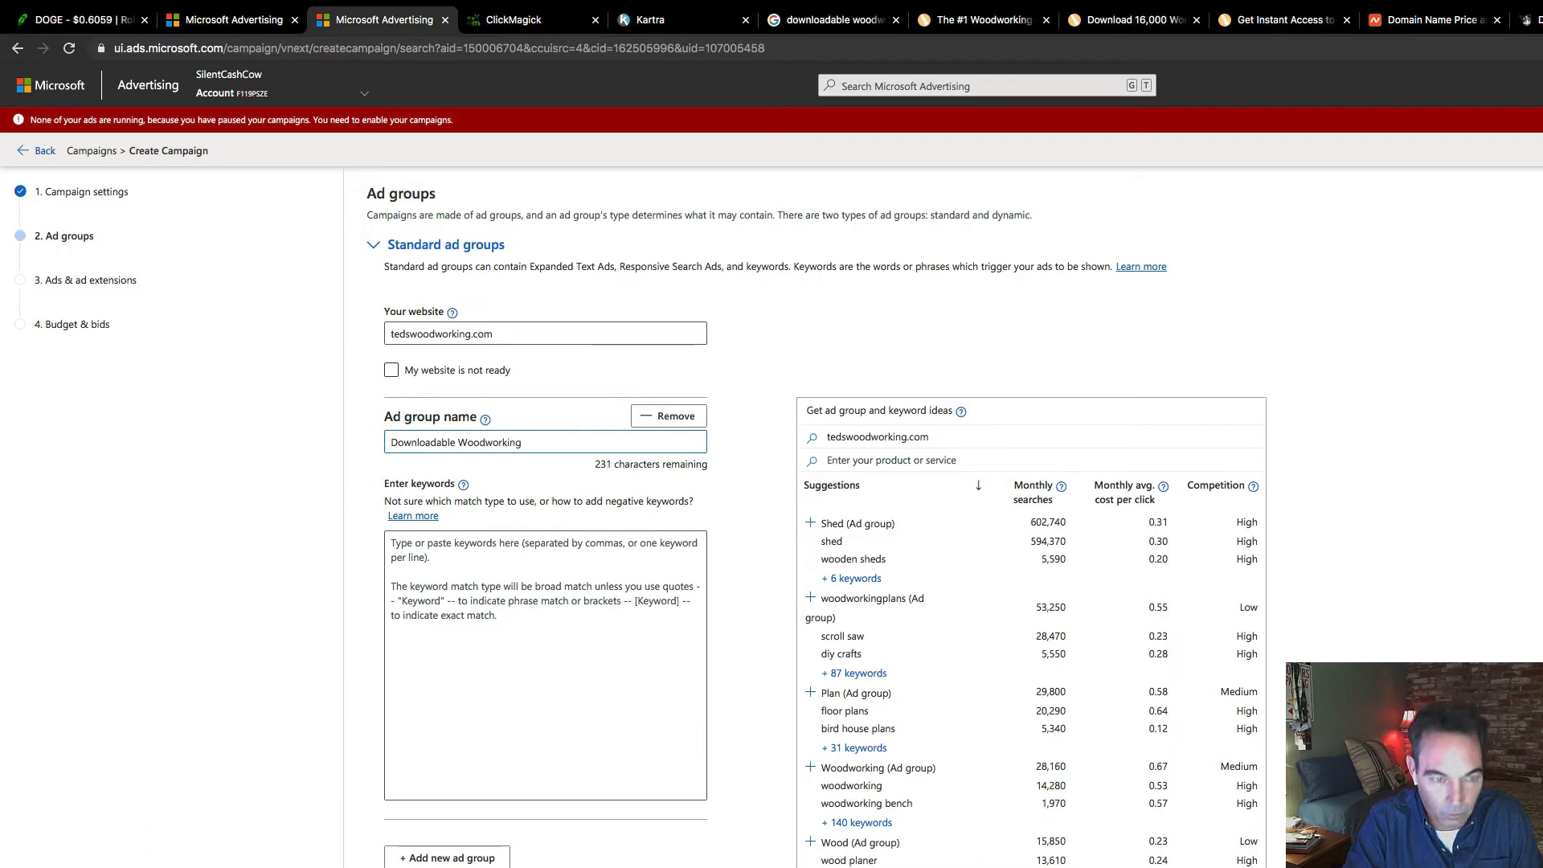
type("Plans")
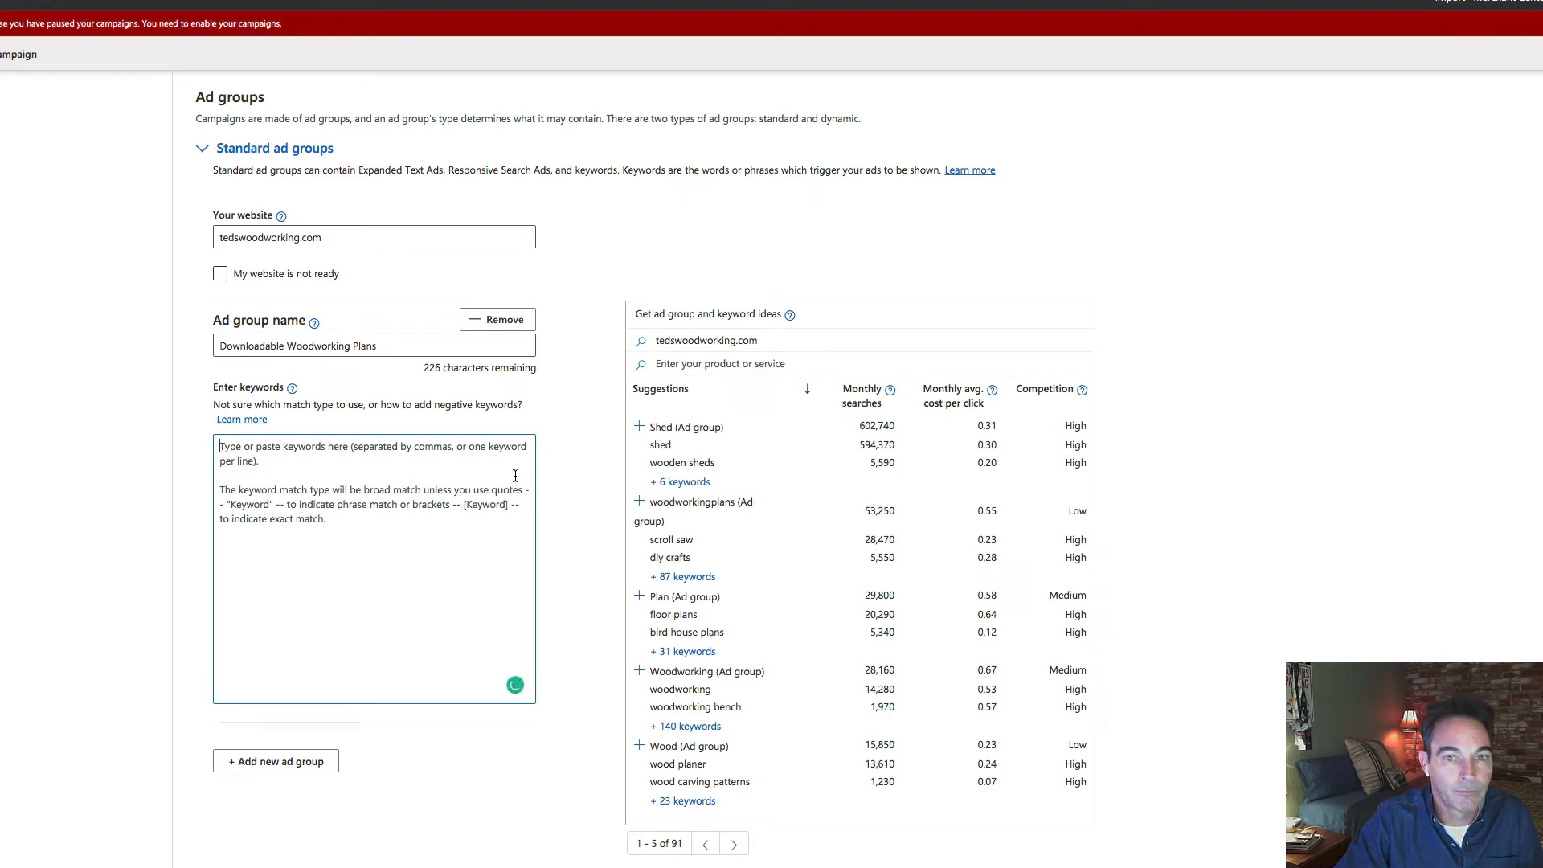
Paste the copied keyword "downloadable woodworking plans" into the ad group's keywords.
left_click(820, 9)
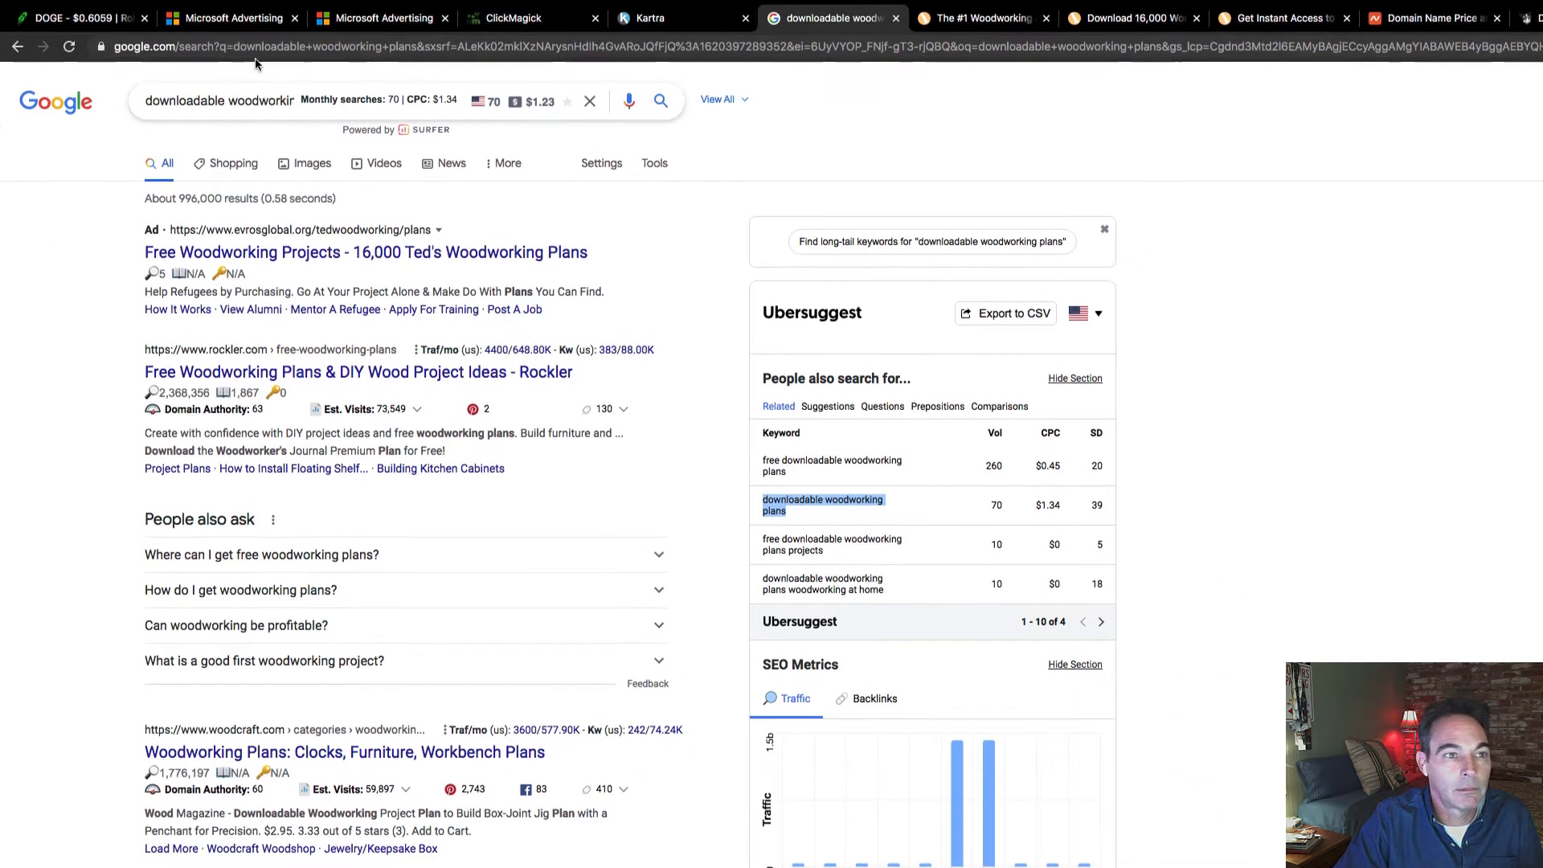
left_click(249, 20)
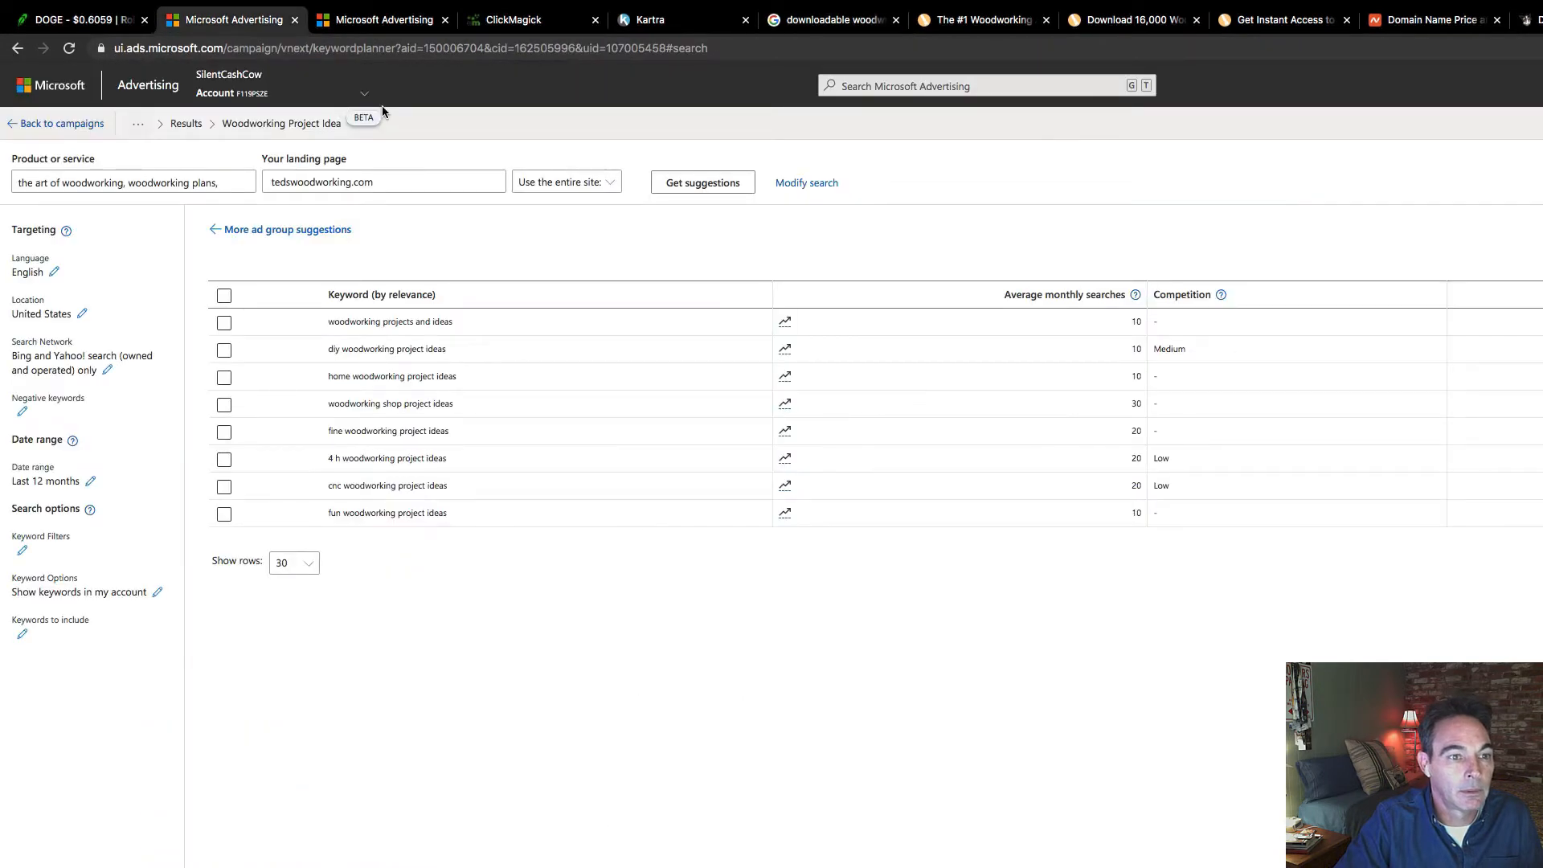
left_click(391, 24)
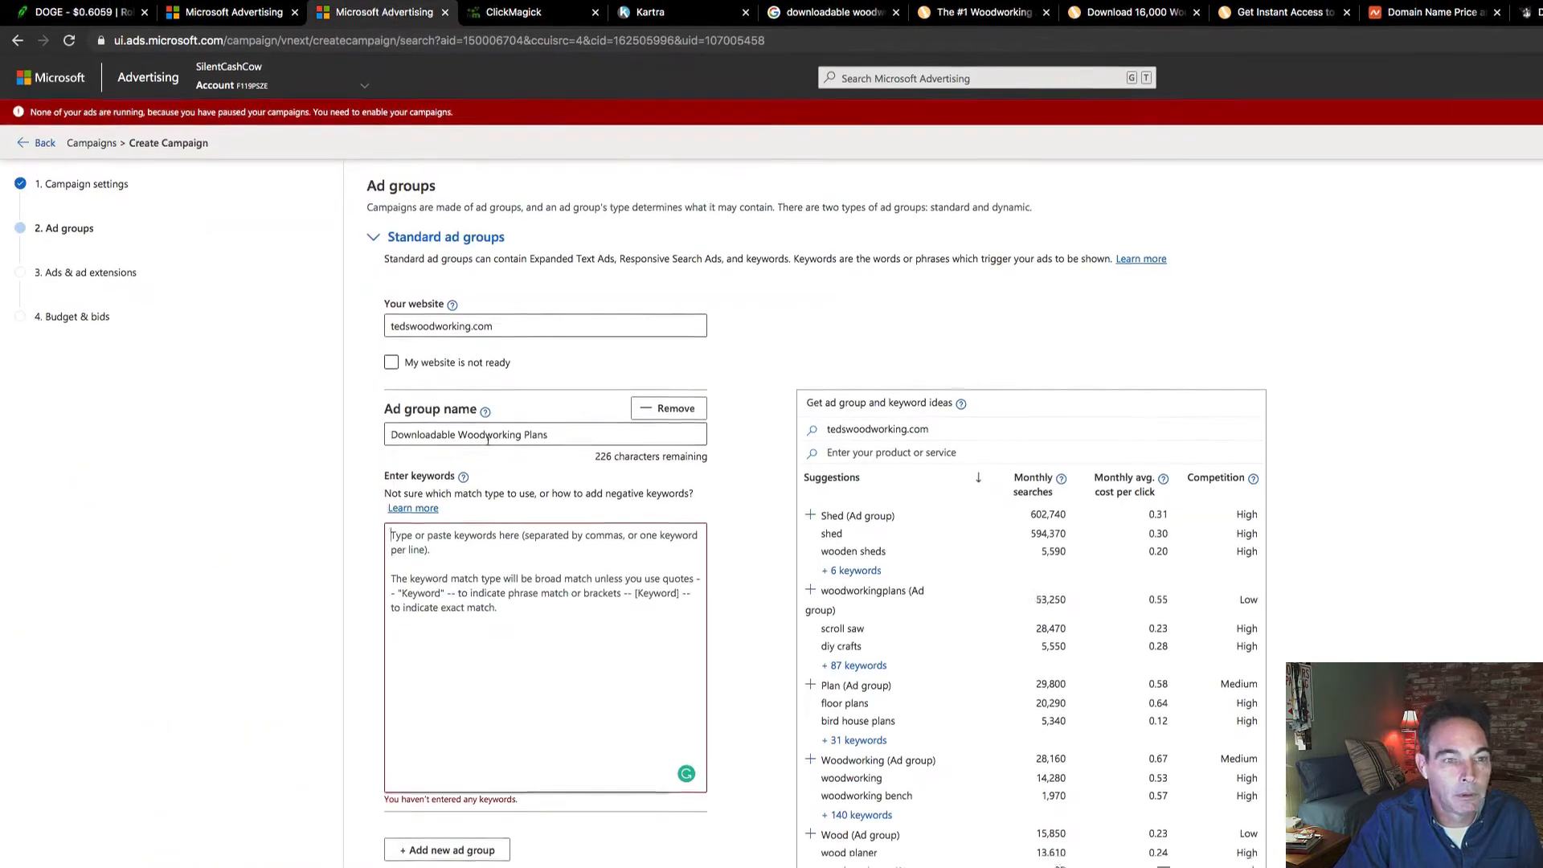
right_click(456, 455)
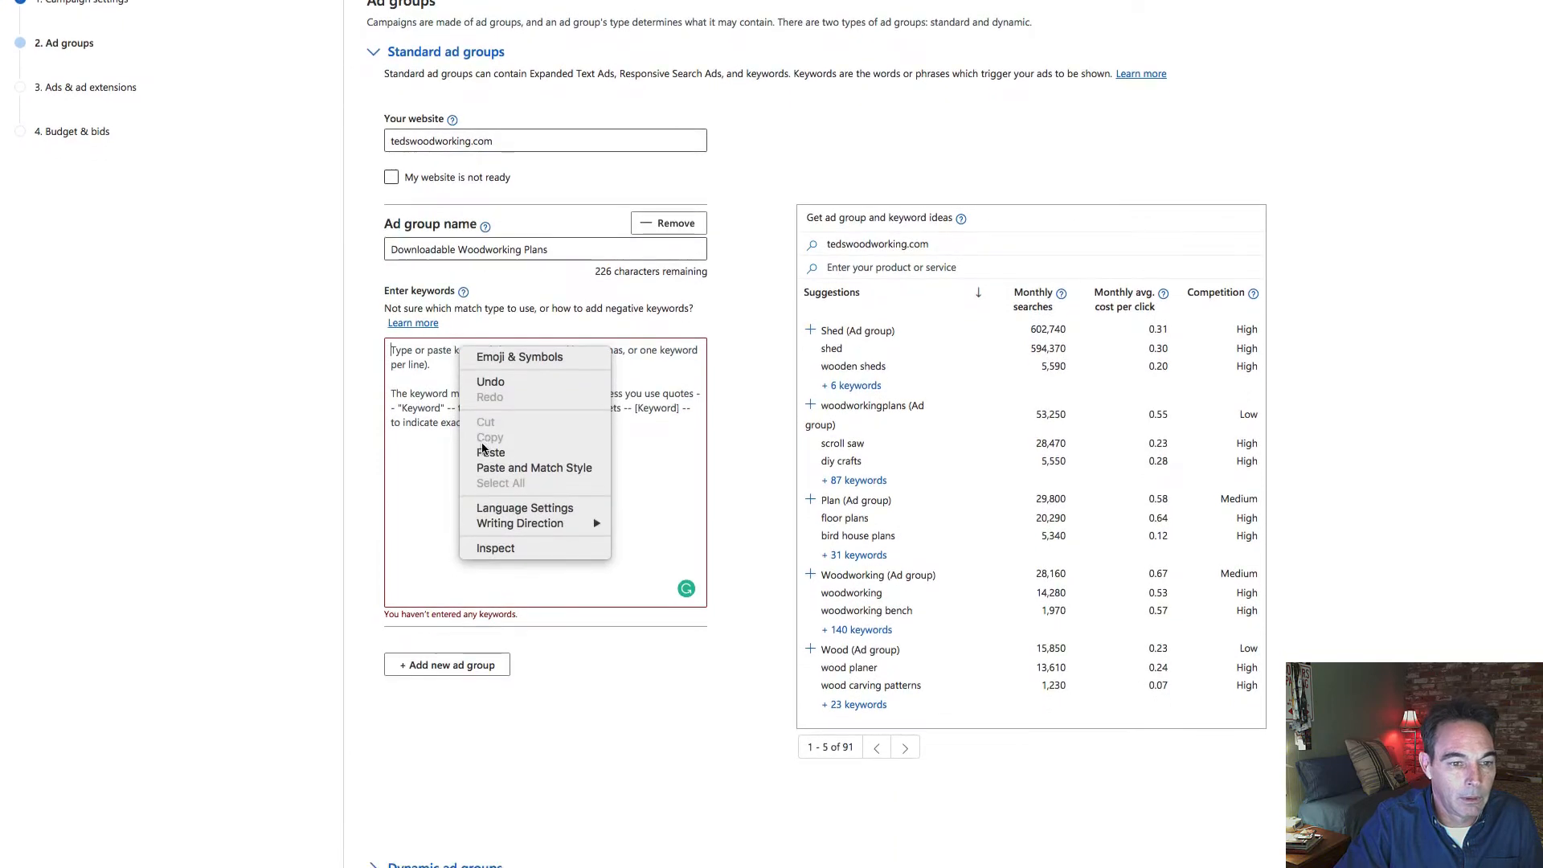
left_click(490, 546)
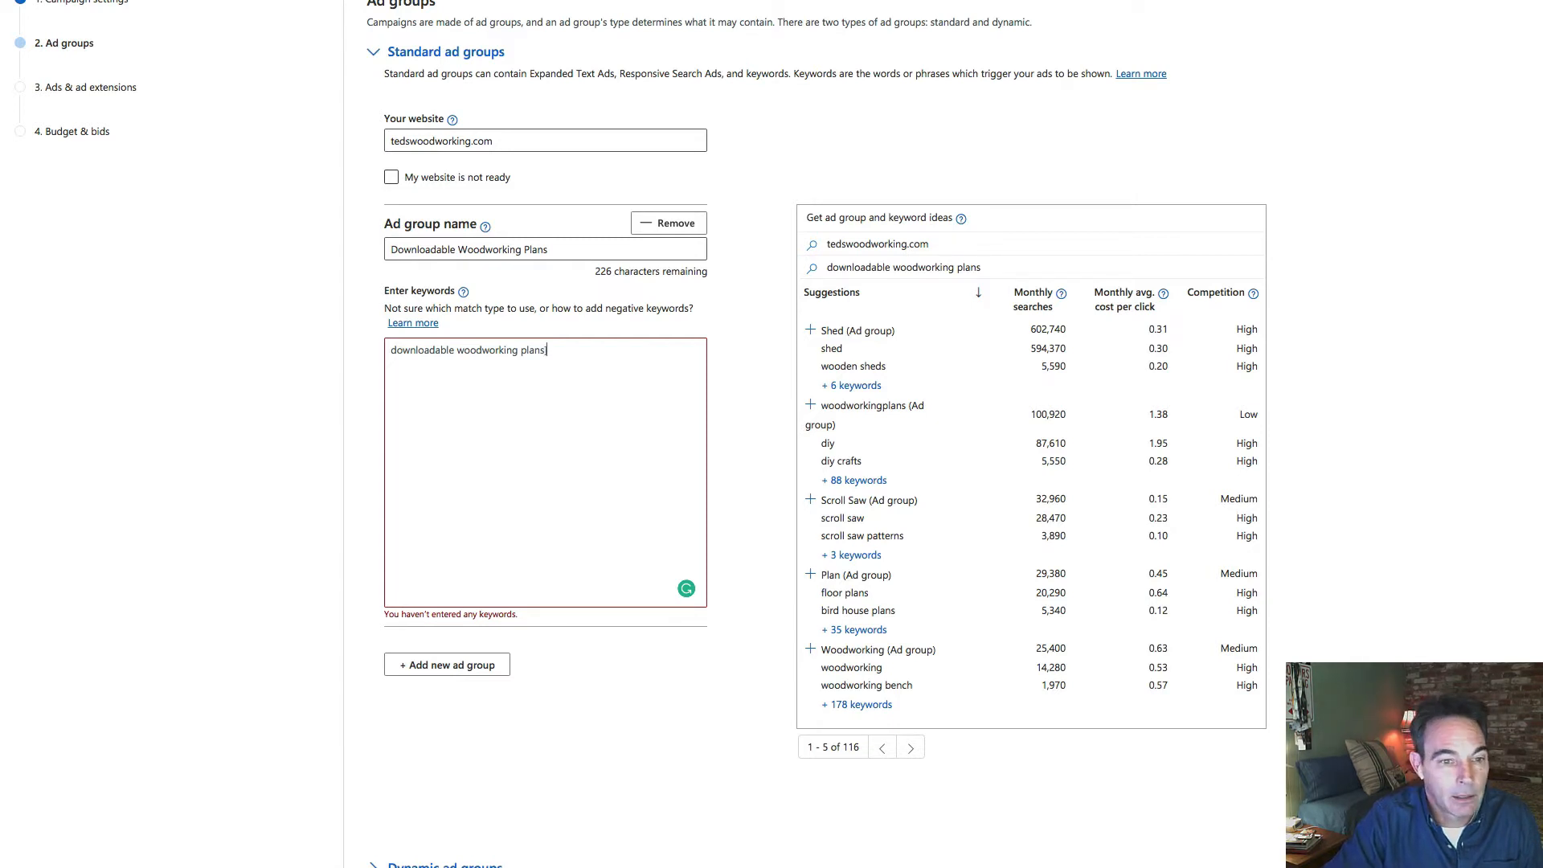
Make the keyword an exact match by enclosing it in square brackets as [downloadable woodworking plans].
scroll(499, 630, "up", 2)
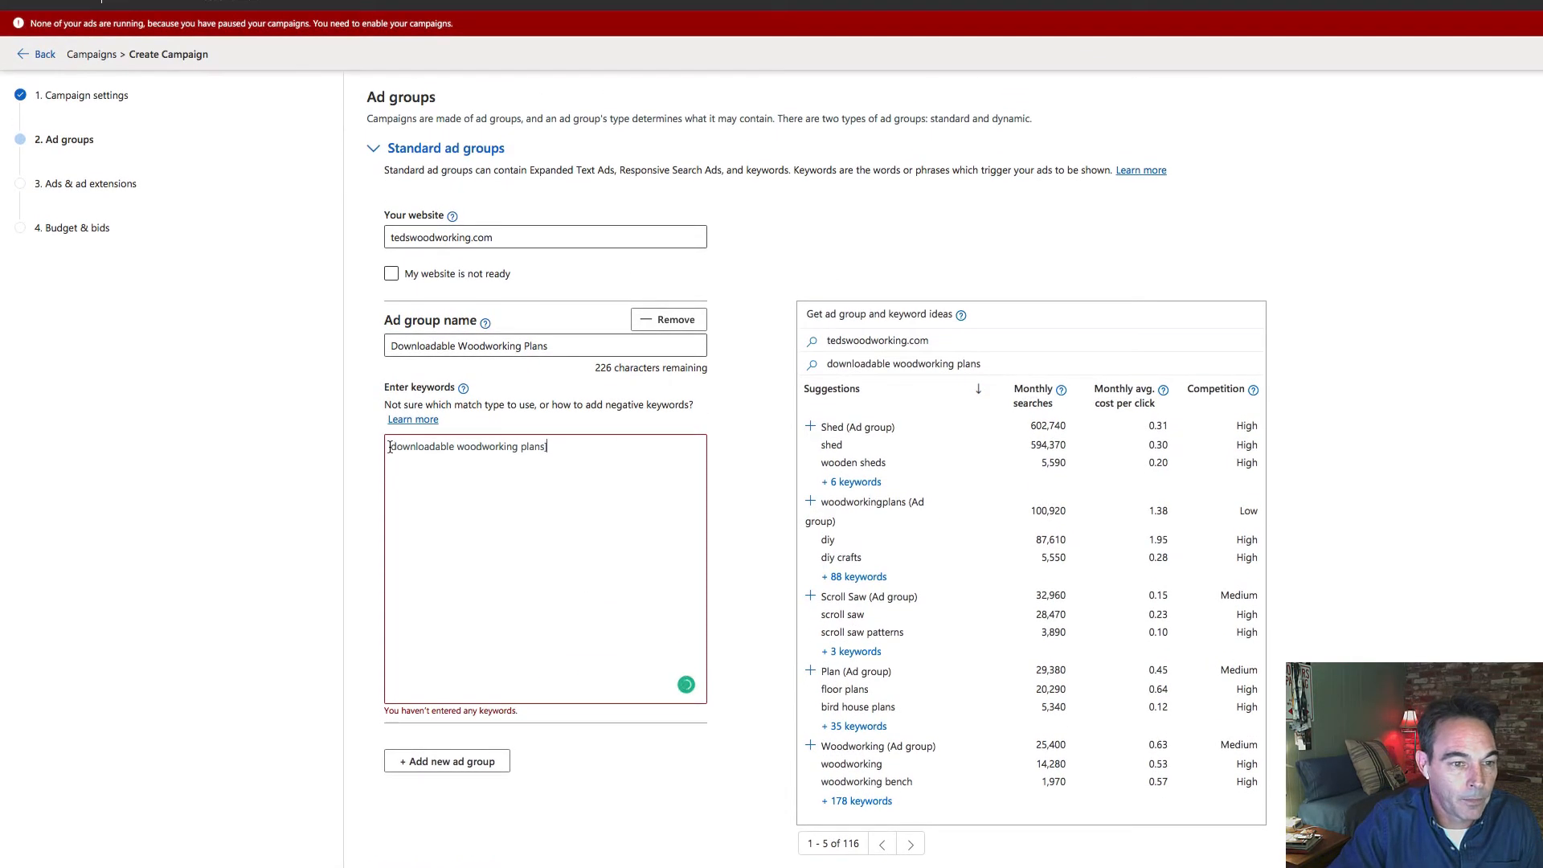
type("]")
key("Home")
type("[")
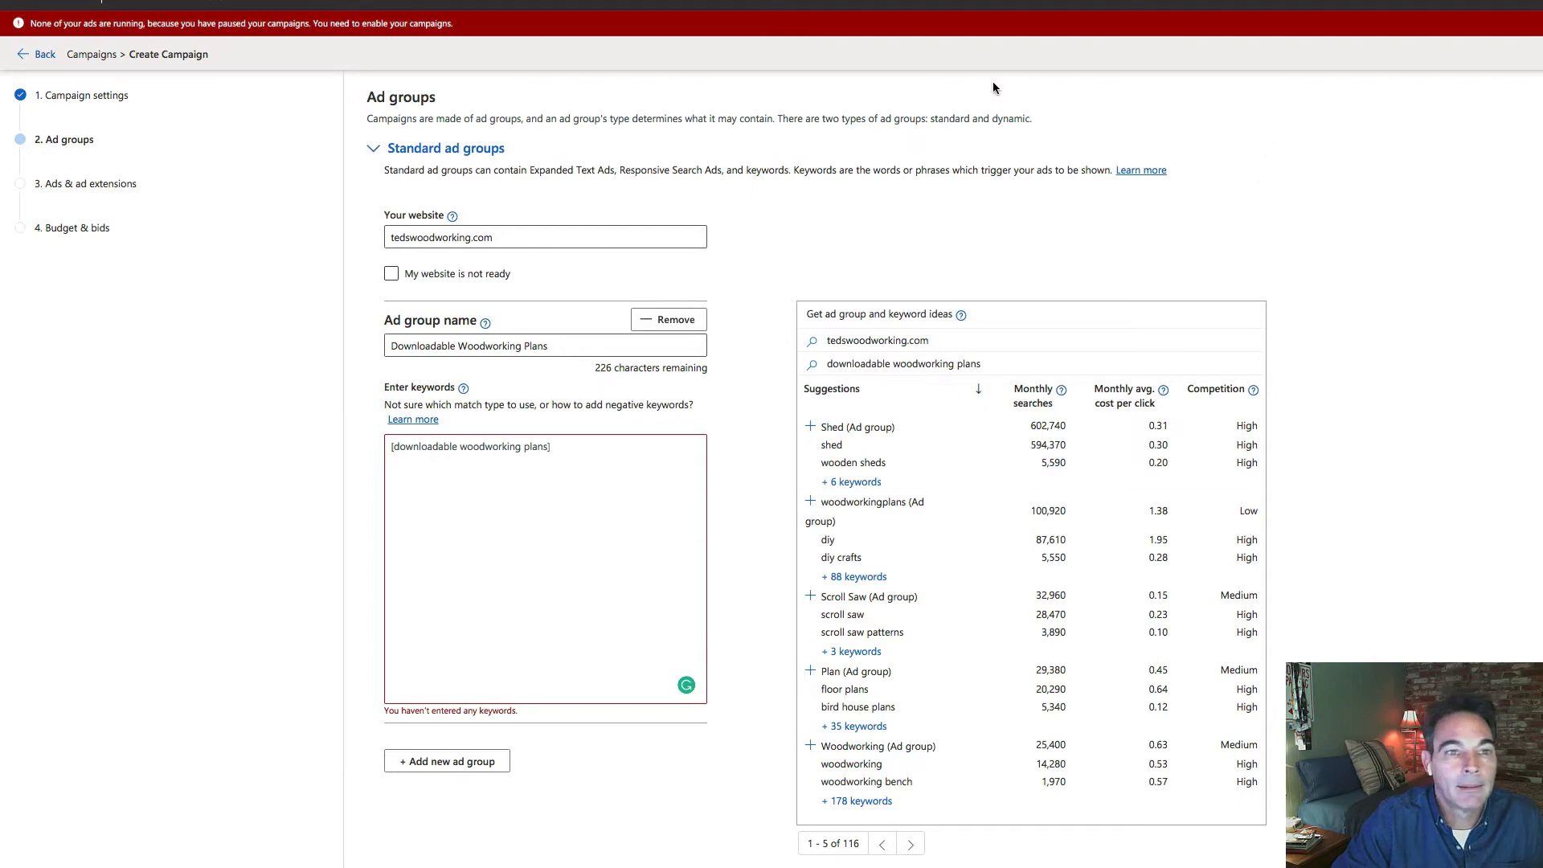
Examine the related keyword "free downloadable woodworking plans" in Ubersuggest and the Teds Woodworking free plans opt-in page, and return to the ad group setup.
left_click(835, 19)
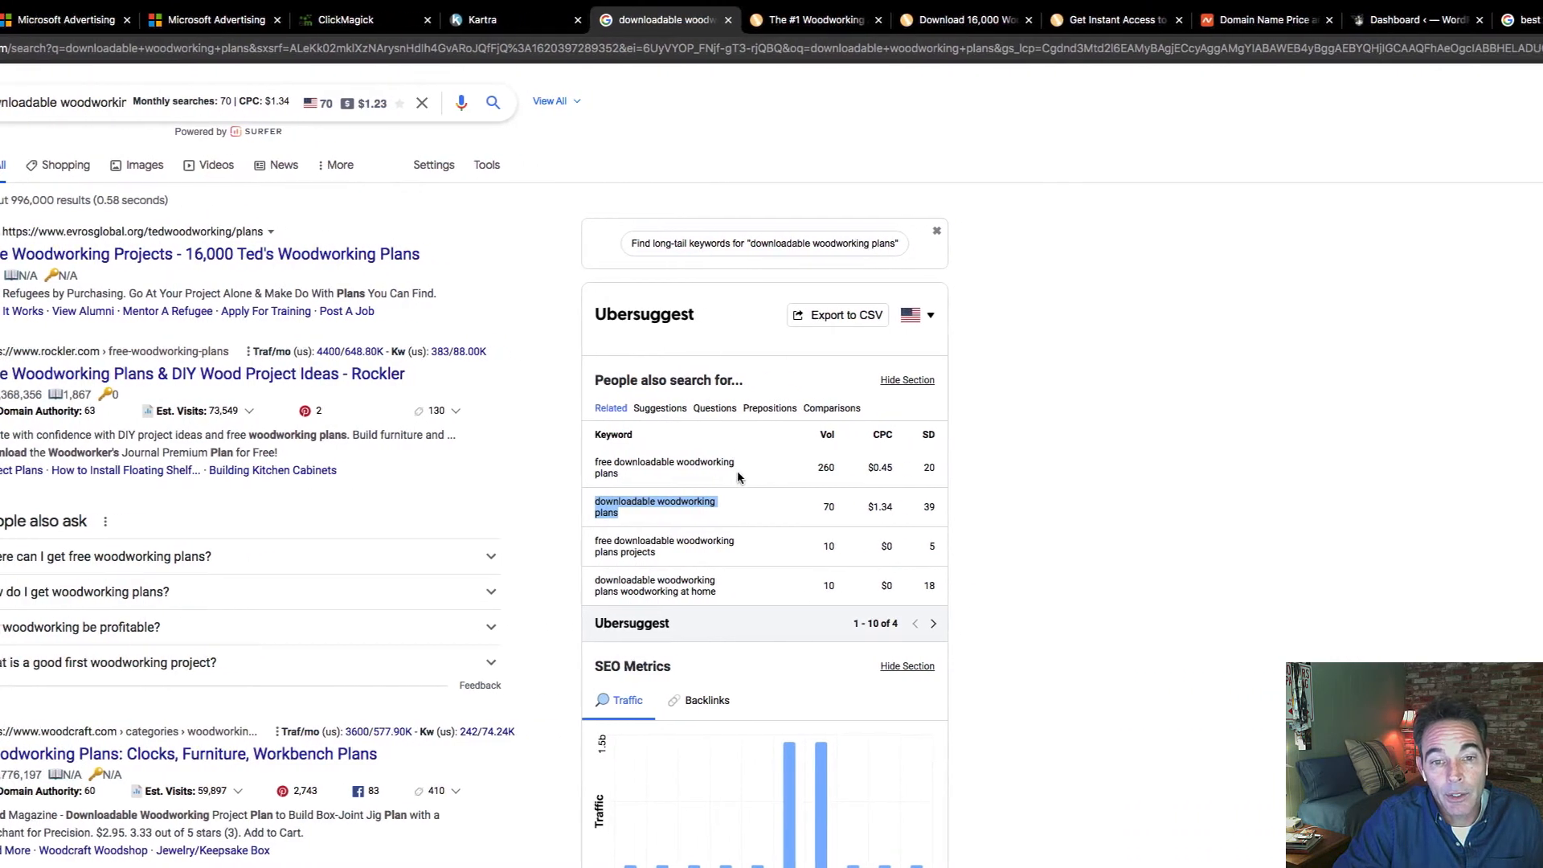
left_click(747, 477)
left_click_drag(735, 461, 587, 471)
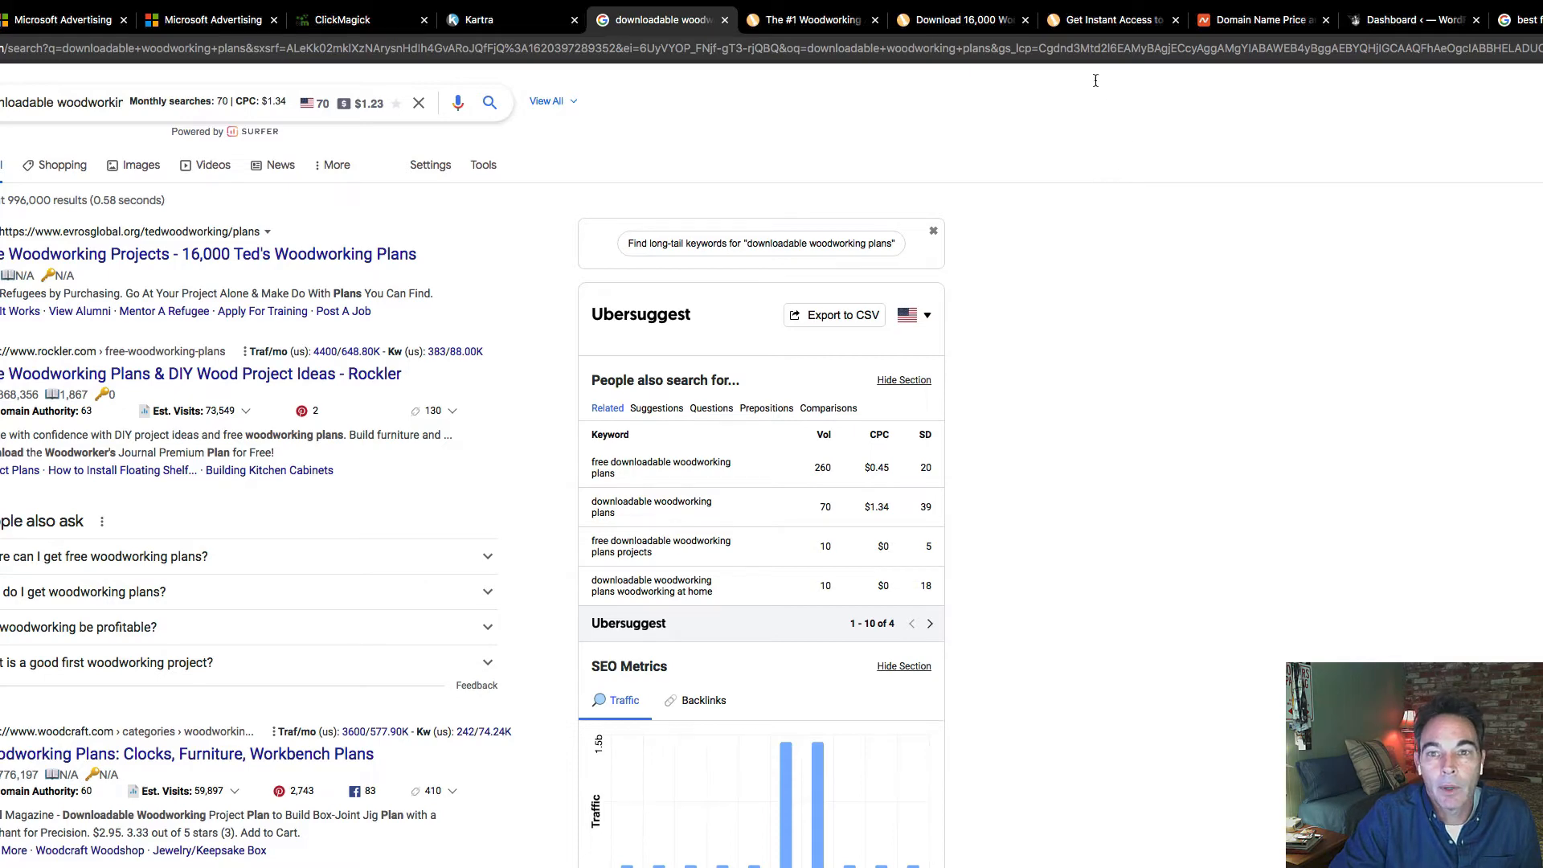
left_click(1085, 20)
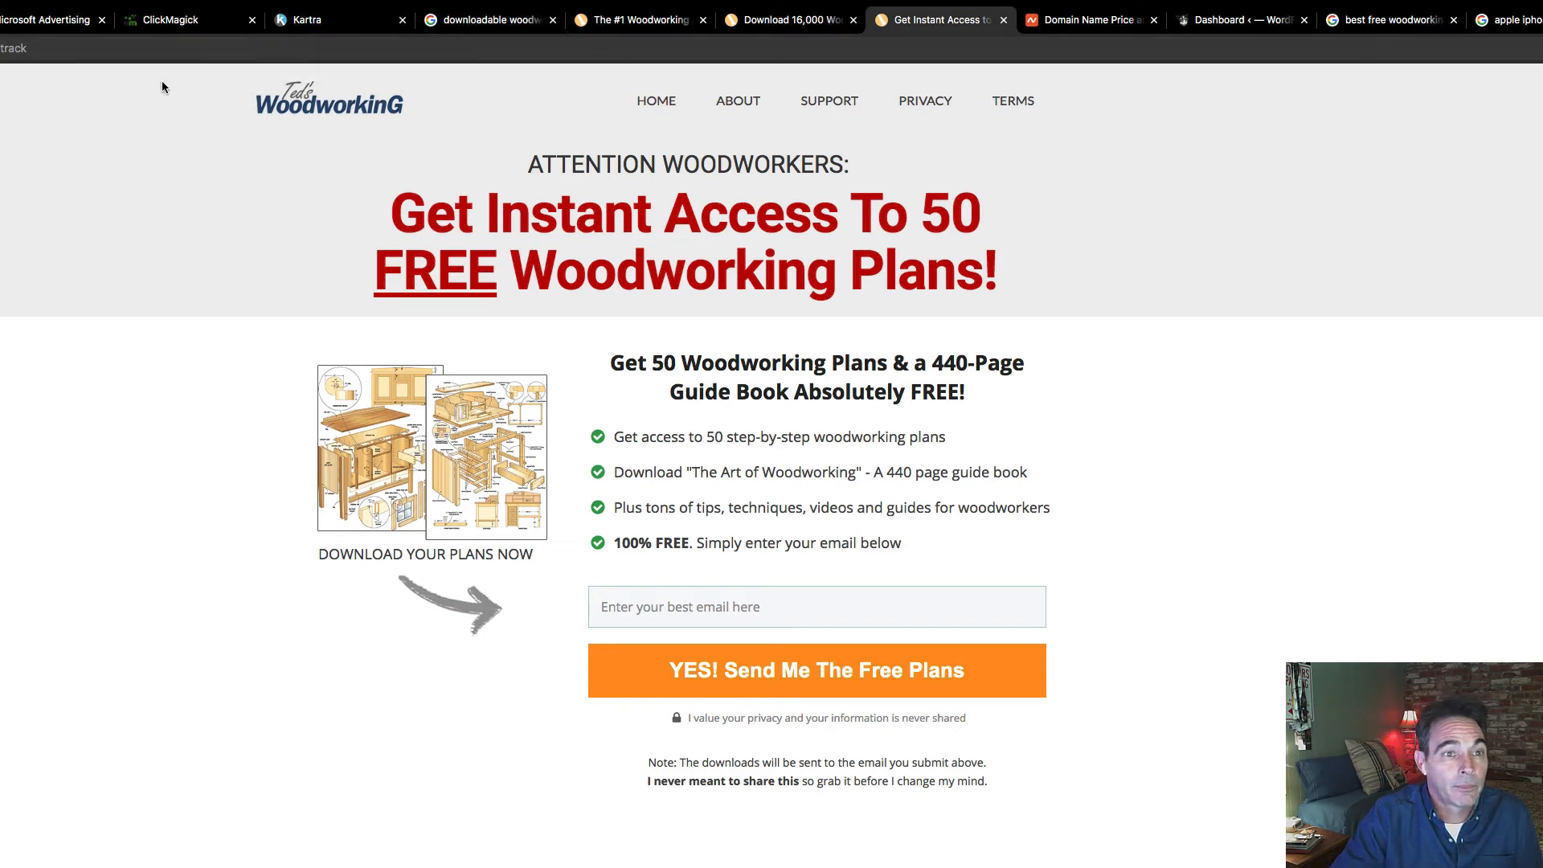
left_click(47, 24)
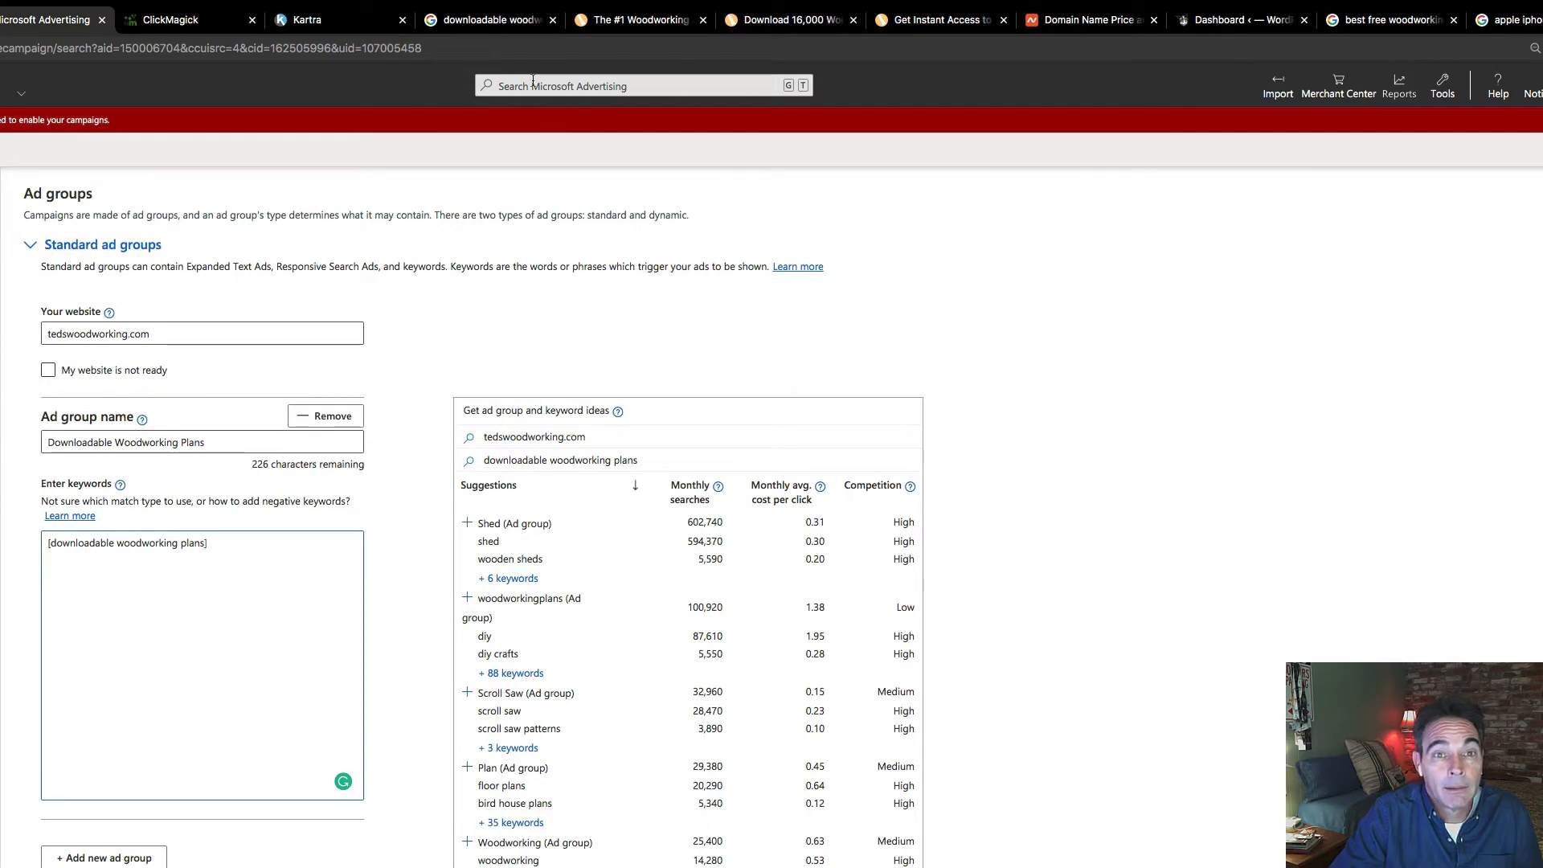
Switch to the Google search results and copy the related keyword "free downloadable woodworking plans" from Ubersuggest.
left_click(486, 19)
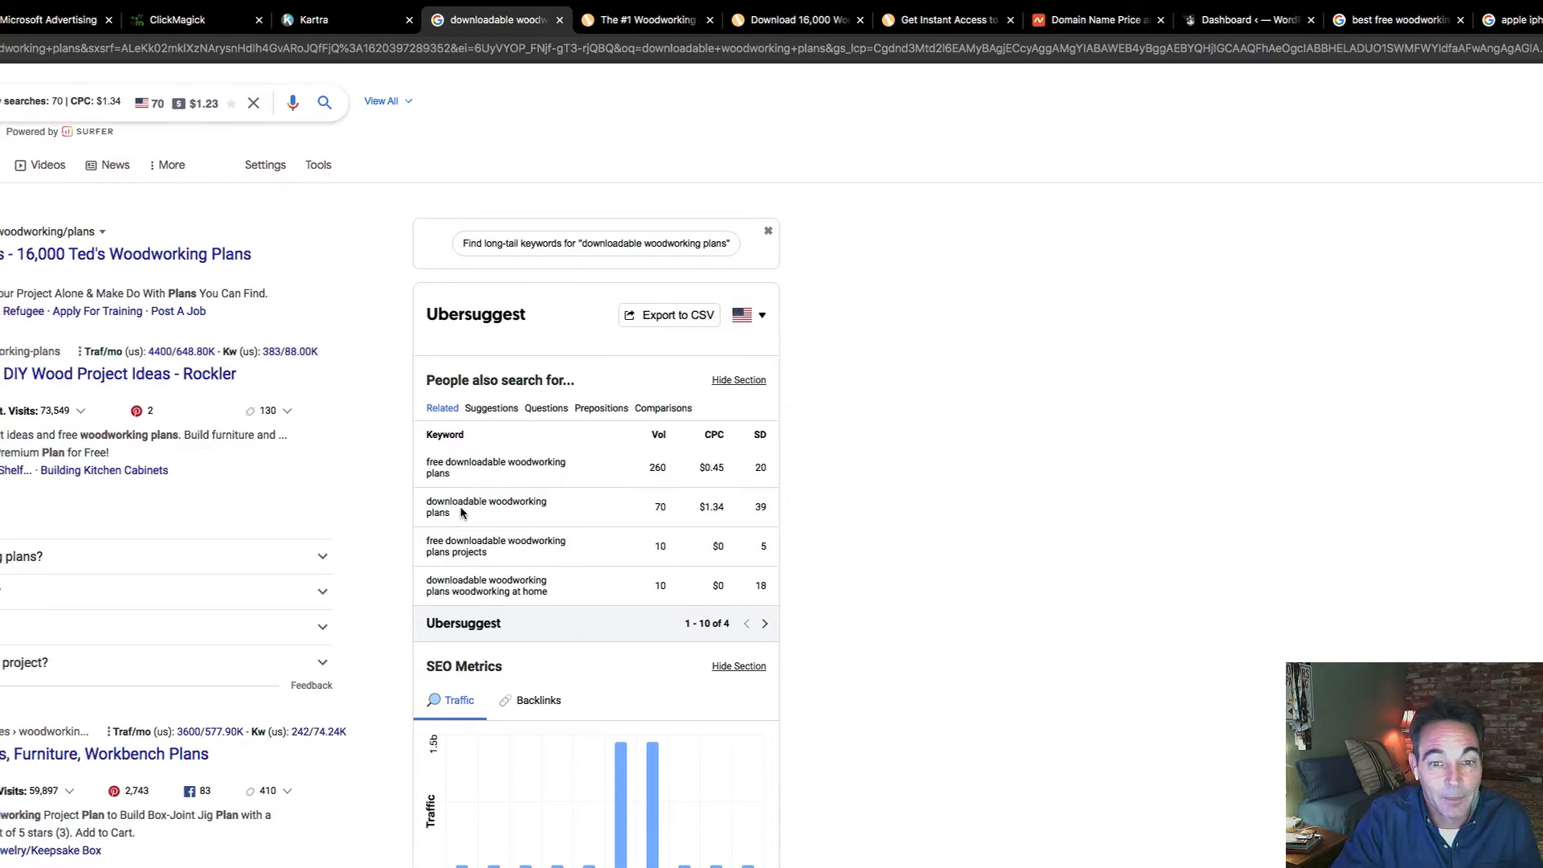
mouse_move(799, 475)
left_mouse_down()
mouse_move(776, 438)
mouse_move(798, 452)
left_mouse_up()
right_click(797, 465)
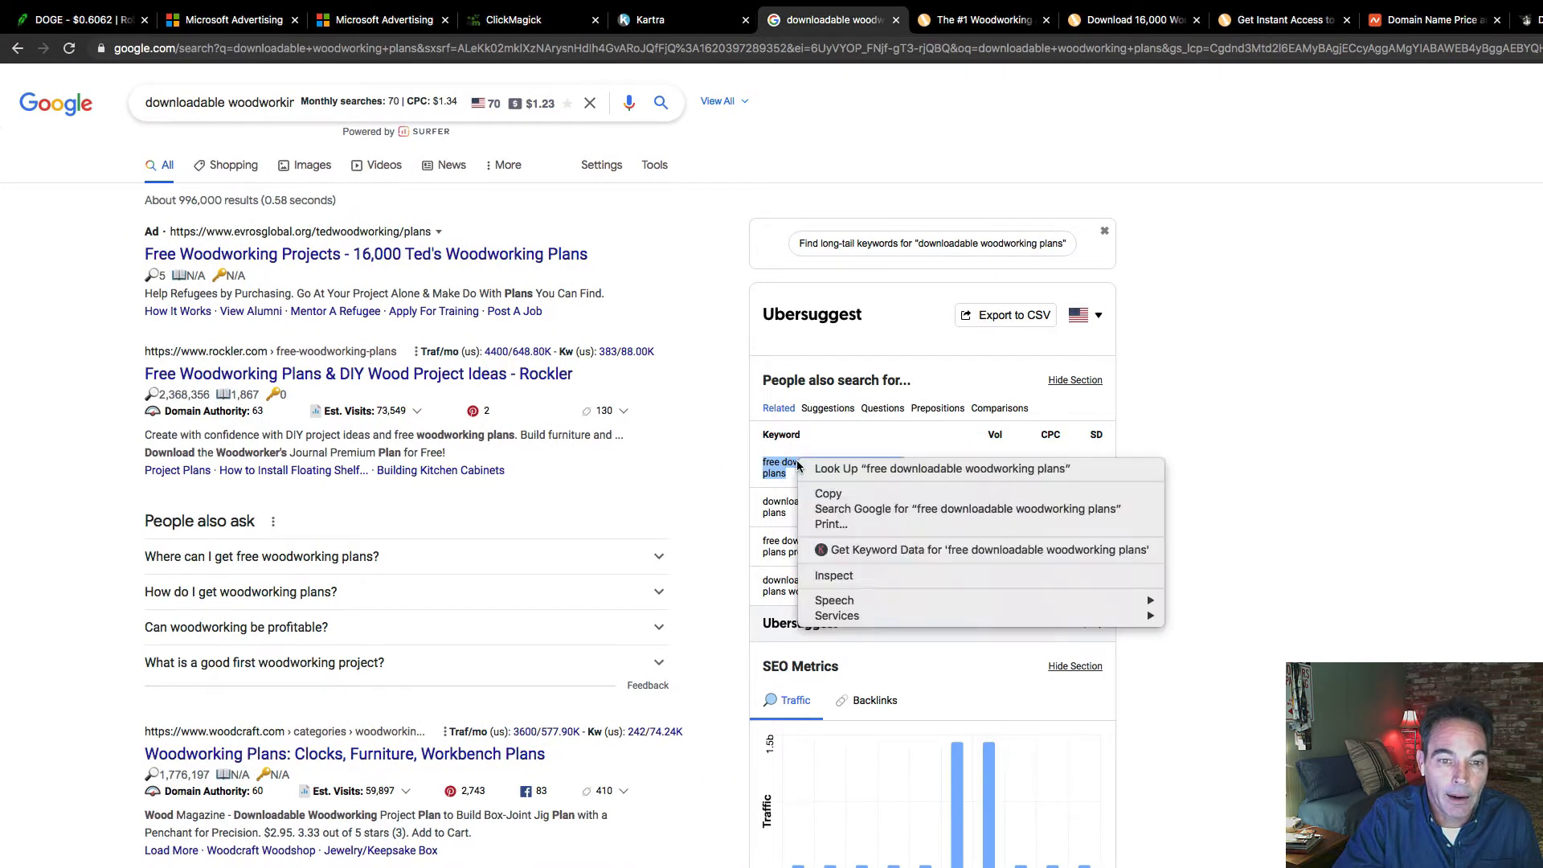
left_click(829, 493)
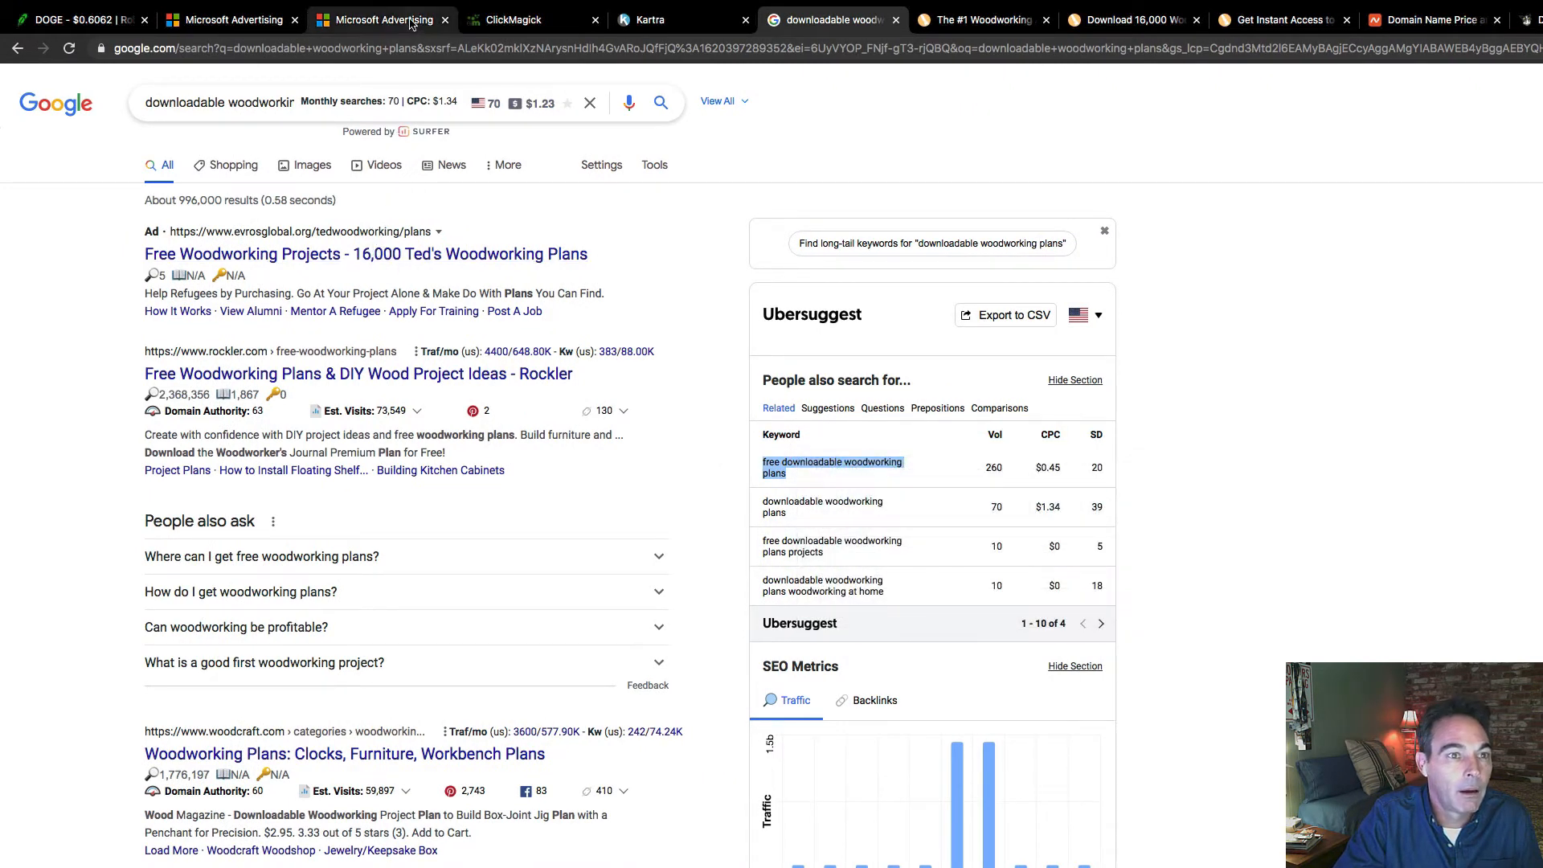
Return to the ad group setup and add the copied keyword on its own line as the phrase match "free downloadable woodworking plans".
left_click(385, 19)
left_click(446, 470)
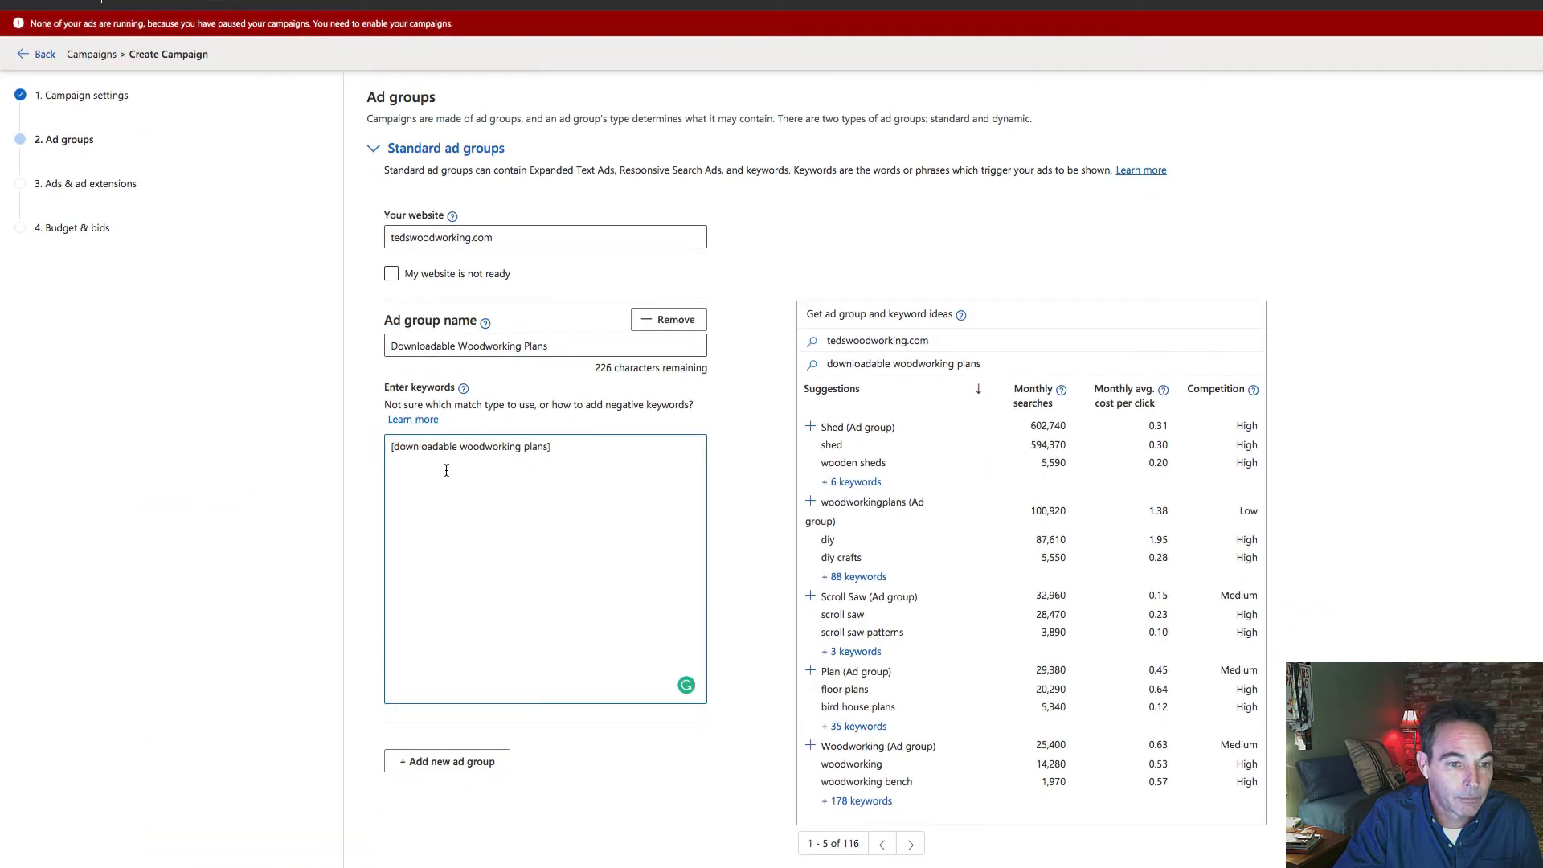
key("Return")
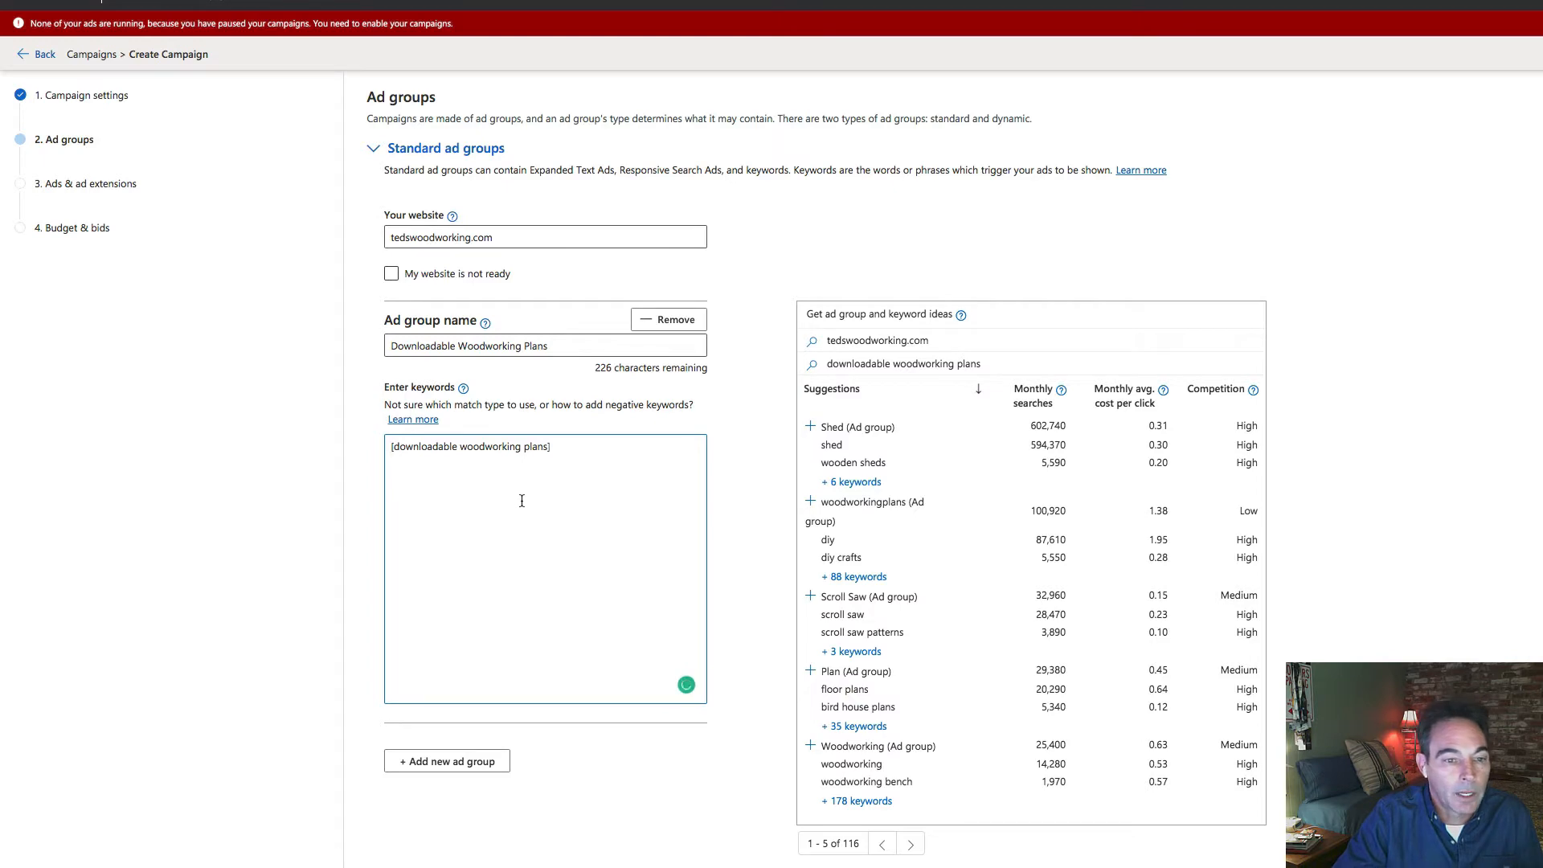
key("BackSpace")
right_click(494, 469)
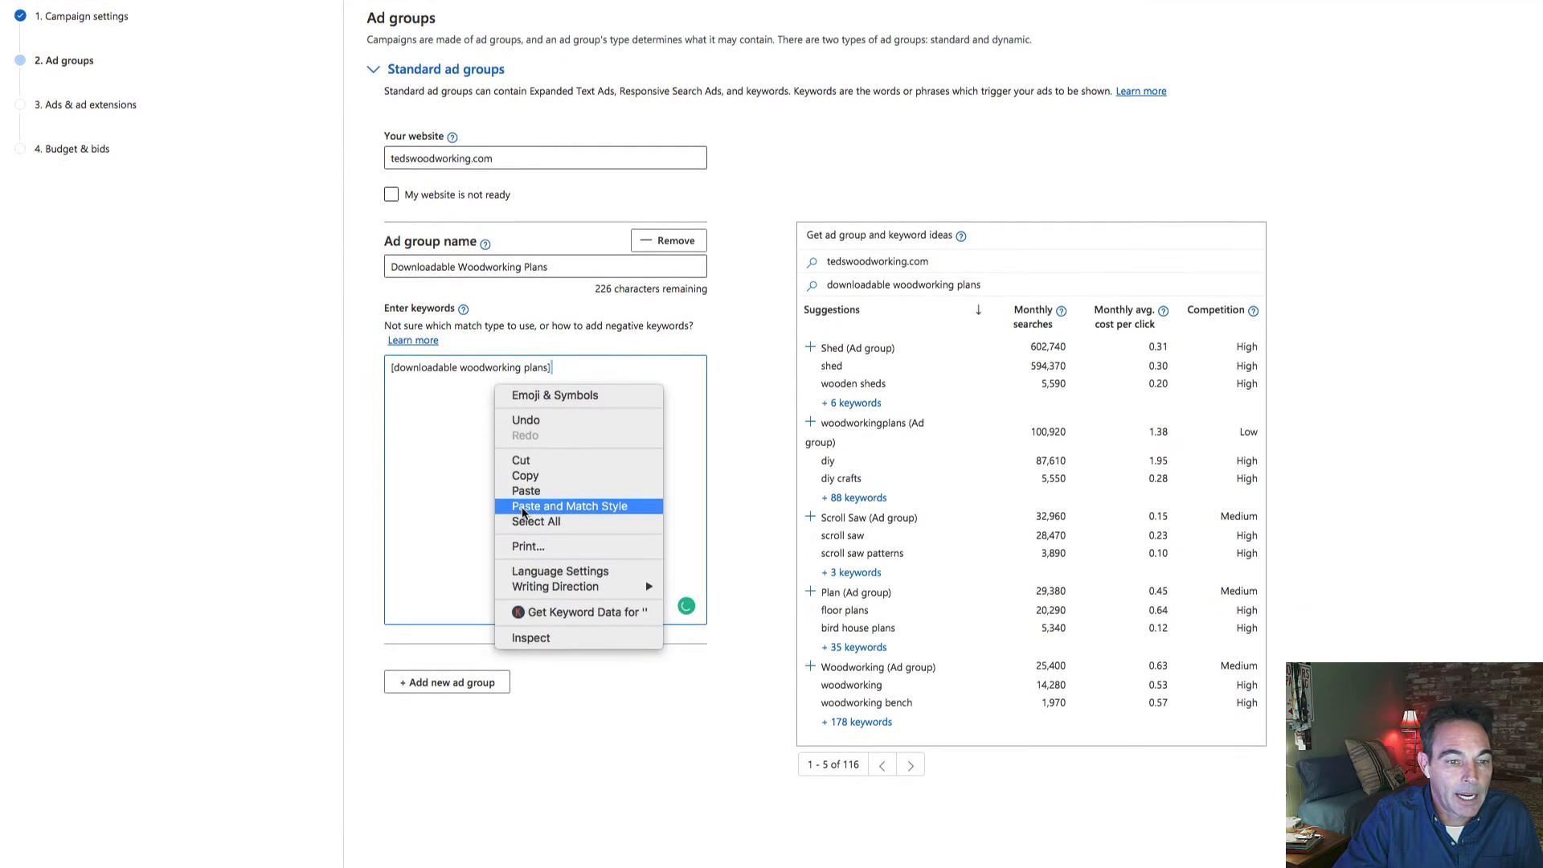
left_click(526, 564)
left_click(512, 381)
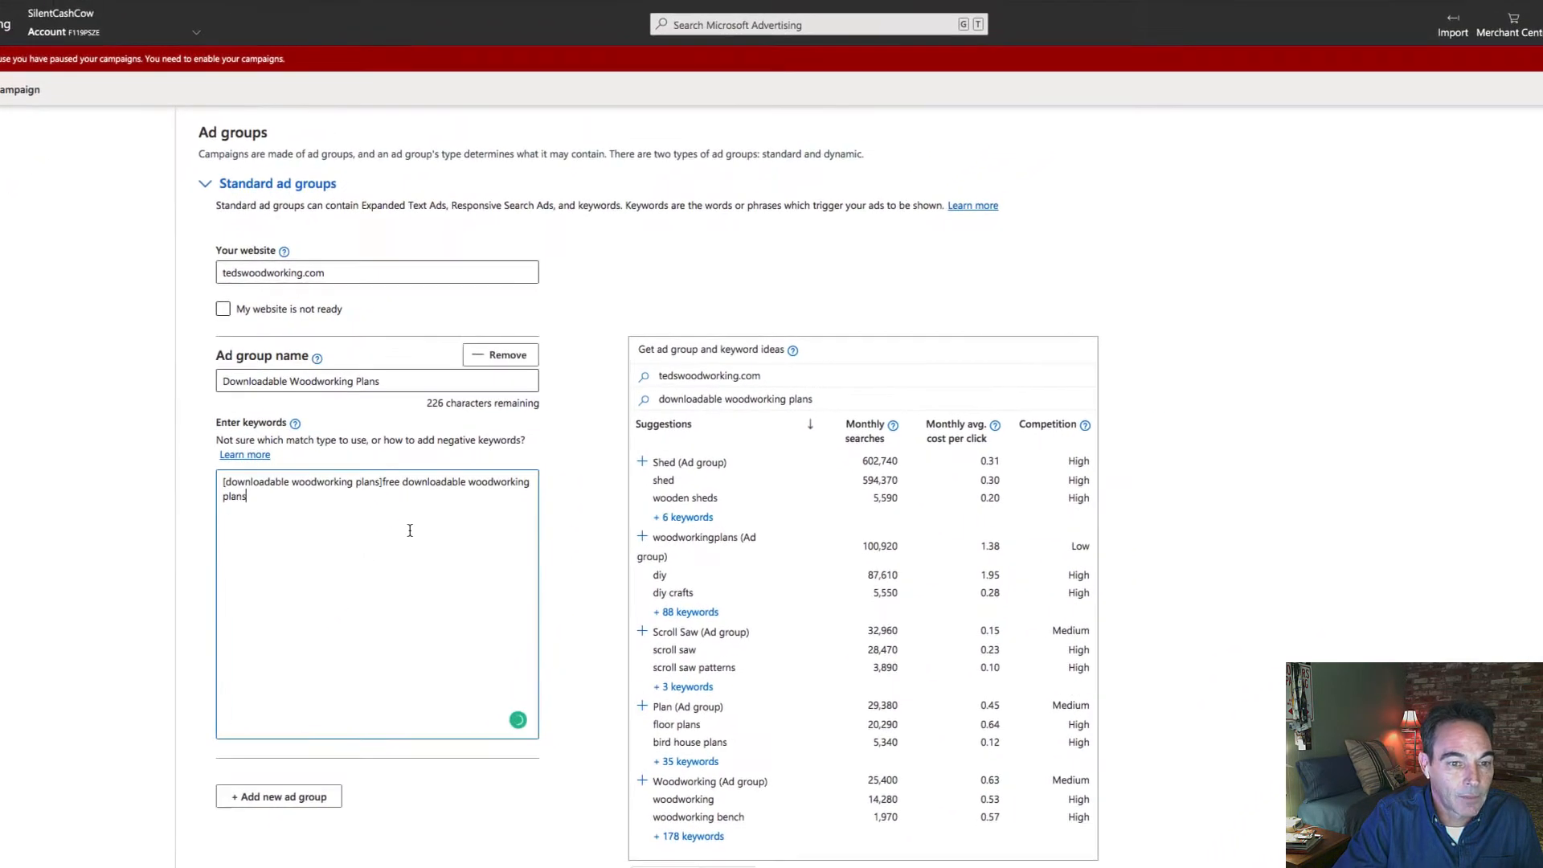
key("Return")
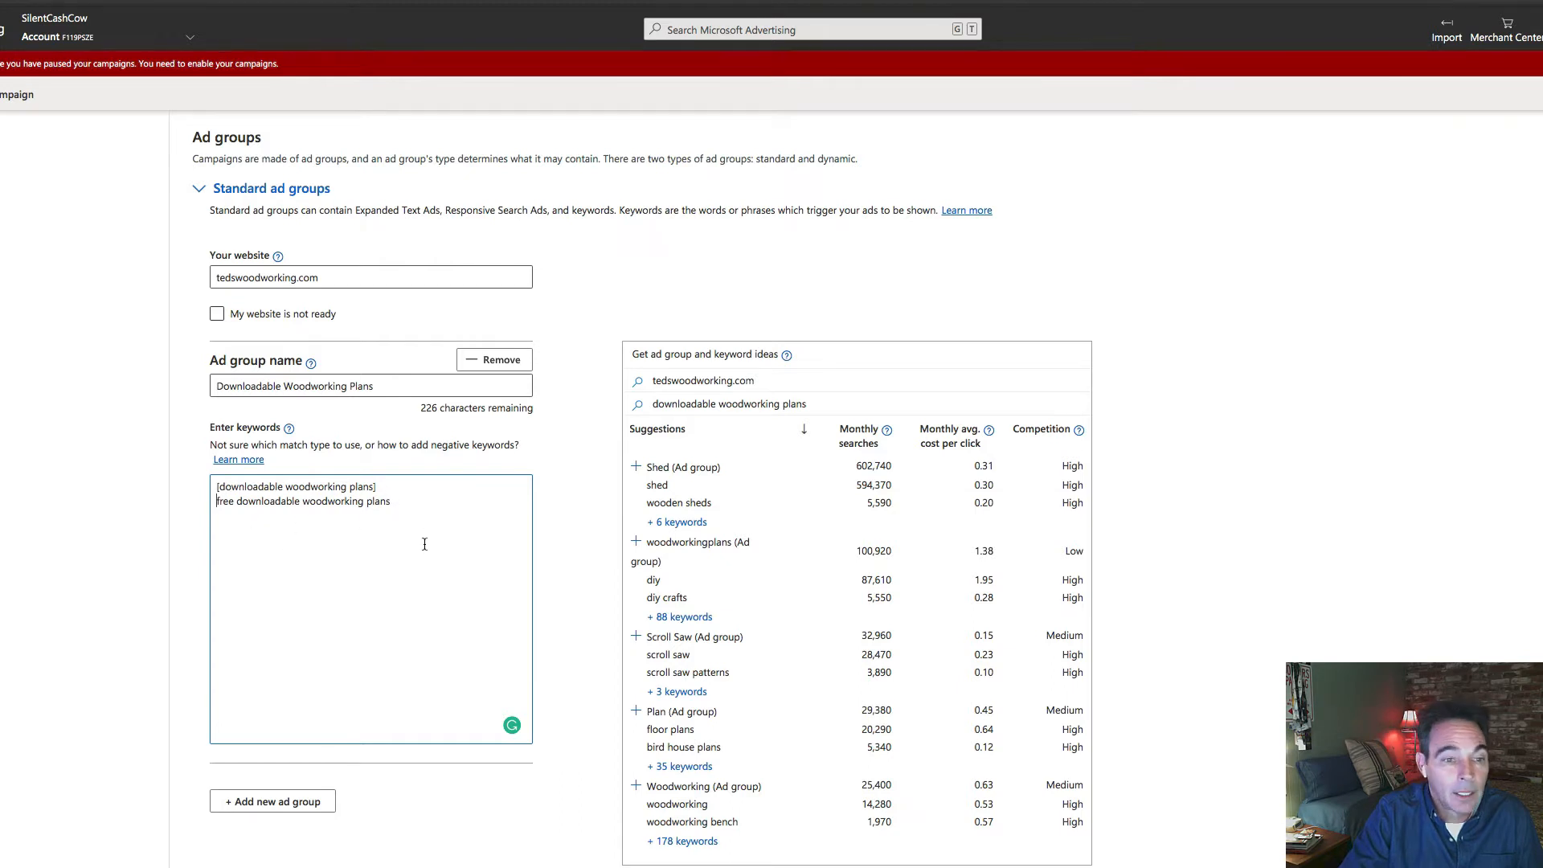
type("\"")
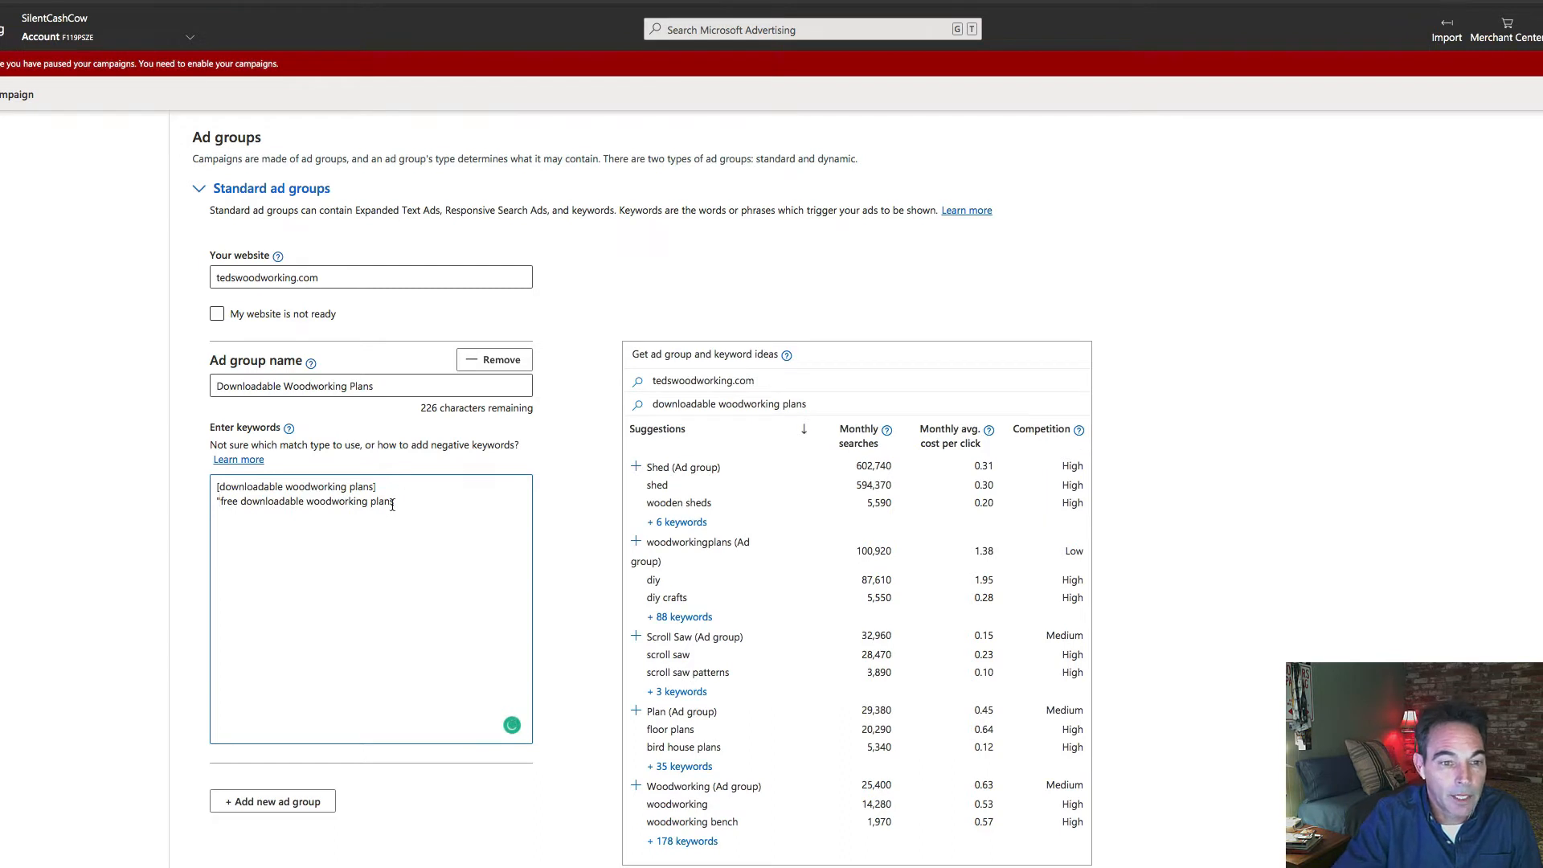
type("\"")
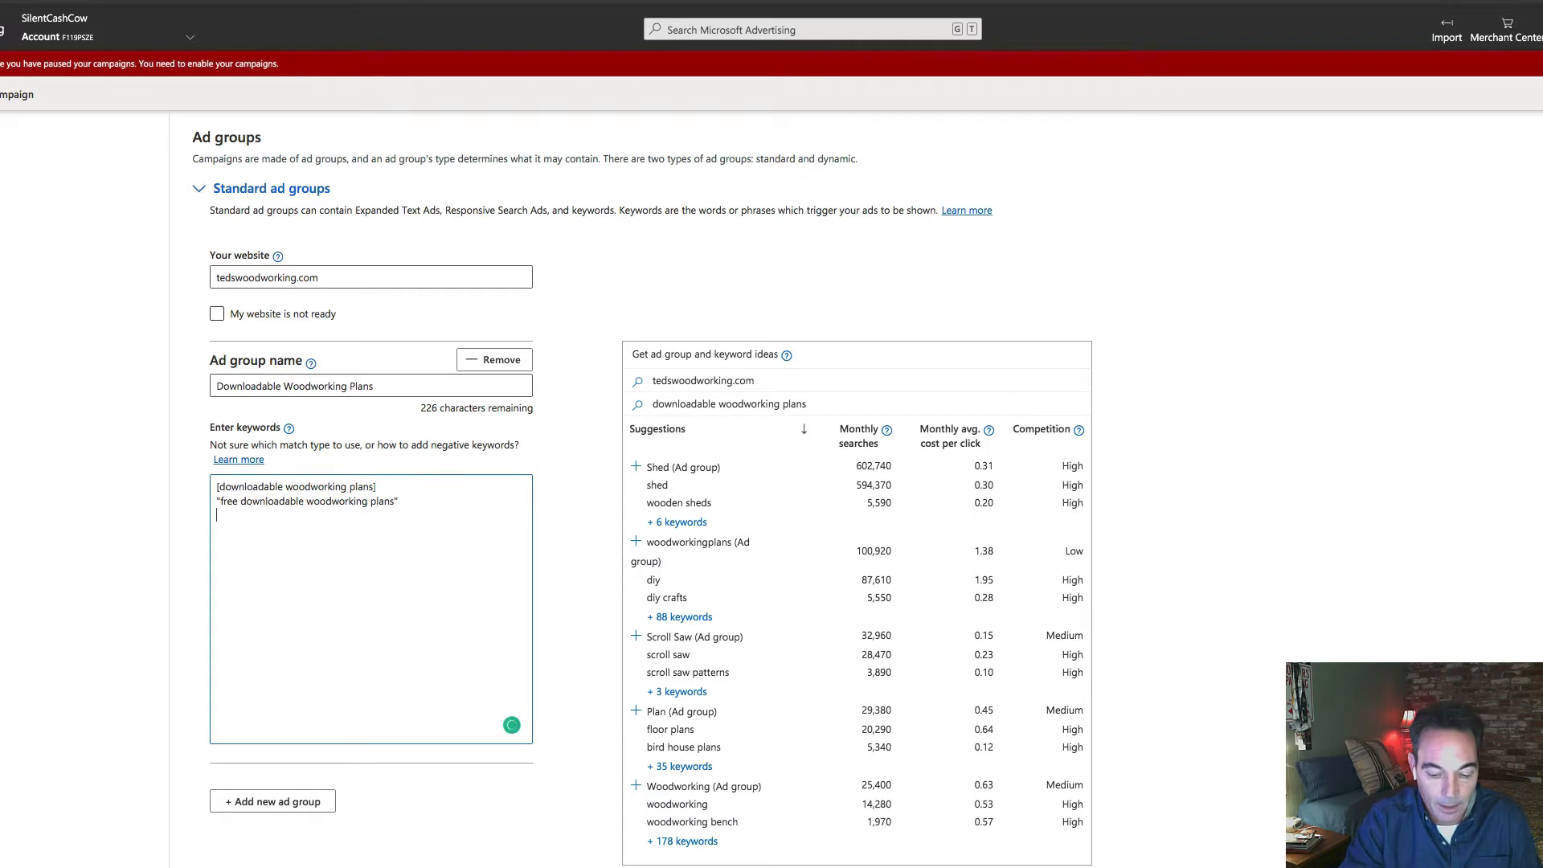
Add the modified broad match keyword +downloadable +woodworking +plans on a new line of the ad group's keywords.
type("+")
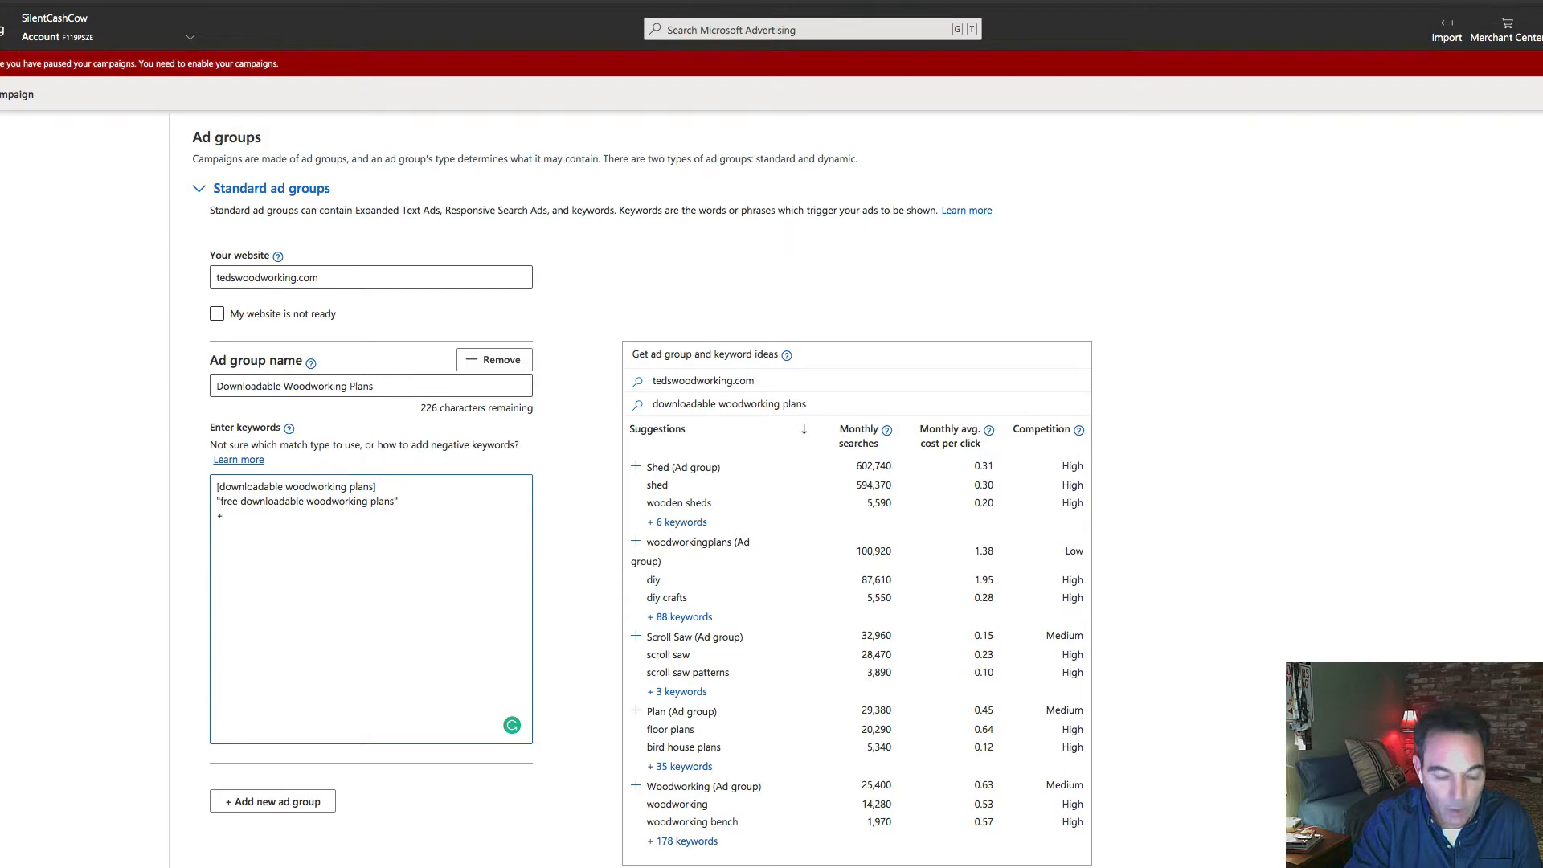
type("down")
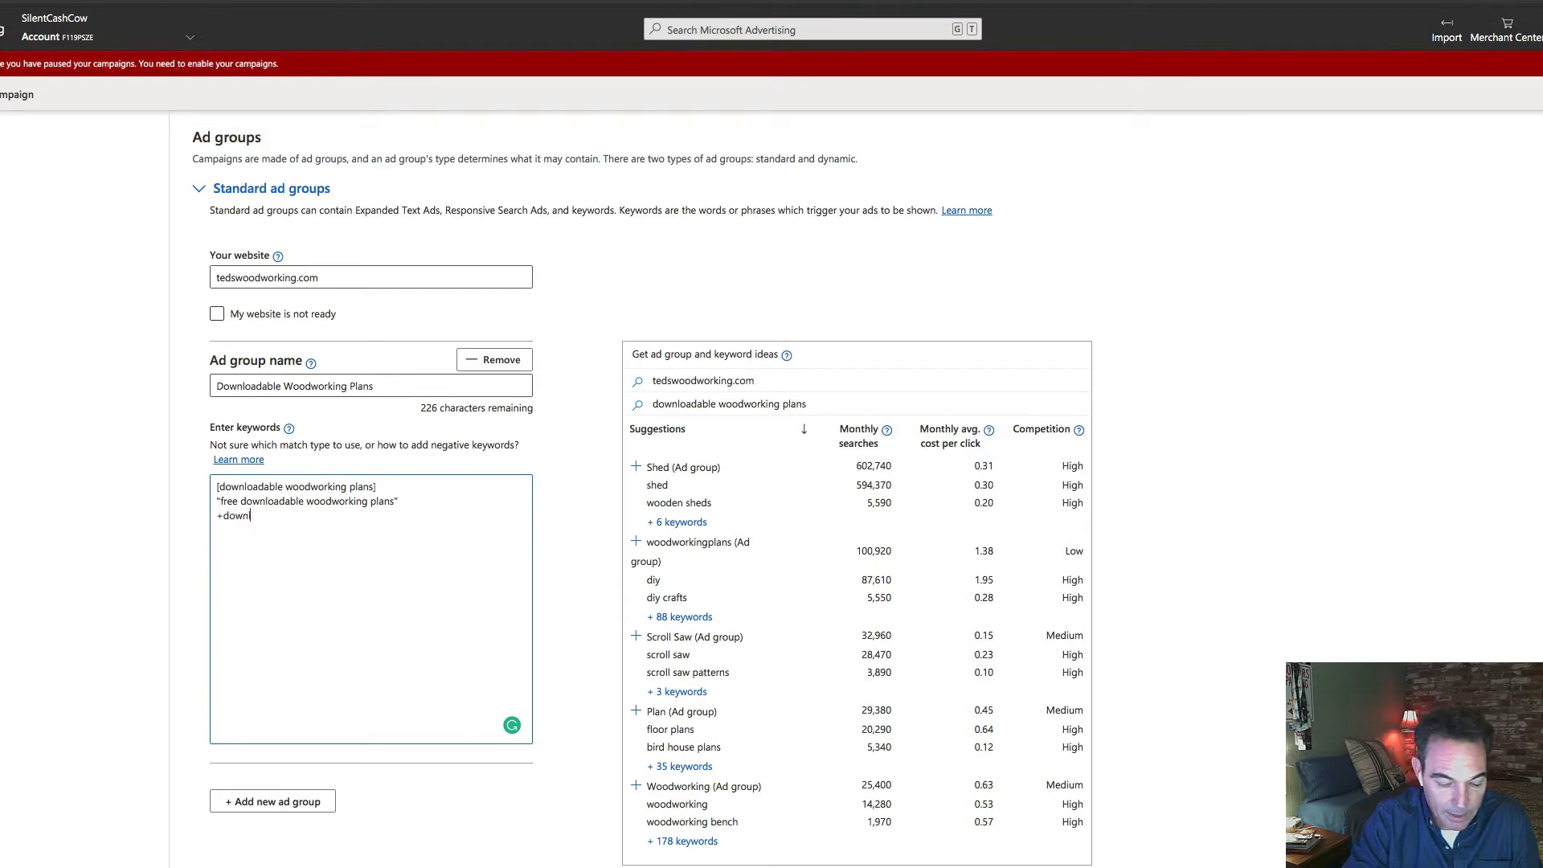
type("loadable")
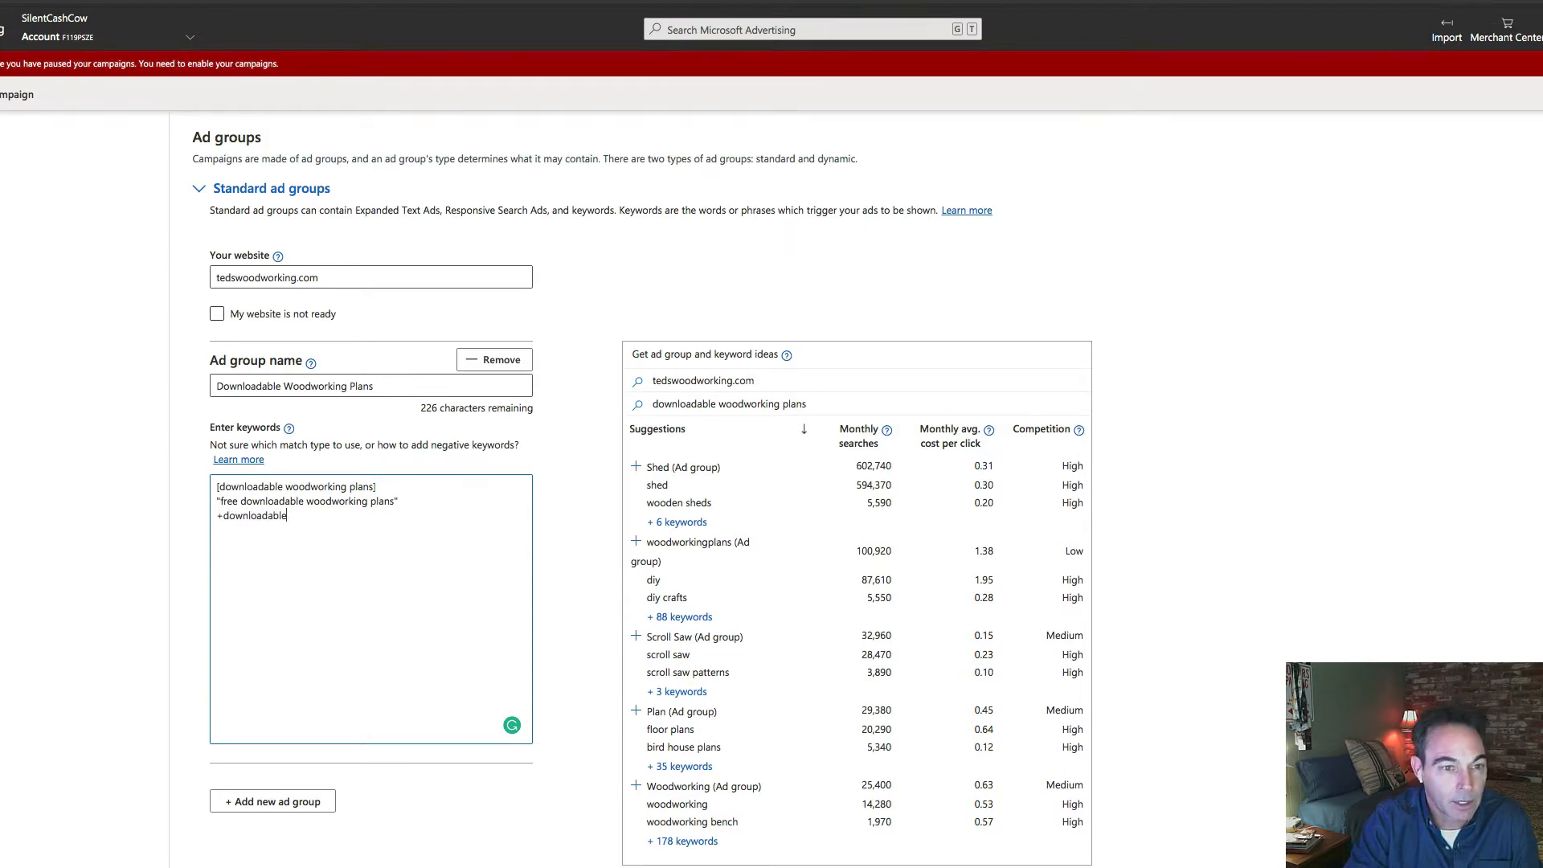
type(" +")
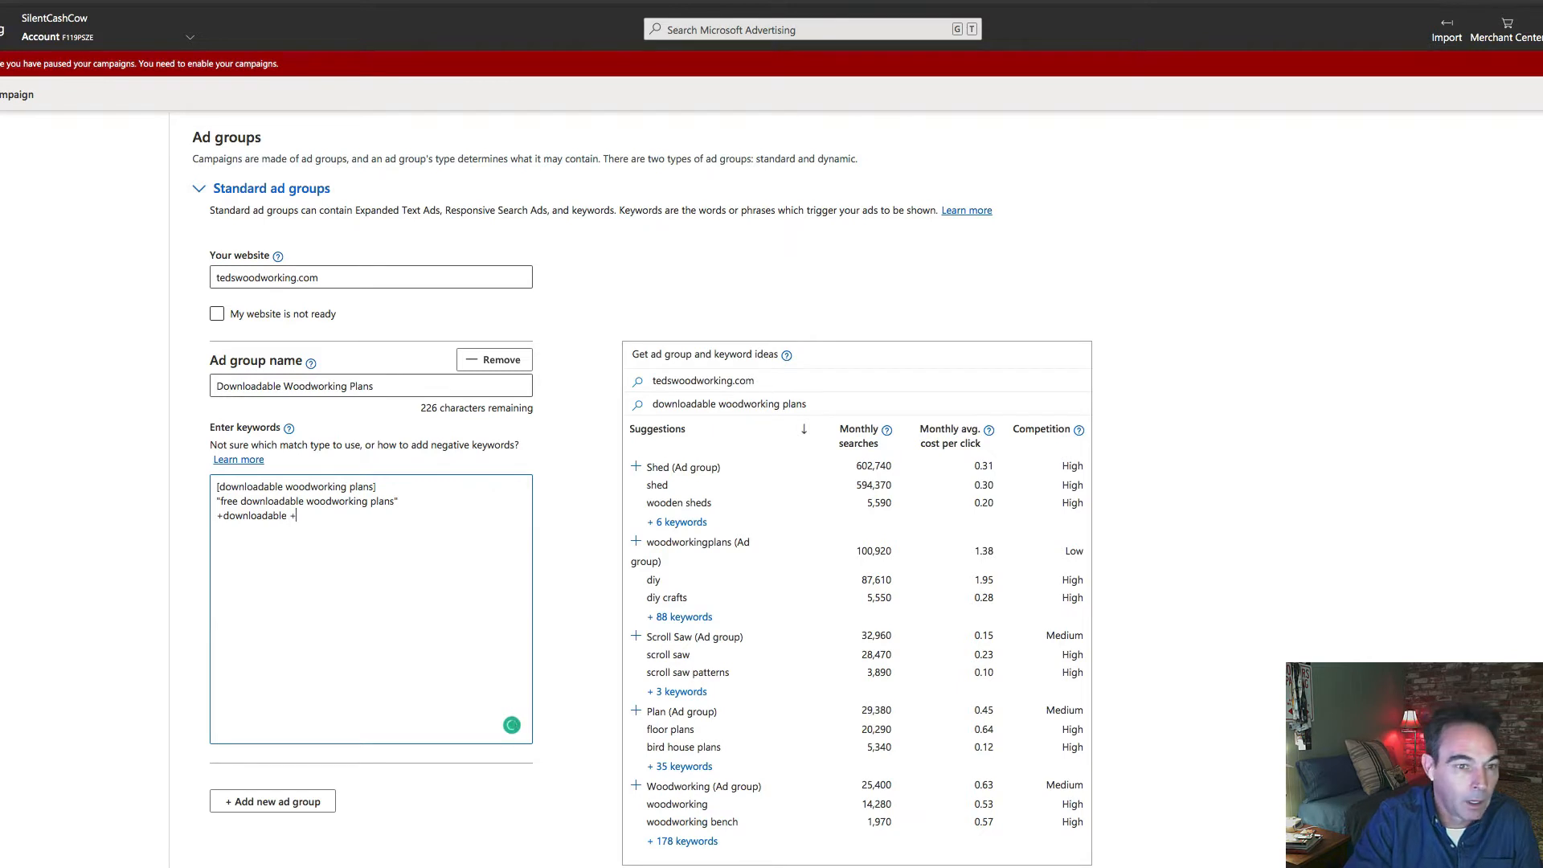
type("woodwork")
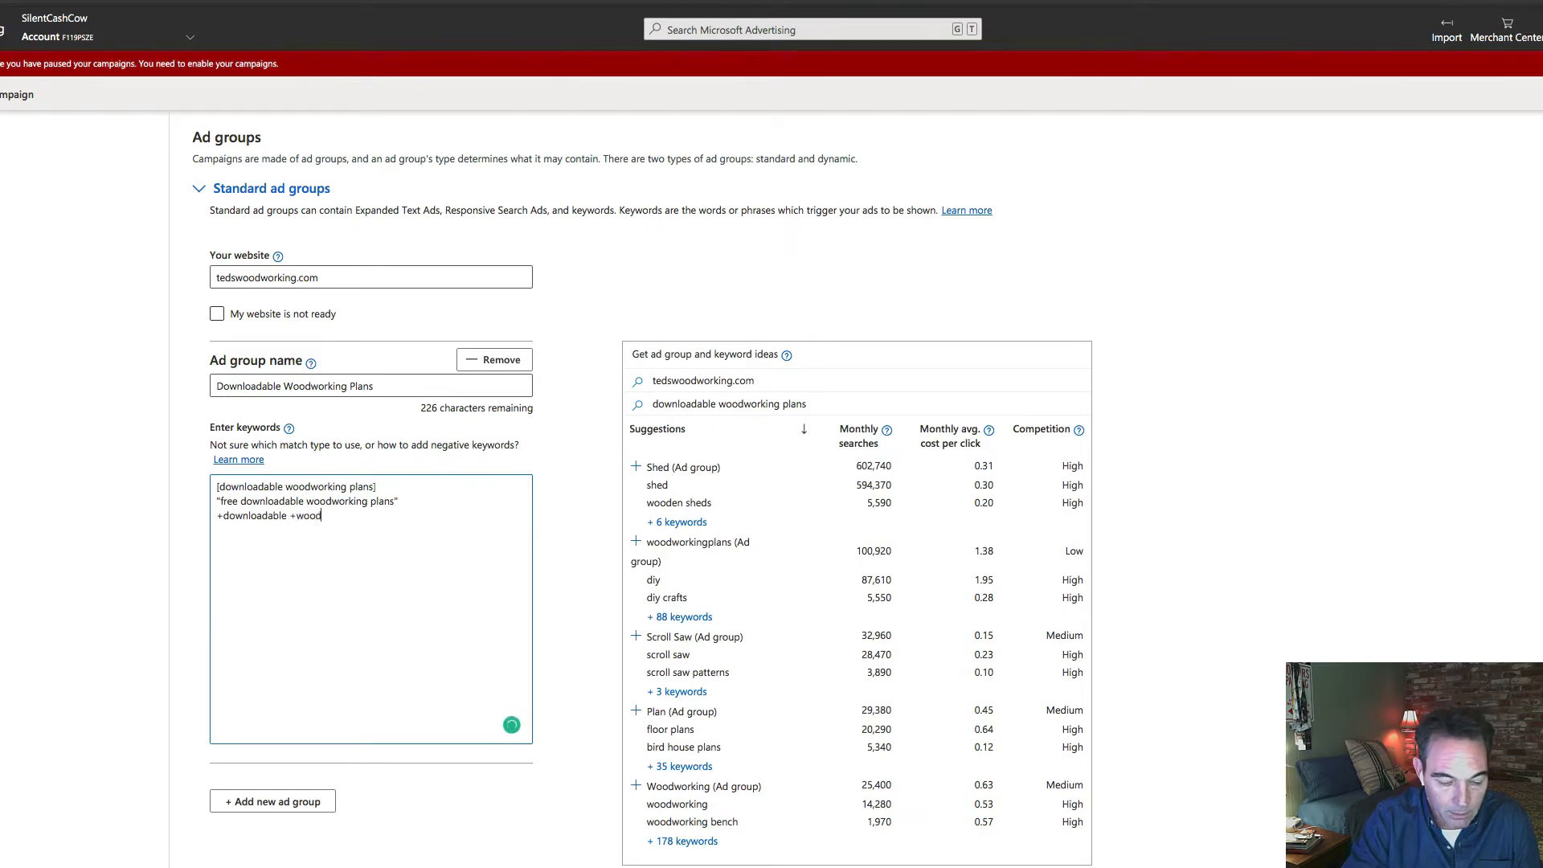
type("ing +plans")
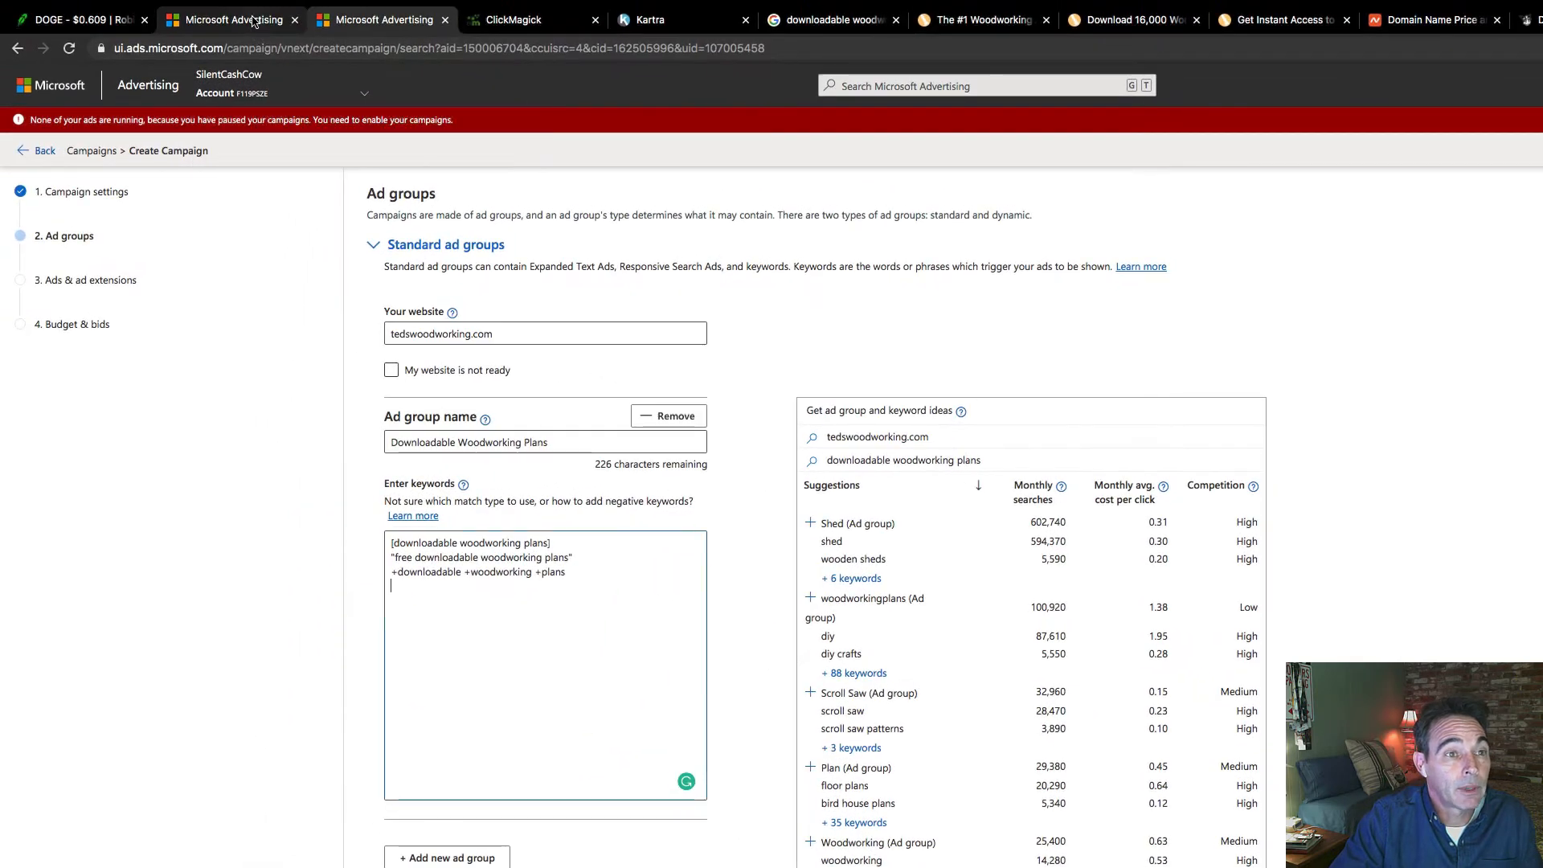
Switch to the Keyword Planner results for woodworking project ideas and examine the available planning tools and the product or service entry.
left_click(253, 20)
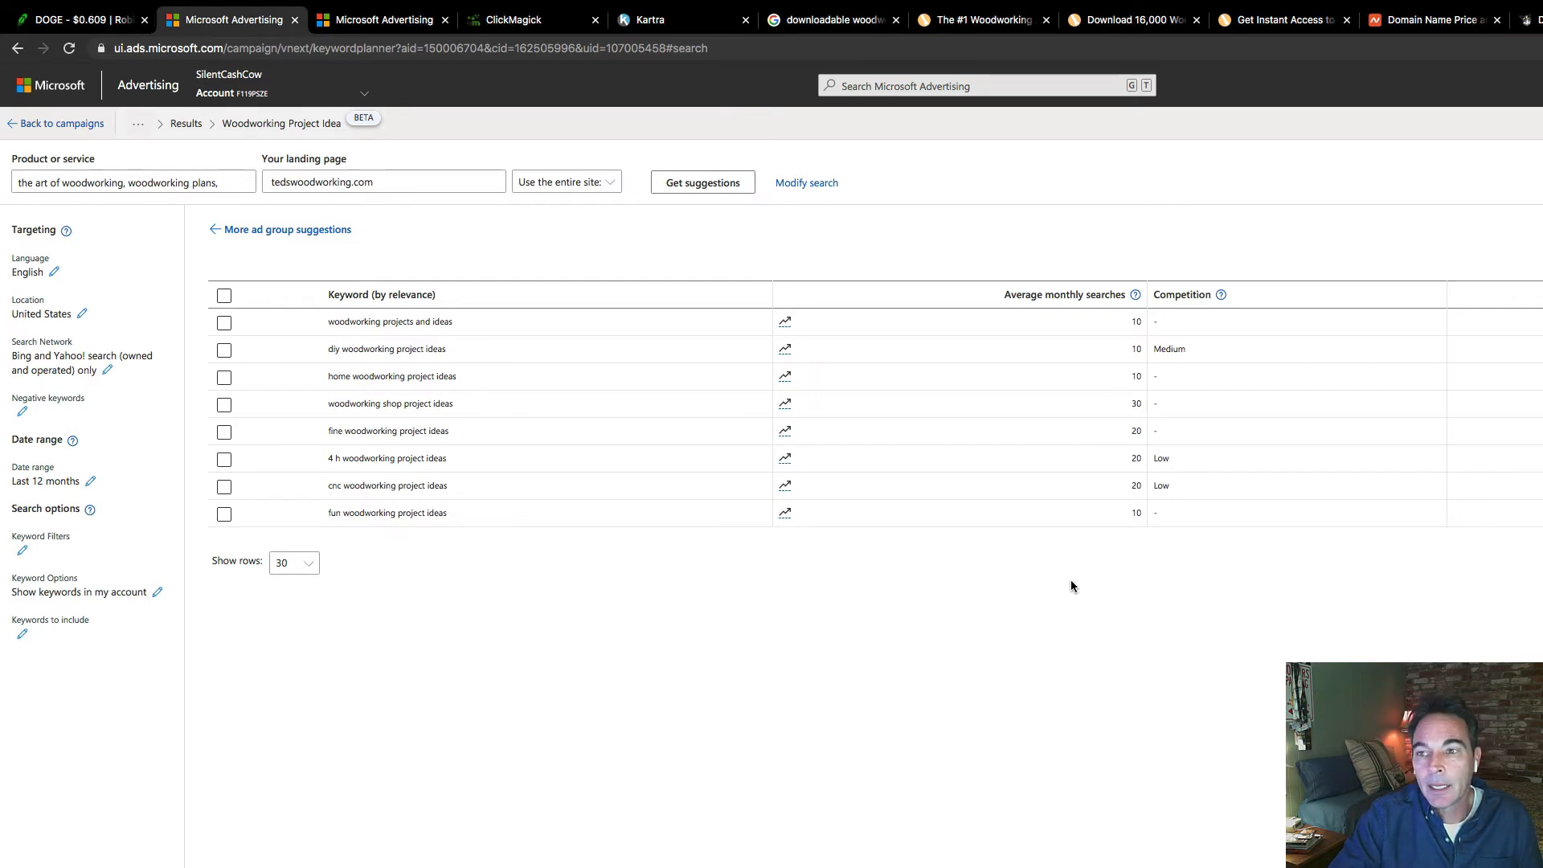
left_click(1477, 94)
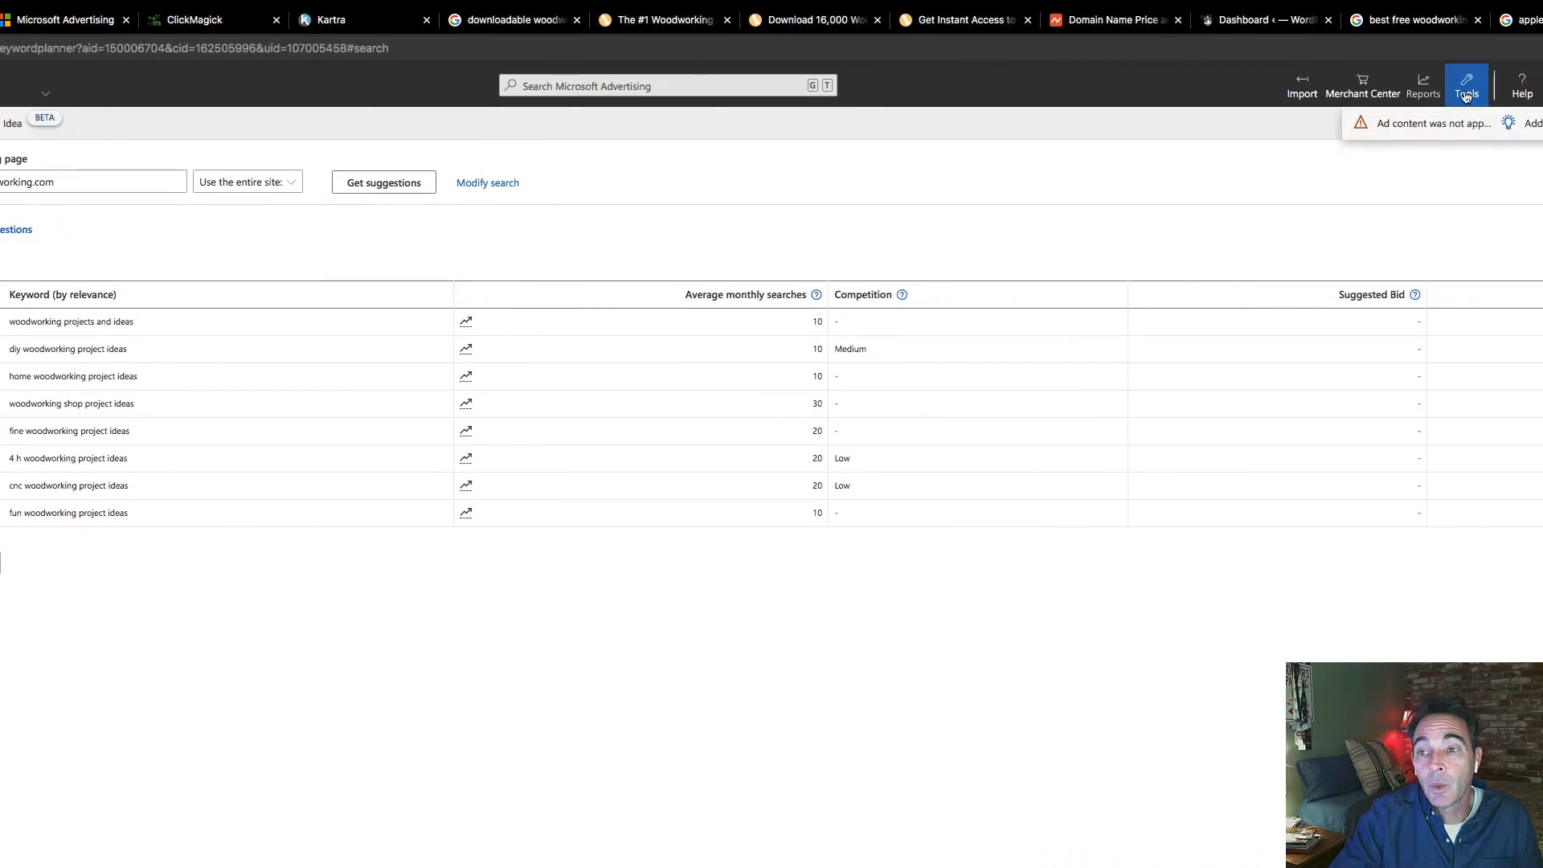
left_click(1466, 95)
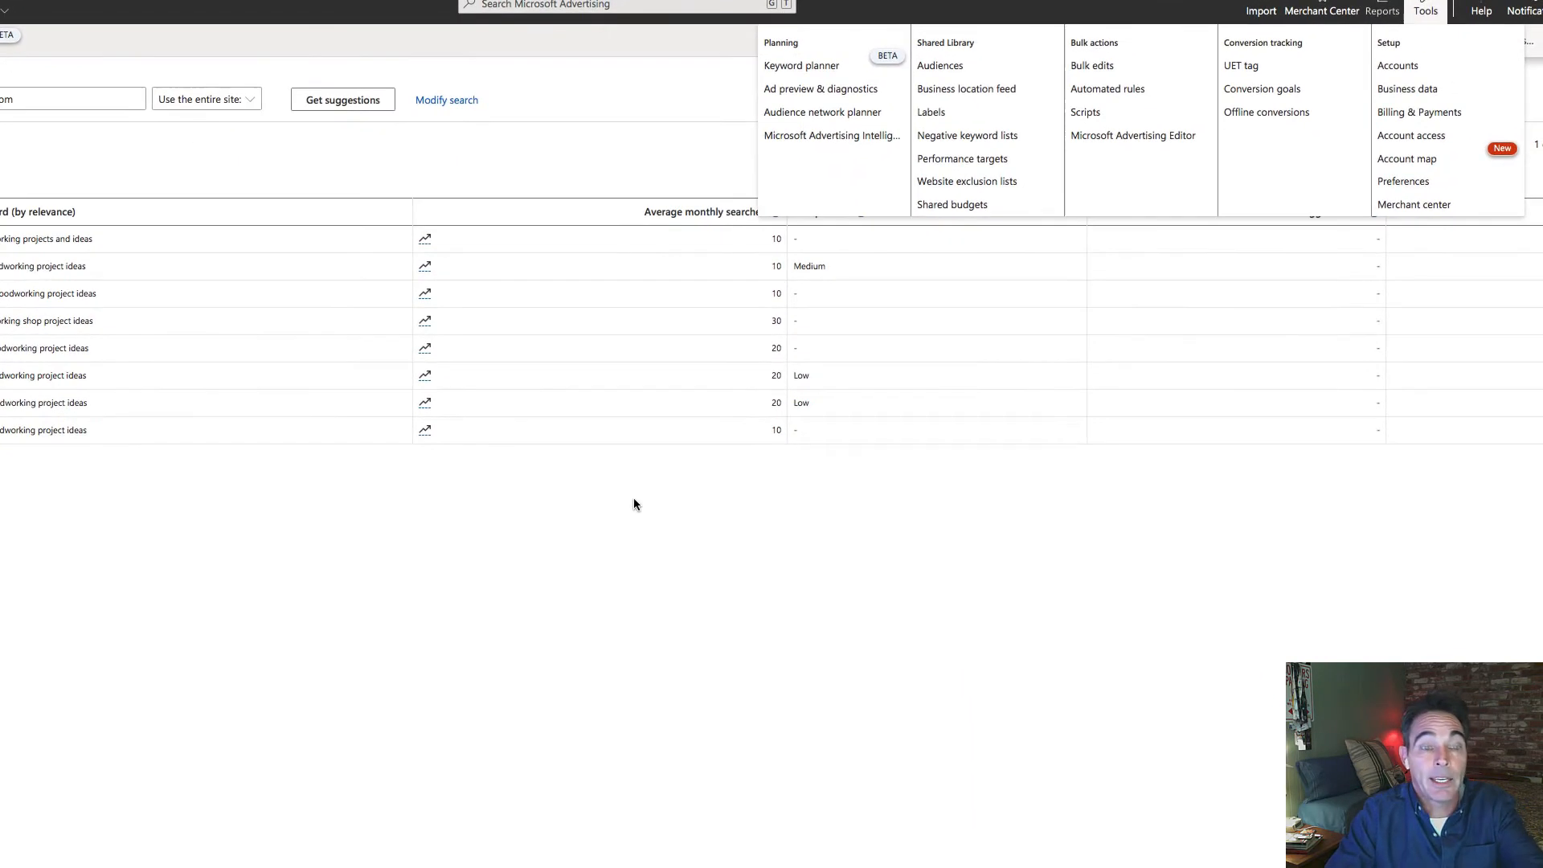
left_click(675, 582)
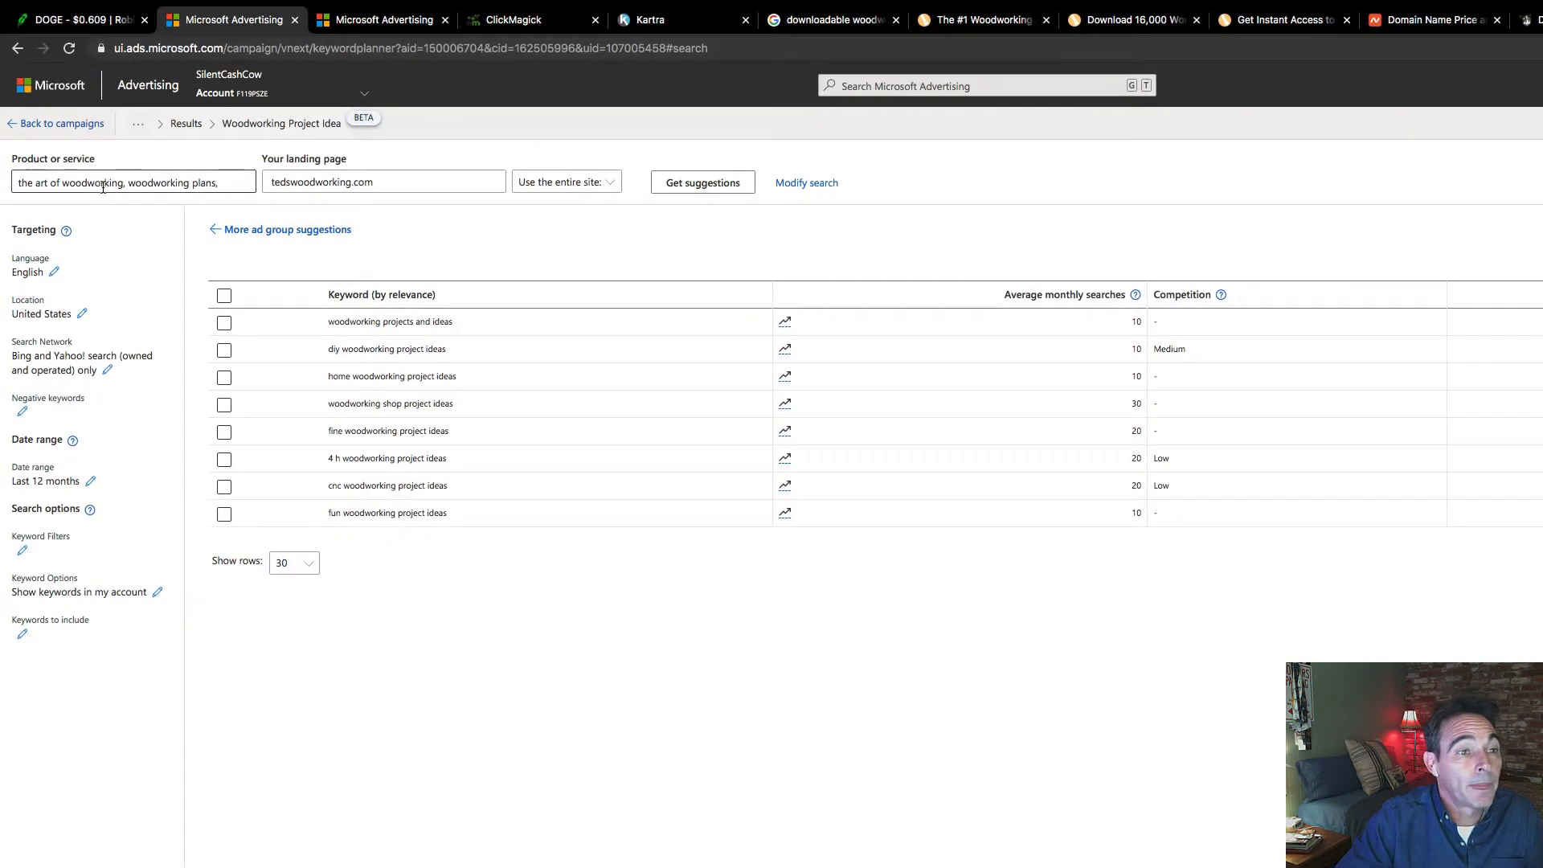
left_click(103, 186)
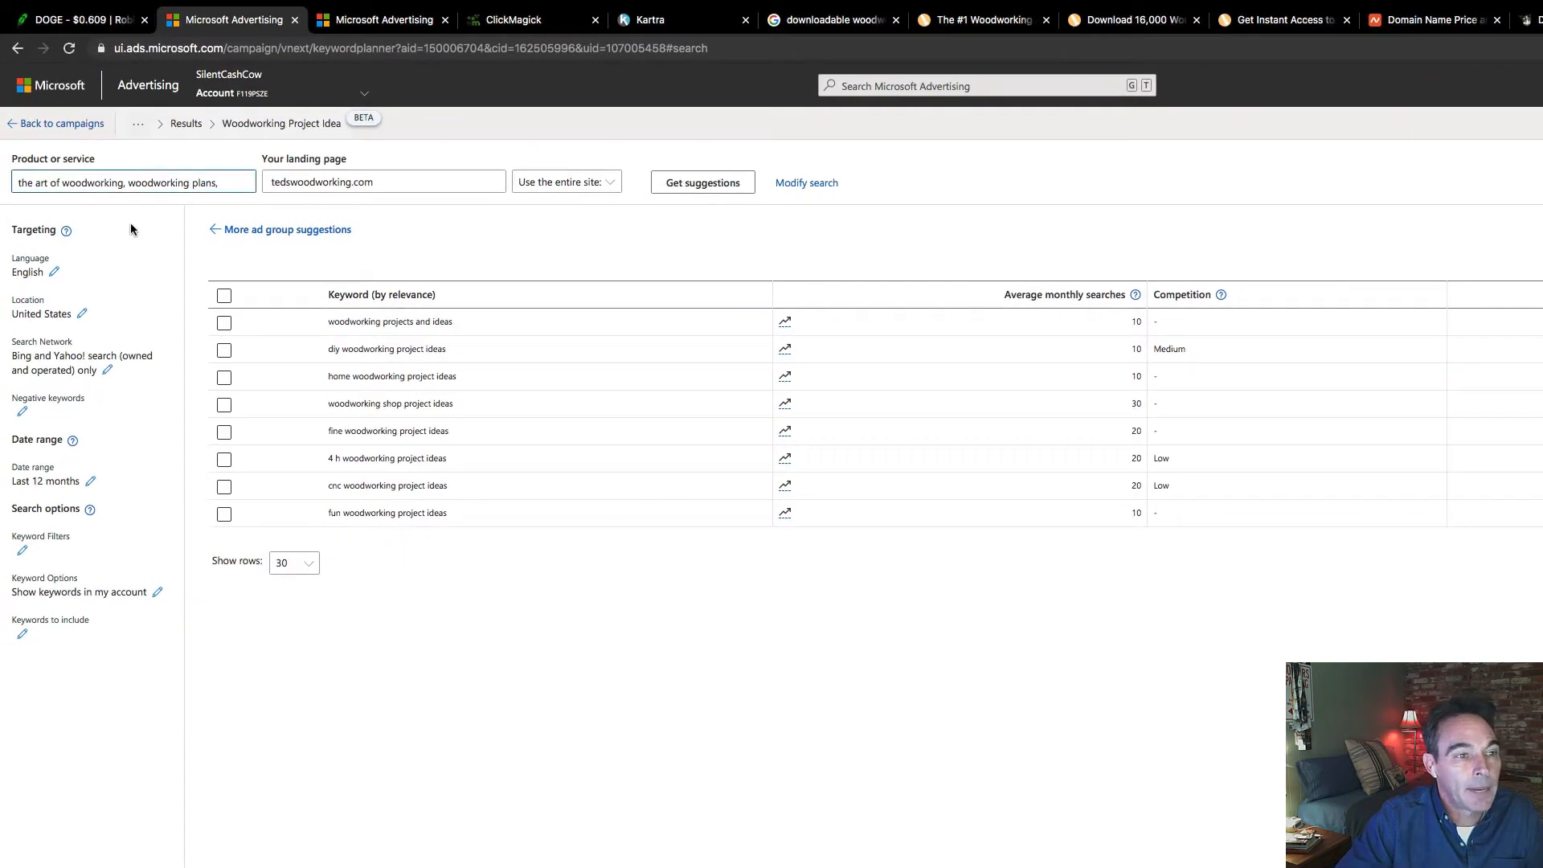
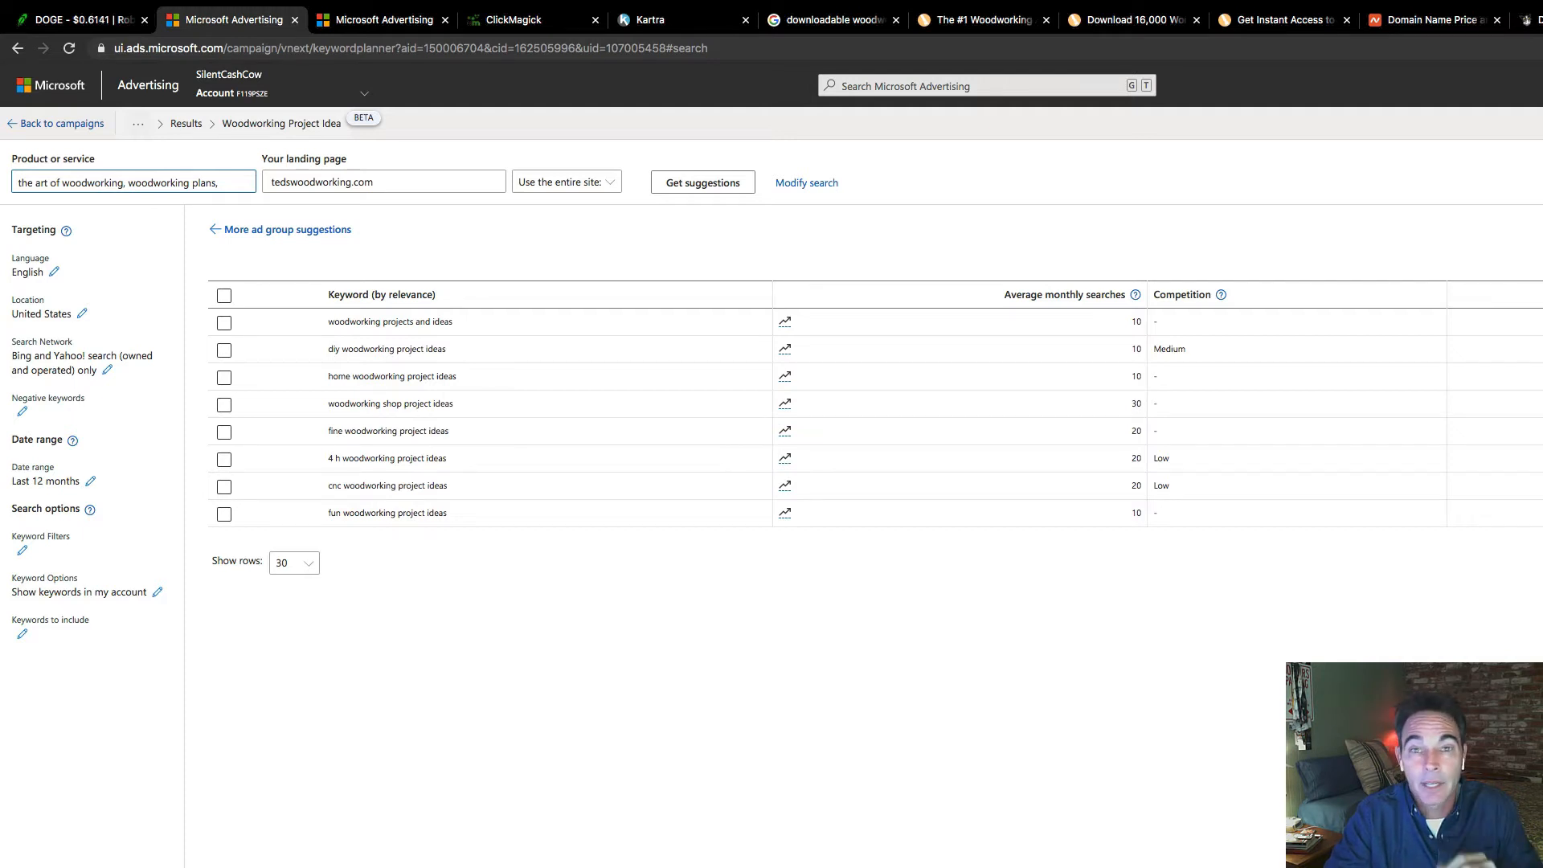
Examine the Keyword Surfer, Ubersuggest, related and long-tail keywords in the Google results for "best free woodworking plans", and return to the ad group setup.
left_click(1379, 23)
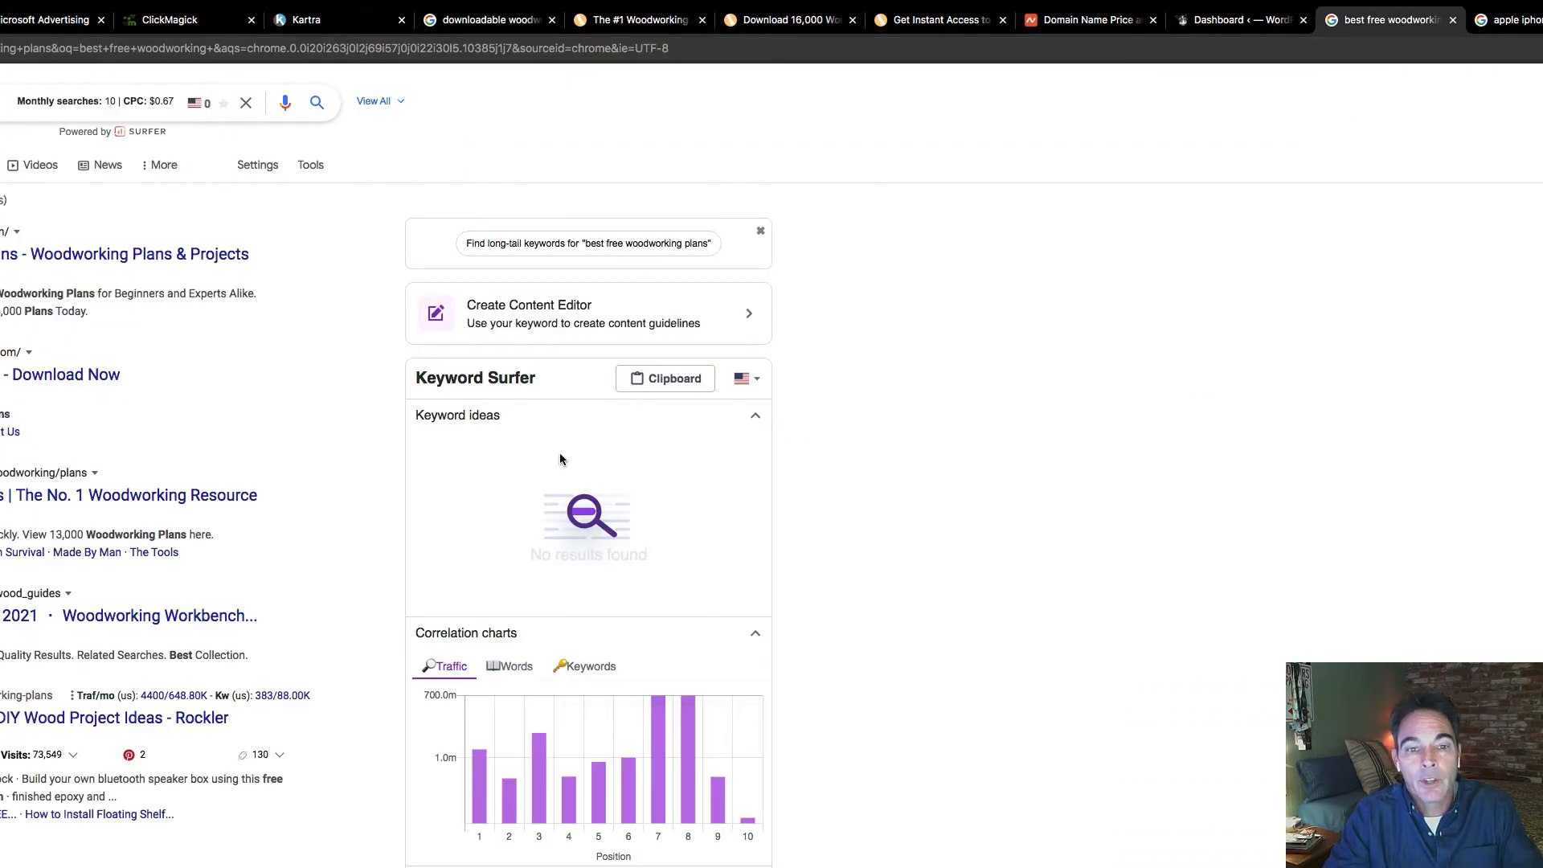
scroll(883, 851, "down", 4)
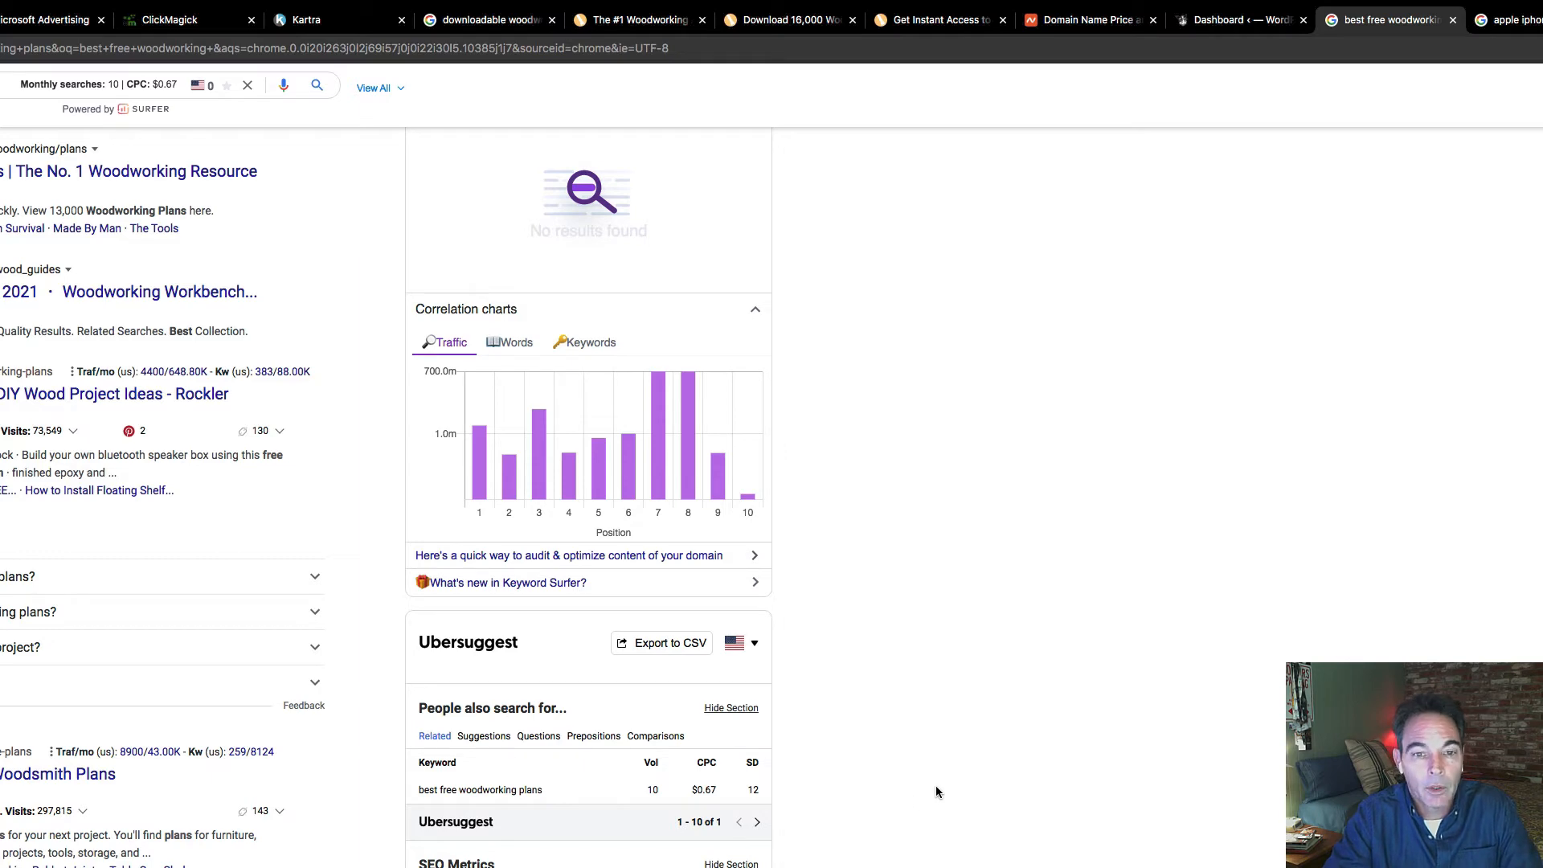
scroll(935, 792, "down", 1)
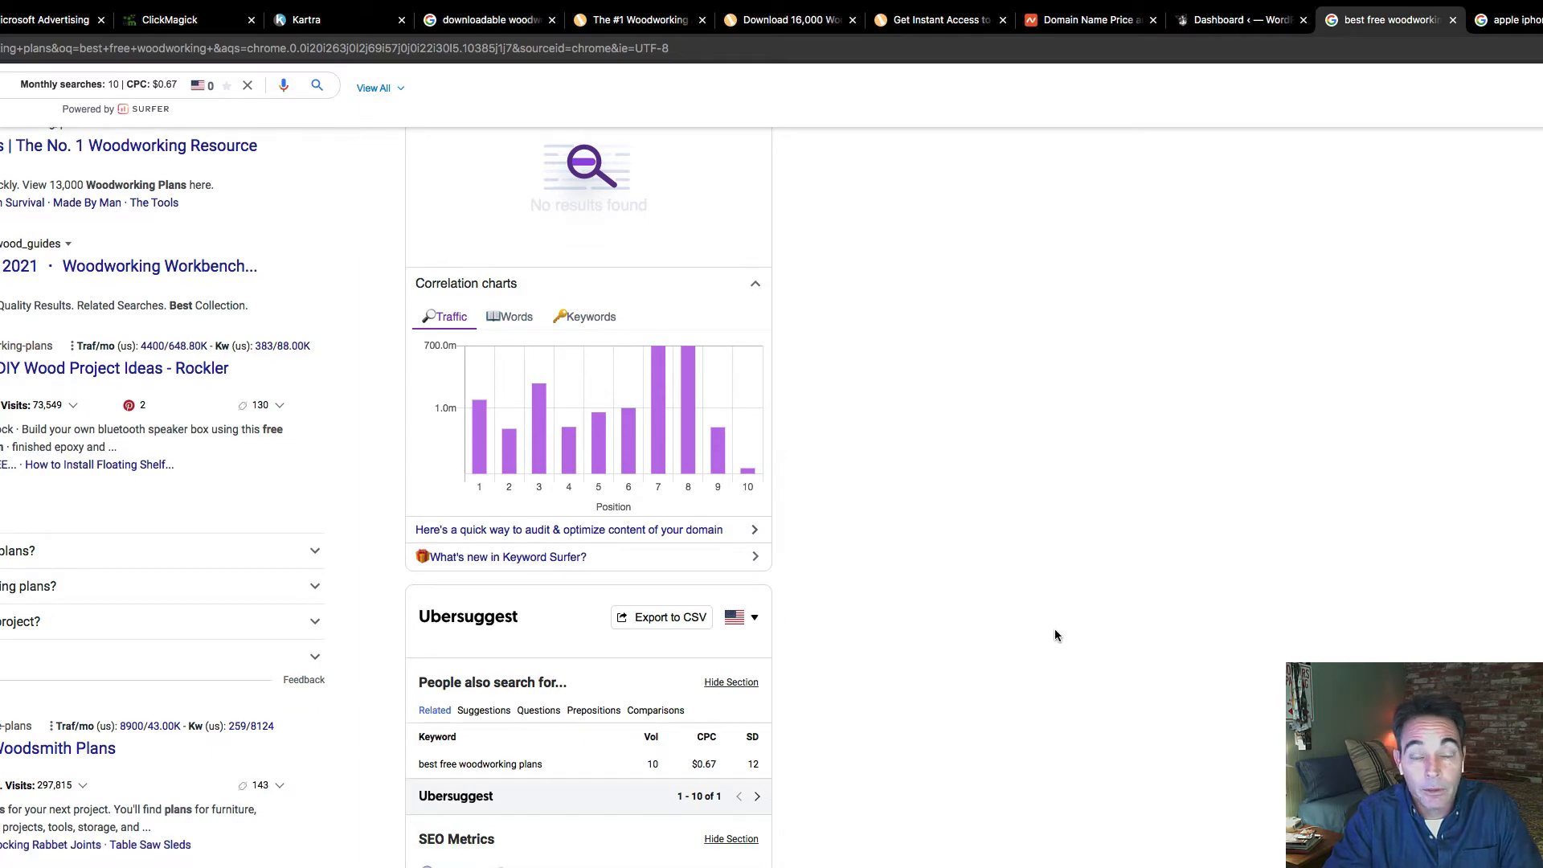
scroll(1054, 630, "up", 4)
scroll(940, 786, "down", 2)
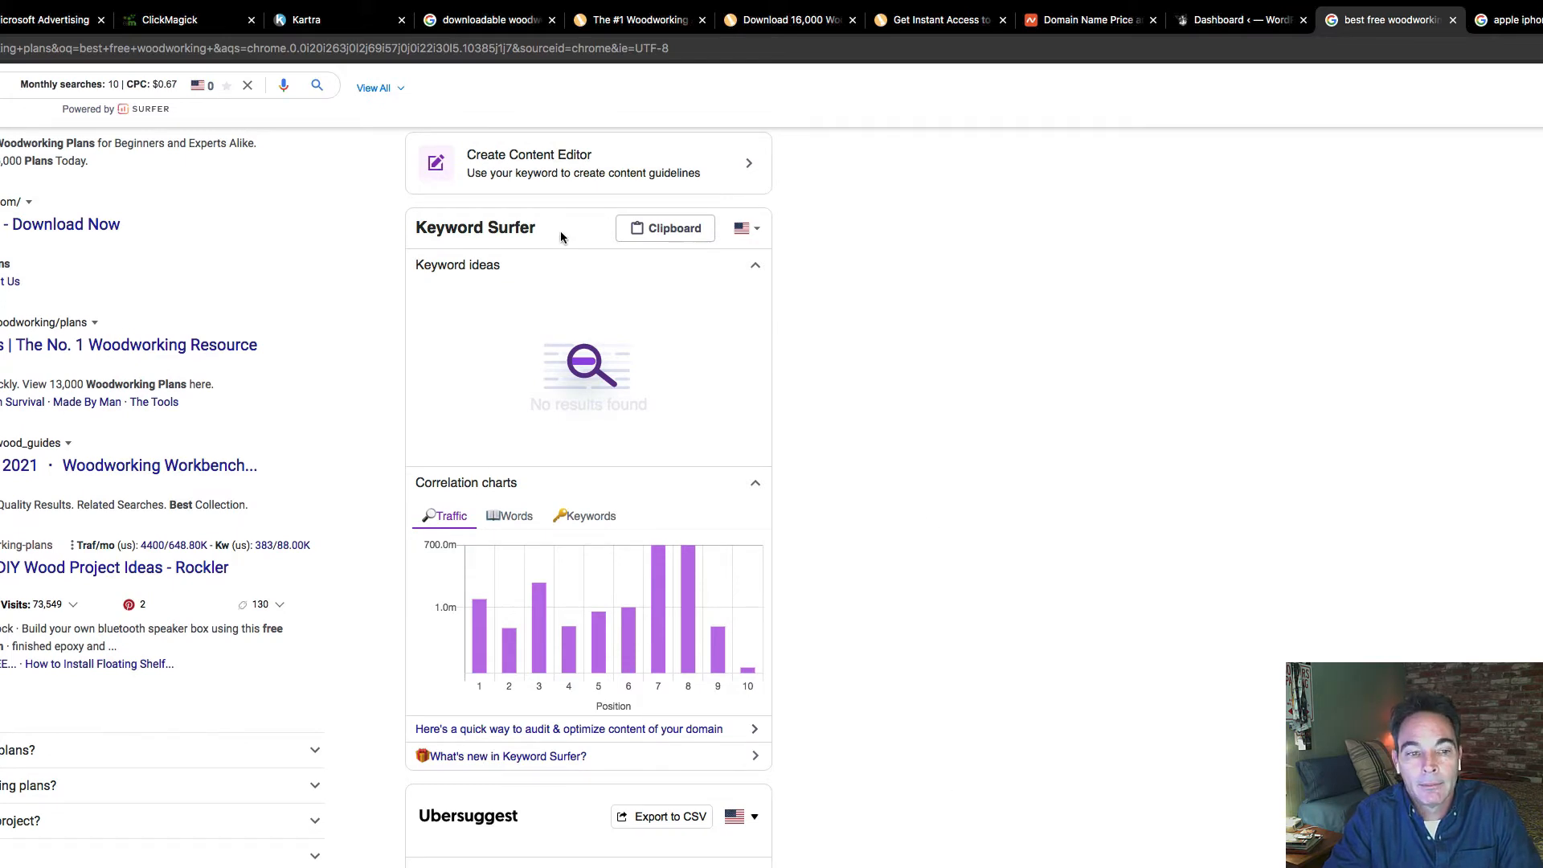
scroll(863, 504, "down", 12)
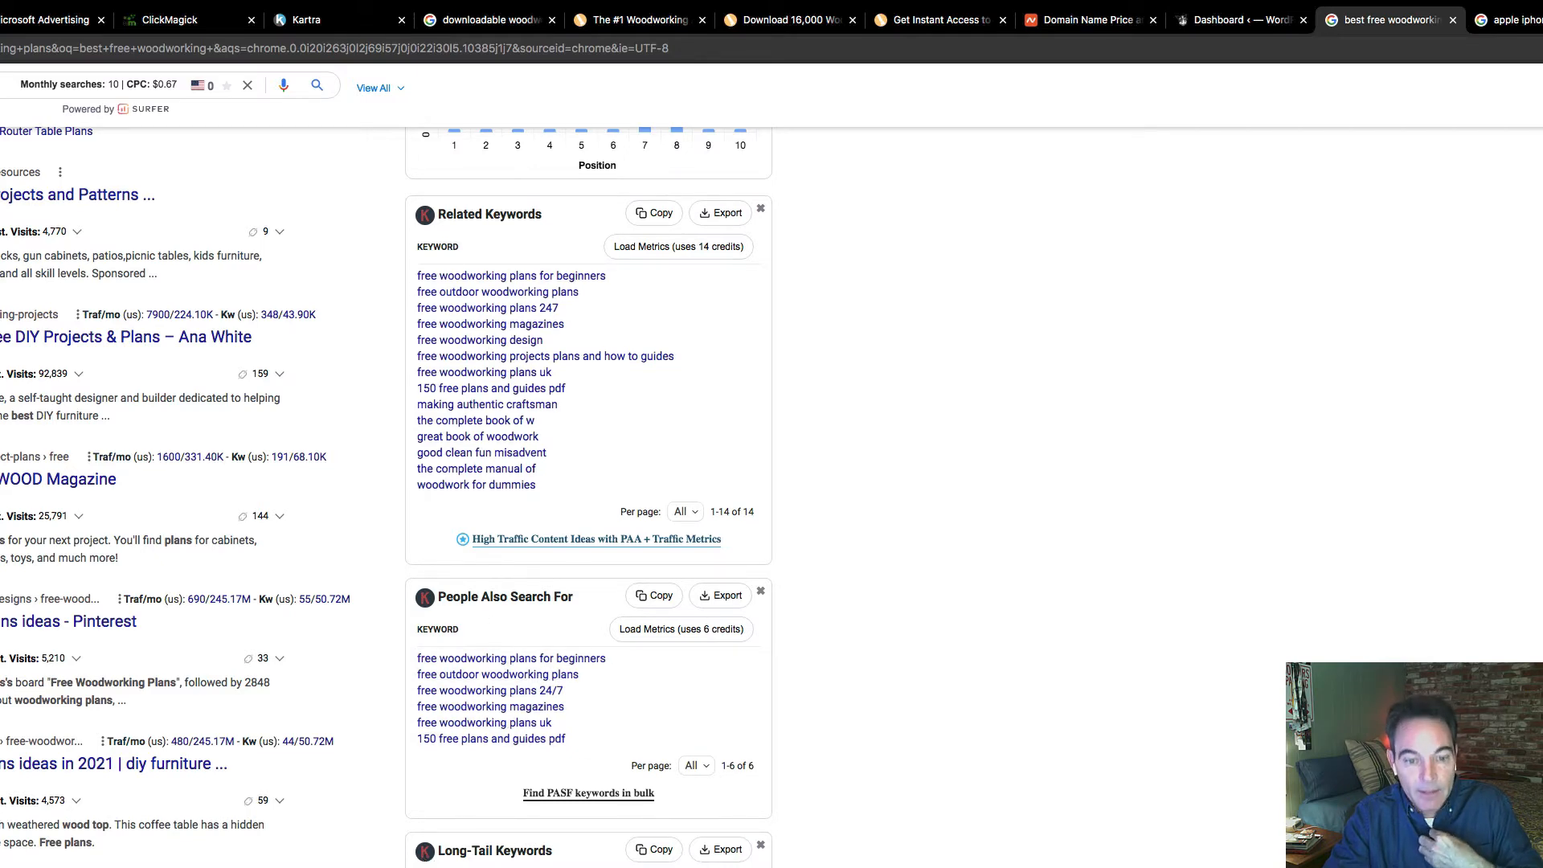
scroll(610, 562, "down", 4)
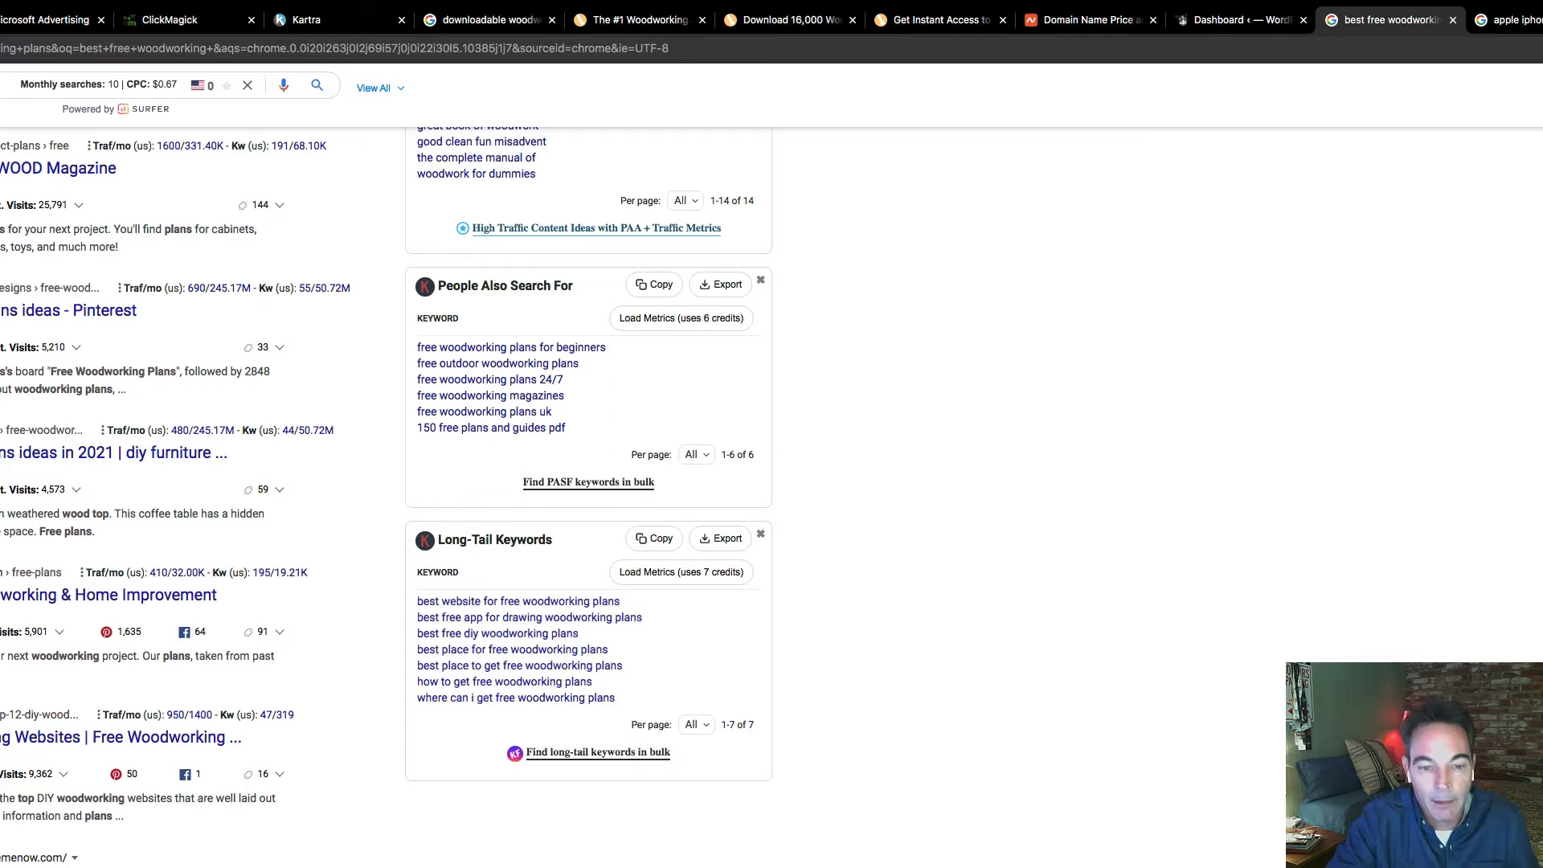
scroll(672, 497, "up", 6)
scroll(386, 498, "down", 2)
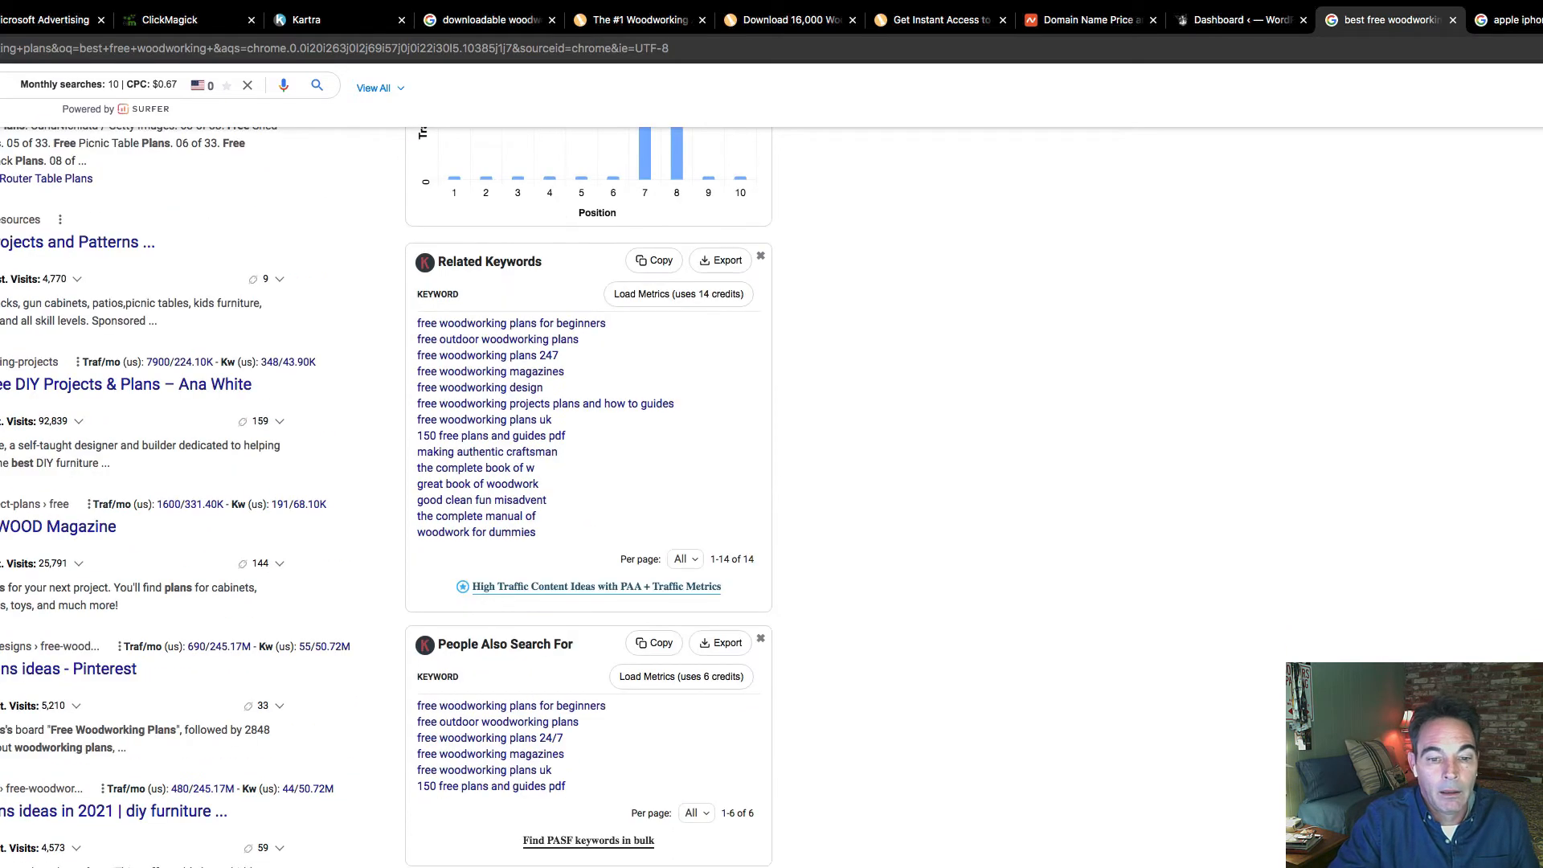
scroll(385, 498, "up", 10)
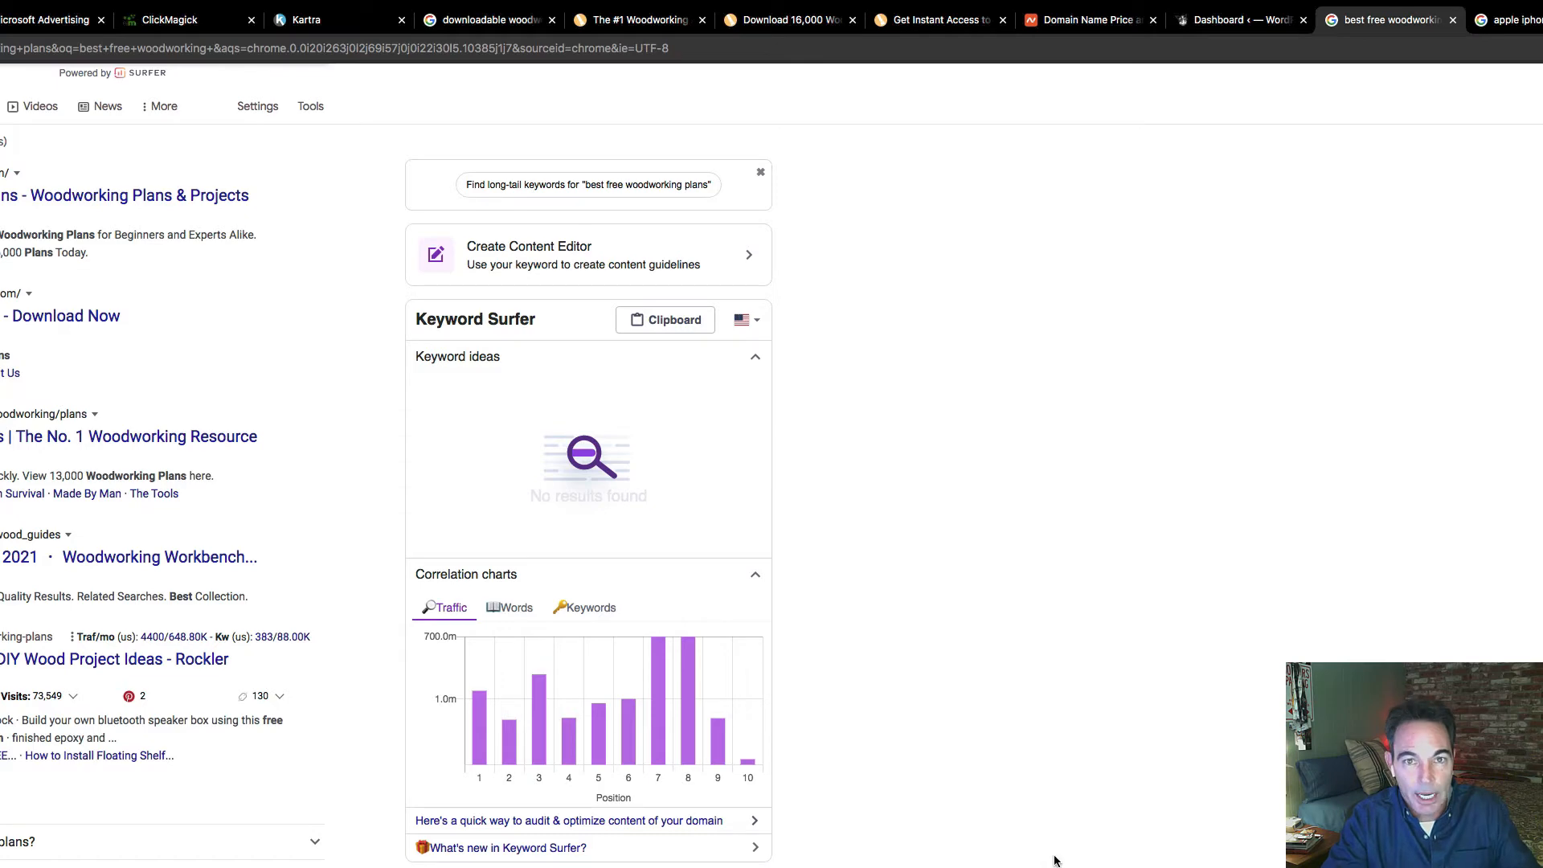
scroll(1043, 865, "down", 5)
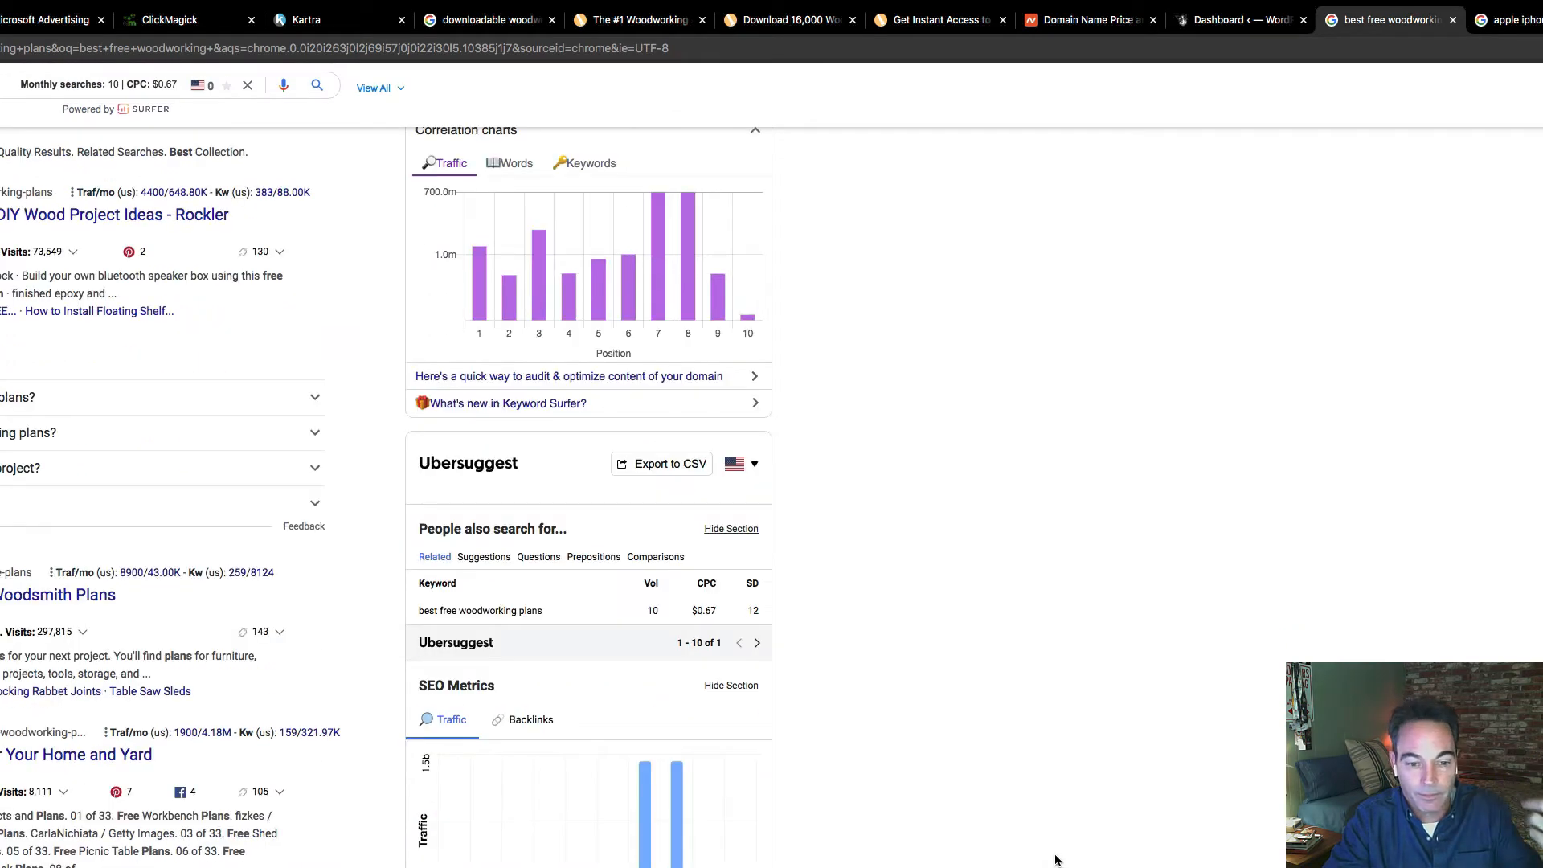
scroll(1055, 860, "down", 3)
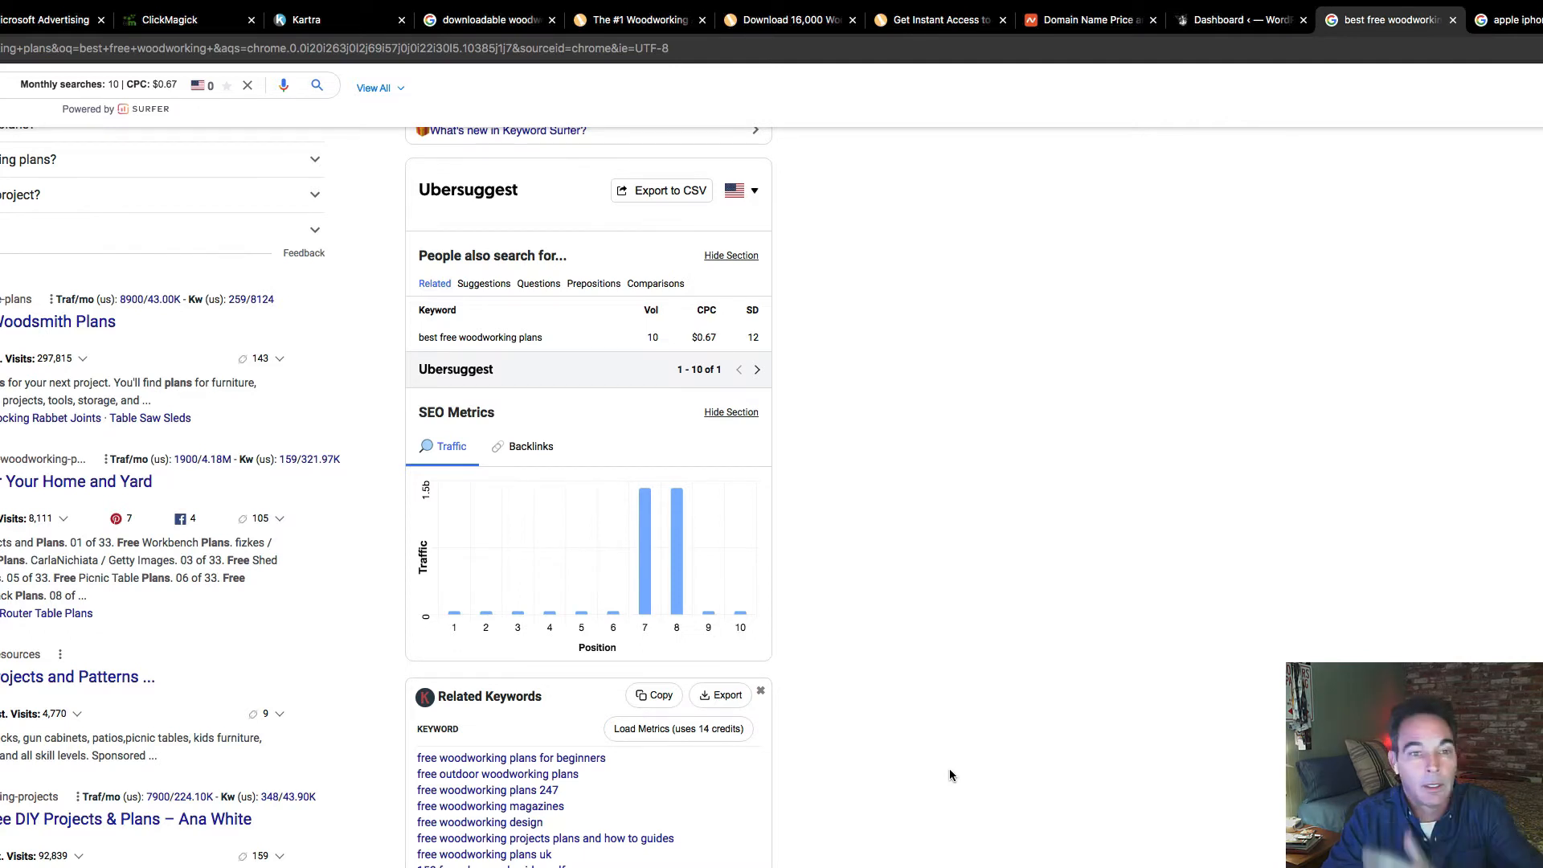
scroll(972, 760, "down", 7)
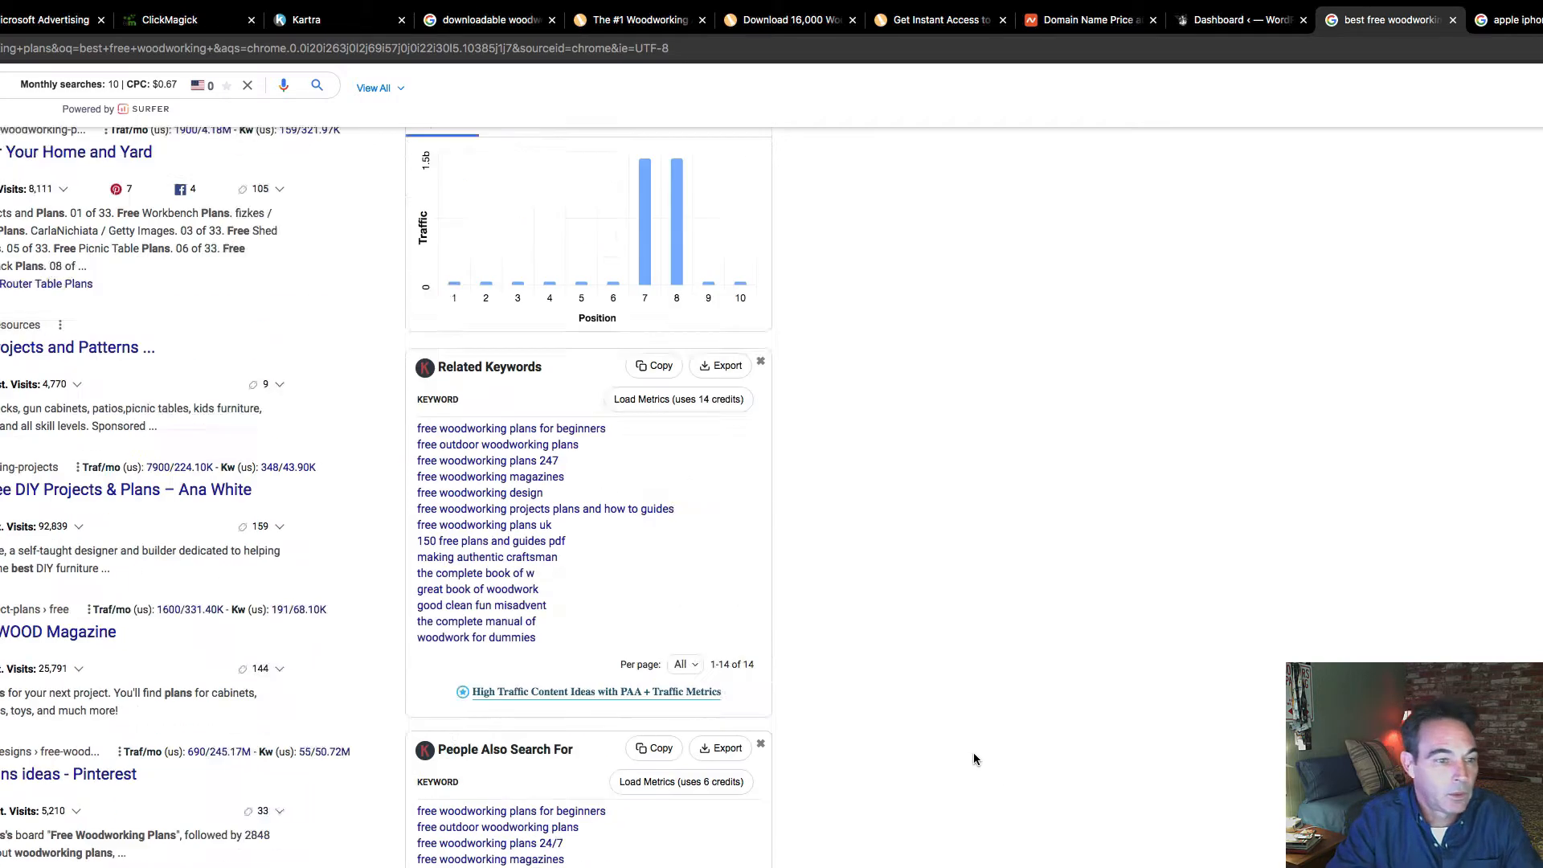
scroll(1001, 761, "up", 10)
scroll(1039, 816, "up", 6)
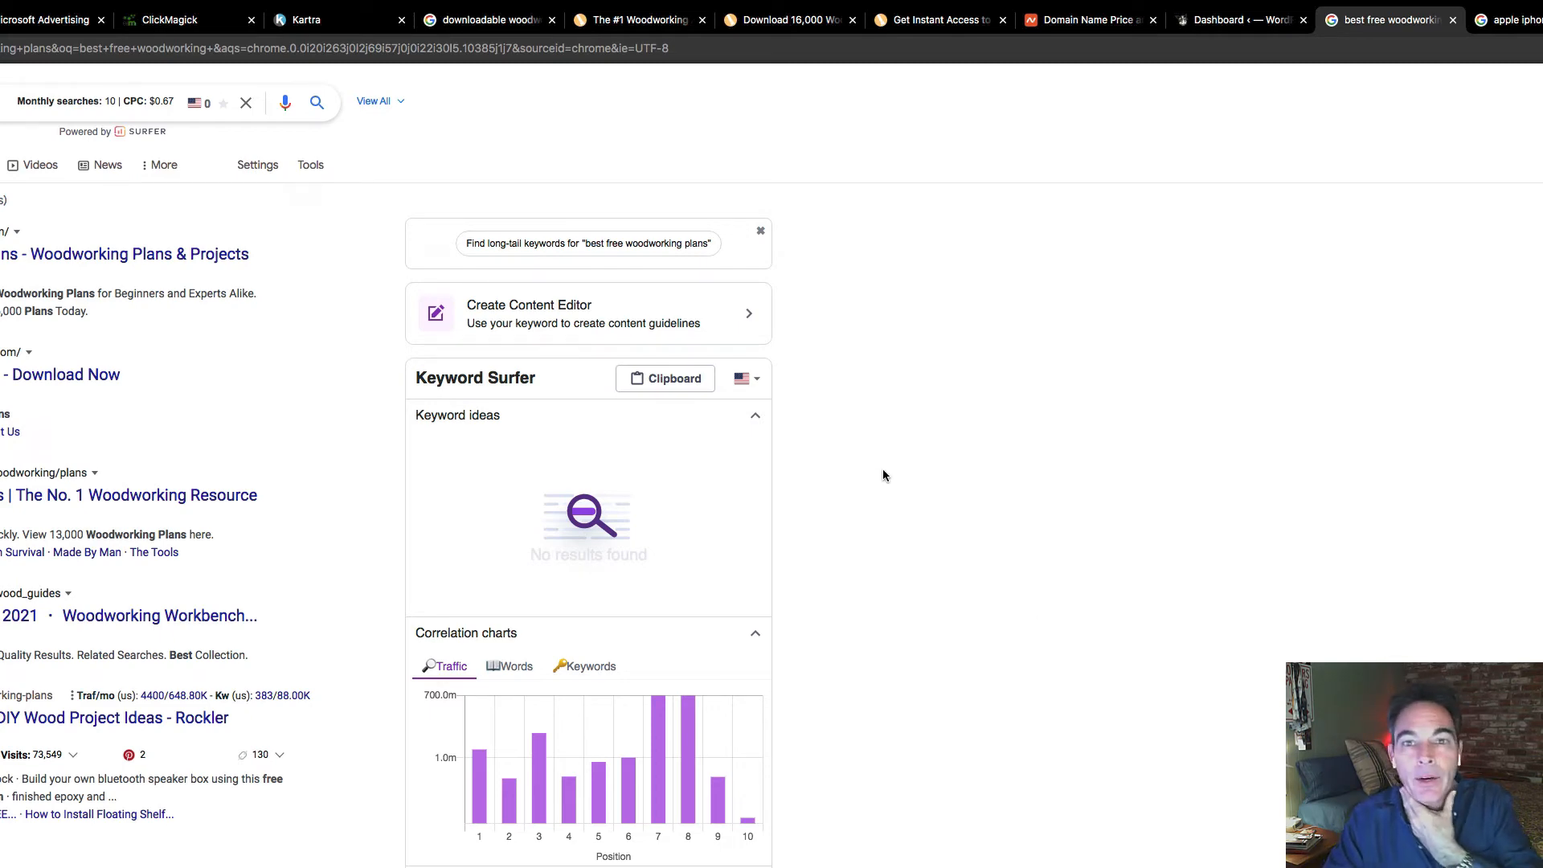
scroll(981, 504, "down", 15)
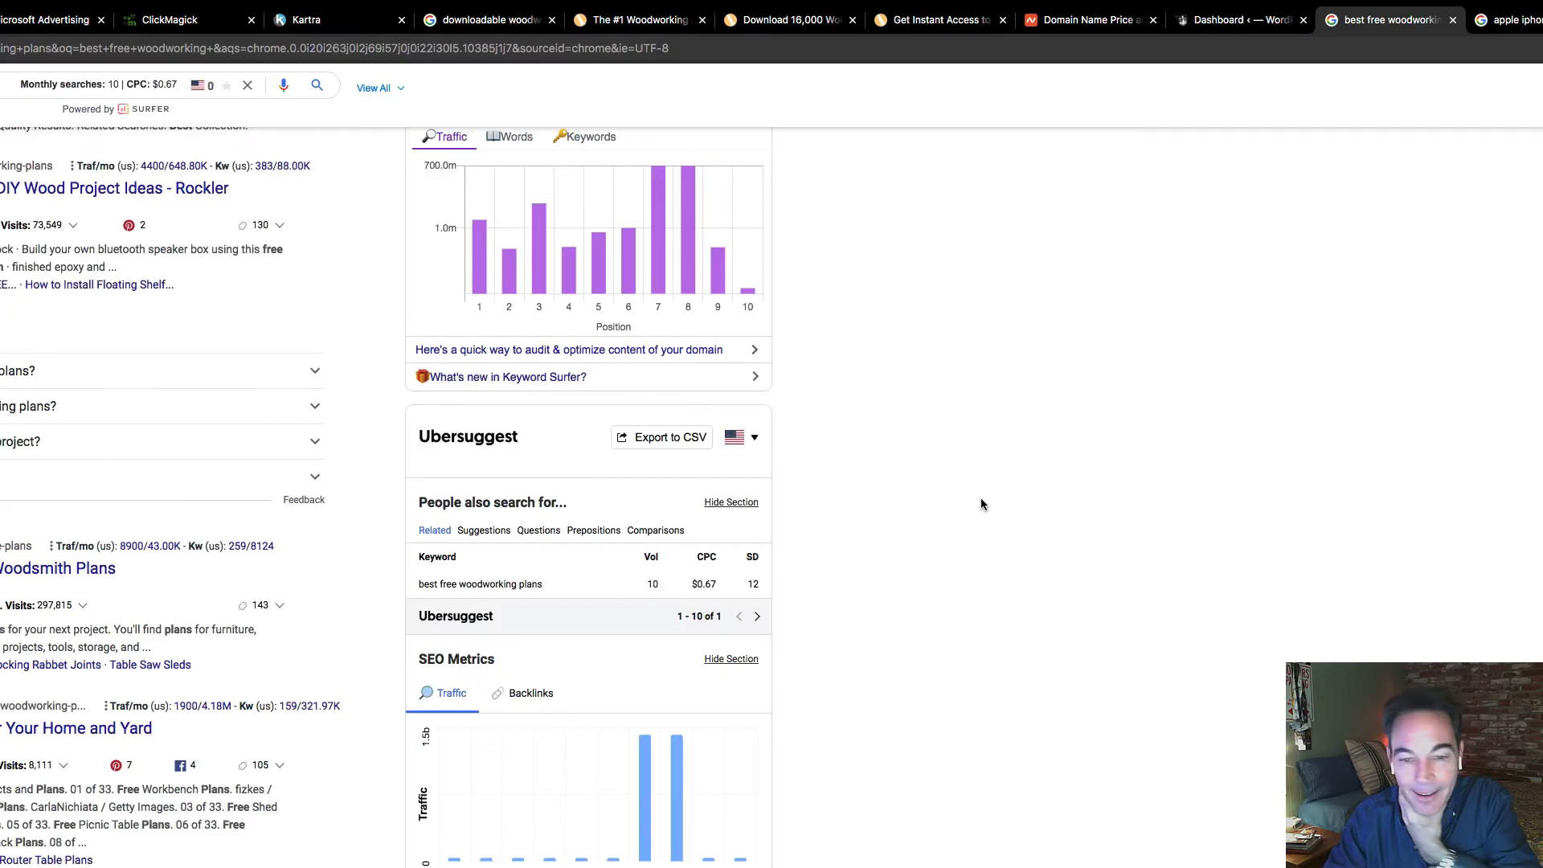
scroll(980, 504, "down", 7)
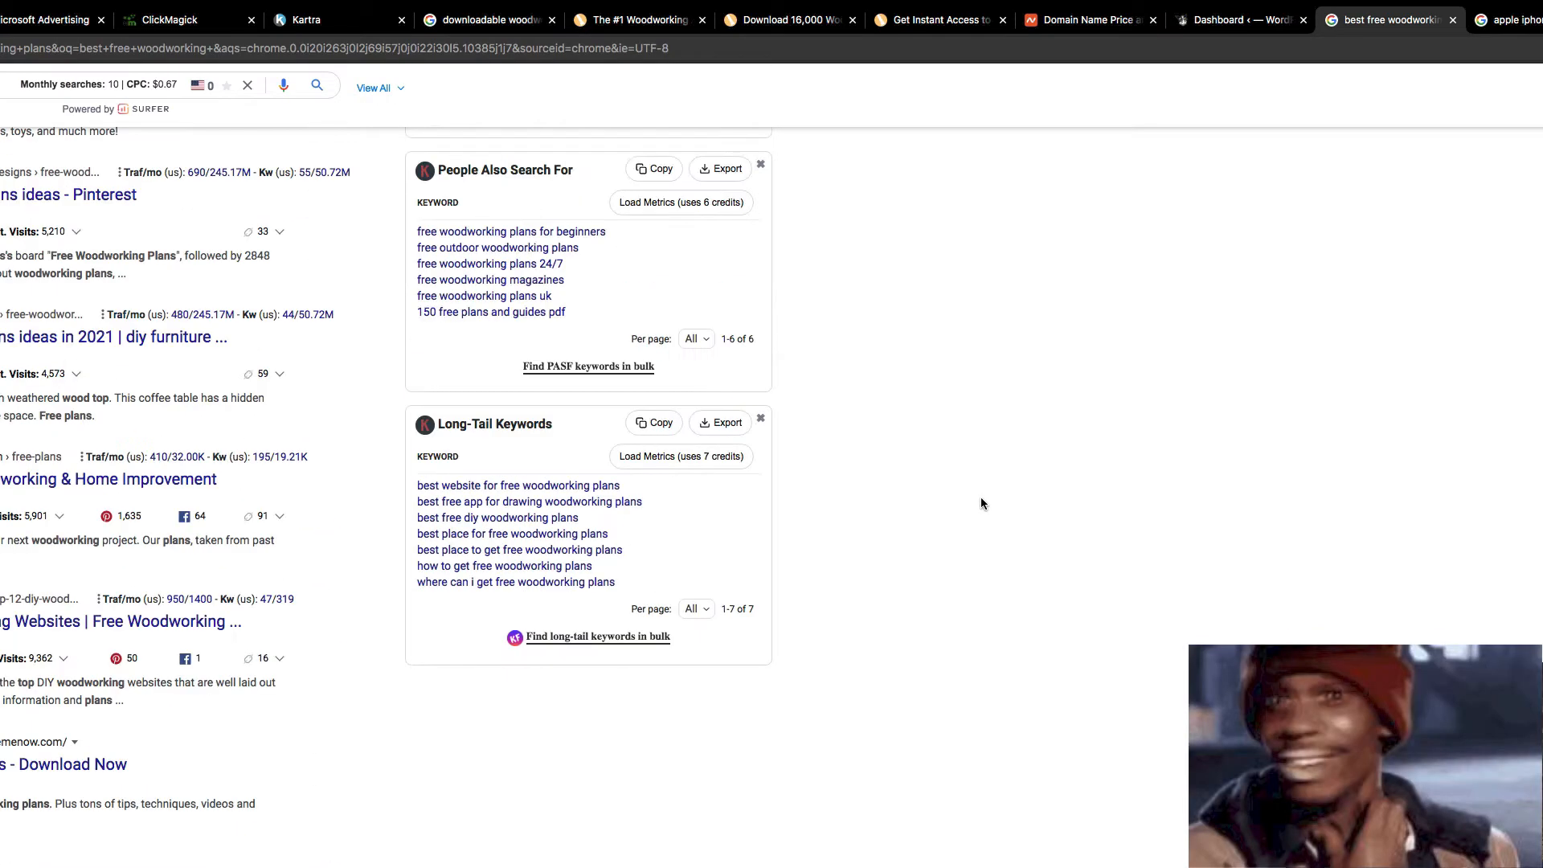
scroll(981, 504, "up", 20)
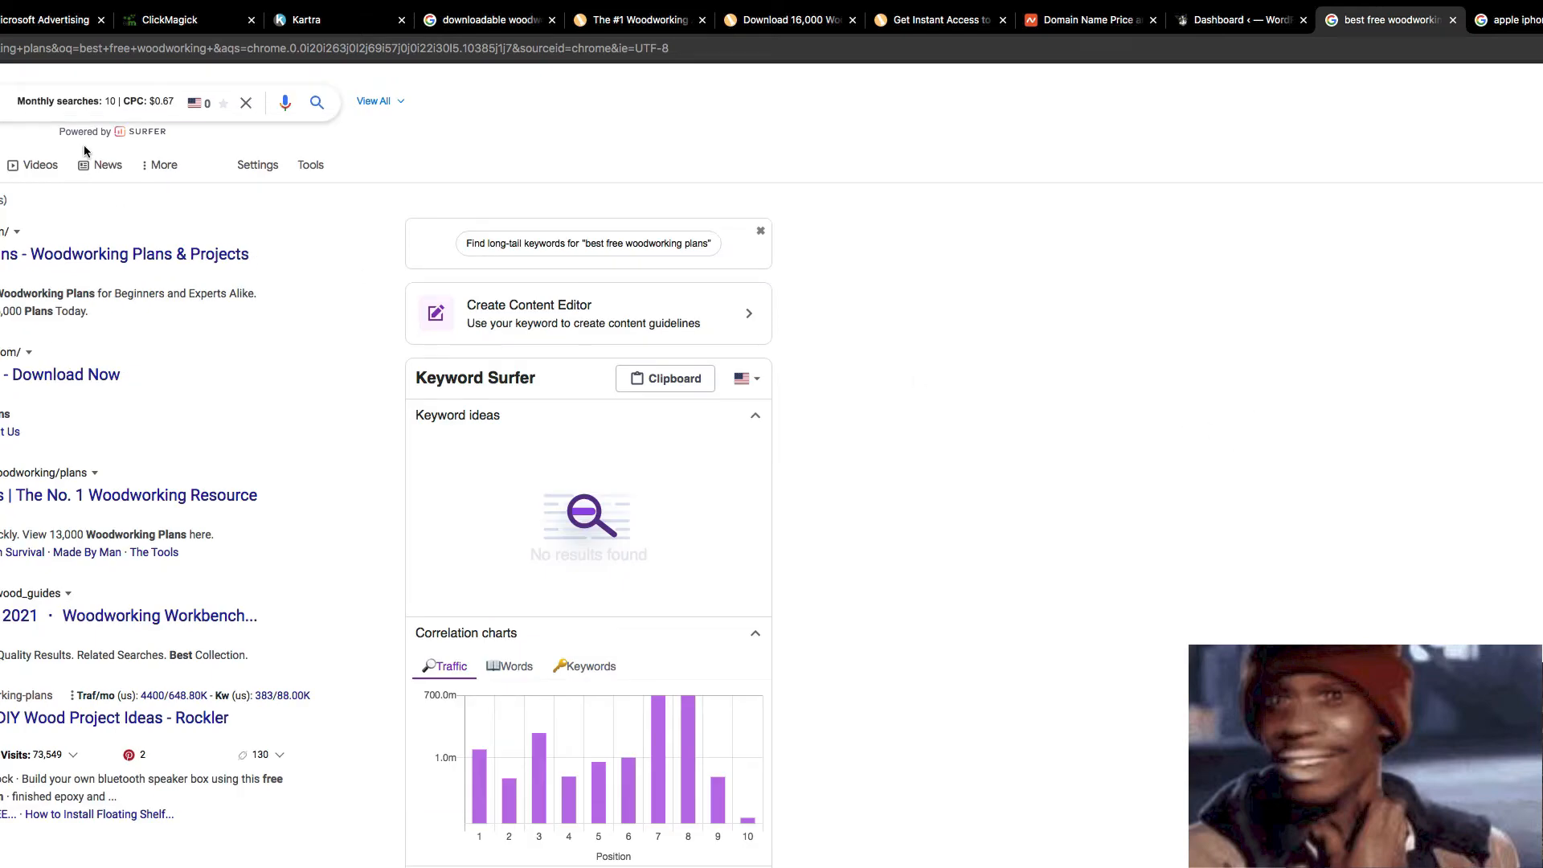
left_click(49, 19)
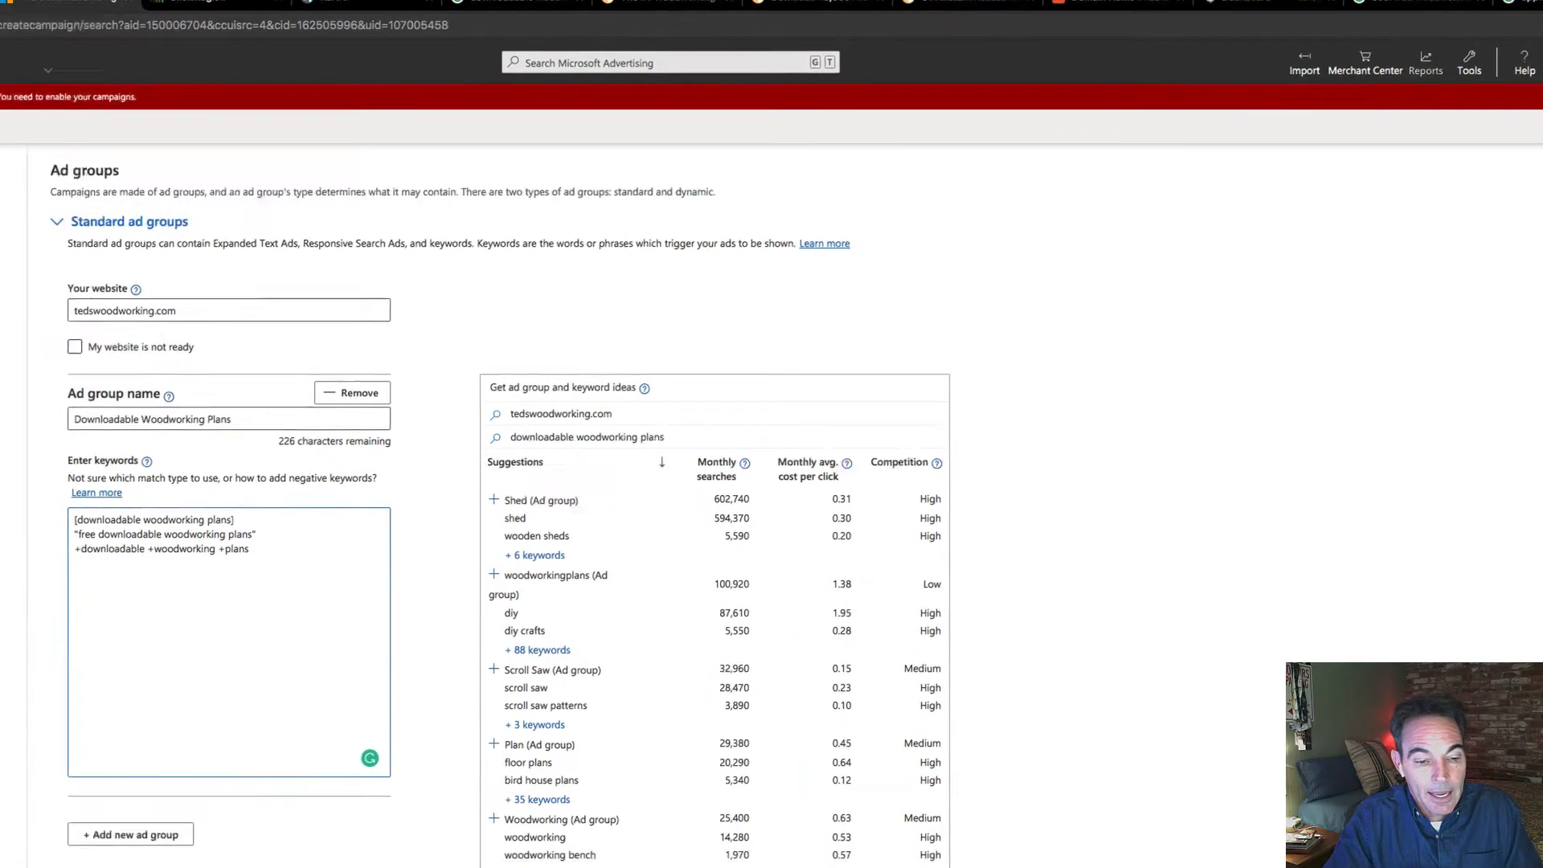
Save the ad group setup, continue to the ads and ad extensions stage, and look over the available extension types.
left_click(492, 827)
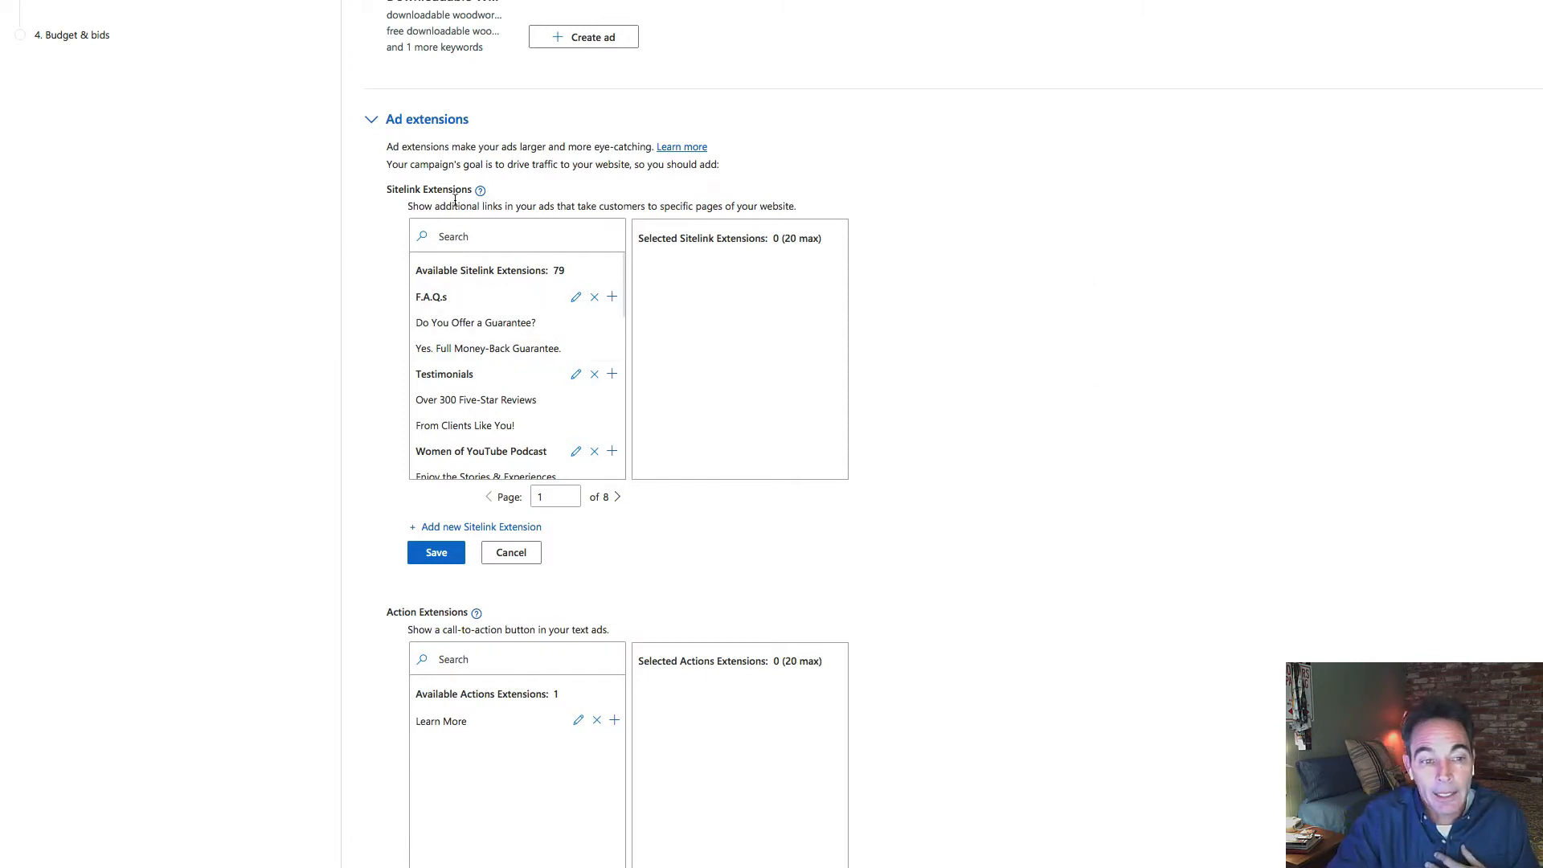
scroll(938, 537, "down", 10)
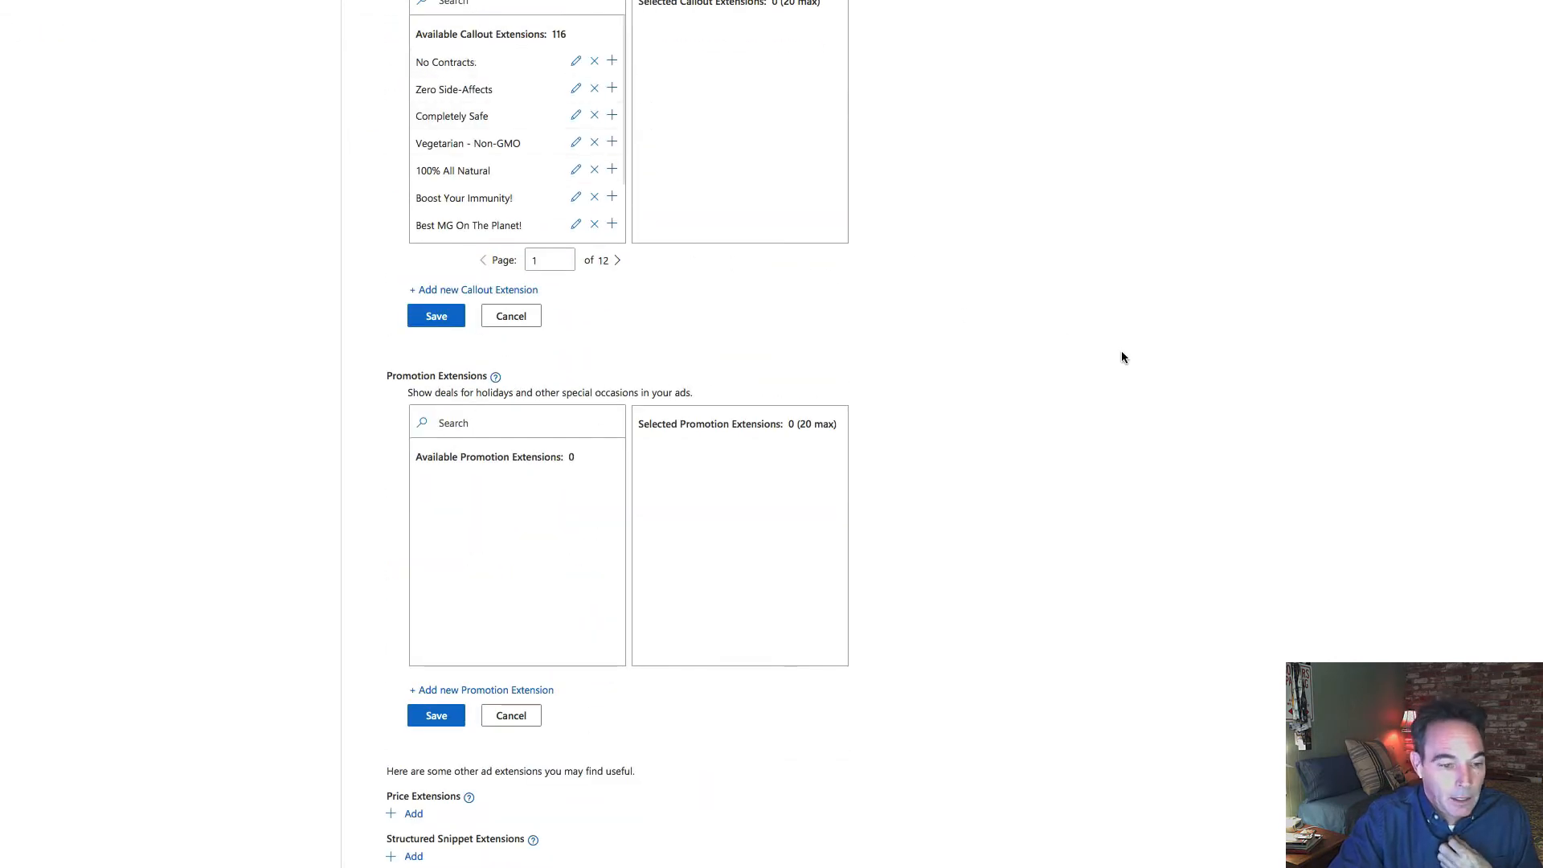
scroll(1123, 357, "up", 10)
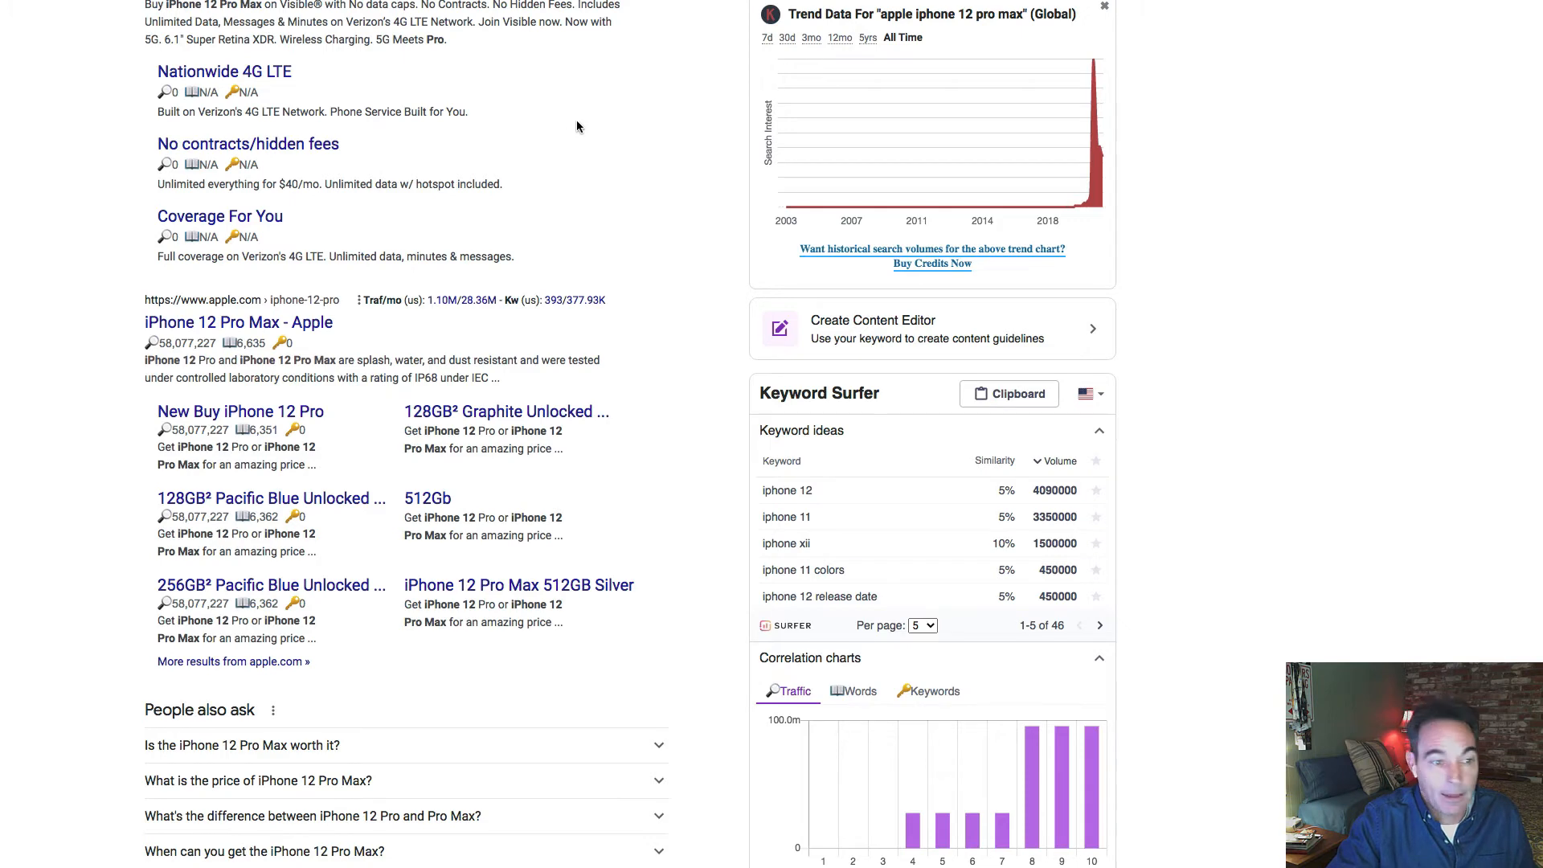
Examine the sitelinks in the Google results for "apple iphone 12 pro max" and return to the campaign's ad extensions.
scroll(577, 126, "down", 4)
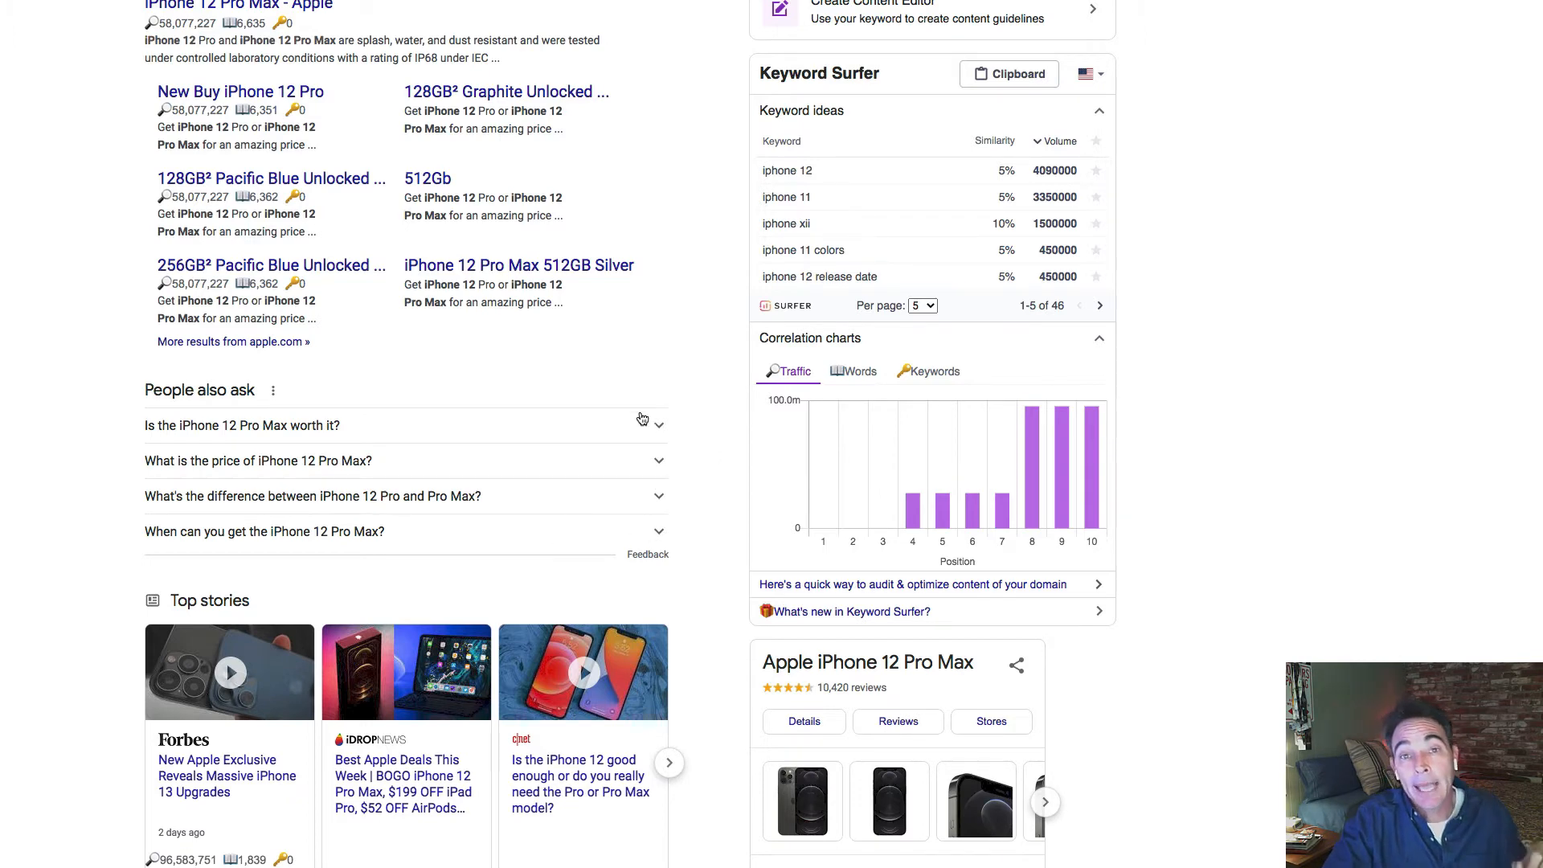
scroll(643, 403, "up", 4)
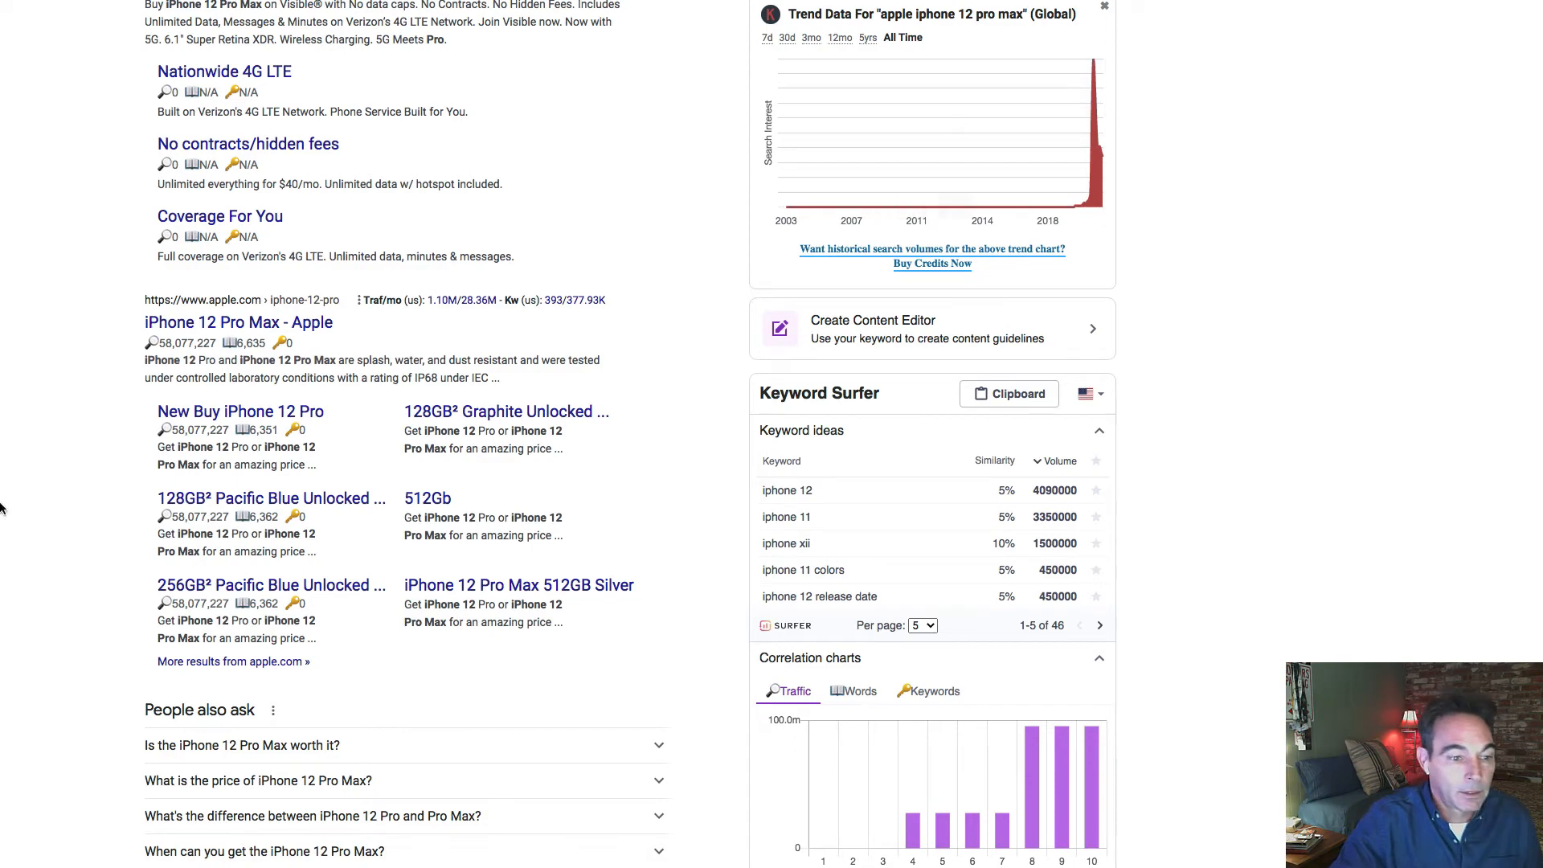
scroll(1469, 414, "down", 2)
scroll(1468, 413, "up", 2)
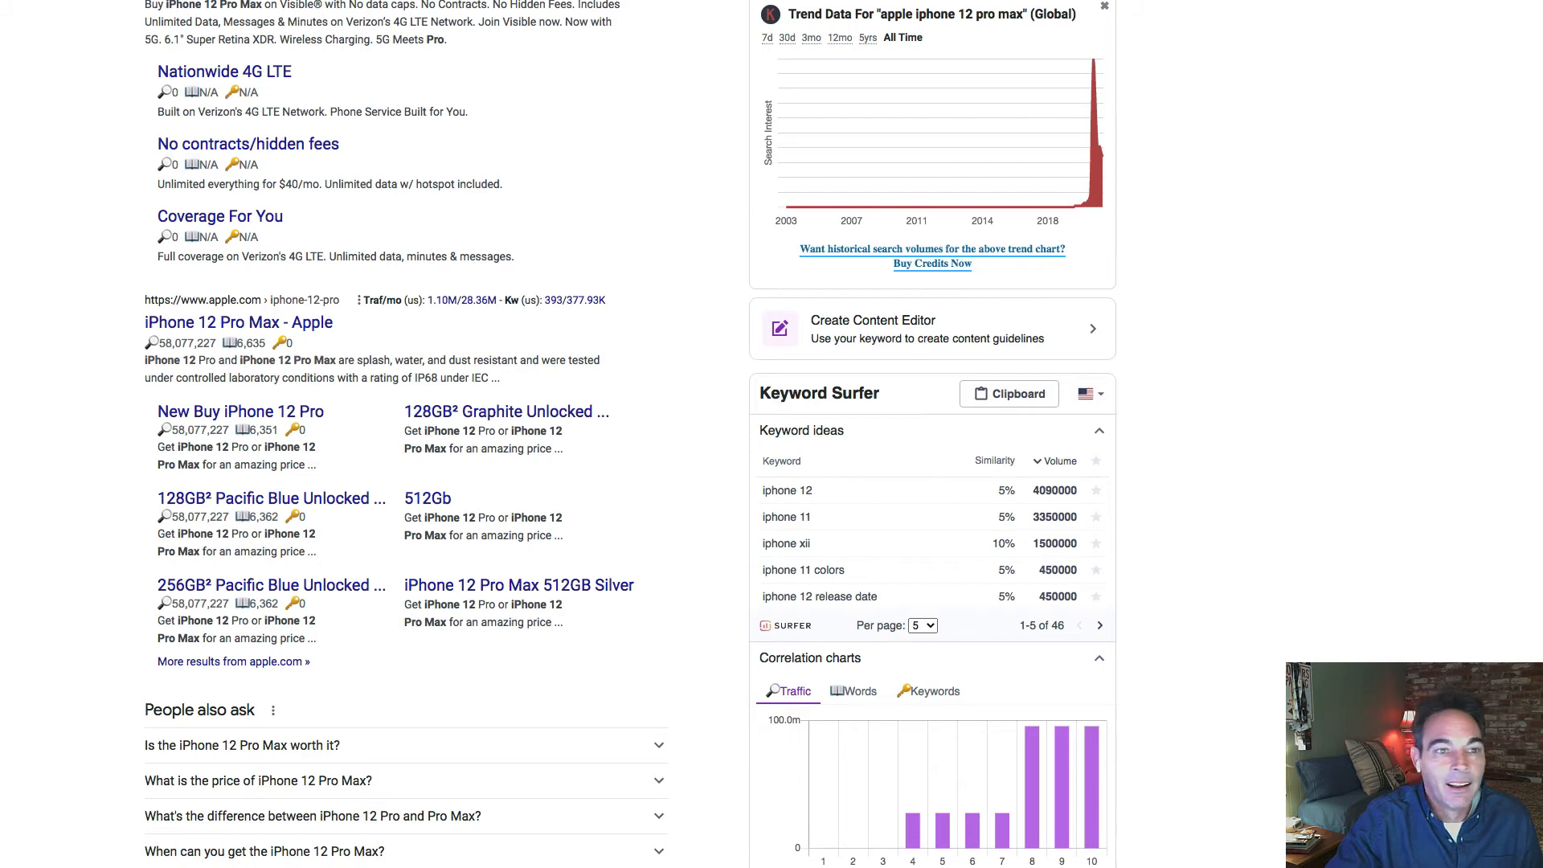
left_click(385, 19)
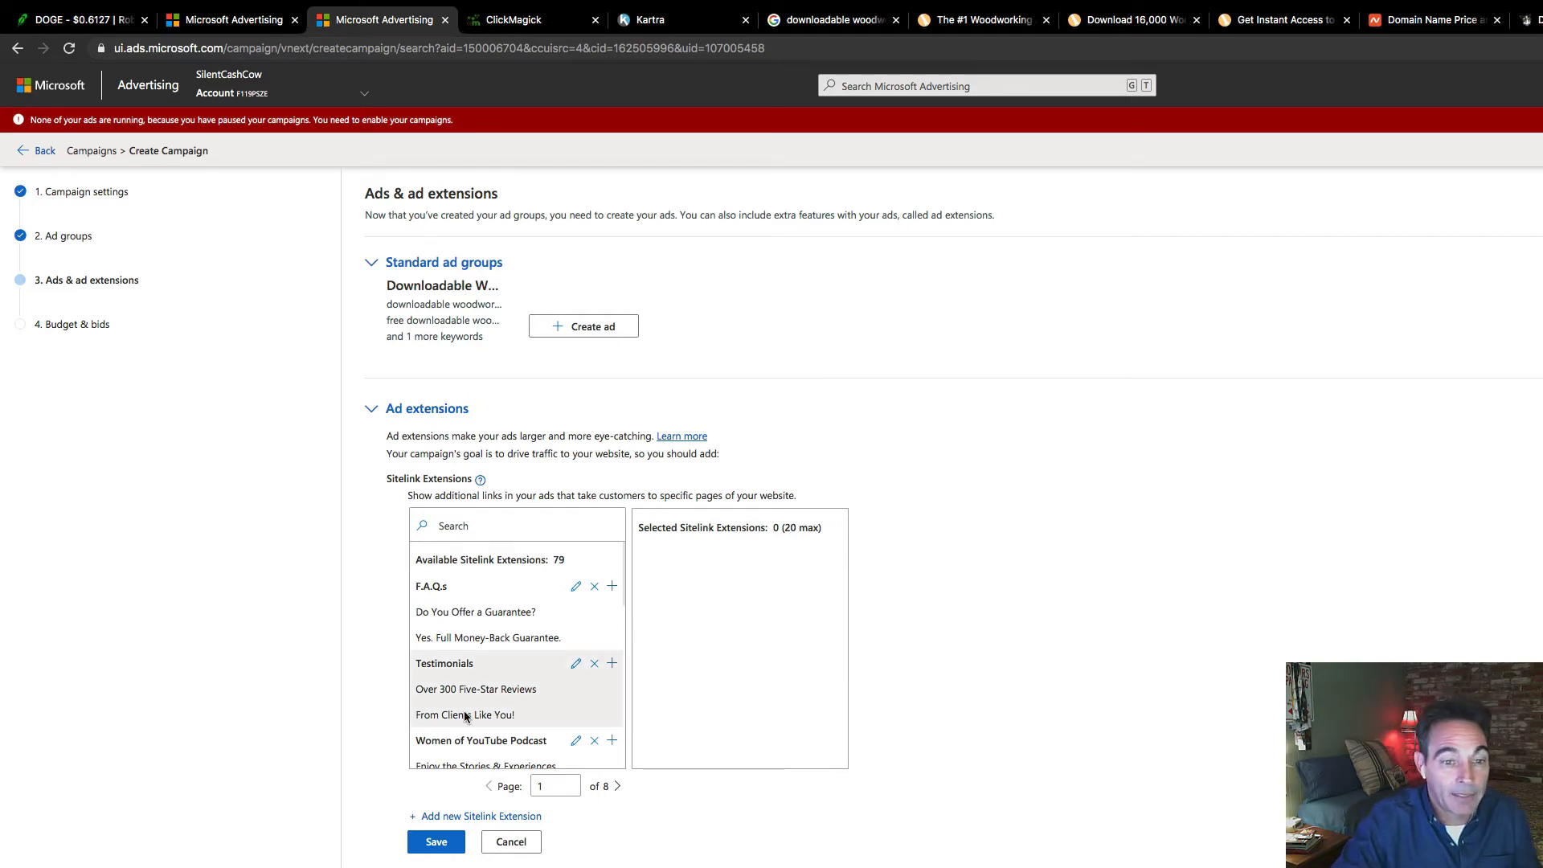
Look through the available sitelink extensions and start a new one with the link text "Free Woodworking Book".
scroll(477, 696, "down", 8)
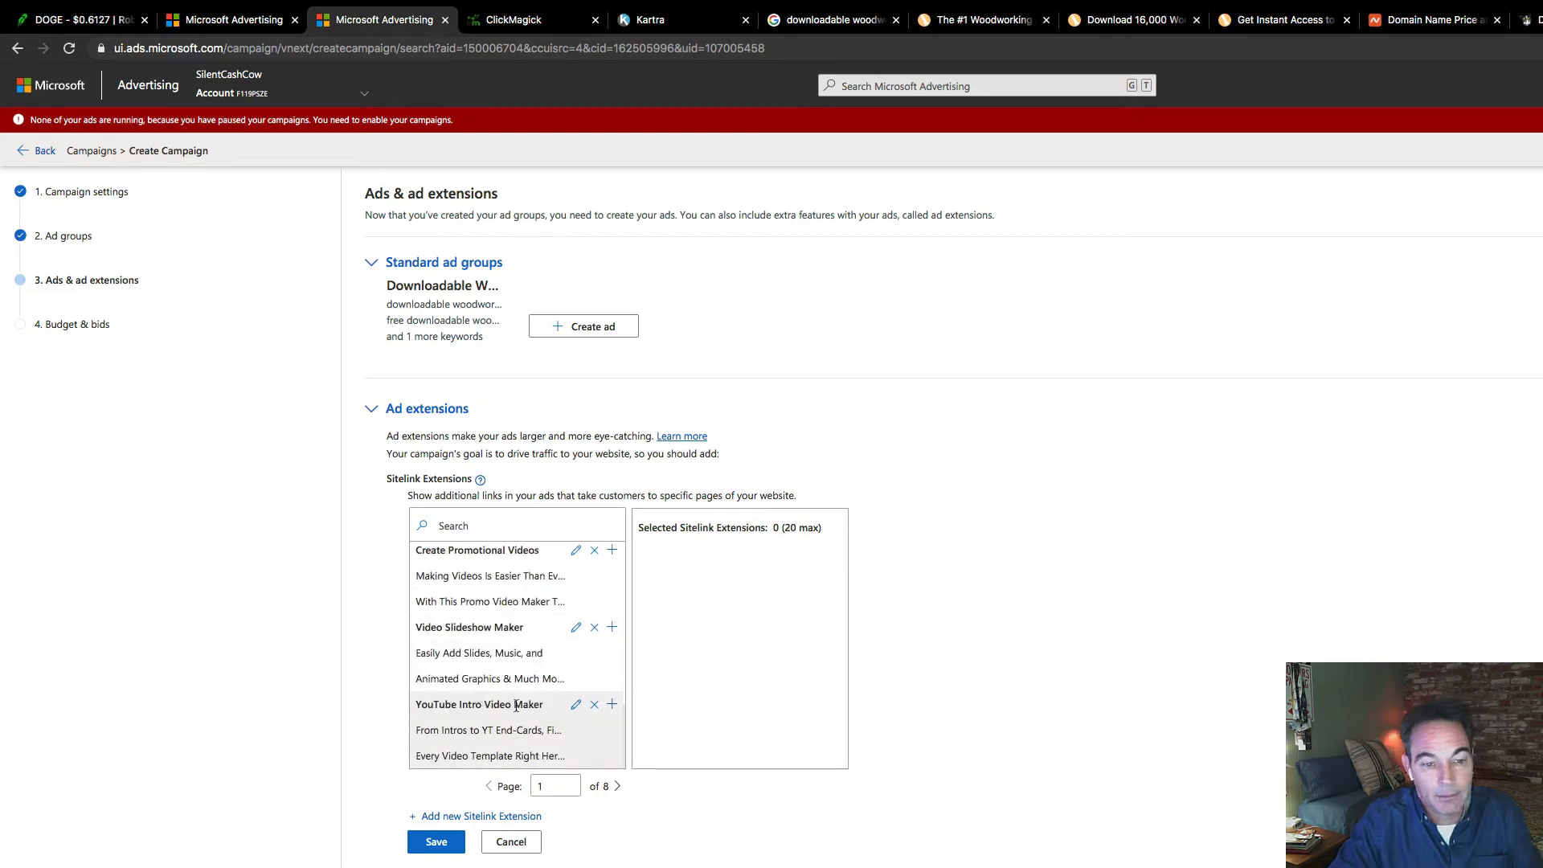
scroll(515, 705, "up", 8)
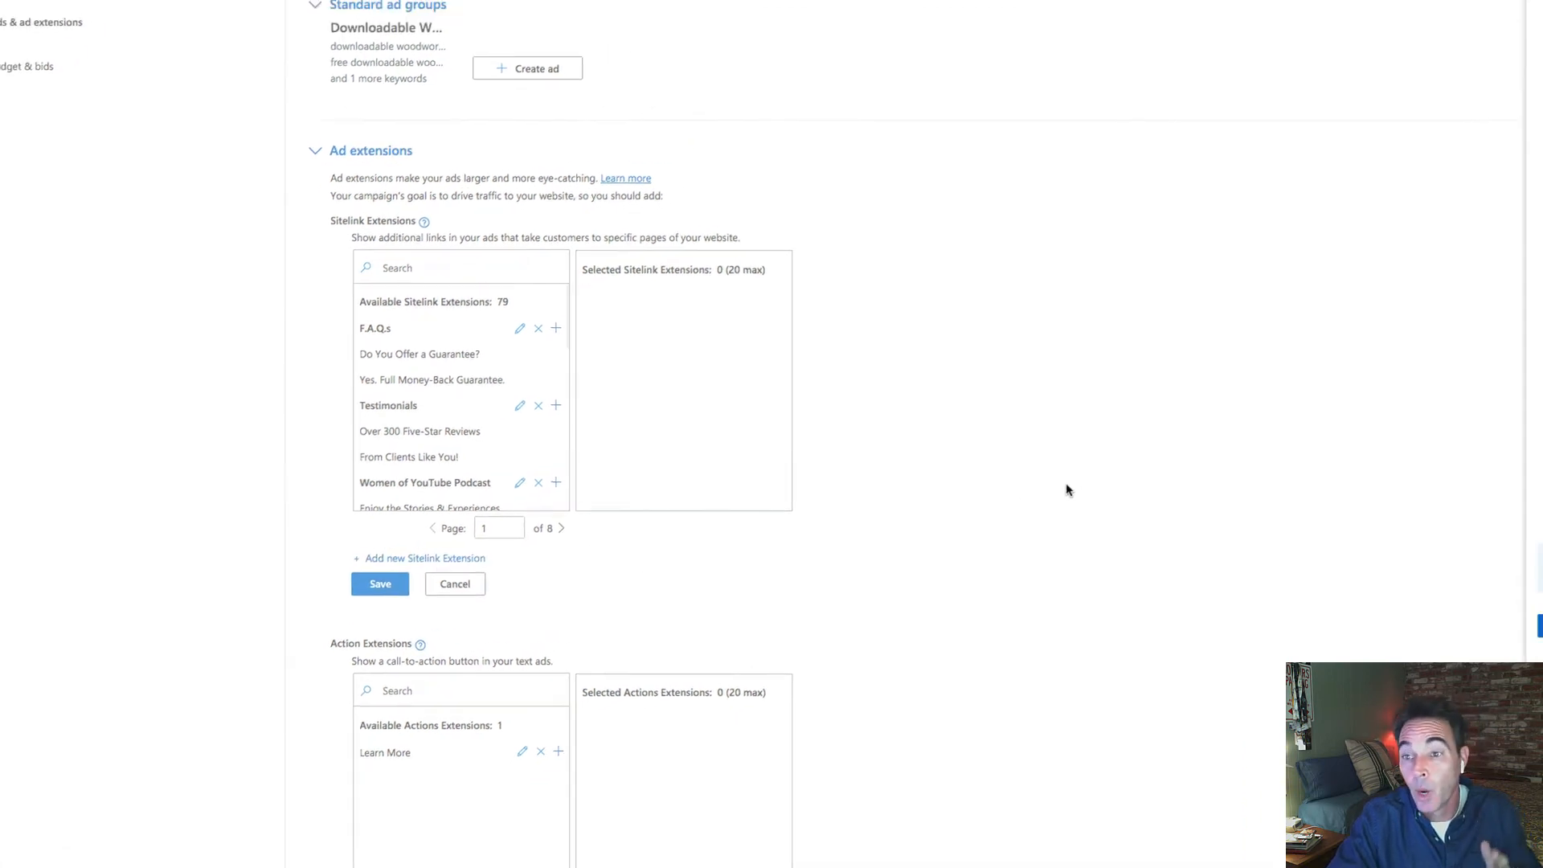
left_click(1151, 207)
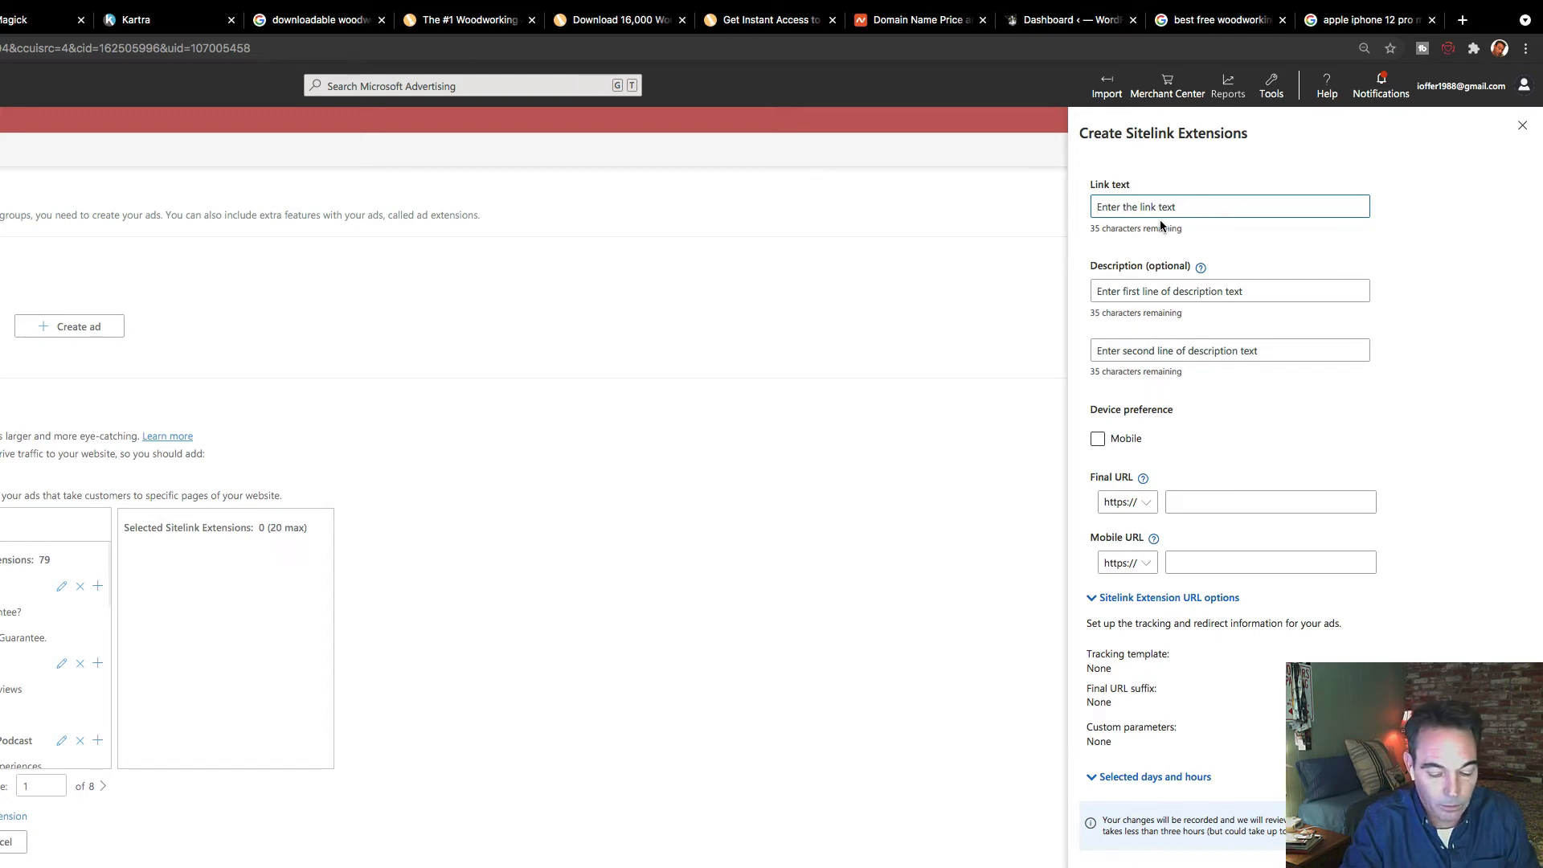
type("F")
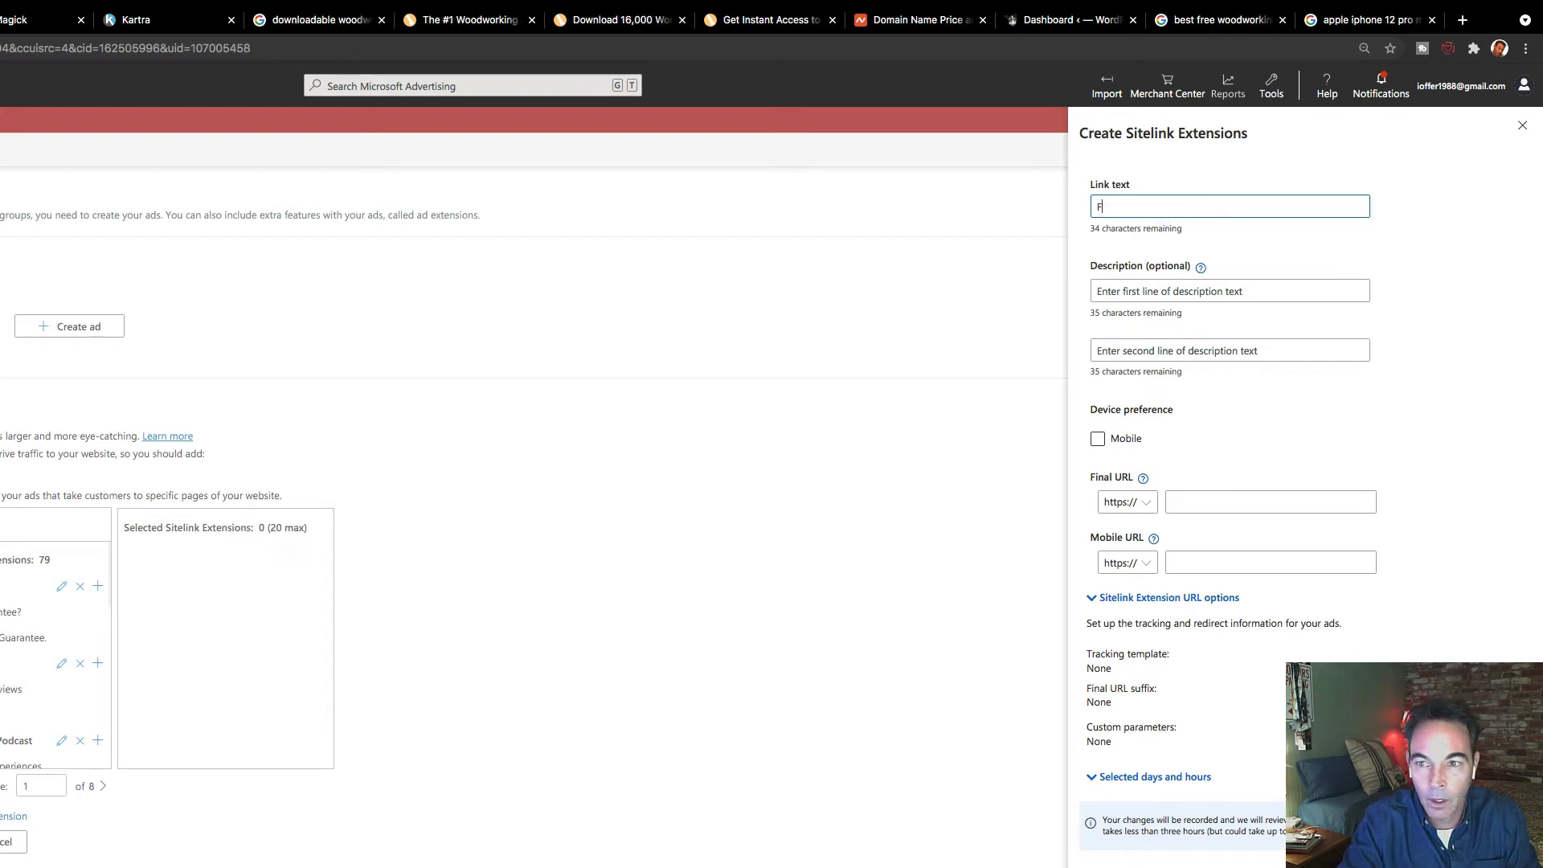
type("r")
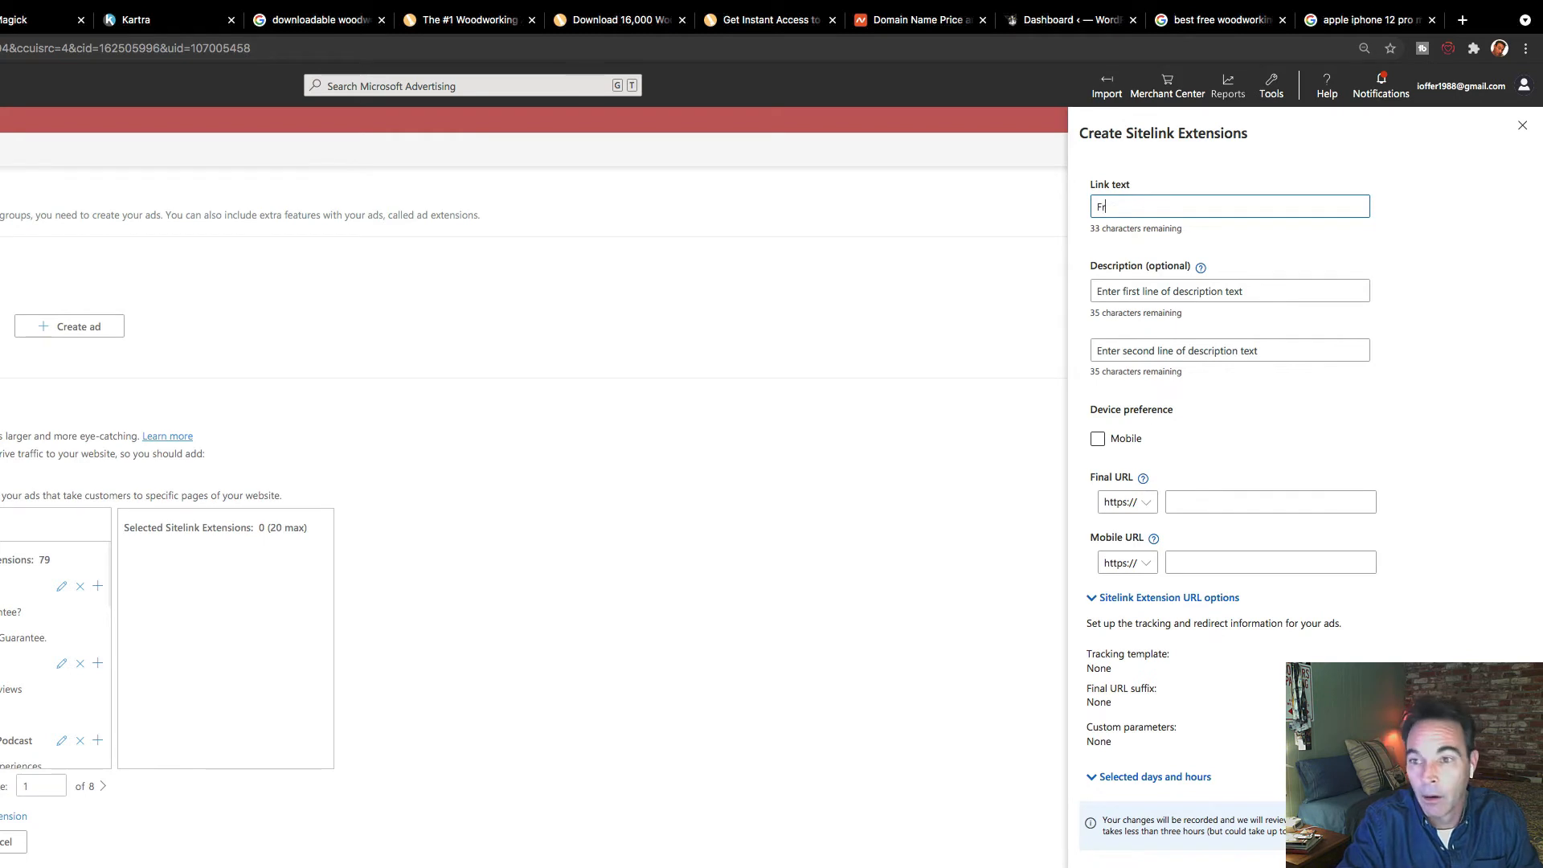
type("ee")
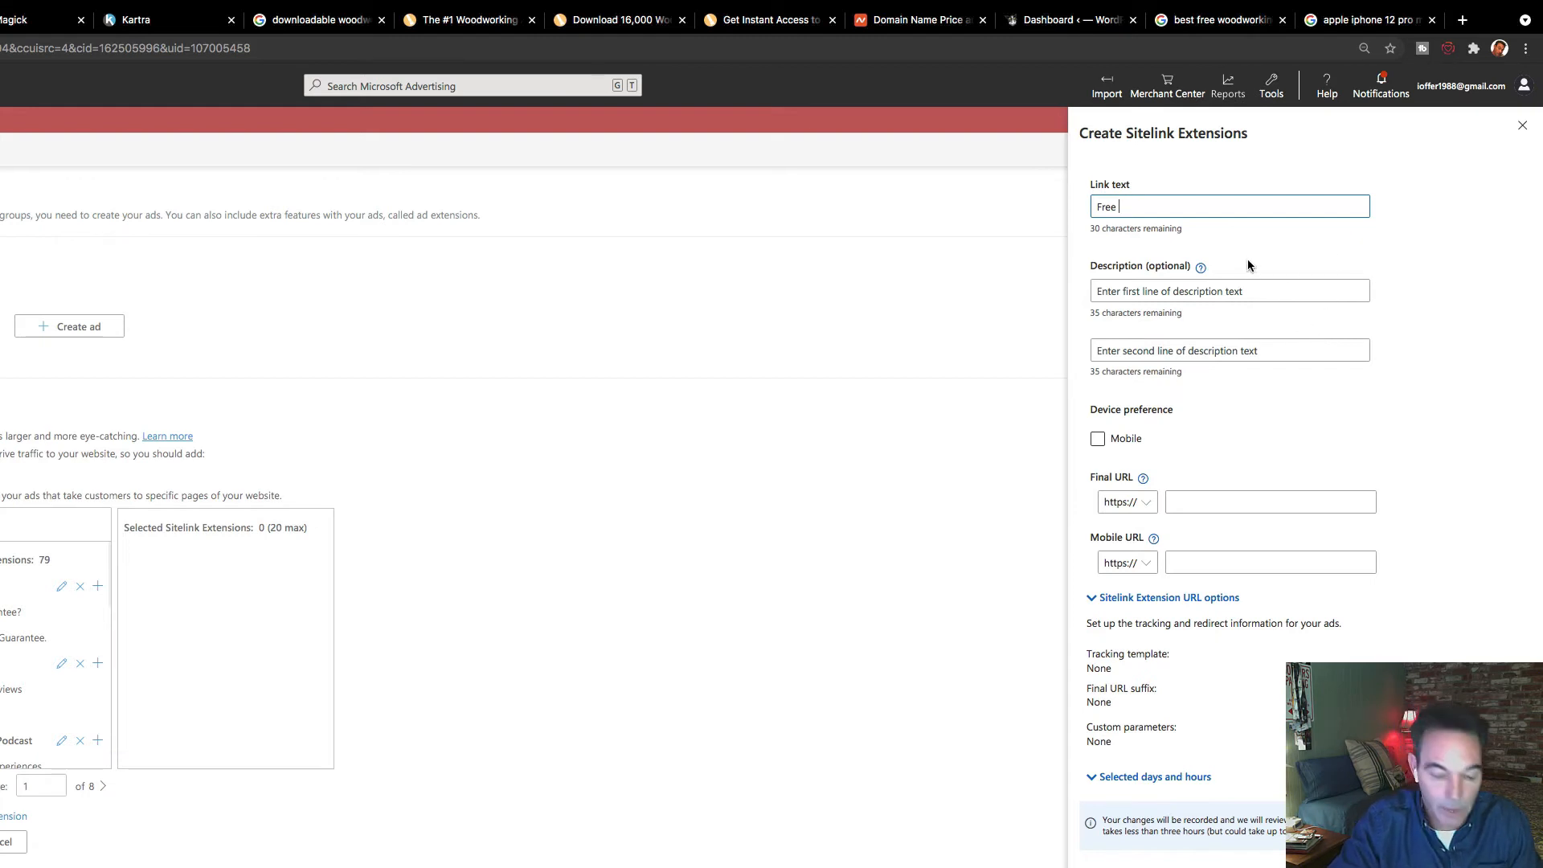
type("Woo")
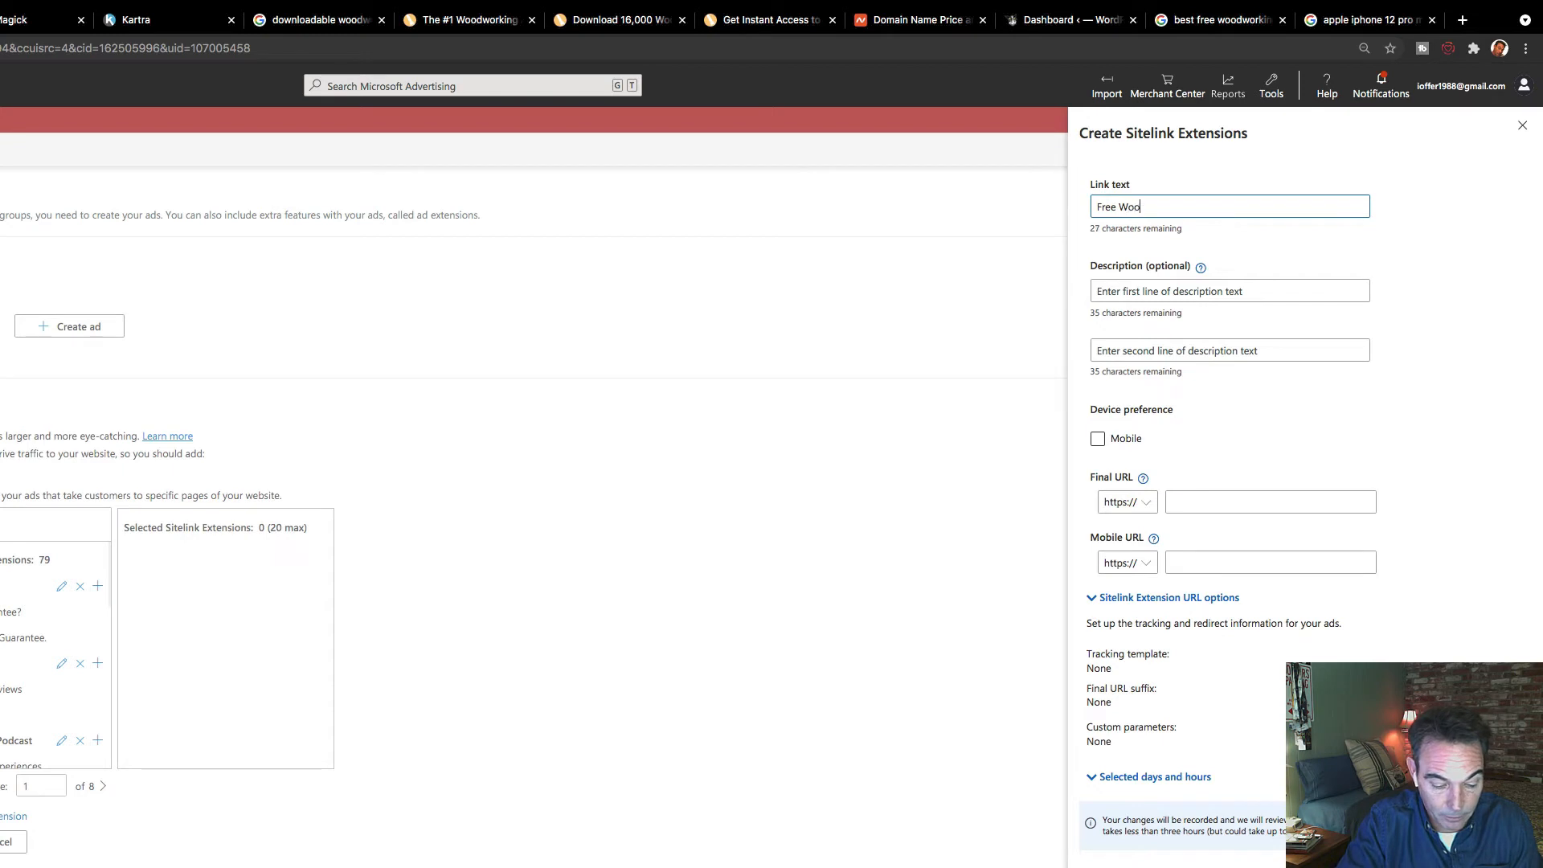
type("rdwo")
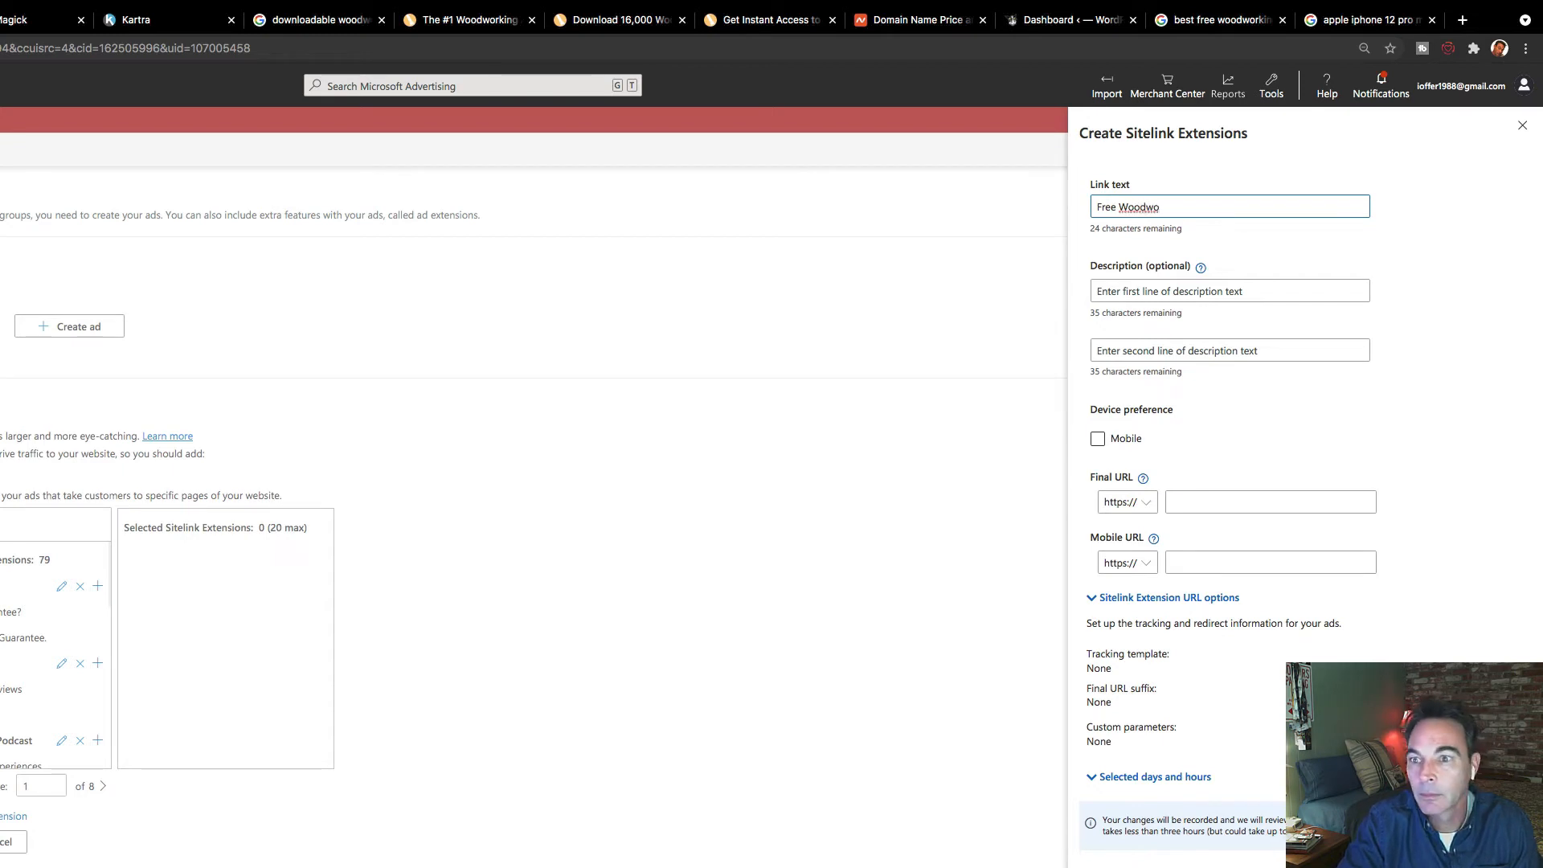
type("rking")
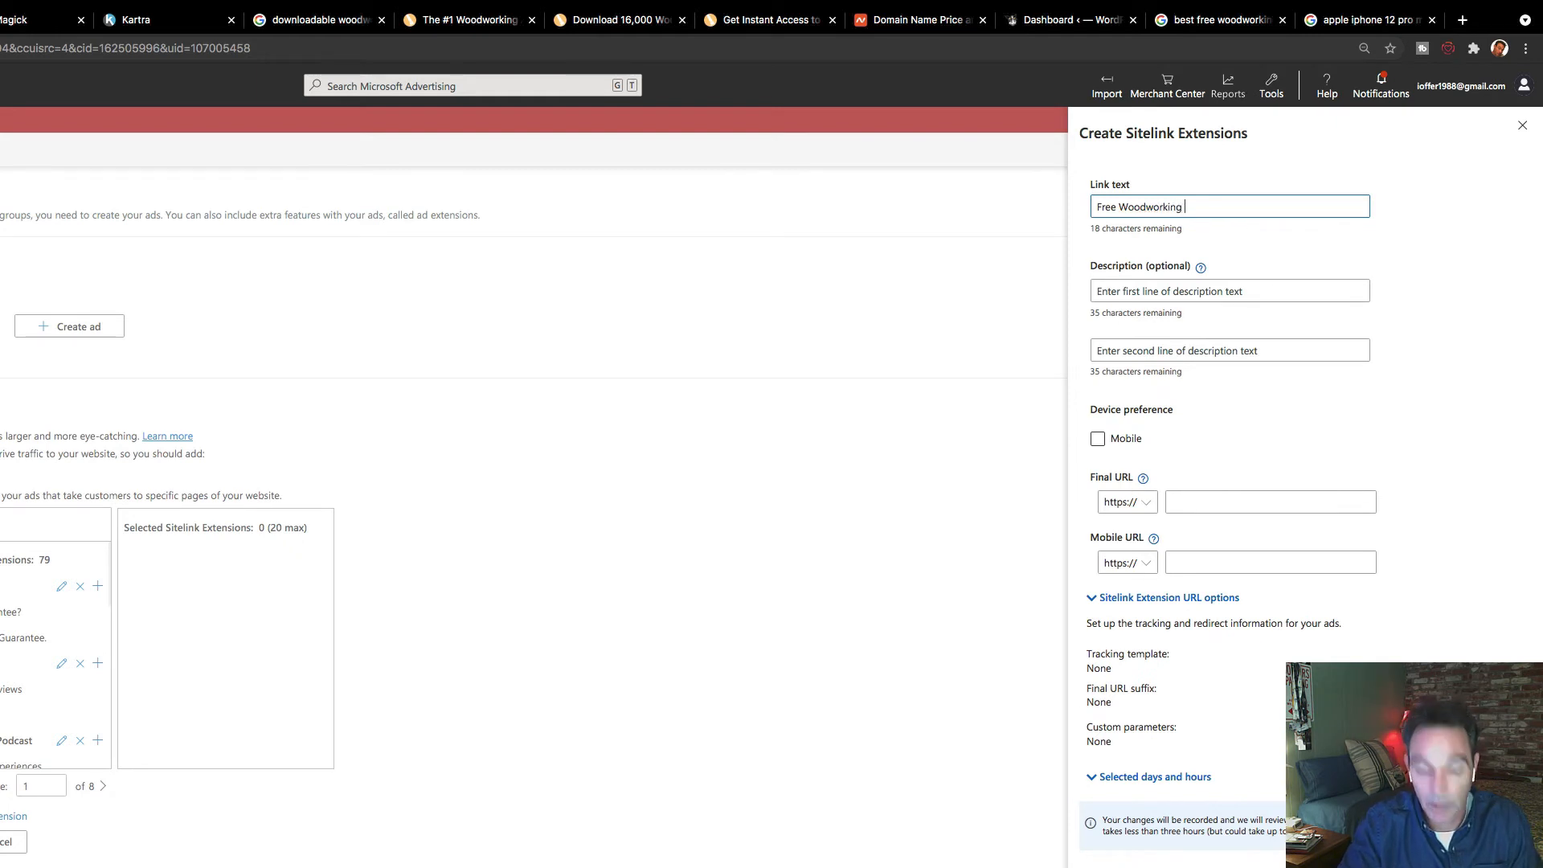
type(" Book")
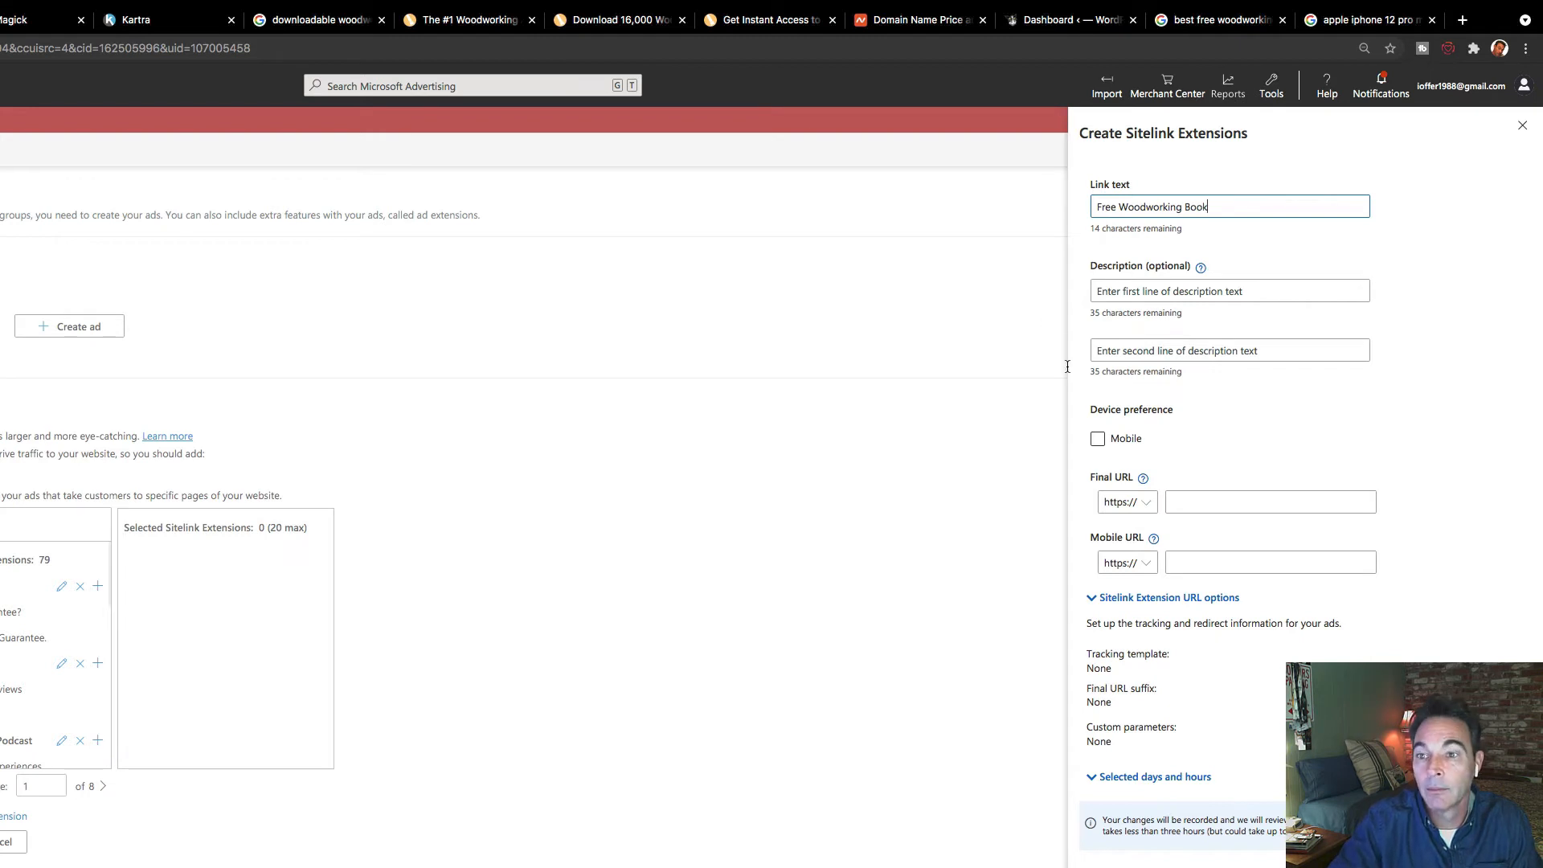
Set the first description line of the new sitelink to "The Art Of Woodworking".
left_click(1110, 297)
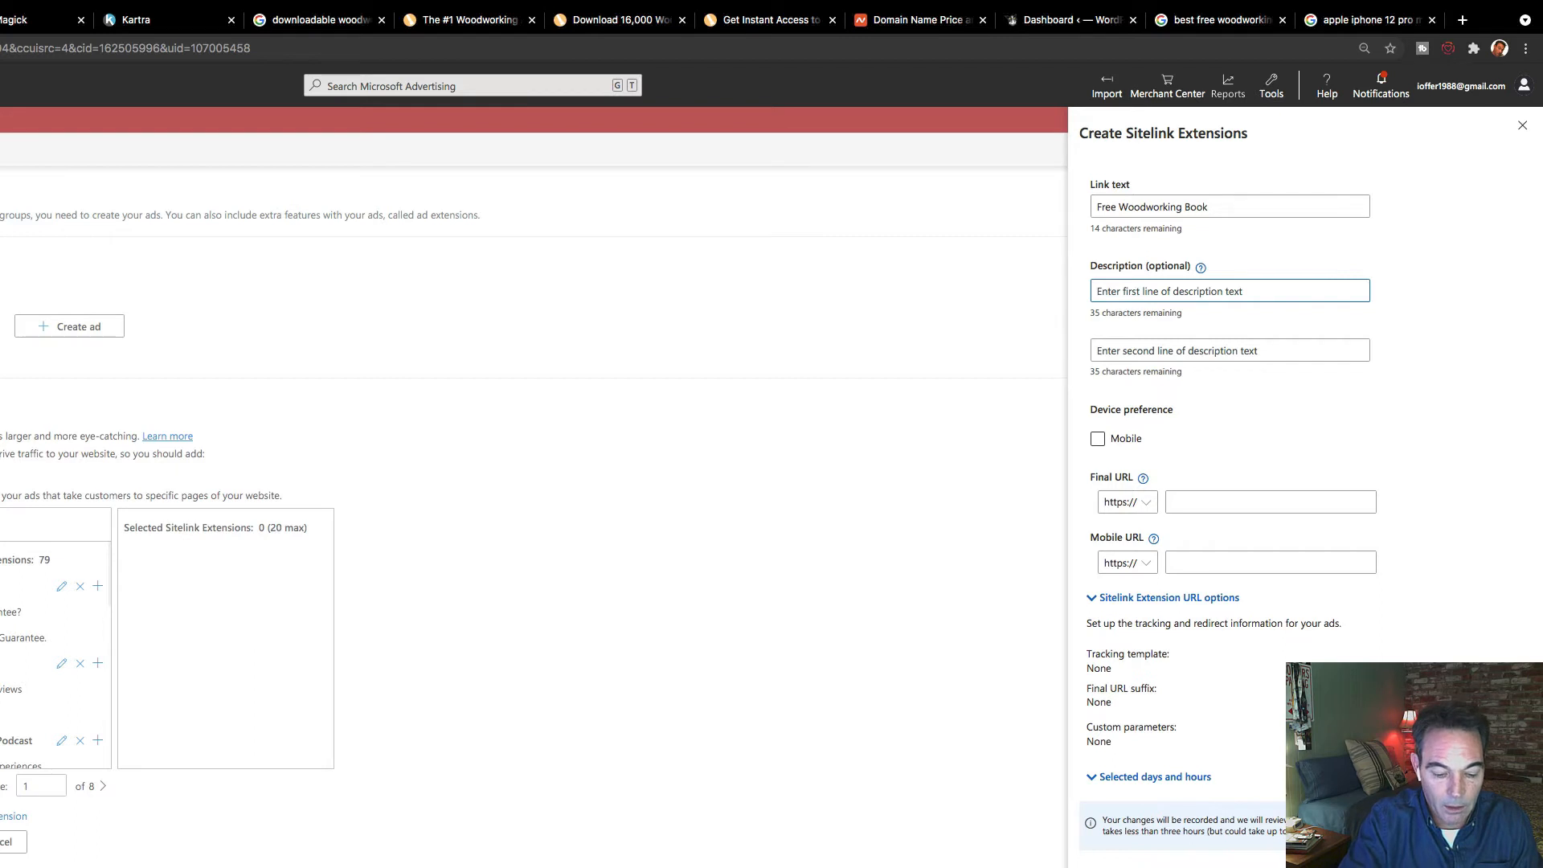
type("The Art")
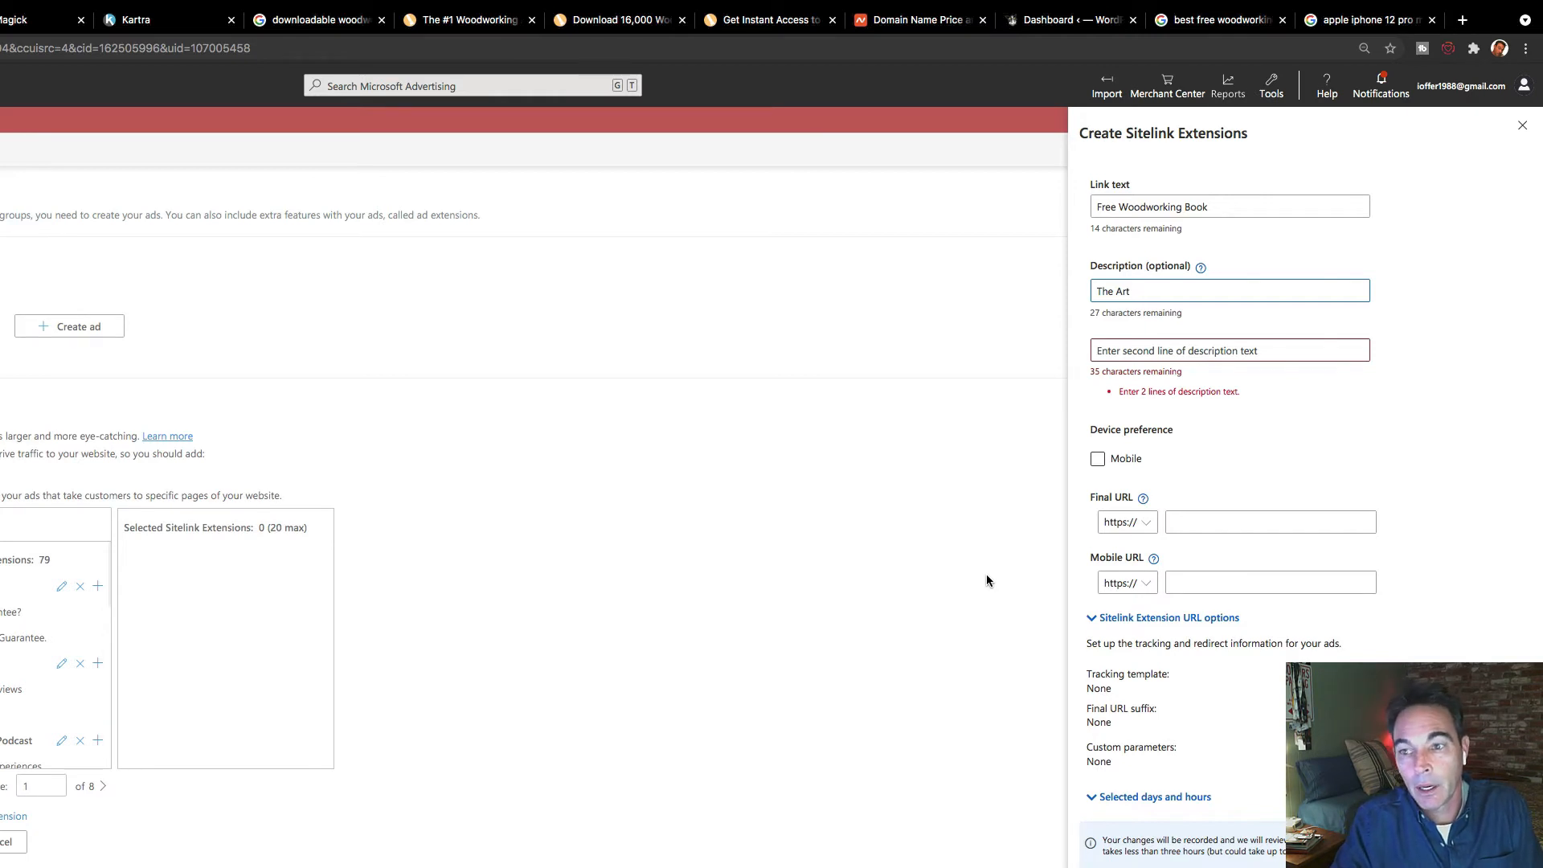
type("Of ")
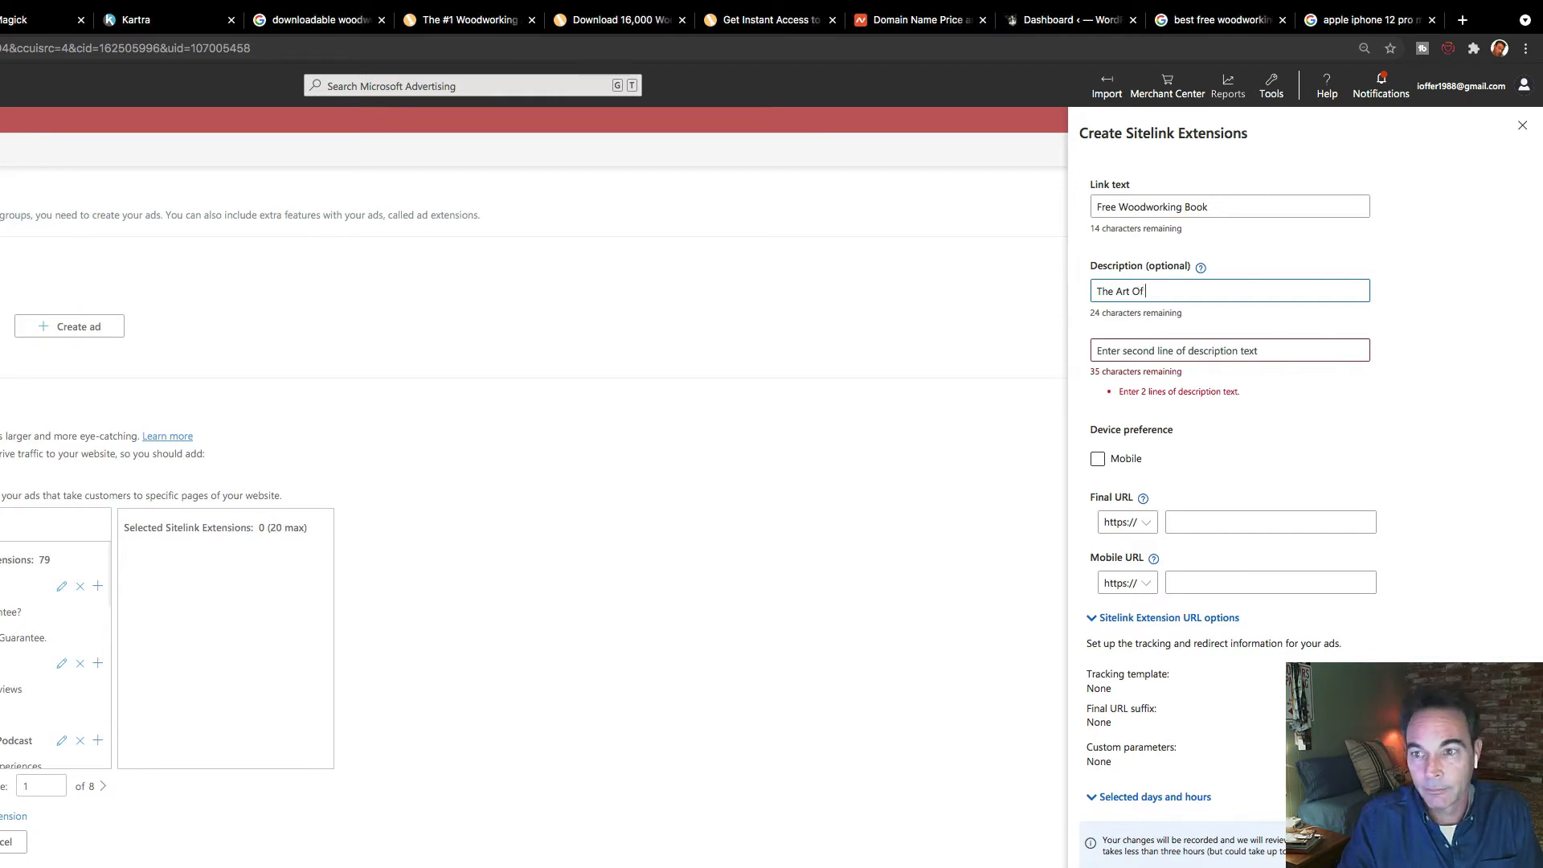
type("Wo")
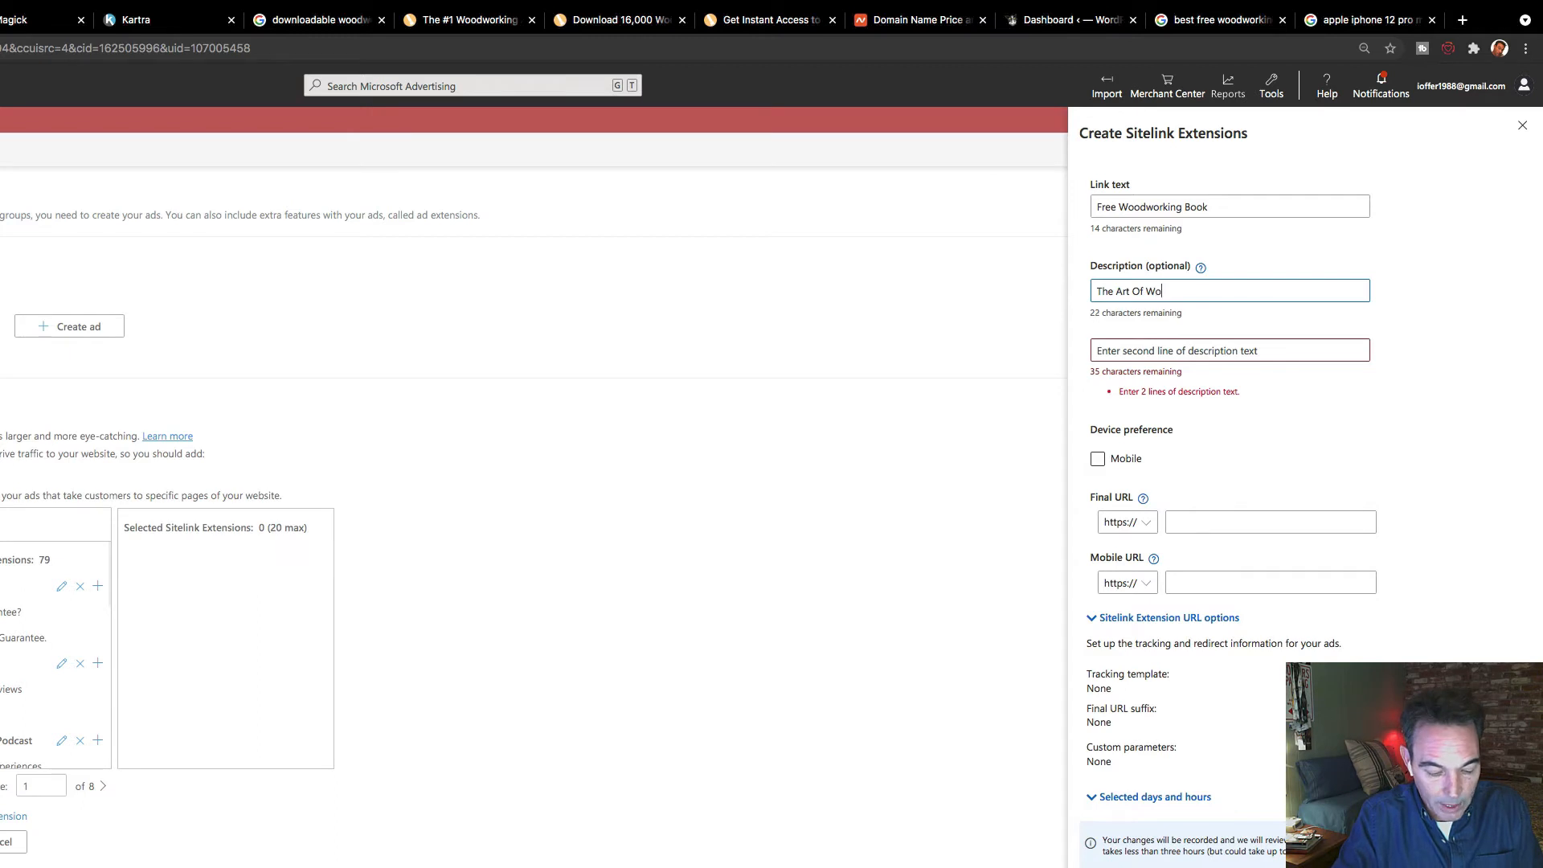
type("odworking")
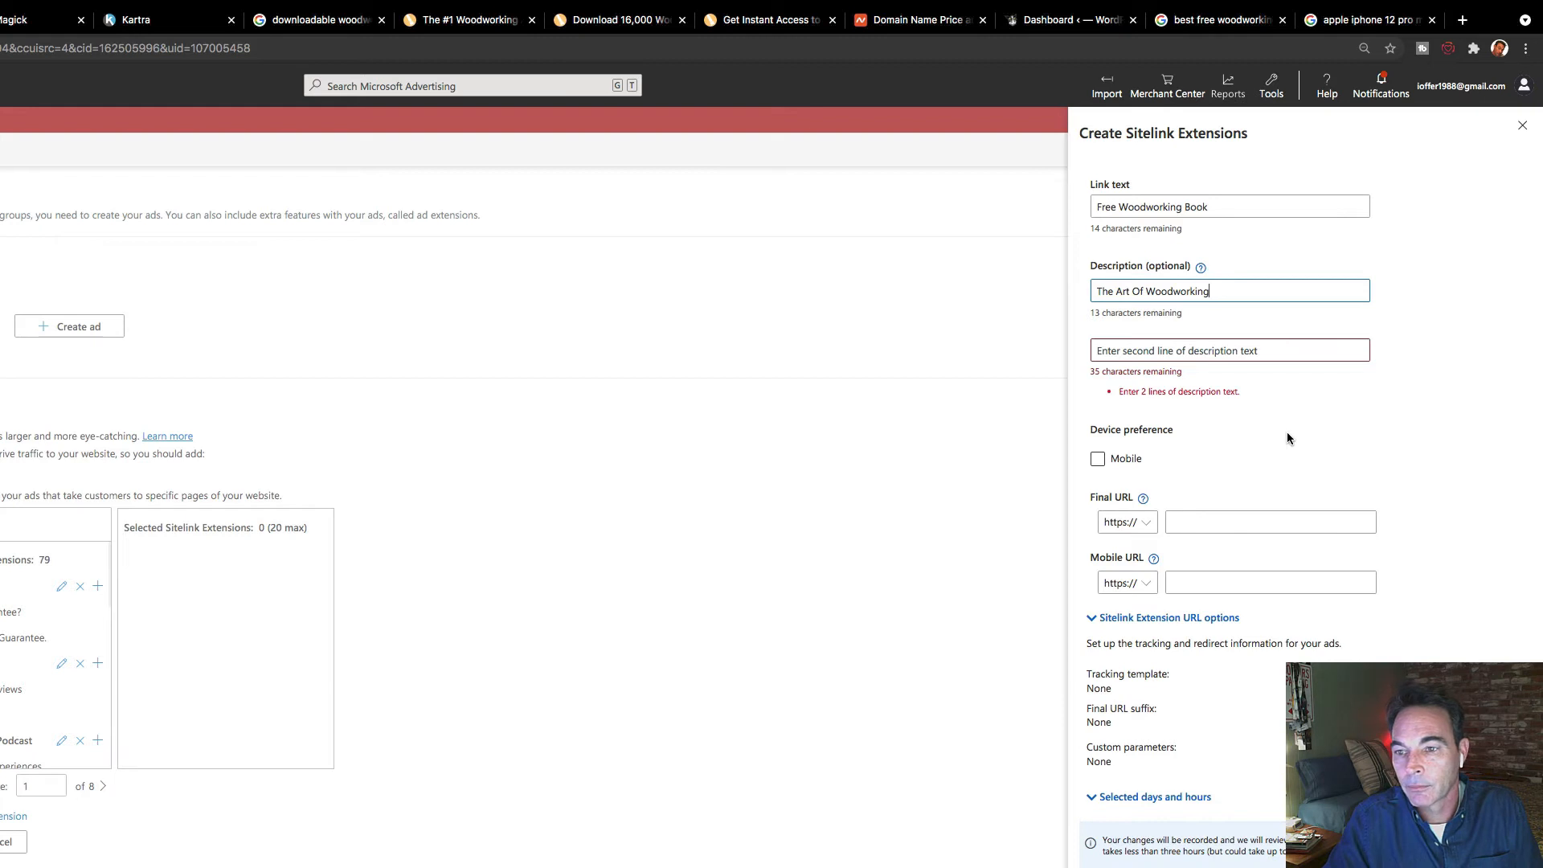
Set the second description line of the new sitelink to "Download Here!".
left_click(1239, 358)
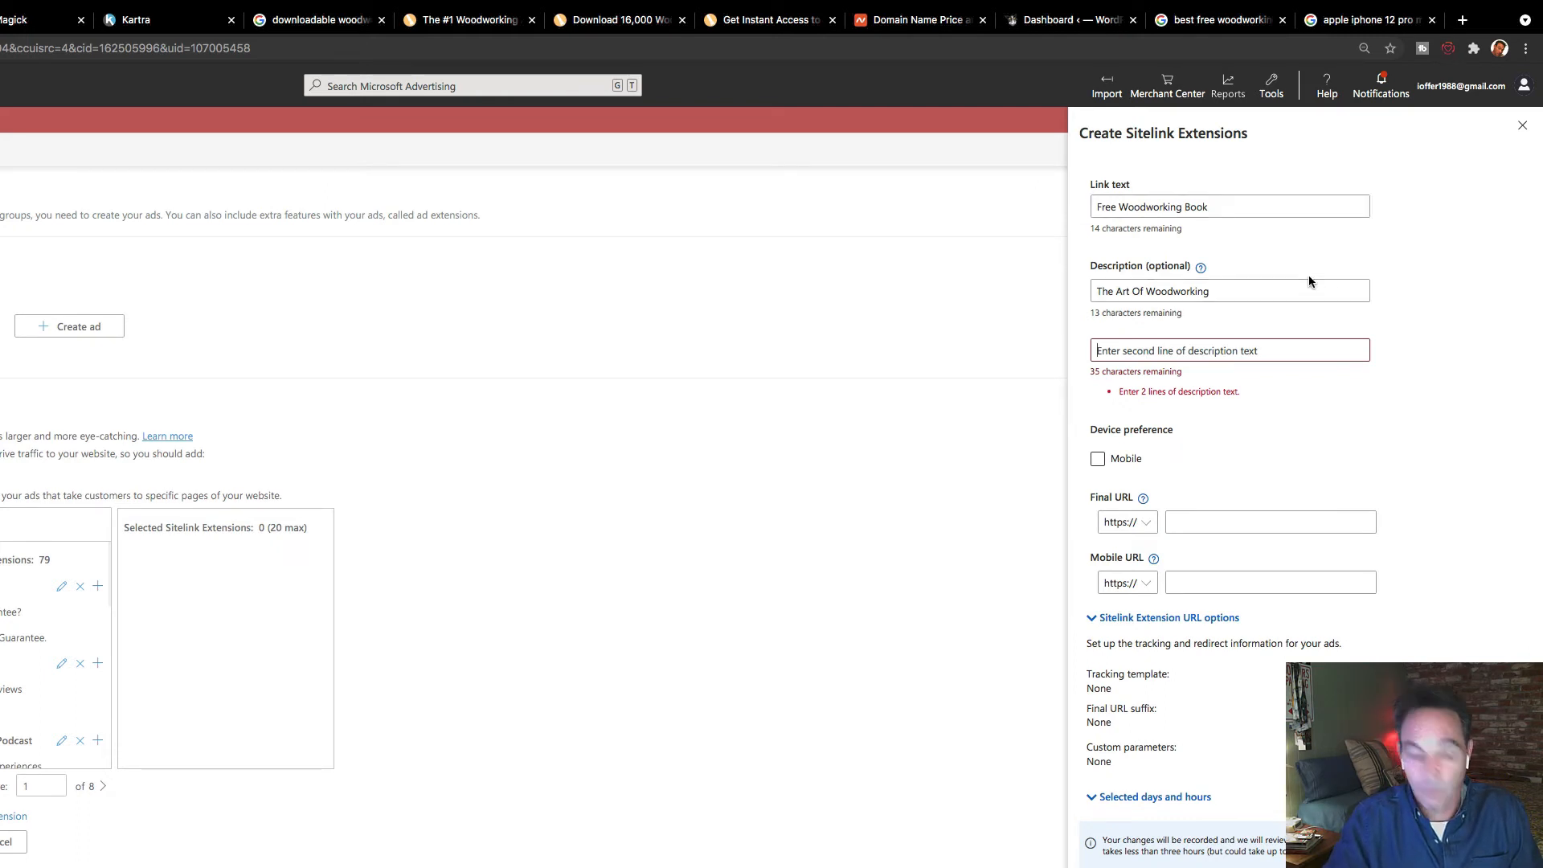
type("Download")
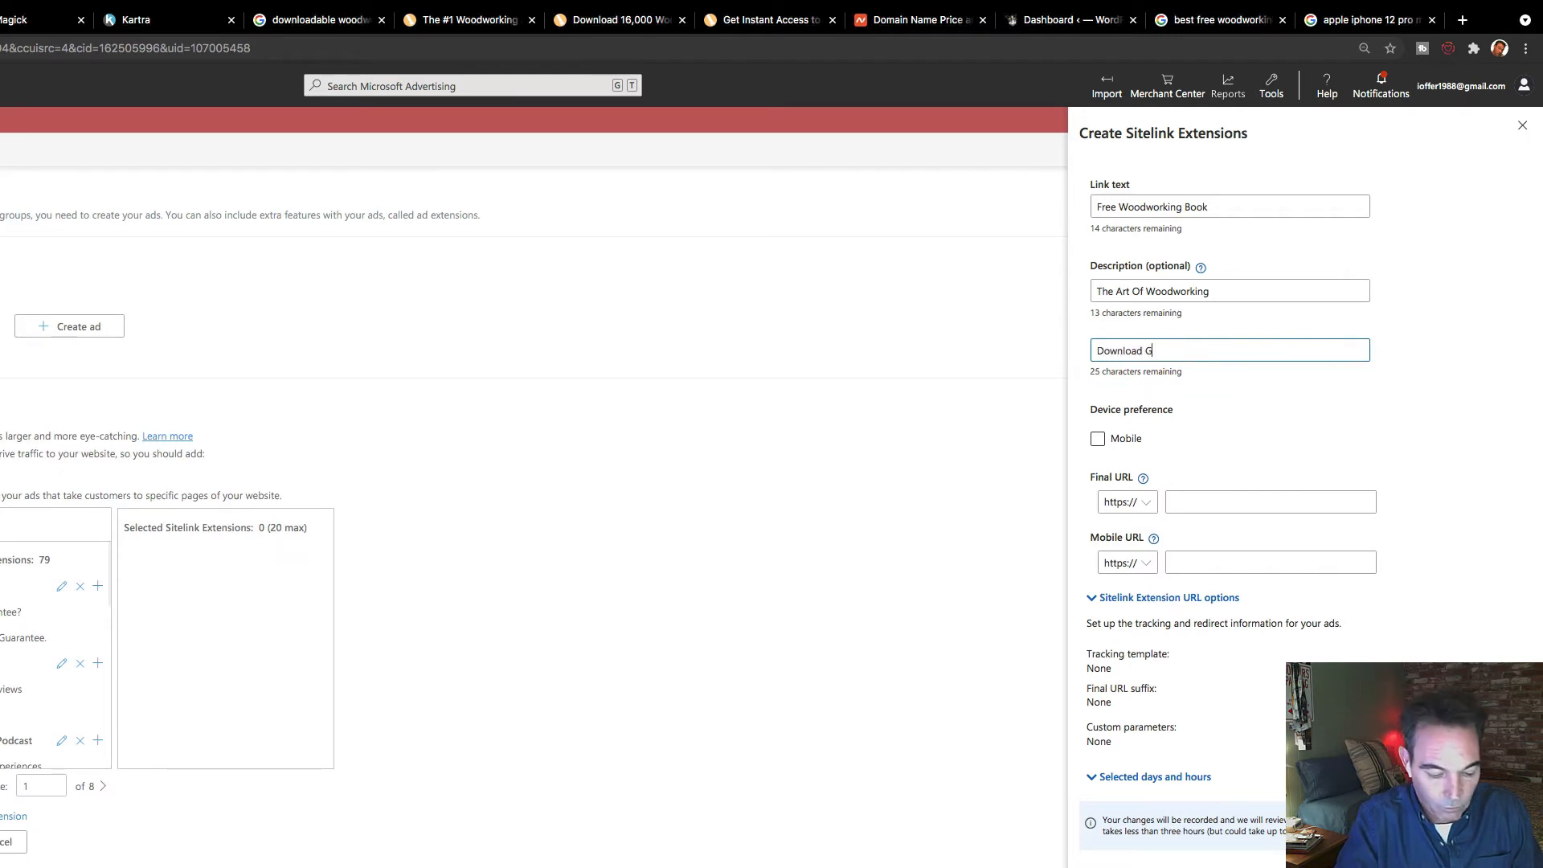
type(" H")
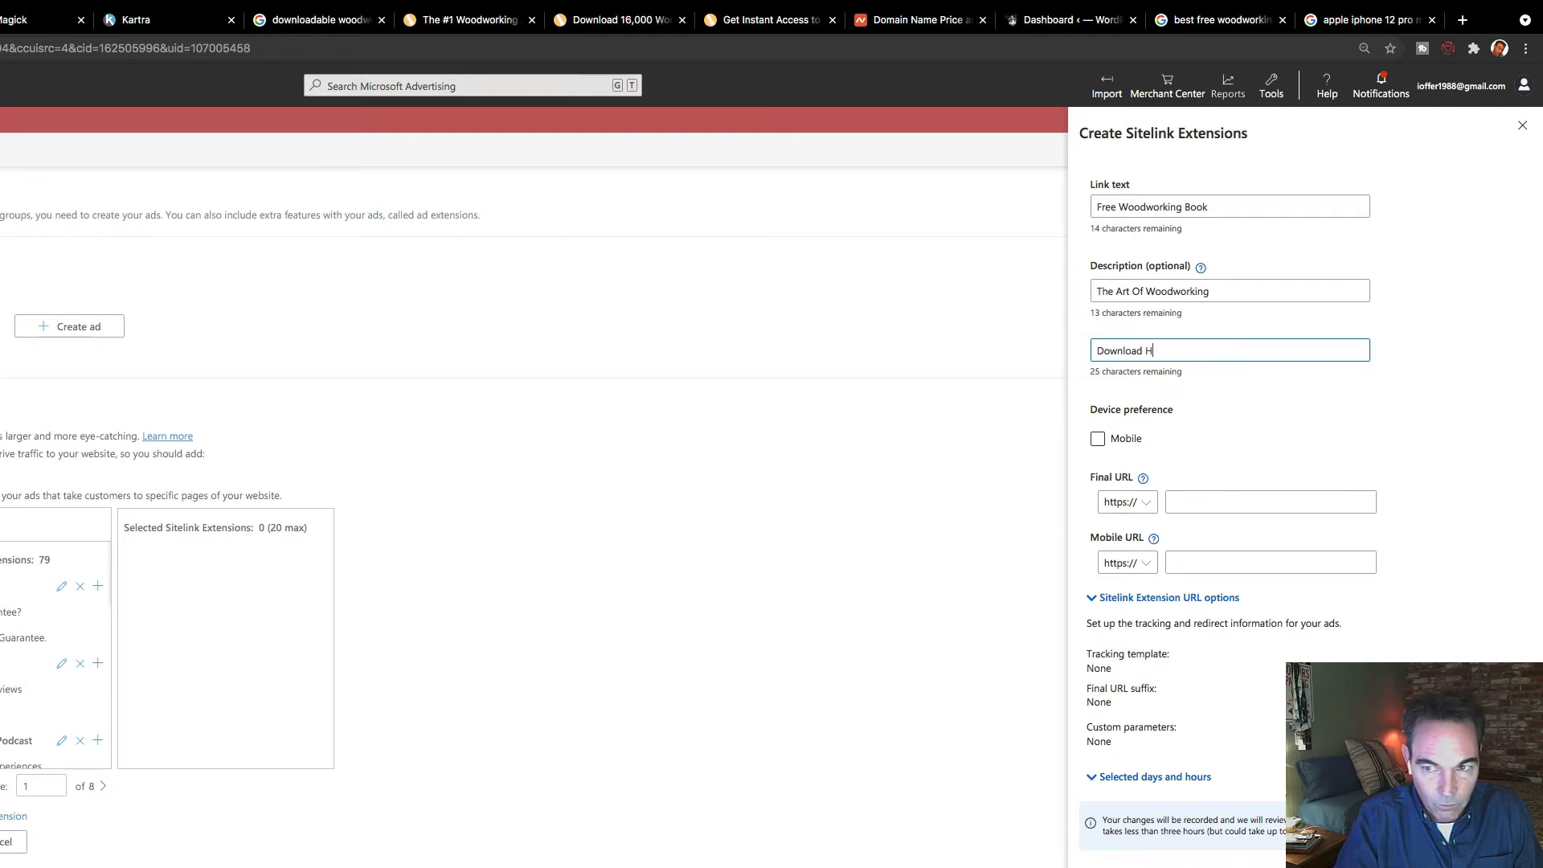
type("ee")
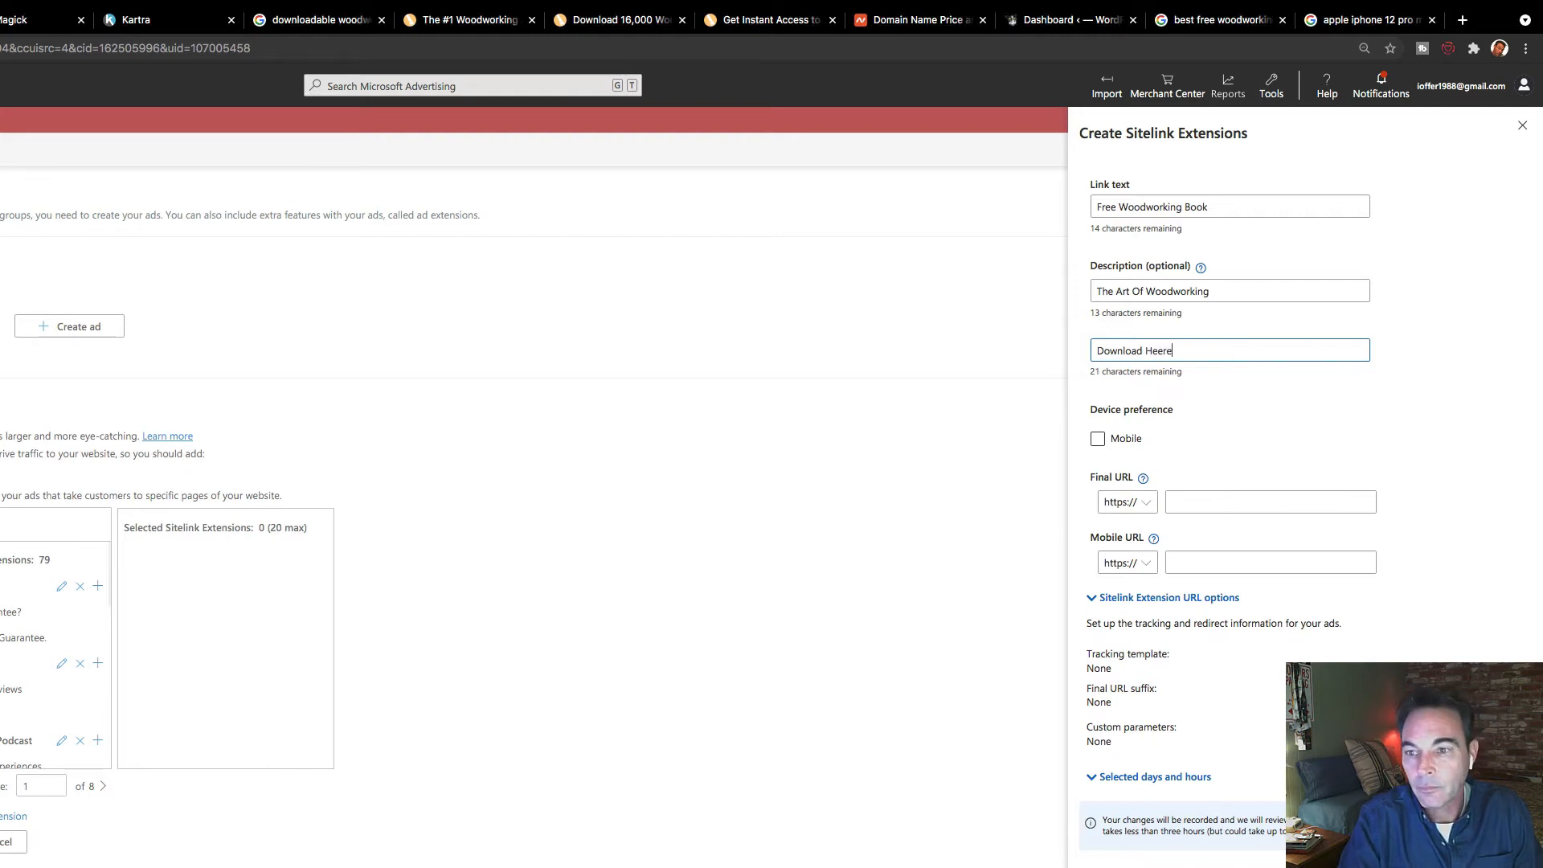
key("BackSpace")
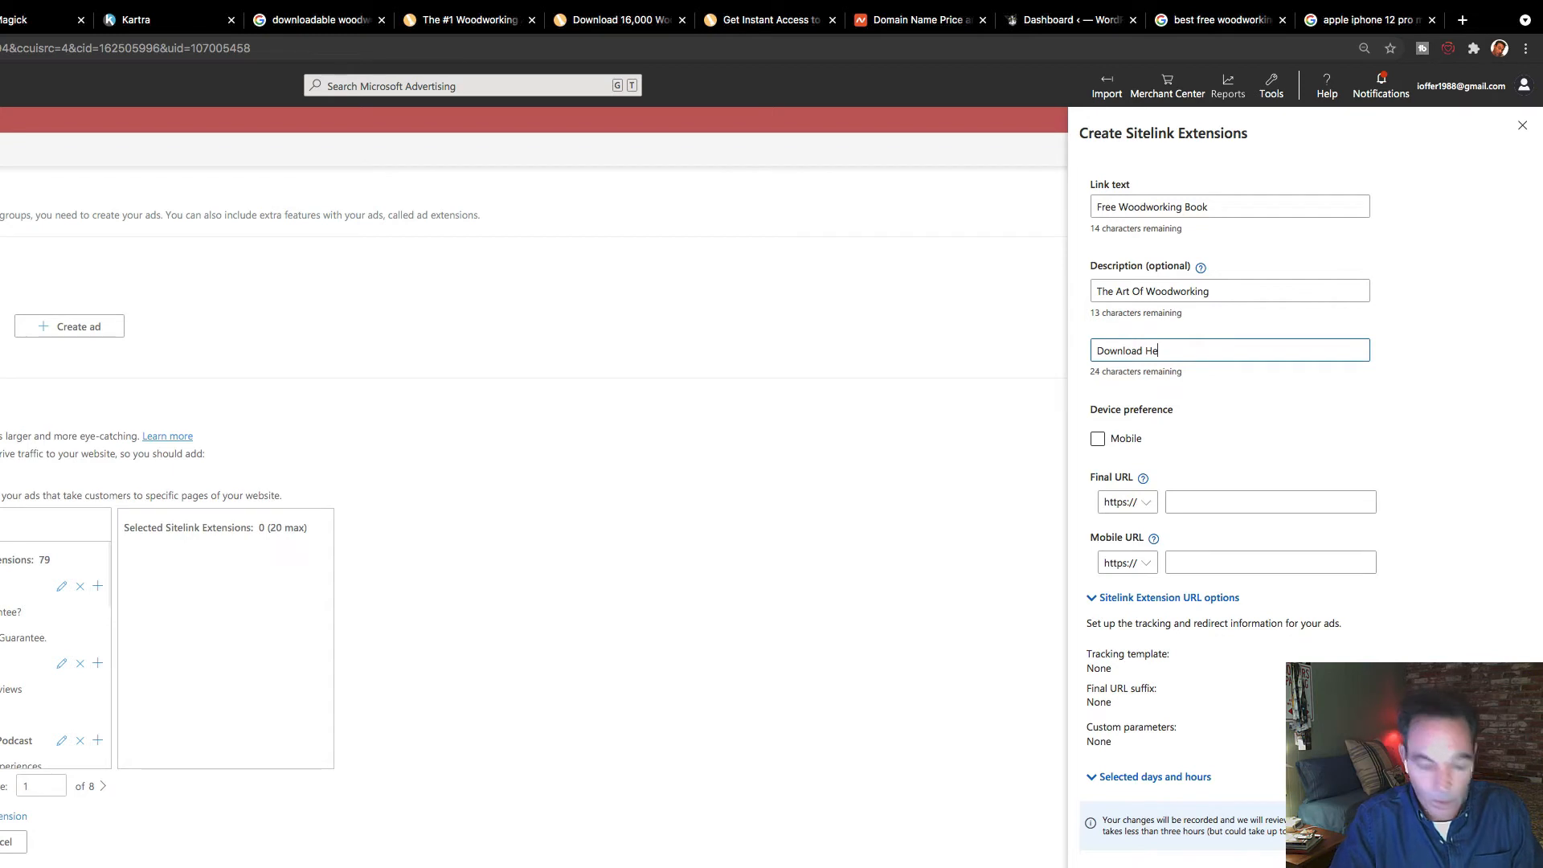
type("re!")
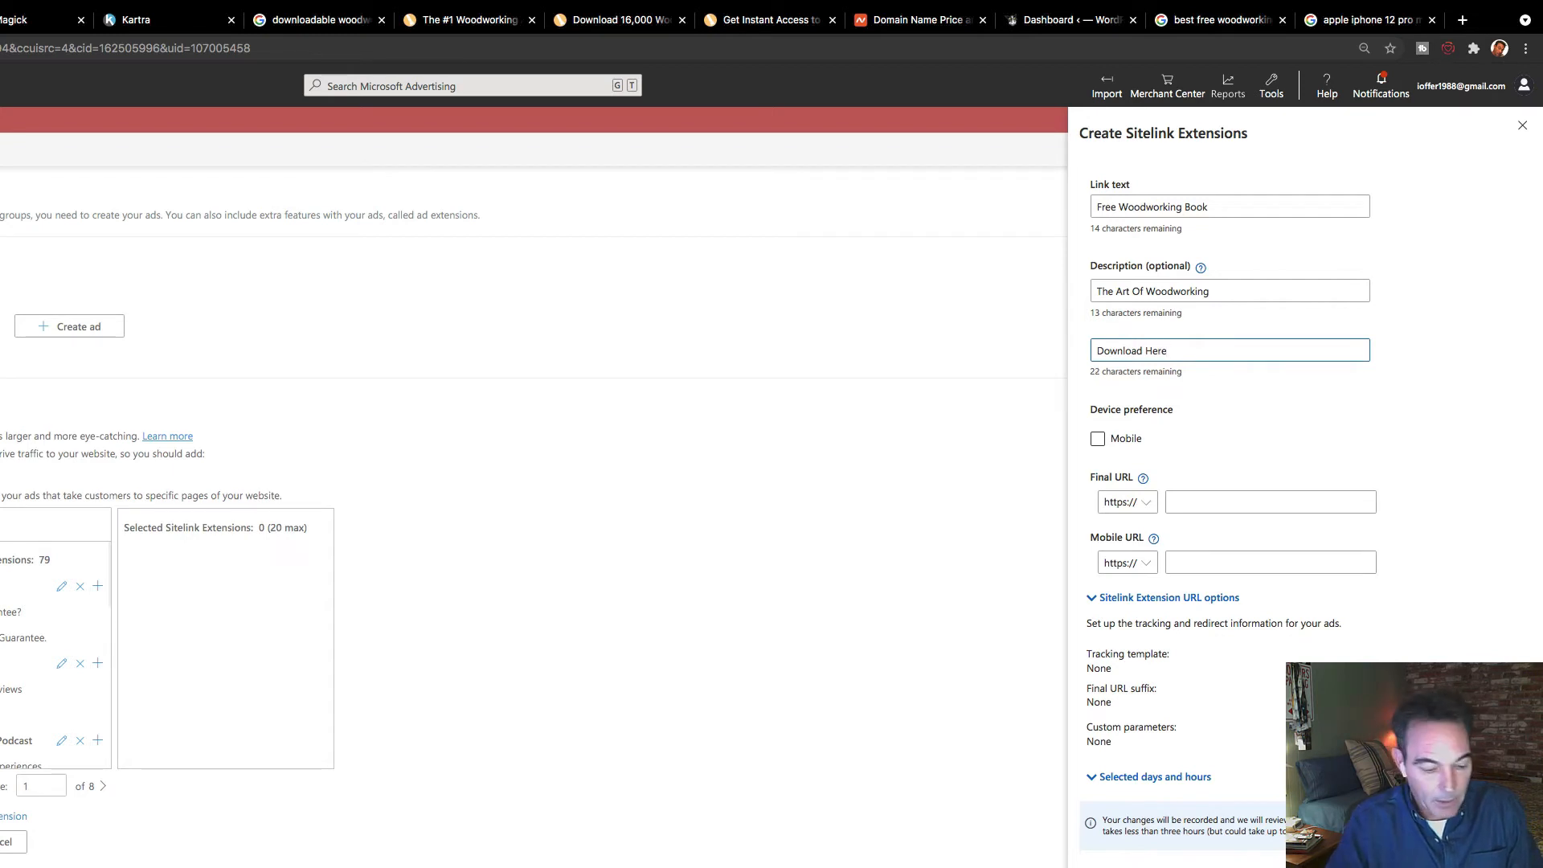
Copy the web address of the Ted's Woodworking page offering 50 free plans, tedwoodplans.com/free-plans/?a=XXX&tid=track, for the sitelink's final URL.
left_click(1226, 503)
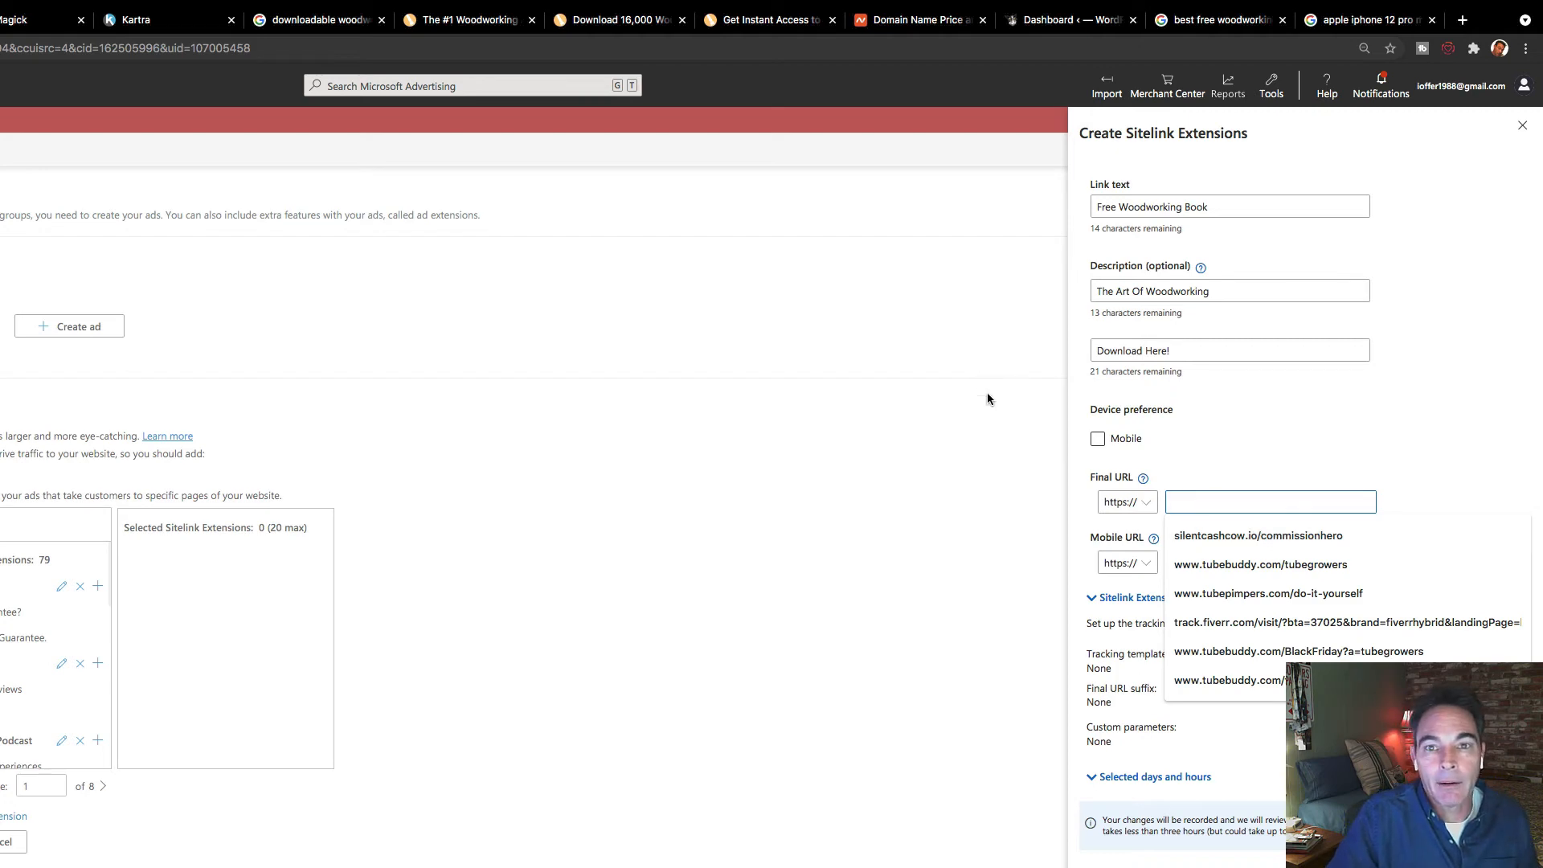
left_click(760, 20)
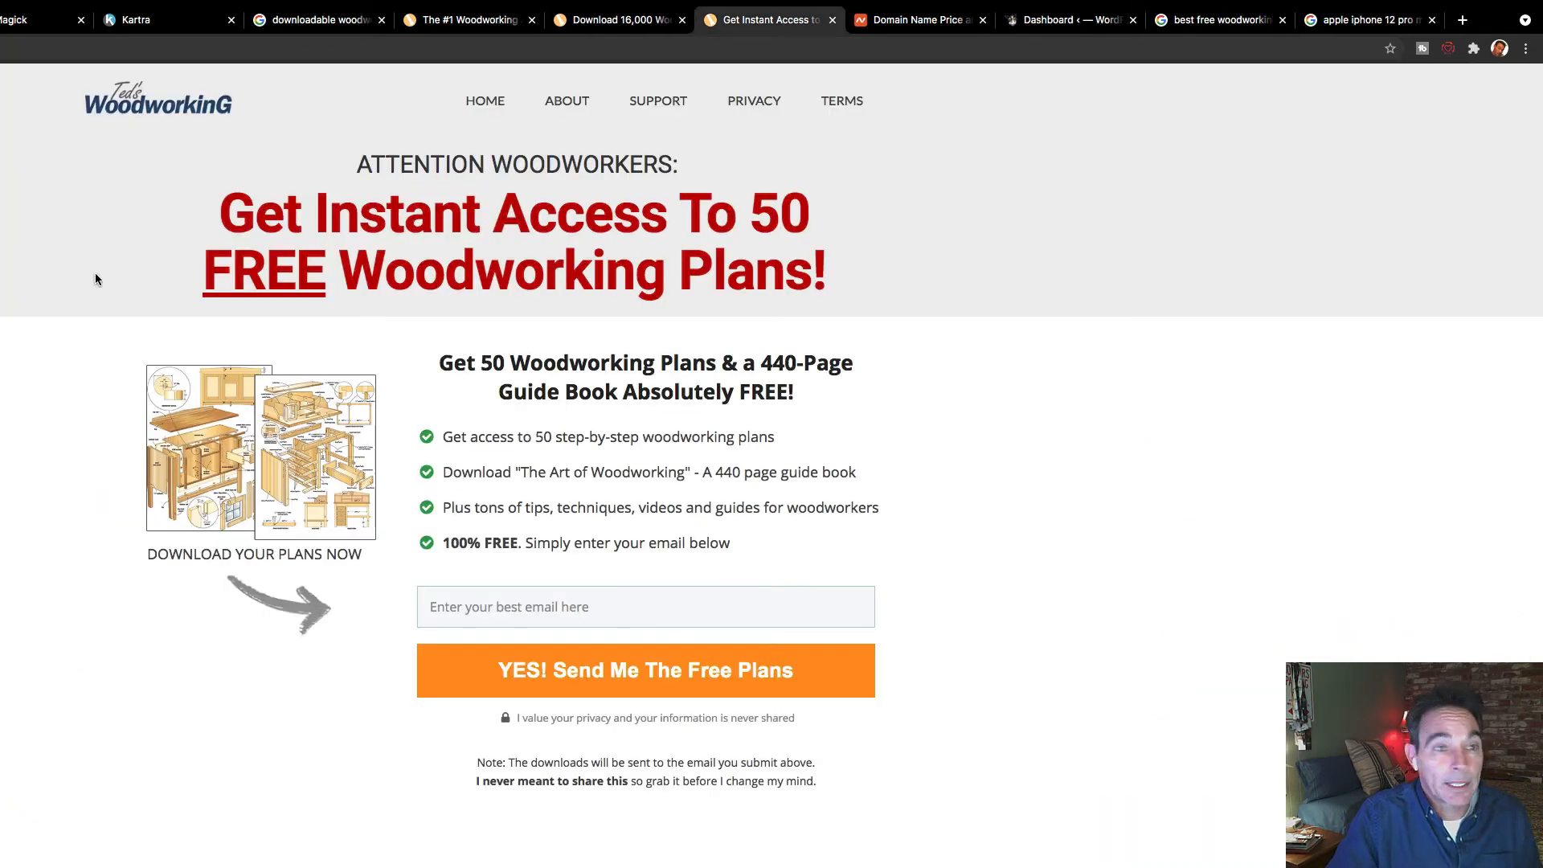
left_click(364, 51)
right_click(363, 50)
key("super+c")
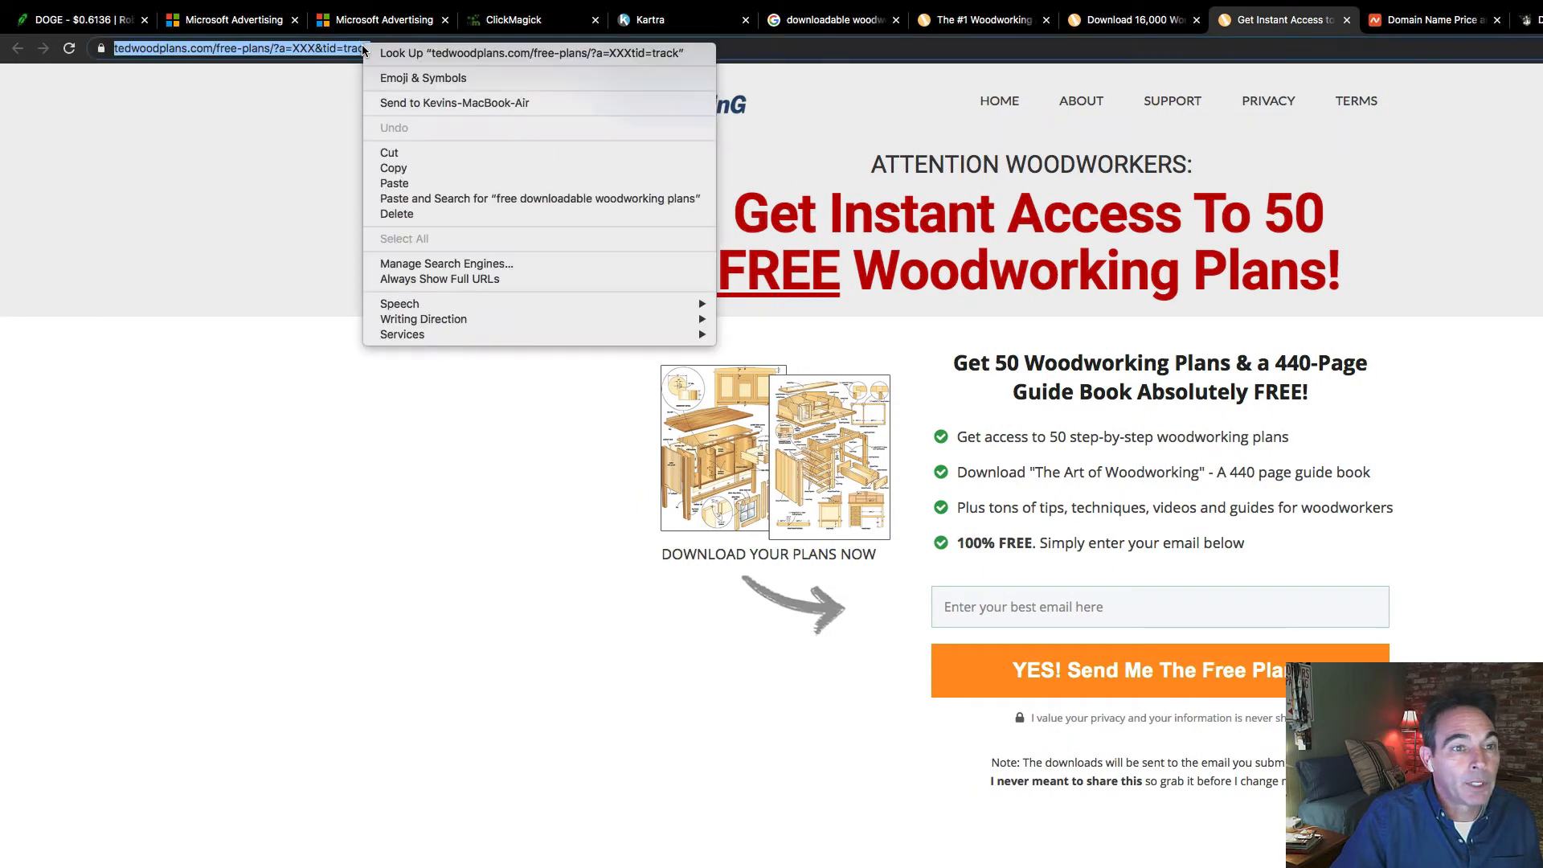
left_click(393, 168)
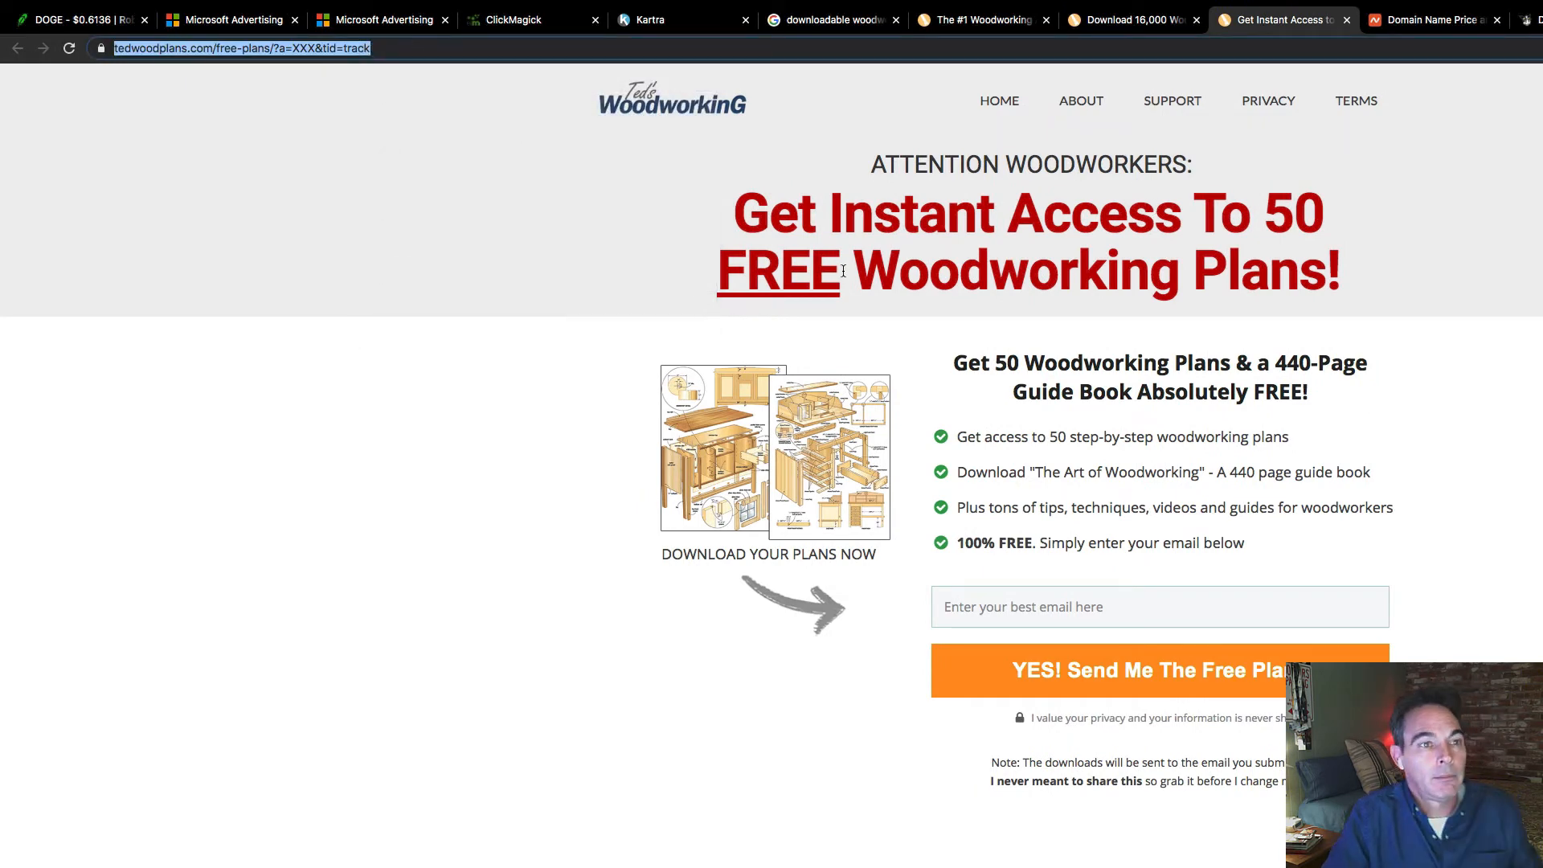
Paste tedwoodplans.com/free-plans/?a=XXX&tid=track as the new sitelink's final URL and try to save the sitelink.
left_click(269, 20)
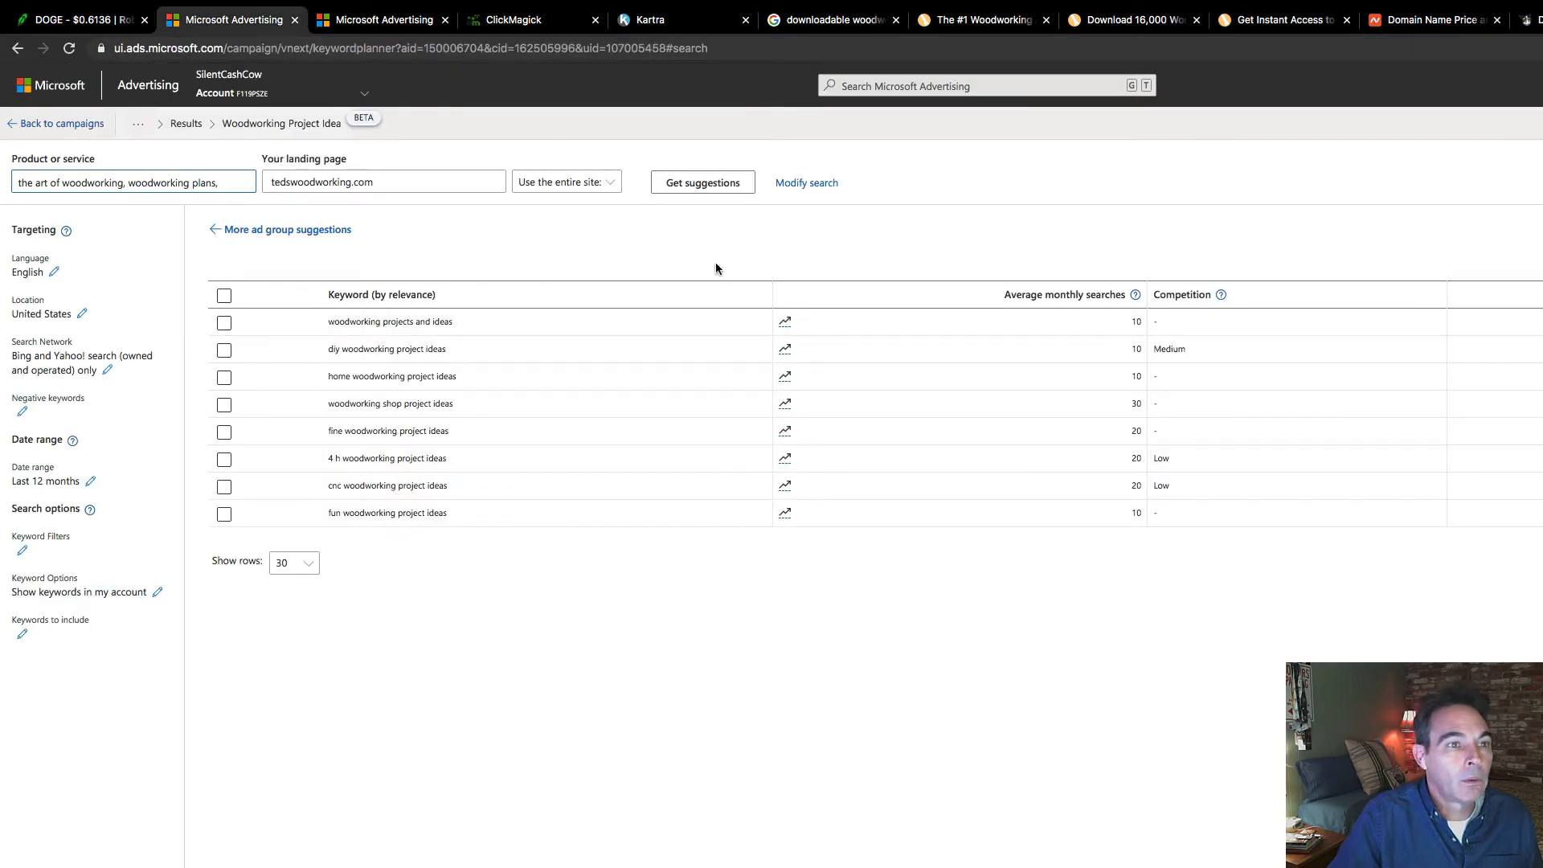
left_click(406, 21)
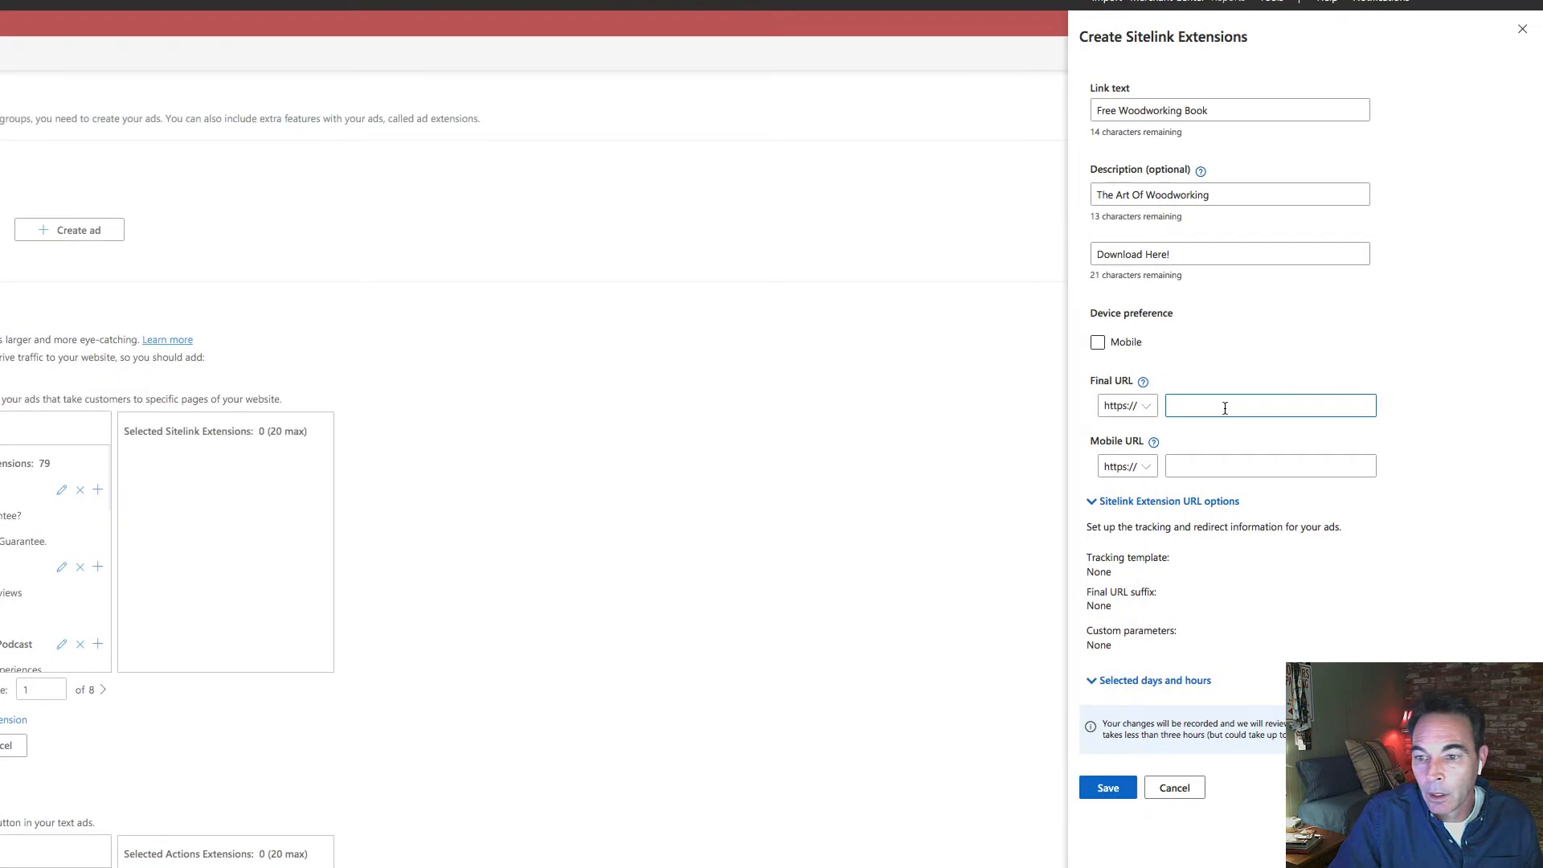
right_click(1226, 406)
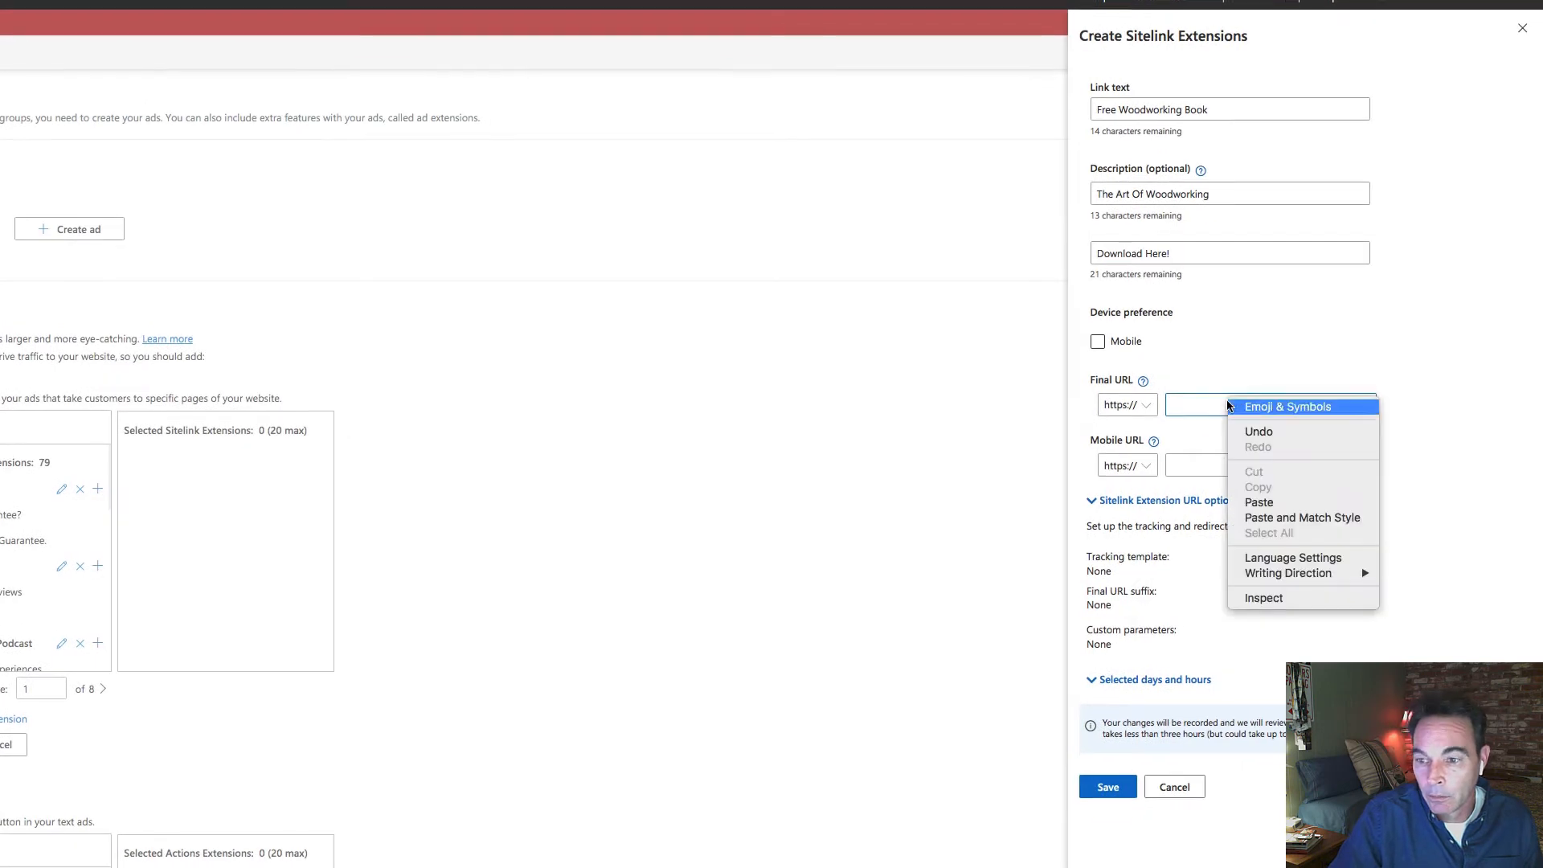
left_click(1255, 499)
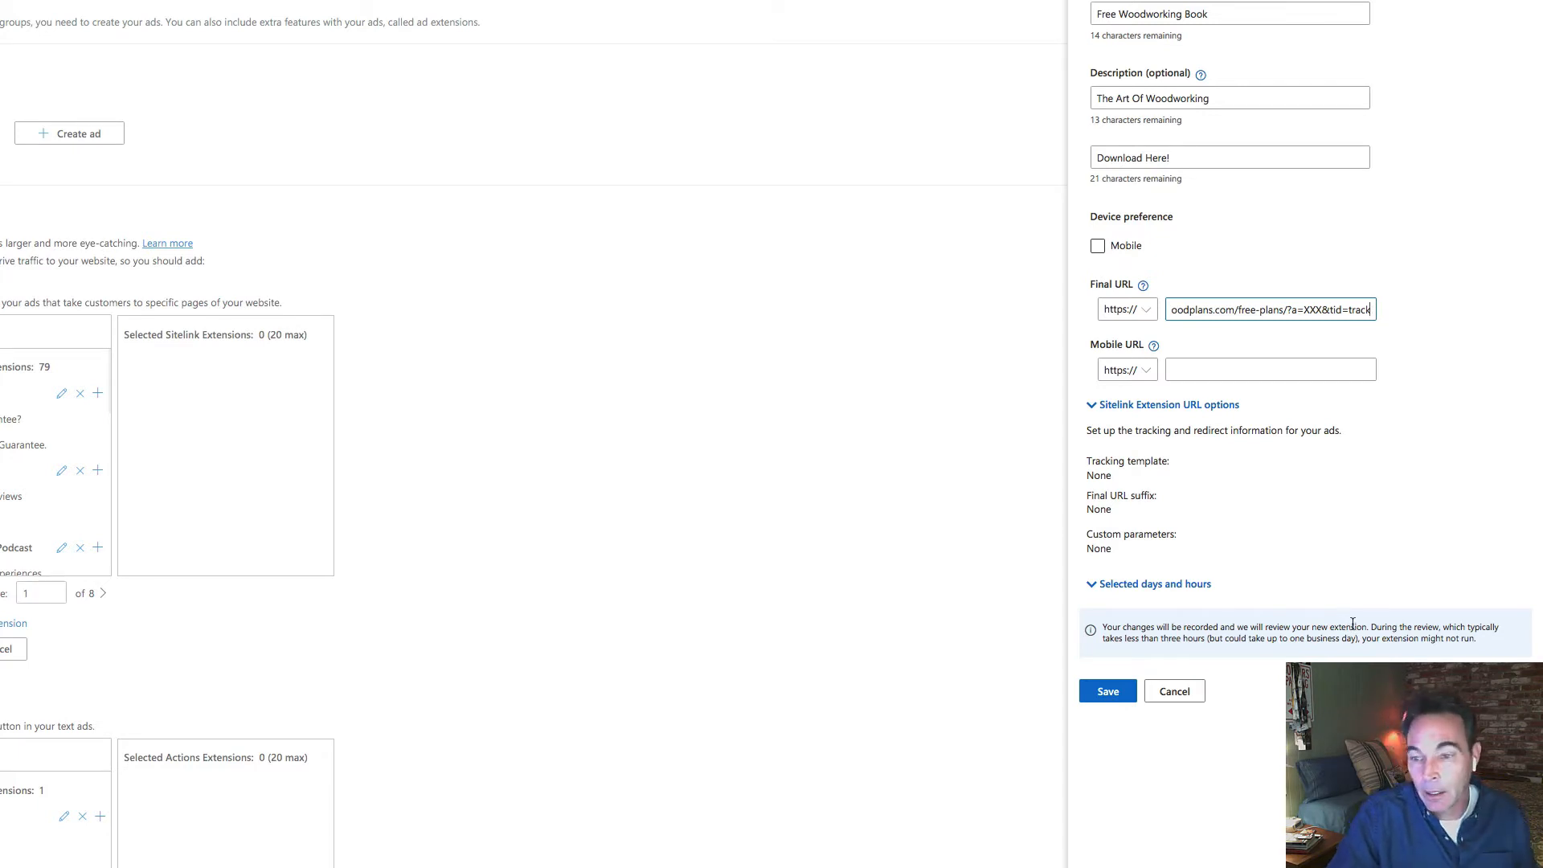
left_click(1105, 699)
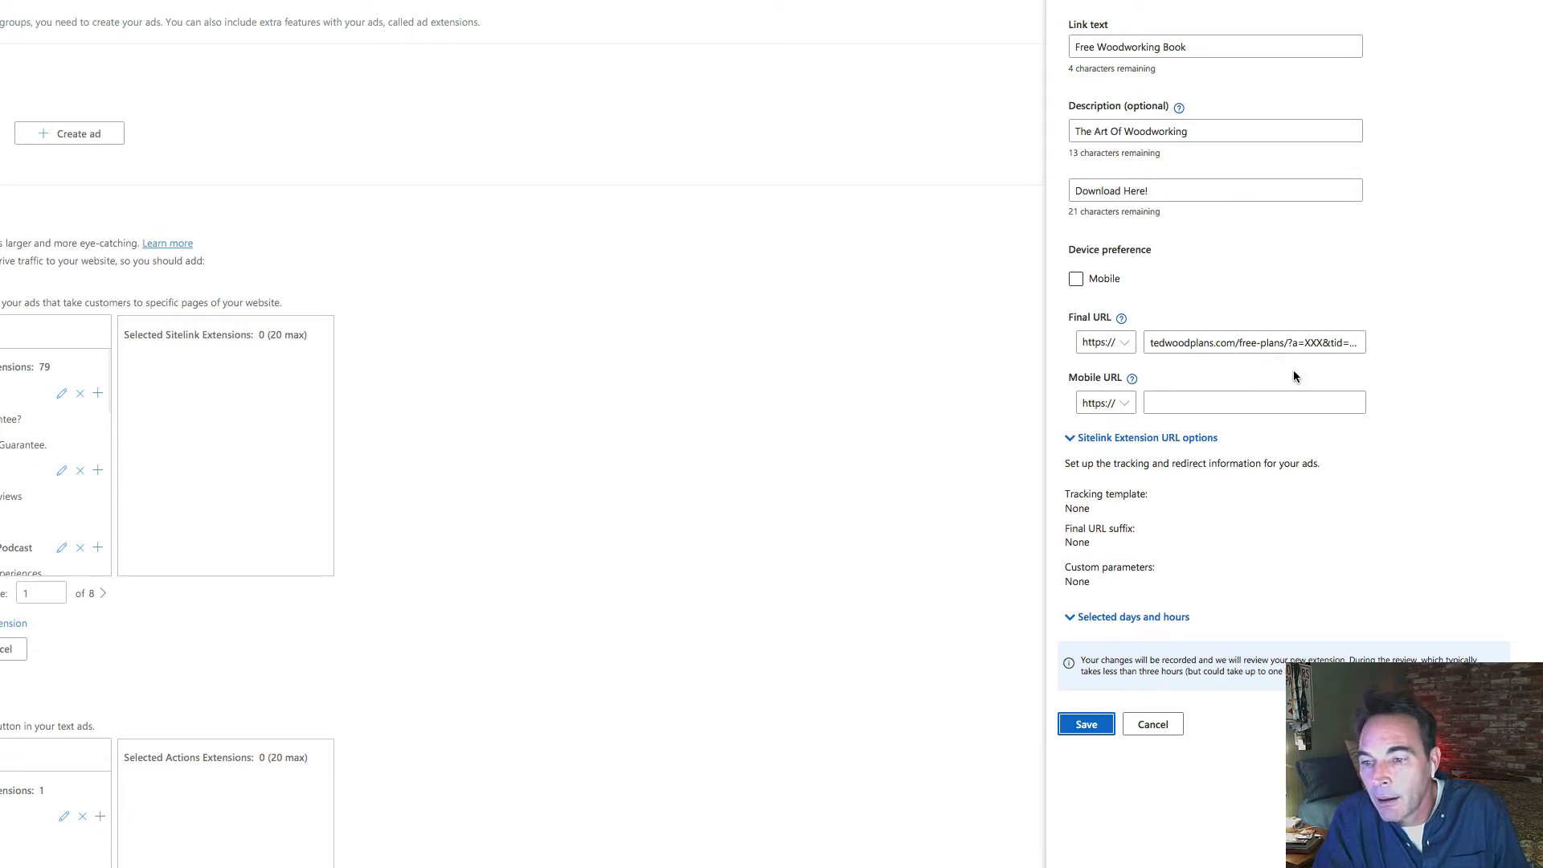
Shorten the sitelink's final URL to tedwoodplans.com/free-plans and try to save it again.
scroll(1294, 378, "up", 1)
left_click_drag(1292, 441, 1409, 444)
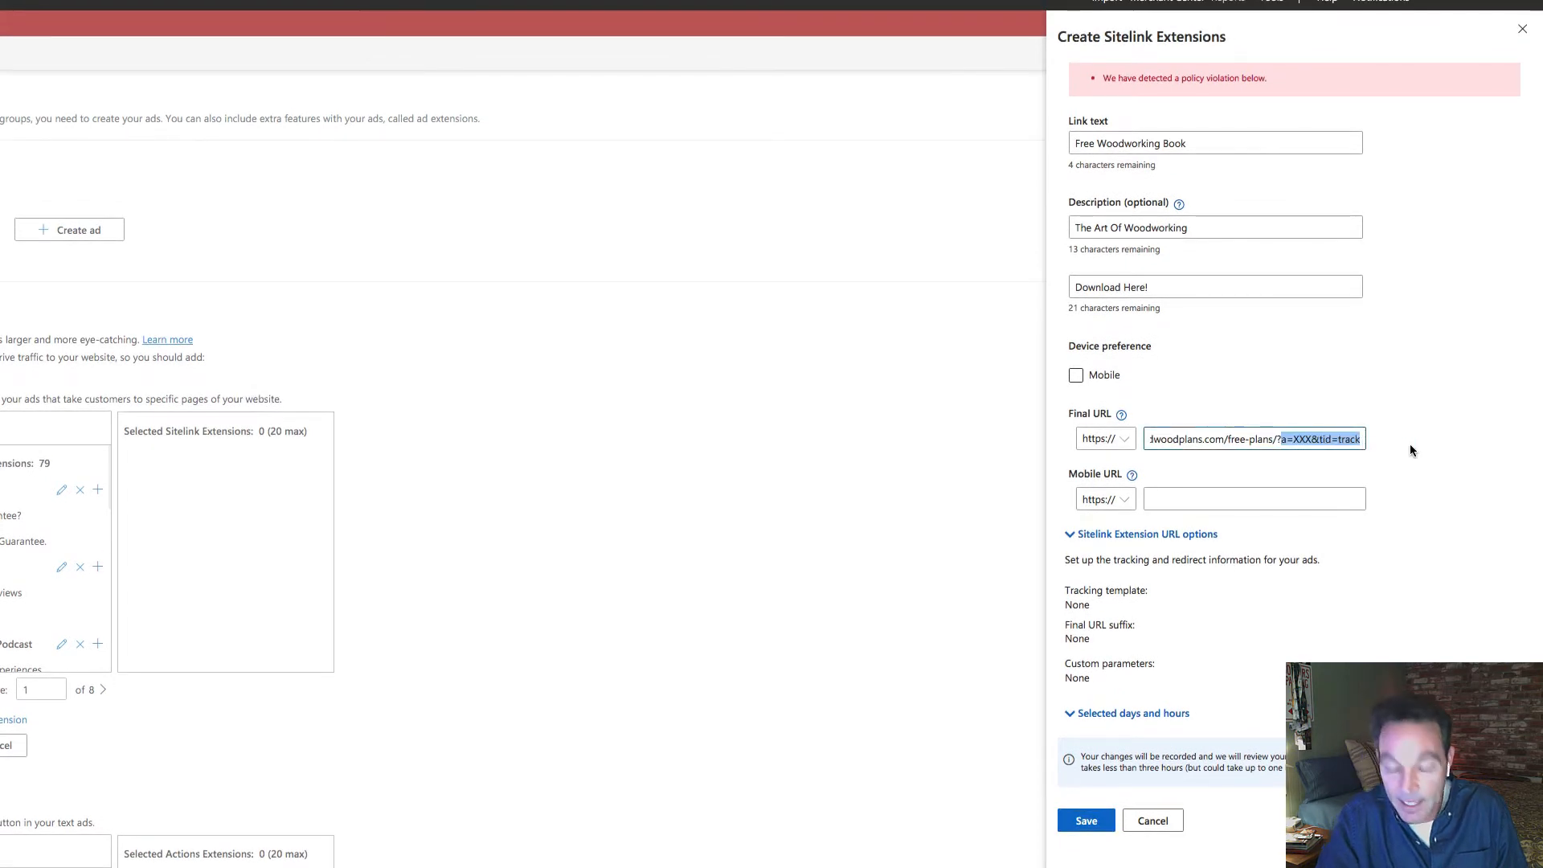
key("BackSpace")
key("BackSpace")
key("BackSpace")
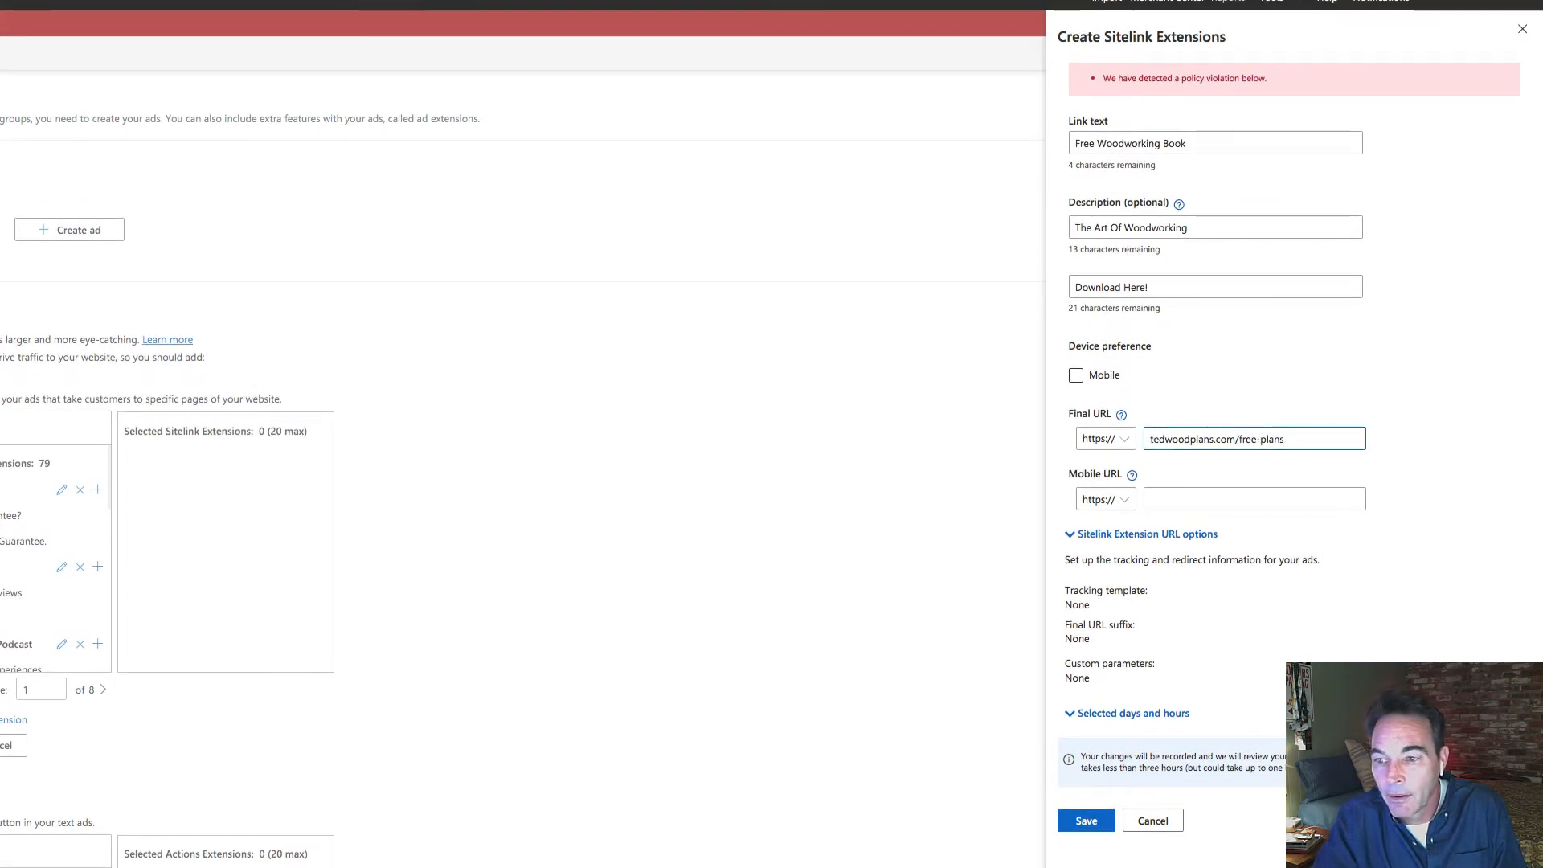
scroll(1125, 635, "down", 2)
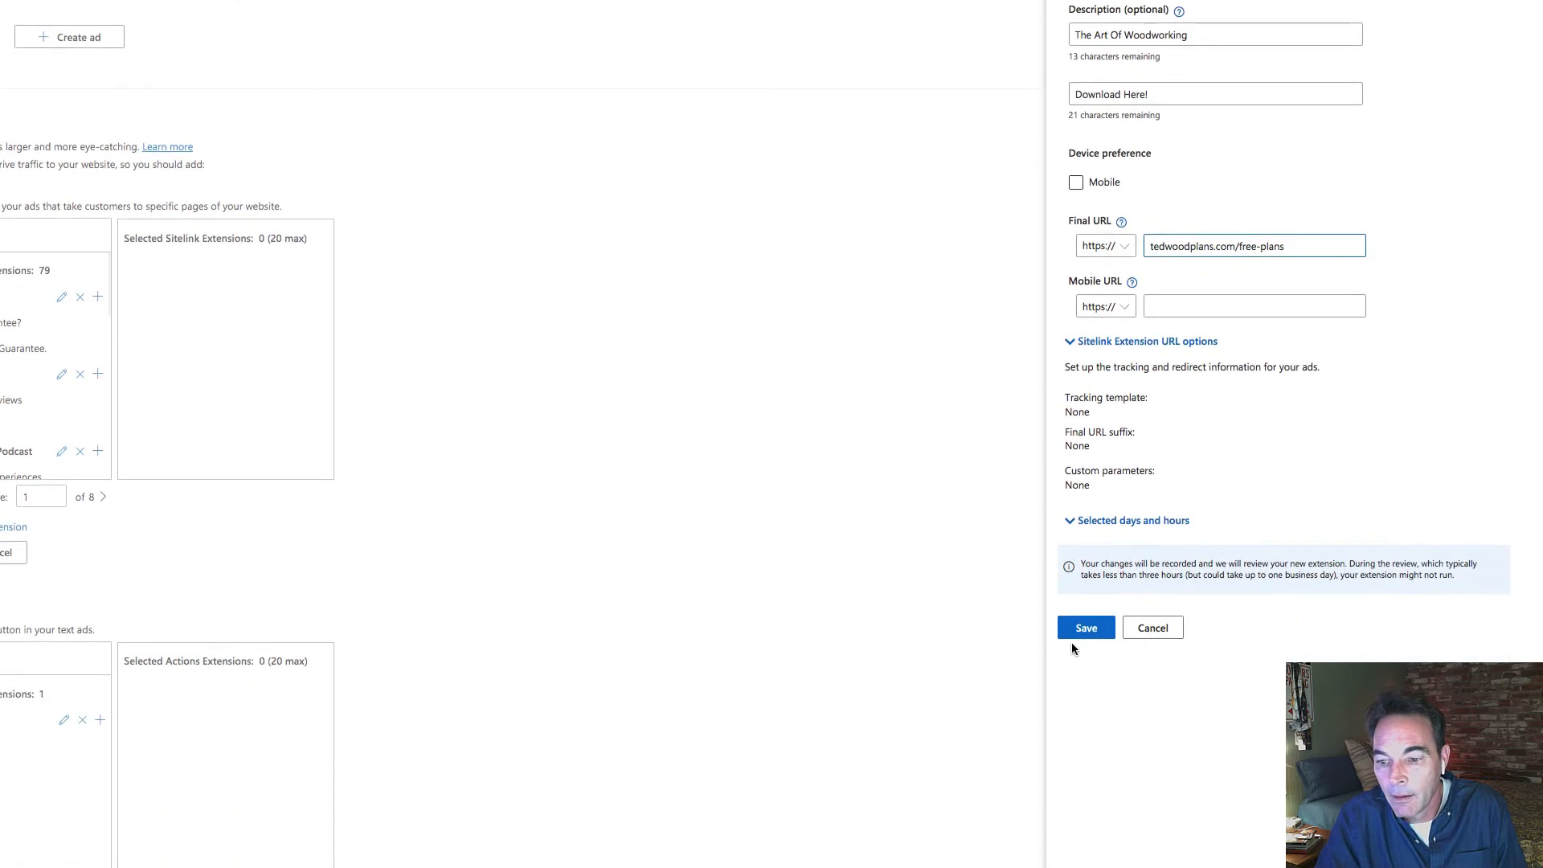
left_click(1078, 634)
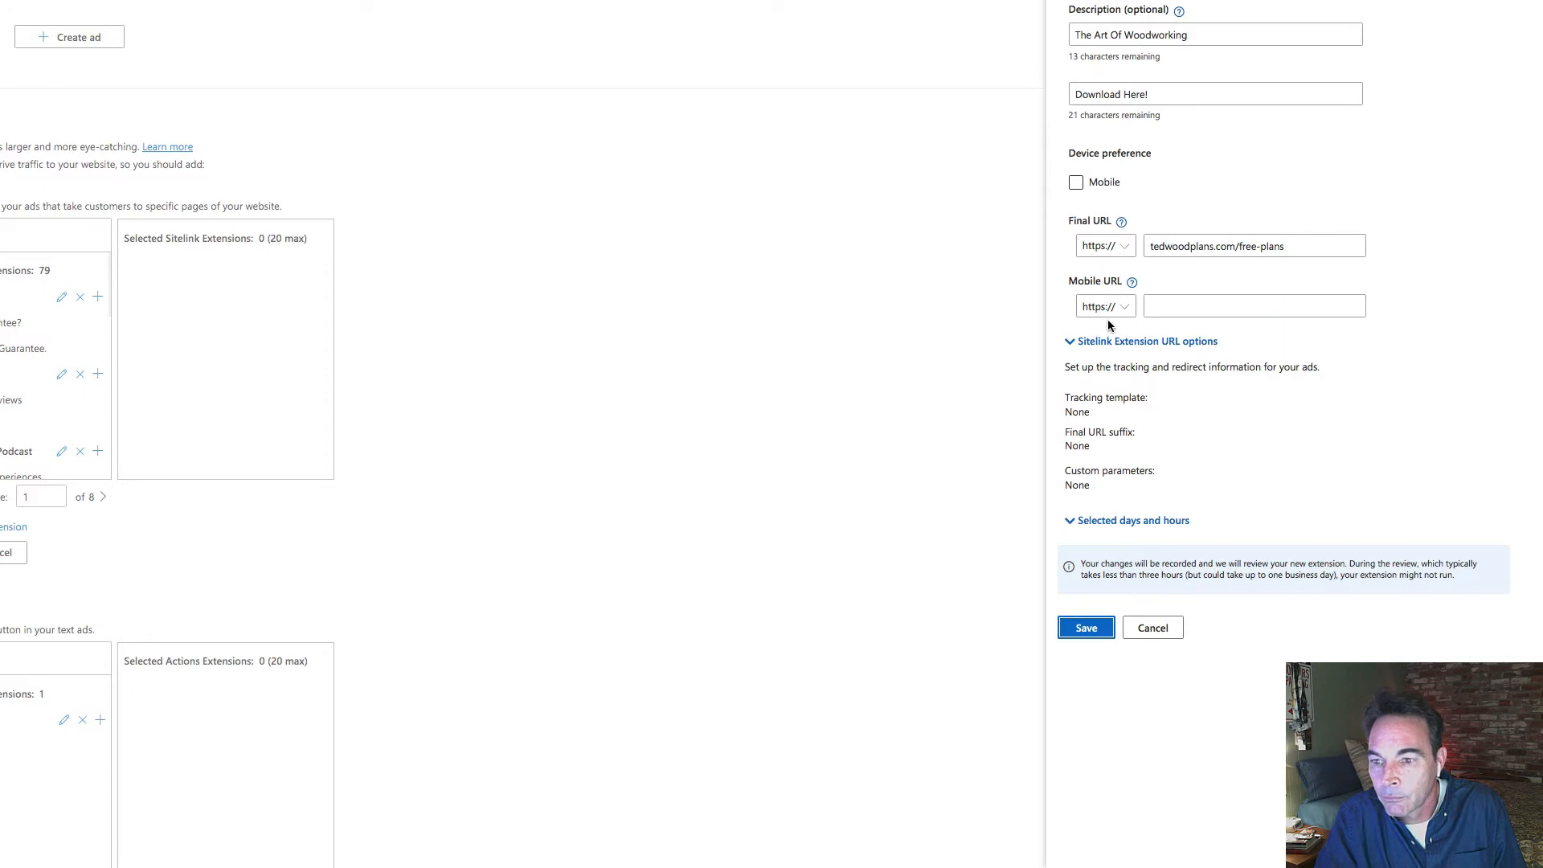
Reduce the sitelink's final URL to the bare domain tedwoodplans.com and retry saving.
scroll(1244, 273, "up", 2)
left_click_drag(1238, 438, 1423, 452)
key("BackSpace")
key("BackSpace")
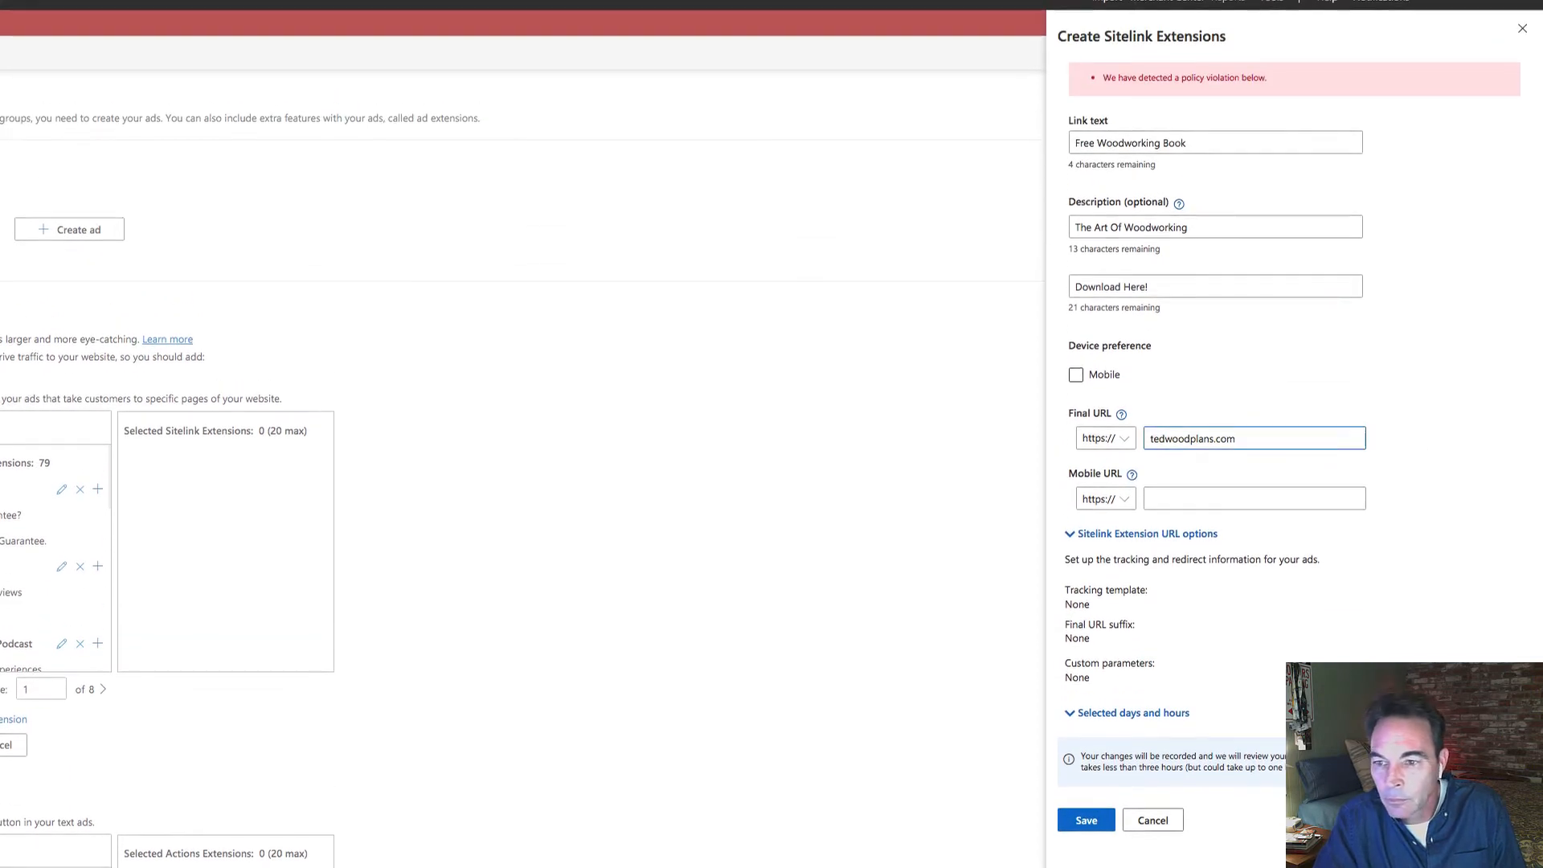
scroll(1119, 611, "down", 3)
left_click(1086, 628)
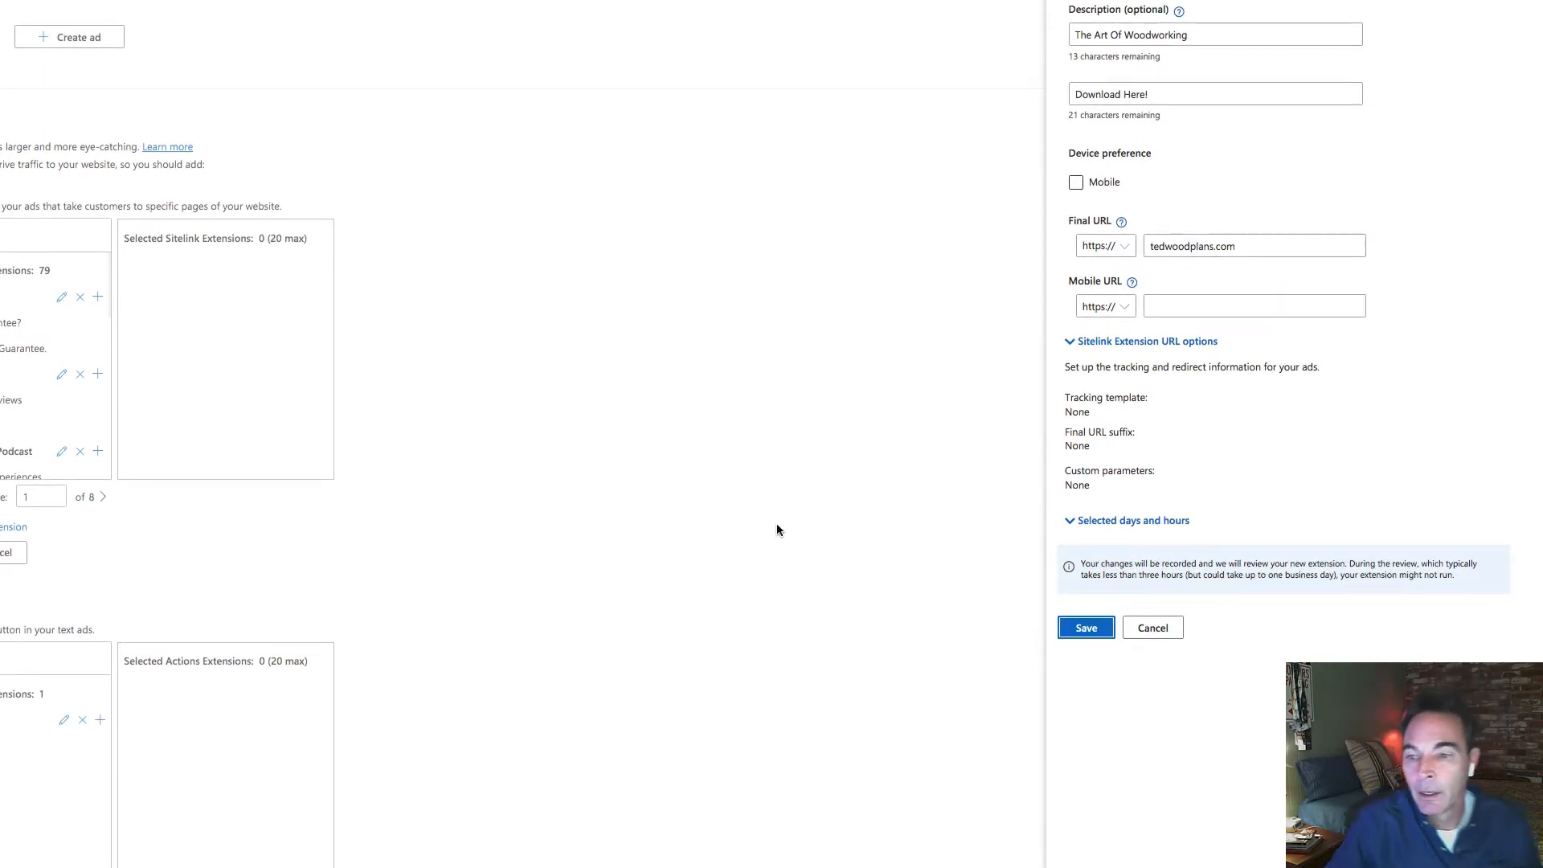
Replace the sitelink's final URL with tedswoodworking.com and close the sitelink form.
left_click_drag(1271, 256, 996, 242)
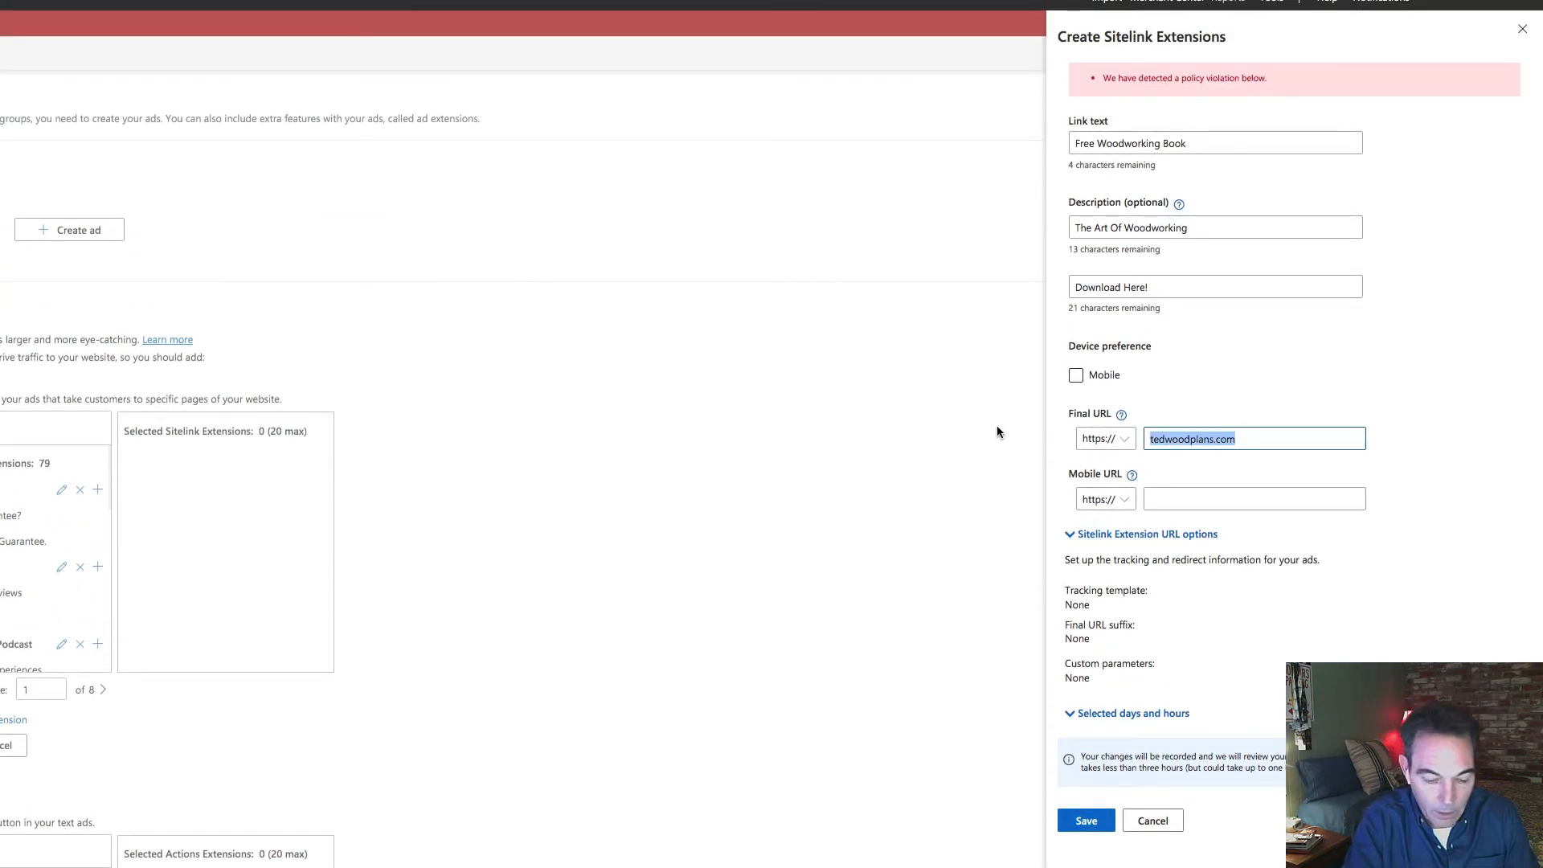
type("tedswo")
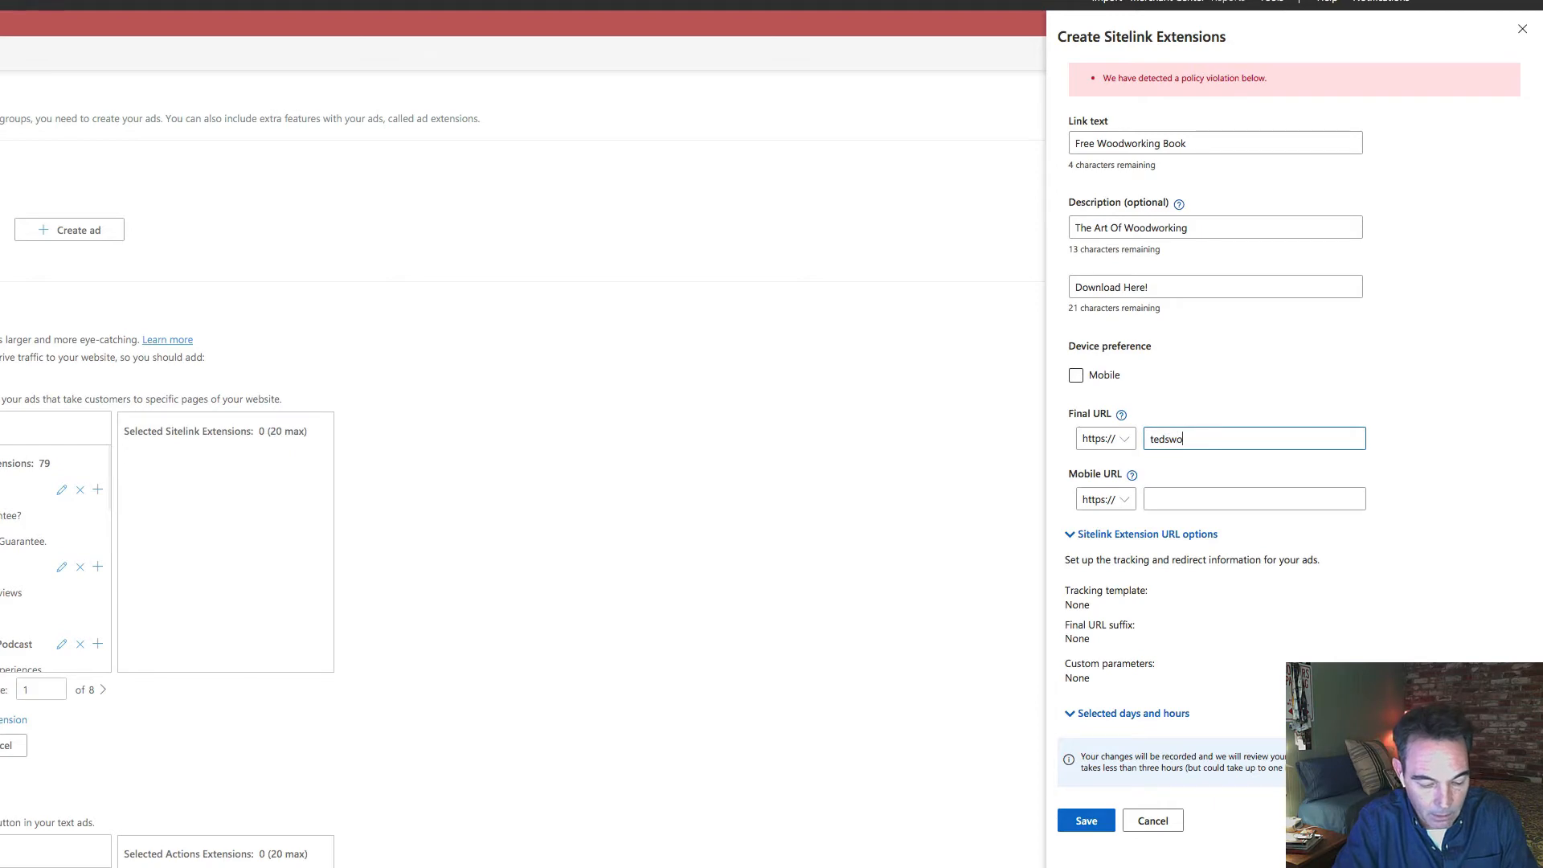
type("odworking")
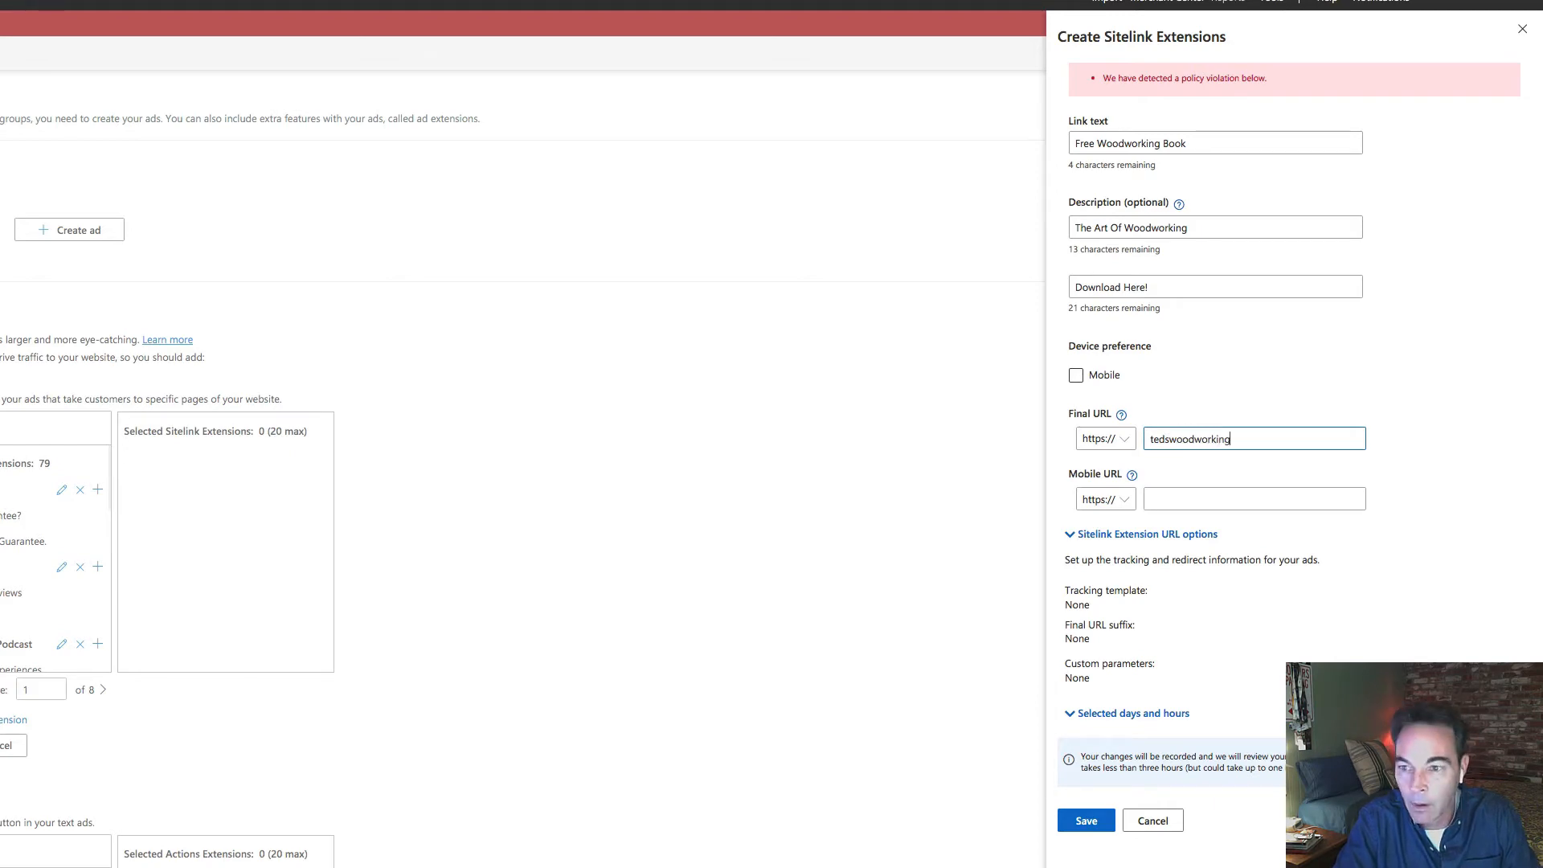
type(".com")
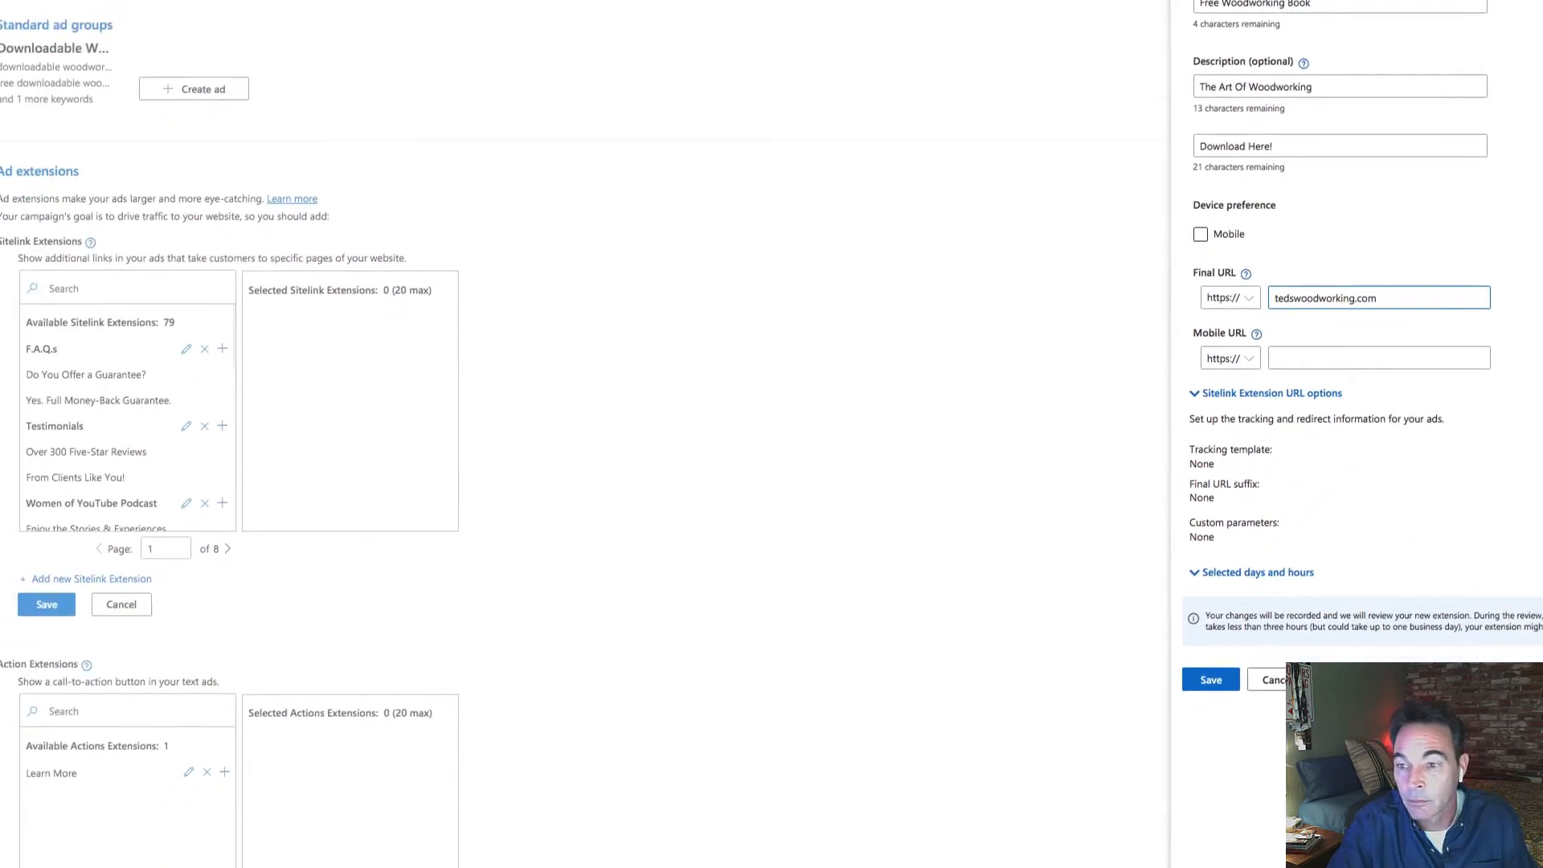
left_click(1235, 635)
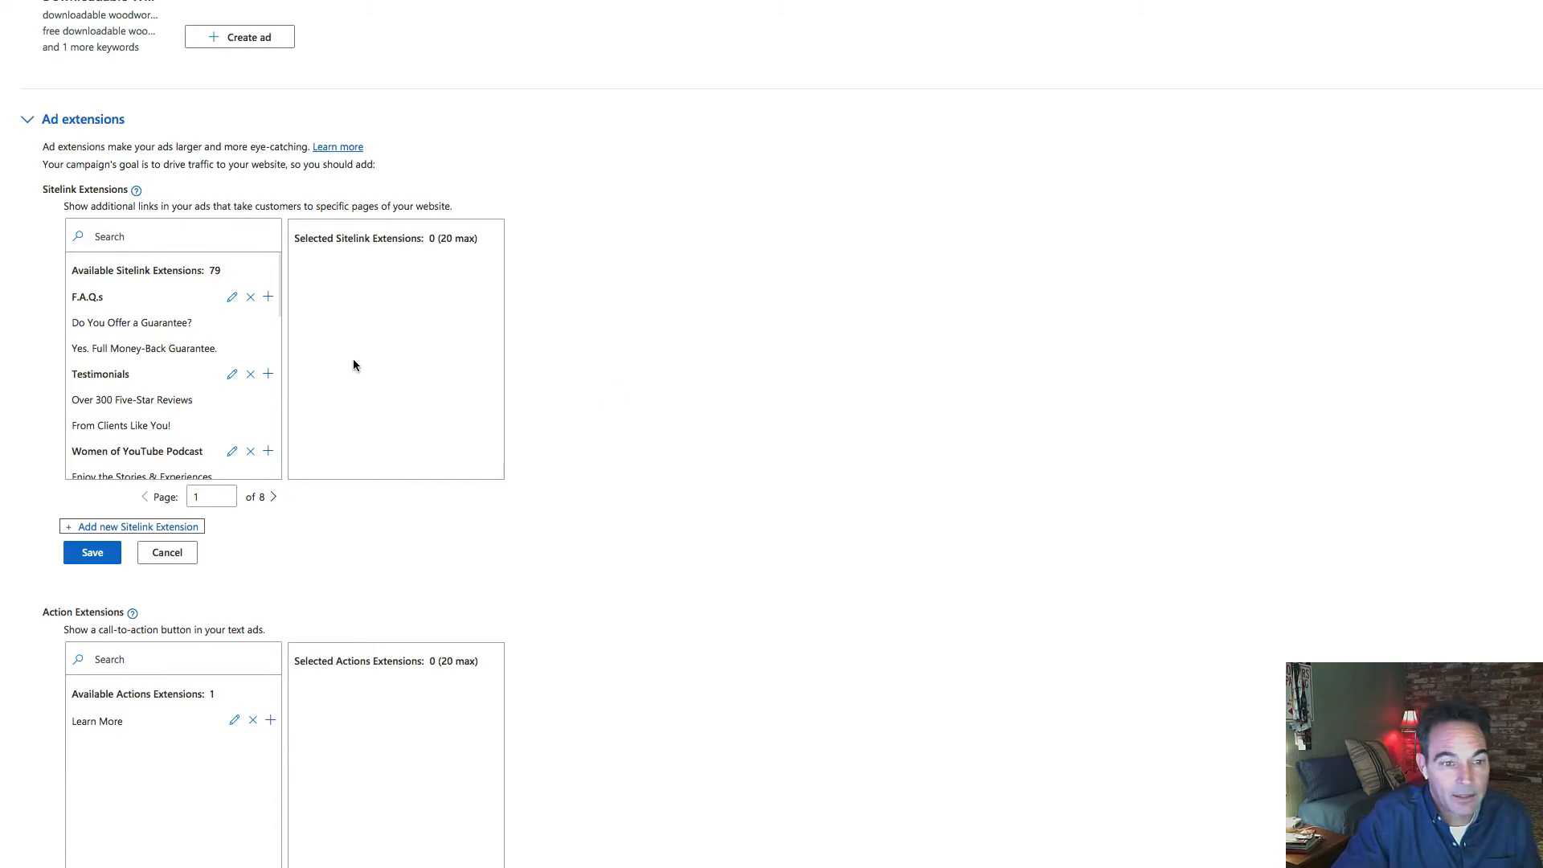
Add the existing F.A.Q.s and Testimonials sitelinks to the campaign's selected sitelink extensions.
left_click(611, 394)
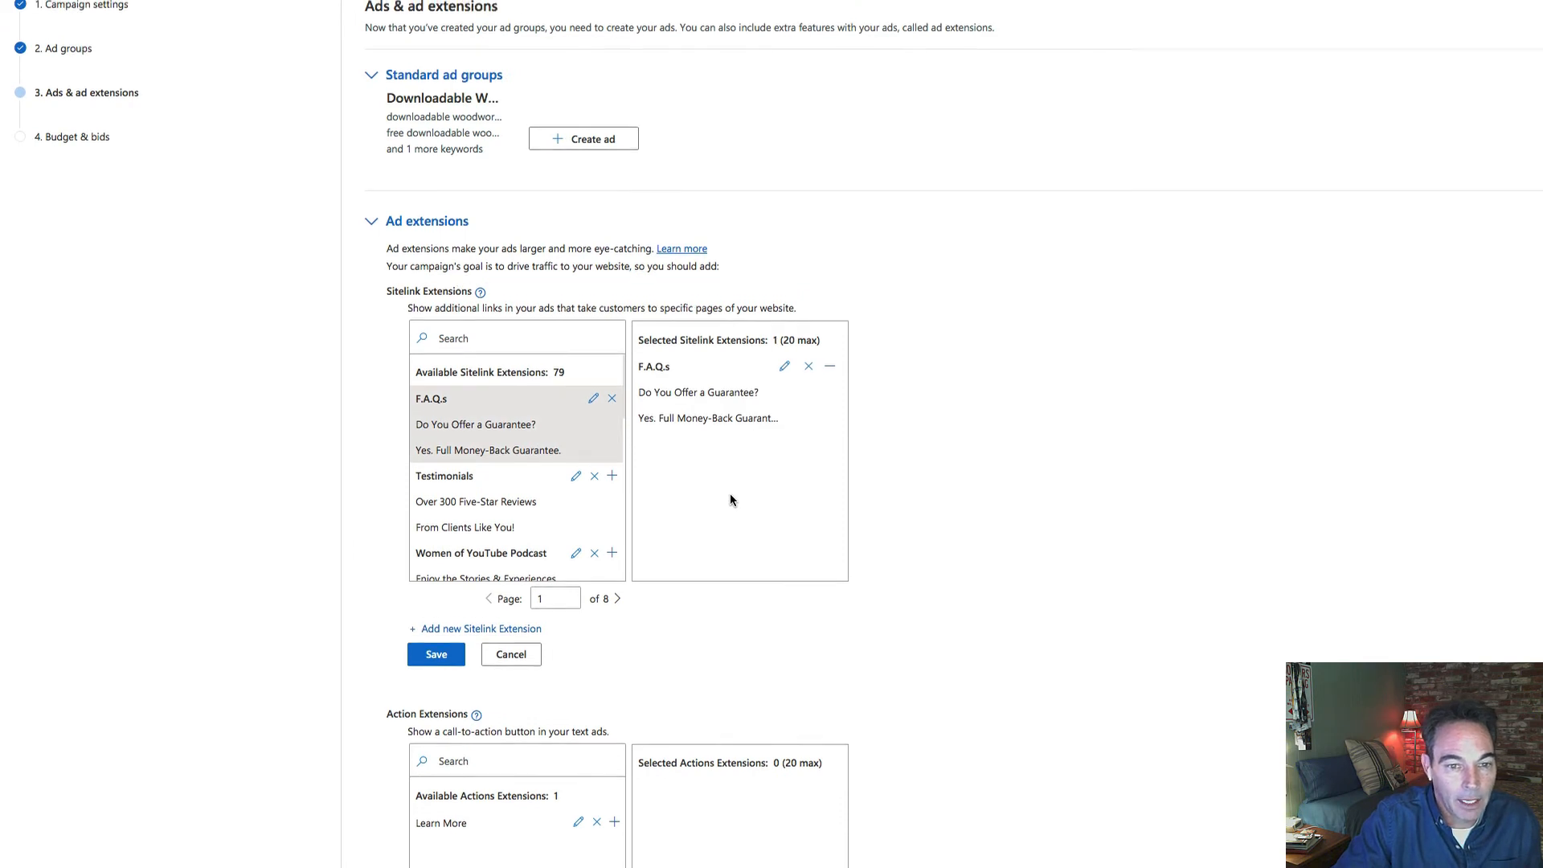
left_click(787, 459)
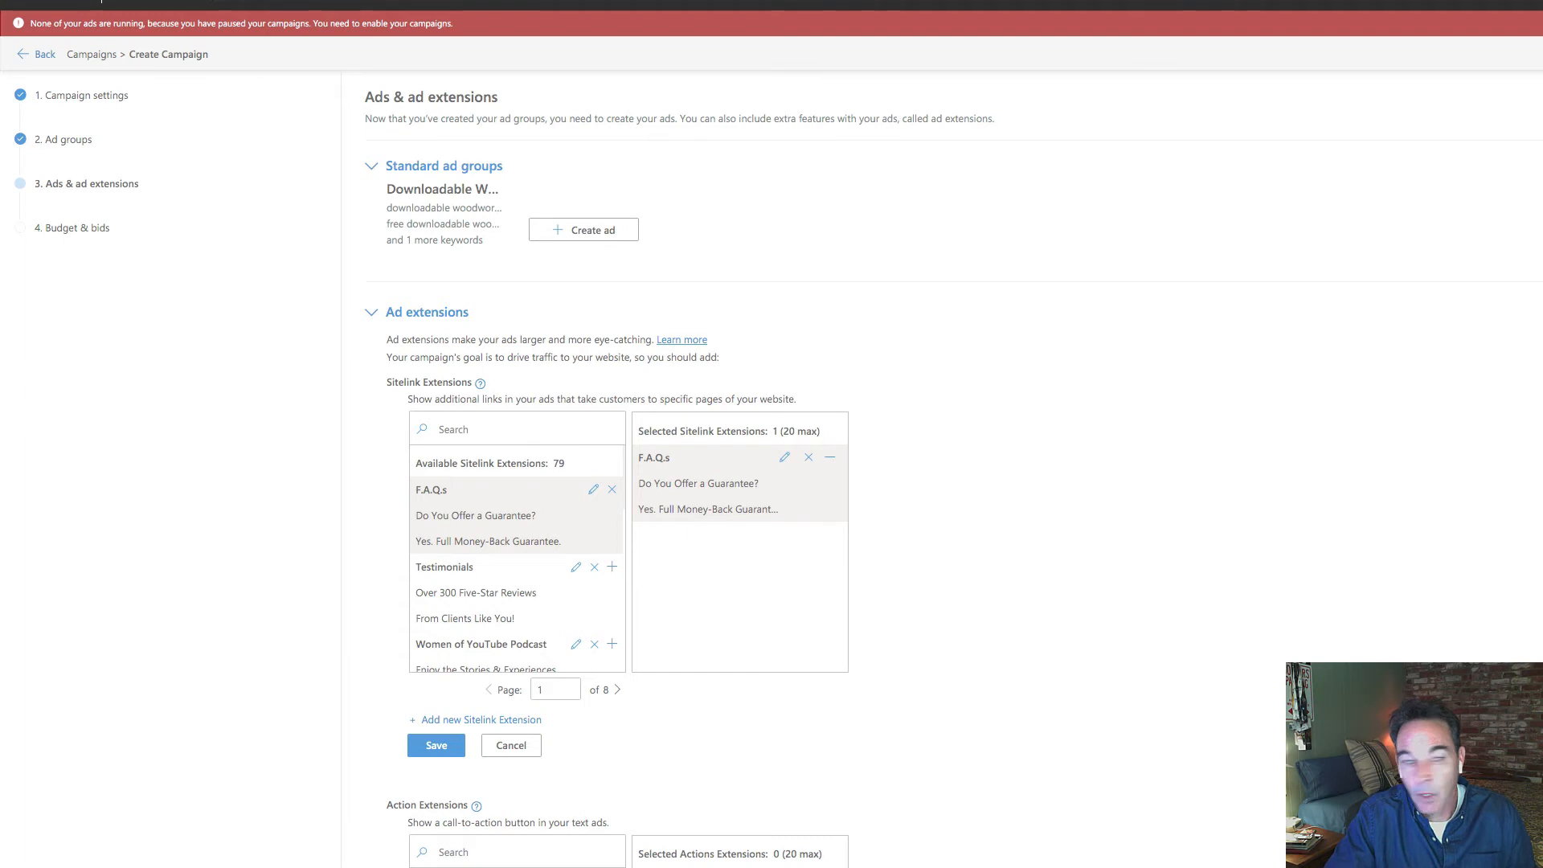
left_click(1304, 630)
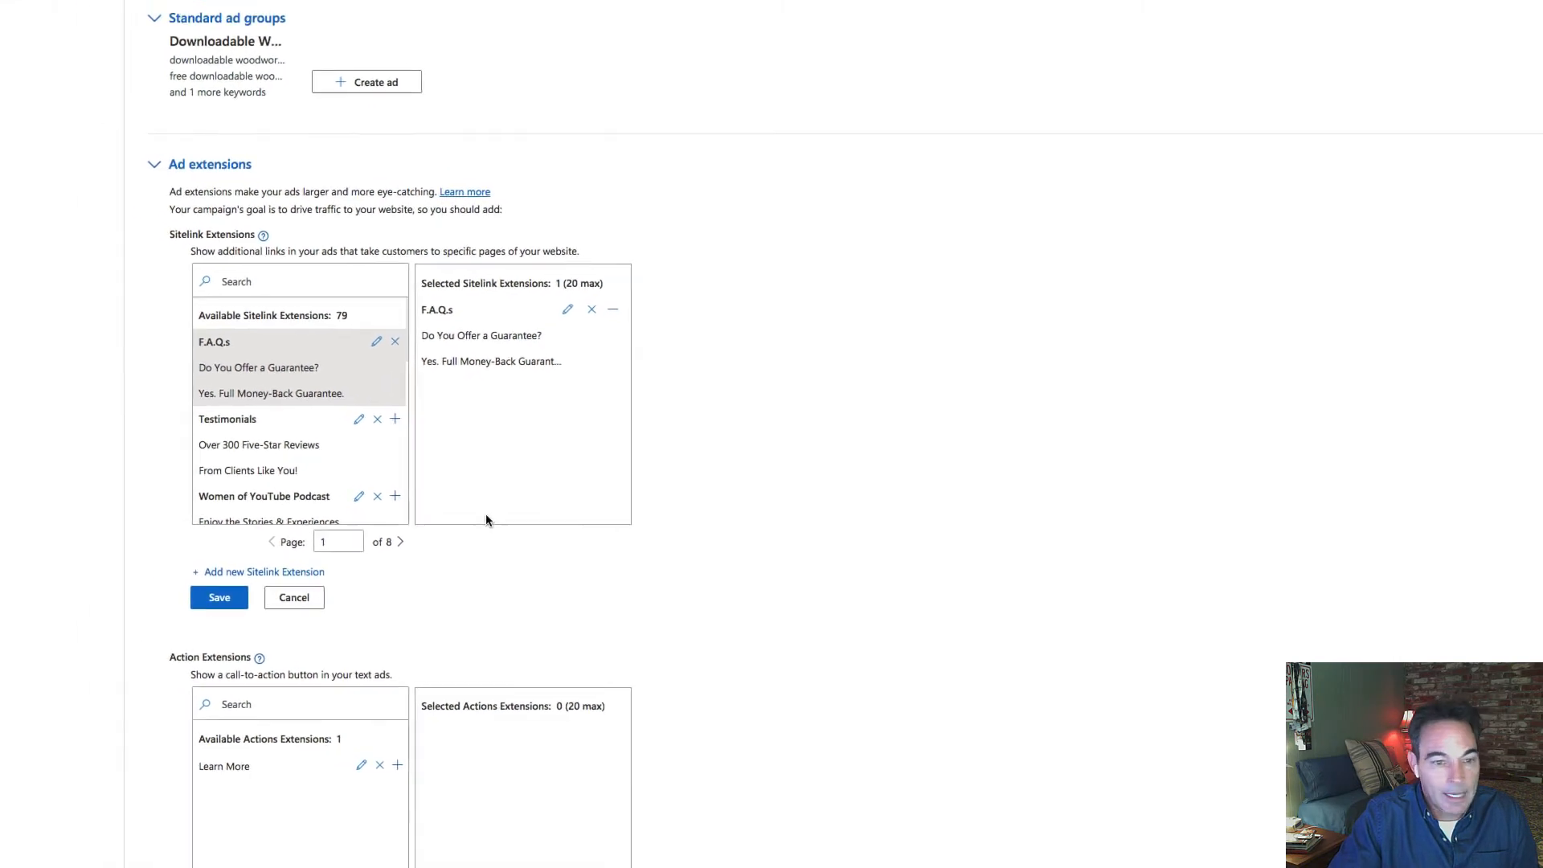
left_click(611, 470)
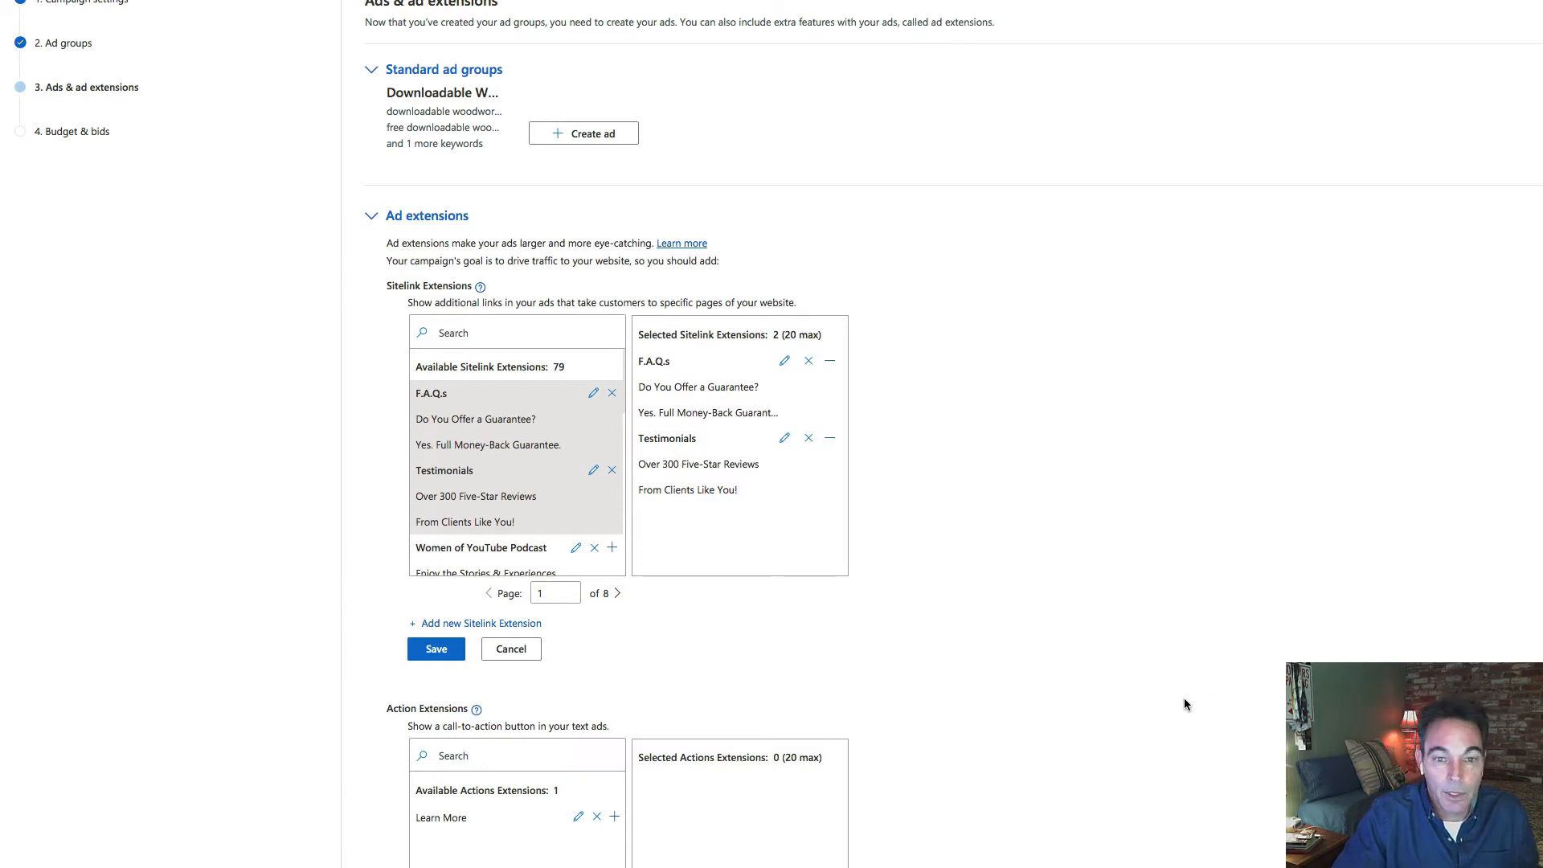
Look through the callout, promotion and other ad extension types offered for the campaign.
scroll(1185, 703, "down", 15)
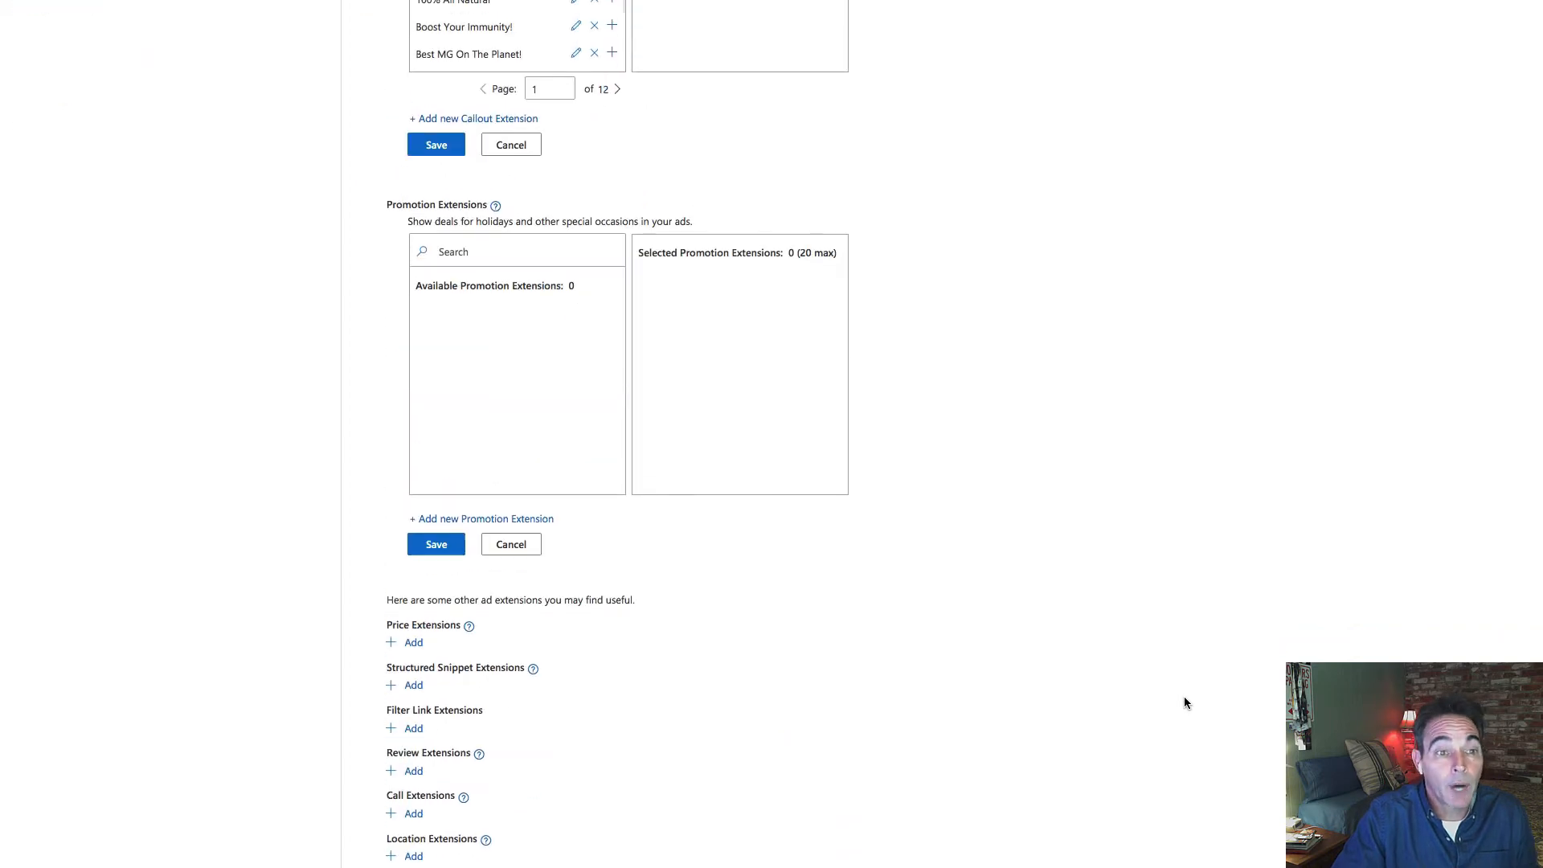
scroll(1184, 703, "up", 2)
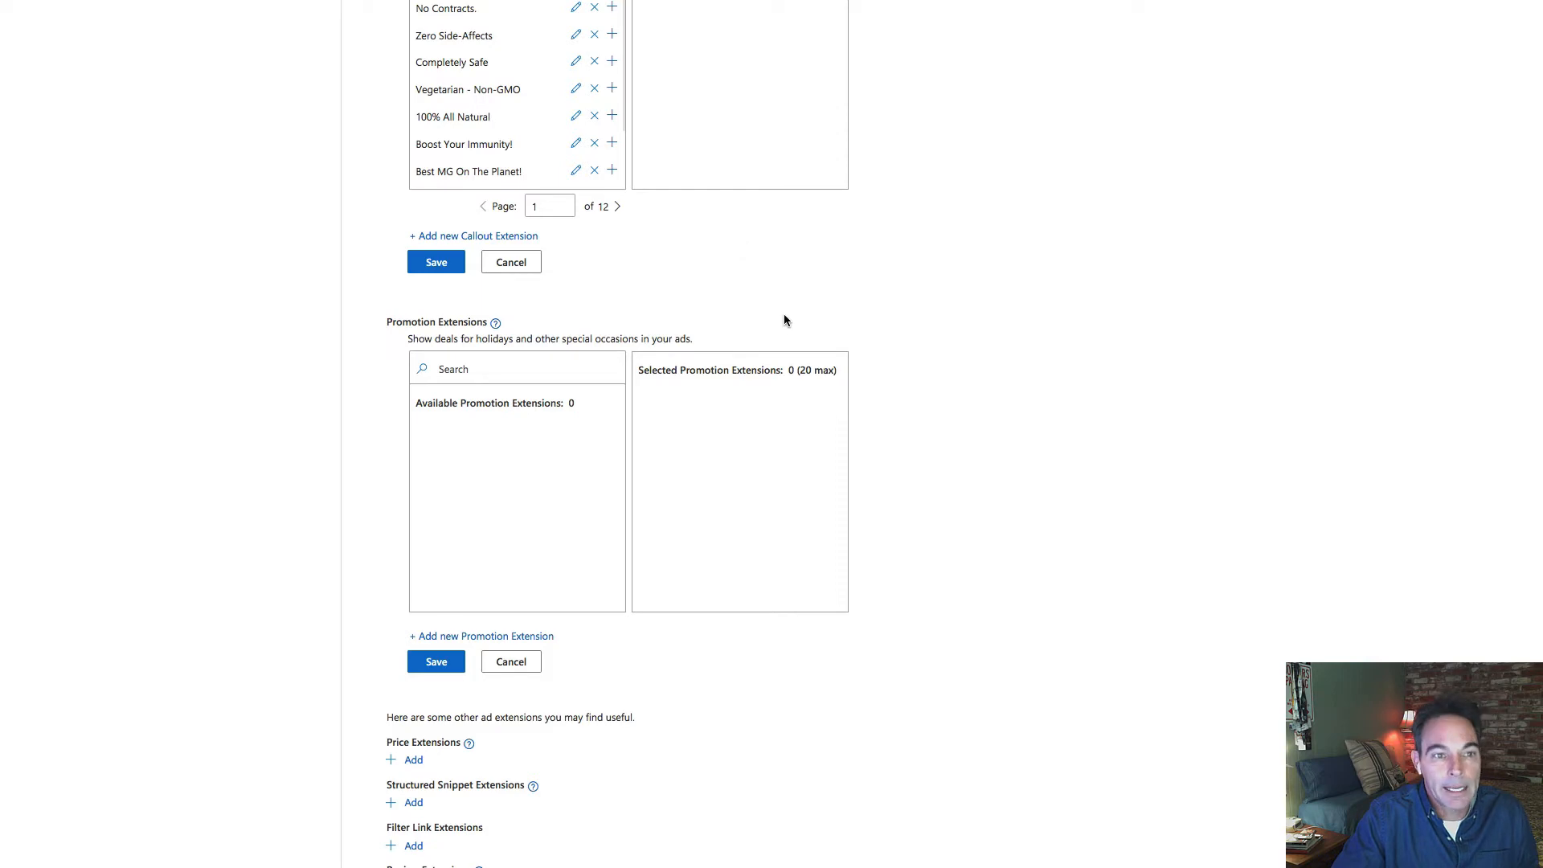
scroll(785, 318, "up", 2)
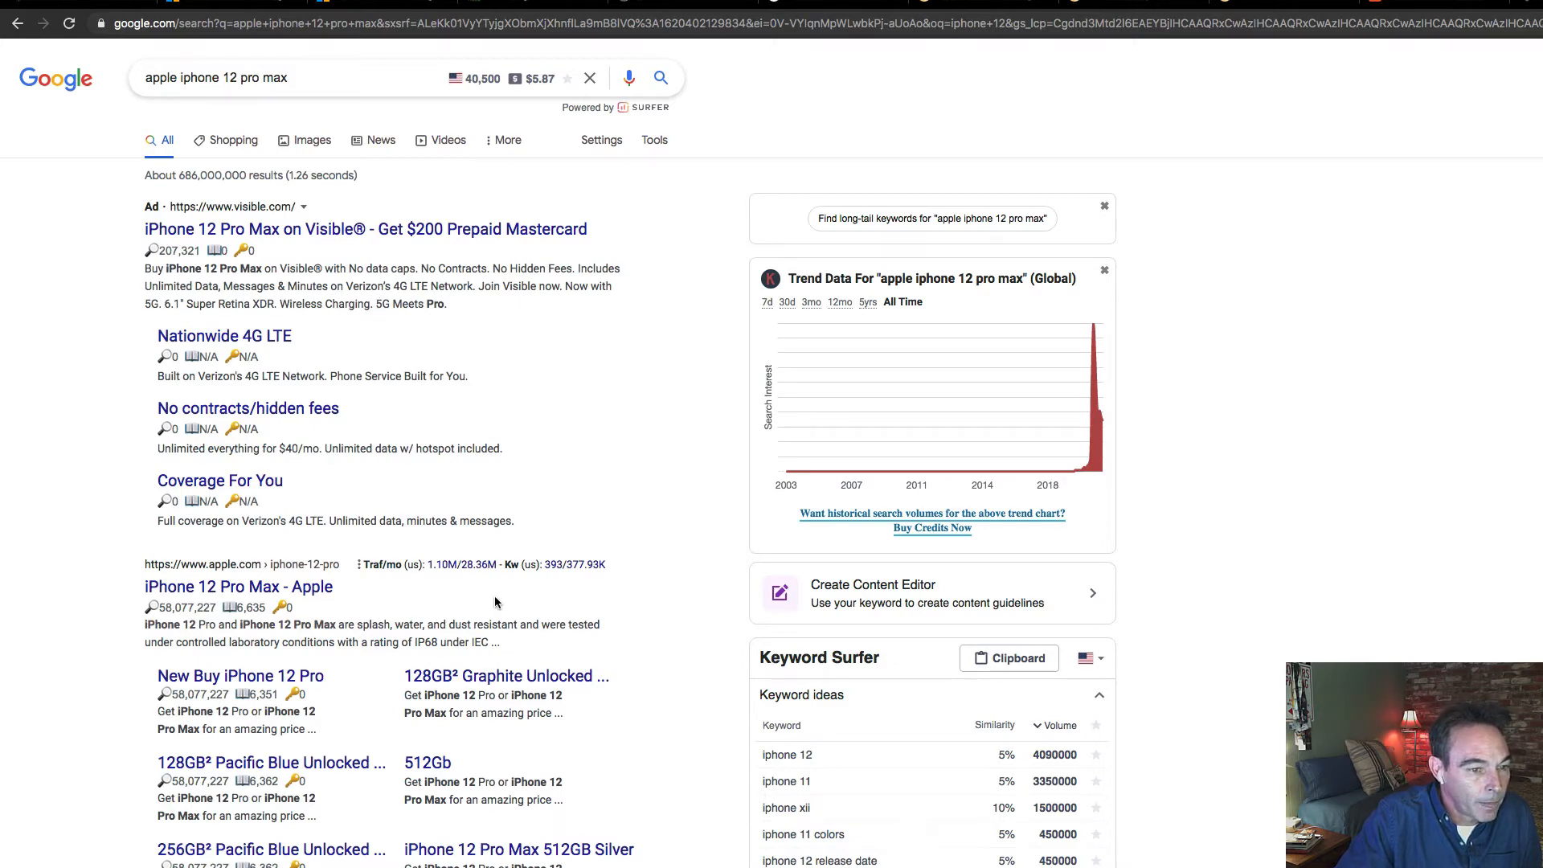
Examine the Google results for "apple iphone 12 pro max", checking how ads and listings show sitelinks, ratings and prices.
scroll(494, 602, "down", 10)
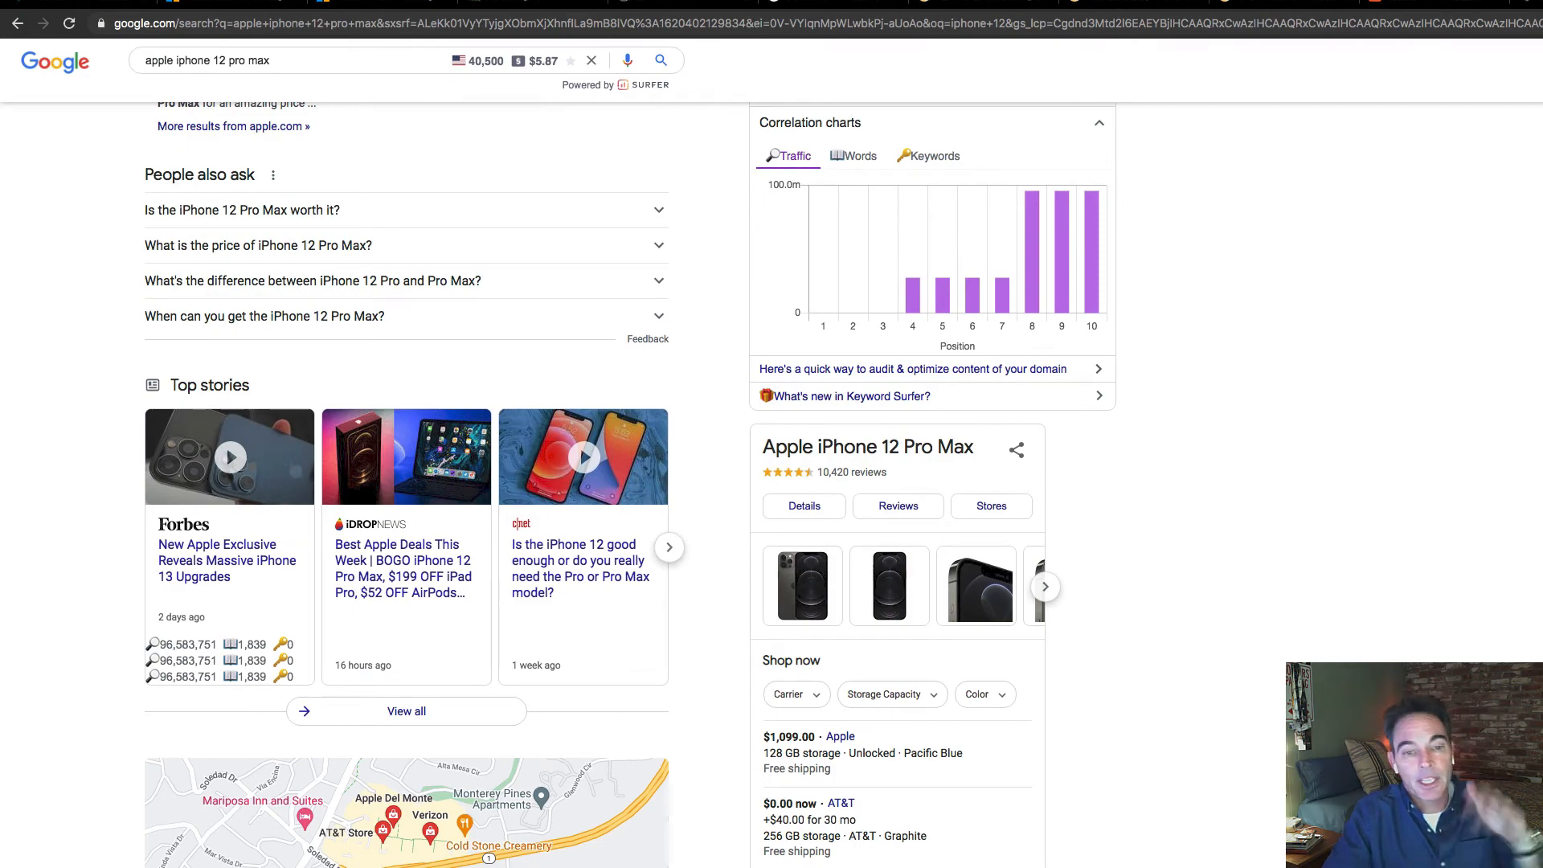
scroll(494, 482, "down", 6)
scroll(494, 482, "down", 2)
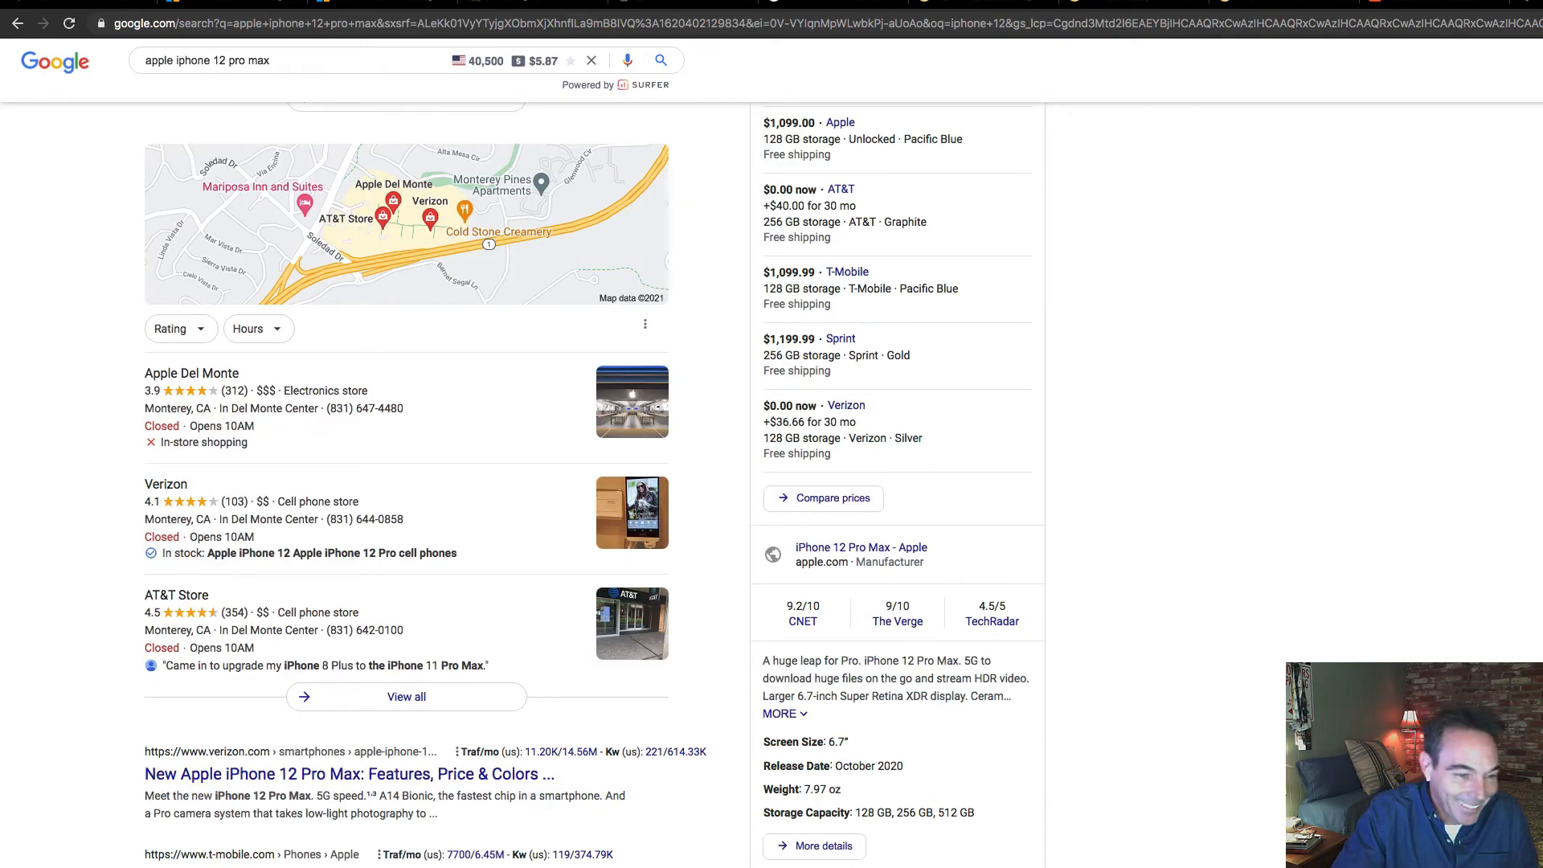
scroll(494, 482, "down", 2)
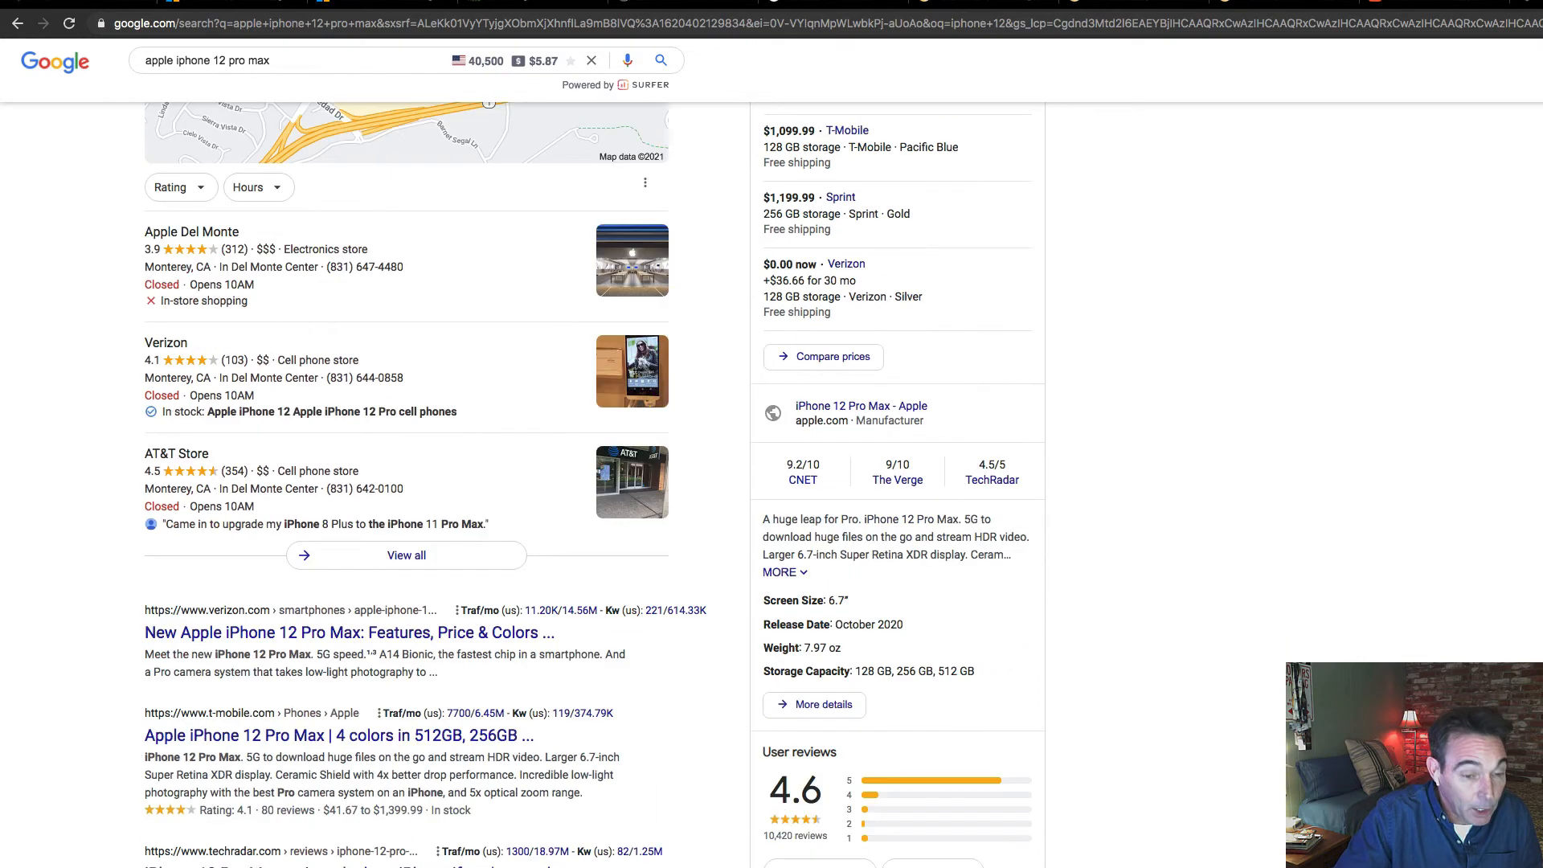
scroll(494, 482, "down", 2)
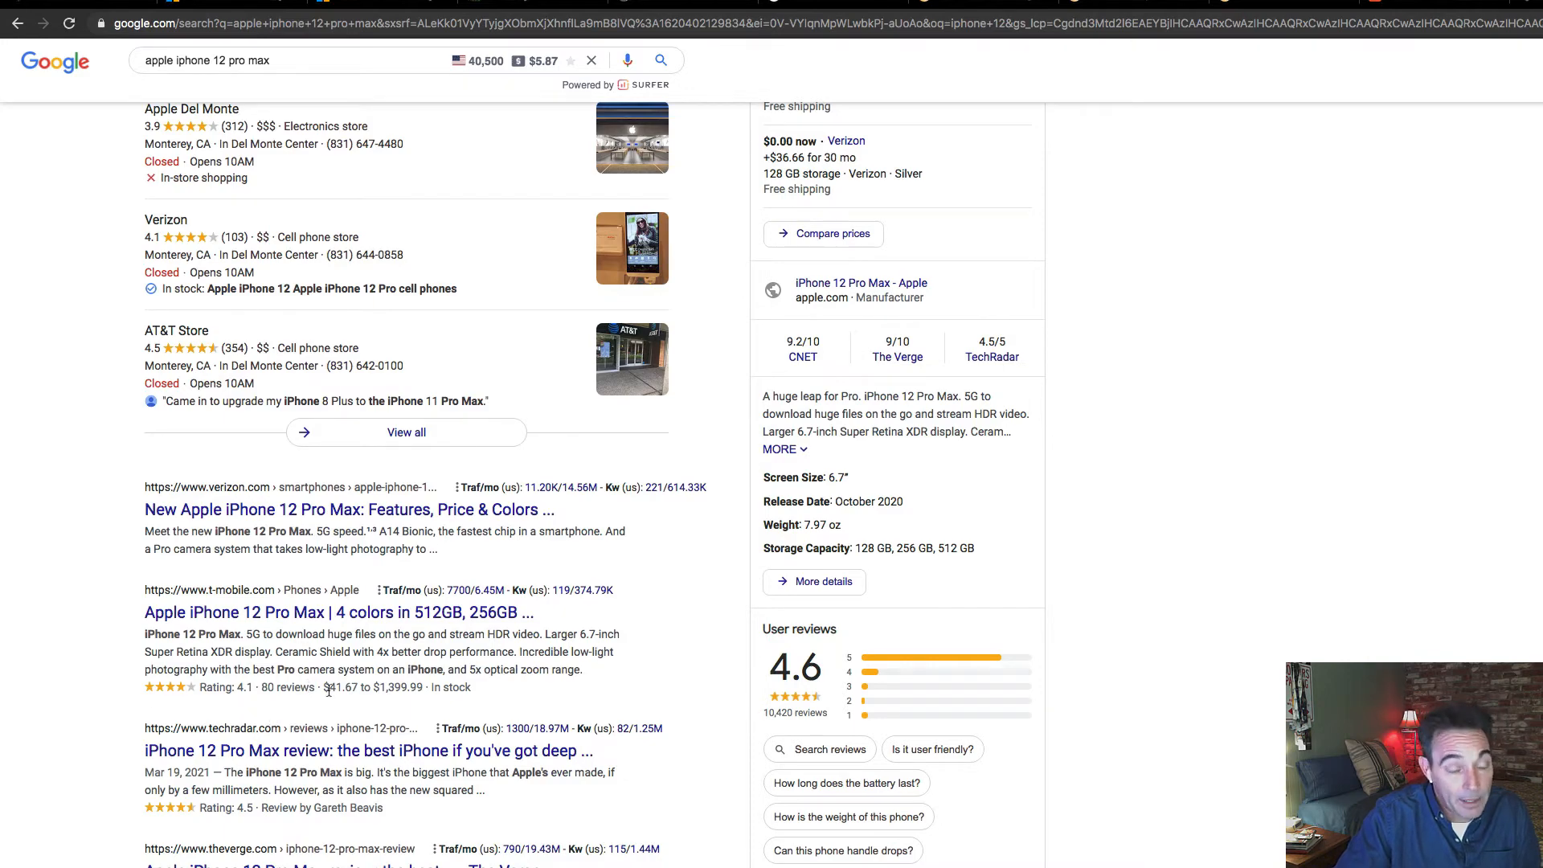
scroll(393, 727, "down", 3)
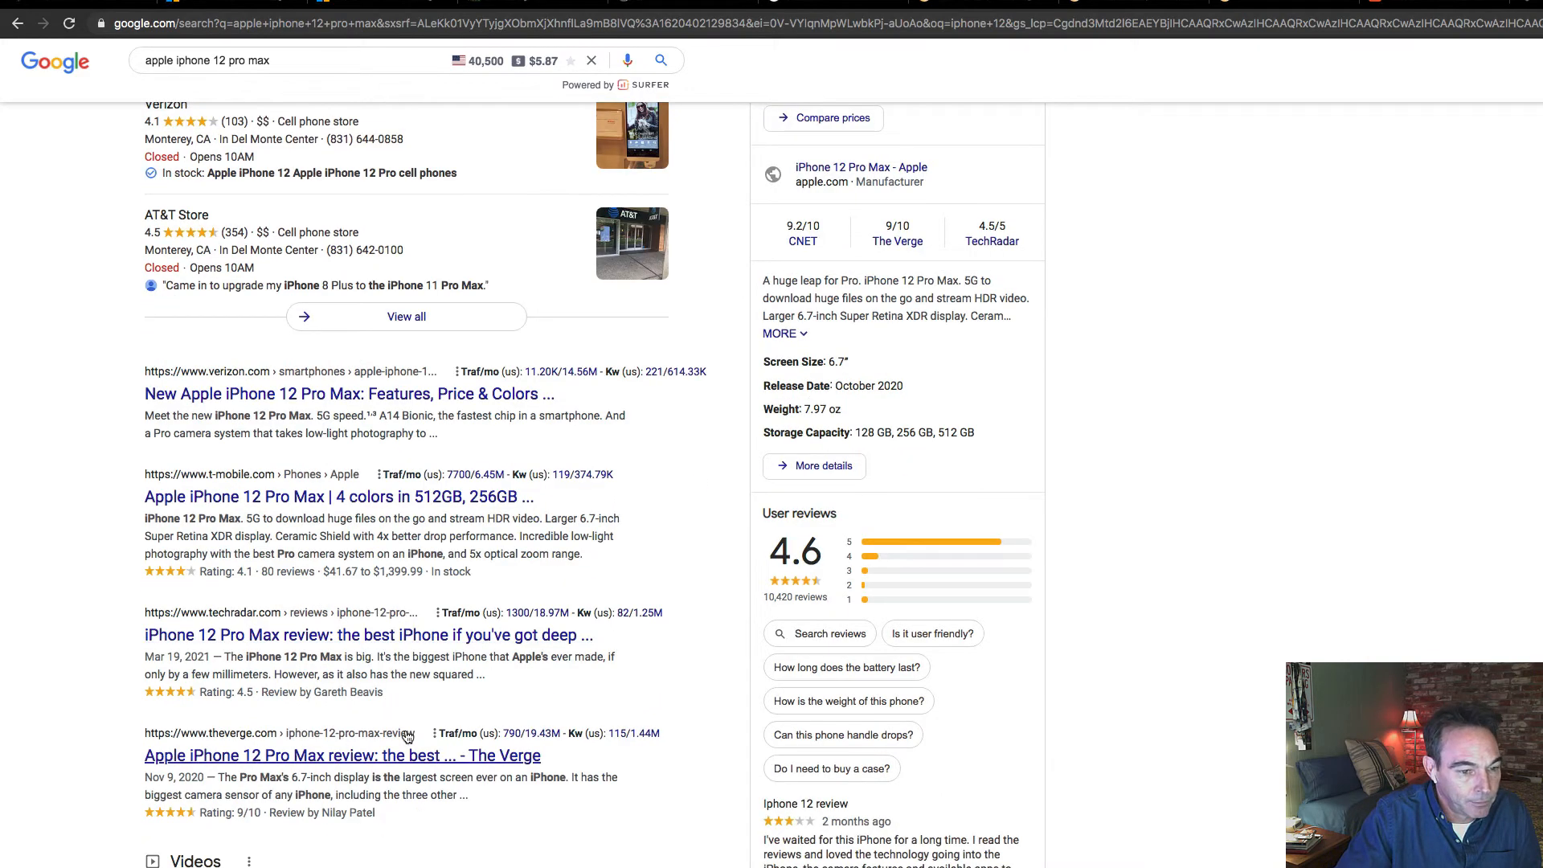
scroll(408, 737, "down", 5)
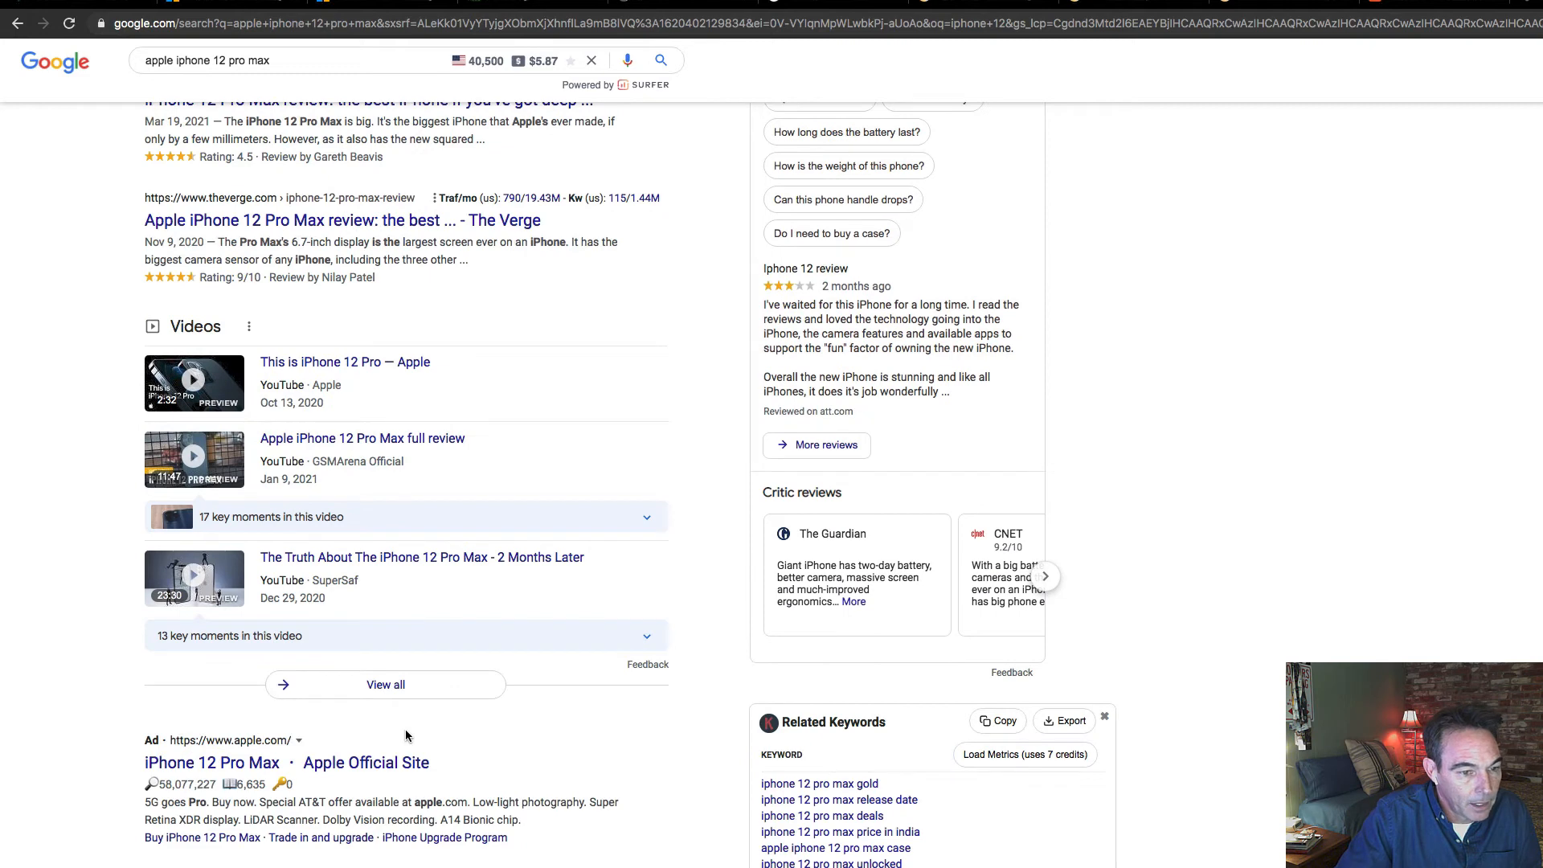
scroll(406, 736, "down", 1)
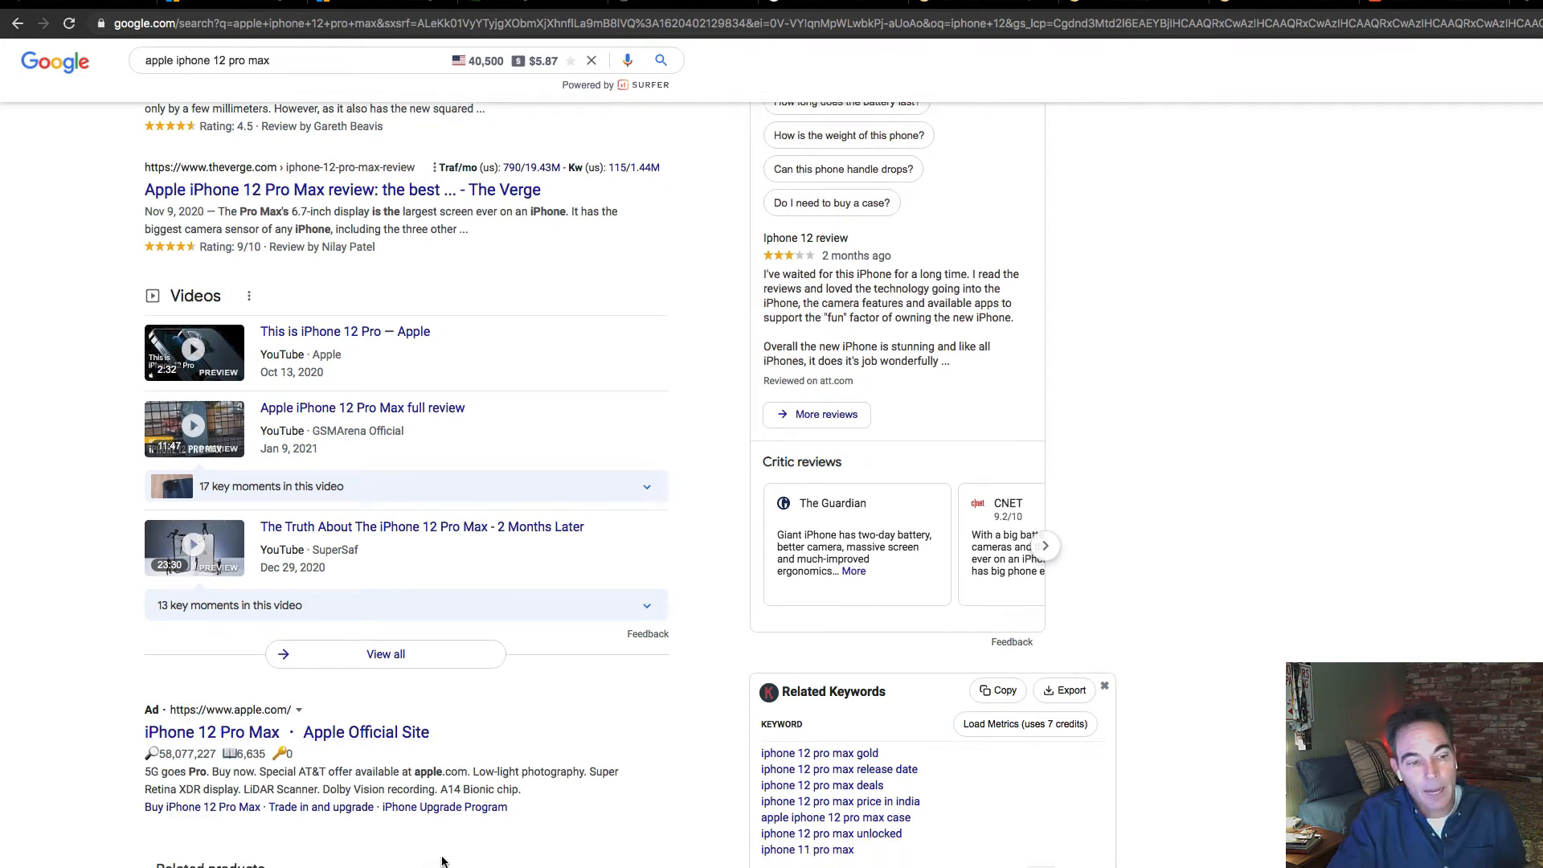
scroll(583, 737, "down", 4)
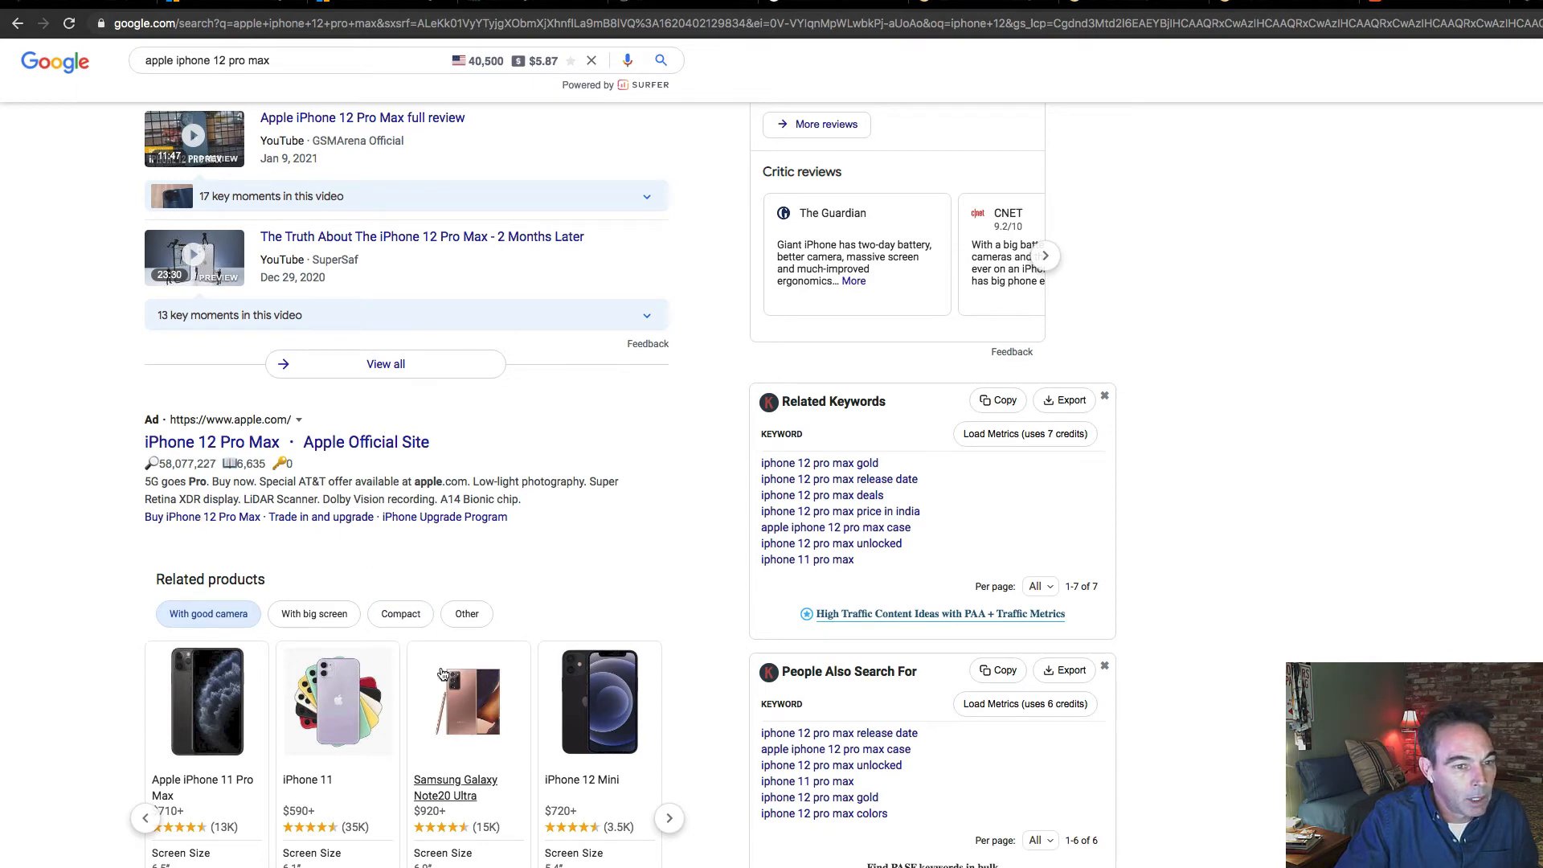
scroll(443, 673, "down", 5)
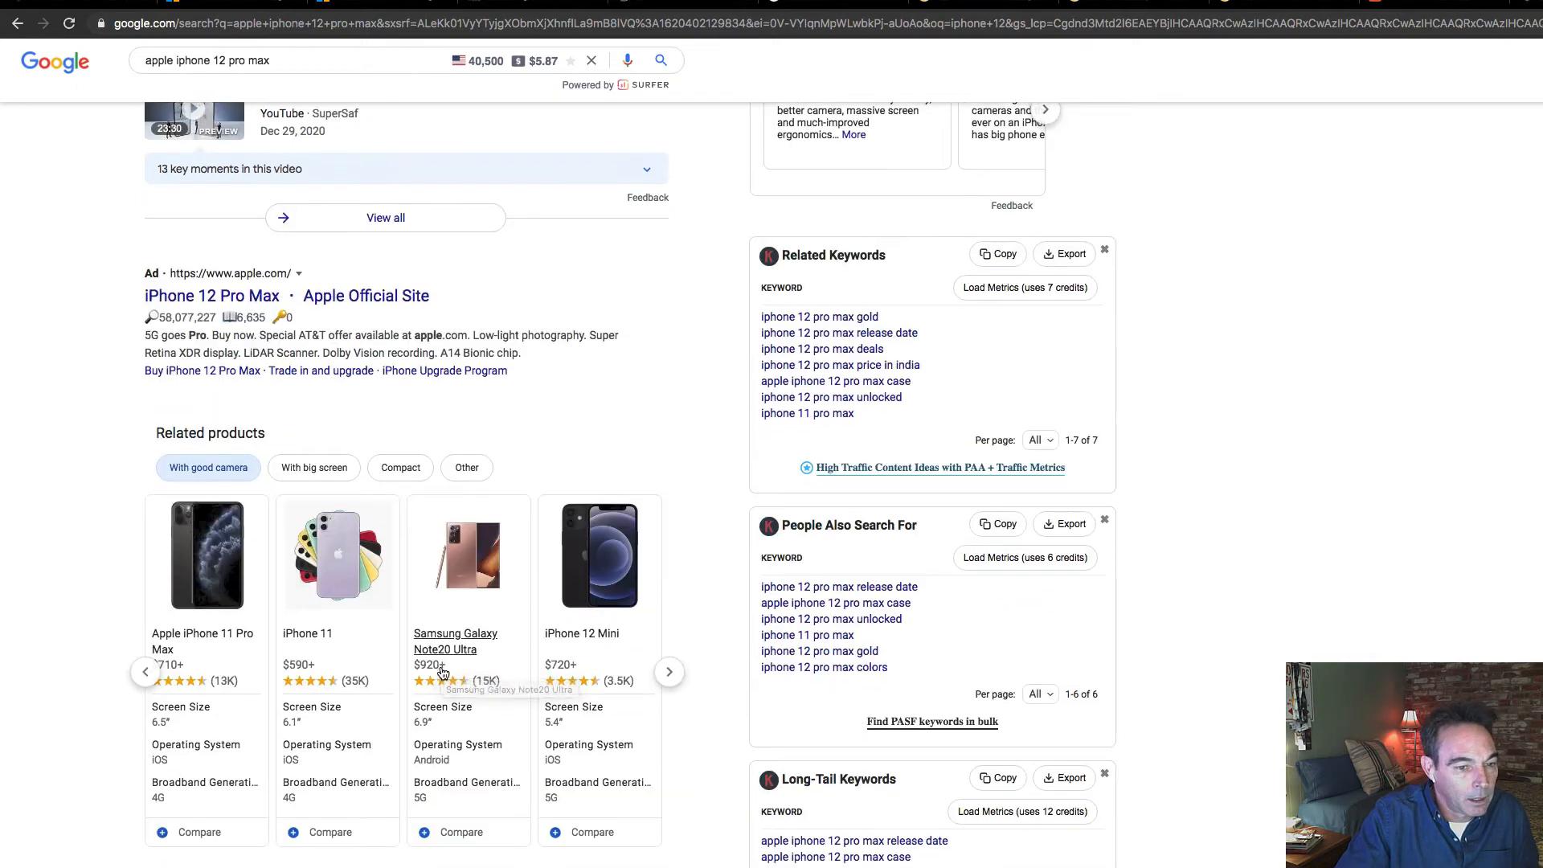
Search Google for "teds woodworking".
scroll(443, 673, "up", 11)
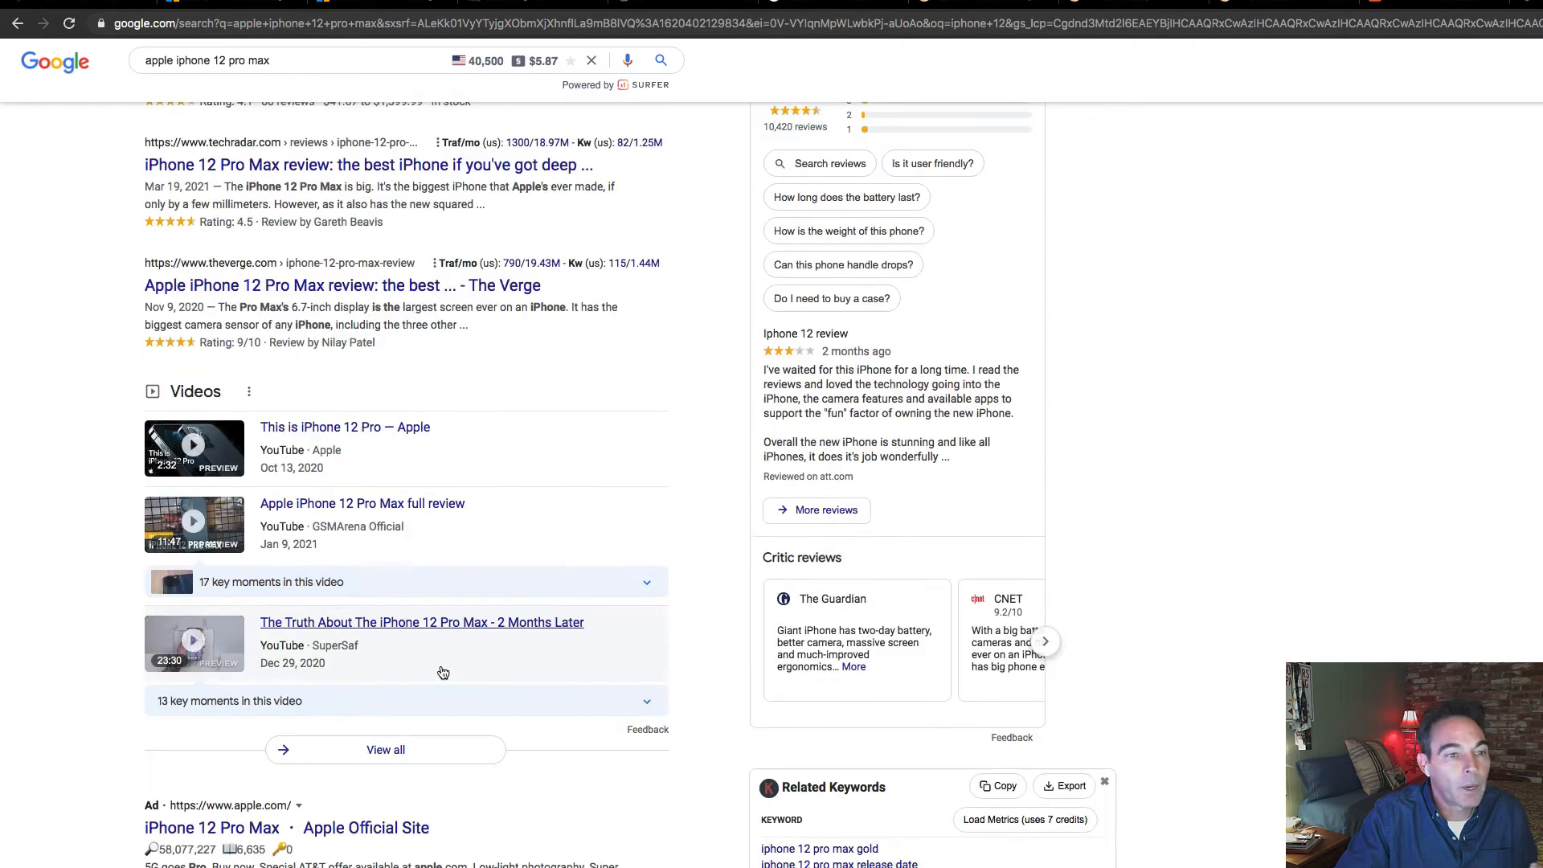
scroll(443, 673, "up", 2)
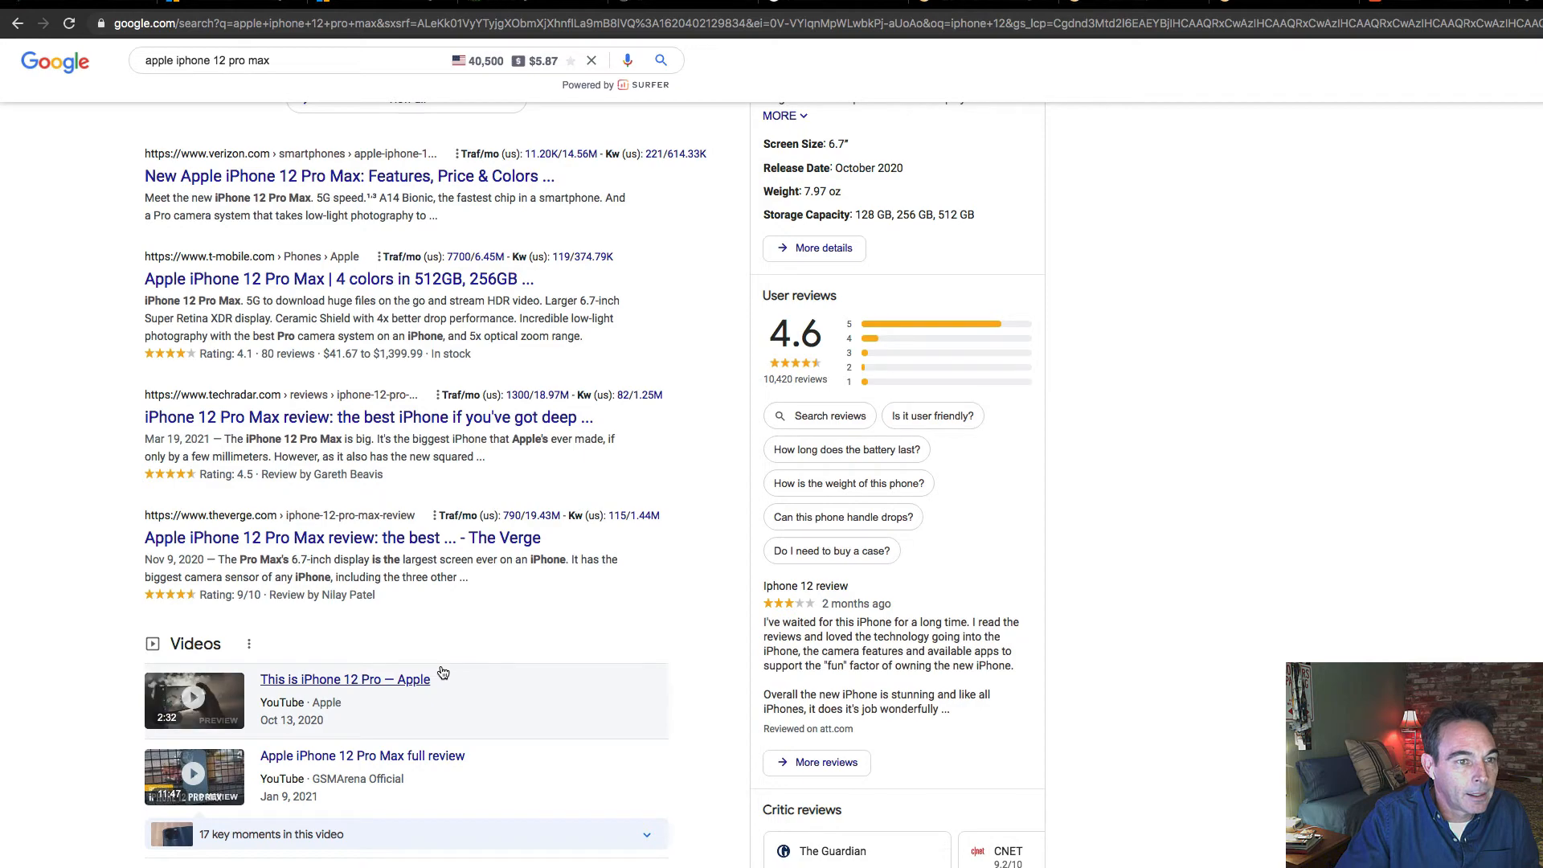
scroll(443, 673, "up", 15)
left_click_drag(301, 97, 136, 91)
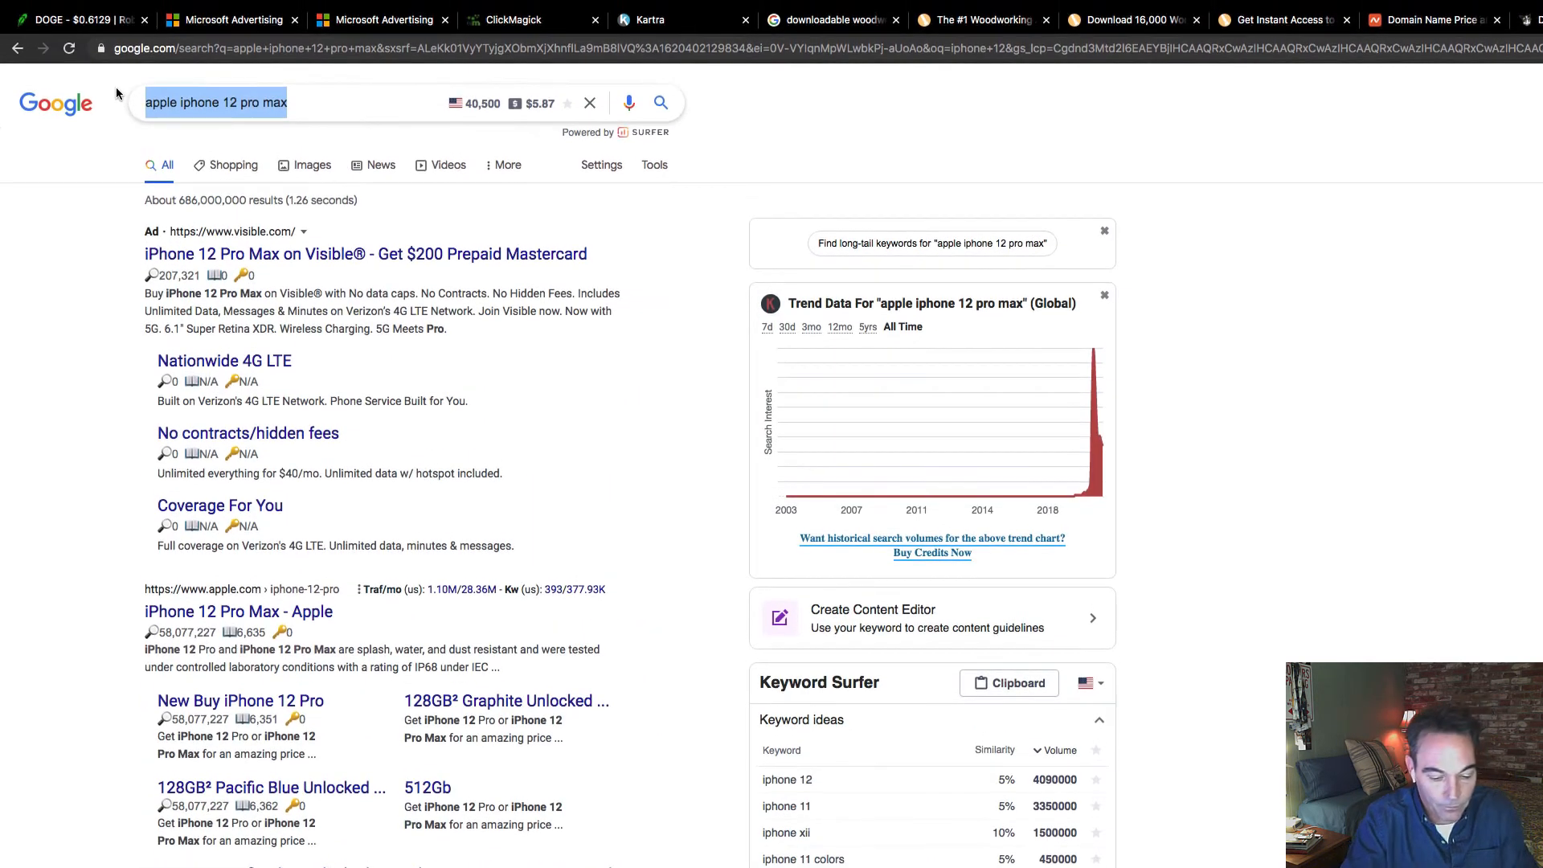
type("teds wo")
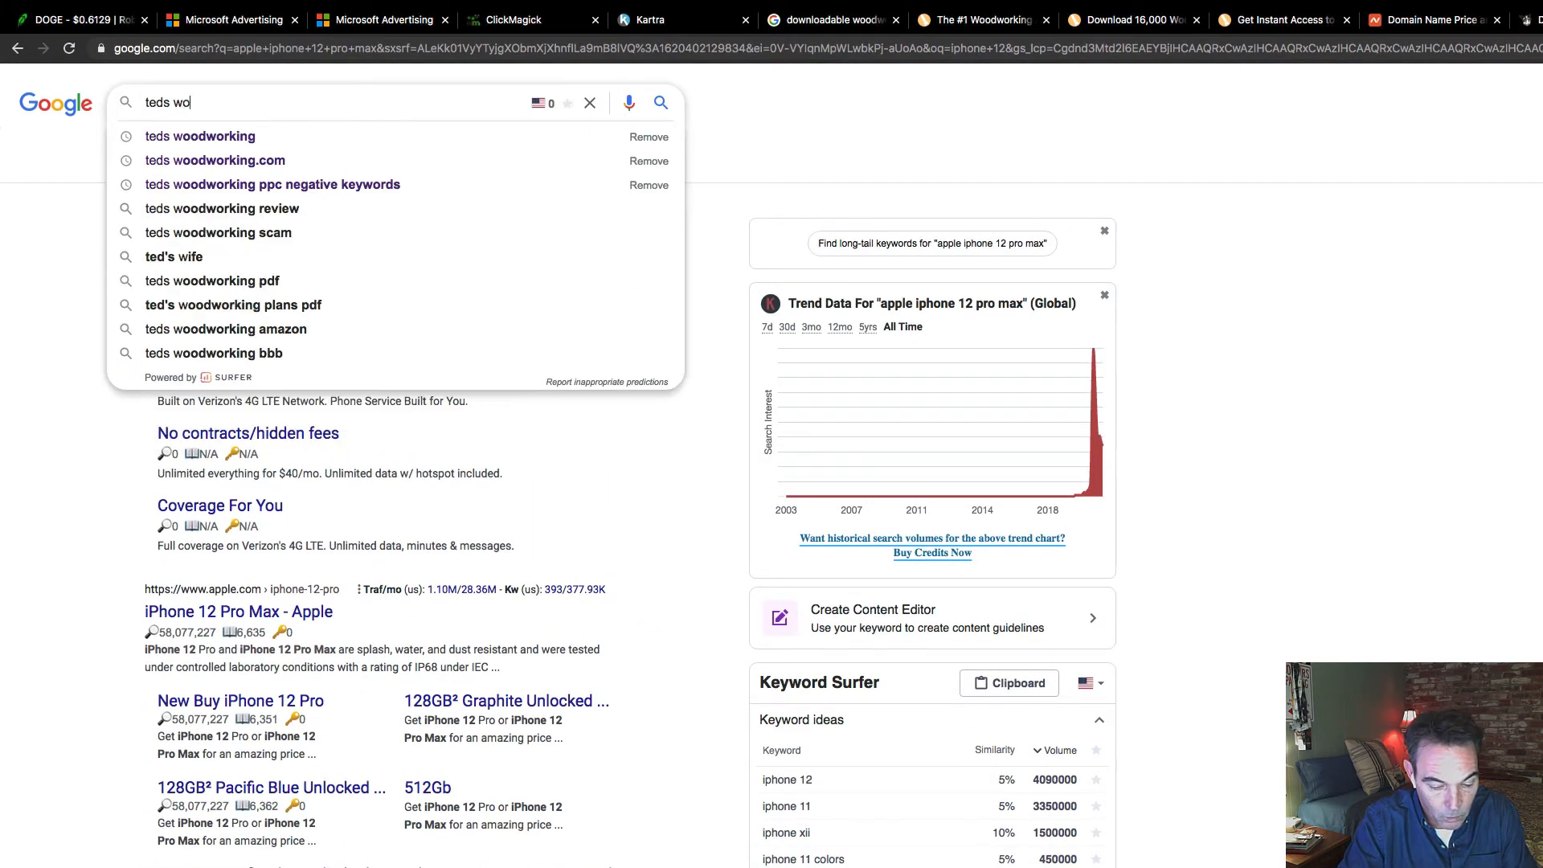
type("odworking")
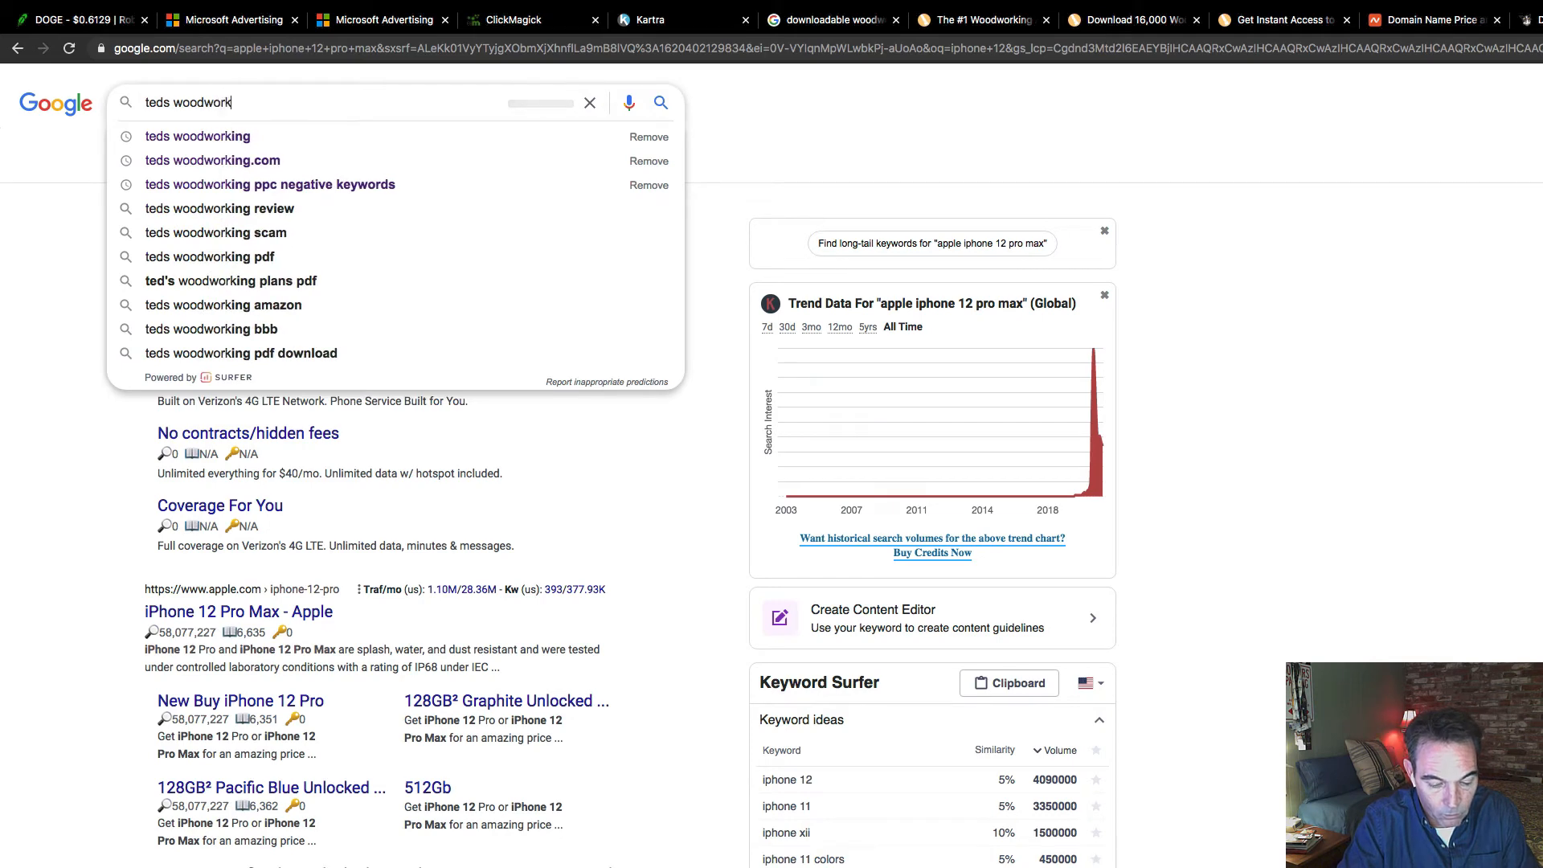
key("Return")
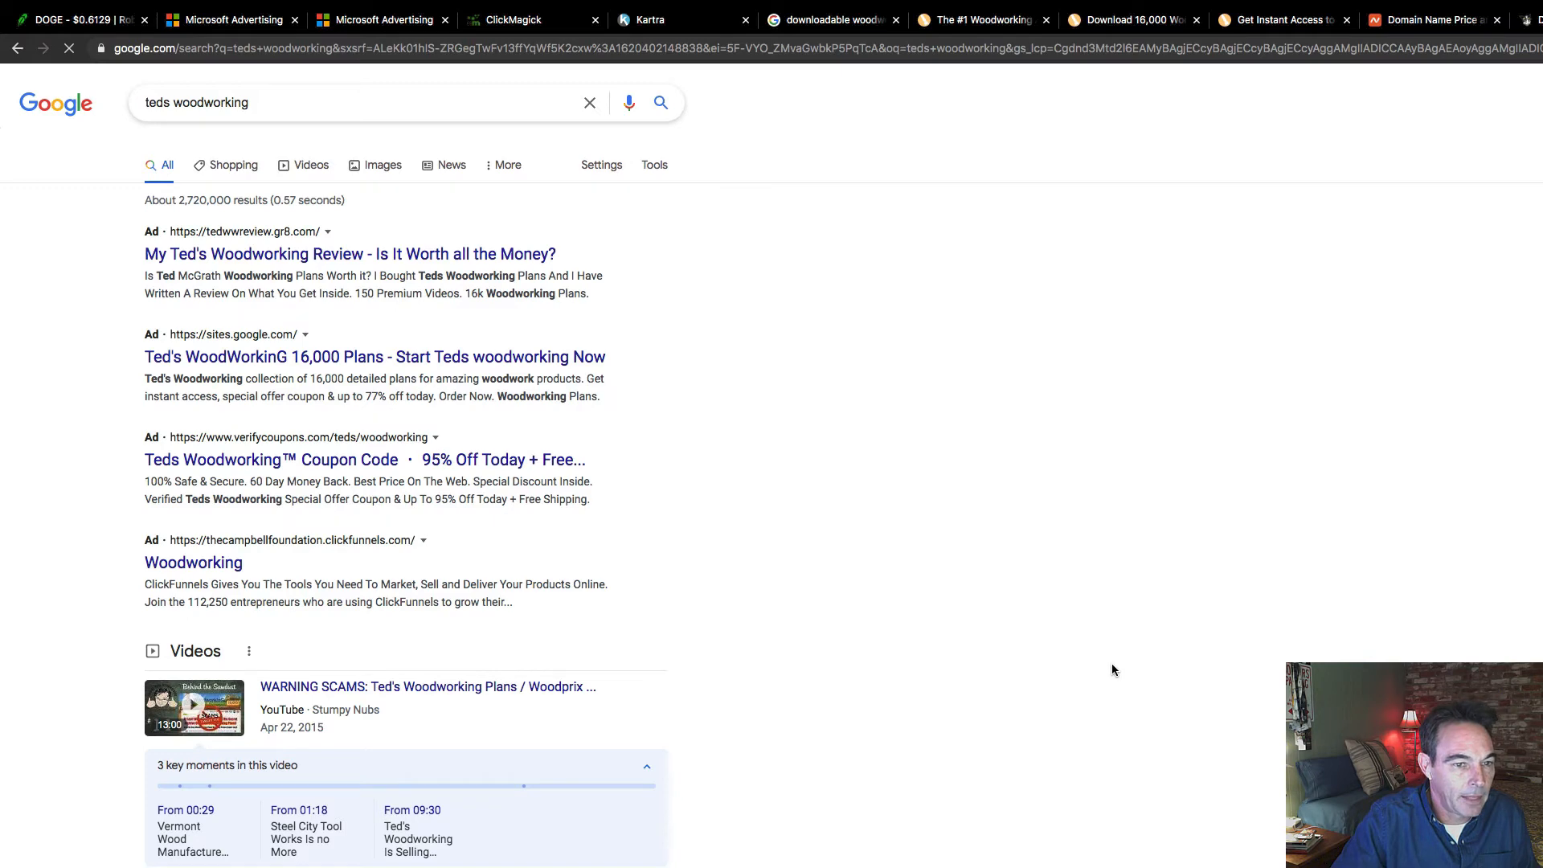
Examine the "teds woodworking" results, checking how the tedswoodworking.com listing and ad show sitelinks and a deal.
scroll(1113, 669, "down", 4)
scroll(1112, 669, "down", 6)
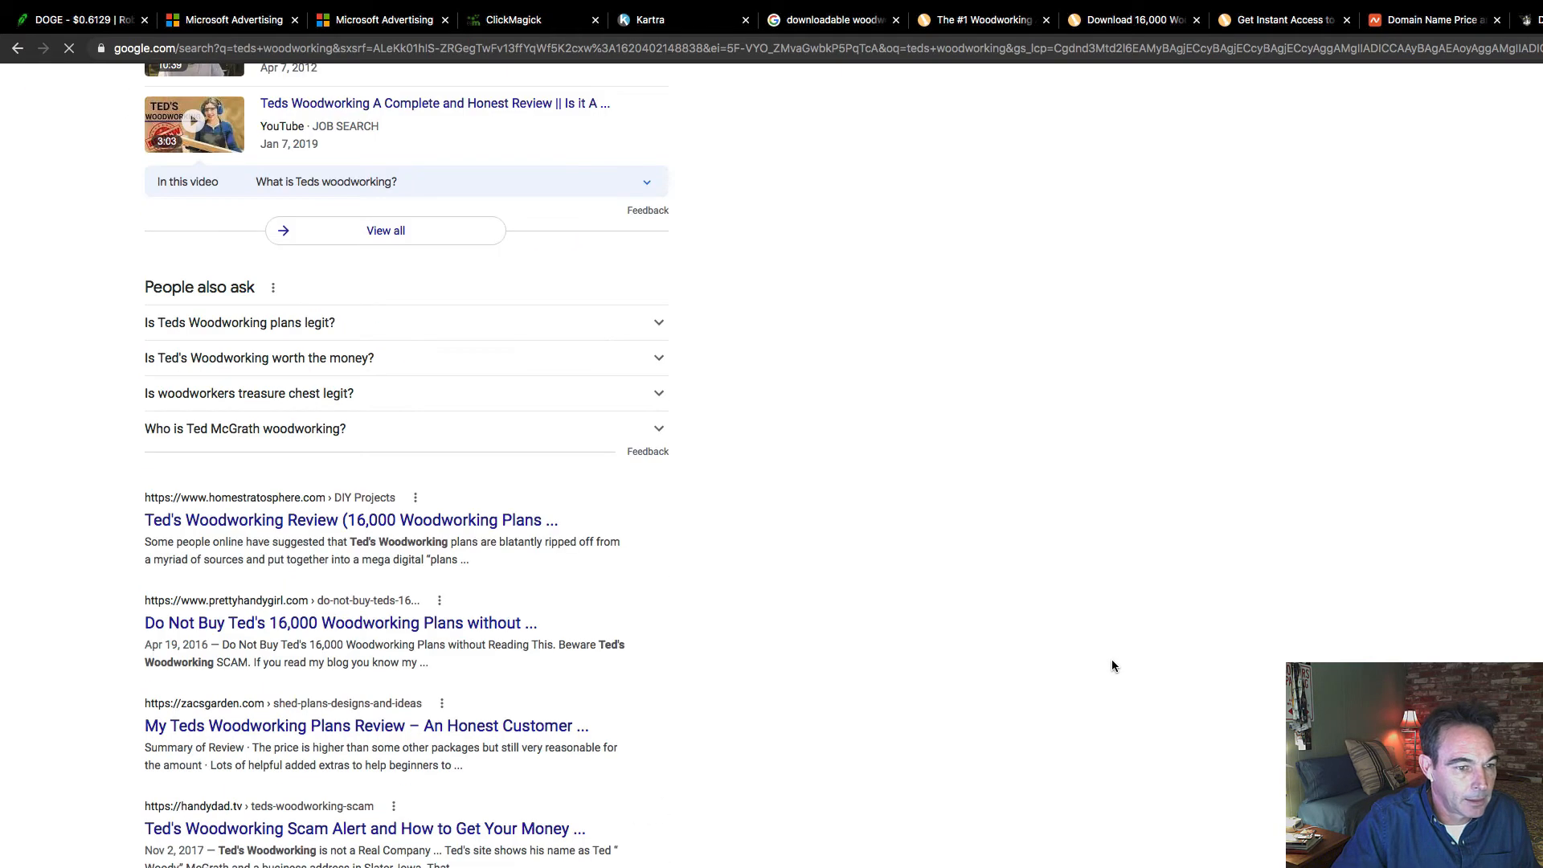
scroll(1111, 668, "down", 2)
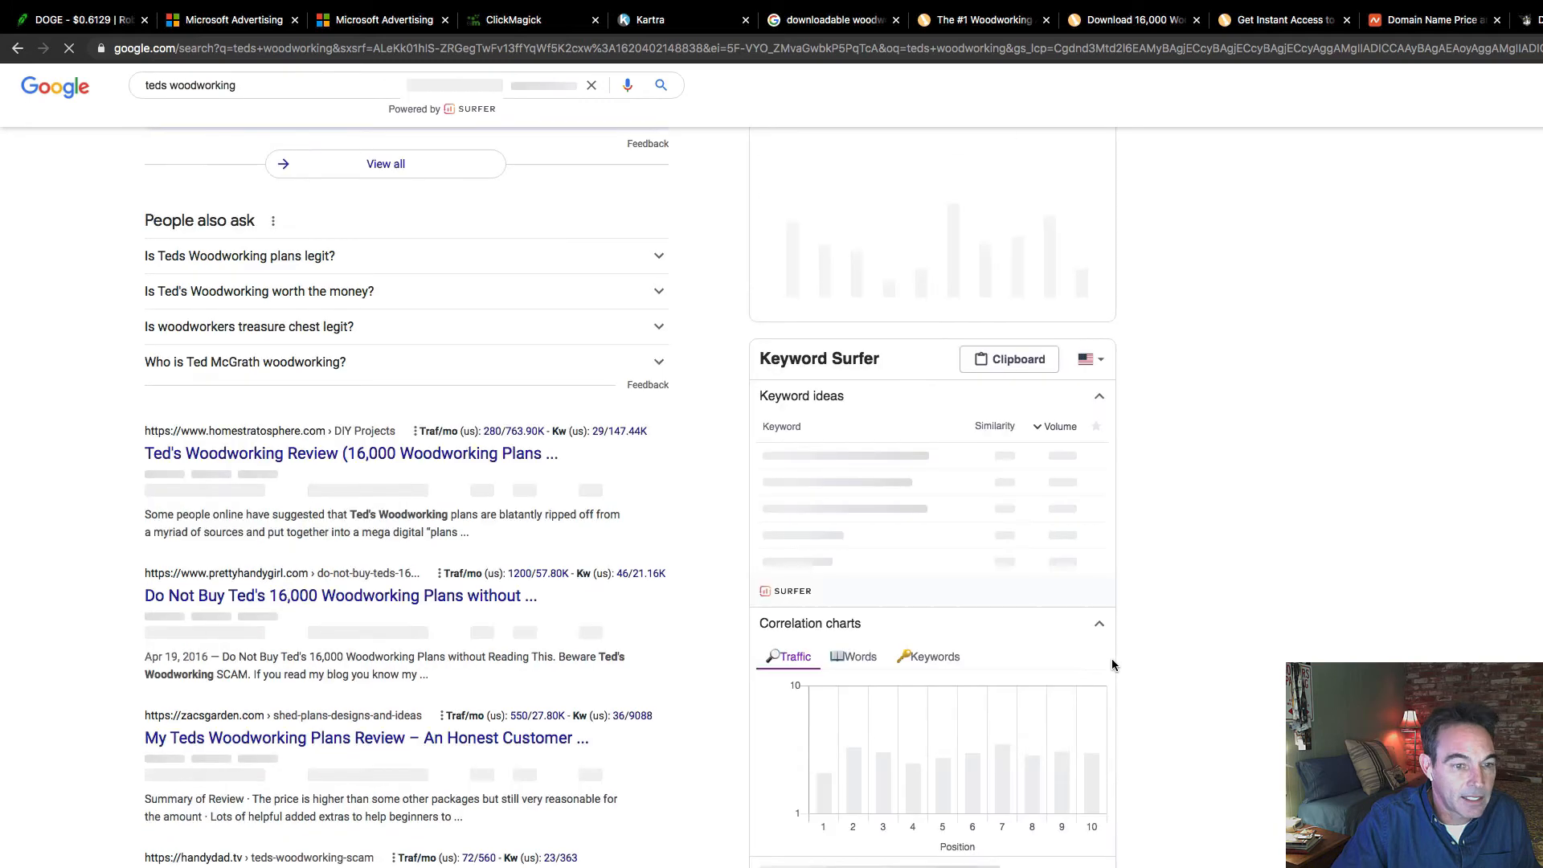
scroll(740, 819, "down", 5)
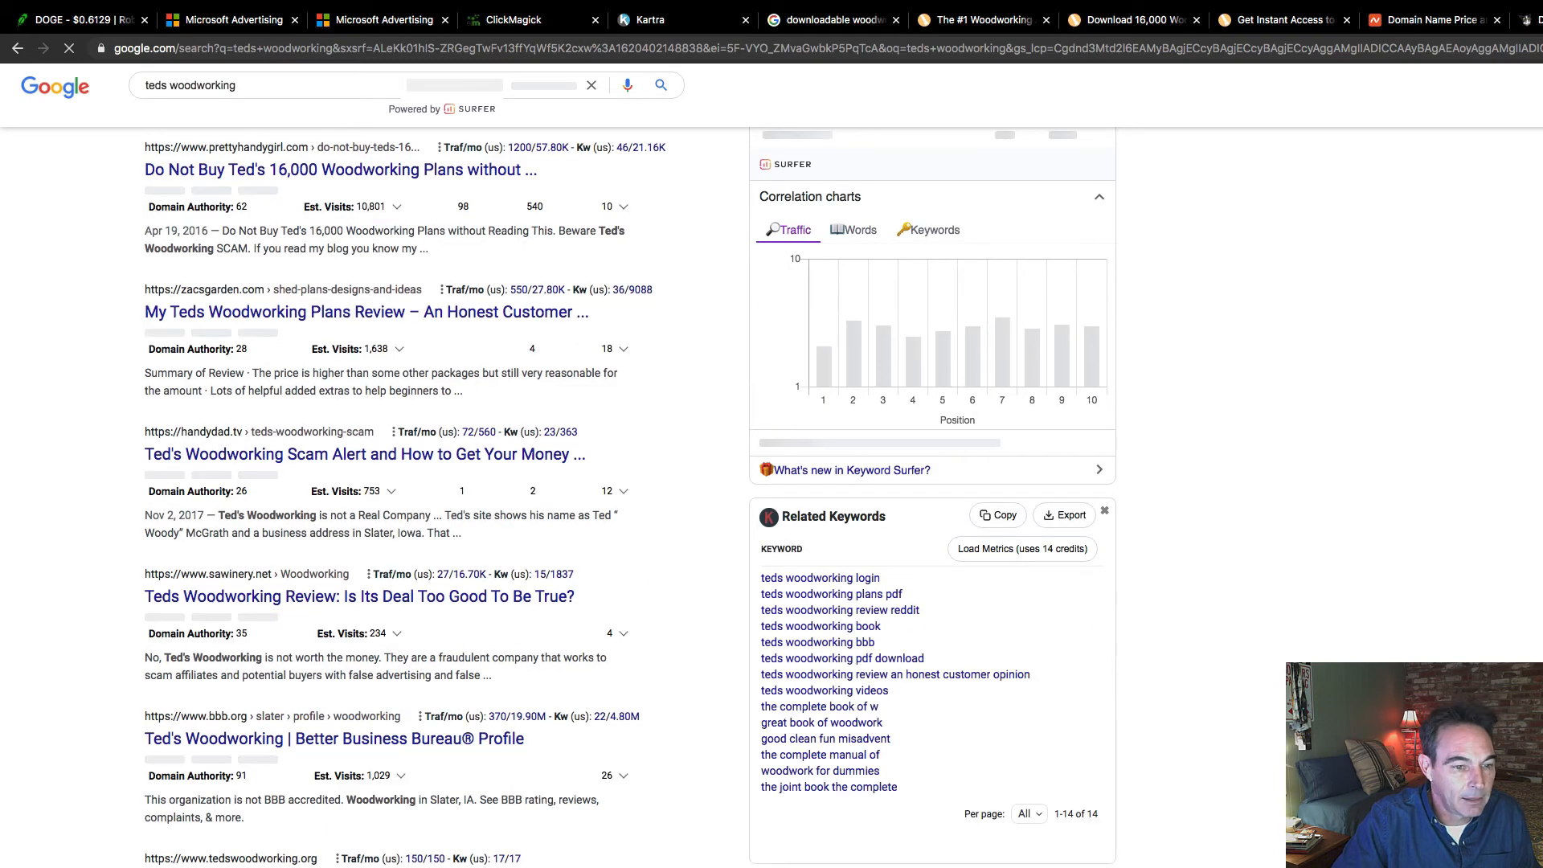
scroll(740, 482, "down", 4)
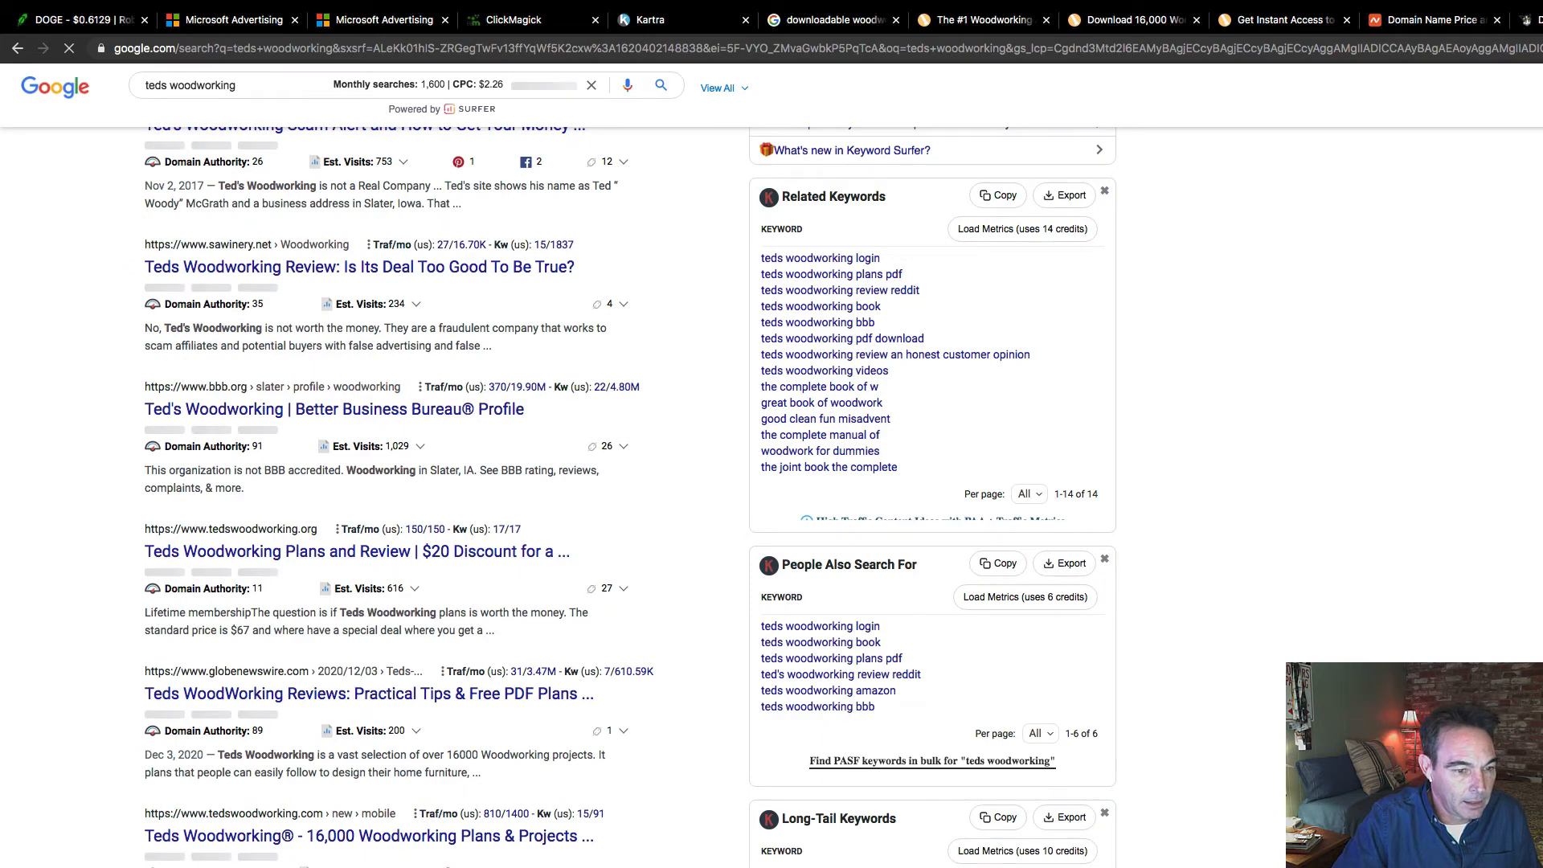
scroll(530, 482, "down", 2)
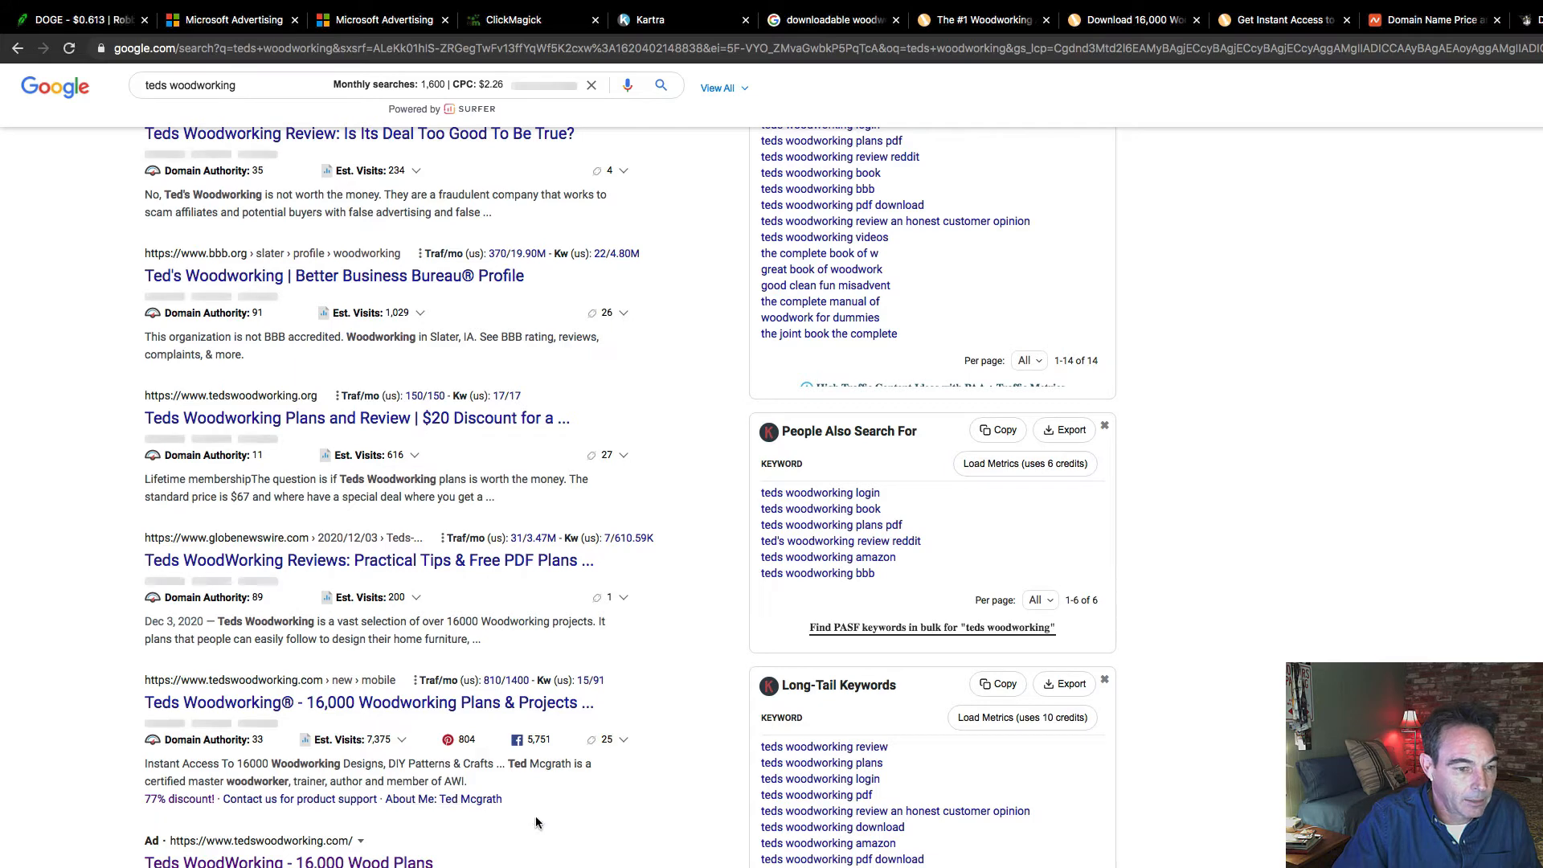
scroll(628, 824, "down", 1)
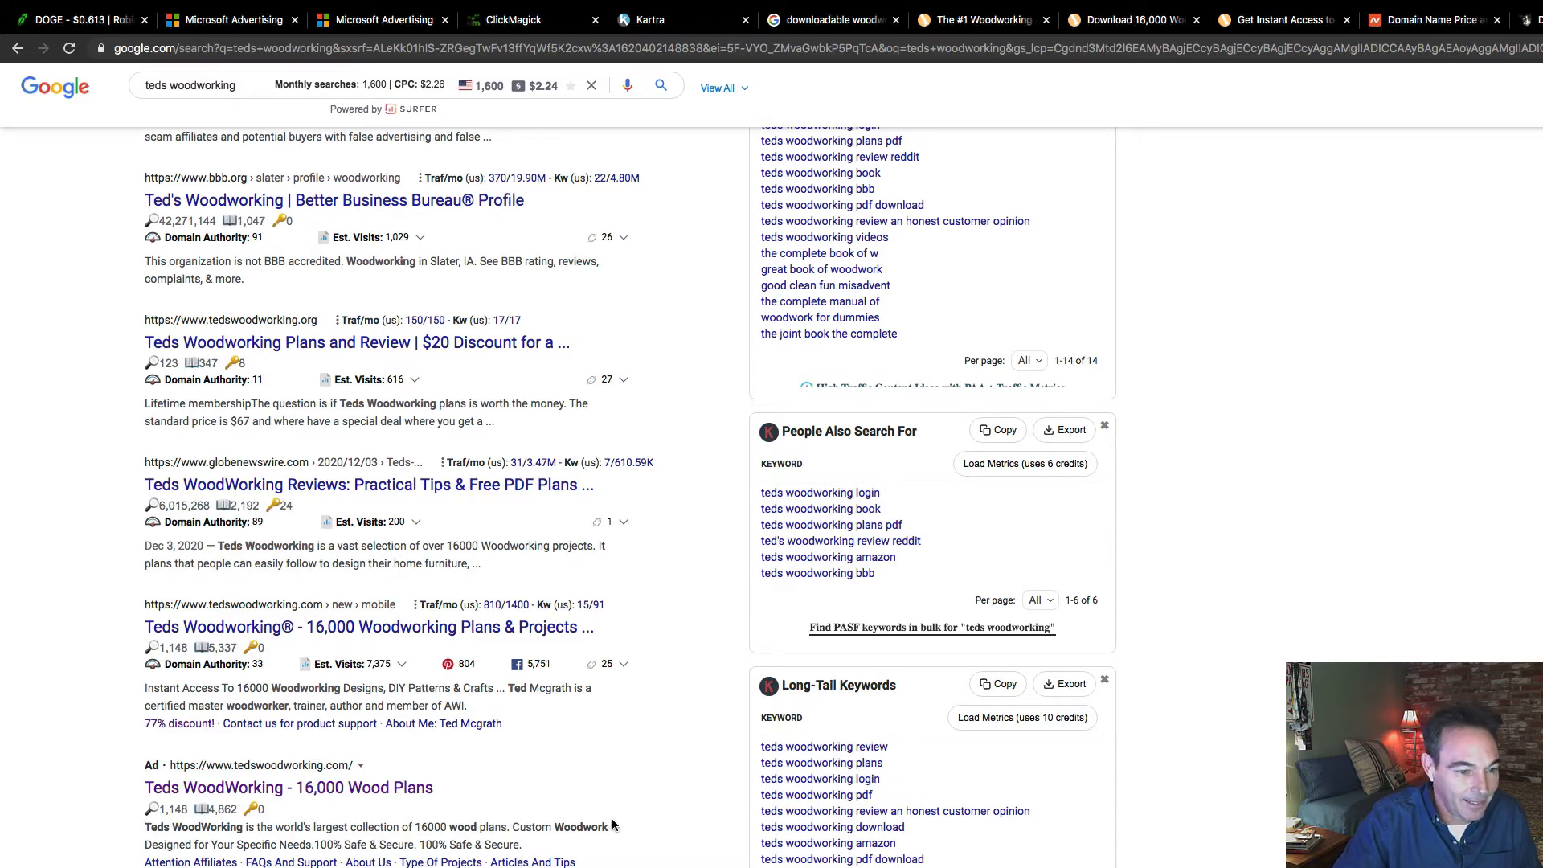
scroll(611, 818, "down", 2)
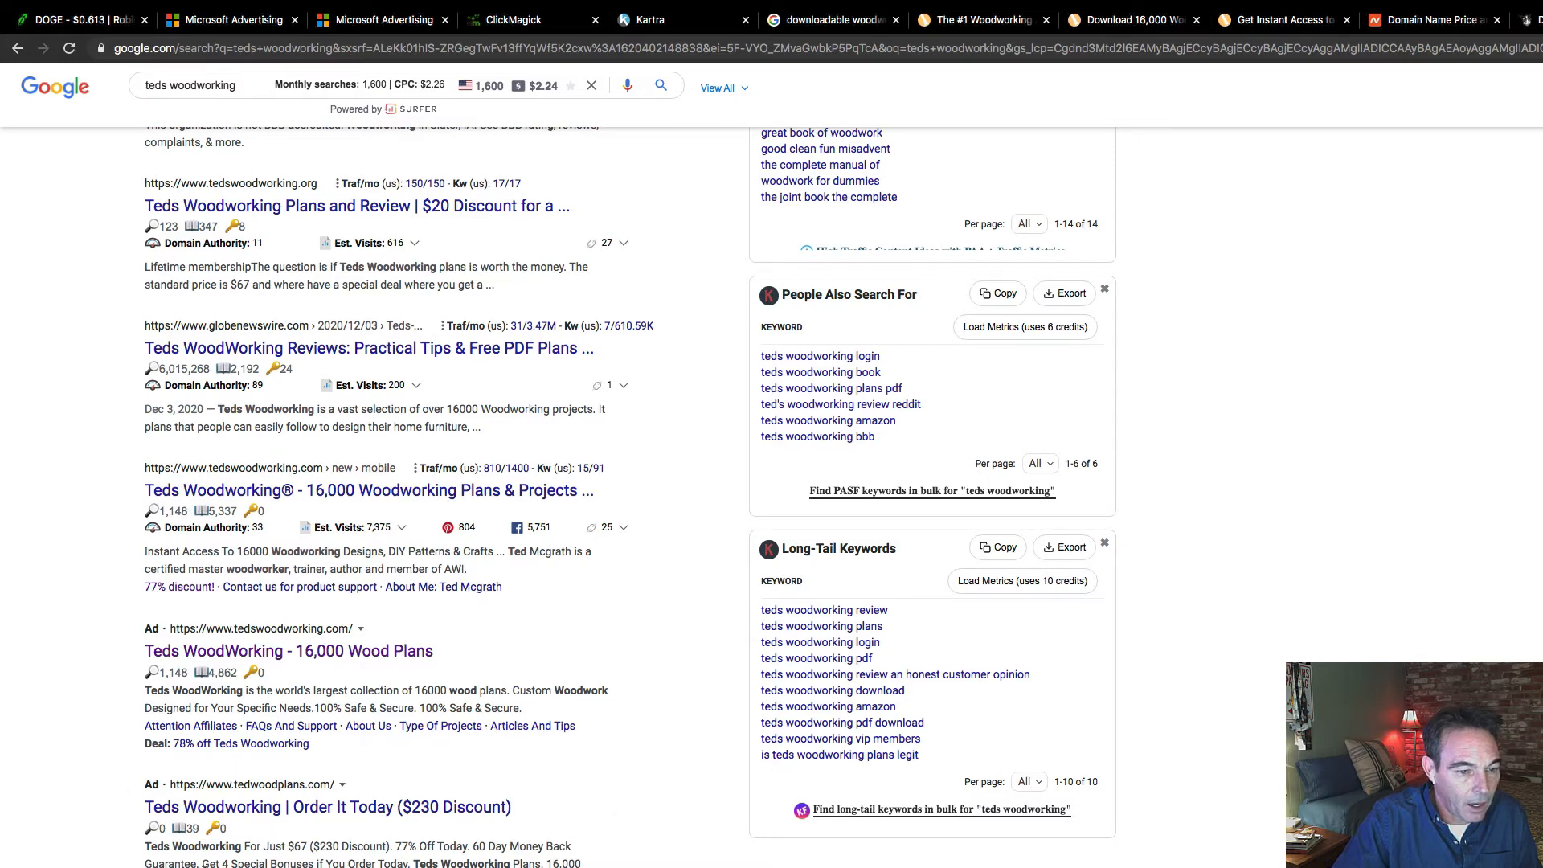
scroll(630, 497, "down", 1)
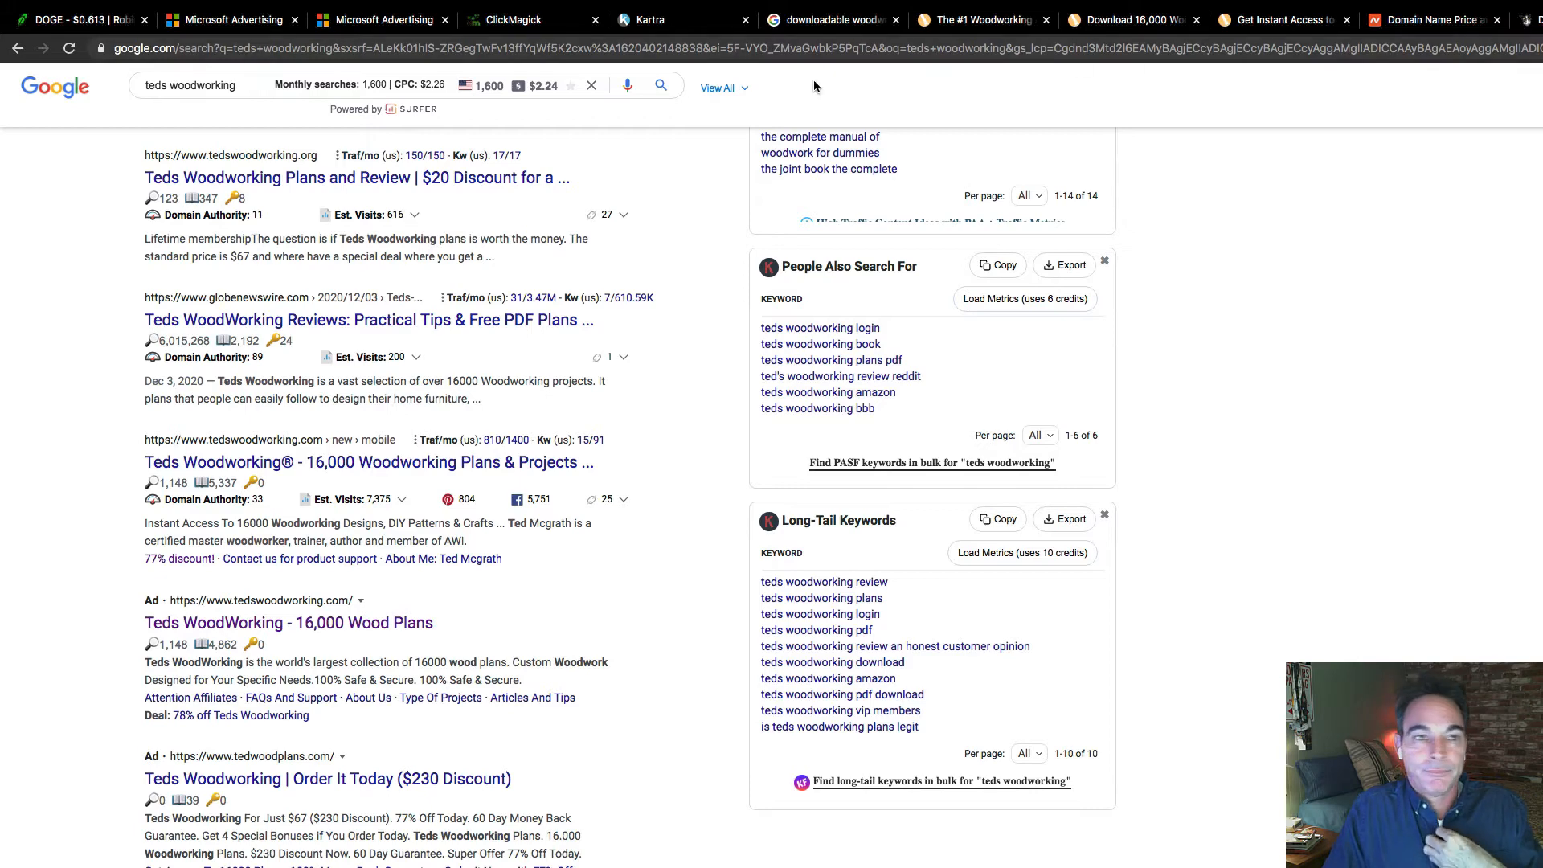
Return to the Microsoft Advertising campaign and add a new callout extension reading "100% Money Back Guarantee".
left_click(381, 18)
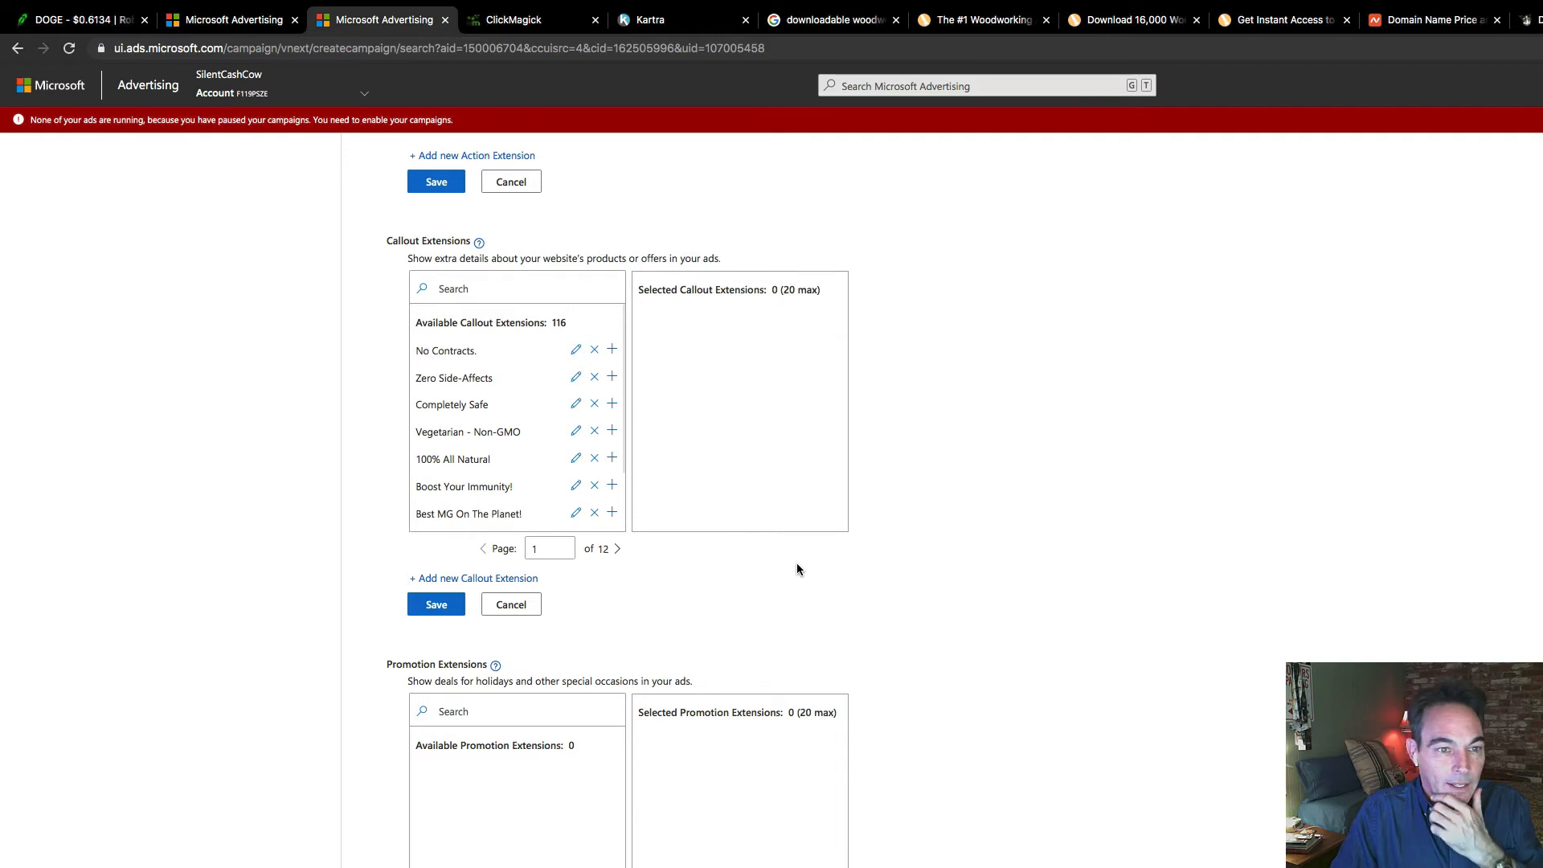
left_click(500, 482)
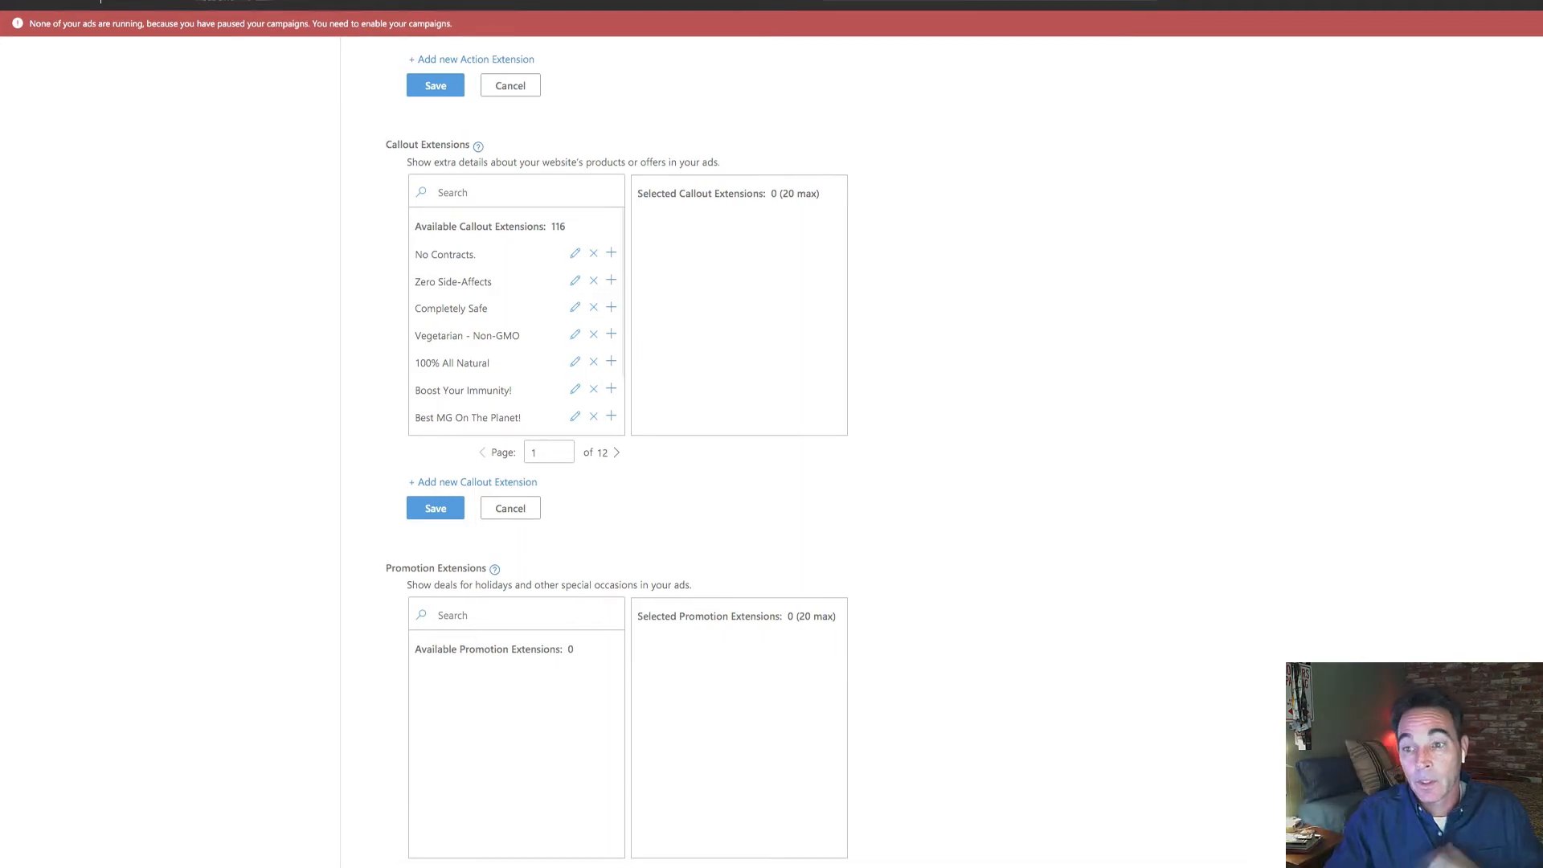
left_click(1264, 207)
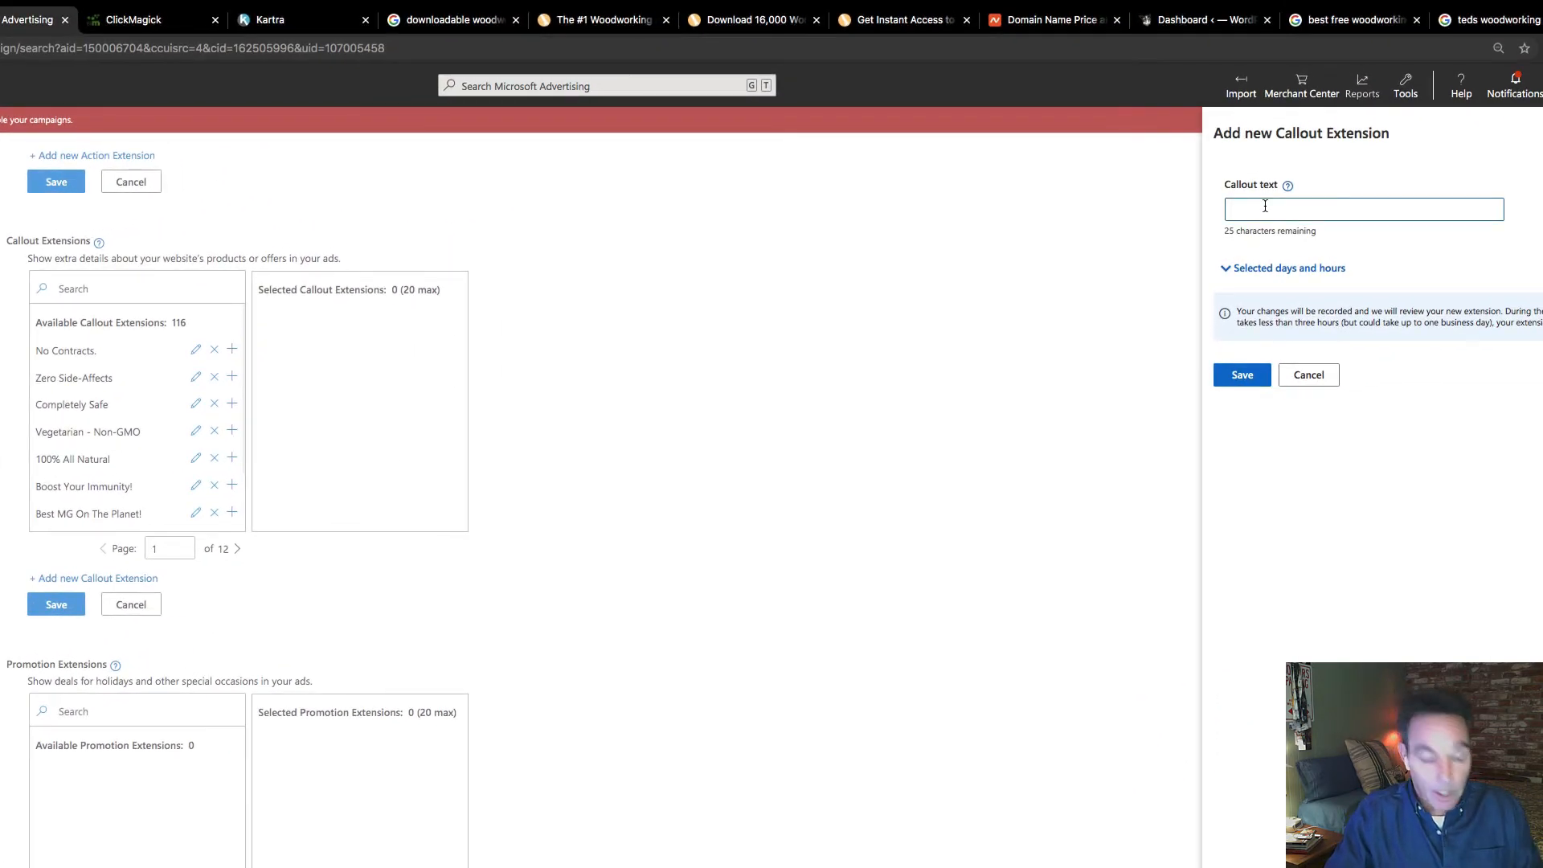
type("100")
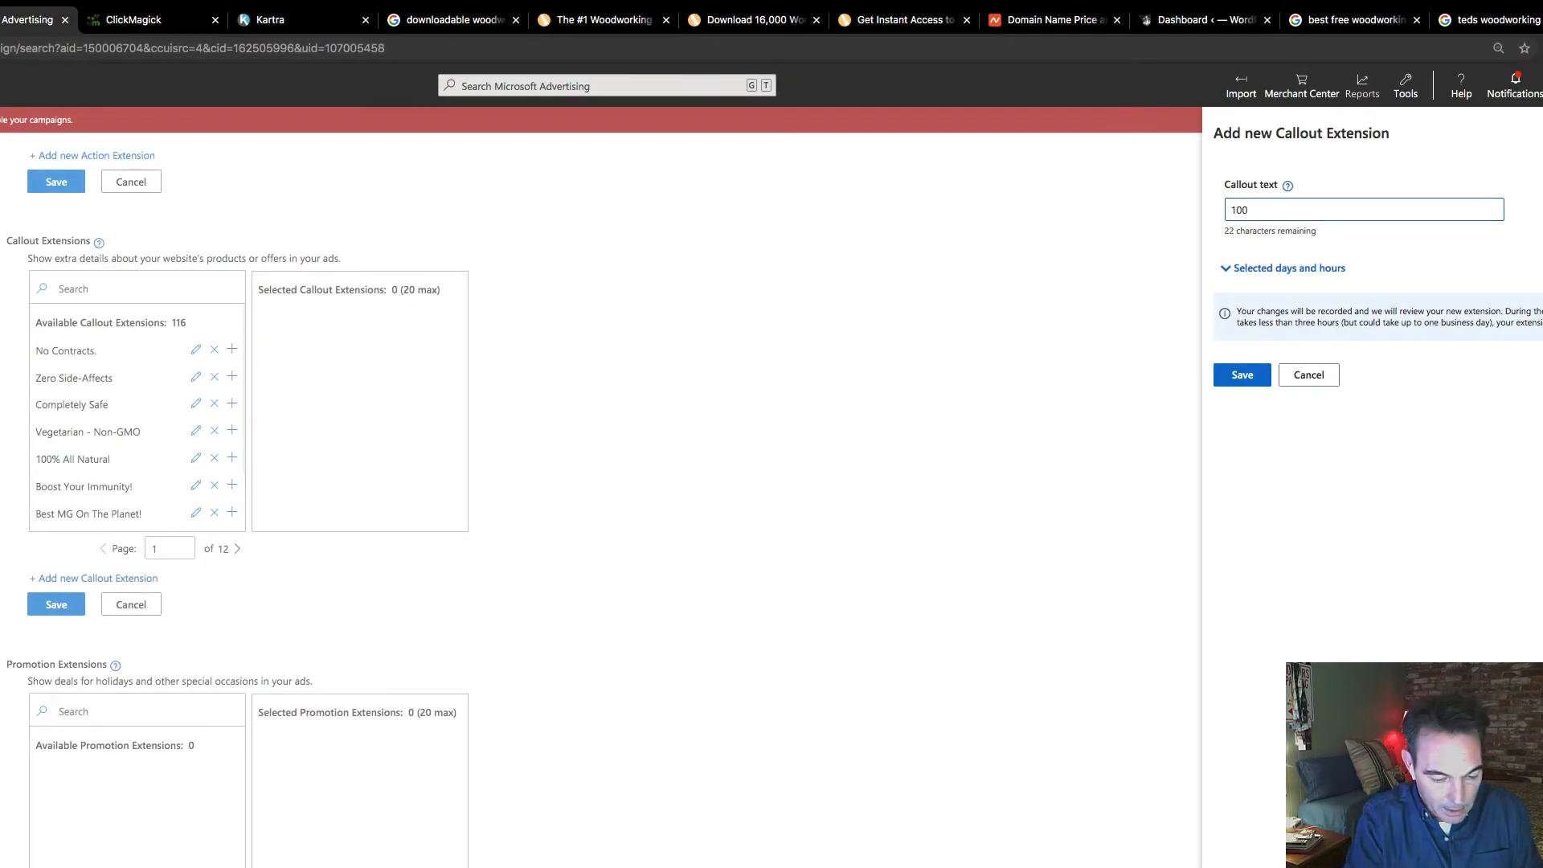
type("%")
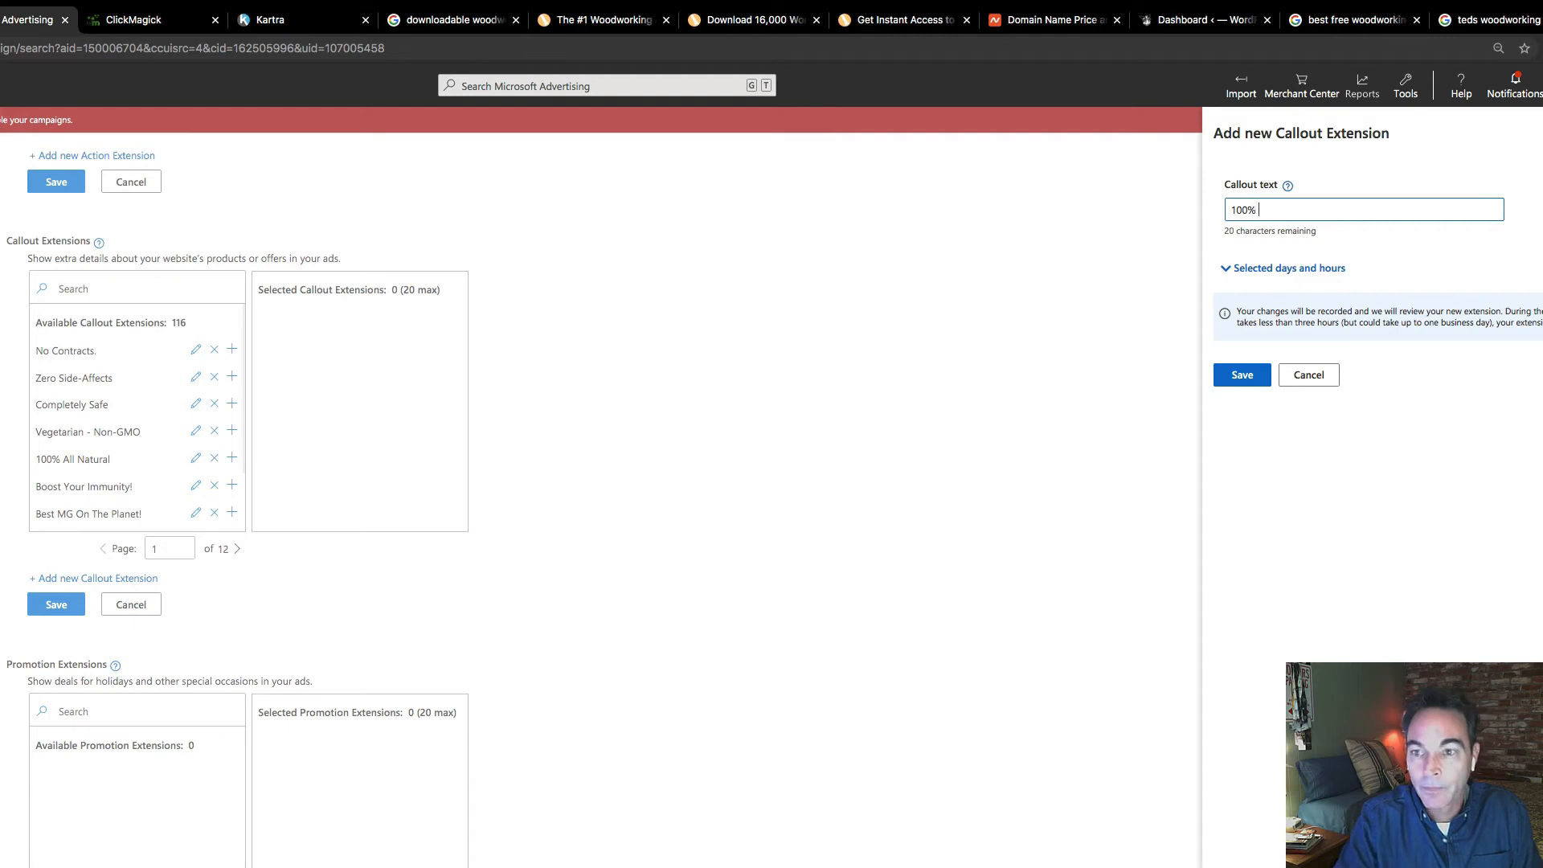
type(" Money ")
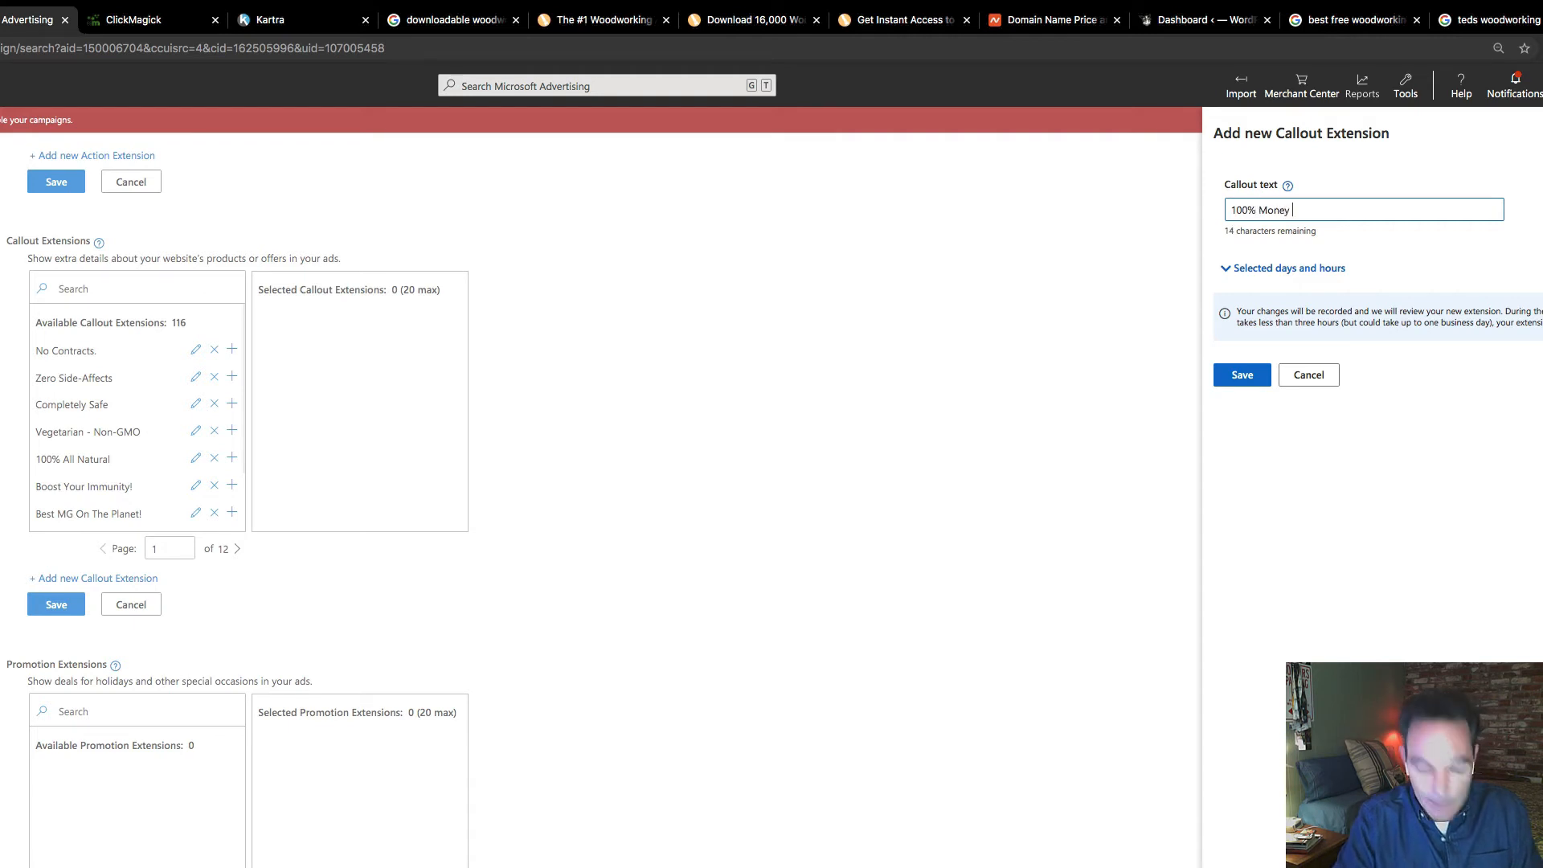
type("Back Guarant")
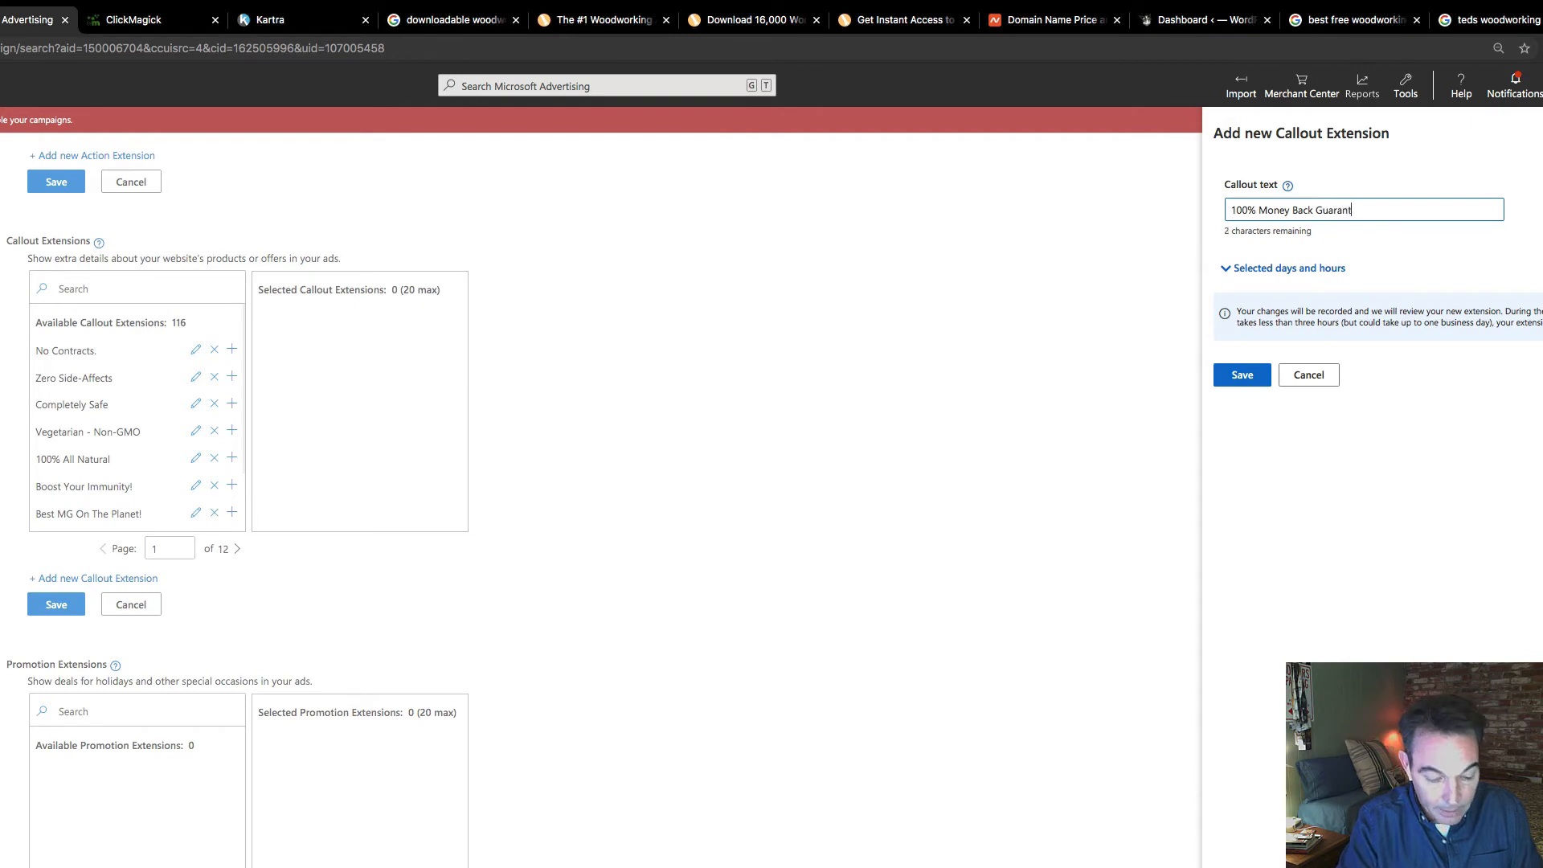
type("ee")
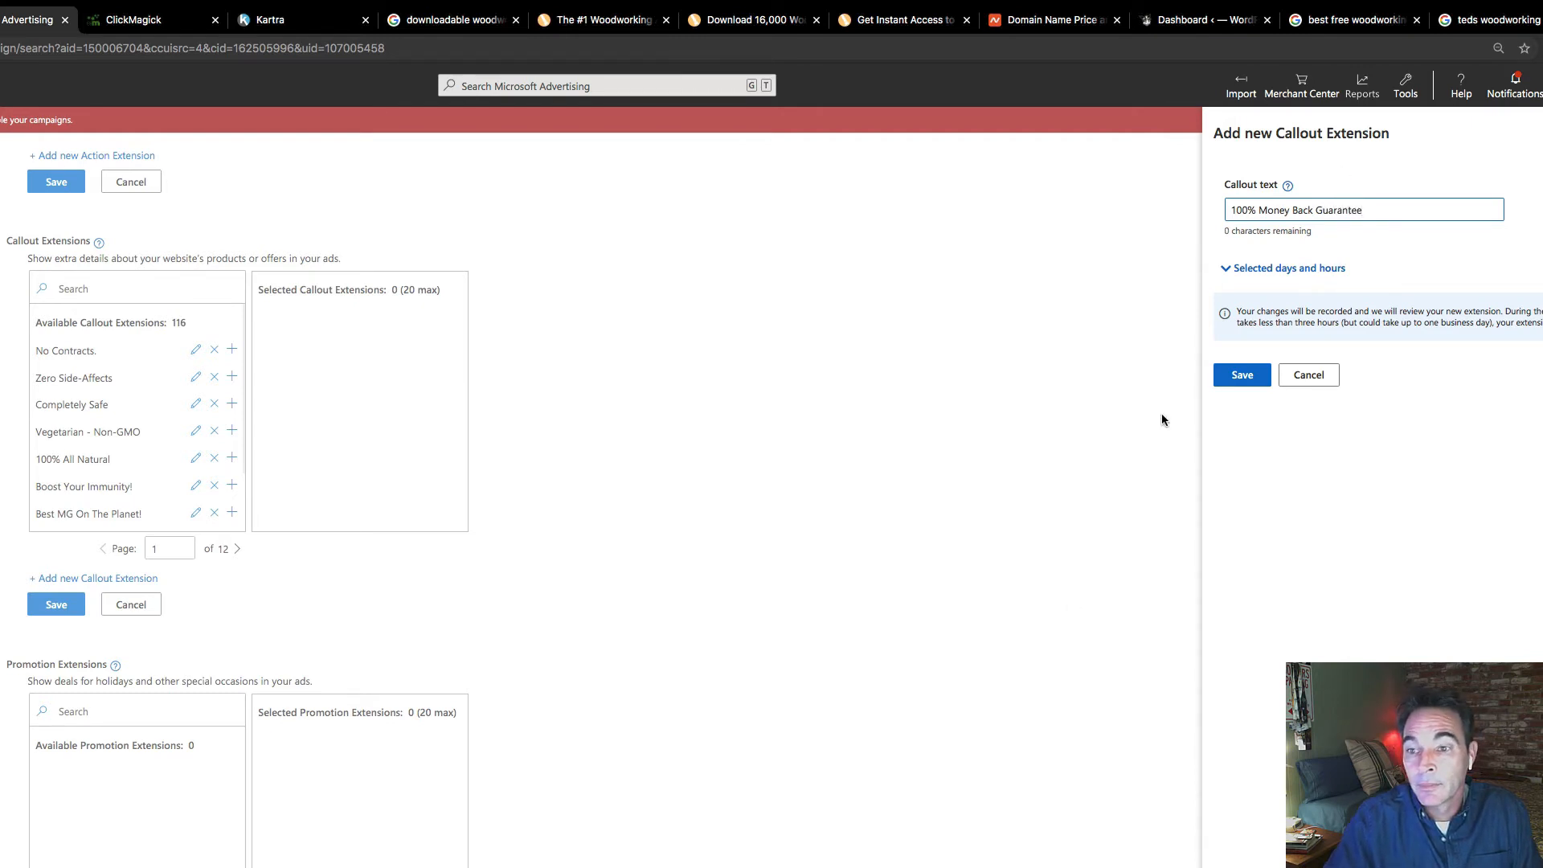
left_click(1237, 376)
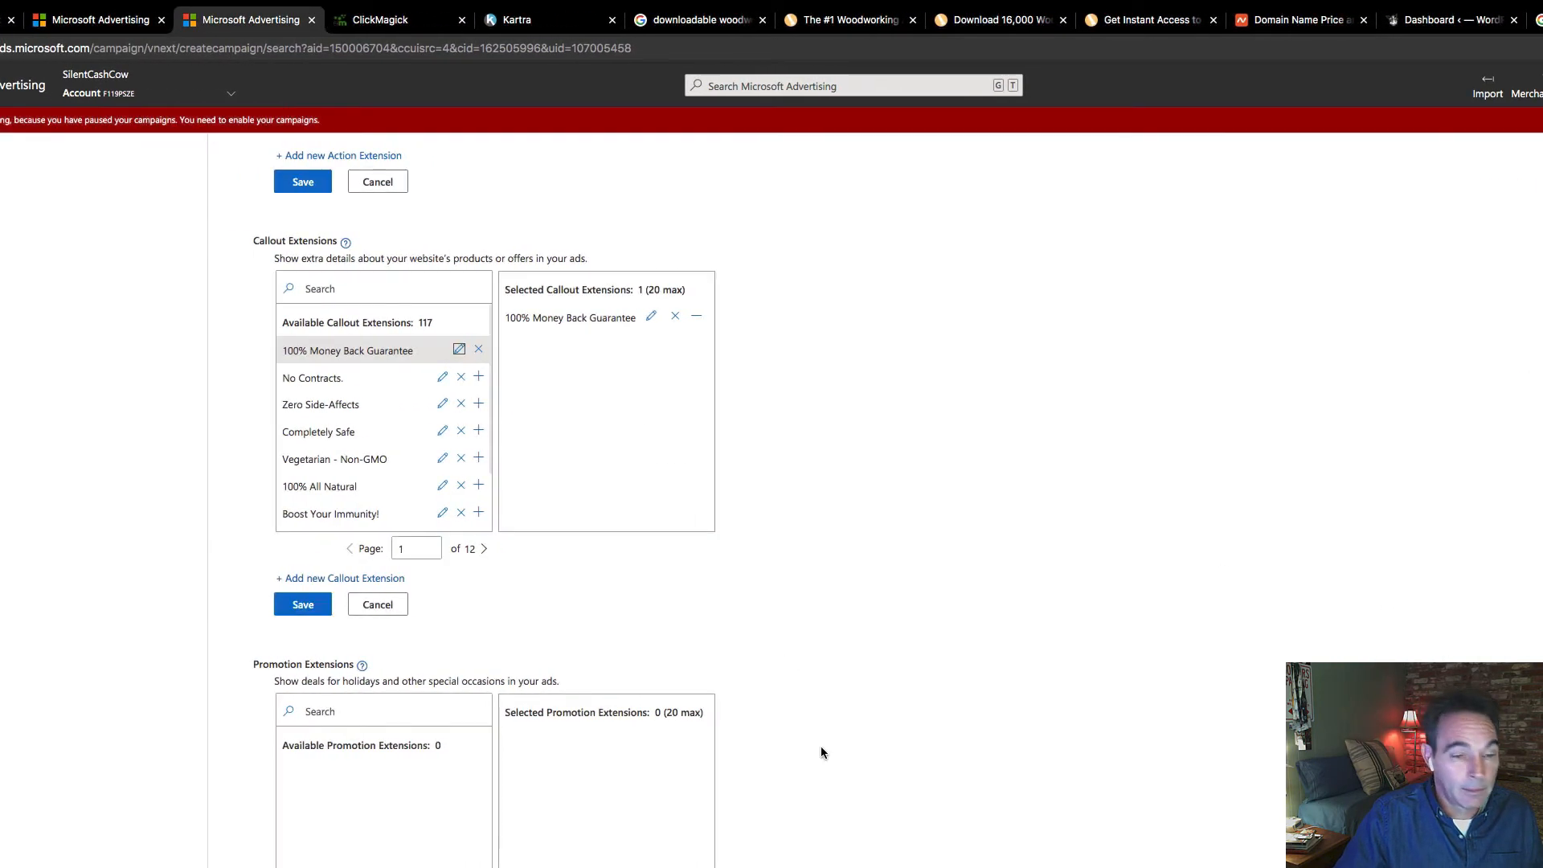
Review the campaign's ad extensions, save them and try to continue to the next campaign step.
scroll(811, 818, "down", 4)
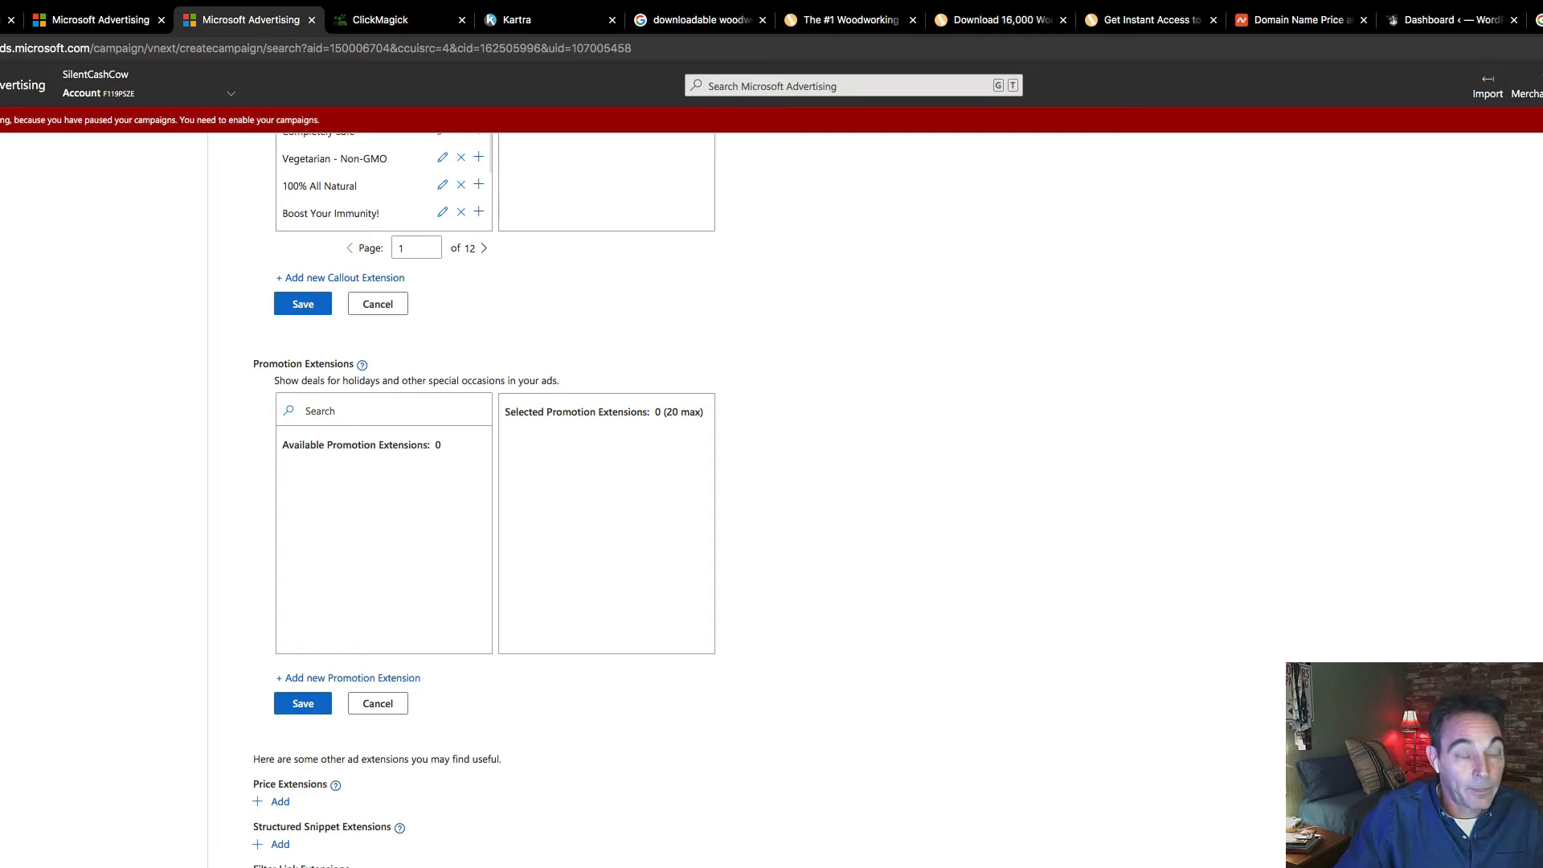
scroll(771, 498, "up", 15)
scroll(771, 498, "down", 15)
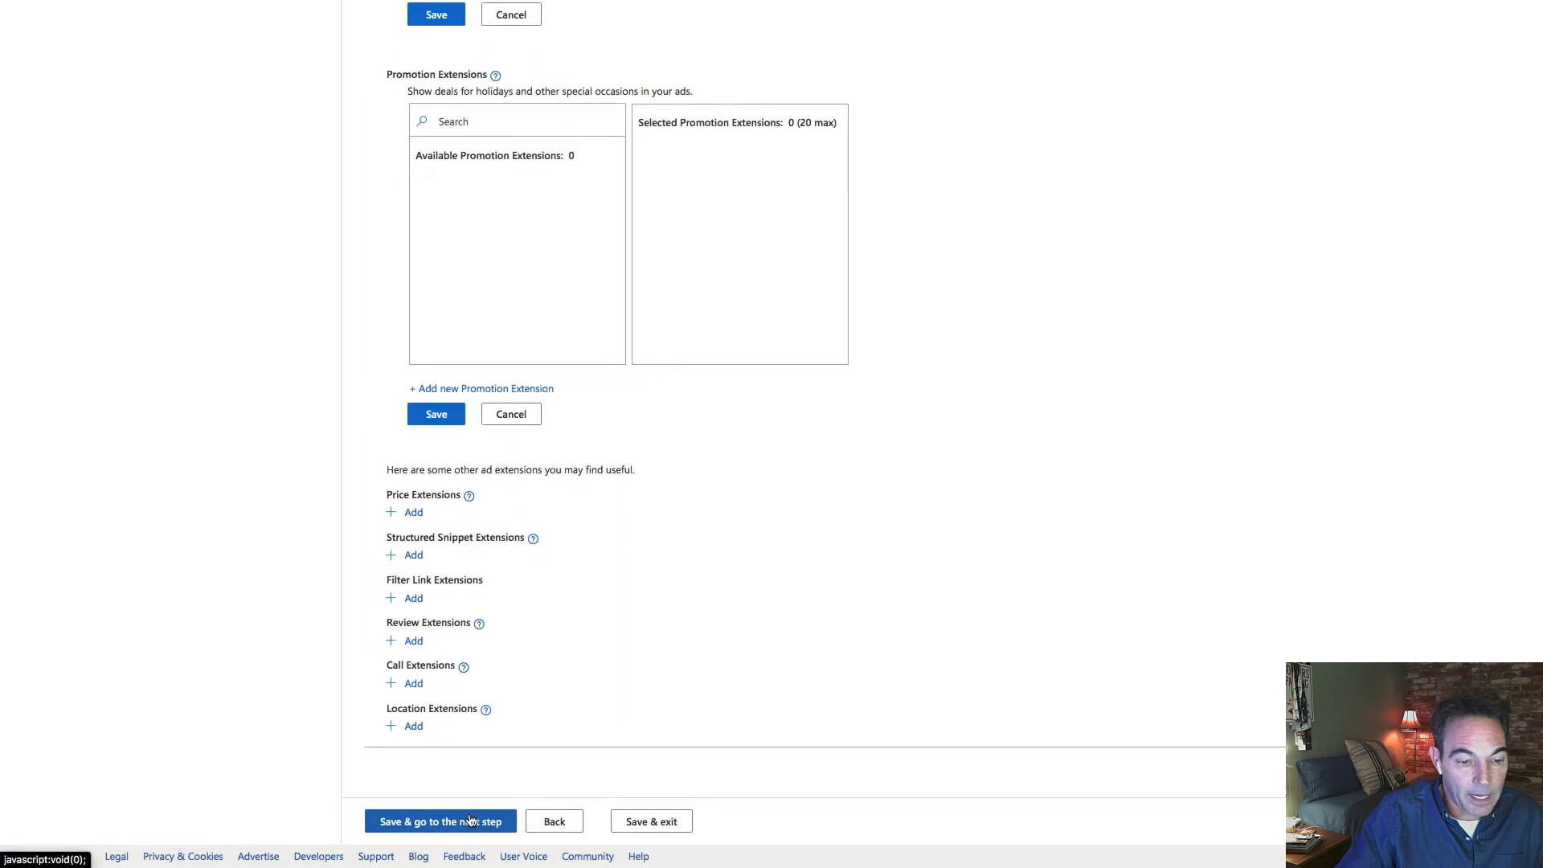
left_click(470, 819)
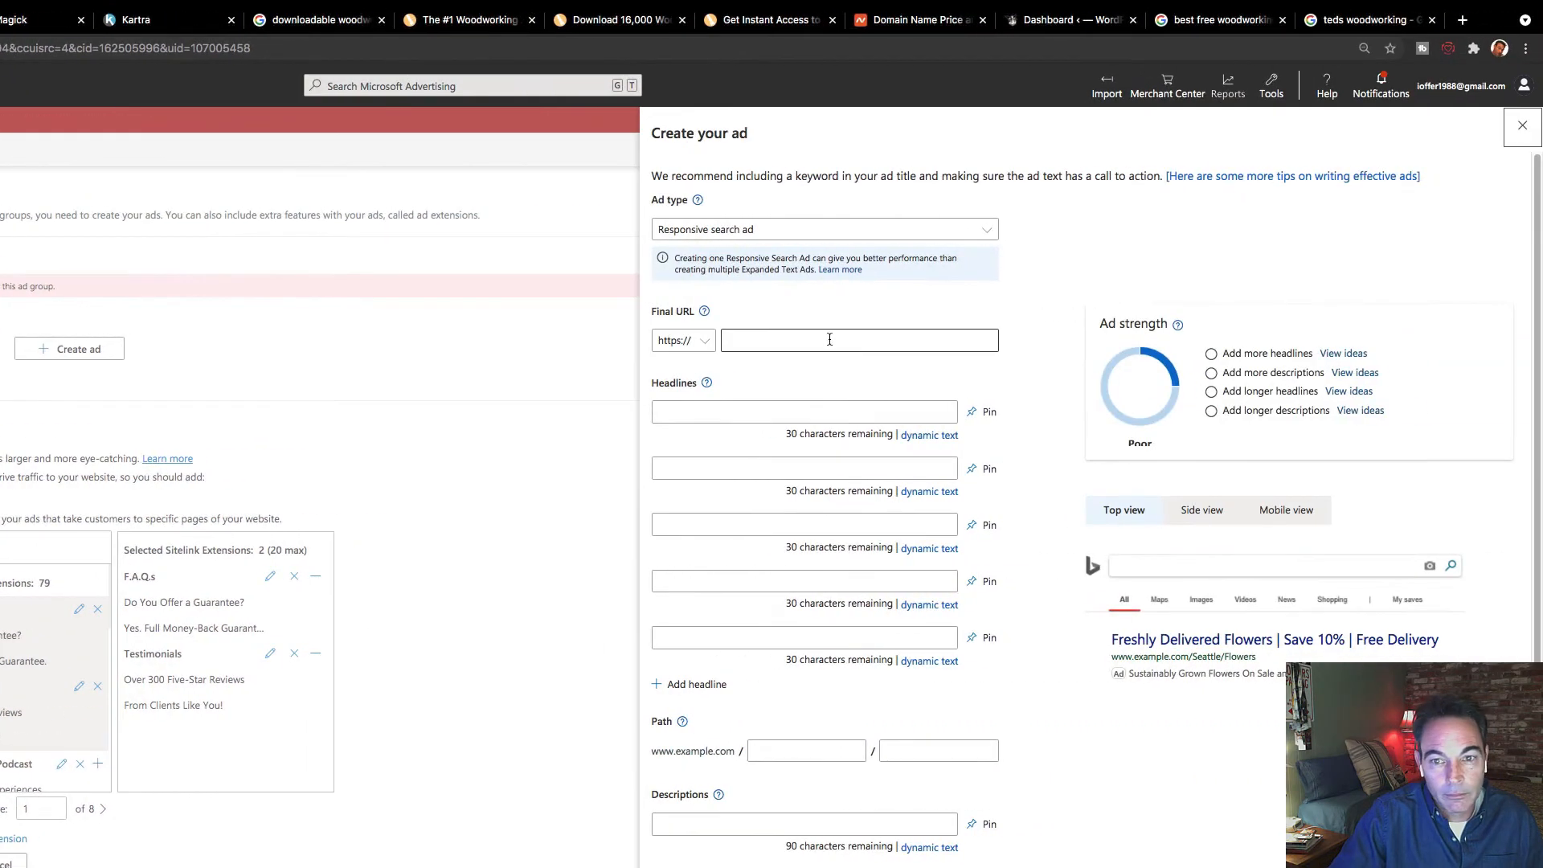
left_click(829, 339)
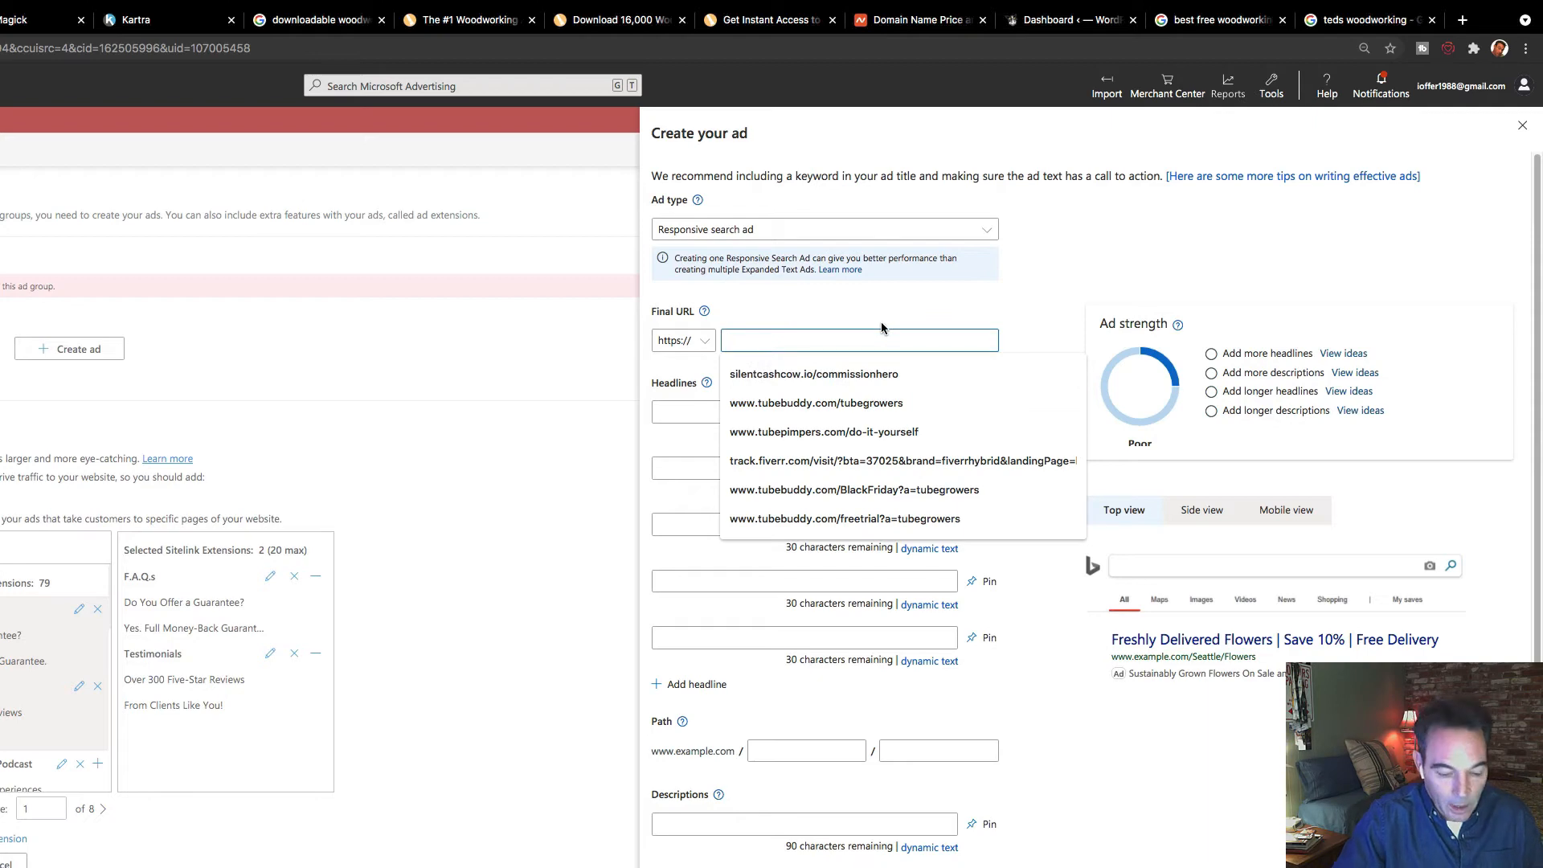
type("tedswoodworking")
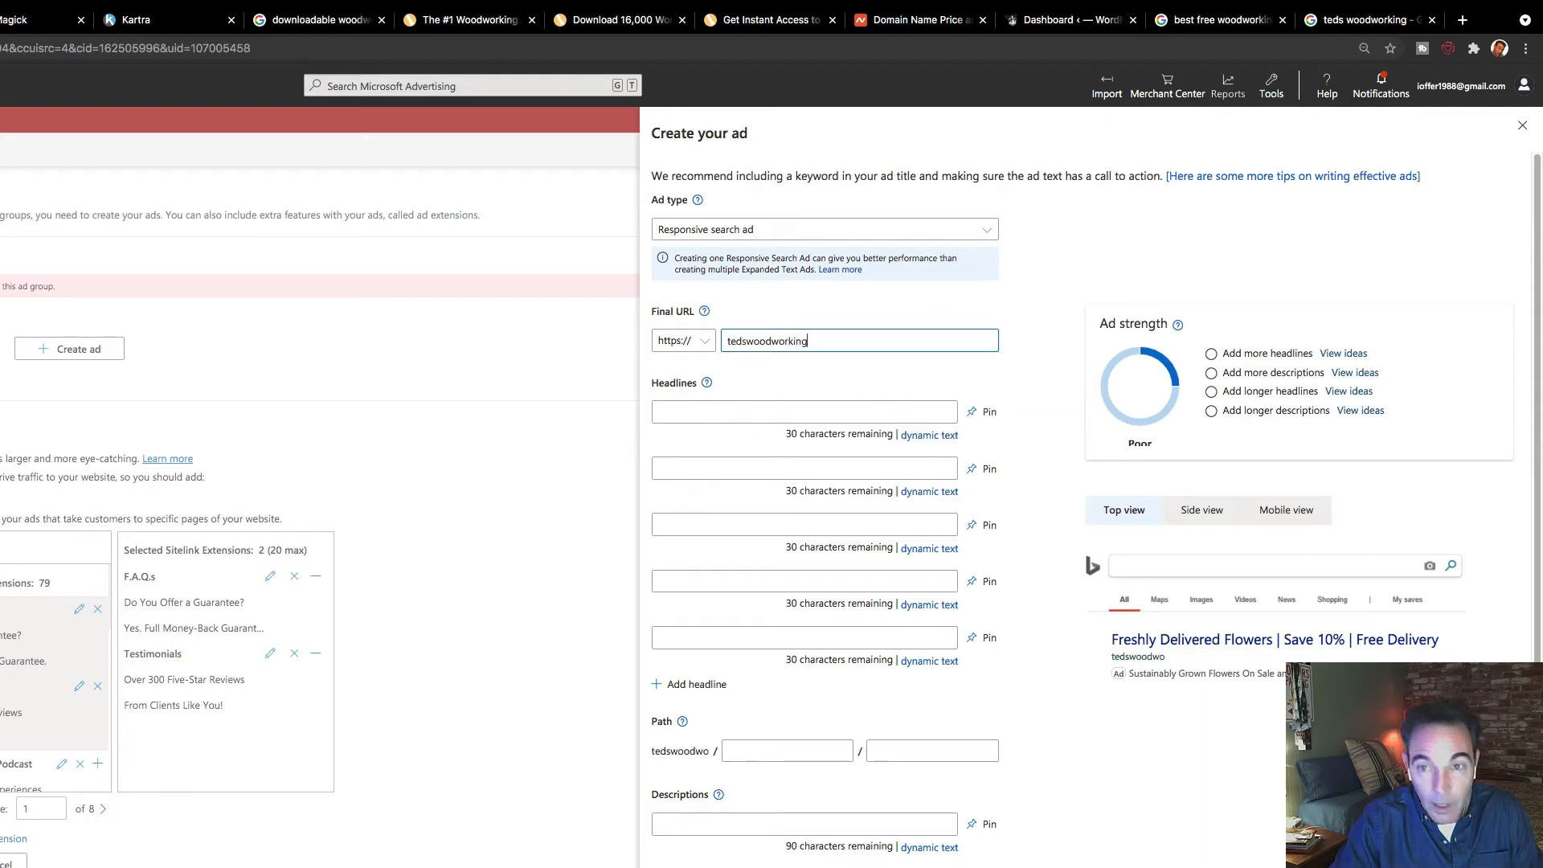
type(".com")
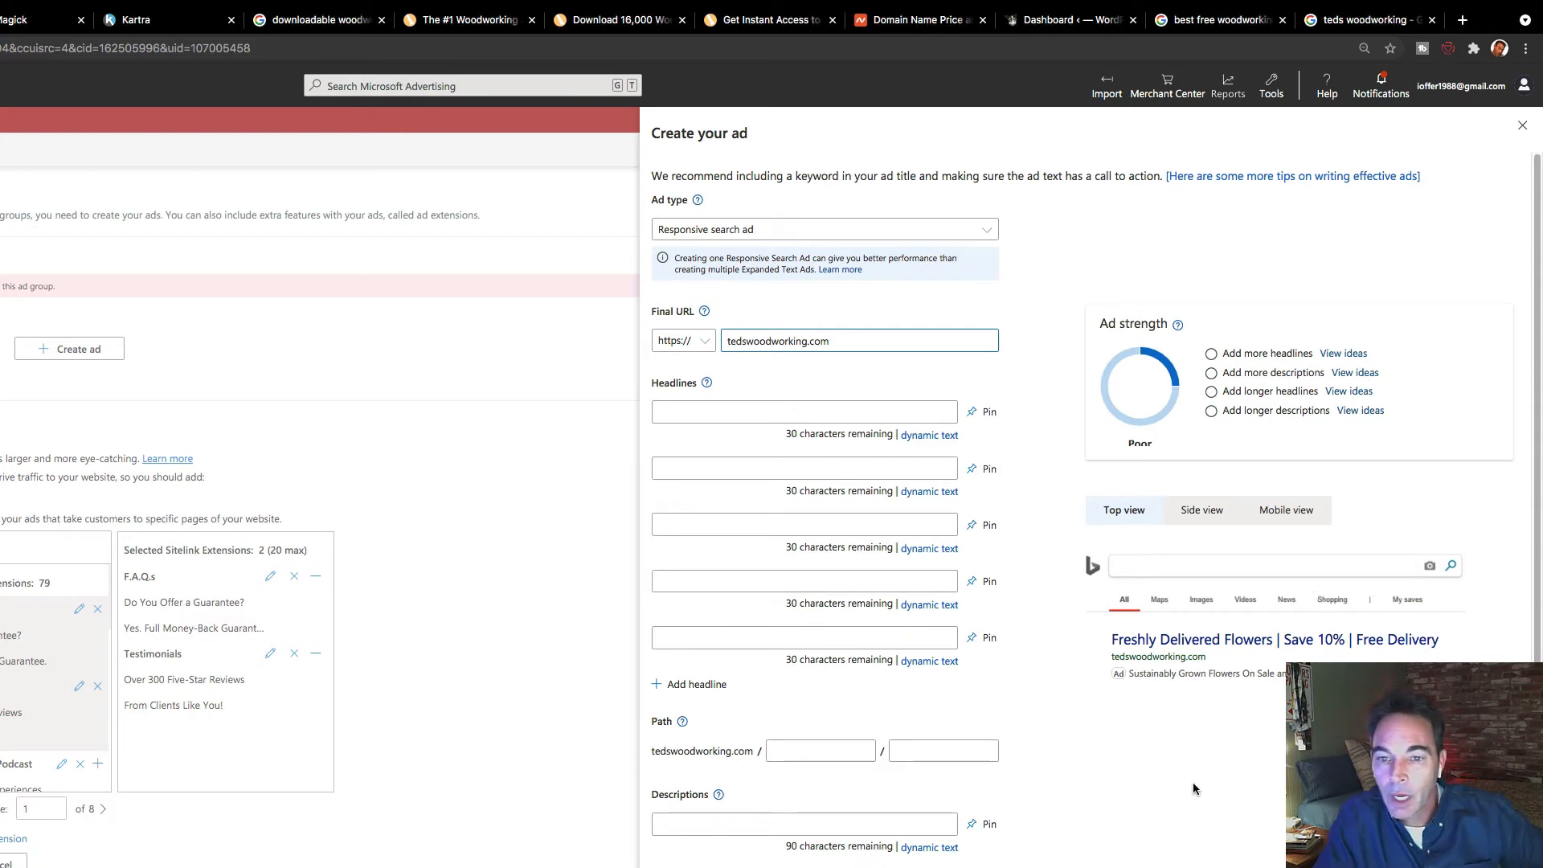
left_click(711, 406)
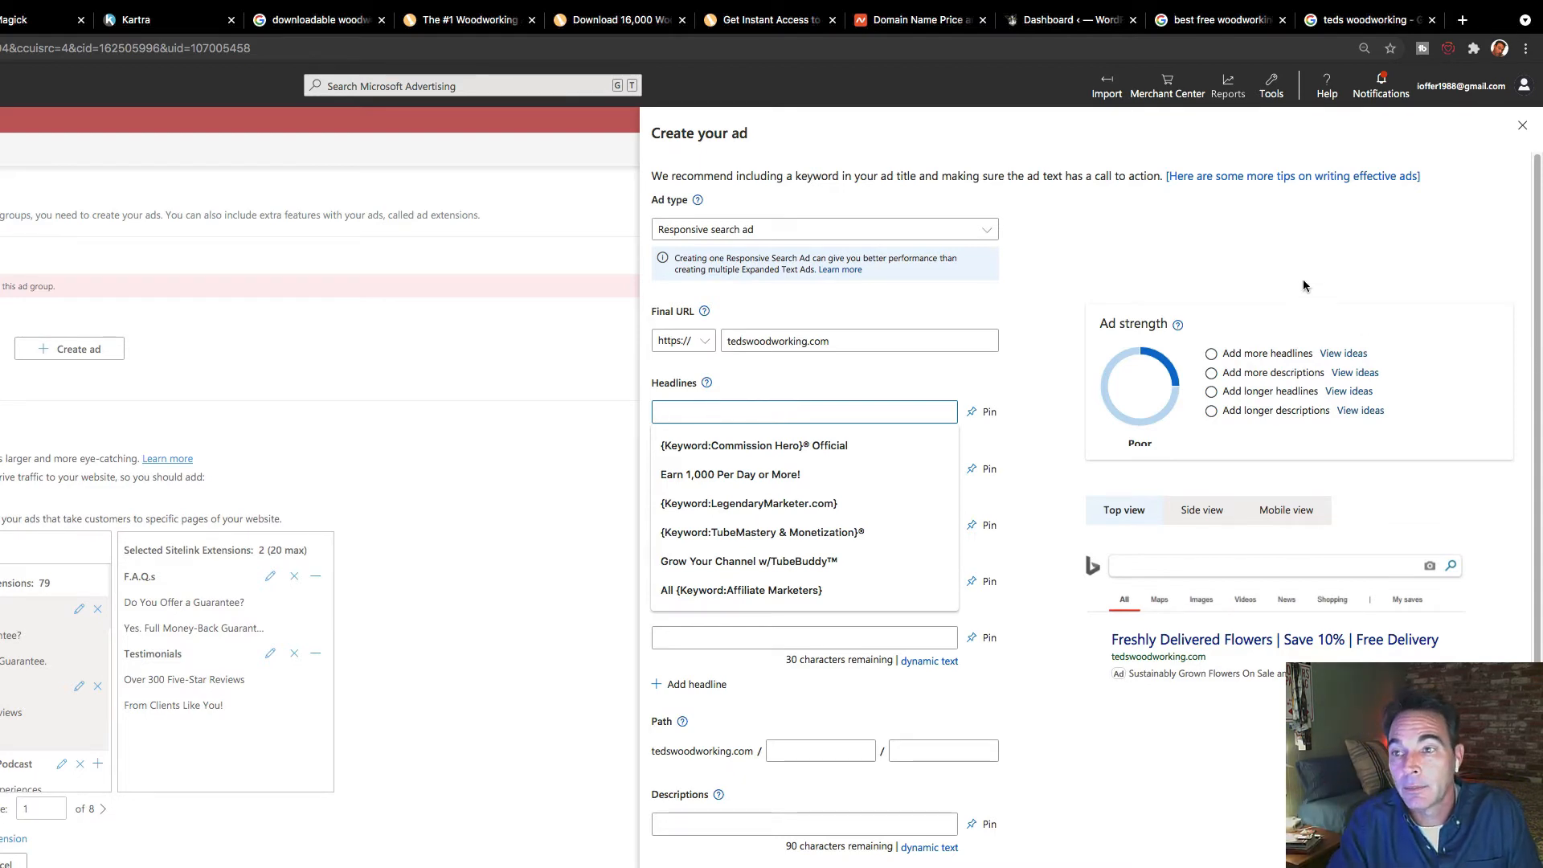
Switch to the Google results for "teds woodworking" and examine how the top ads use the brand name in their headlines and text.
left_click(1364, 19)
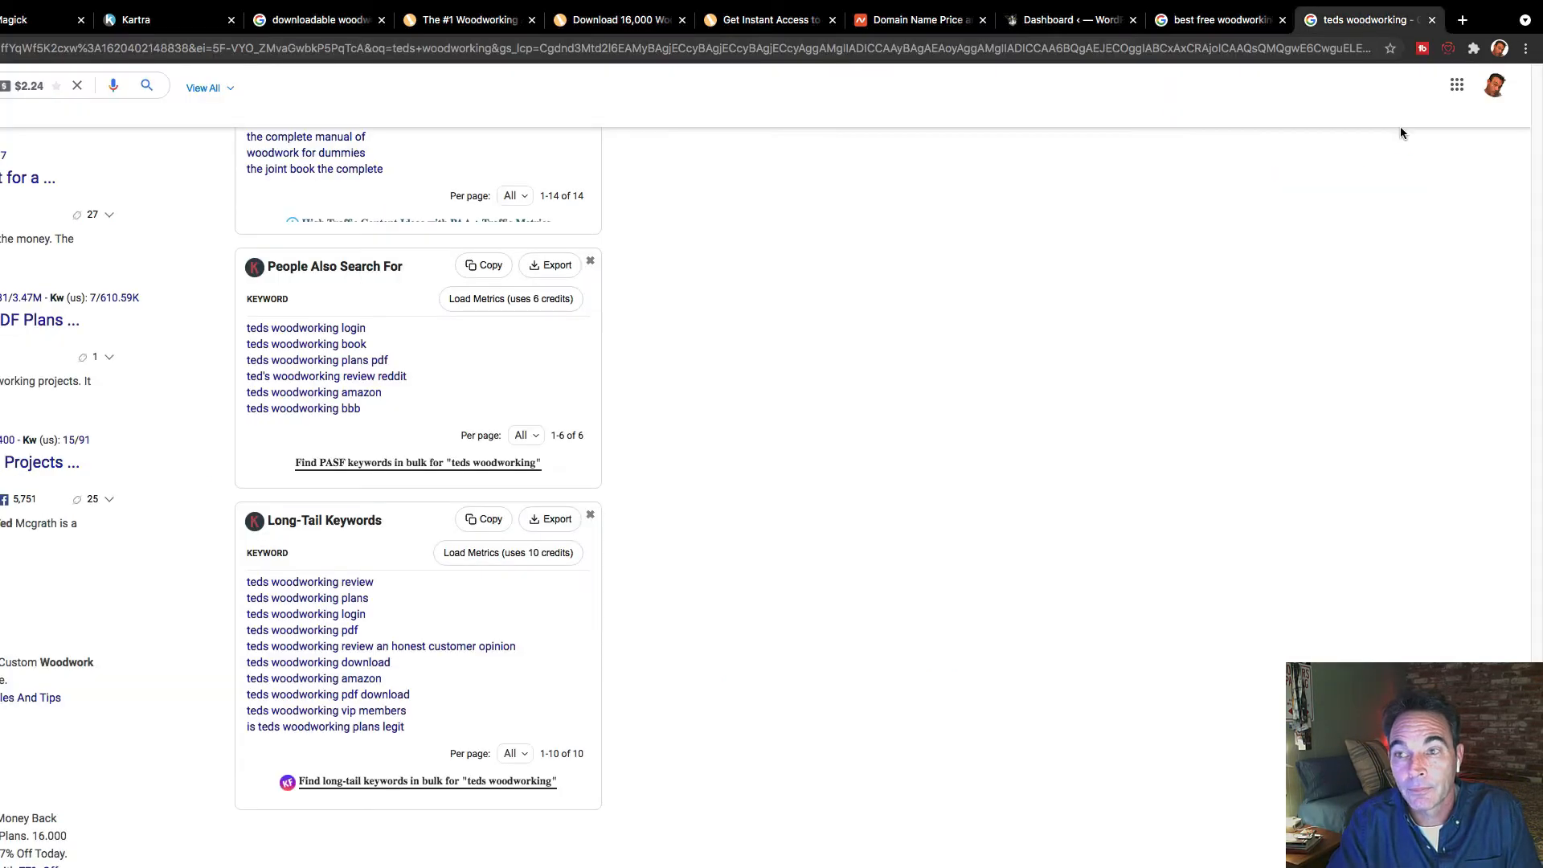
scroll(670, 818, "up", 10)
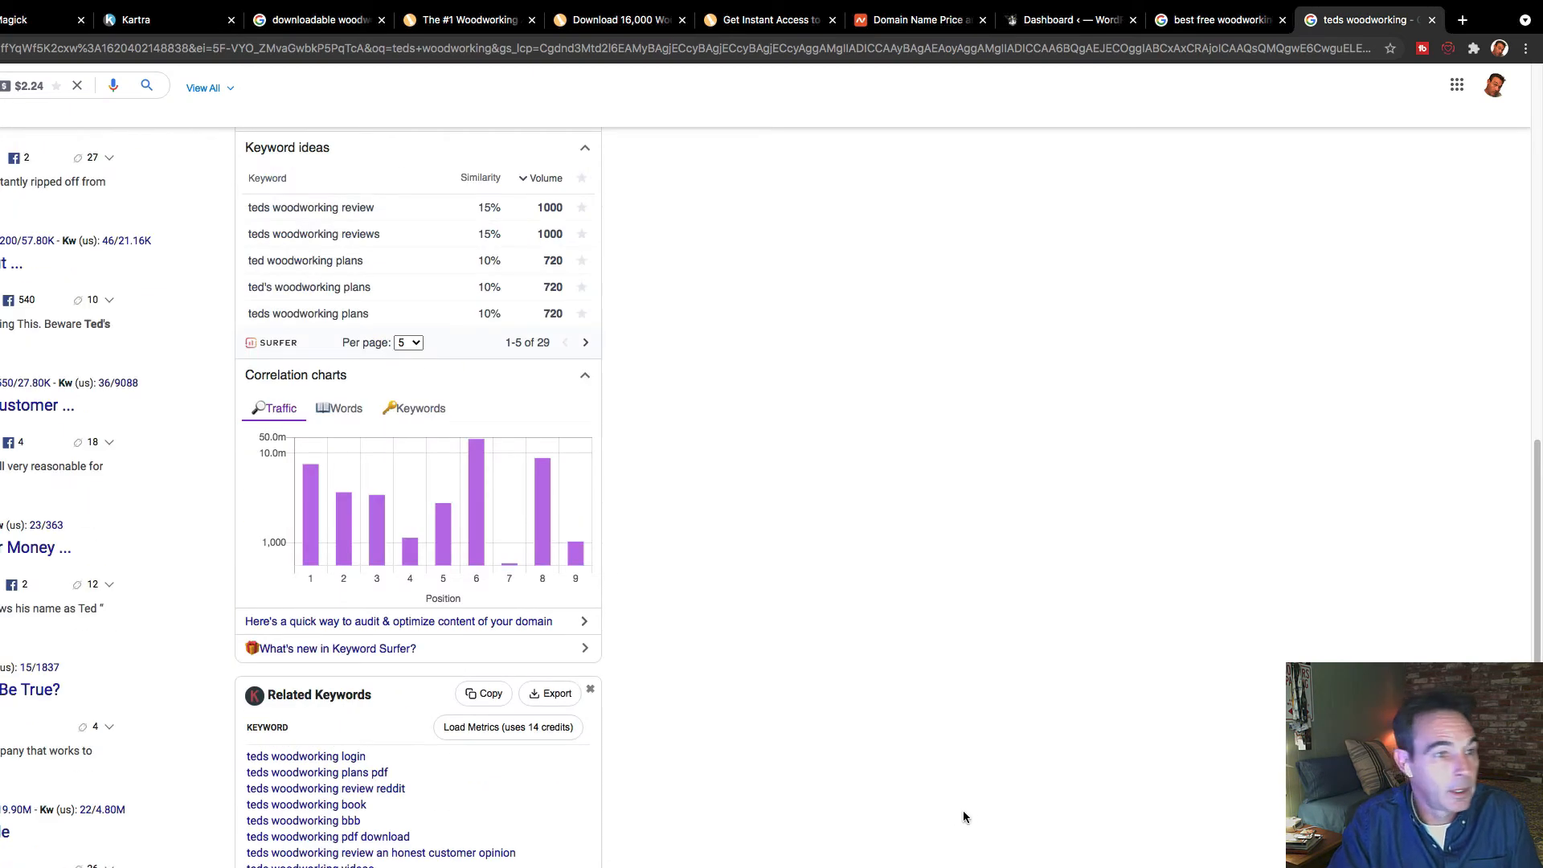
scroll(482, 836, "up", 15)
scroll(83, 859, "up", 7)
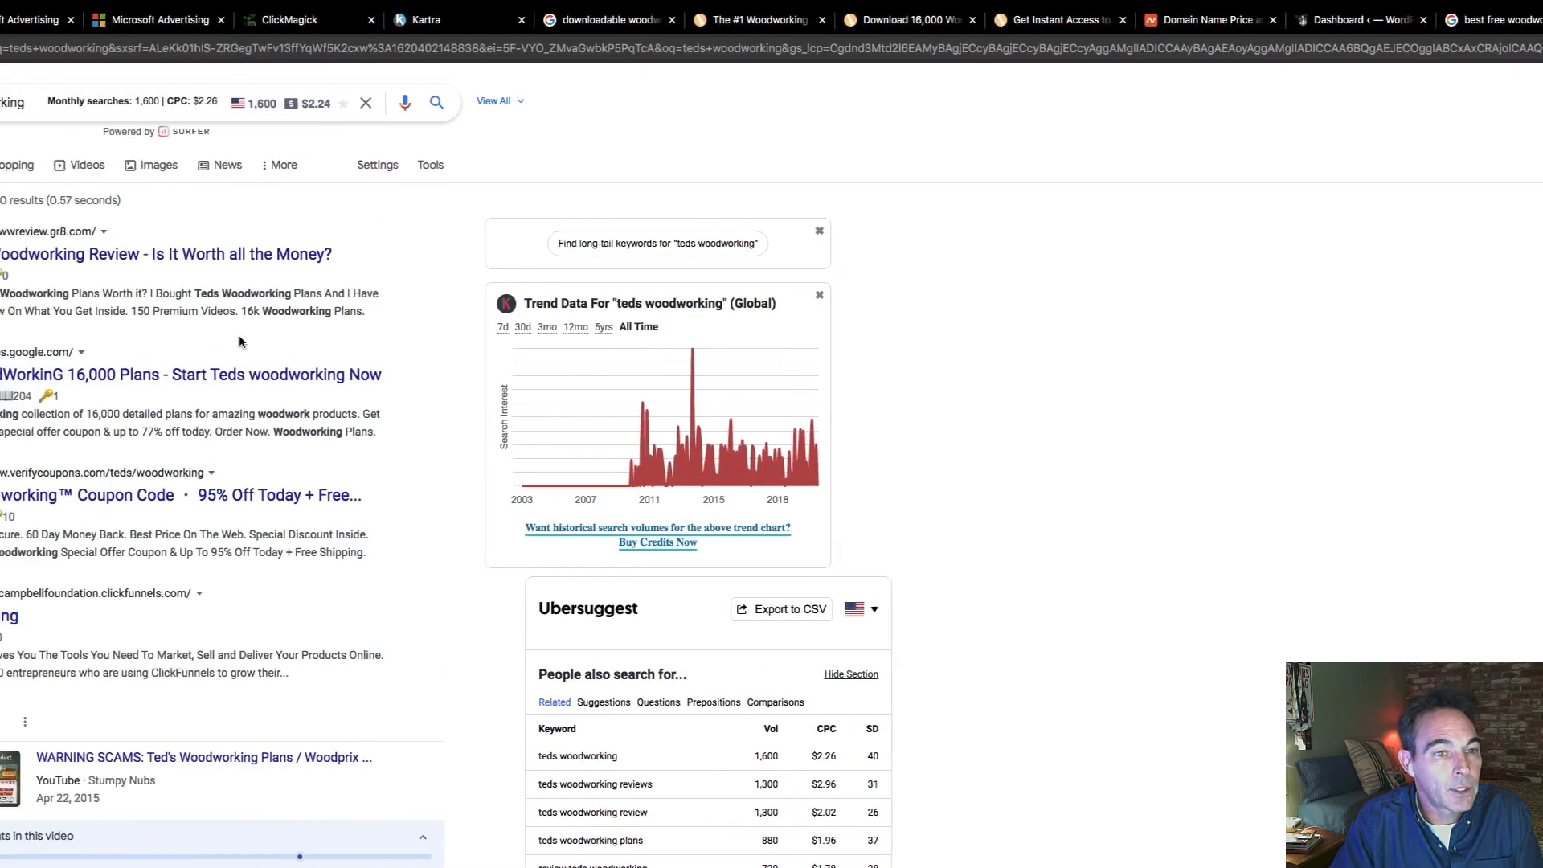
left_click_drag(419, 292, 517, 294)
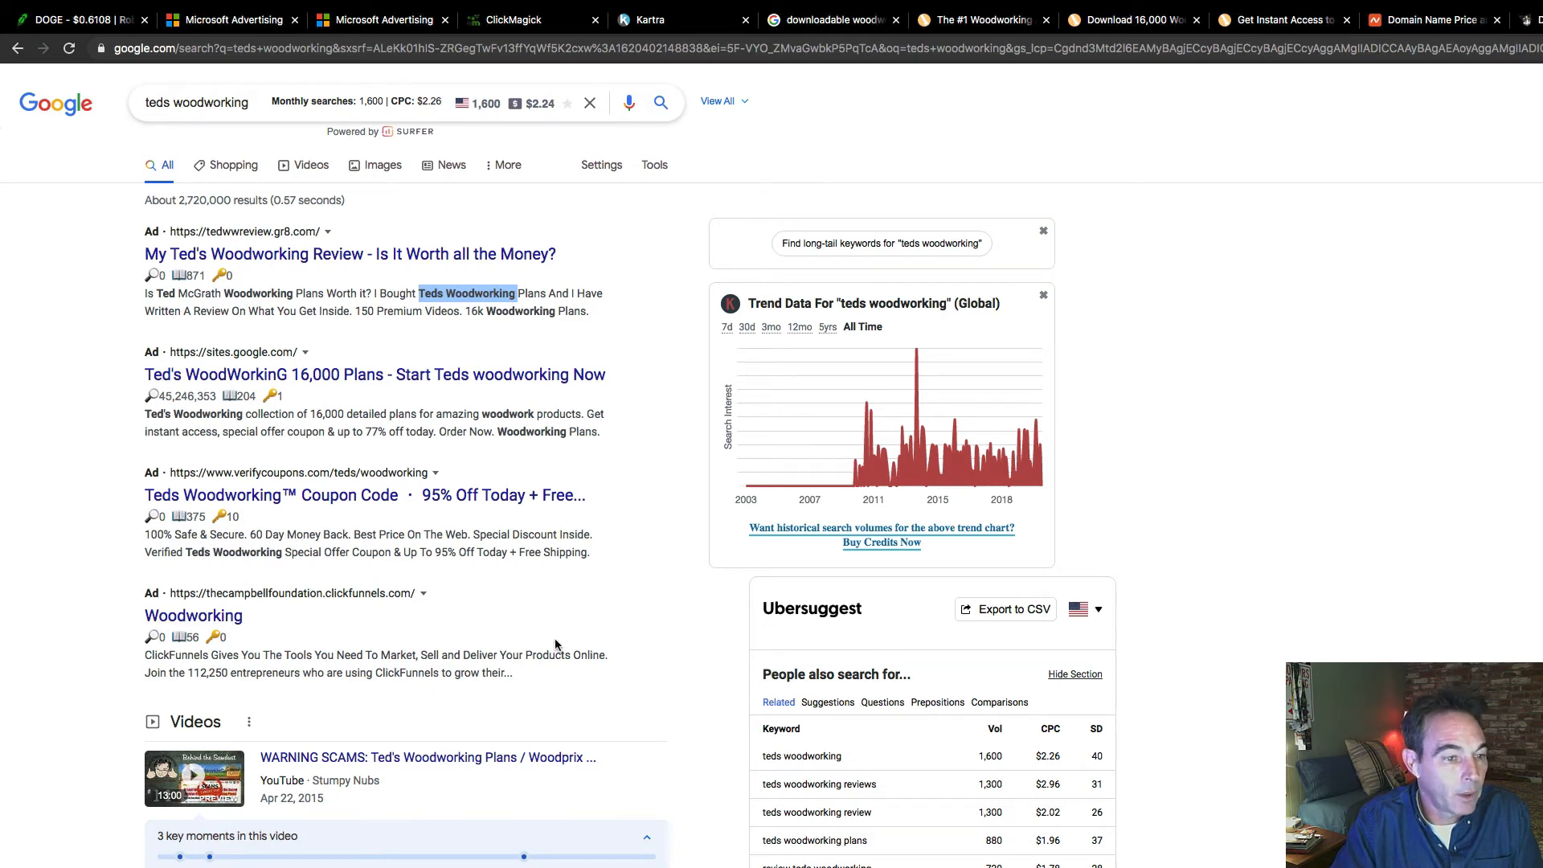
scroll(576, 635, "down", 4)
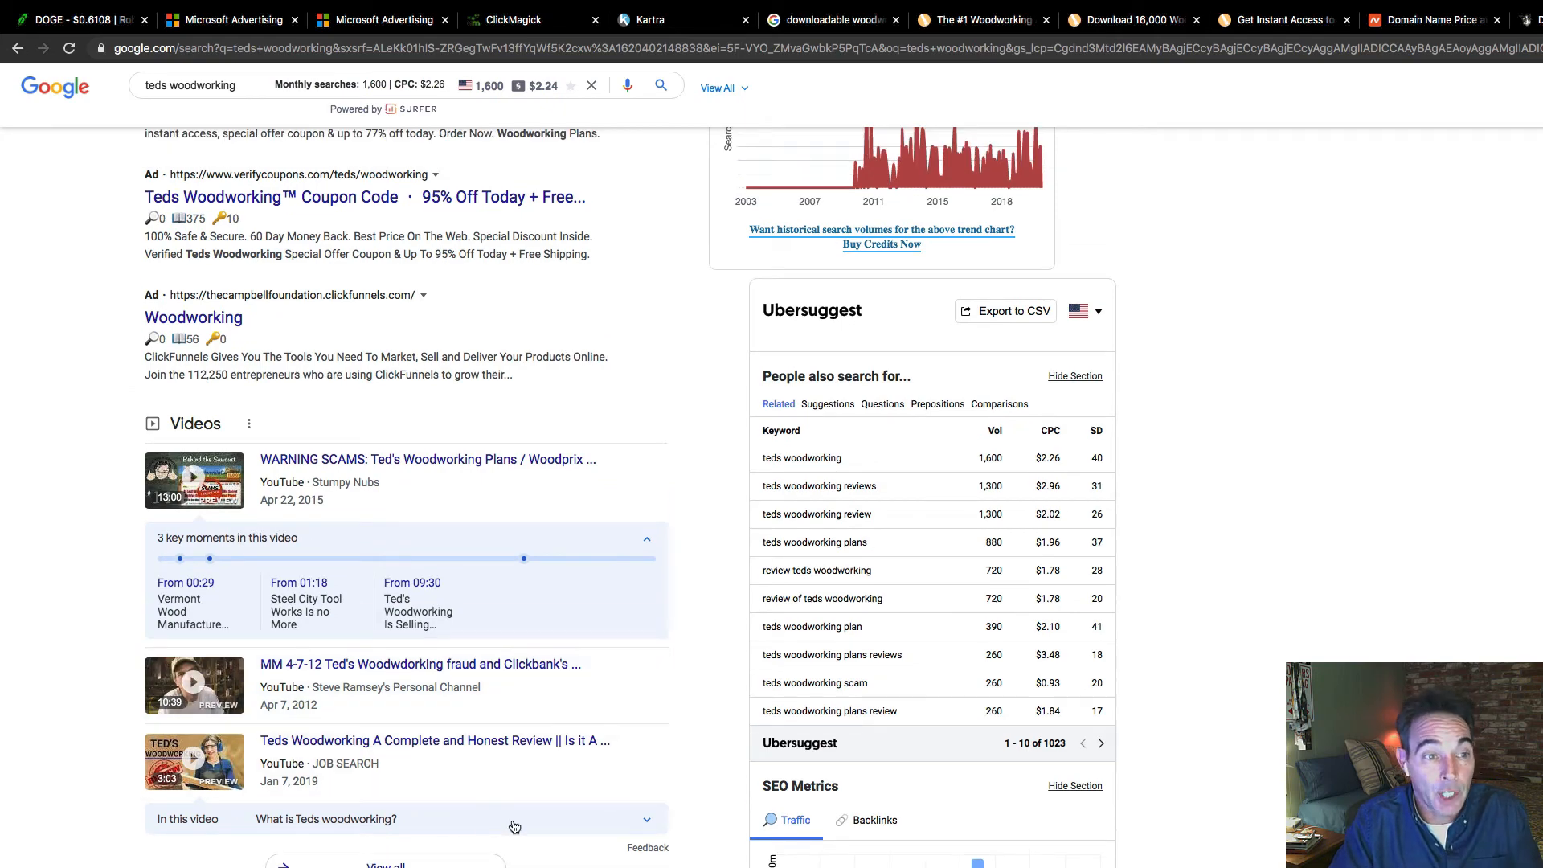
scroll(513, 823, "down", 7)
scroll(513, 820, "up", 15)
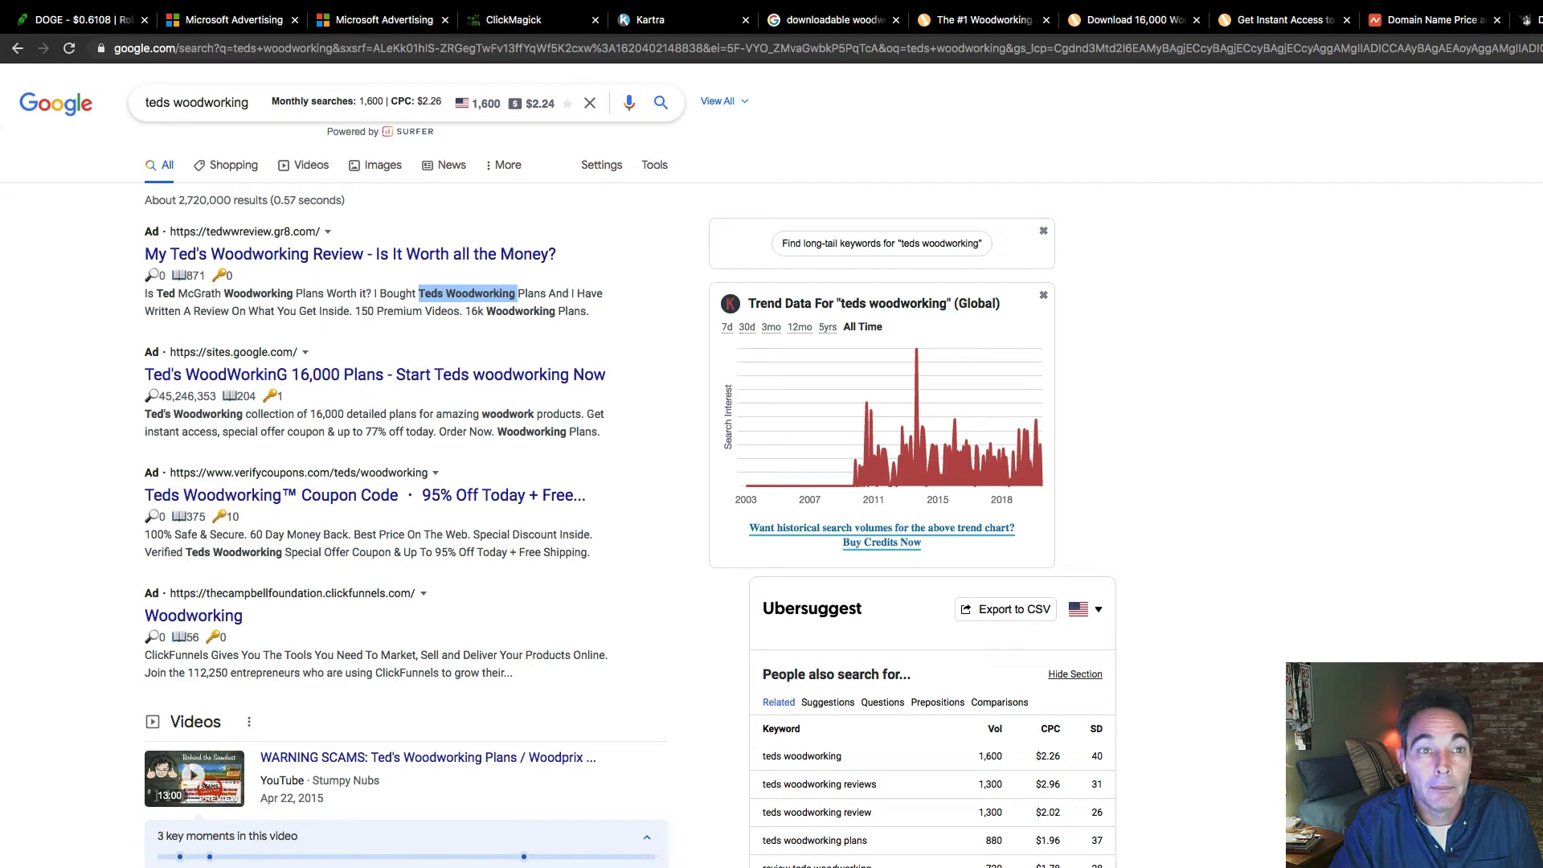
Return to the Microsoft Advertising campaign and set the responsive search ad's first headline to "{Keyword:TedsWoodworking}® Official Site".
left_click(403, 22)
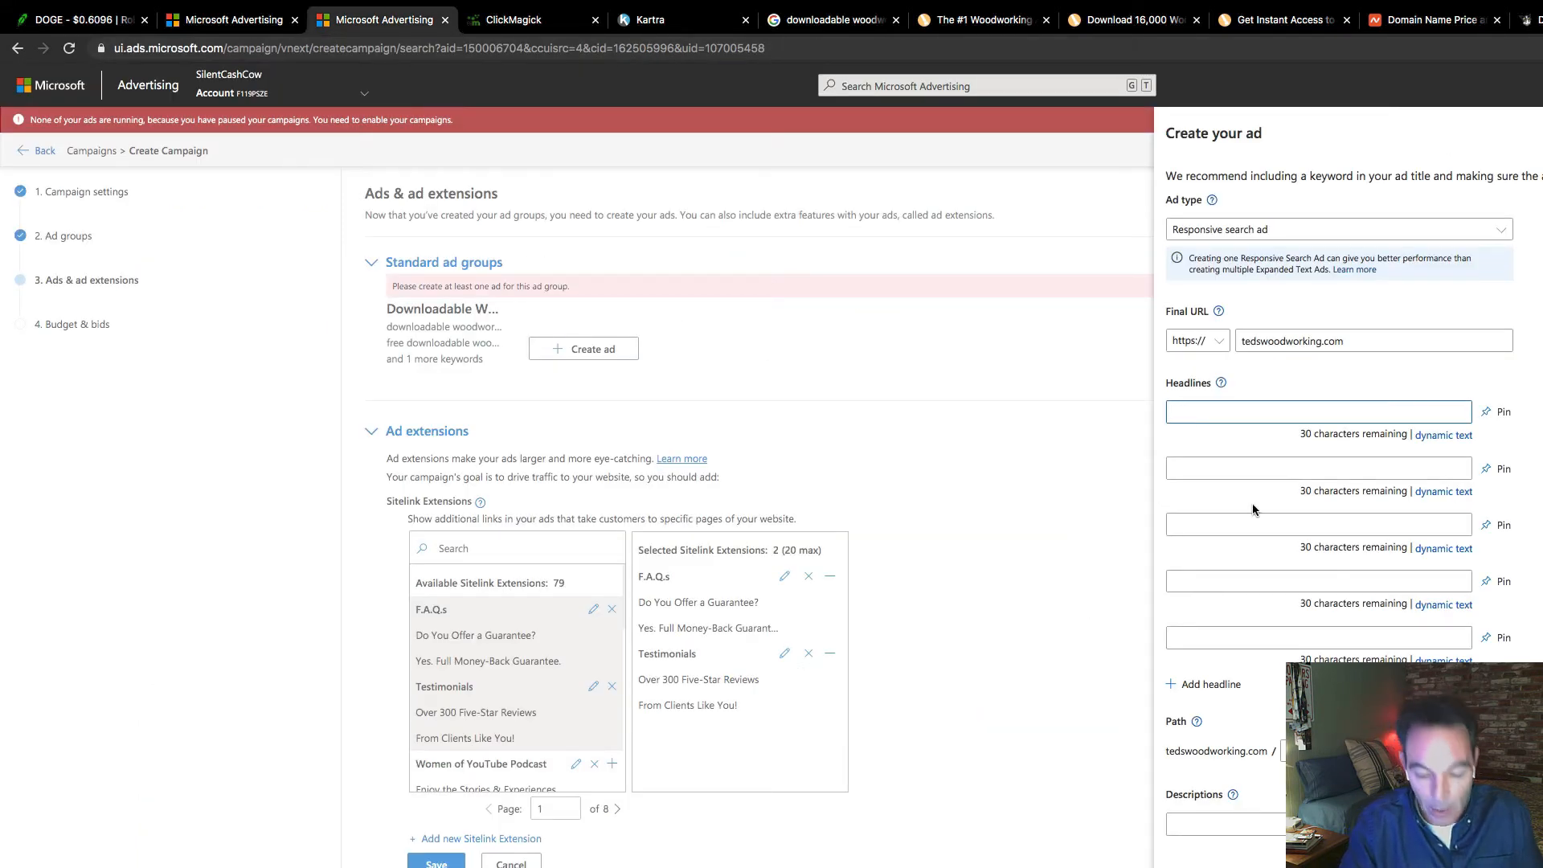
type("{")
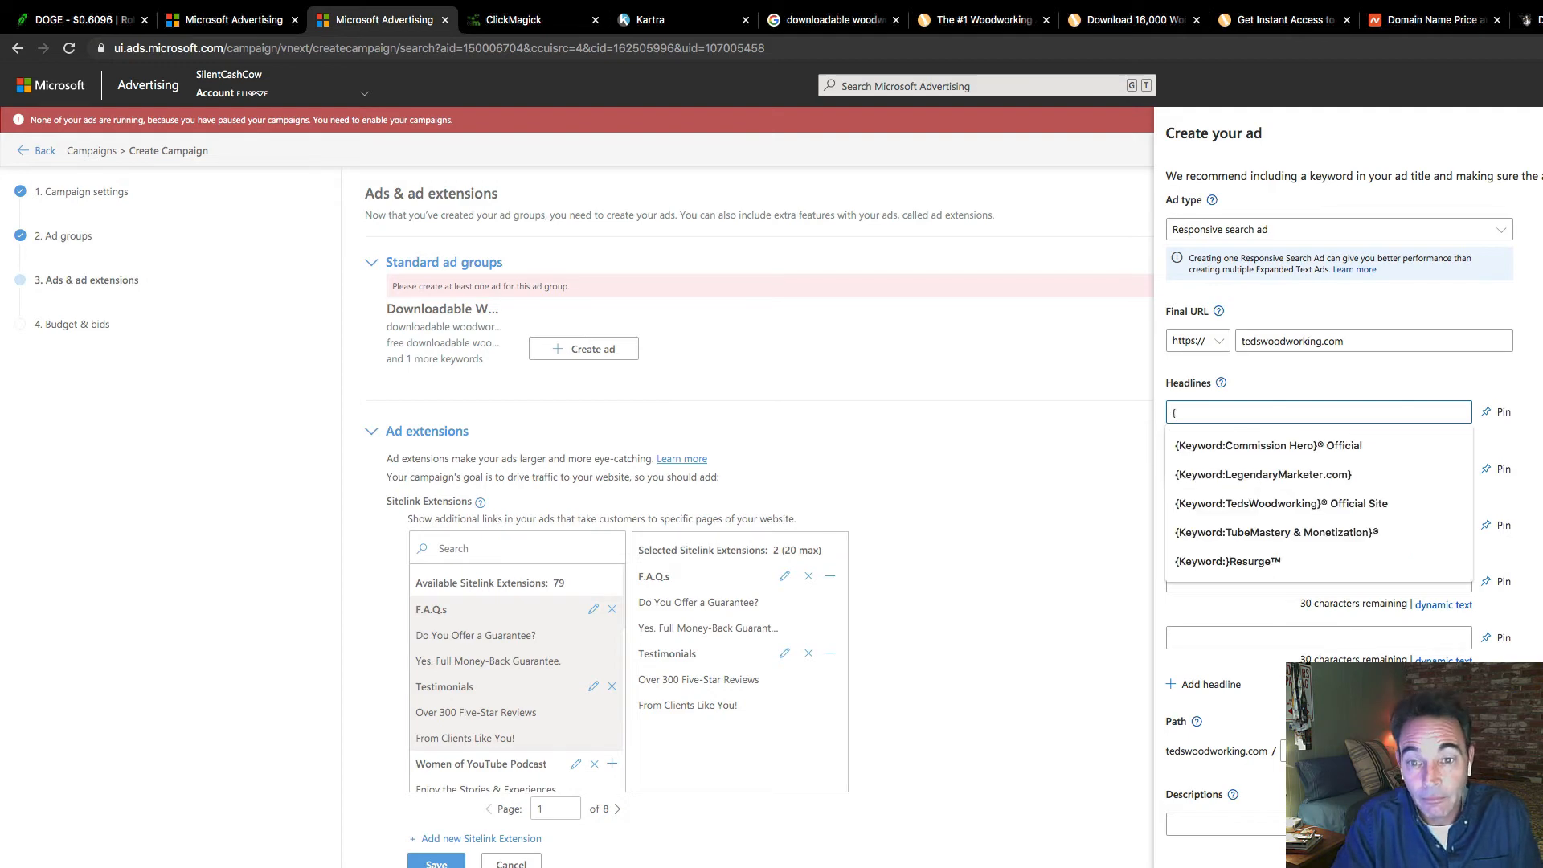
type("K")
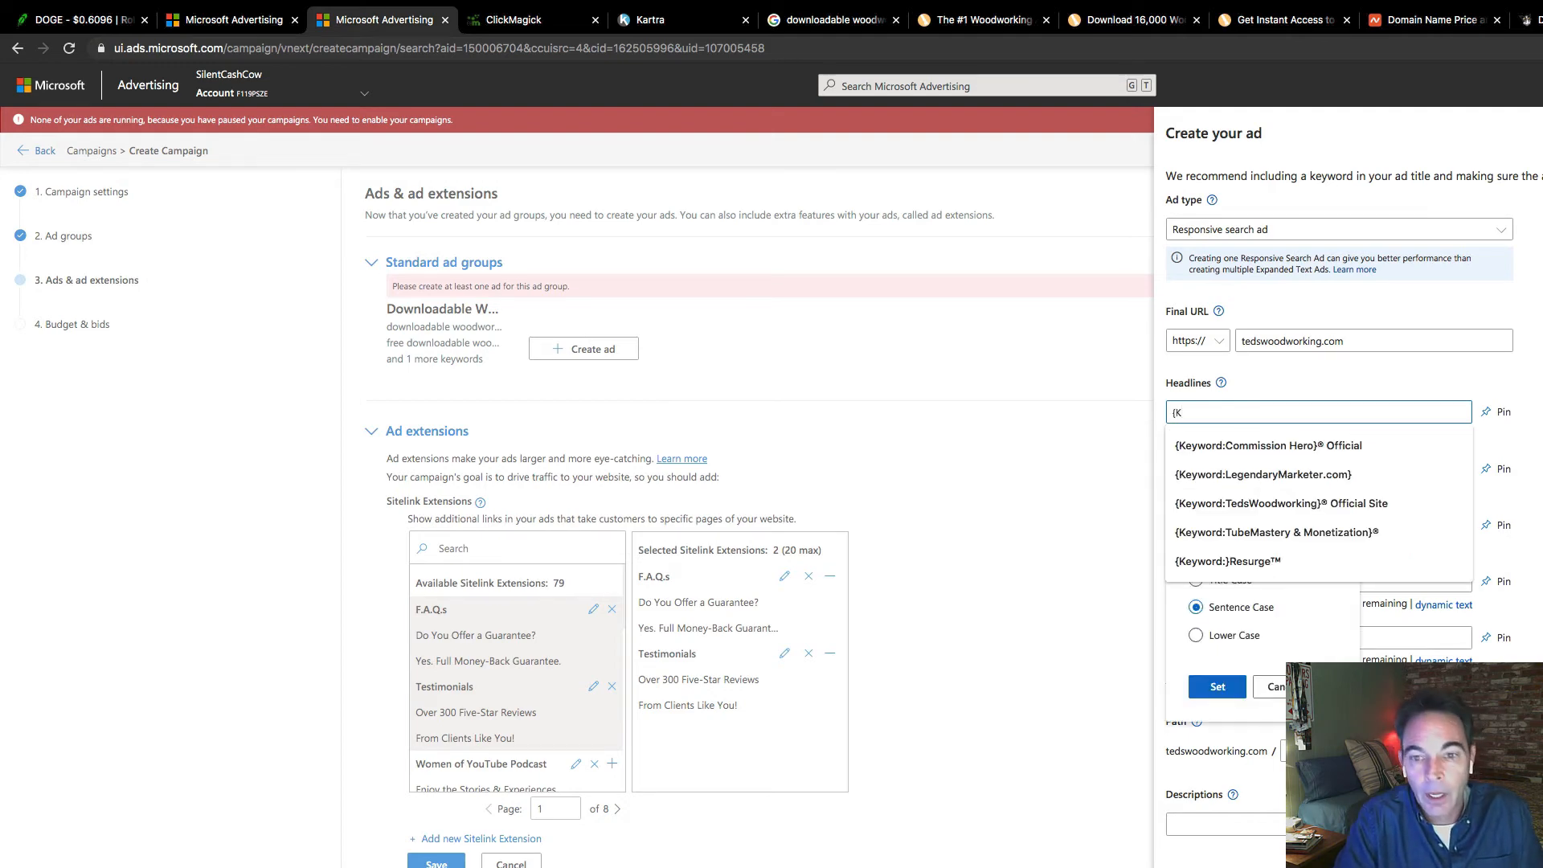
type("eyword:")
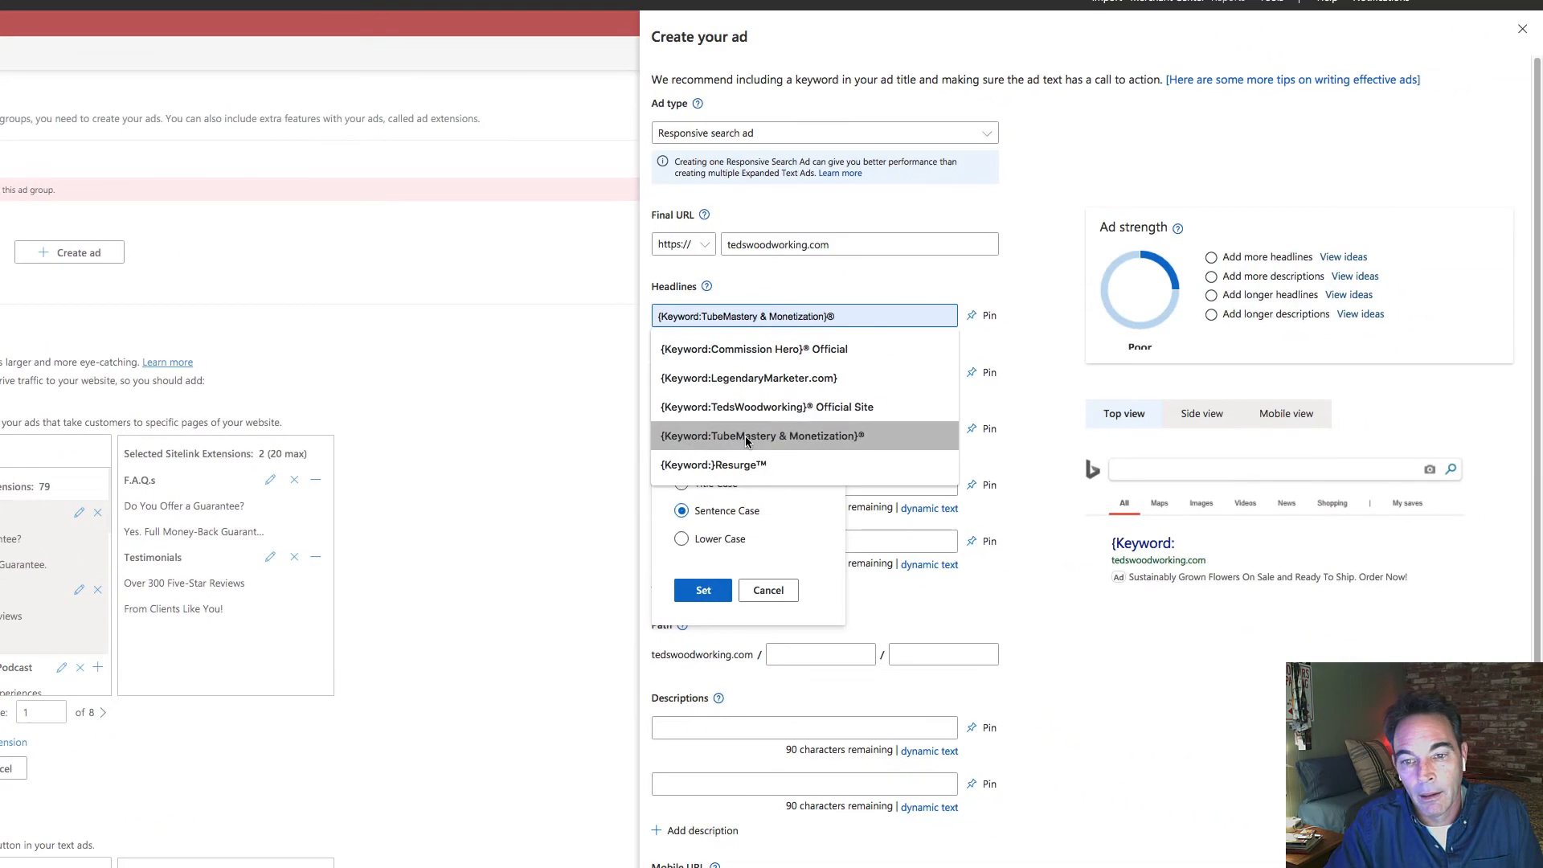
left_click(755, 408)
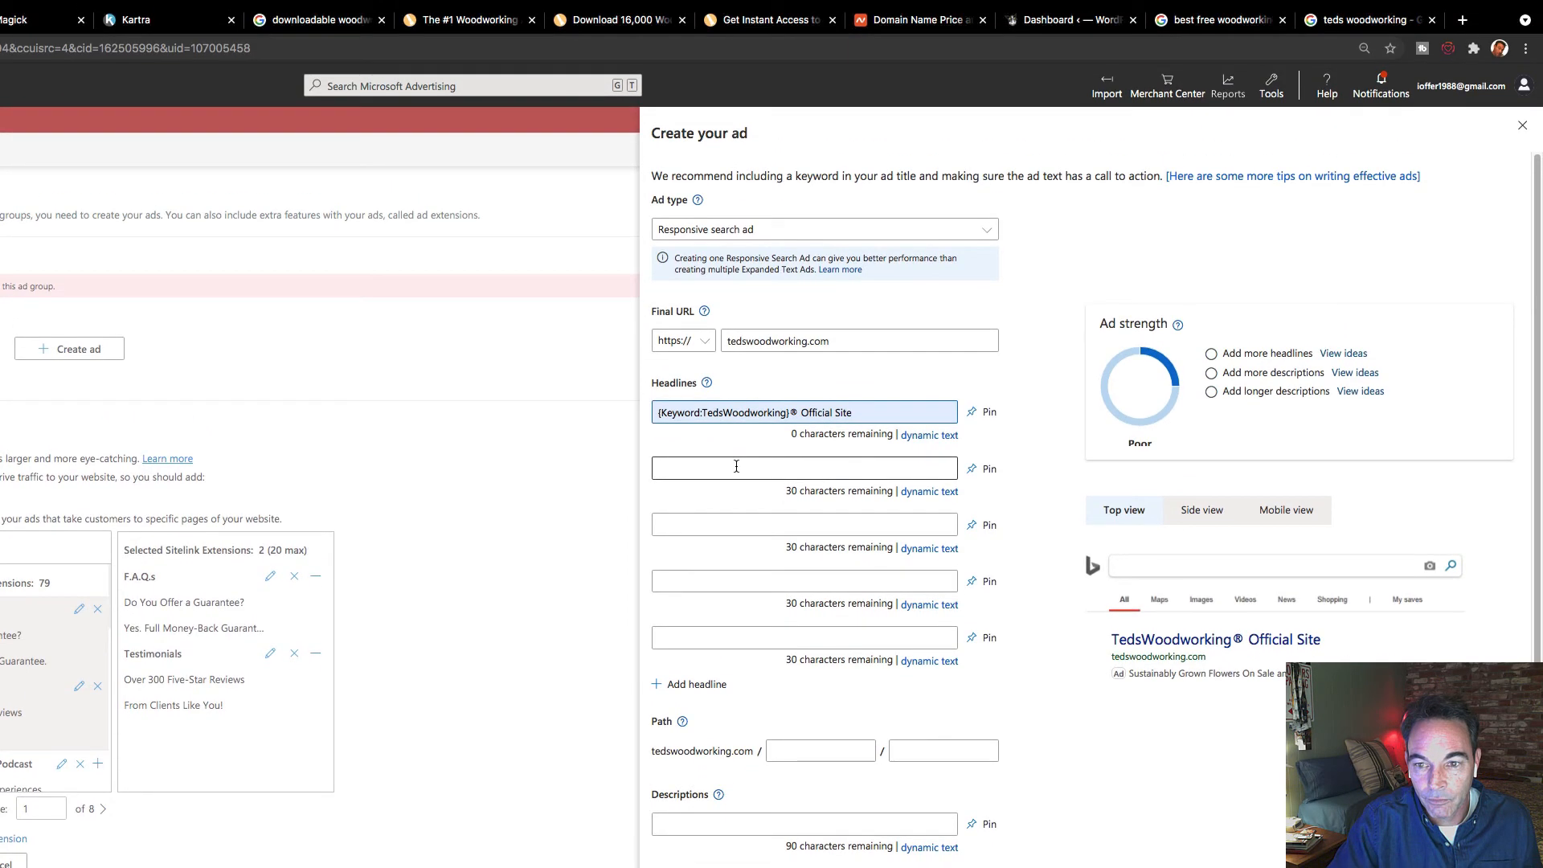
Set the responsive search ad's second headline to "Get Started NOW!".
left_click(736, 466)
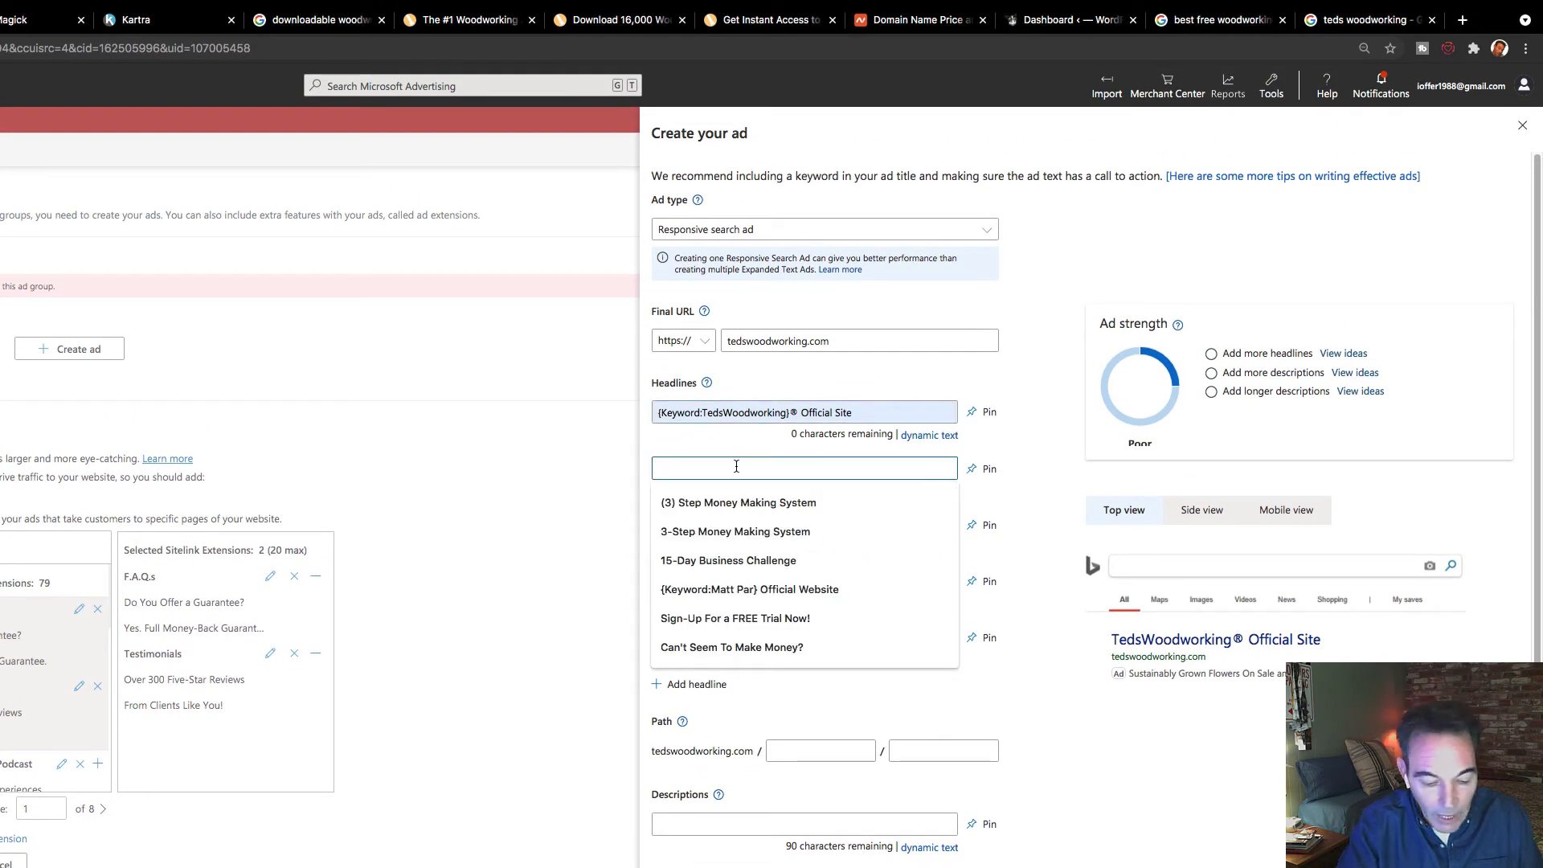
type("Get Started")
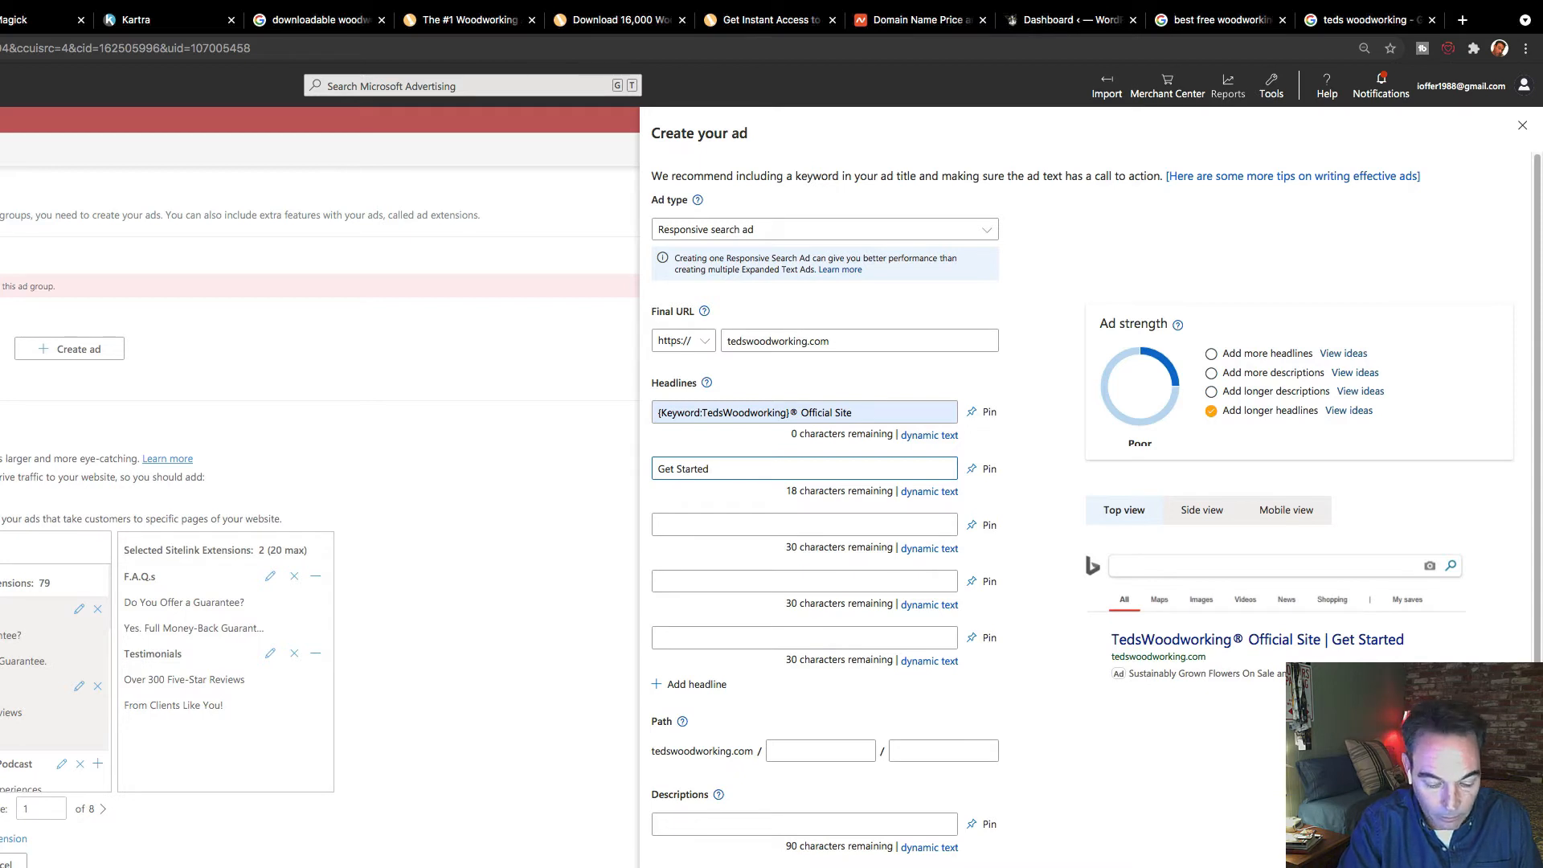
type("NOW!")
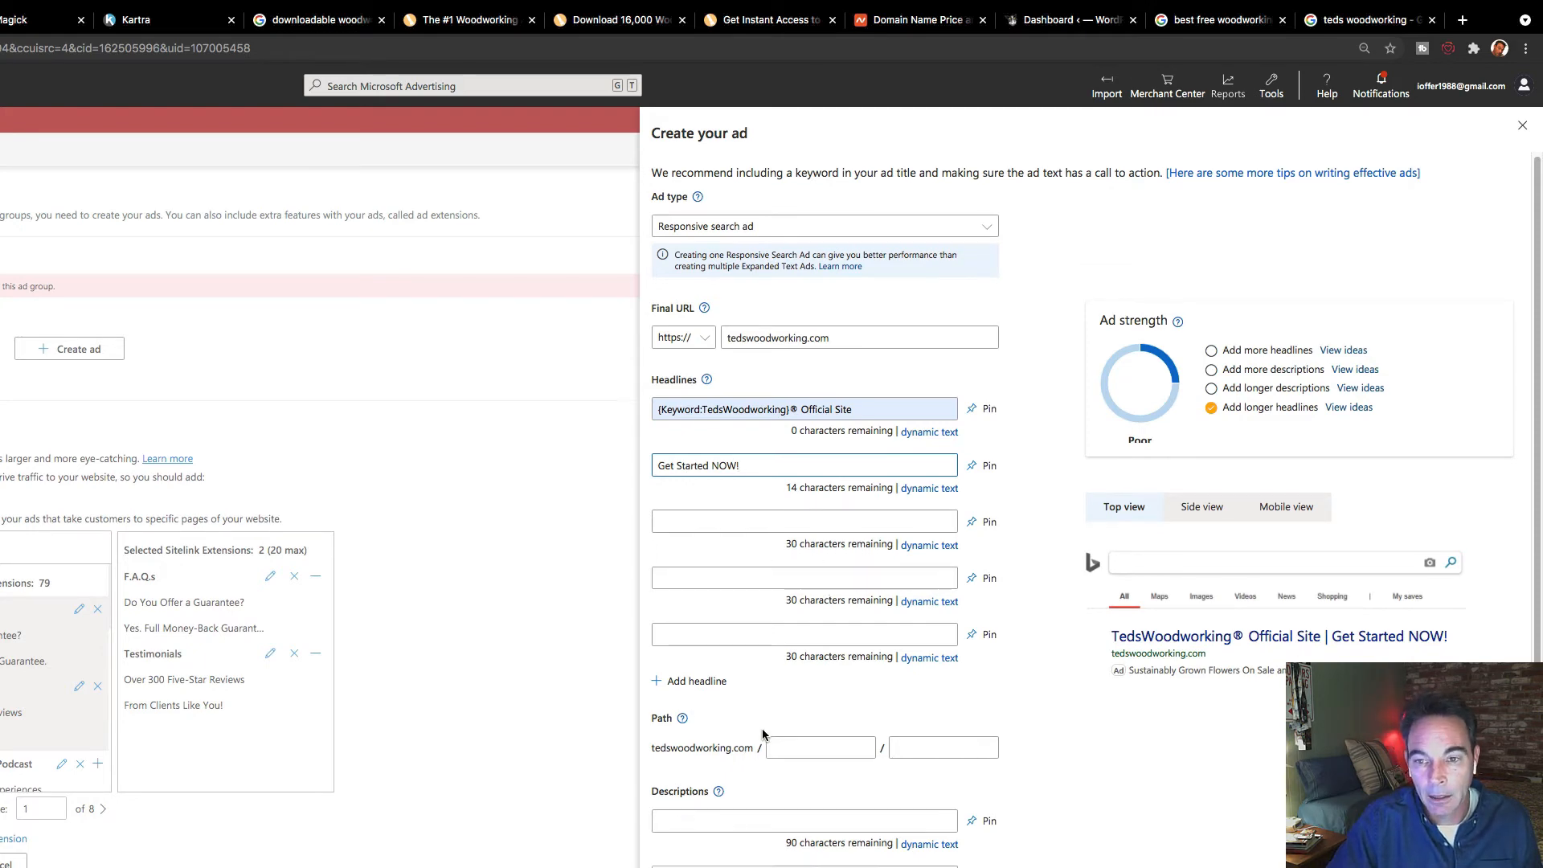
Check which positions the first headline can be pinned to, leaving the pinning options without choosing one.
scroll(783, 731, "down", 1)
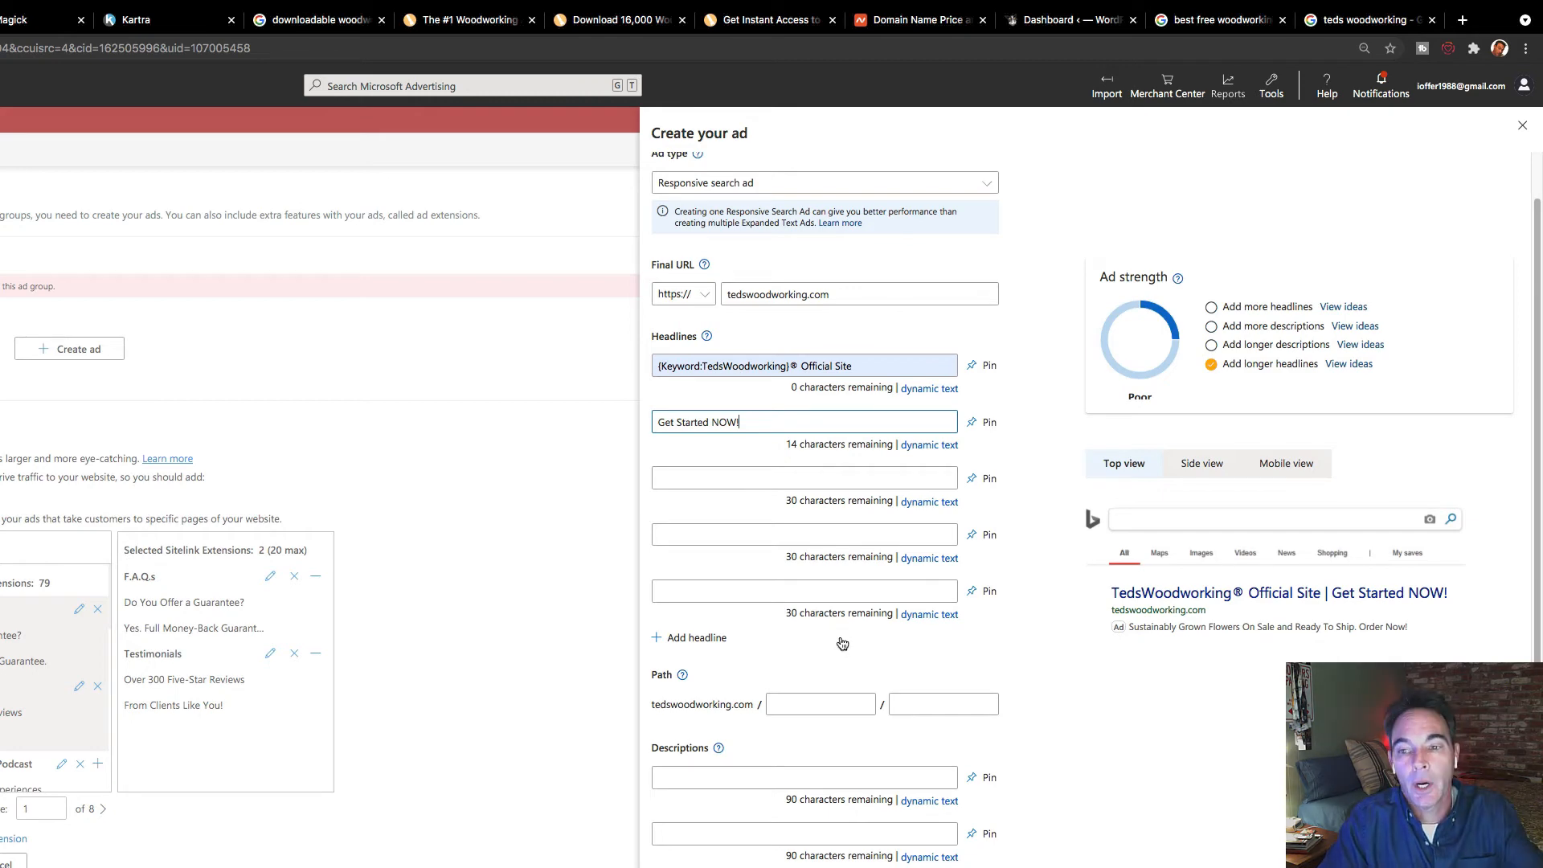
left_click(989, 367)
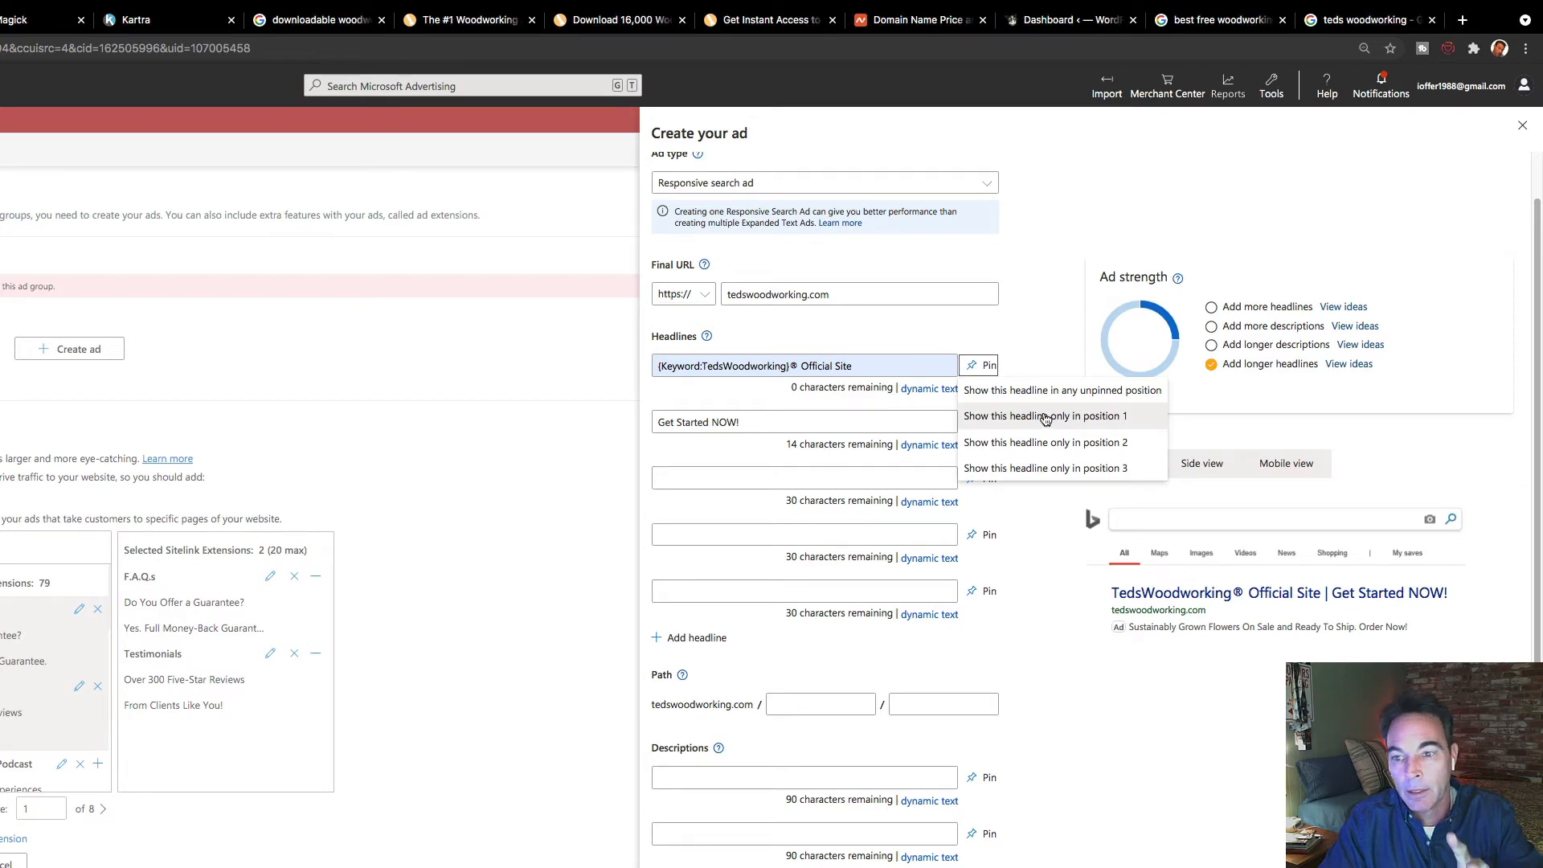
left_click(1014, 559)
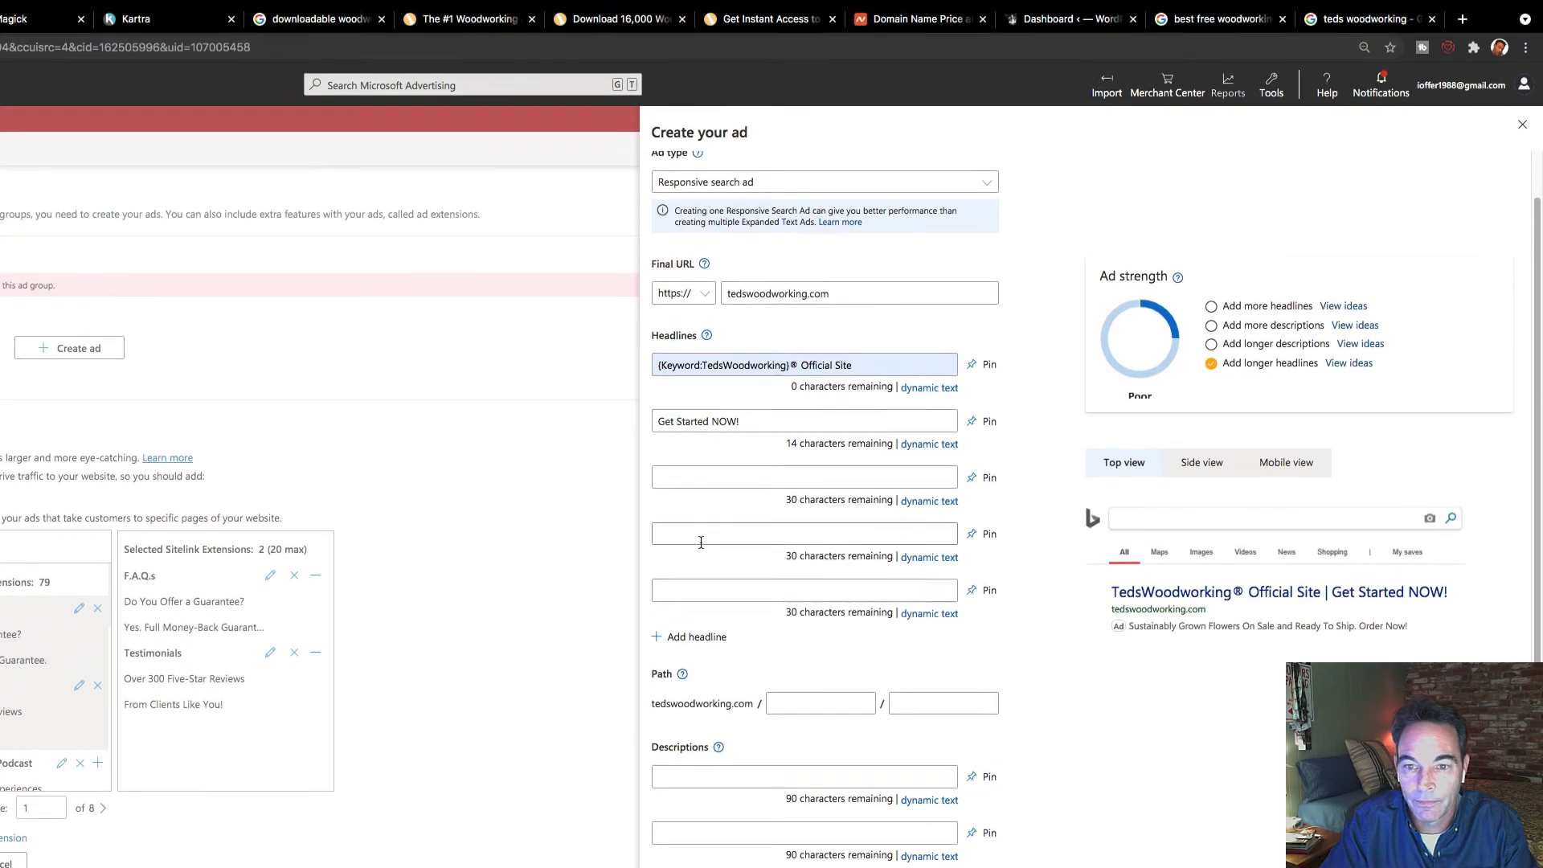
Fill the third headline with the suggested entry "We Help Your Videos GO Viral!".
left_click(715, 480)
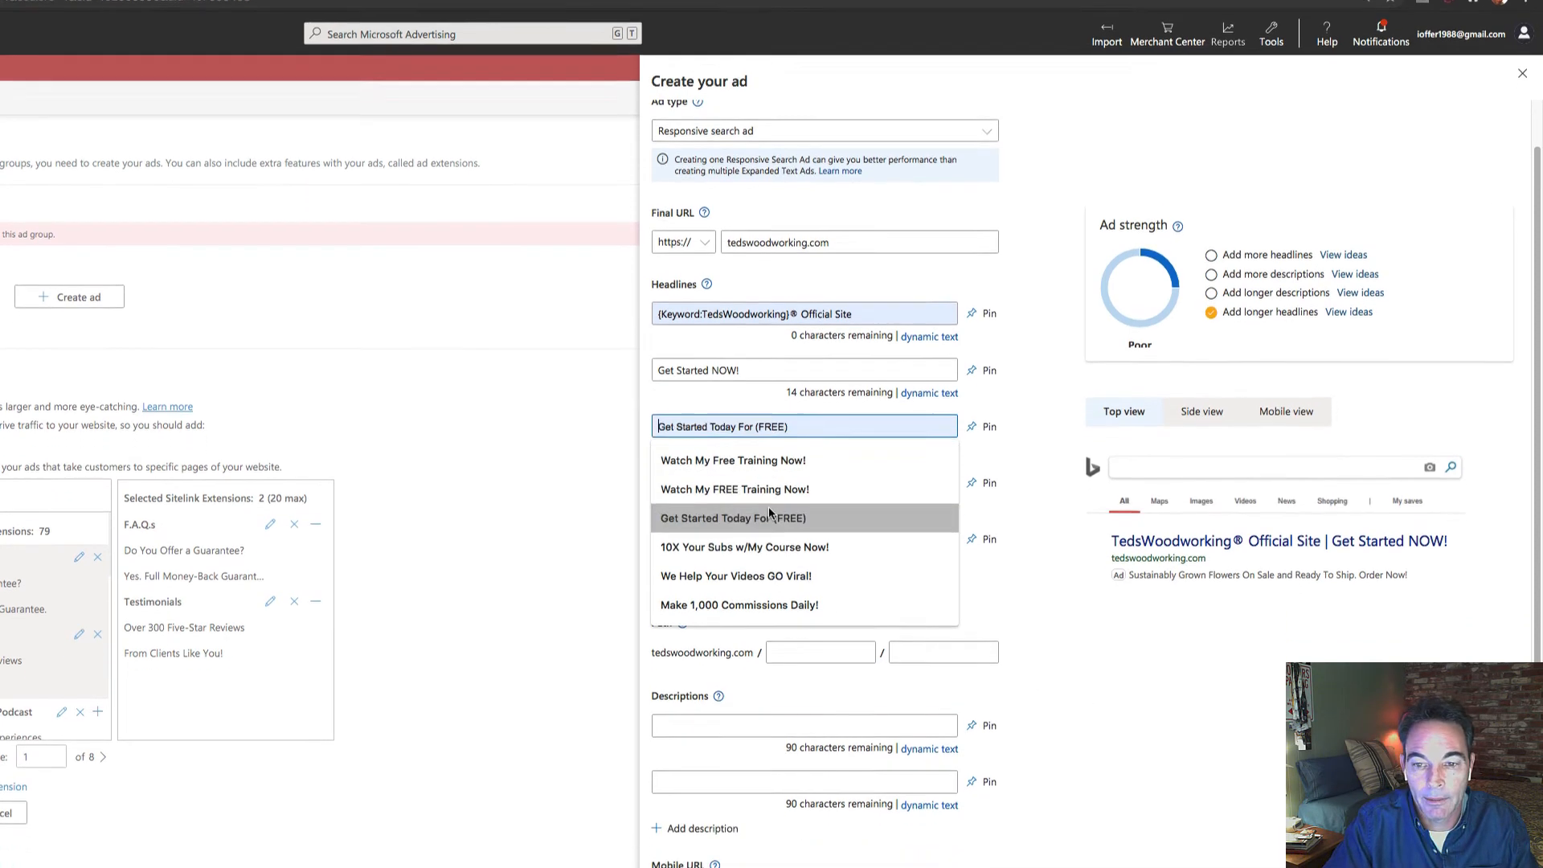
left_click(745, 628)
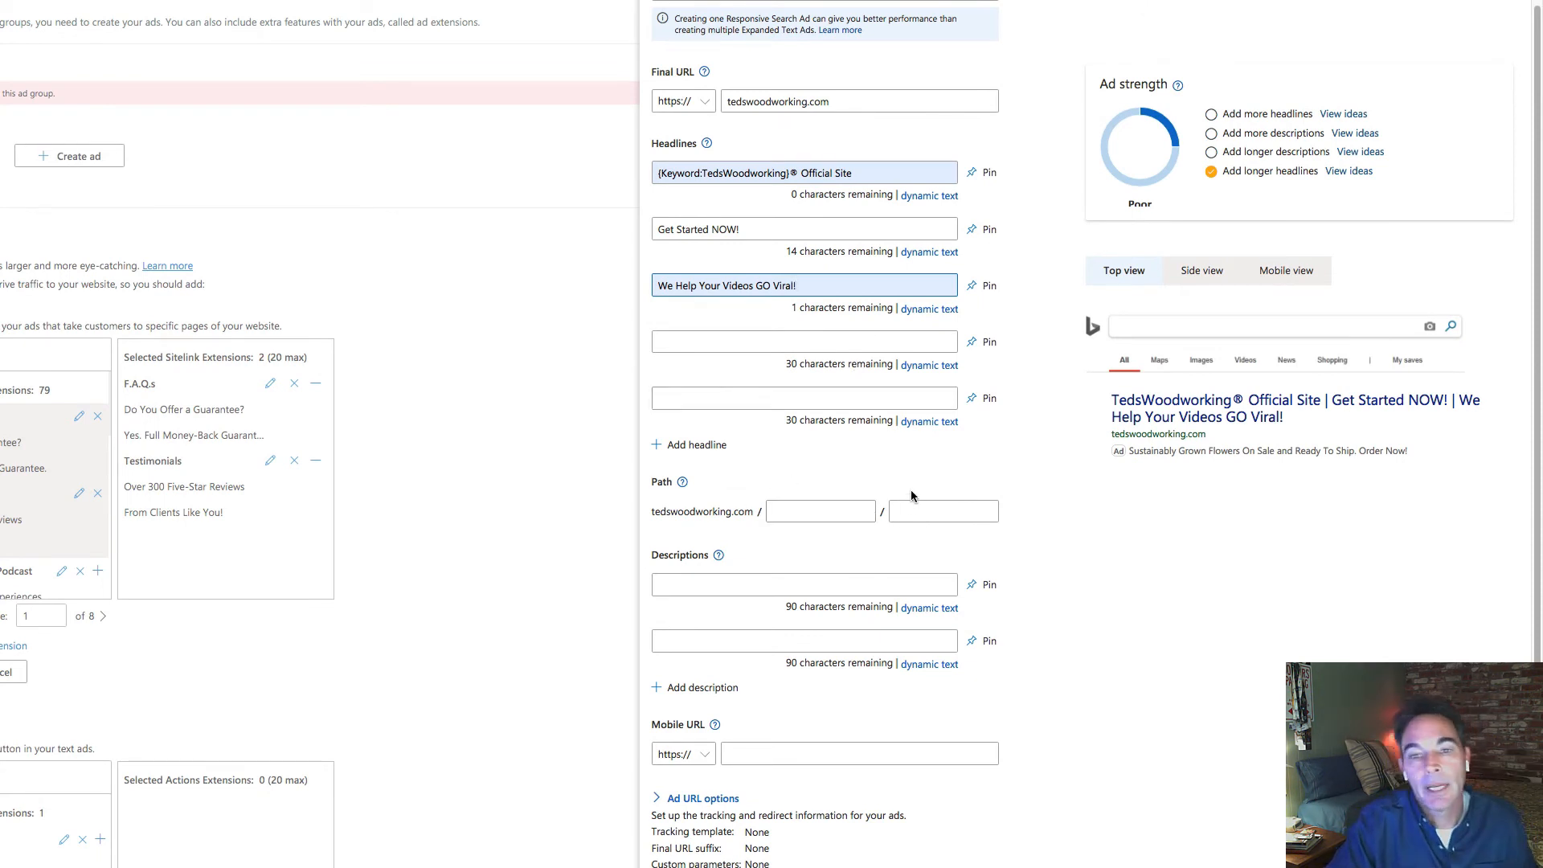
scroll(975, 482, "up", 1)
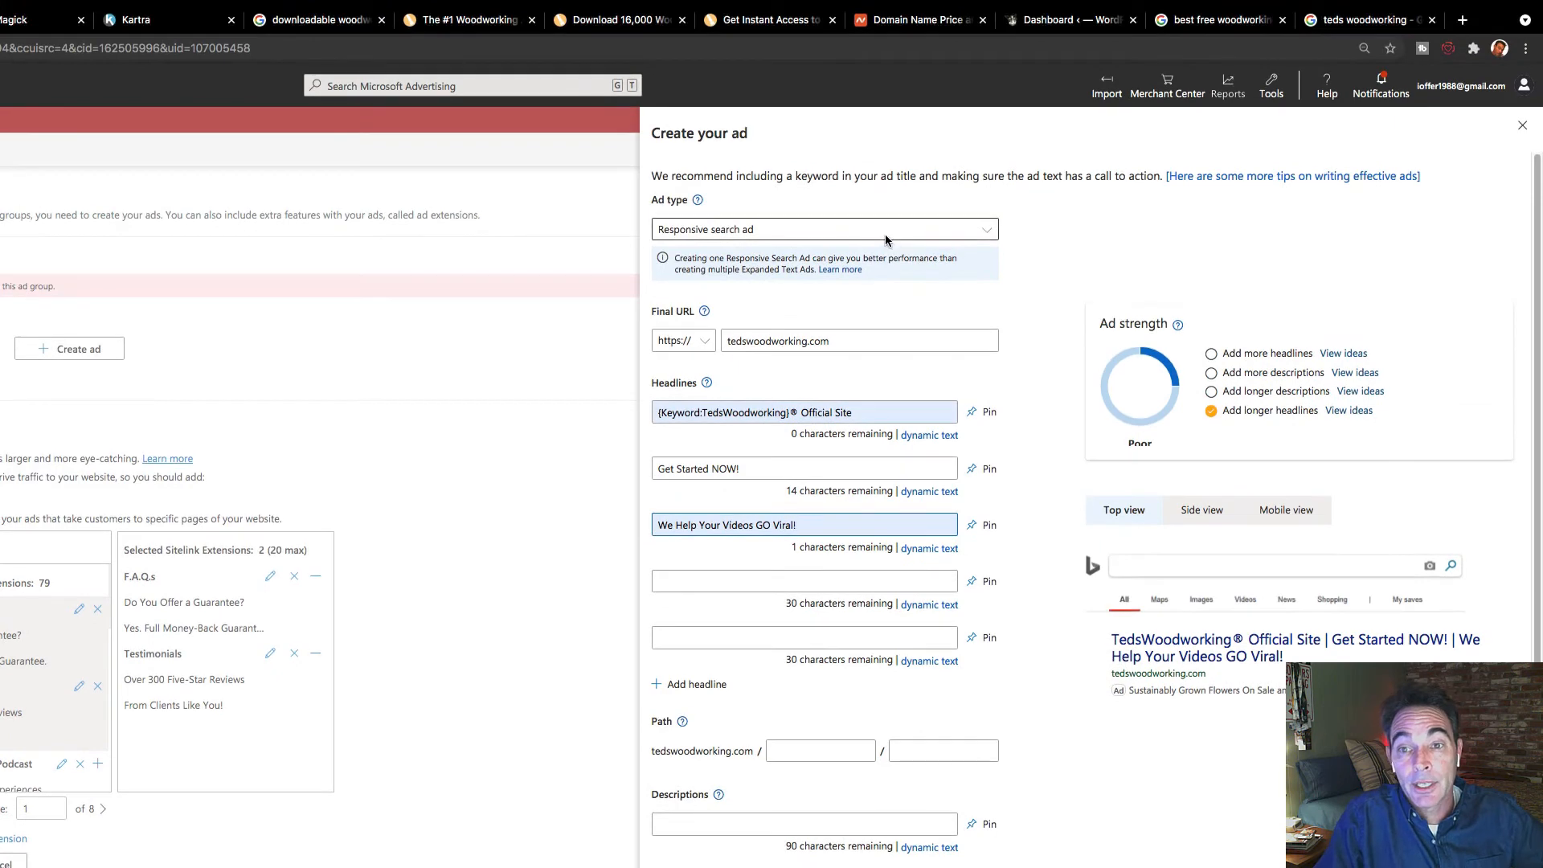
left_click(886, 99)
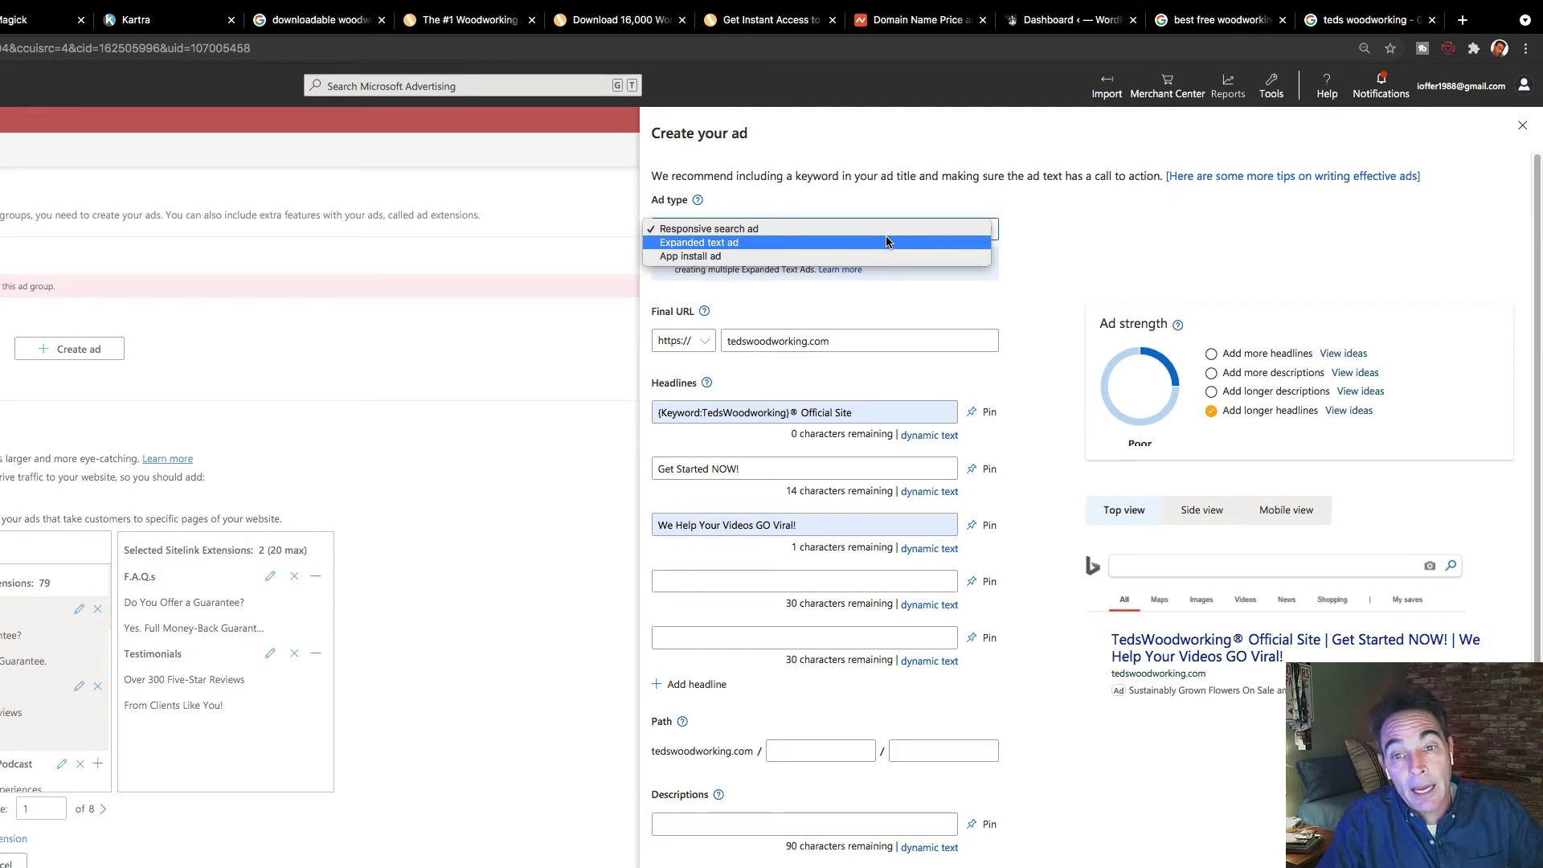
left_click(885, 242)
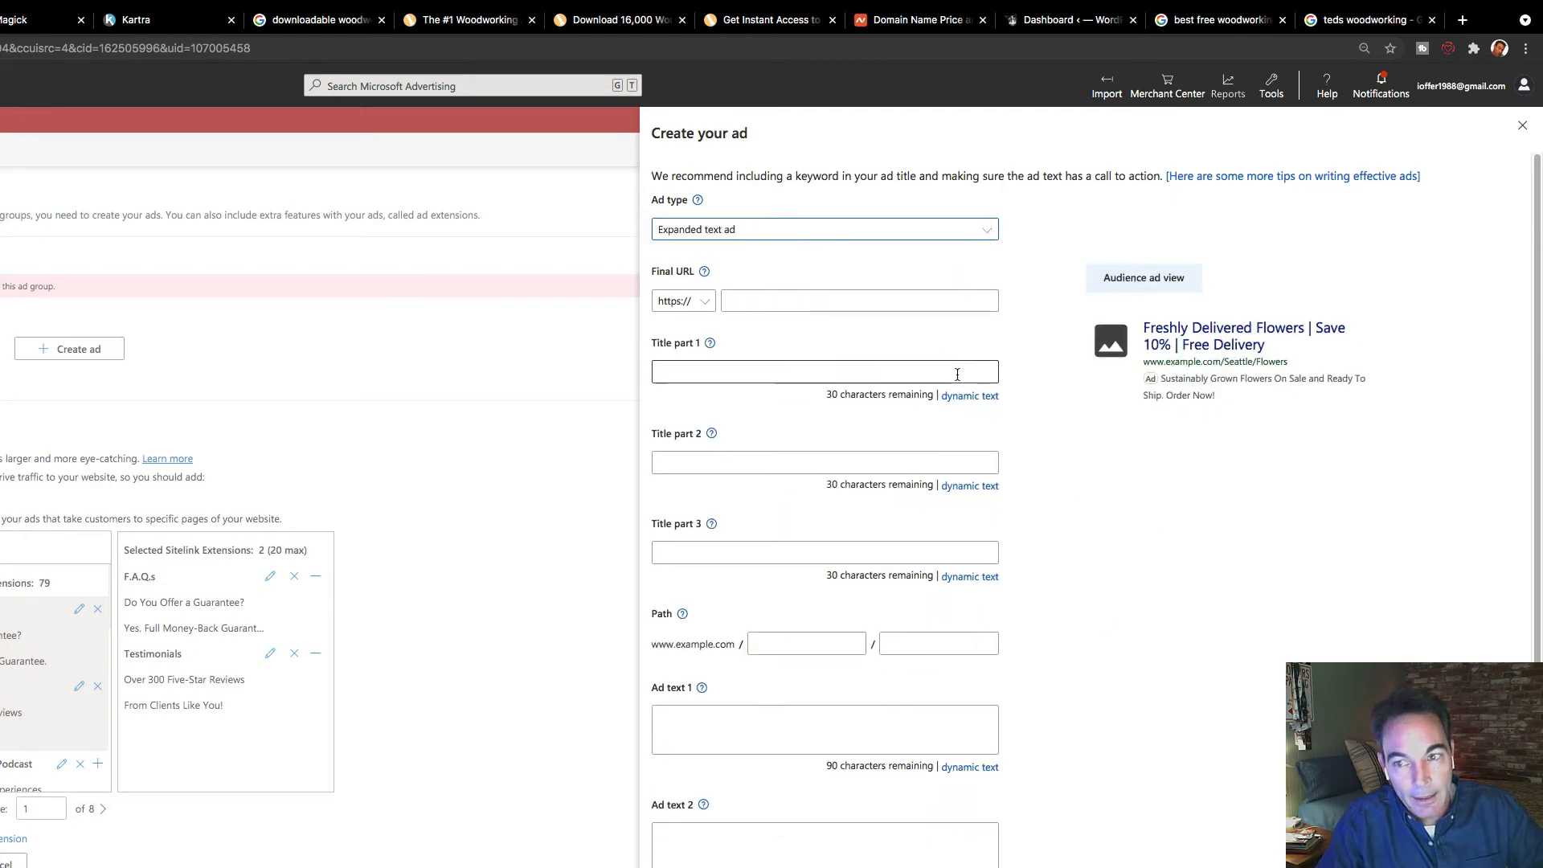
left_click(785, 302)
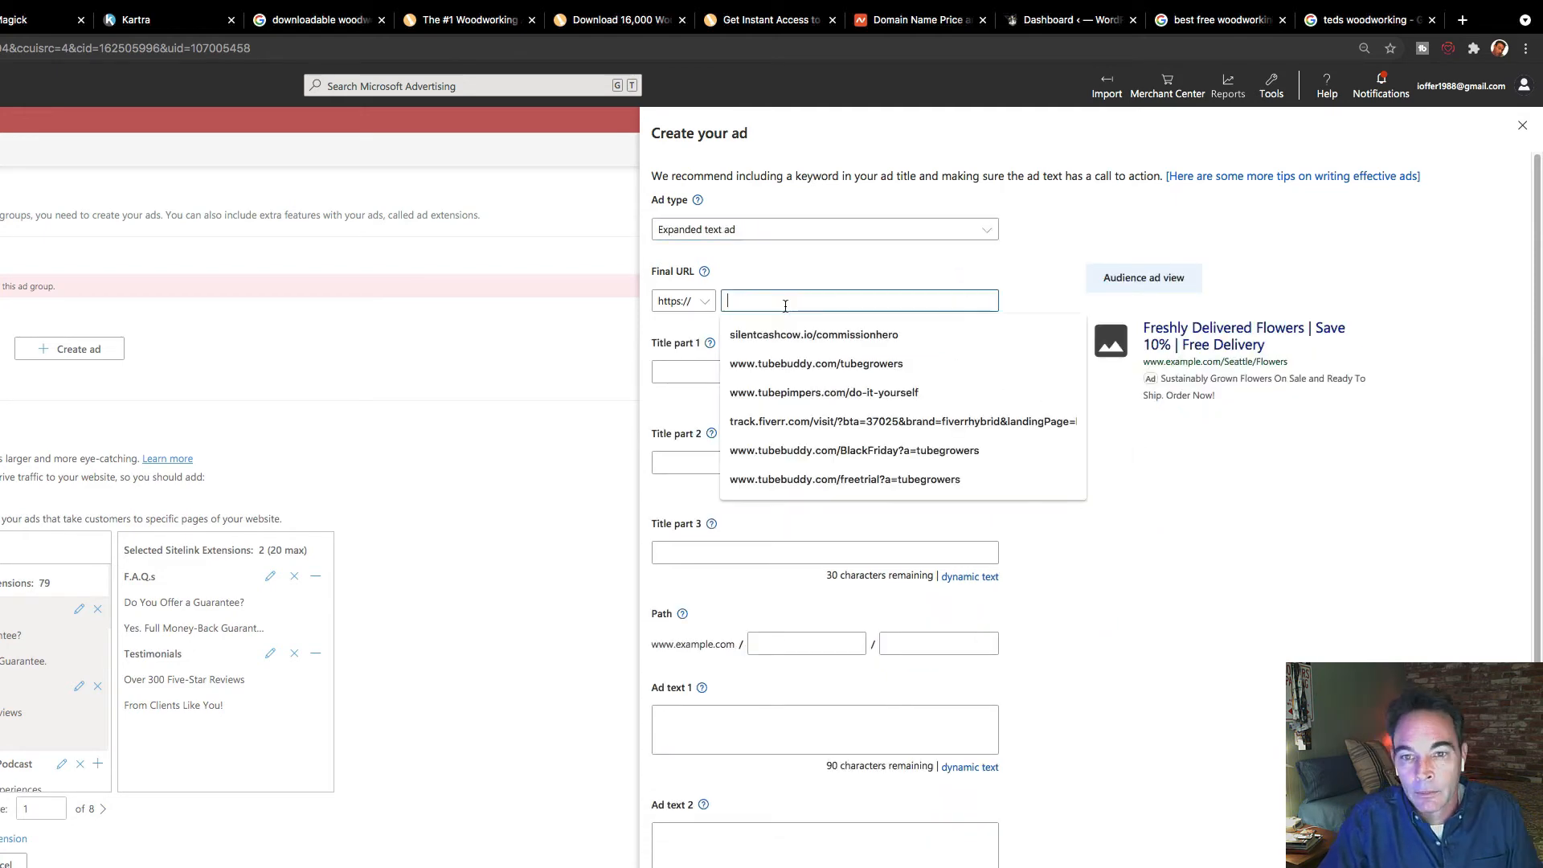
left_click(787, 334)
left_click(762, 372)
scroll(894, 393, "down", 5)
left_click(1134, 400)
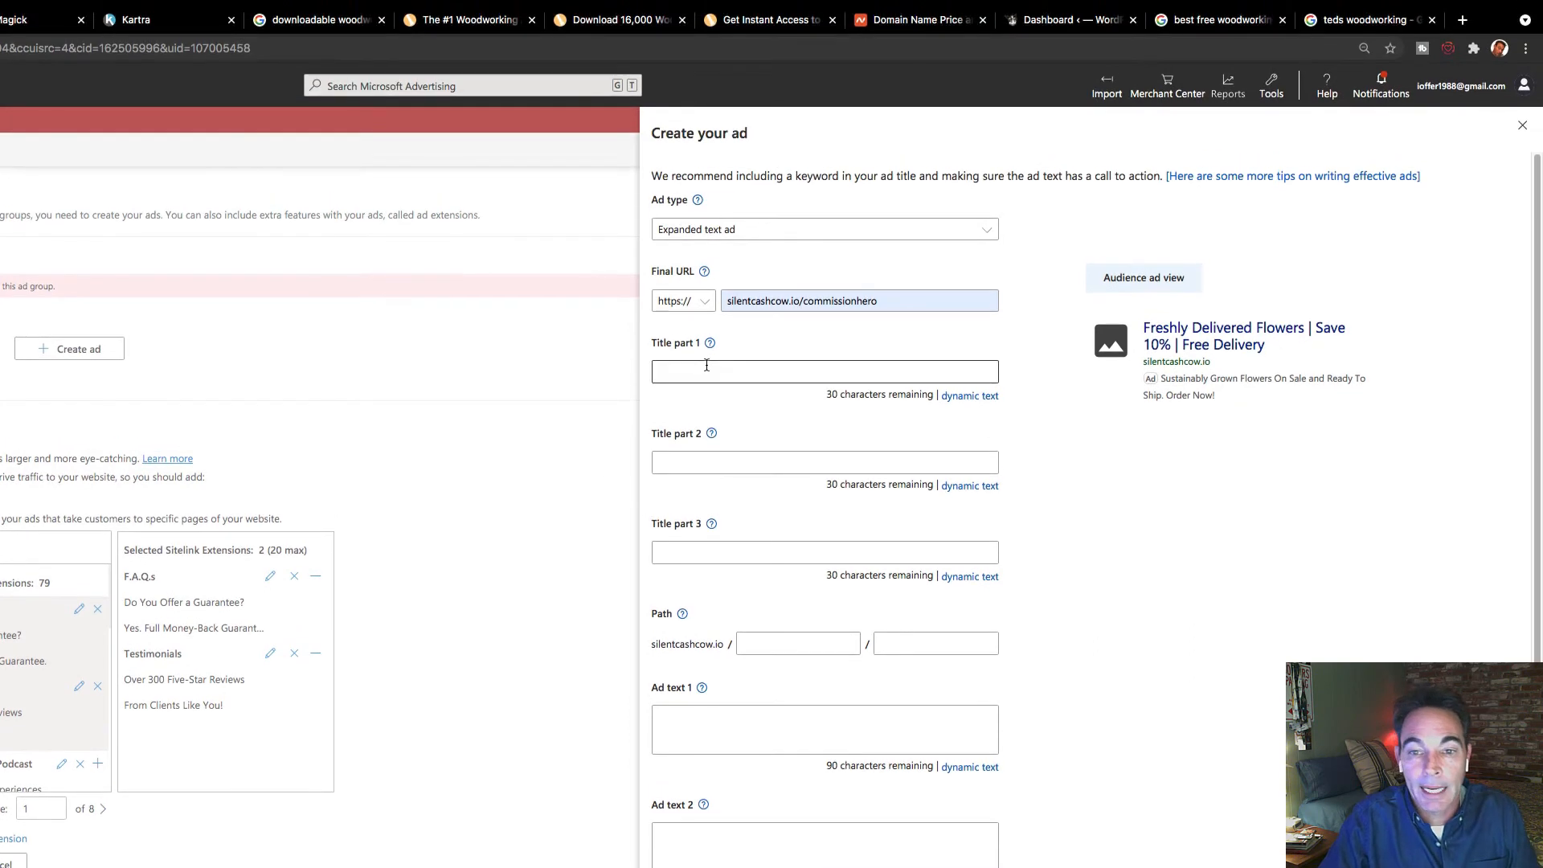
Enter "Teds Wopodworking" as title part 1 of the expanded text ad.
left_click(707, 369)
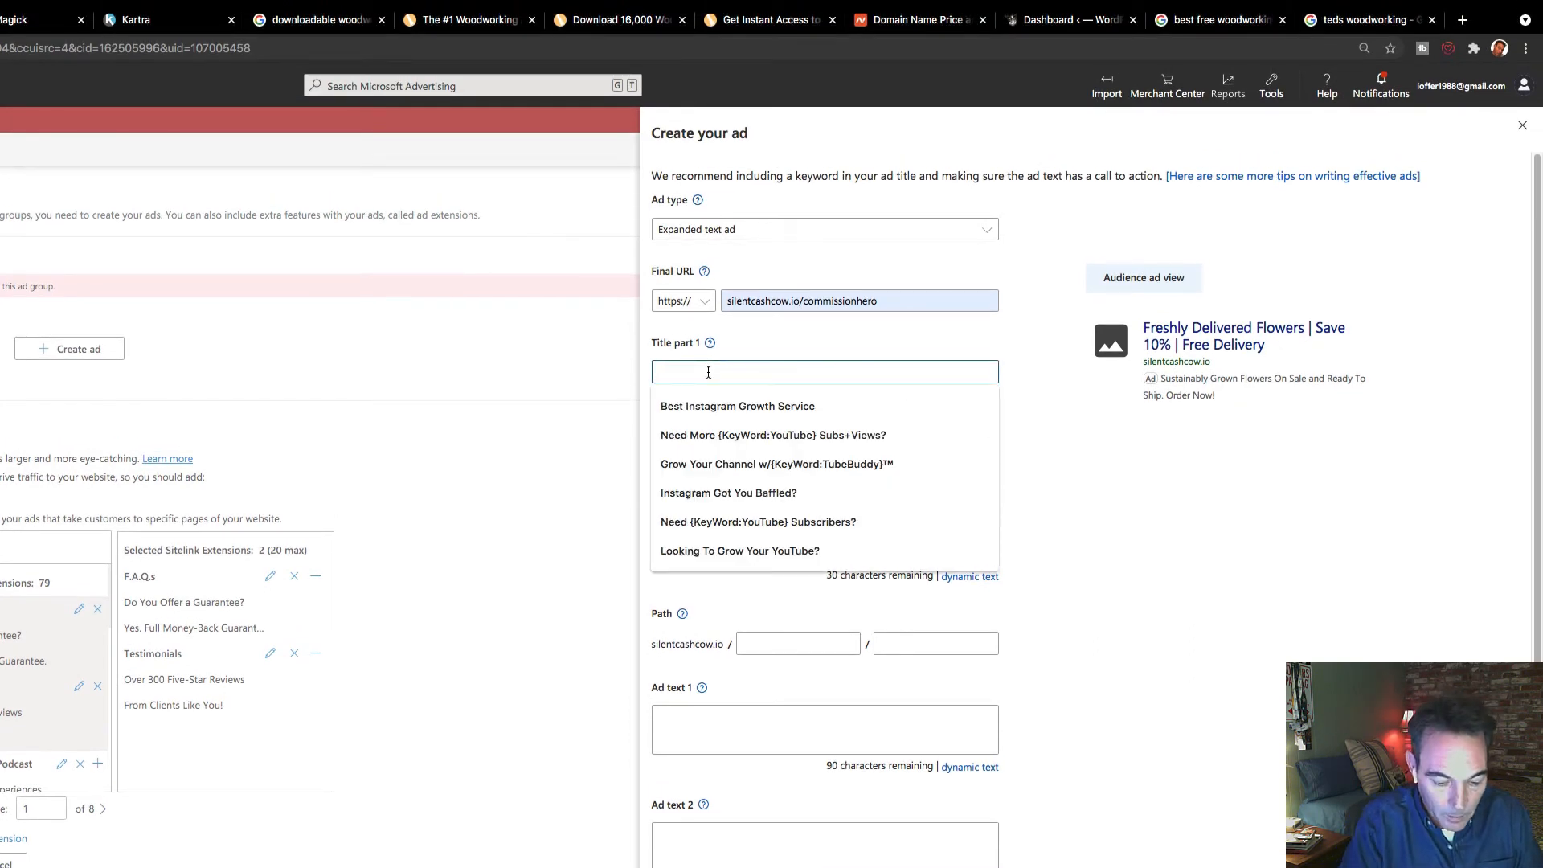
type("Ted")
key("BackSpace")
type("s ")
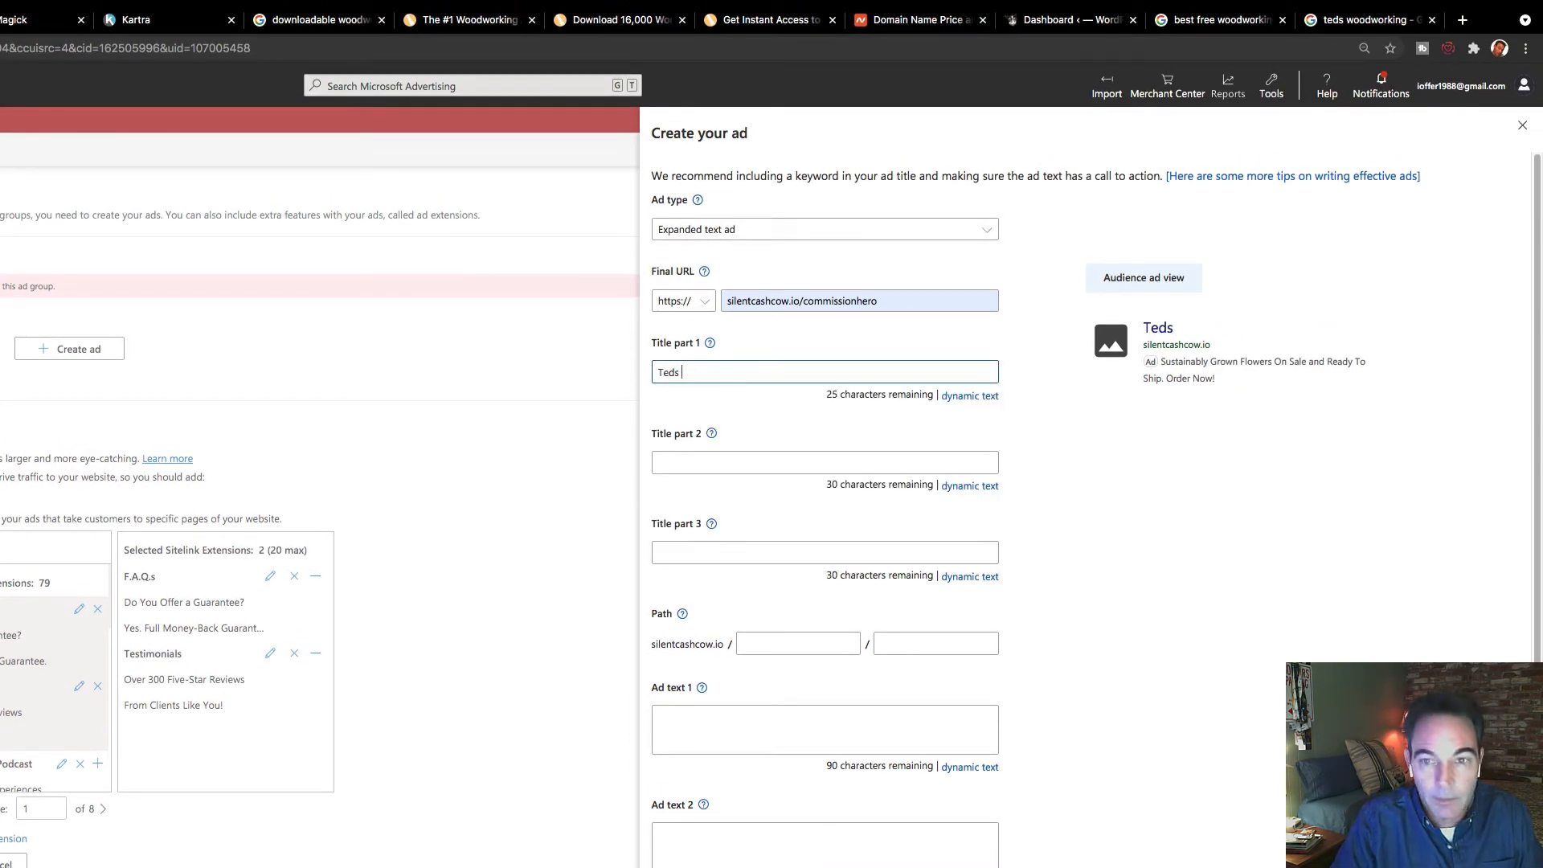
type("Wopodwo")
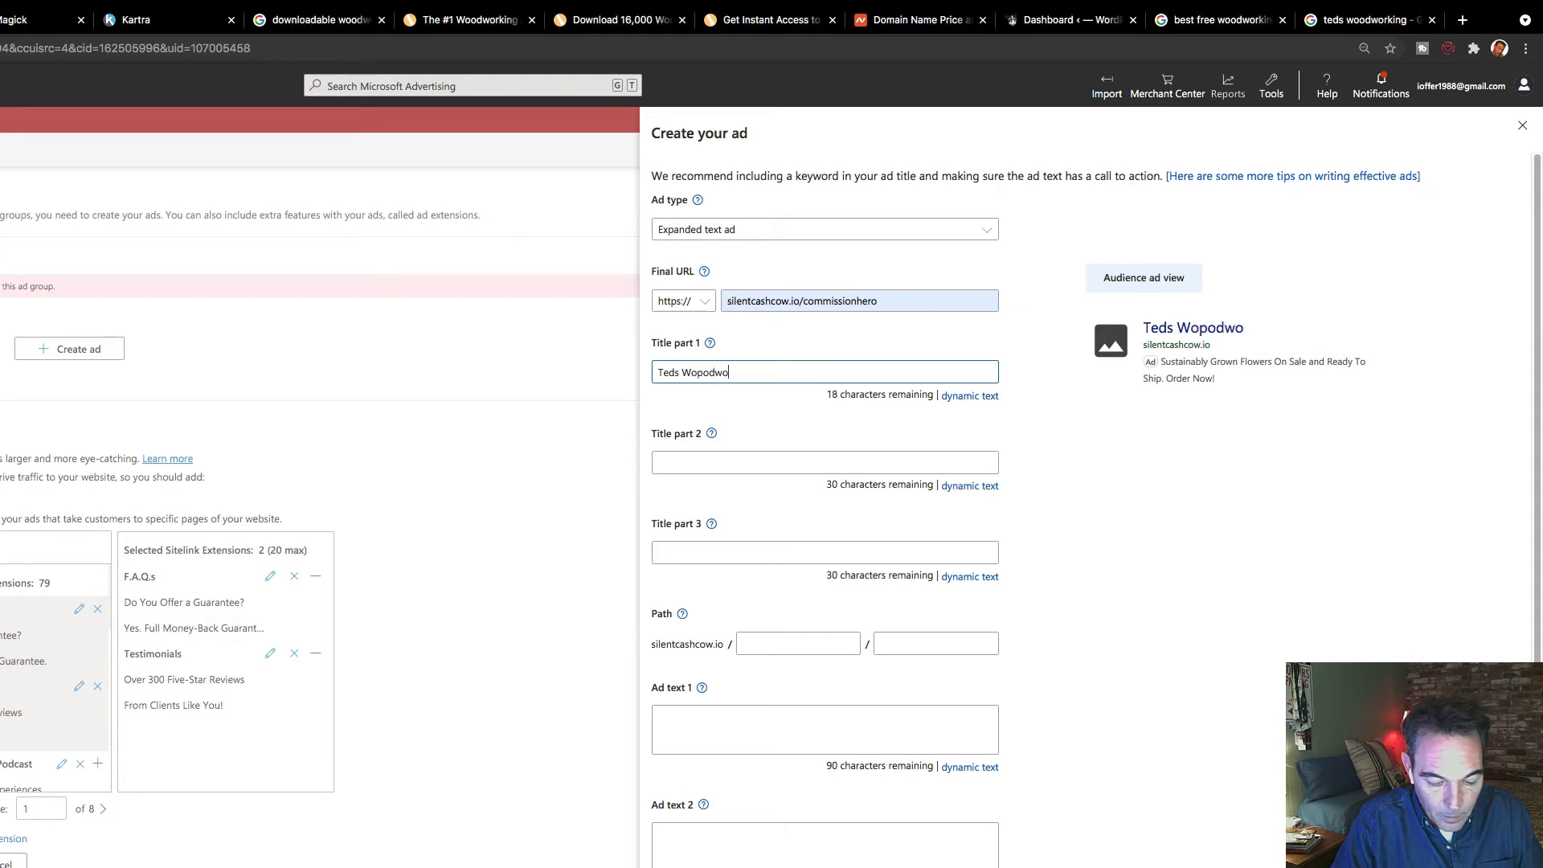
type("rking")
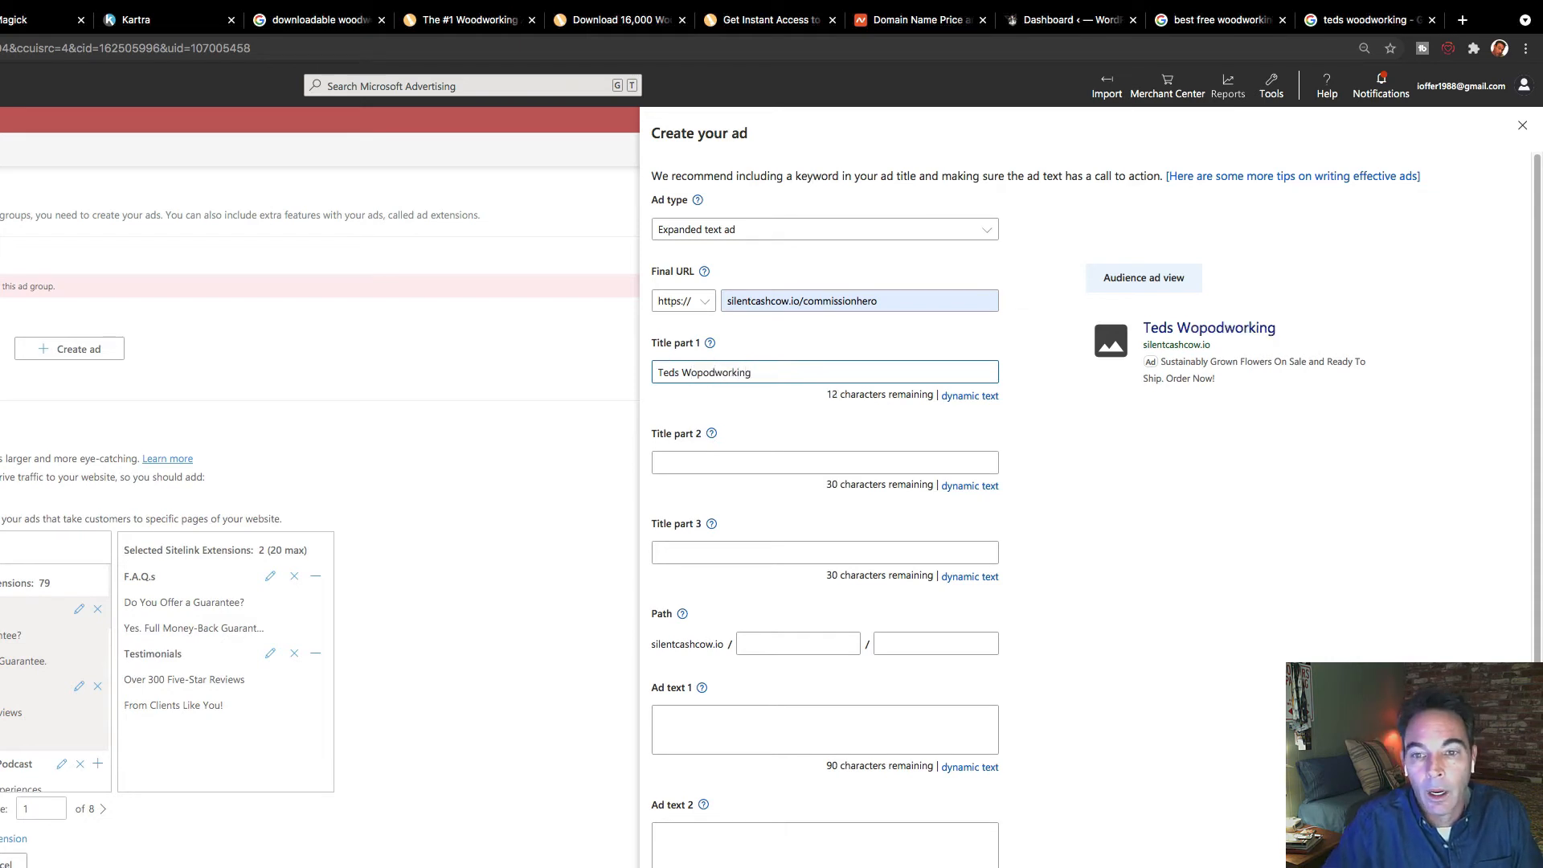
Set title part 2 to "Start Here" and title part 3 to "Today".
left_click(802, 461)
type("Start")
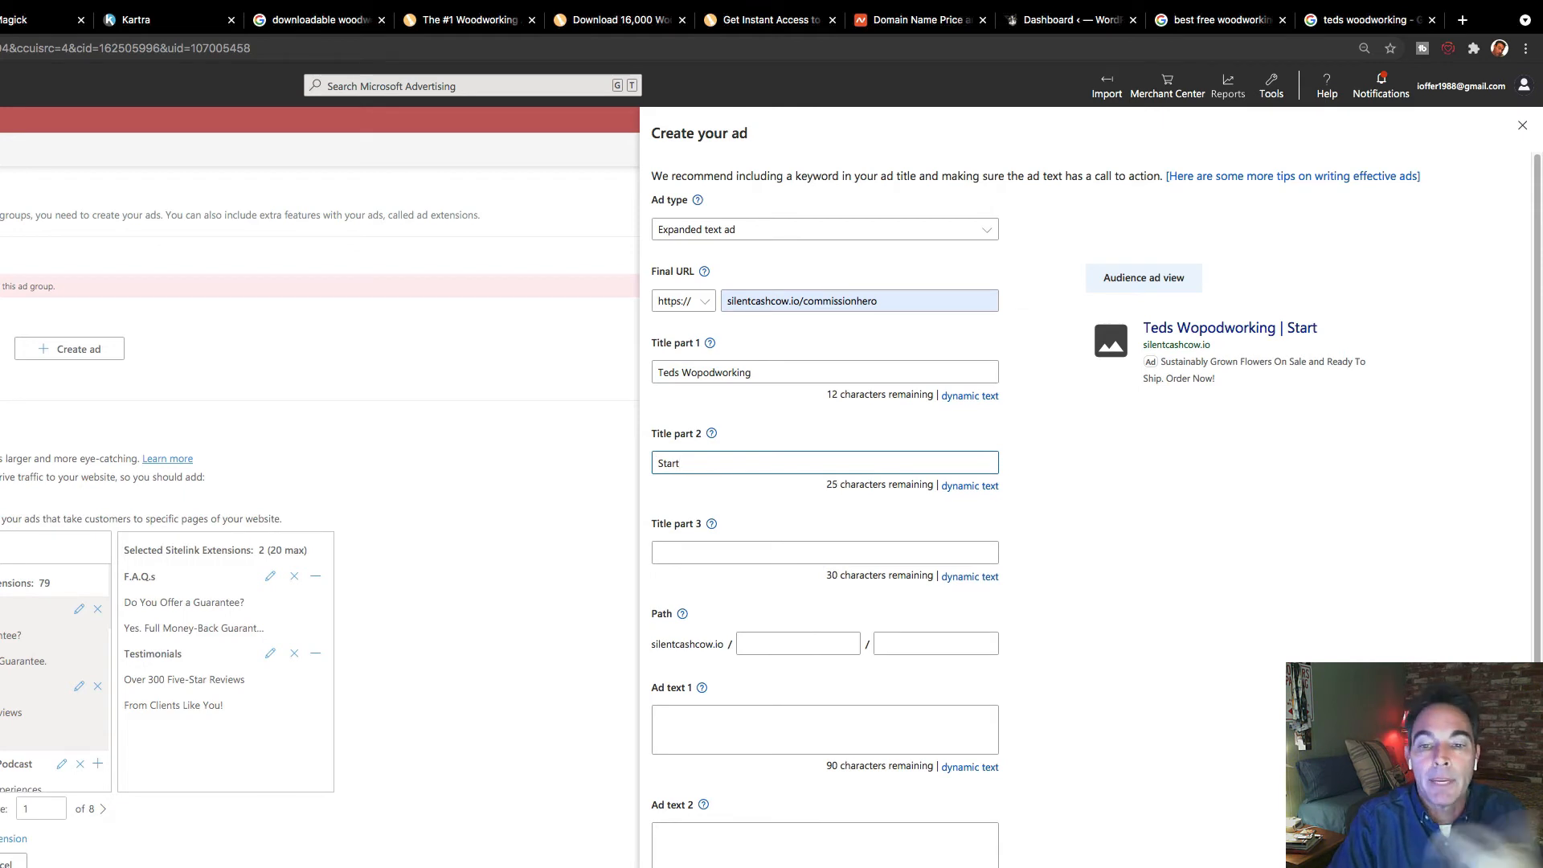
type(" Here")
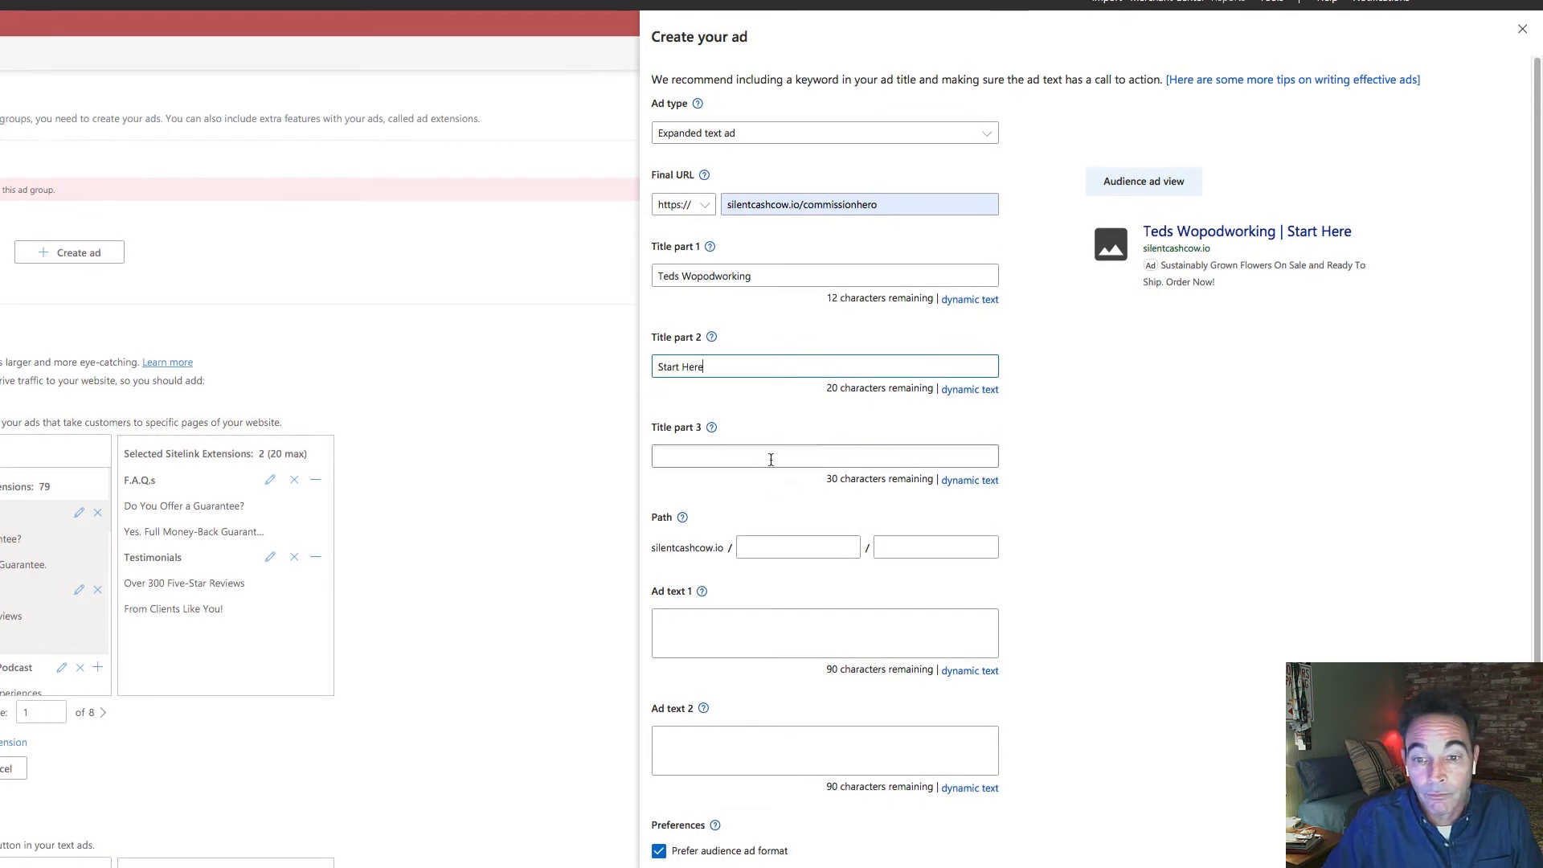
left_click(770, 458)
type("Today")
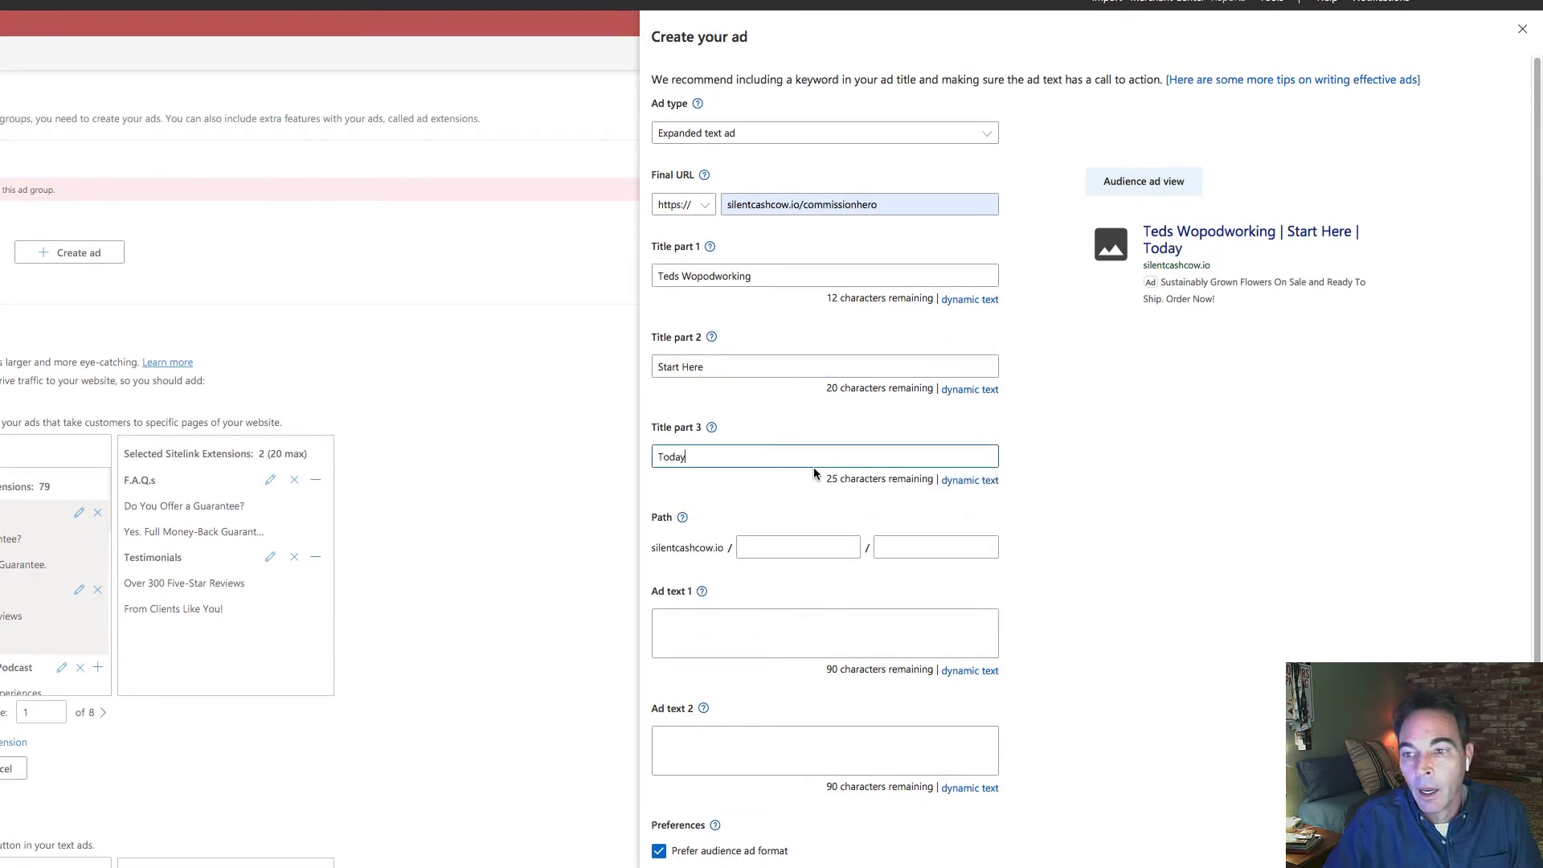
Correct the misspelling in title part 1 so it reads "Teds Woodworking".
scroll(814, 466, "down", 1)
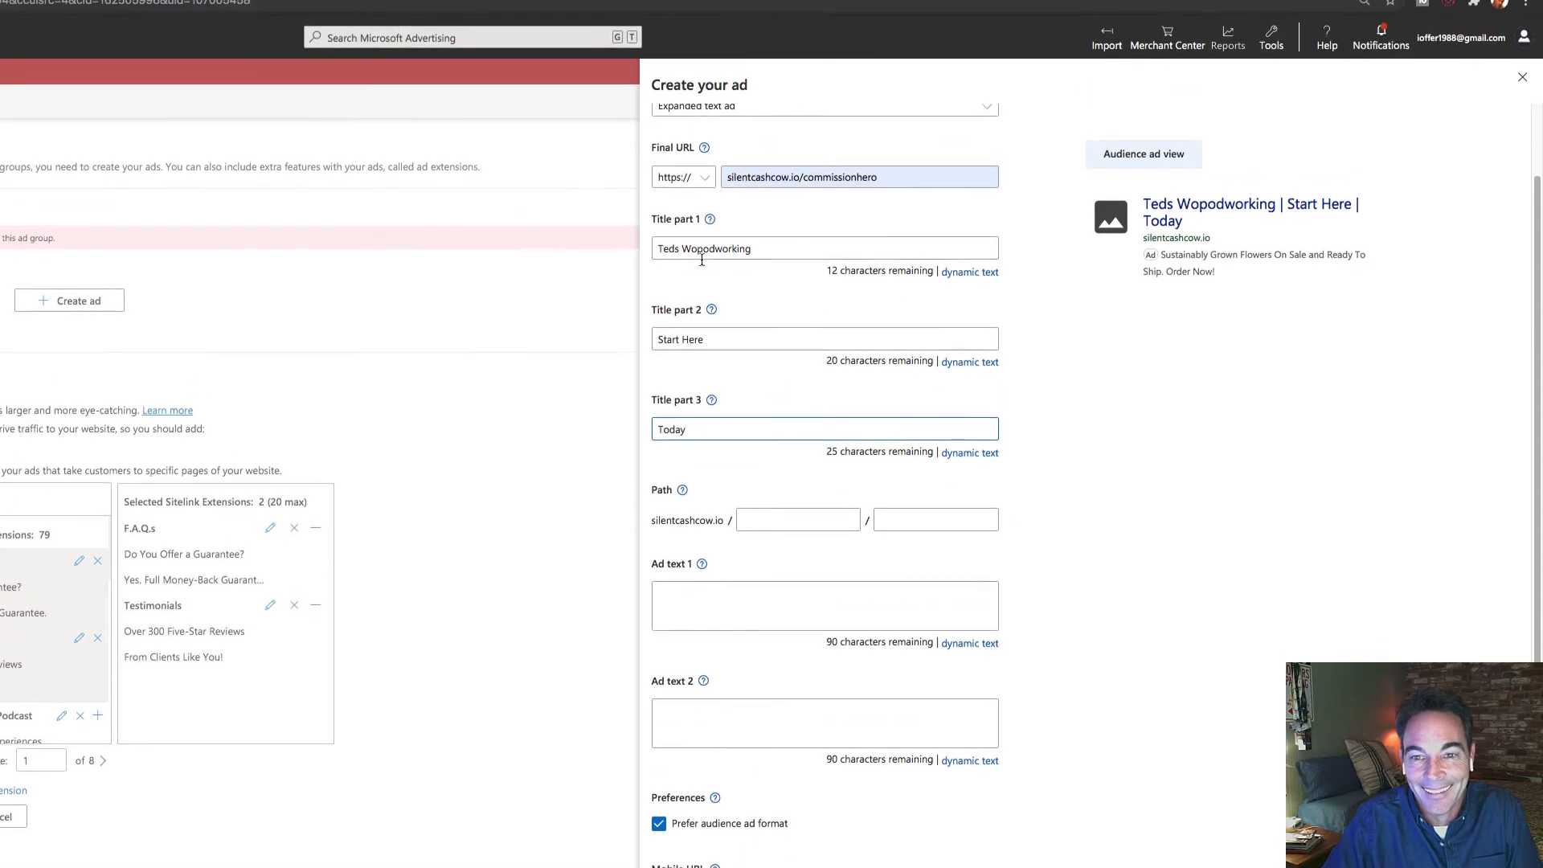
left_click(697, 297)
key("BackSpace")
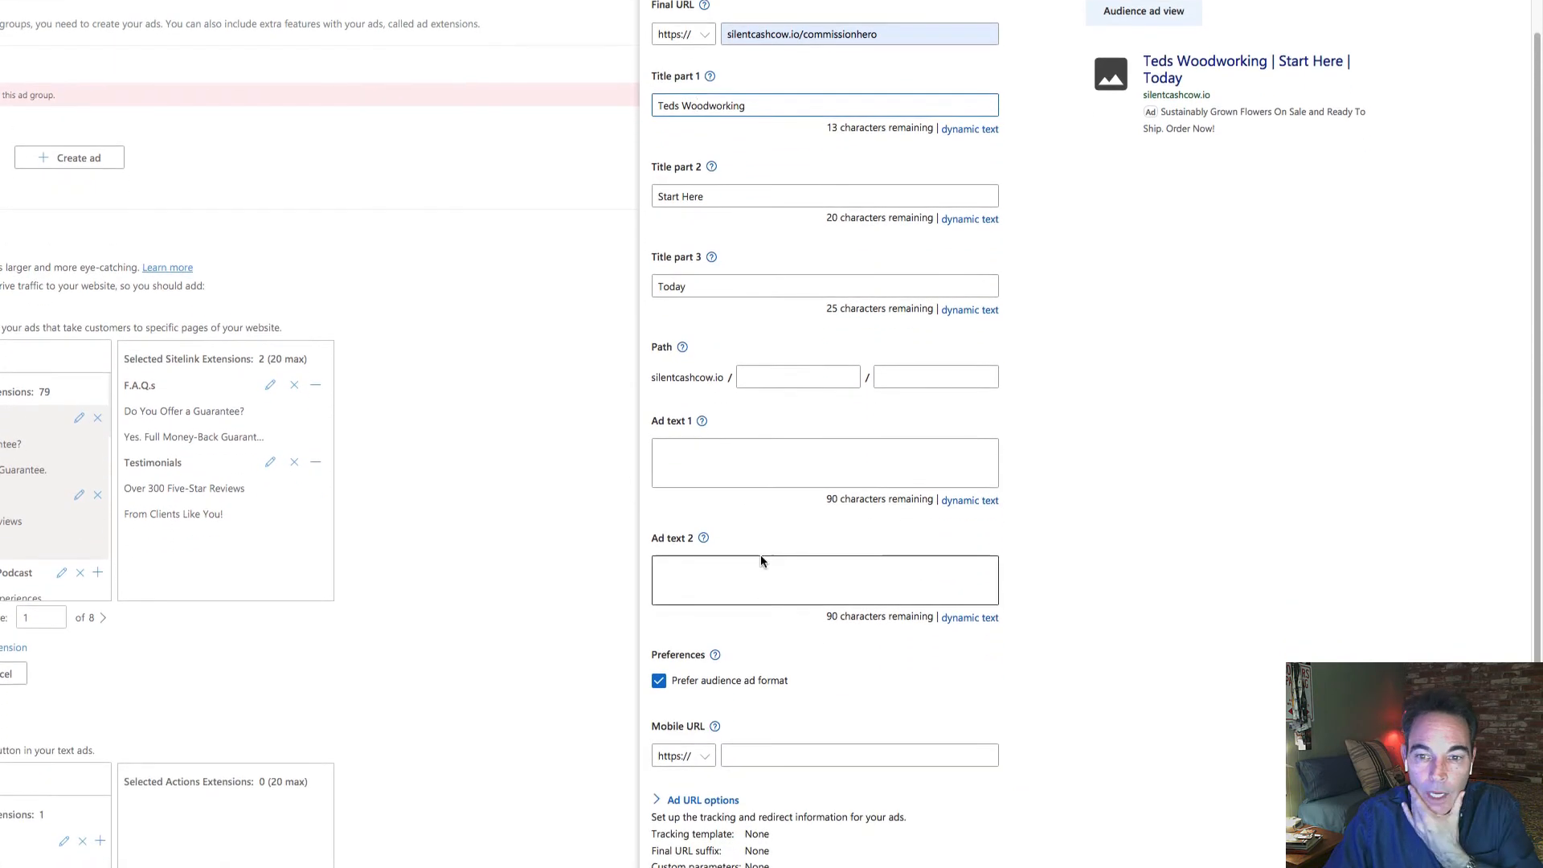
Set the two display path parts of the ad's URL to "limited-time" and "special-offer".
left_click(734, 461)
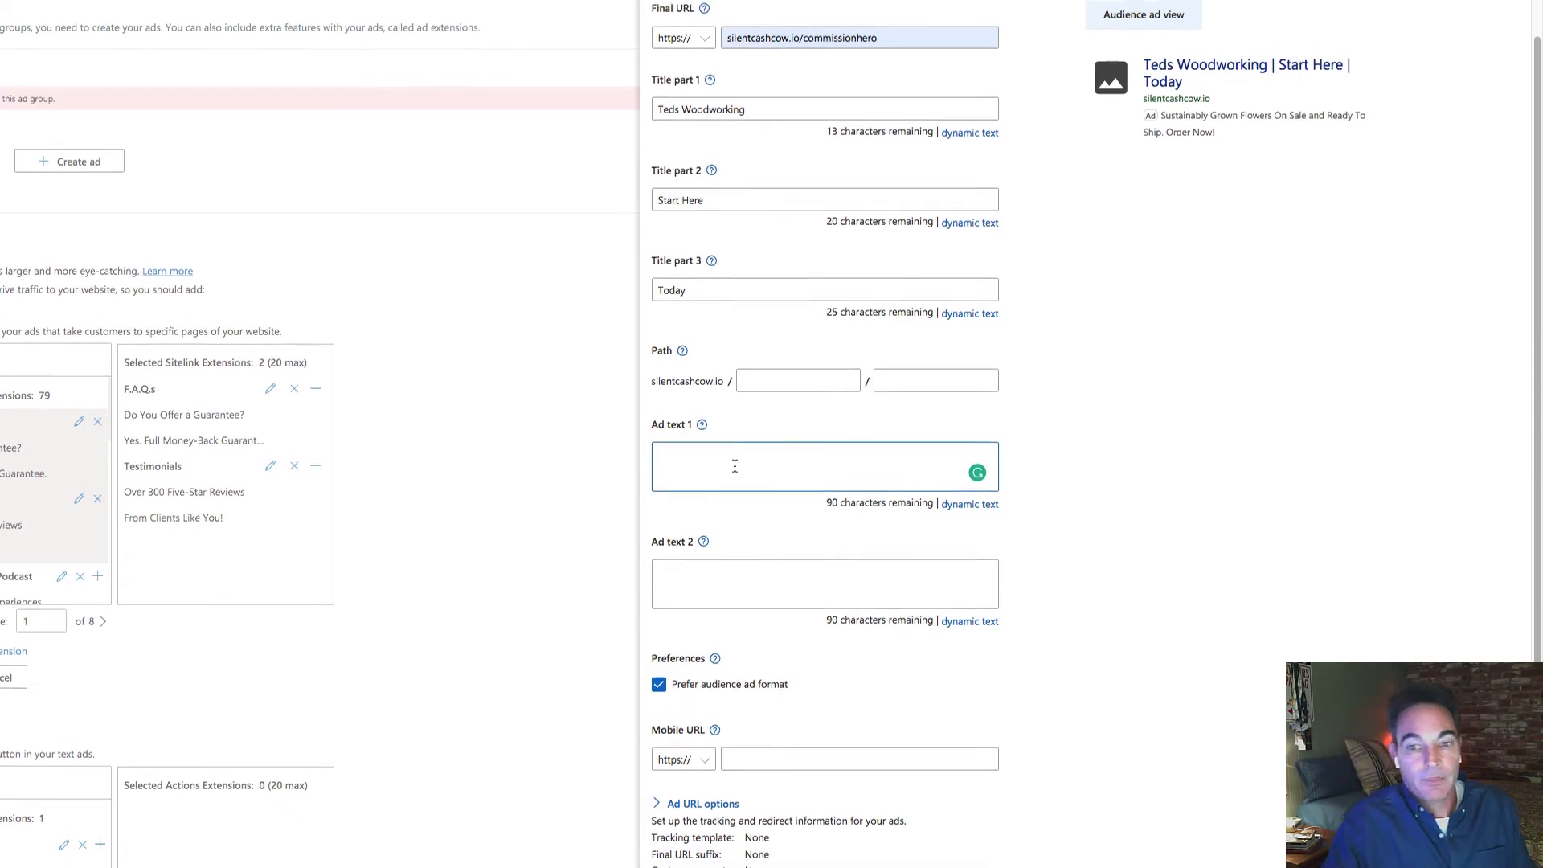
scroll(734, 482, "up", 2)
left_click(801, 474)
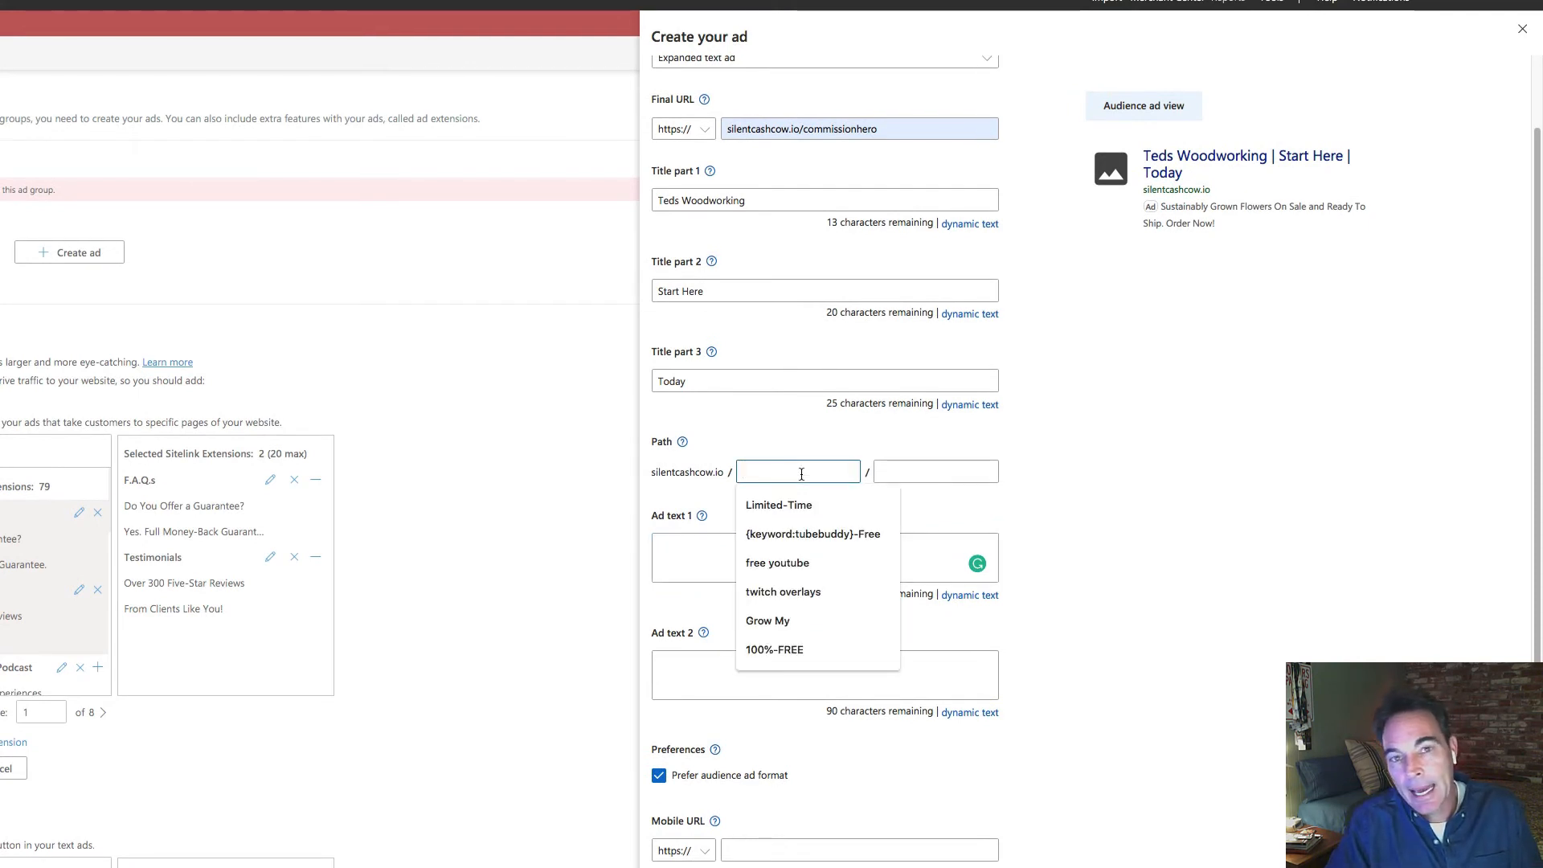
type("limited")
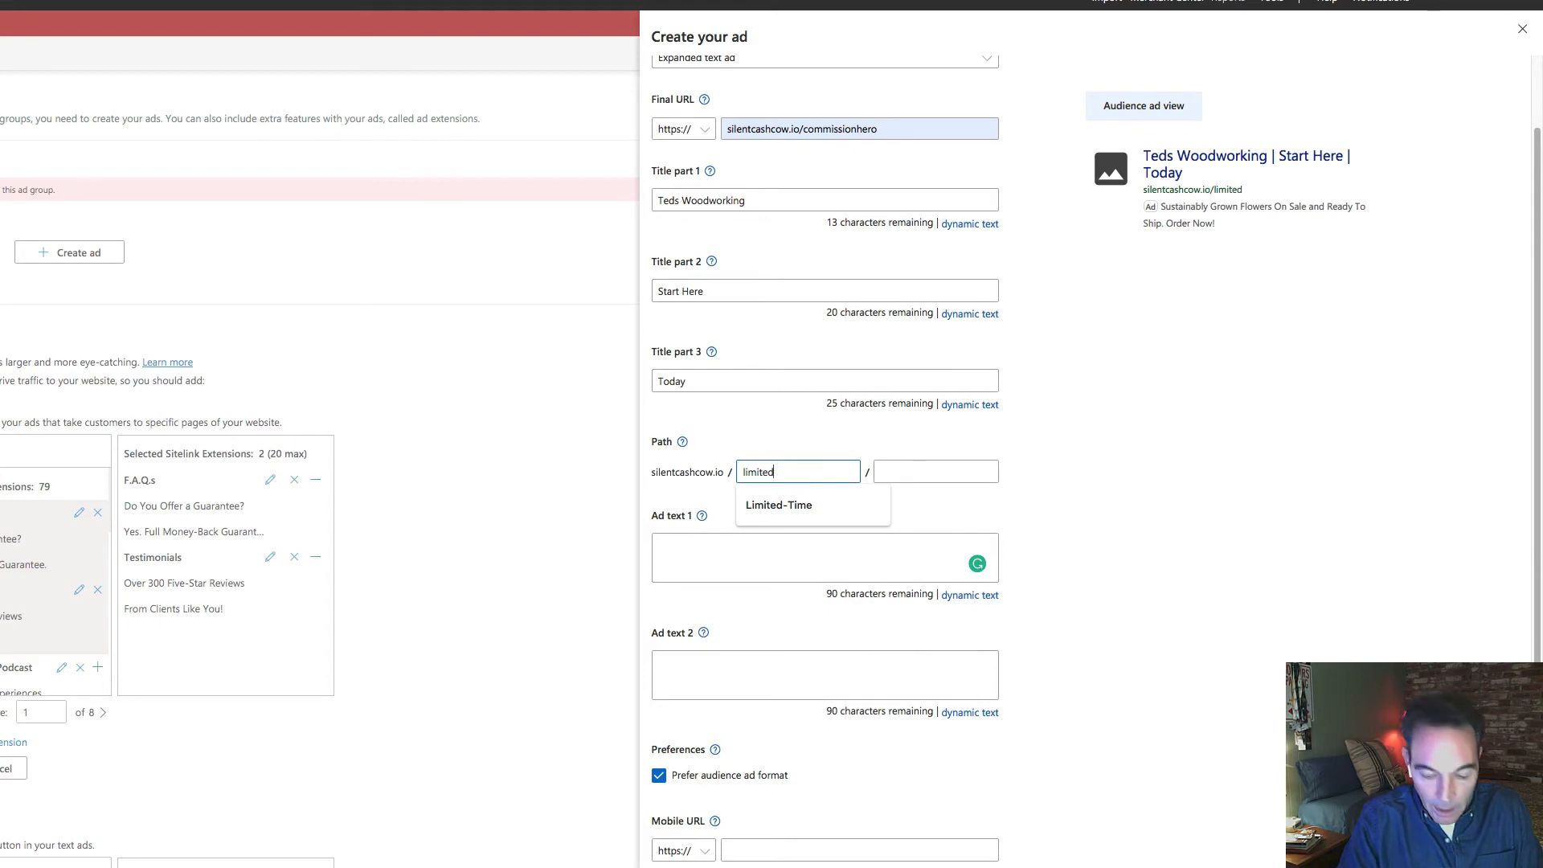
type("-time")
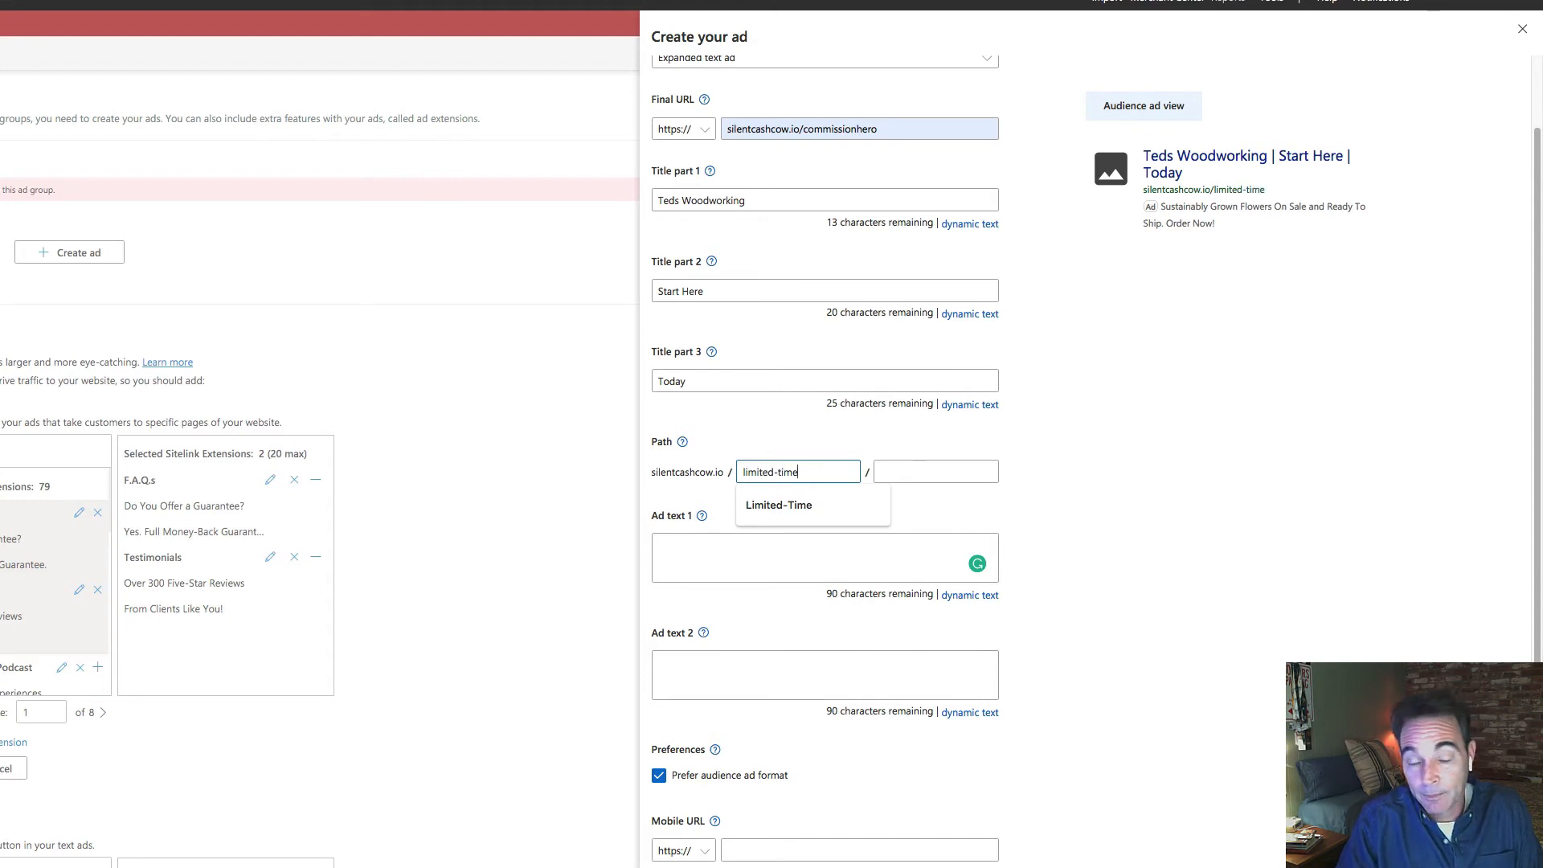
left_click(879, 474)
type("sp")
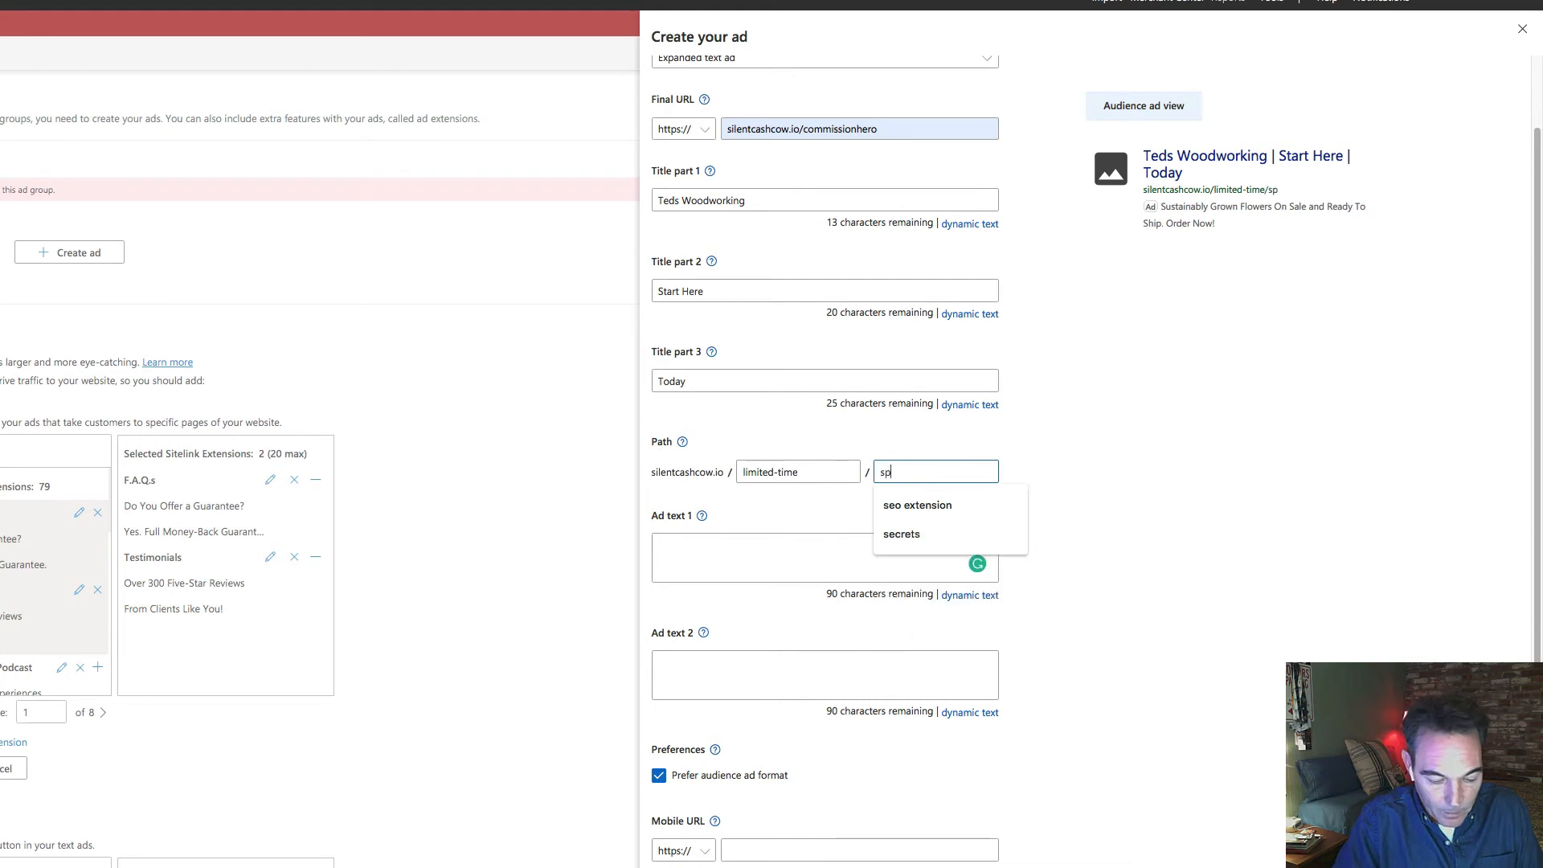
type("ecial-offer")
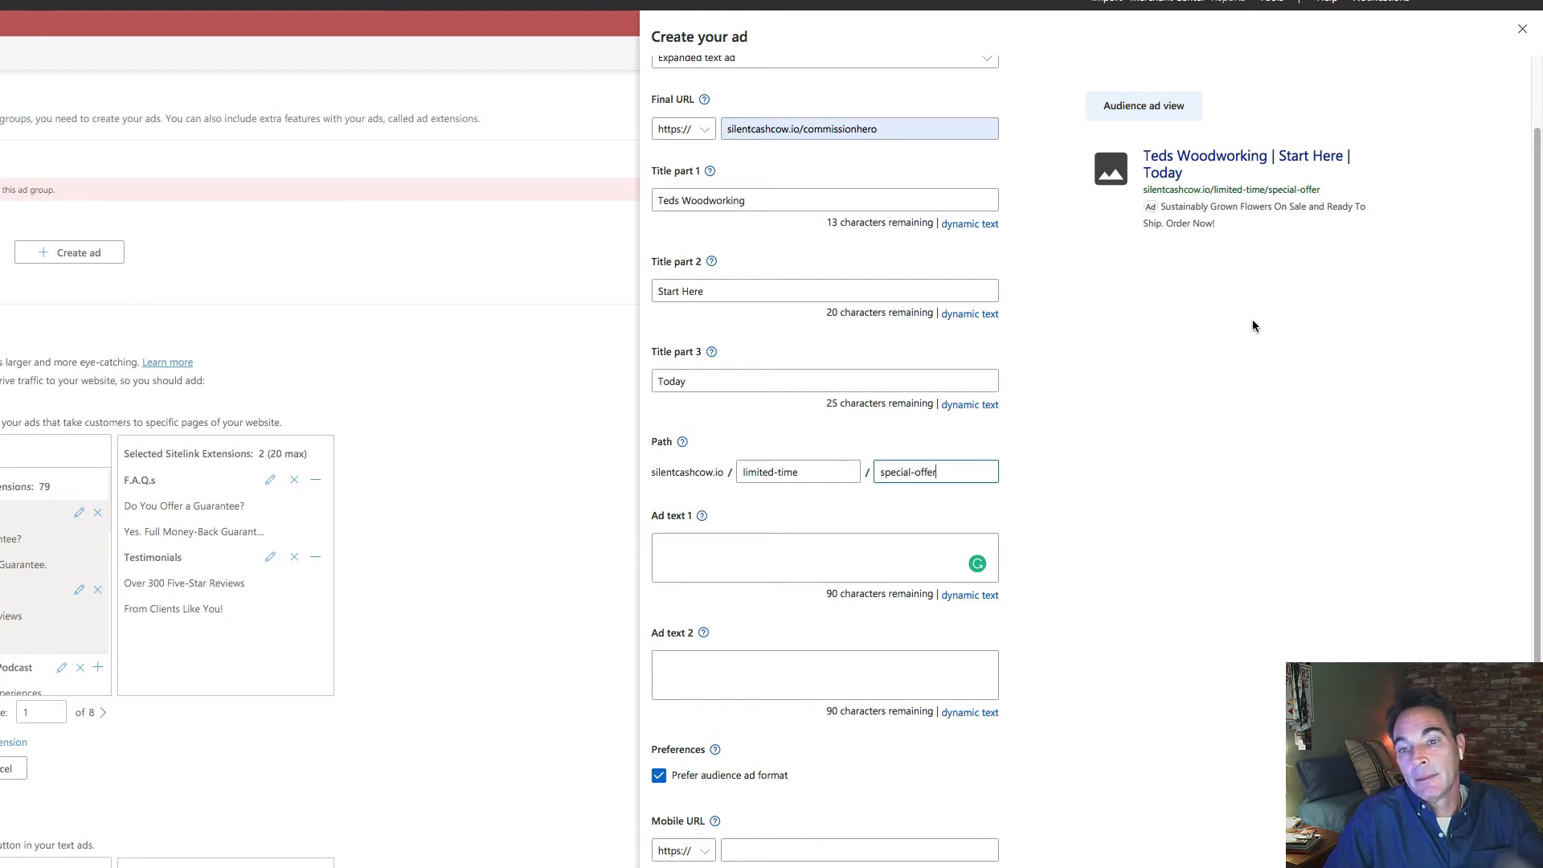
Enter the dynamic keyword text {Keyword:teds woodworking} as ad text 1.
scroll(1120, 399, "up", 2)
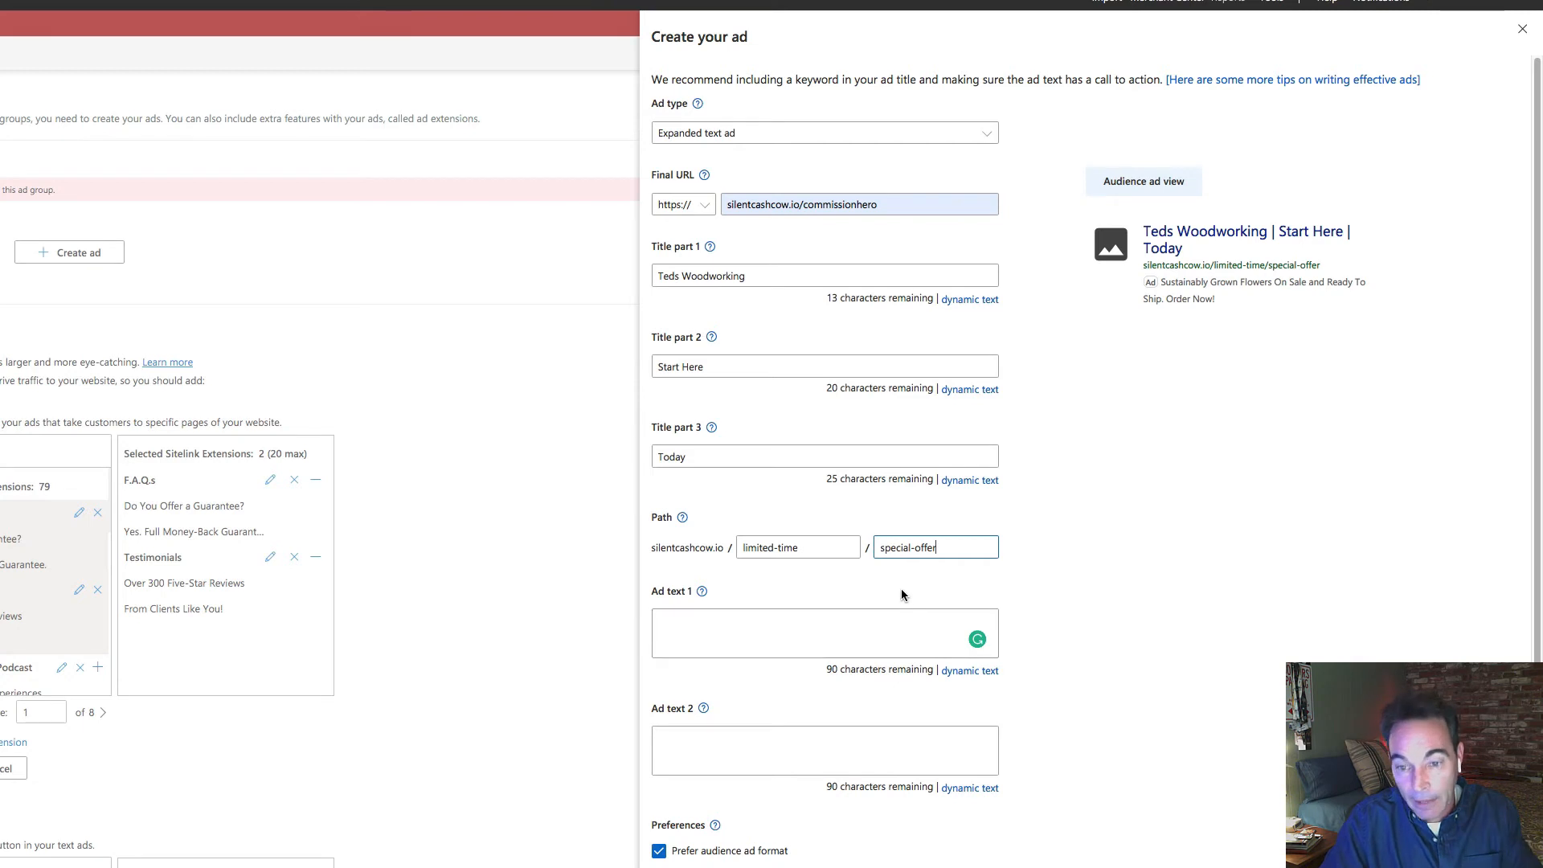
scroll(889, 571, "down", 3)
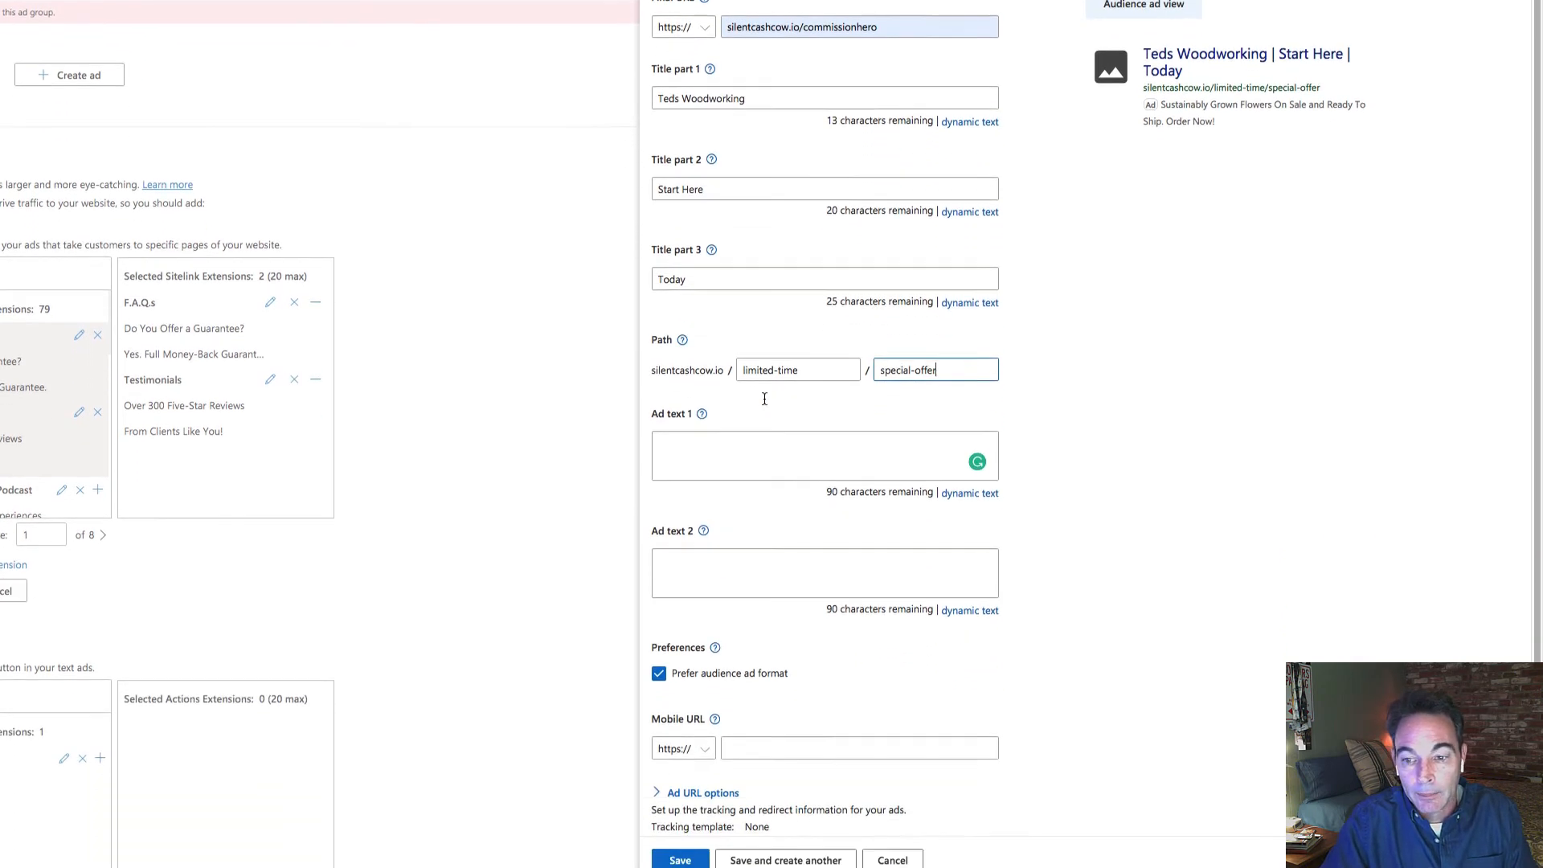
left_click(715, 435)
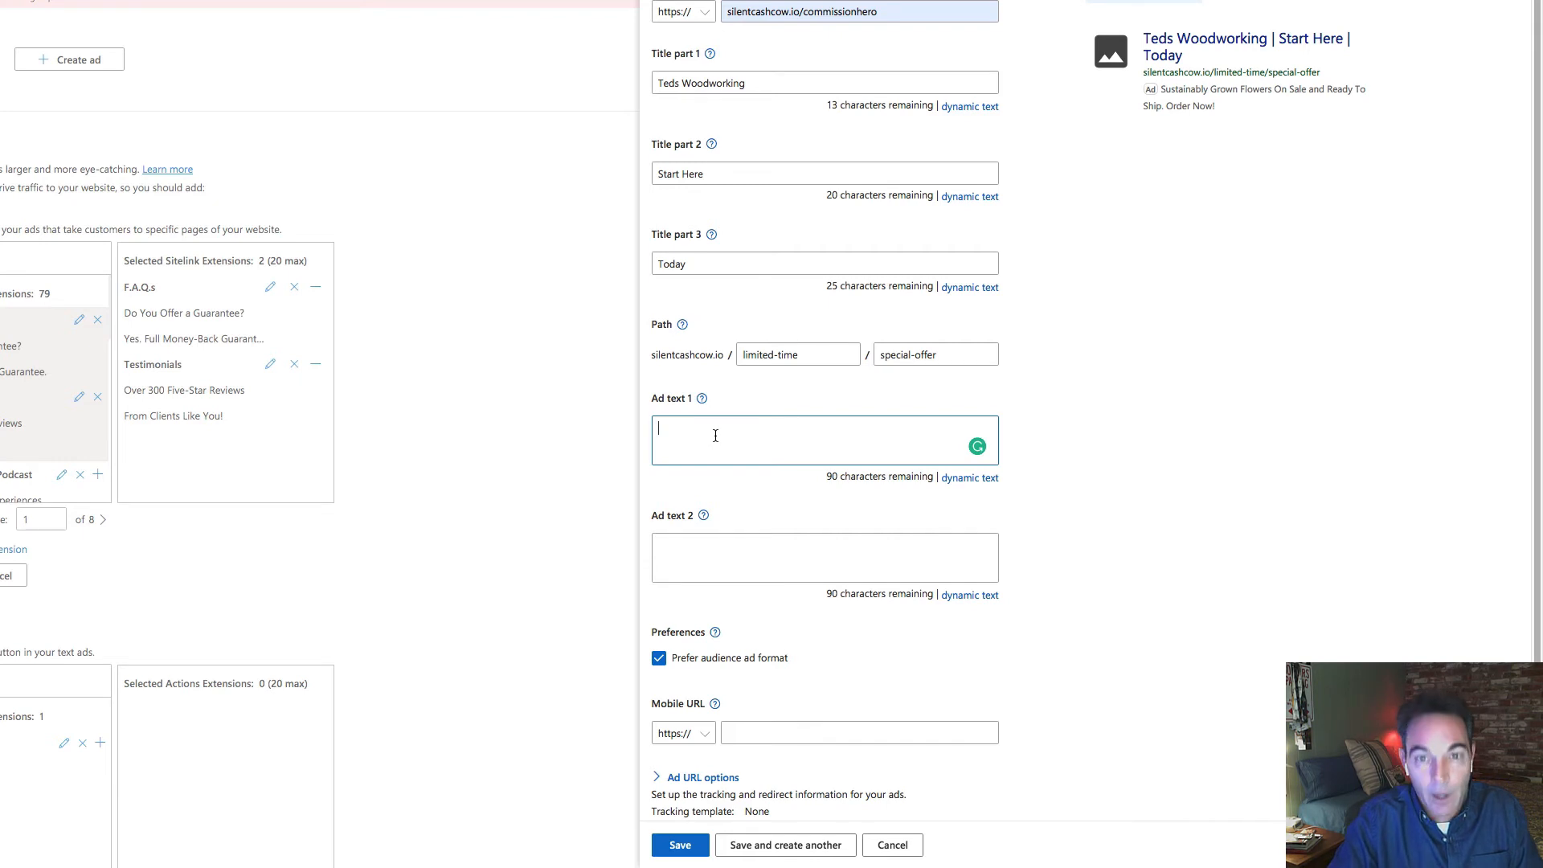
type("{K")
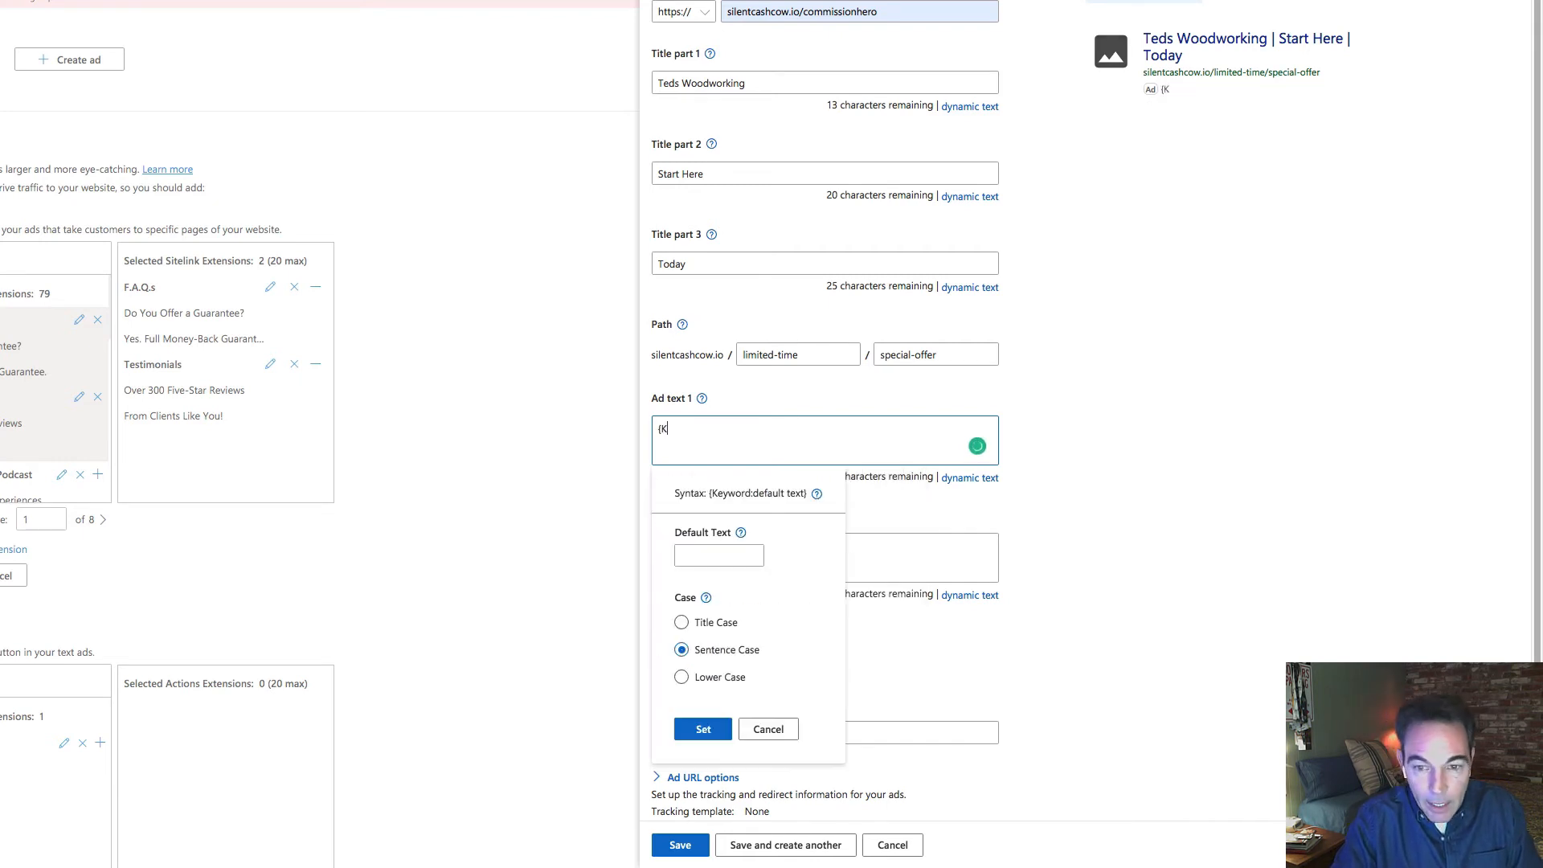
type("eyw")
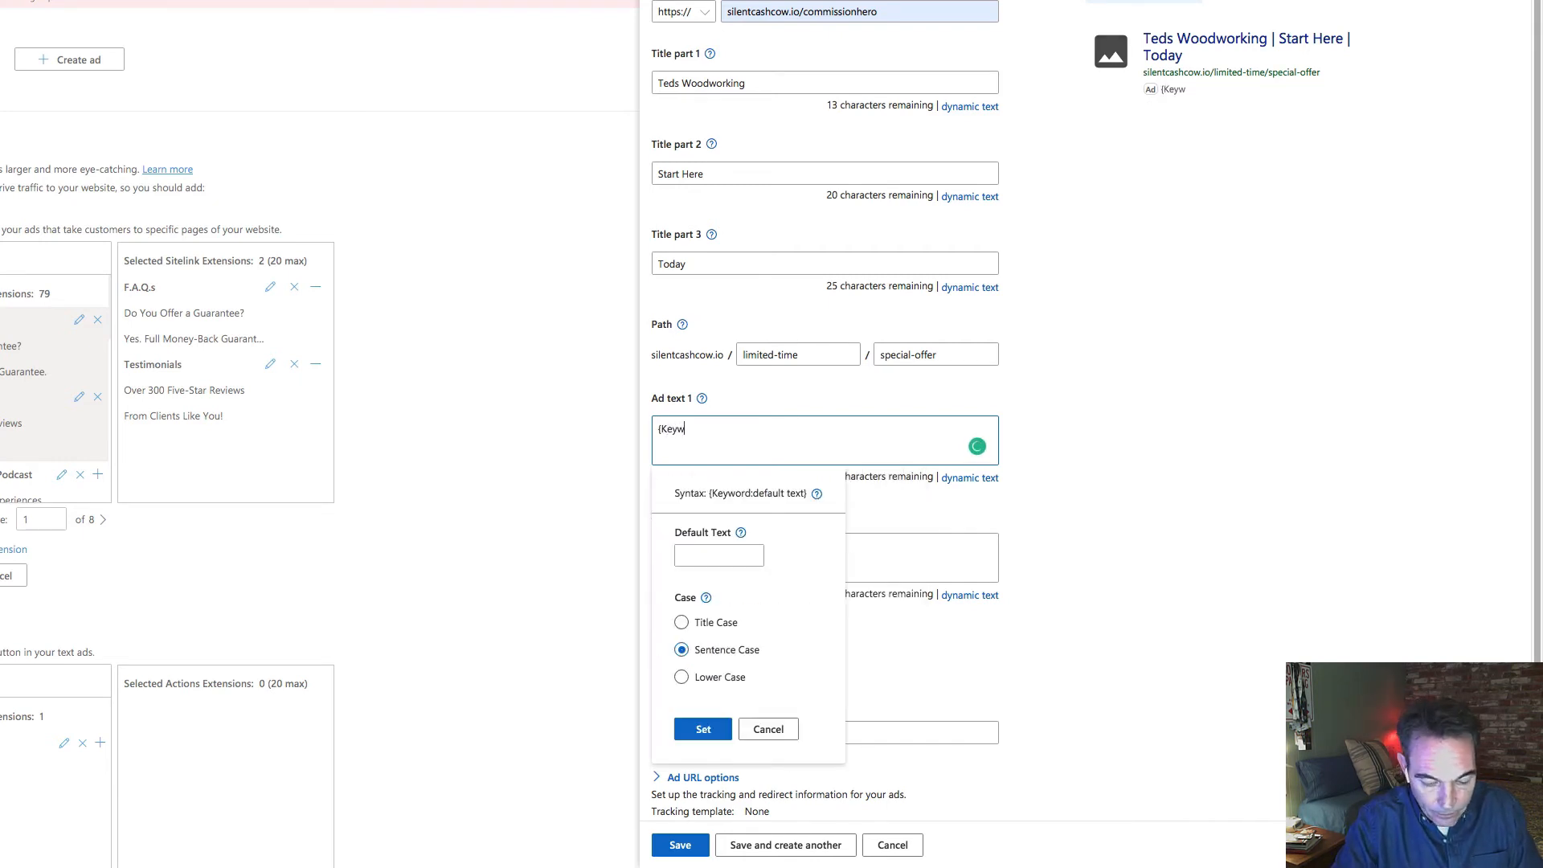
type("ord:")
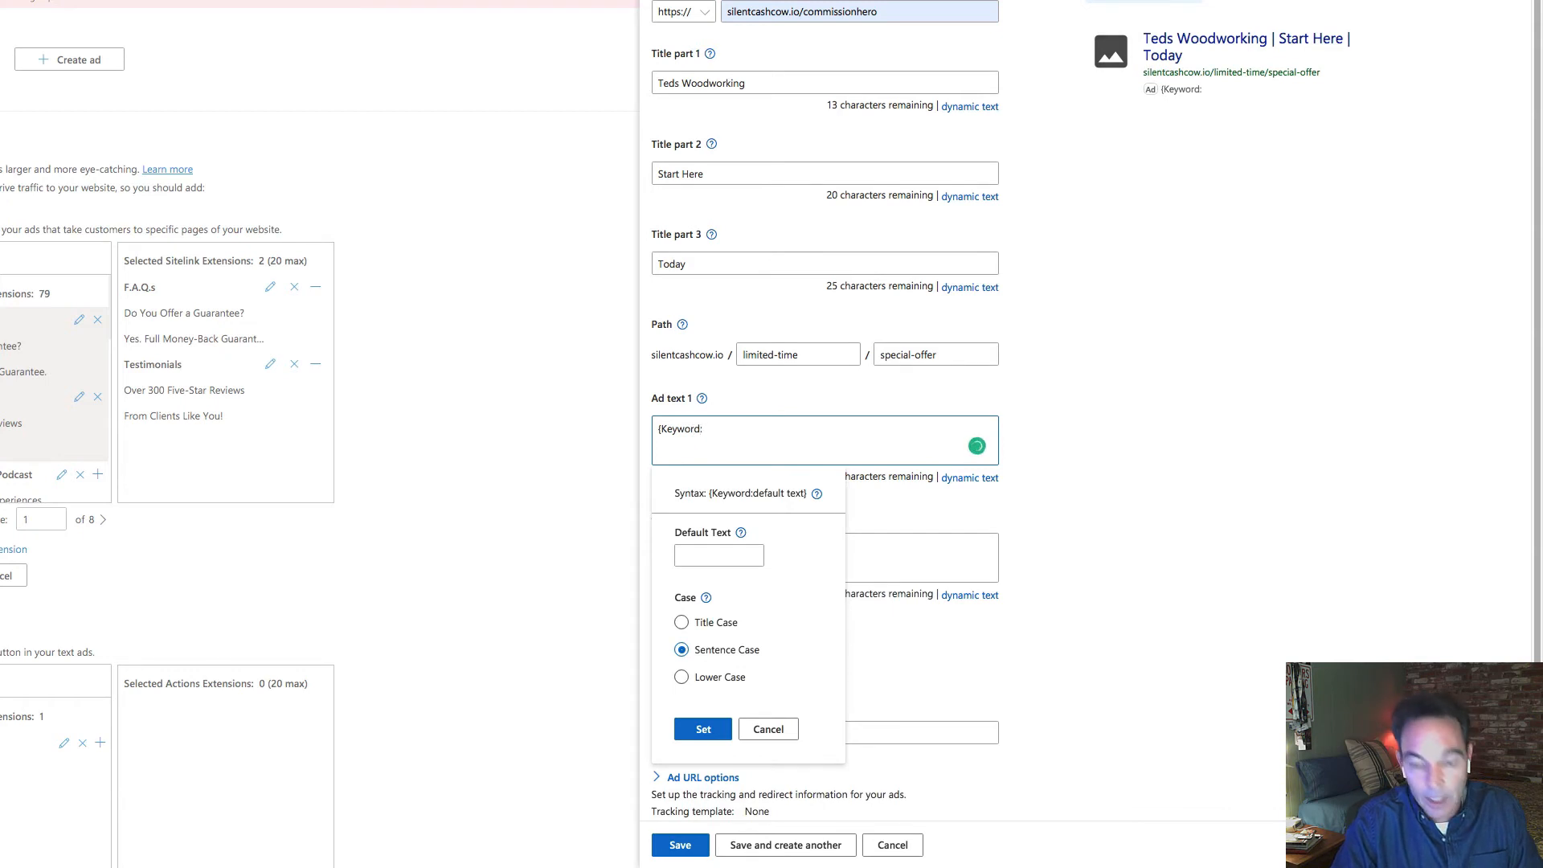
type("teds")
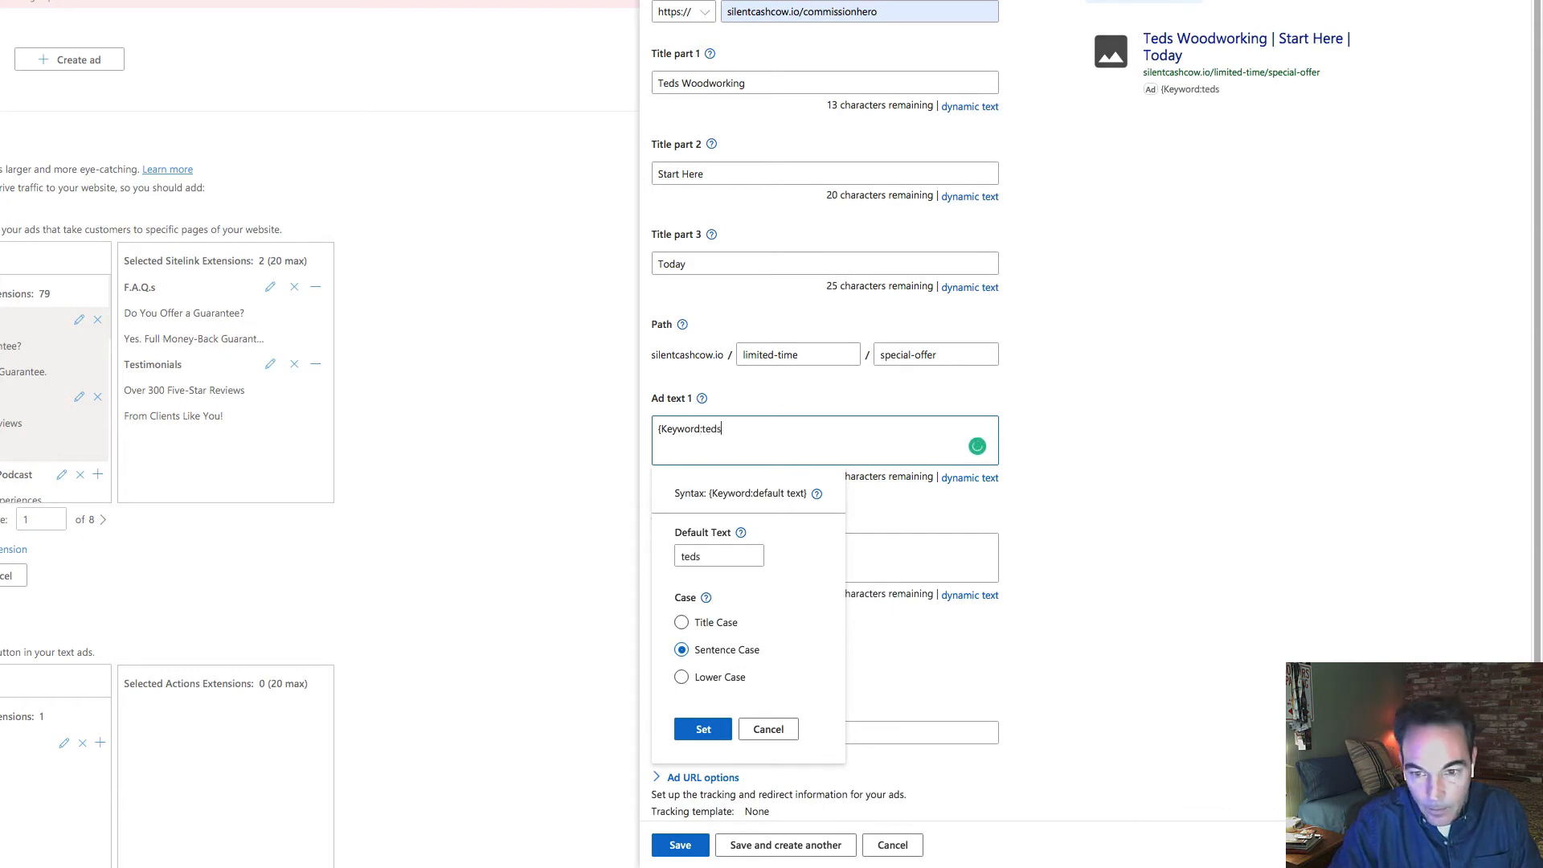
key("BackSpace")
key("BackSpace")
key("BackSpace")
key("BackSpace")
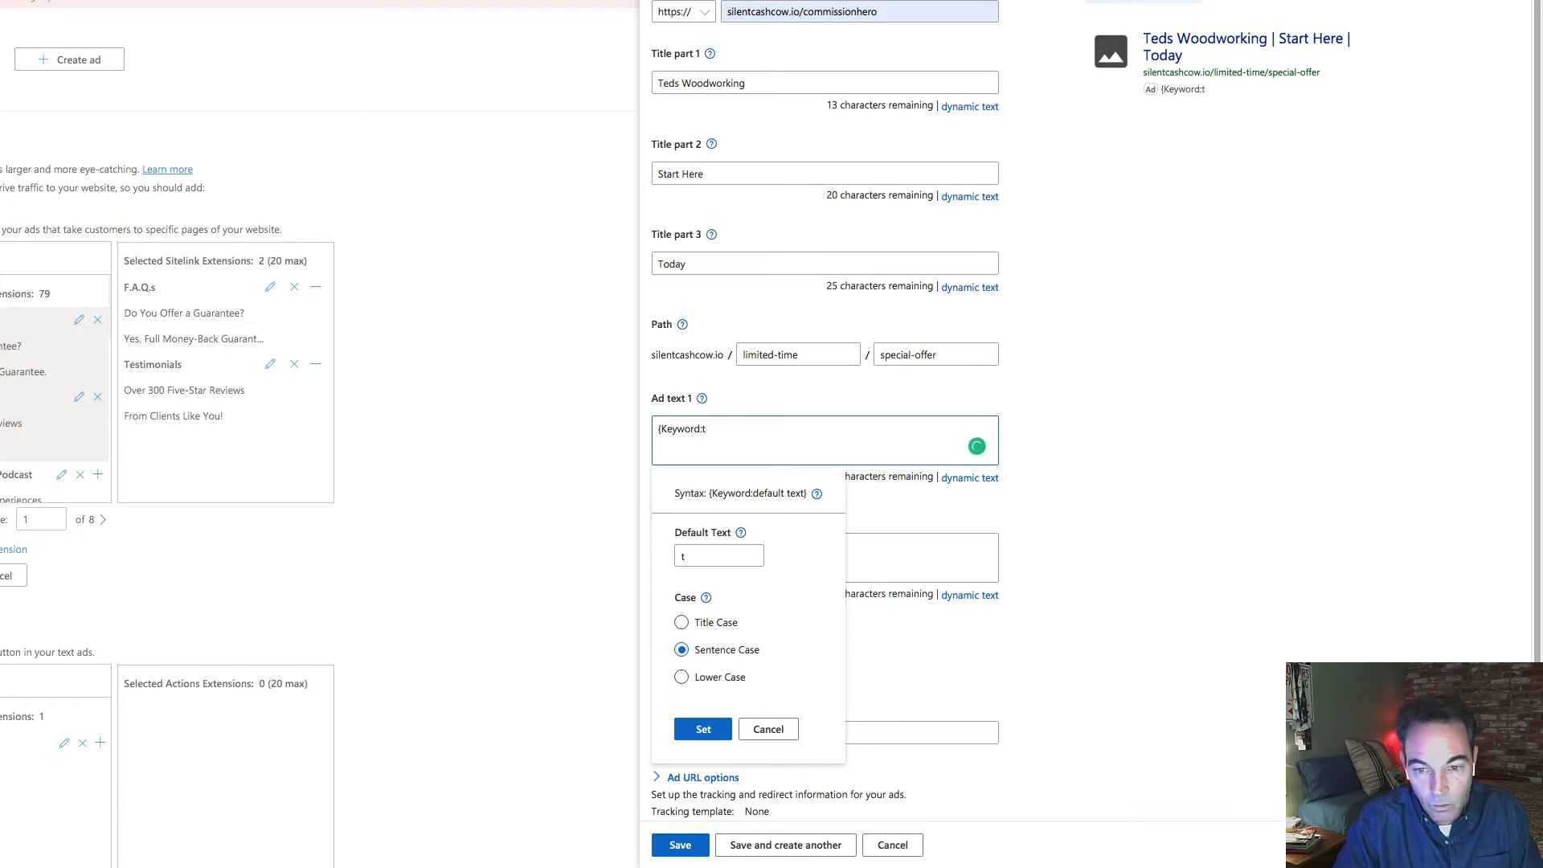
type("eds")
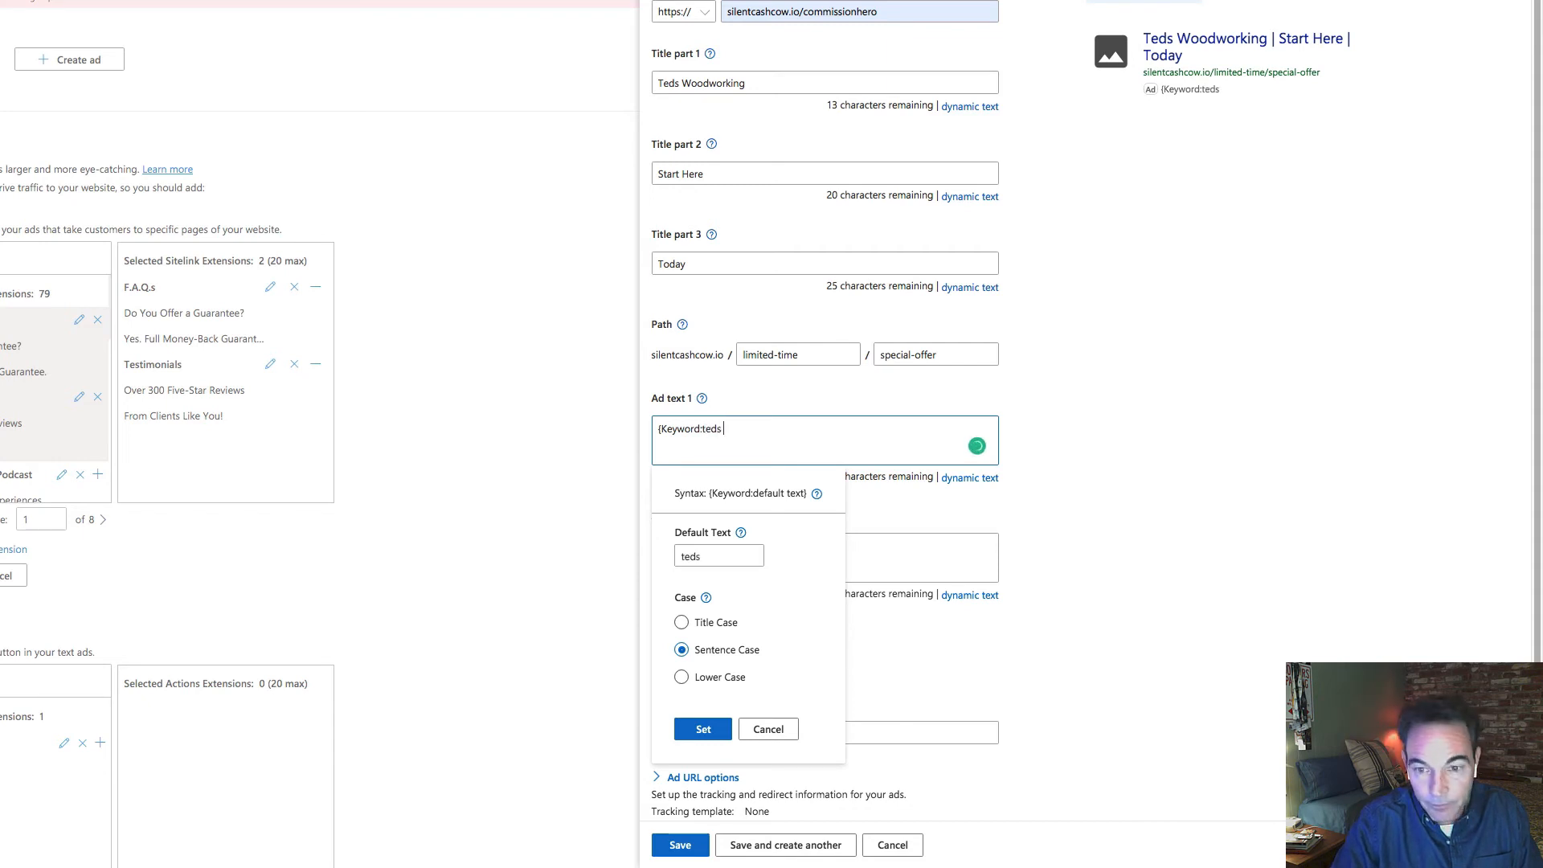
type(" w")
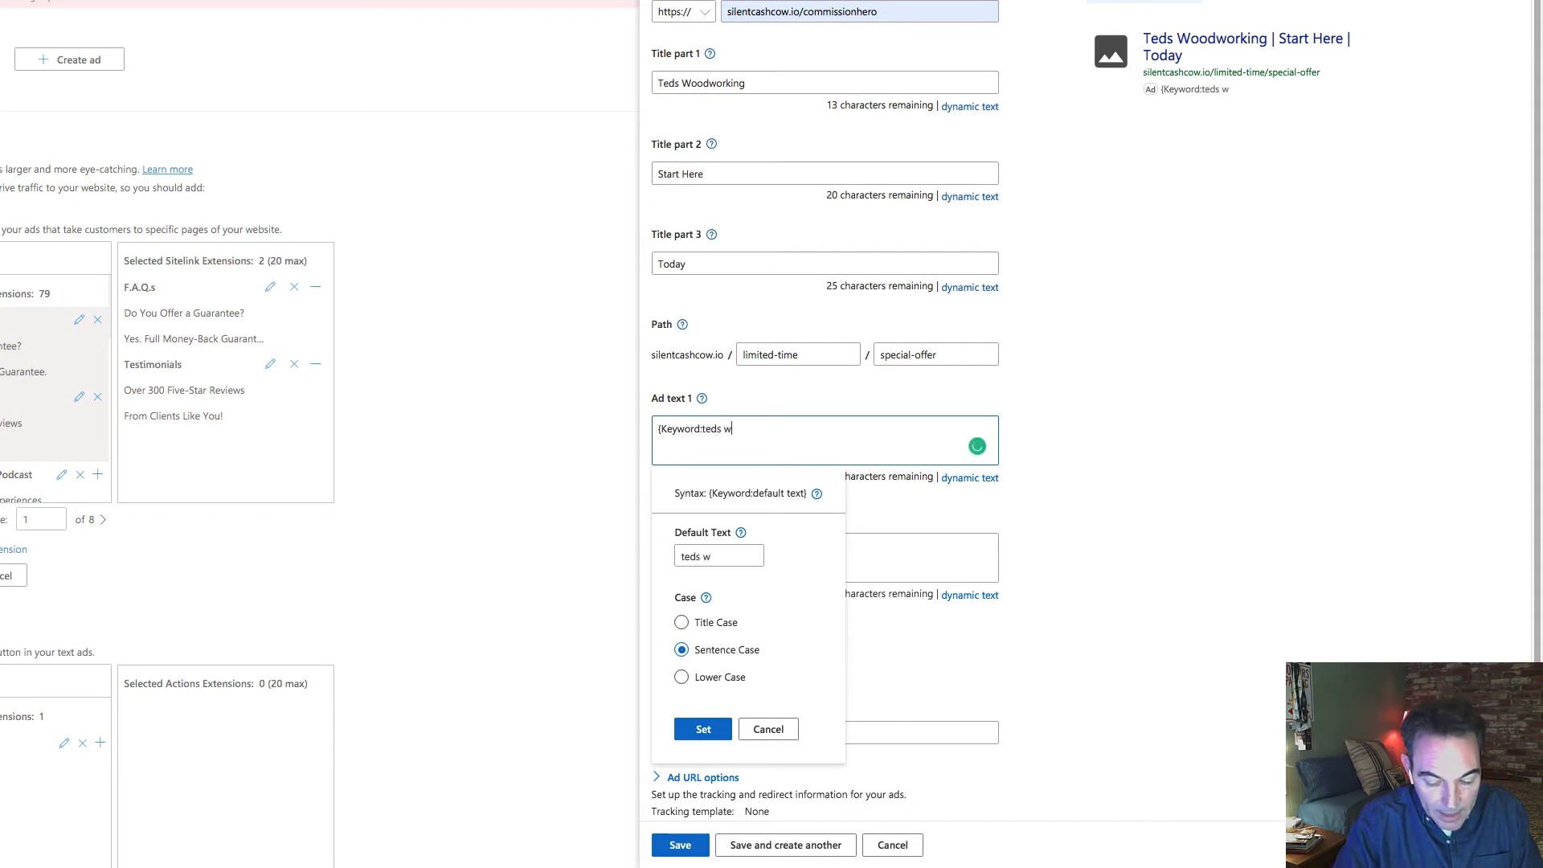
type("oodworjki")
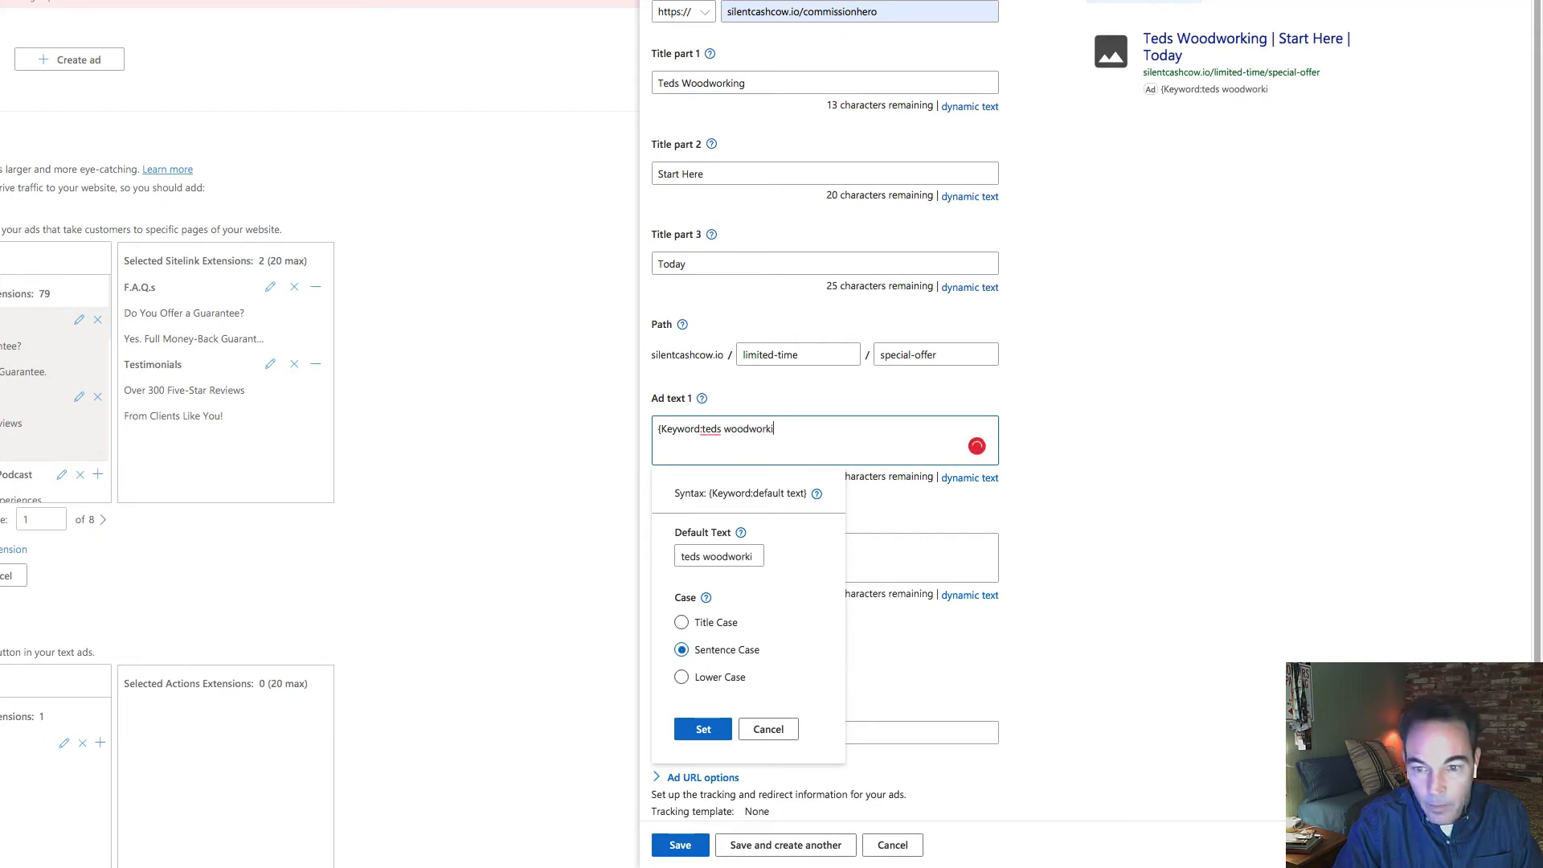
type("ng}")
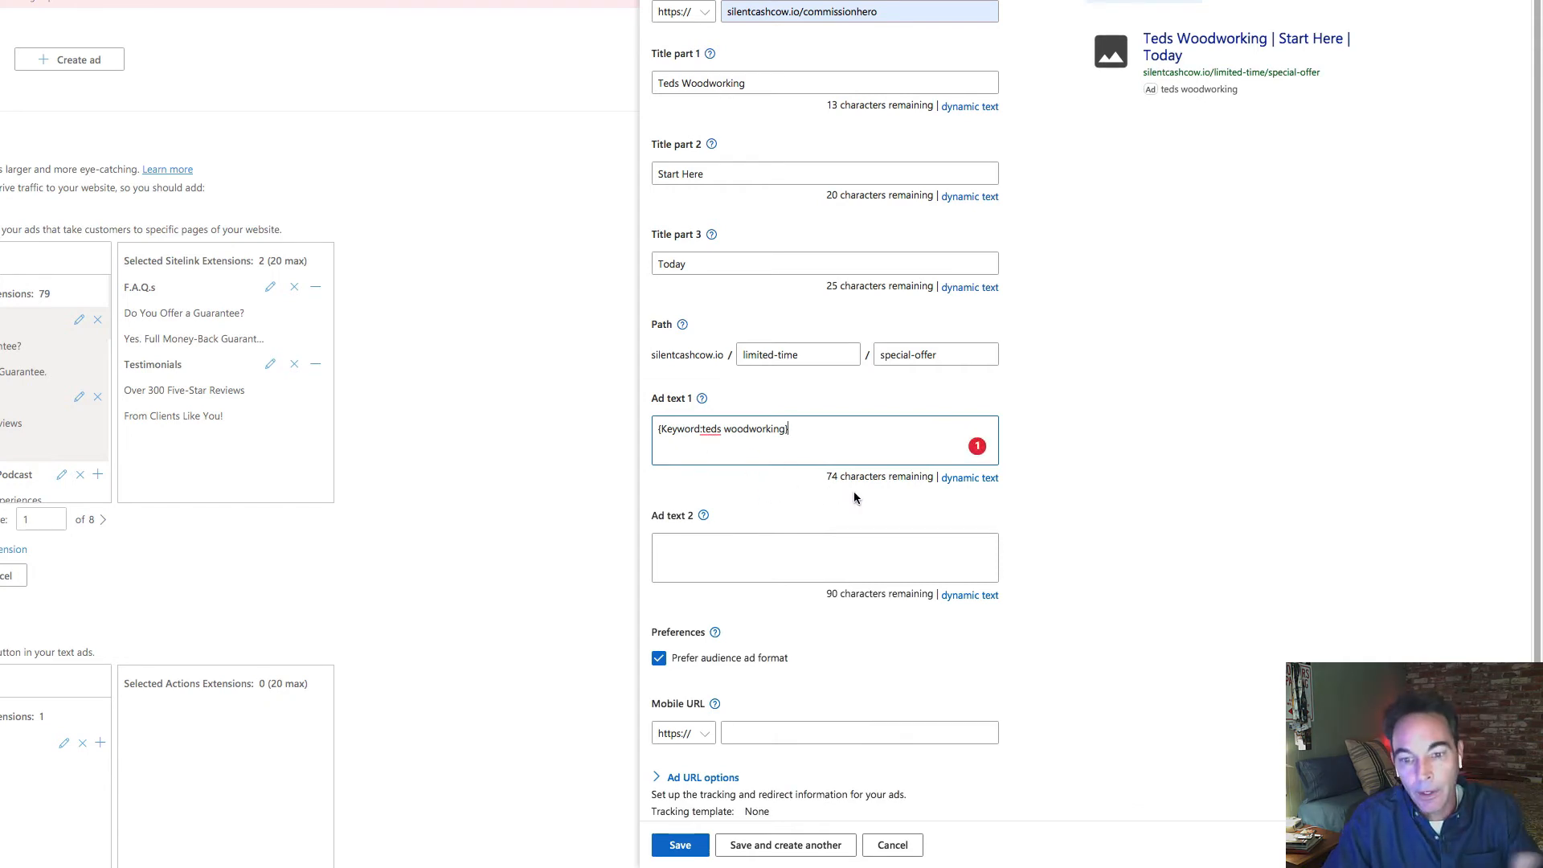
Enter "try now" as ad text 2 and turn off the preference for the audience ad format.
scroll(850, 493, "down", 1)
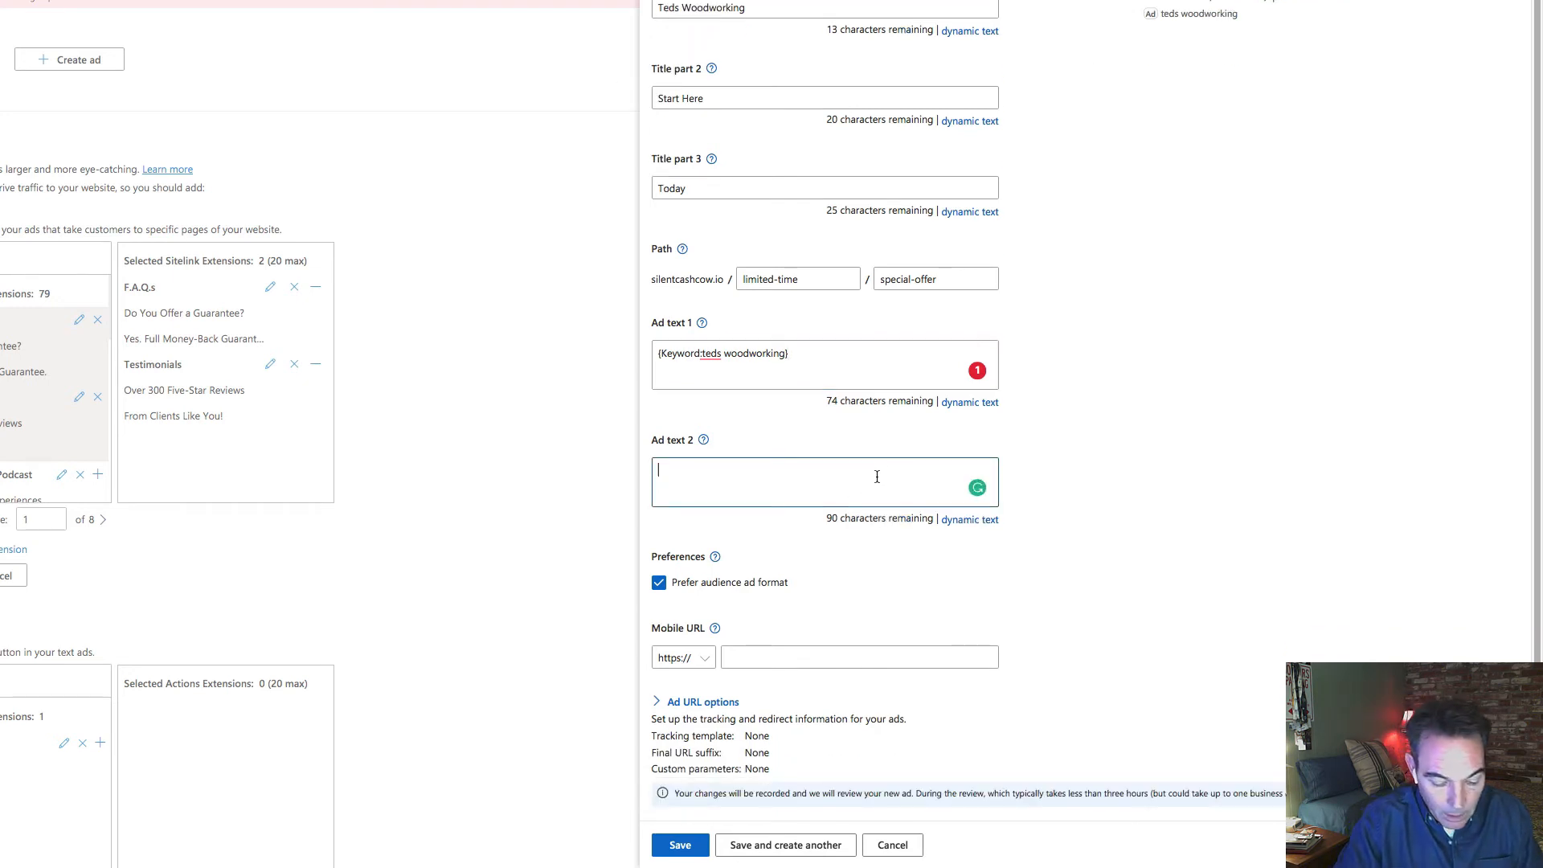
type("try now")
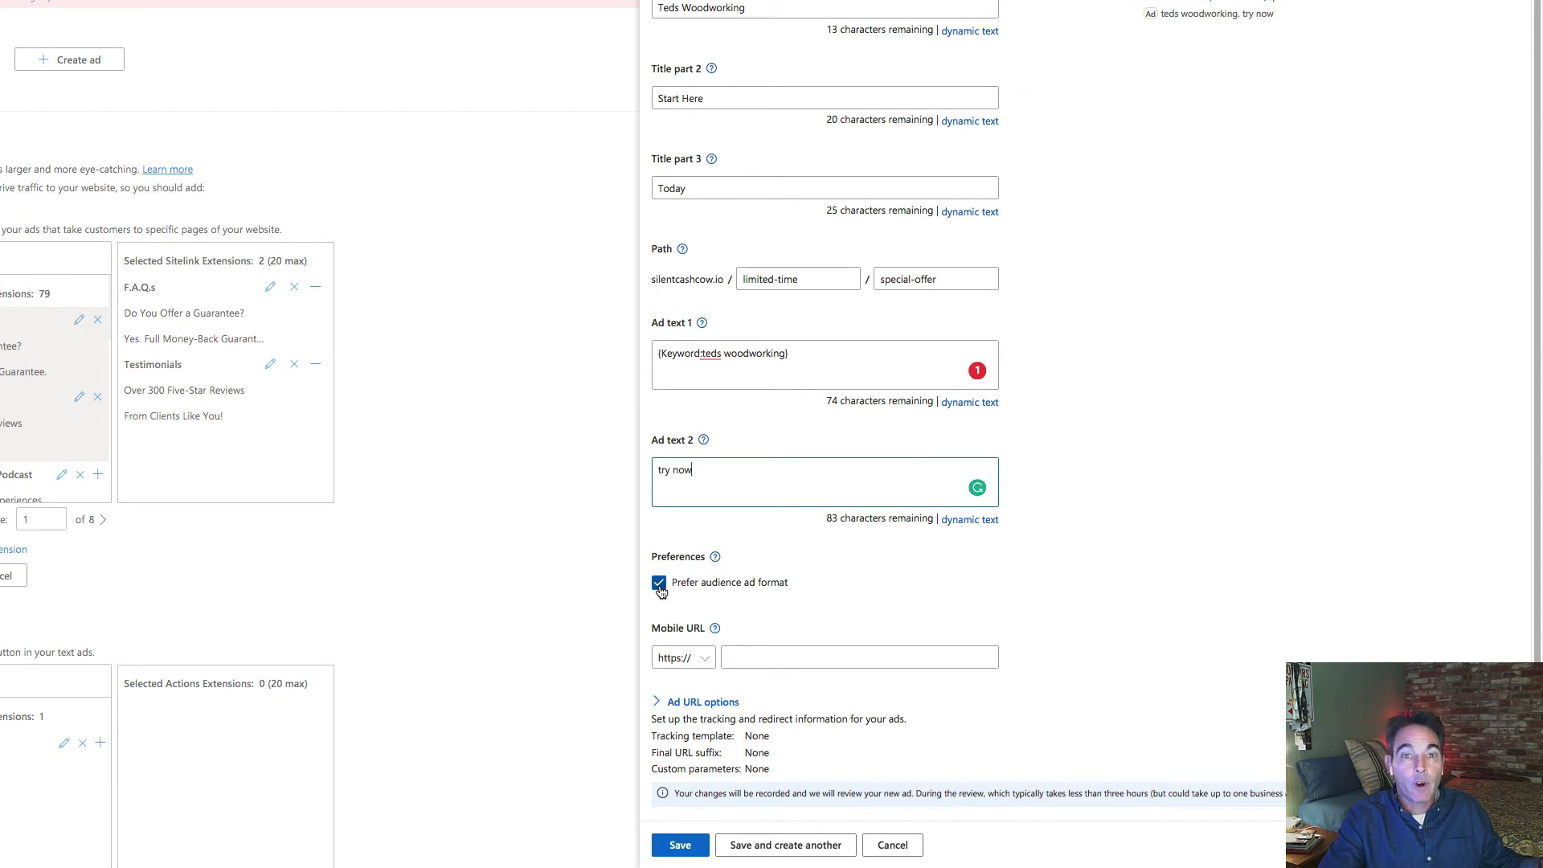
left_click(831, 583)
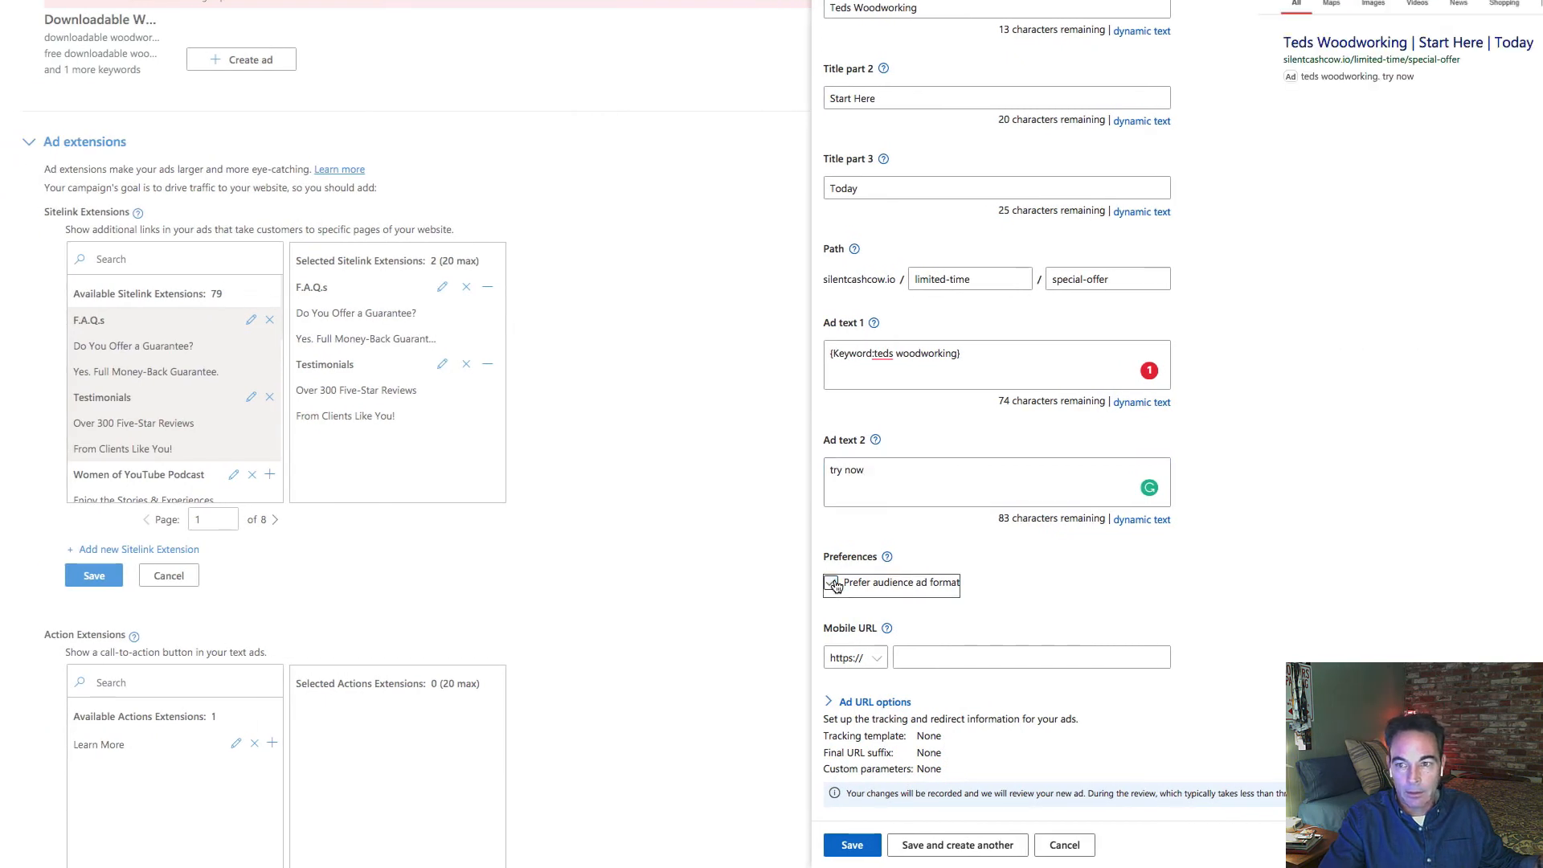
left_click(833, 583)
left_click(833, 584)
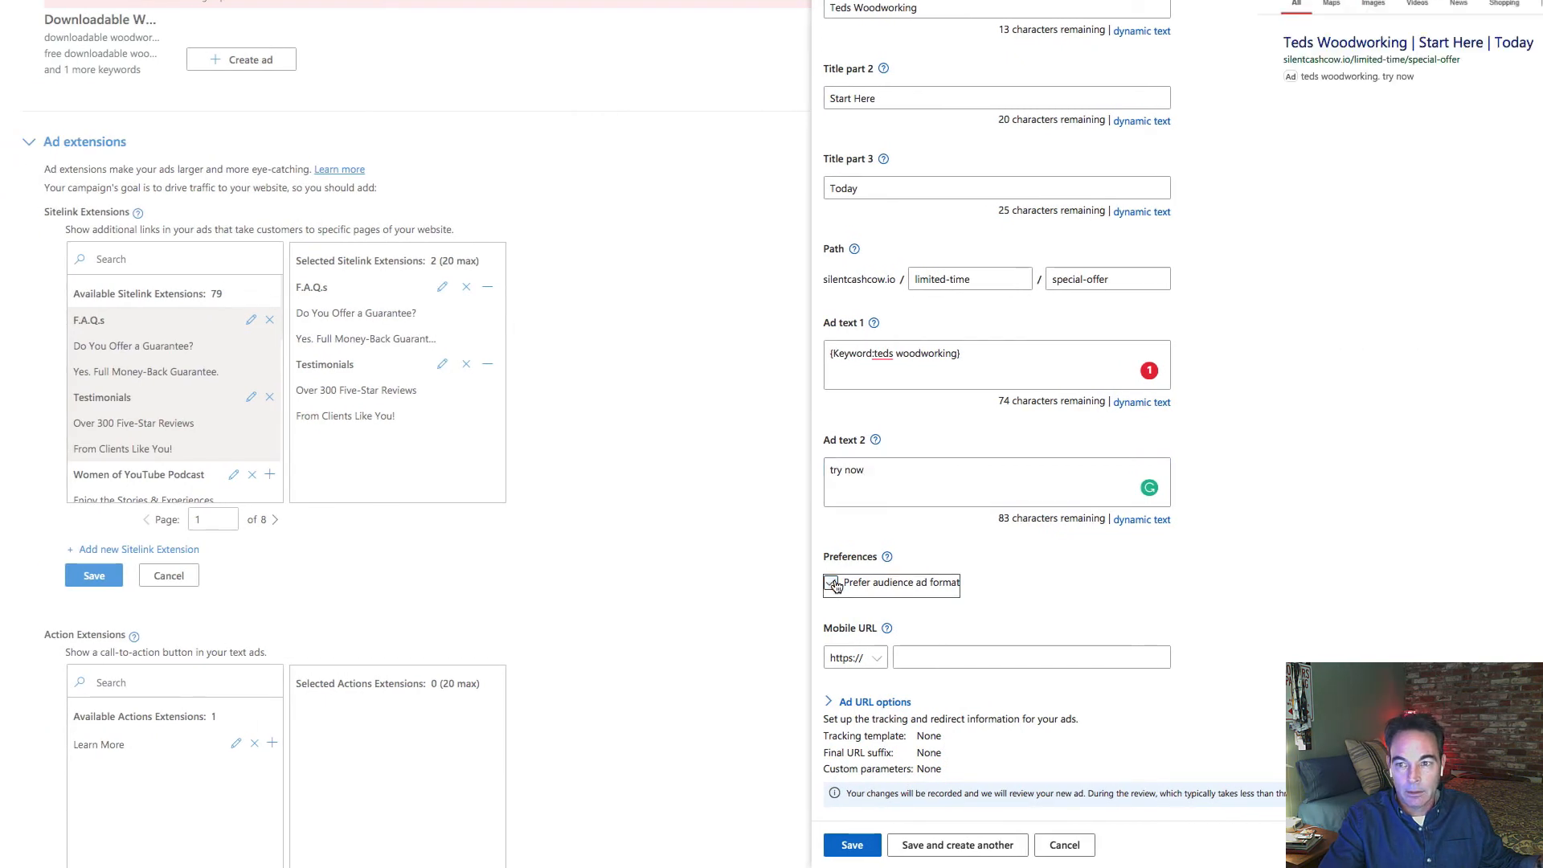
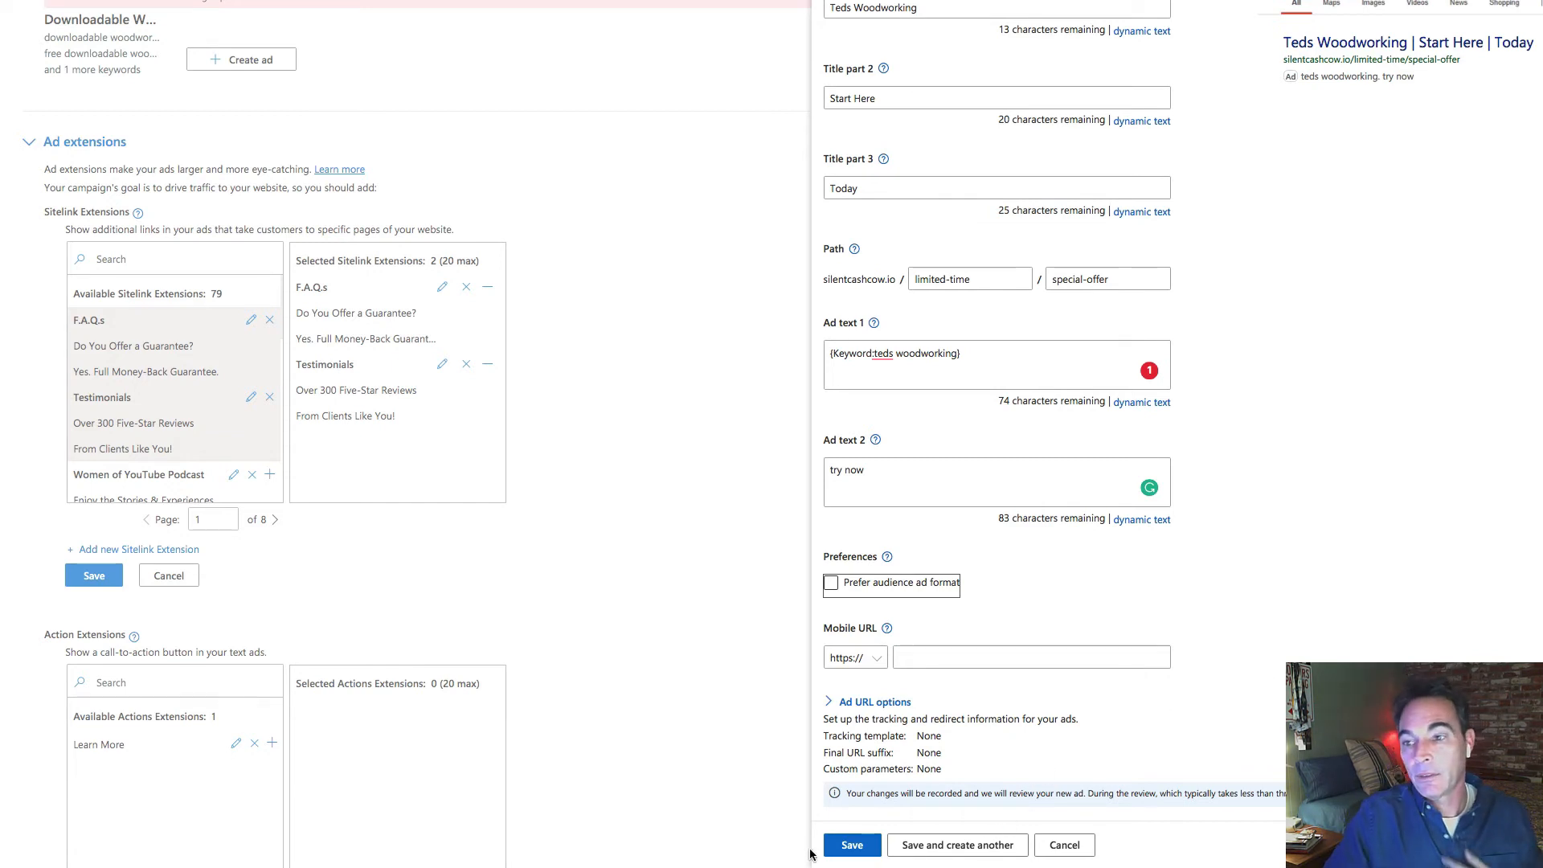
Save the expanded text ad and continue from the ad extensions to the Budget & bids step.
left_click(851, 845)
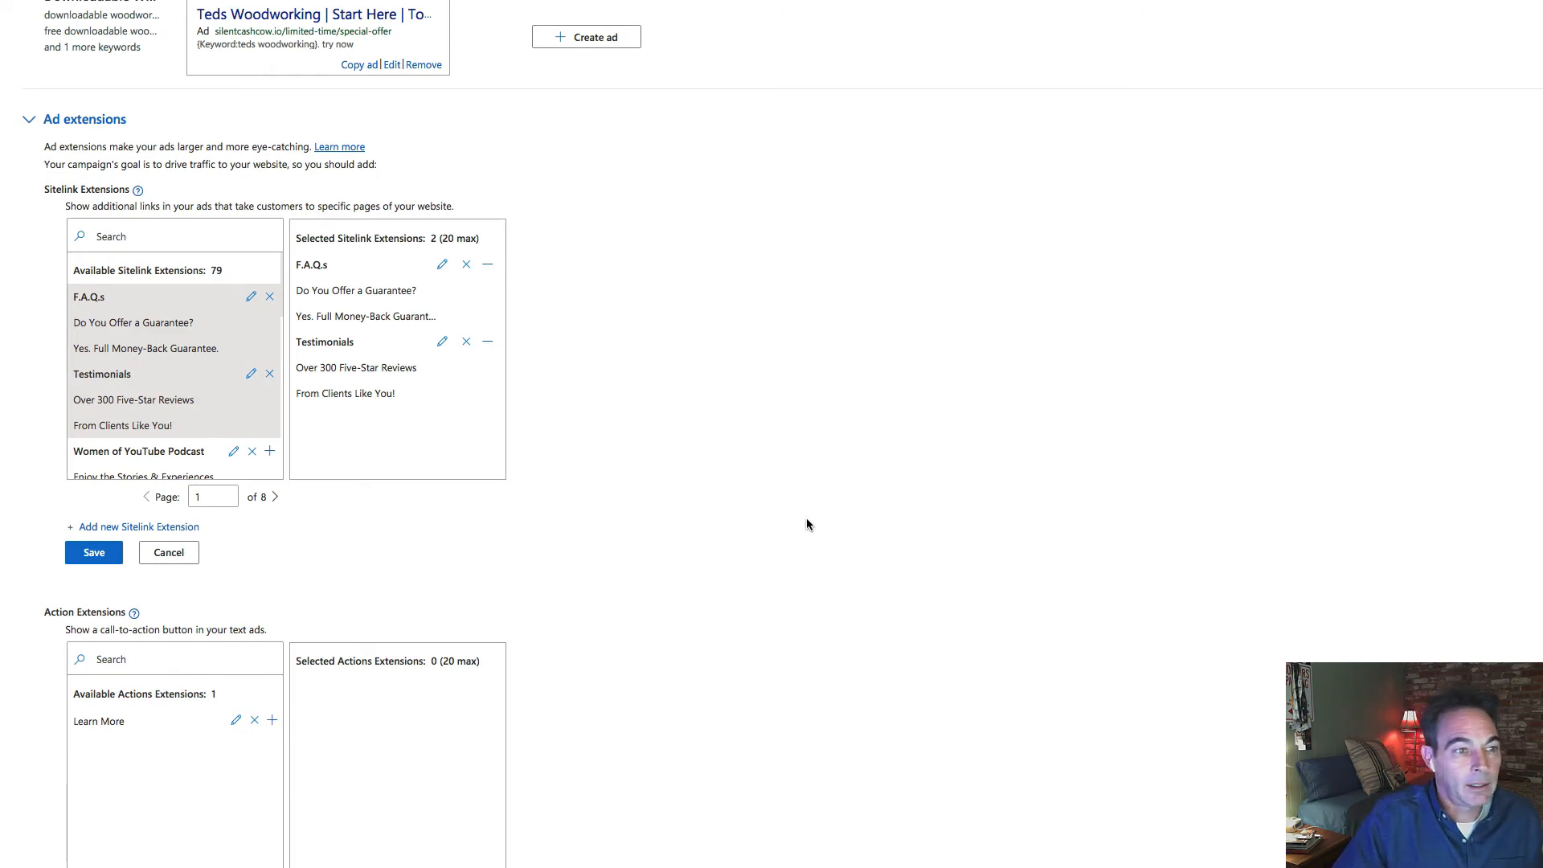
scroll(811, 527, "down", 10)
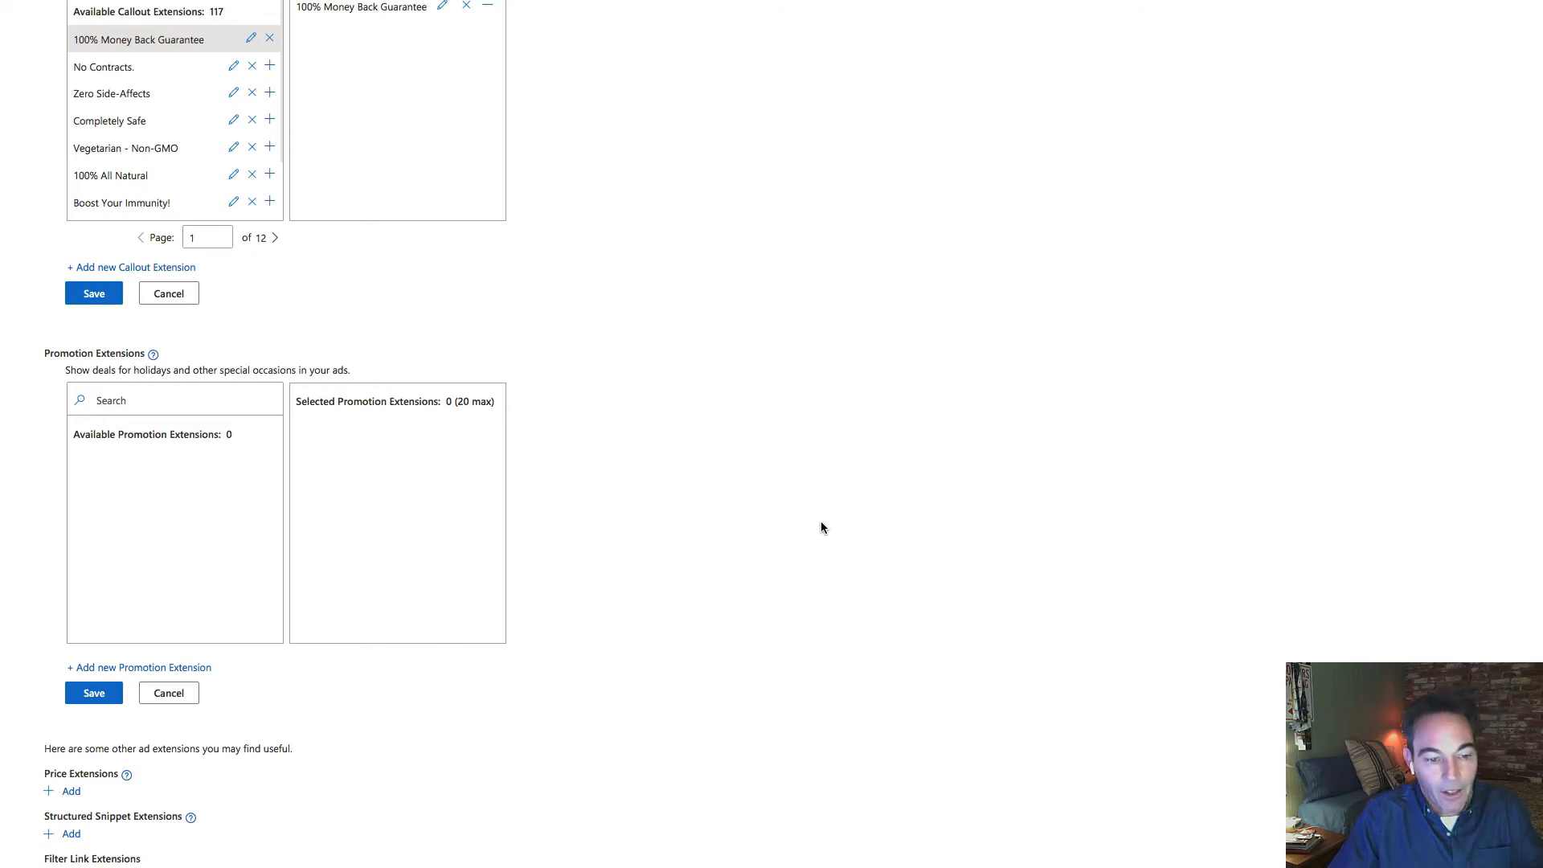
scroll(821, 523, "down", 3)
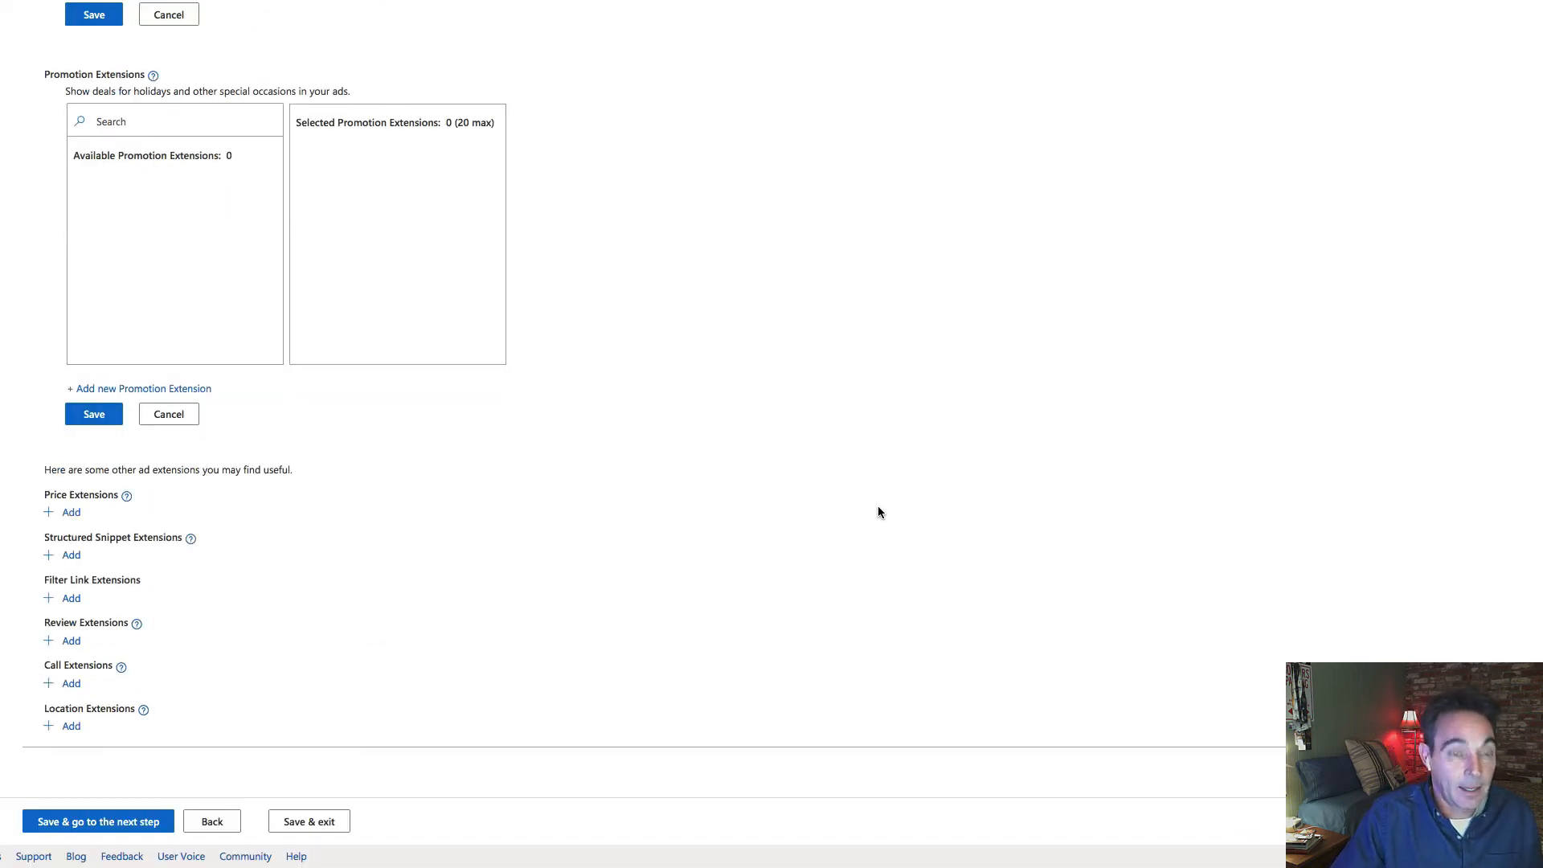
scroll(879, 508, "up", 15)
scroll(881, 509, "down", 14)
scroll(881, 508, "down", 1)
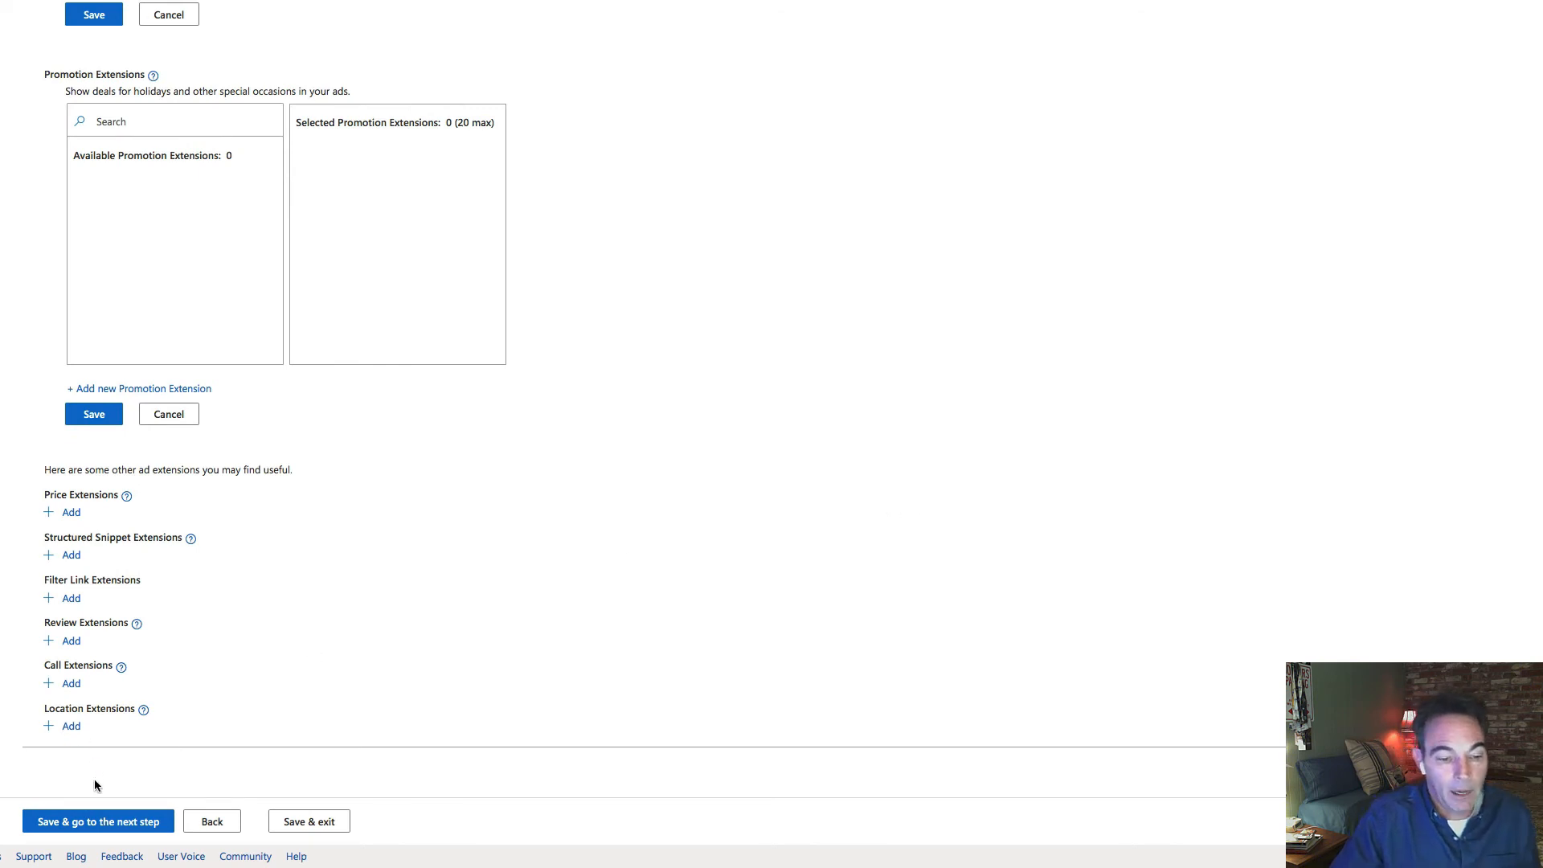
left_click(138, 826)
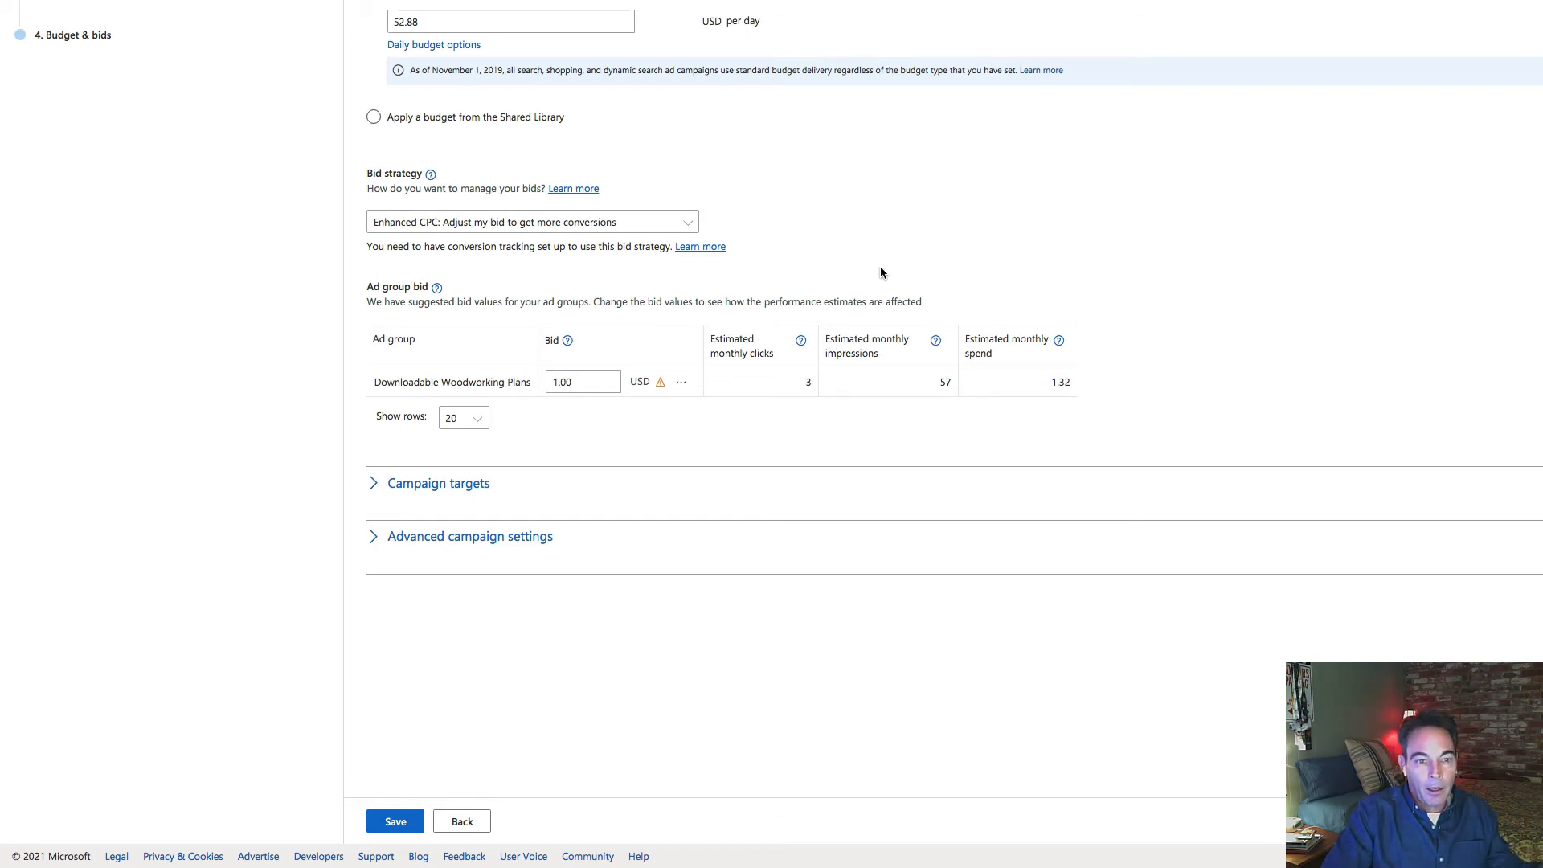
Change the campaign's bid strategy to Maximize Clicks (automated bidding).
scroll(880, 305, "up", 3)
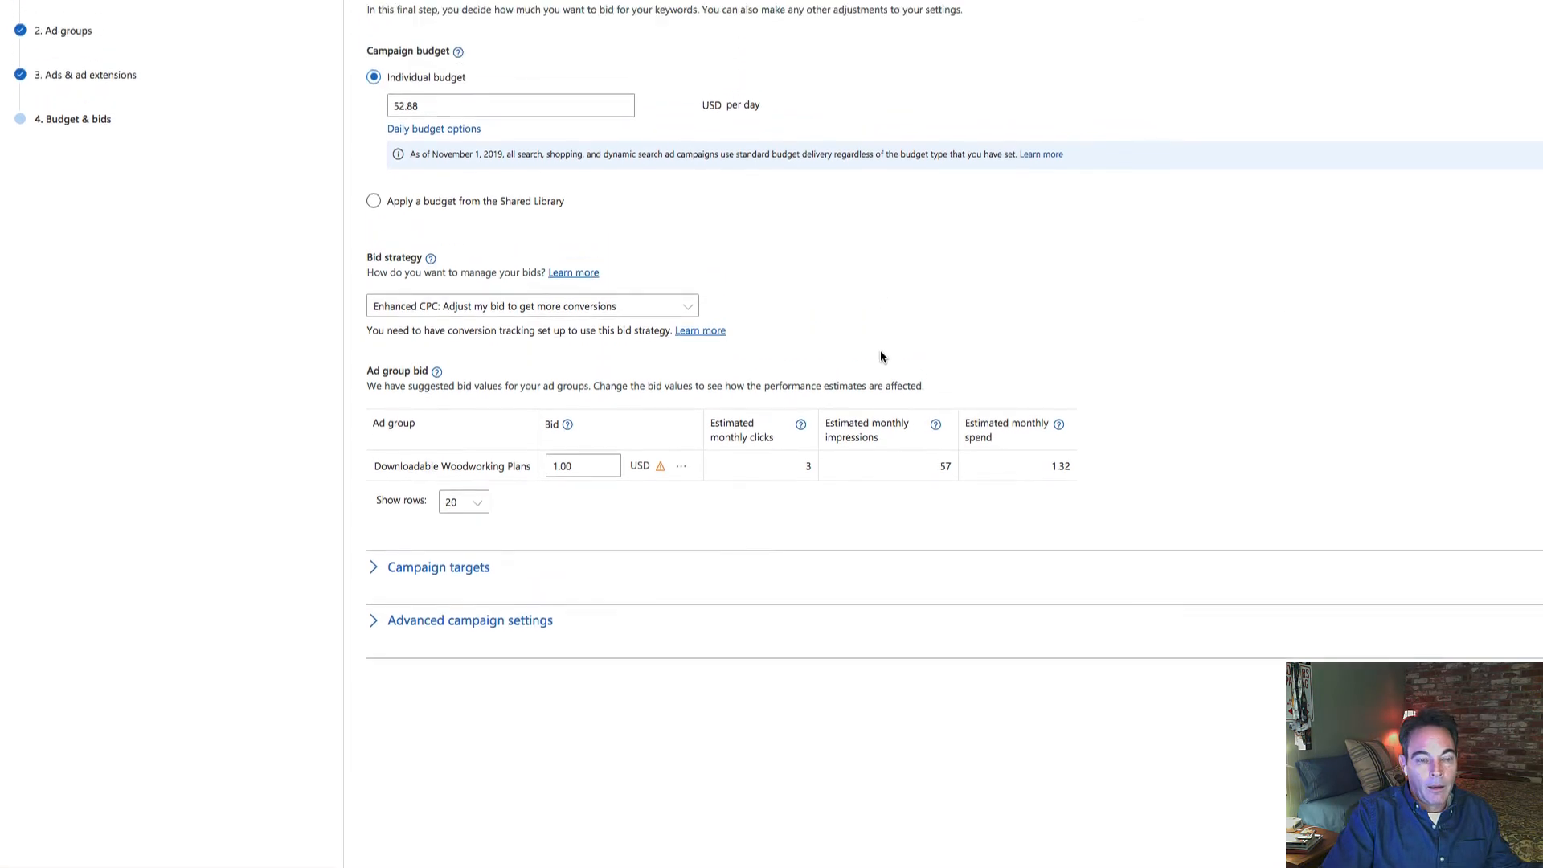
left_click(630, 416)
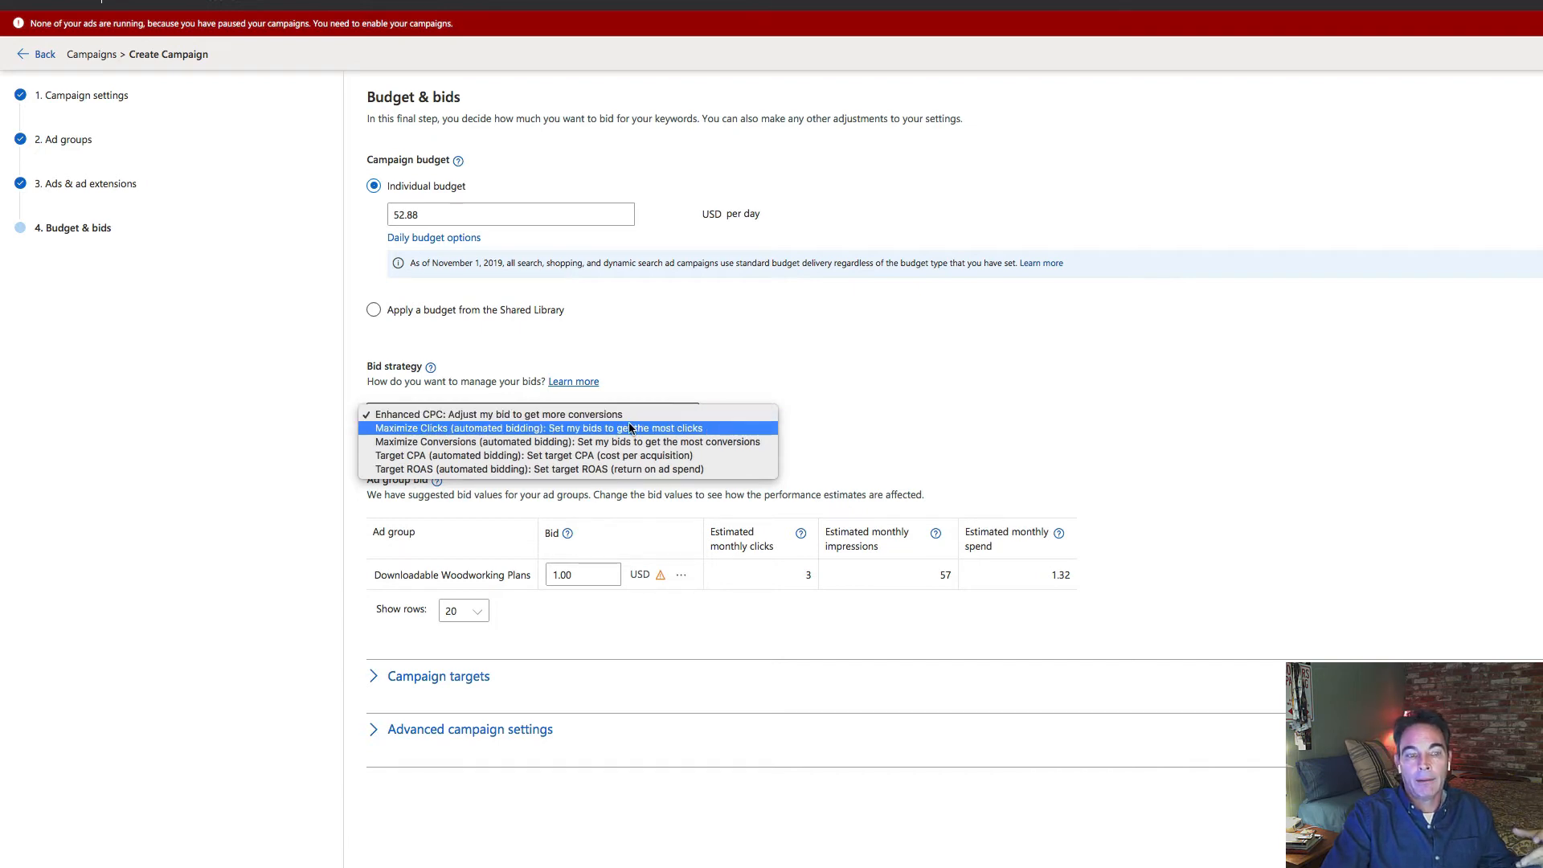
left_click(630, 428)
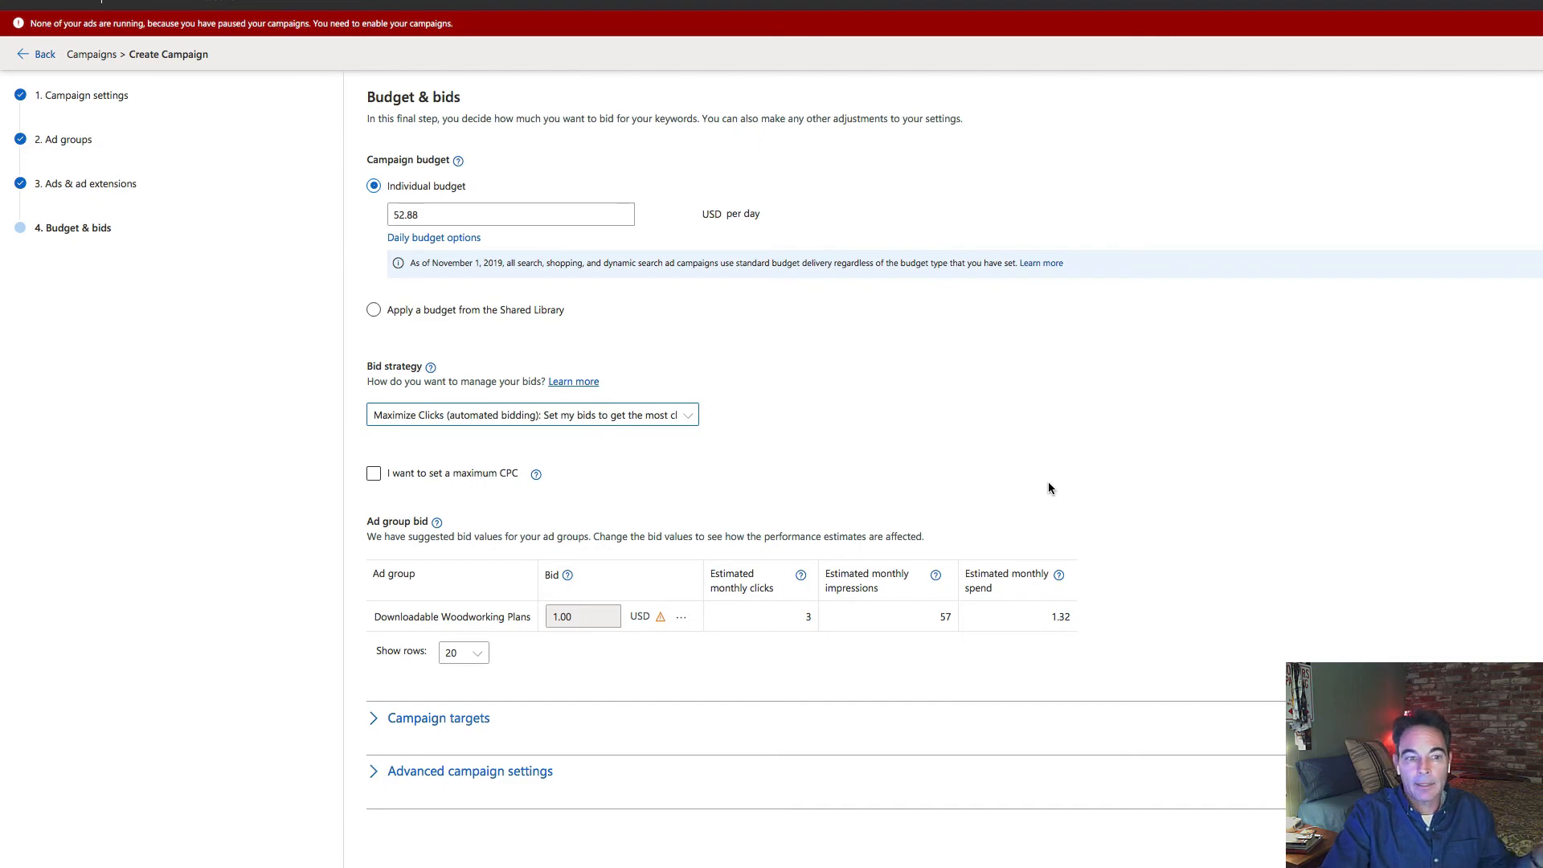
Enable a maximum CPC for the campaign's bid strategy and set it to 0.52 USD.
left_click(374, 474)
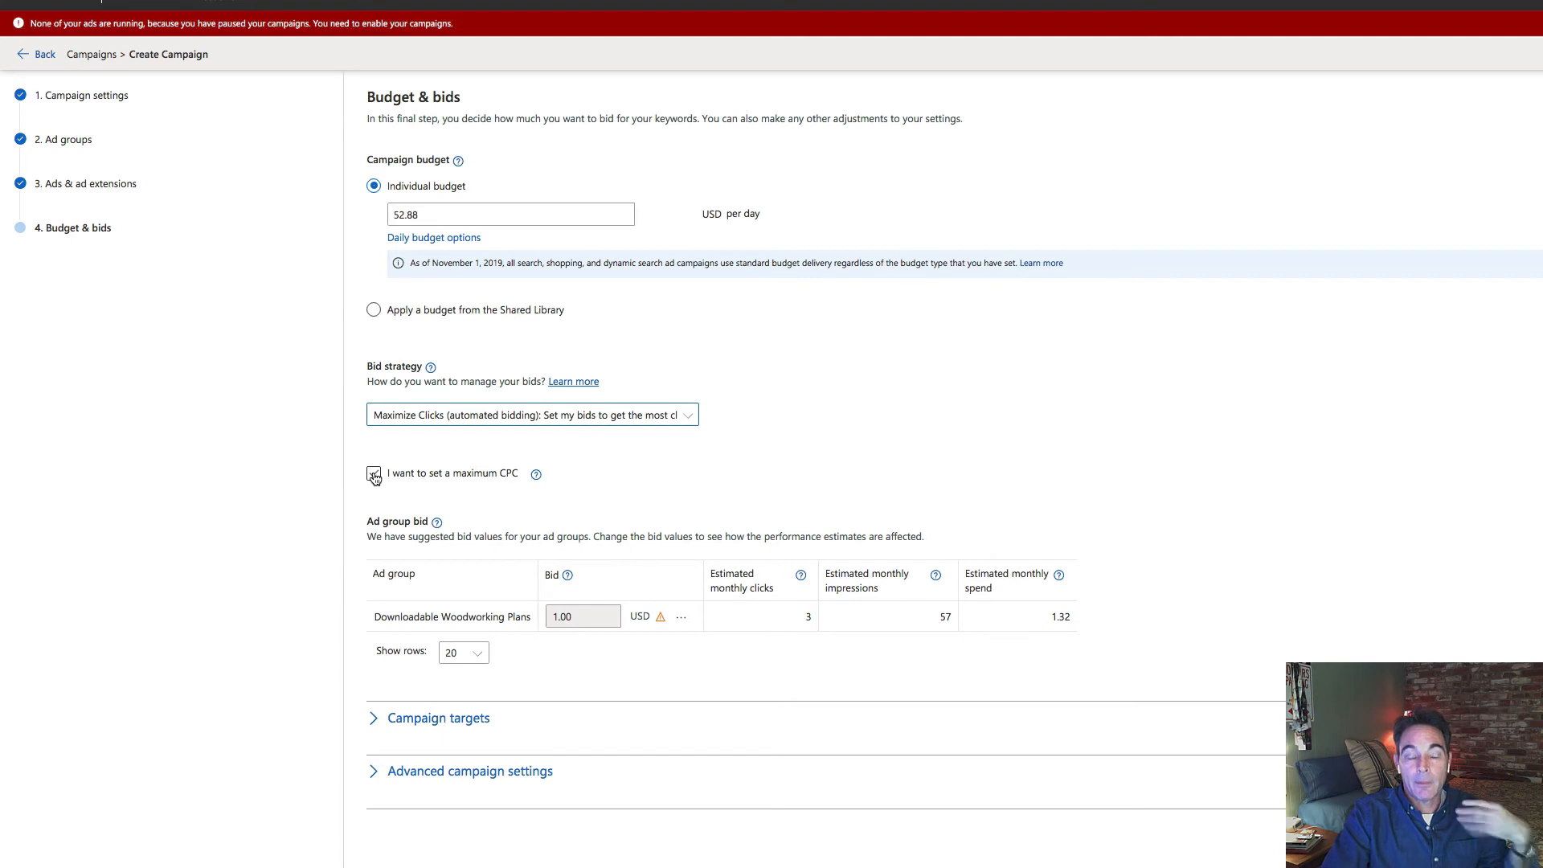
left_click(375, 476)
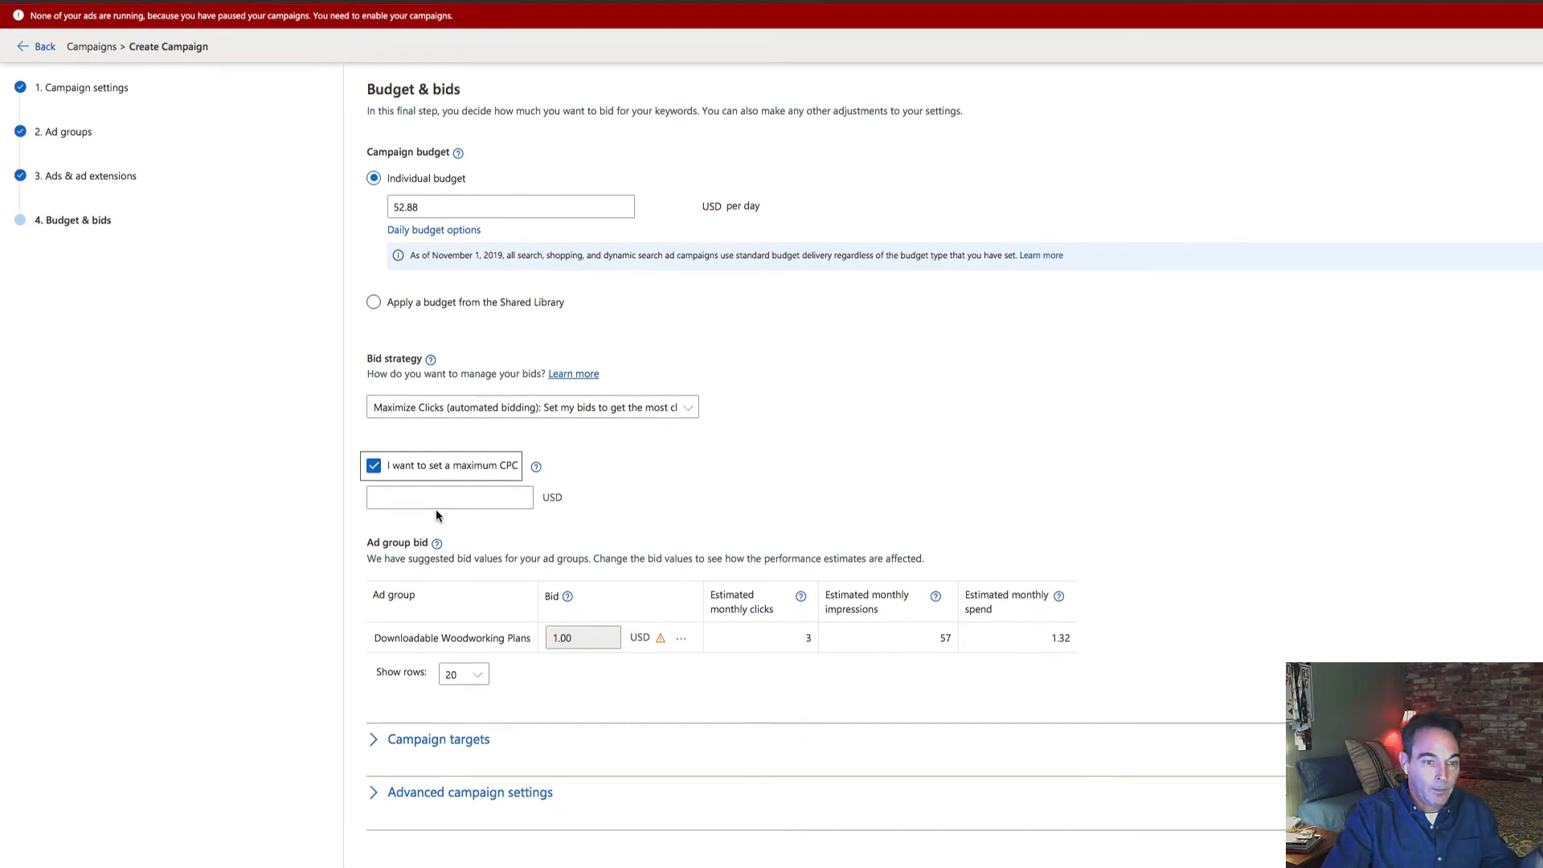
scroll(435, 511, "down", 1)
left_click(434, 413)
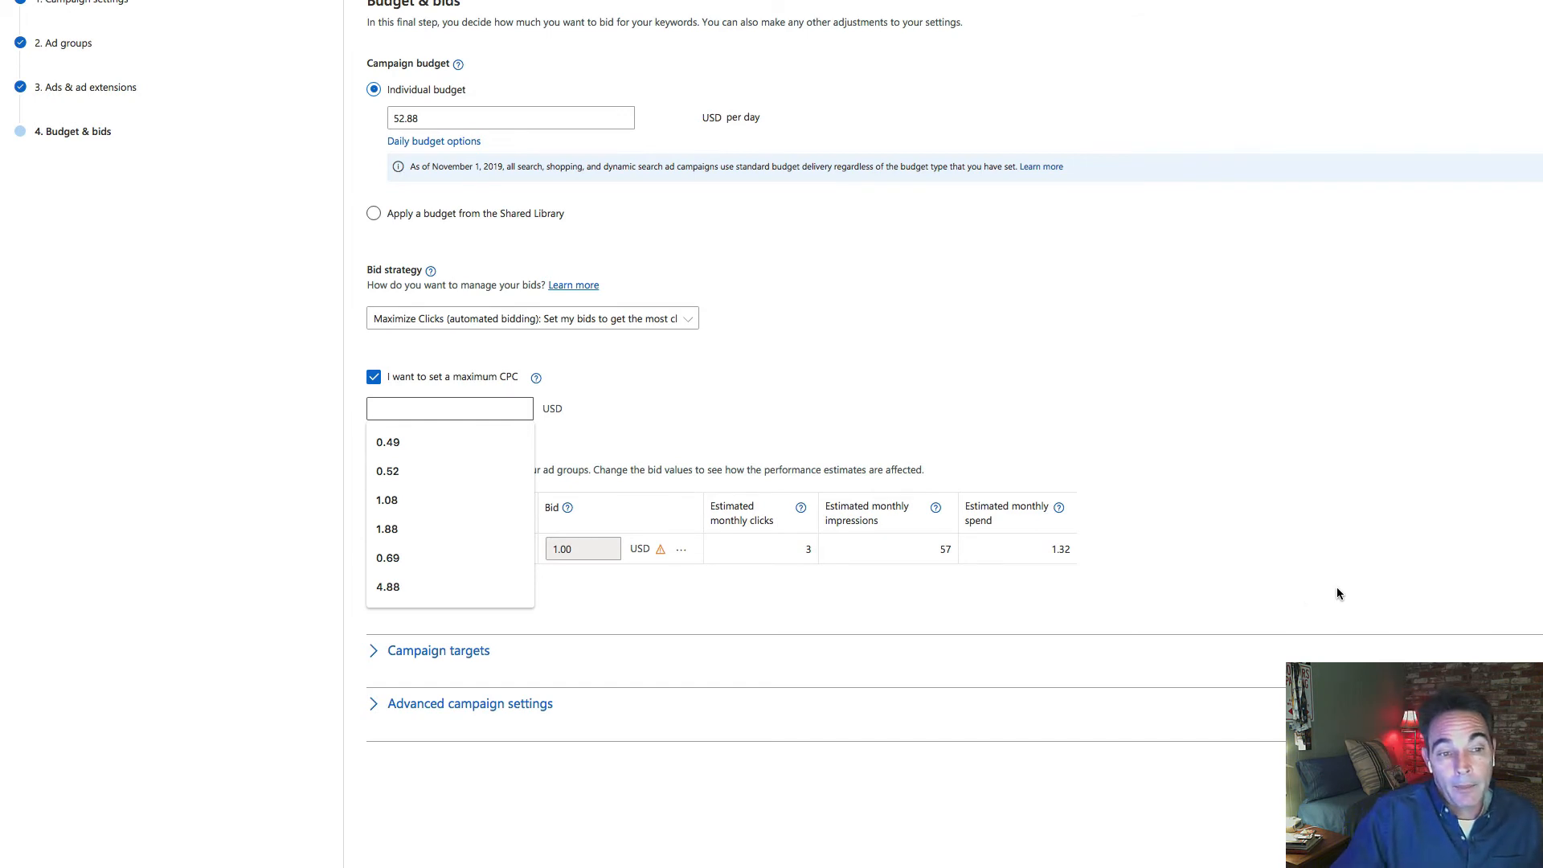
type("0.")
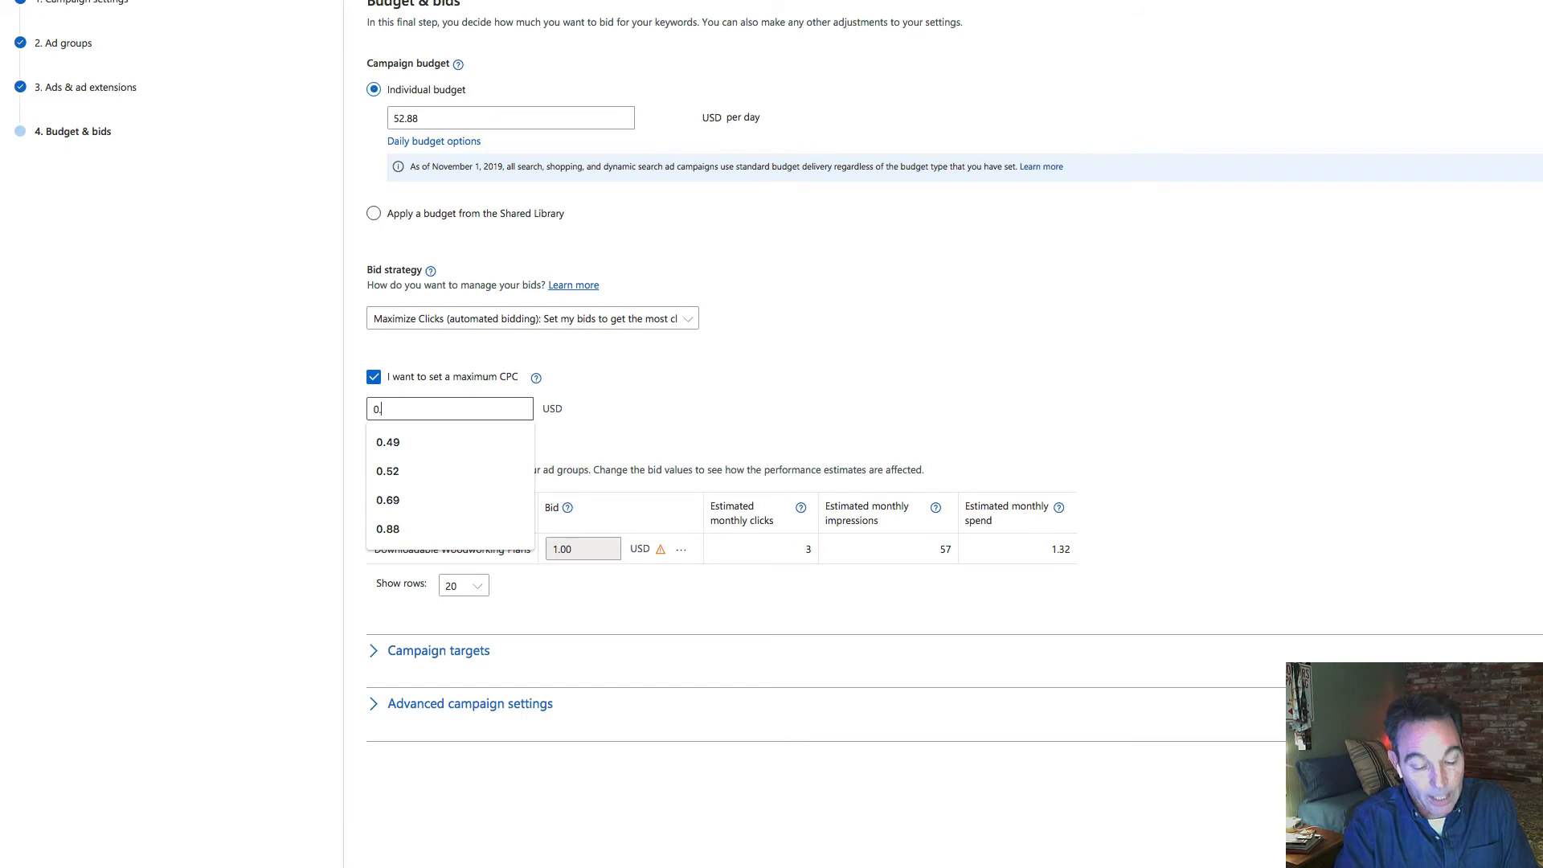
type("52")
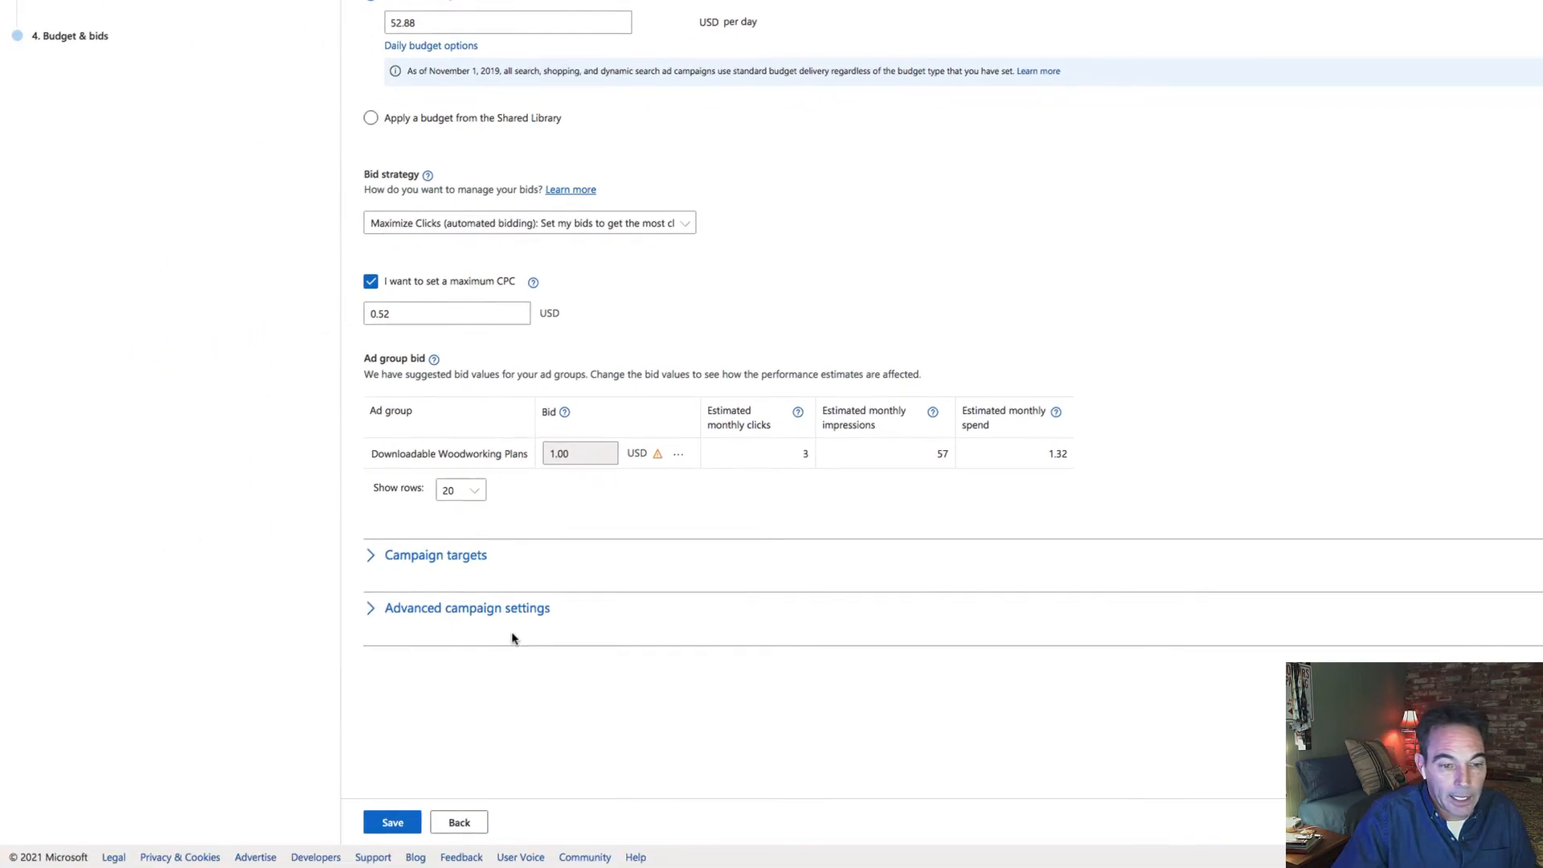
In the advanced campaign settings, limit ad distribution to Bing, AOL, and Yahoo search (owned and operated) only, and save the campaign.
left_click(515, 612)
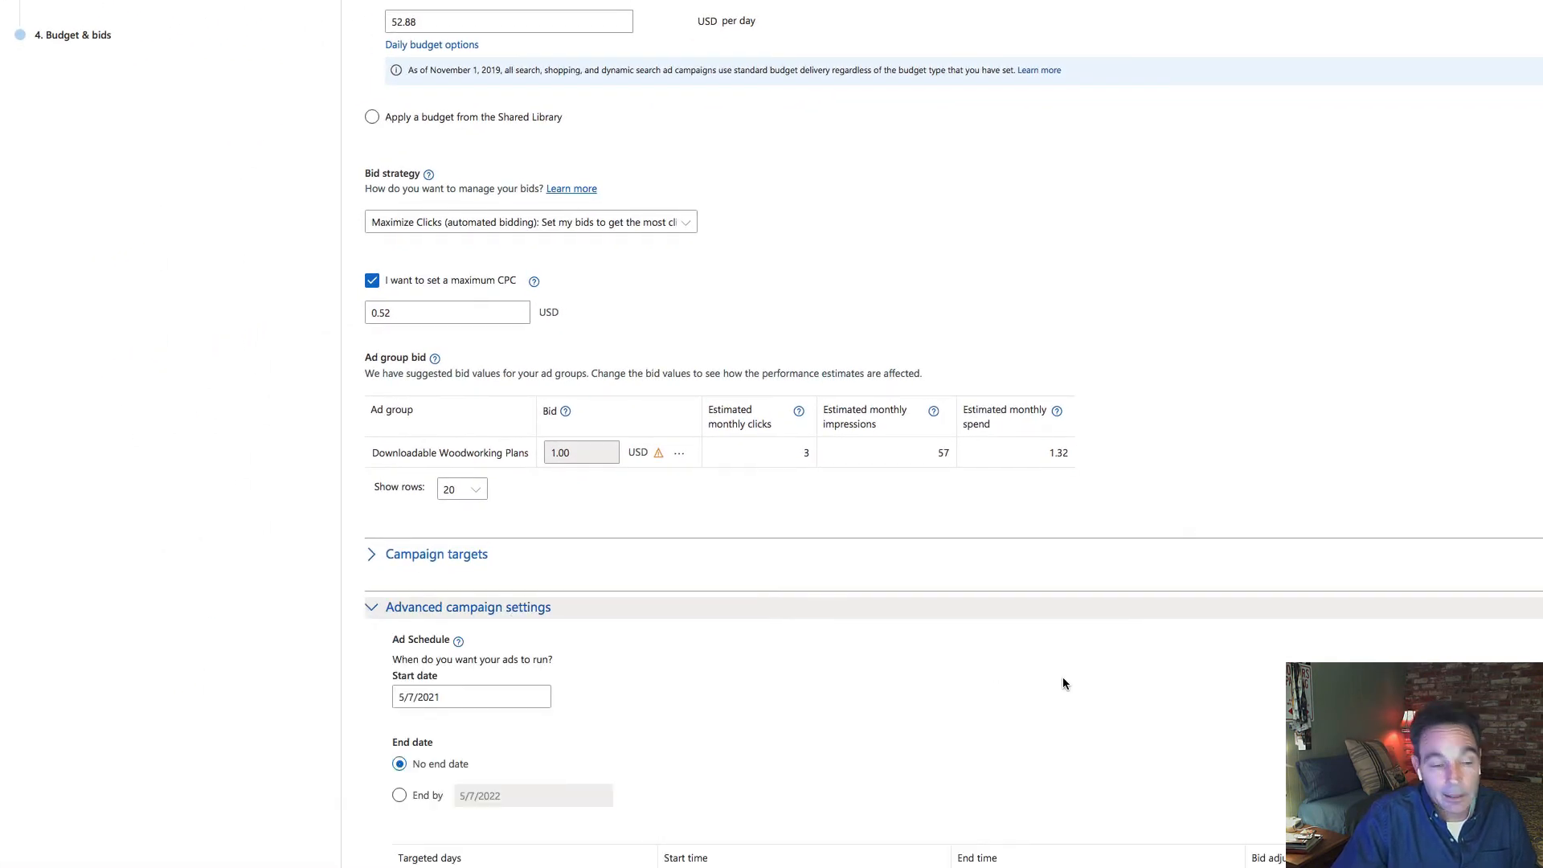
scroll(940, 597, "down", 6)
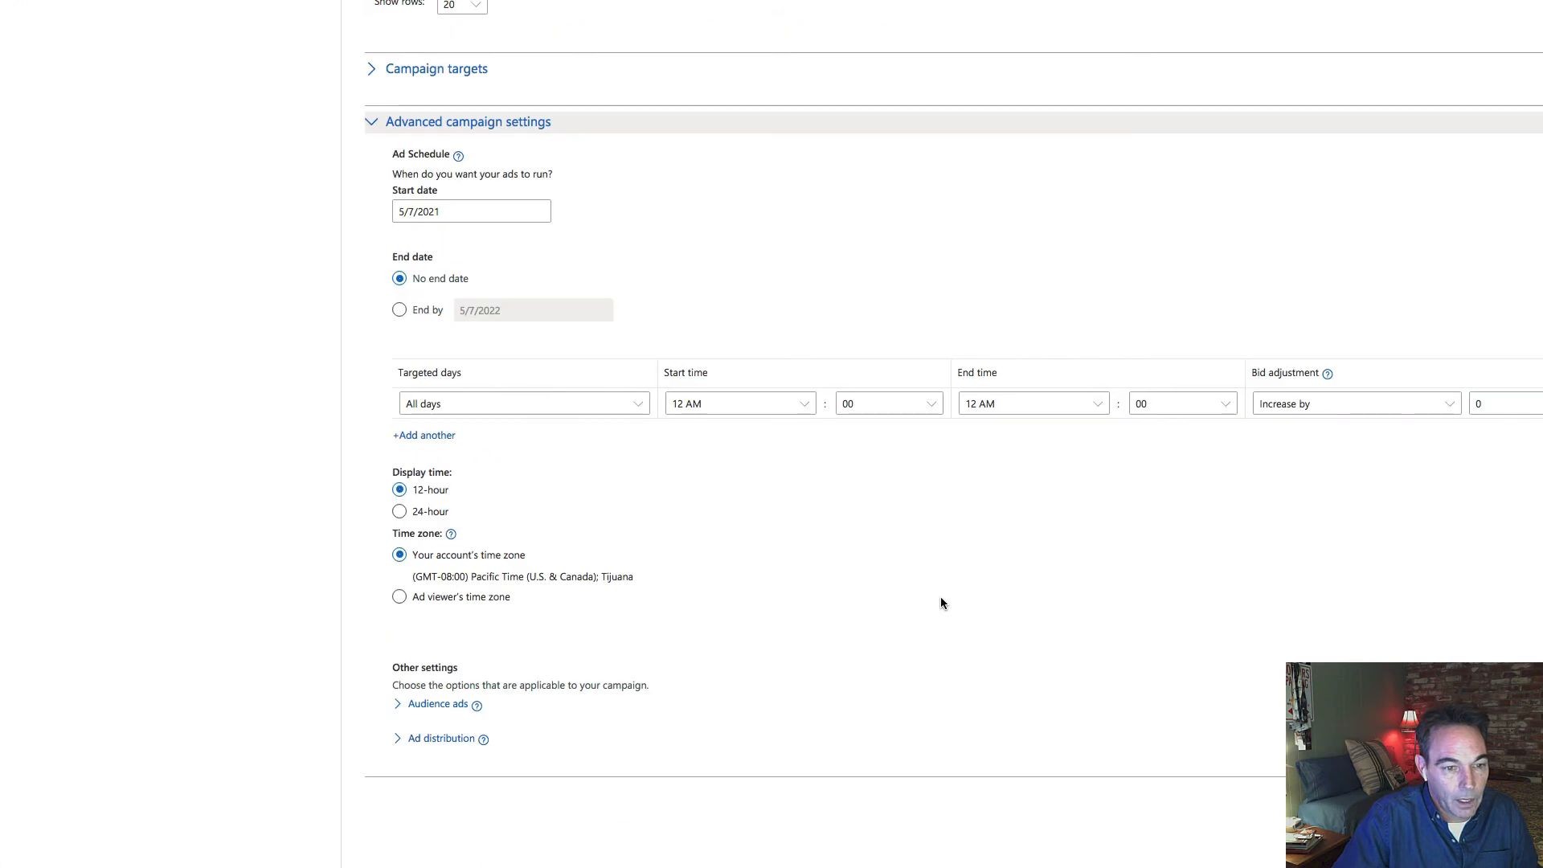
scroll(940, 597, "down", 1)
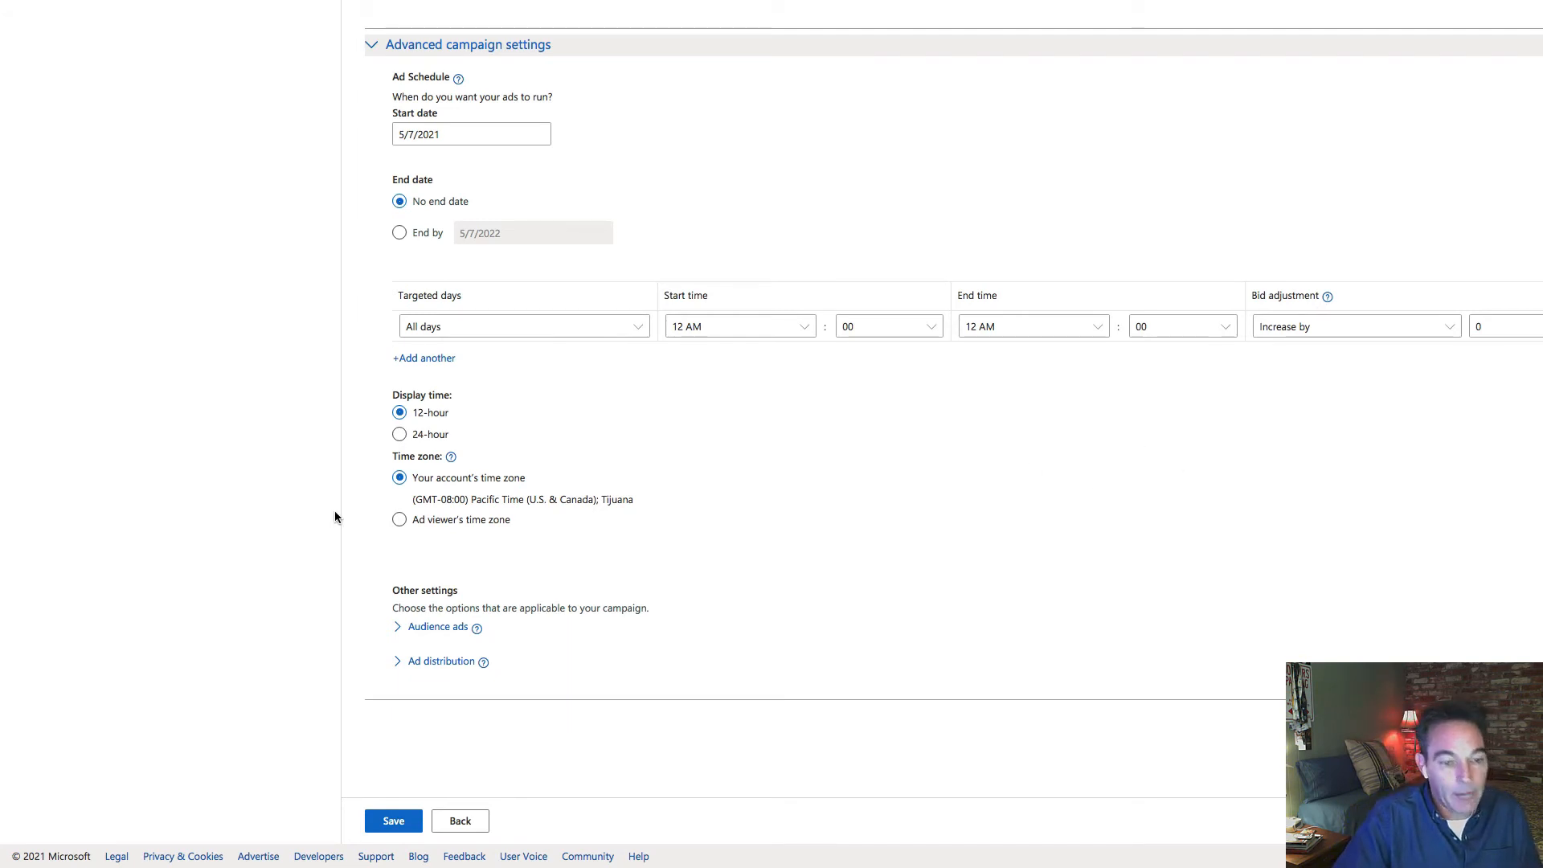
left_click(459, 667)
scroll(932, 655, "down", 2)
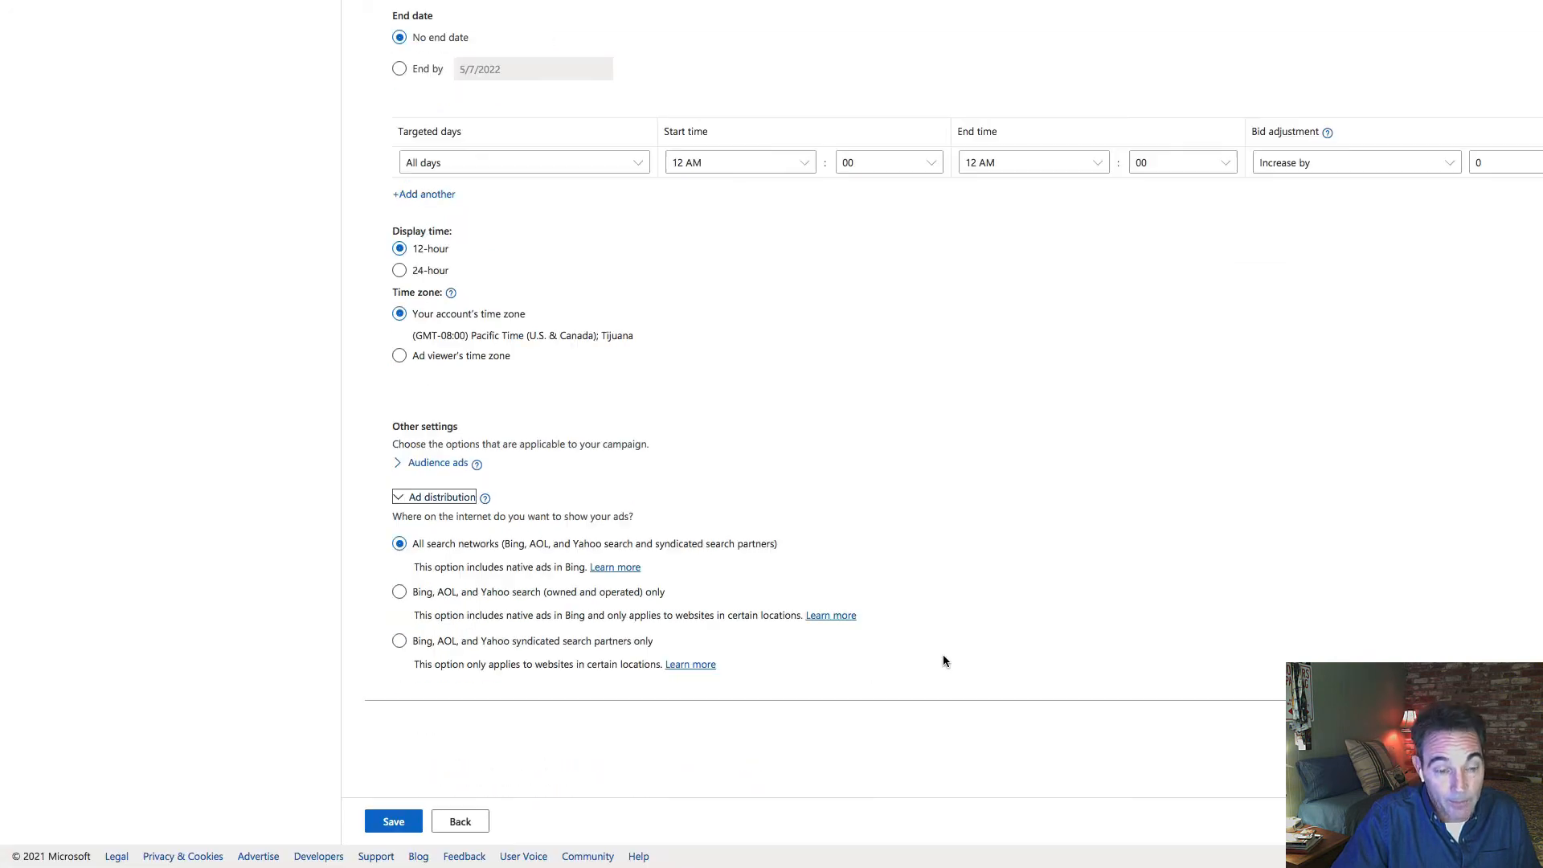
left_click(399, 591)
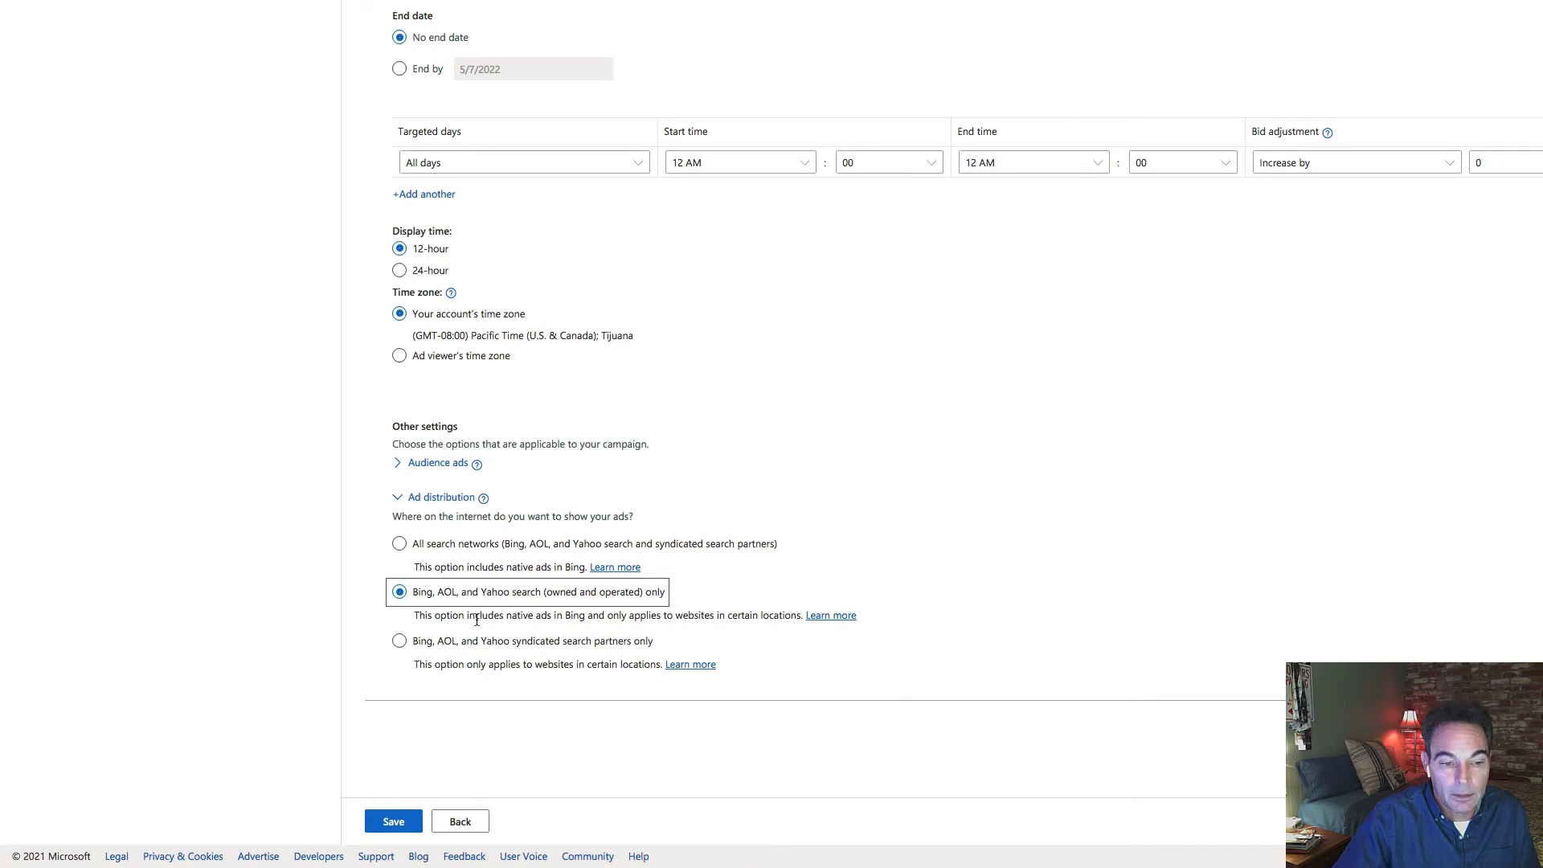
left_click(404, 828)
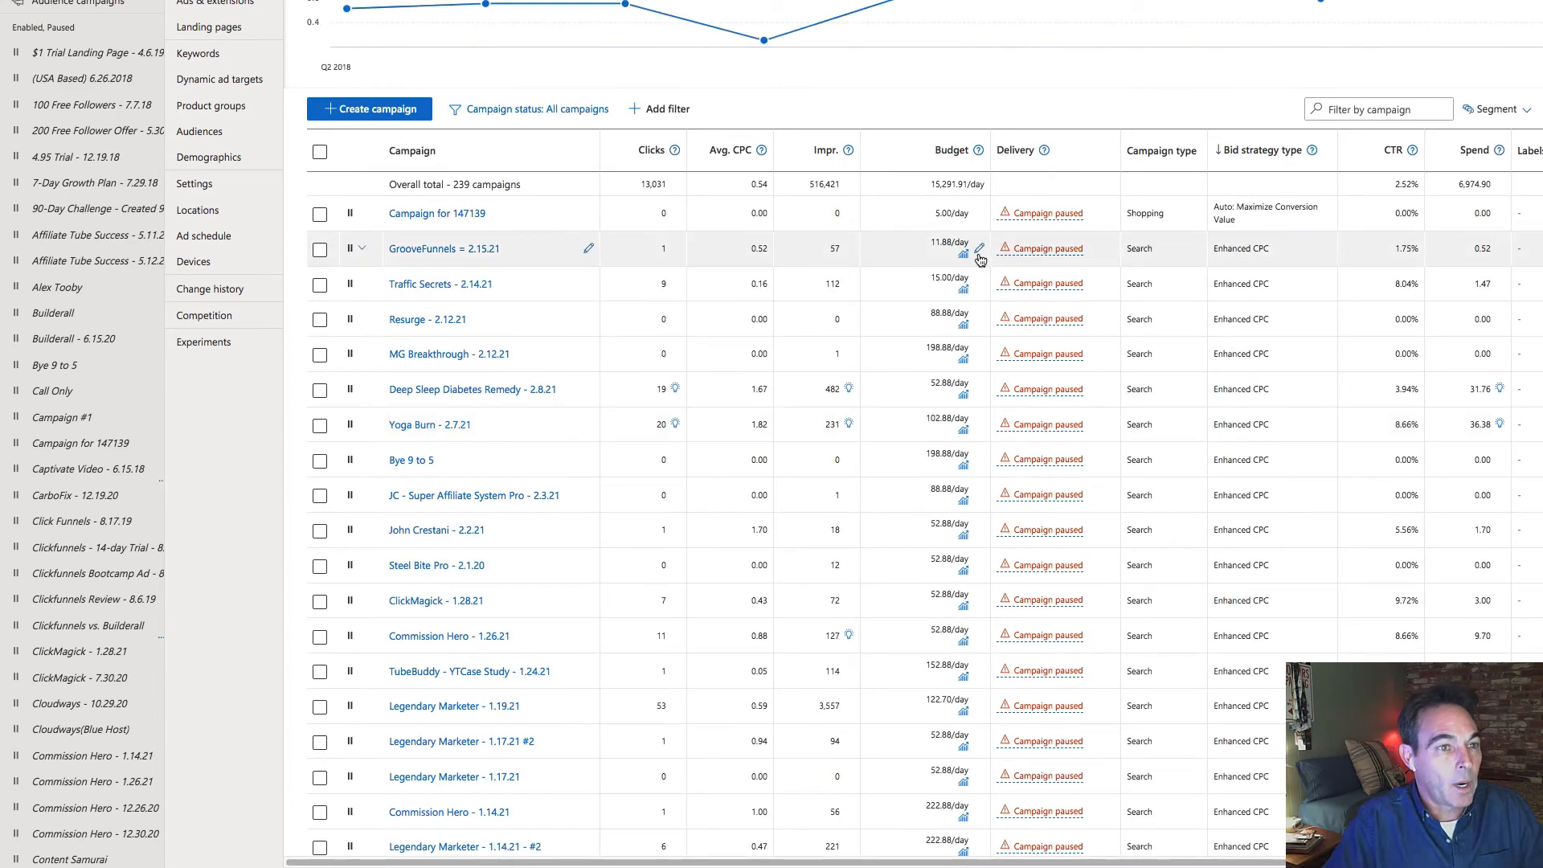
Open the Teds Woodworking ad for editing and replace its final URL with tedswoodworking.com.
scroll(723, 305, "up", 3)
left_click(550, 404)
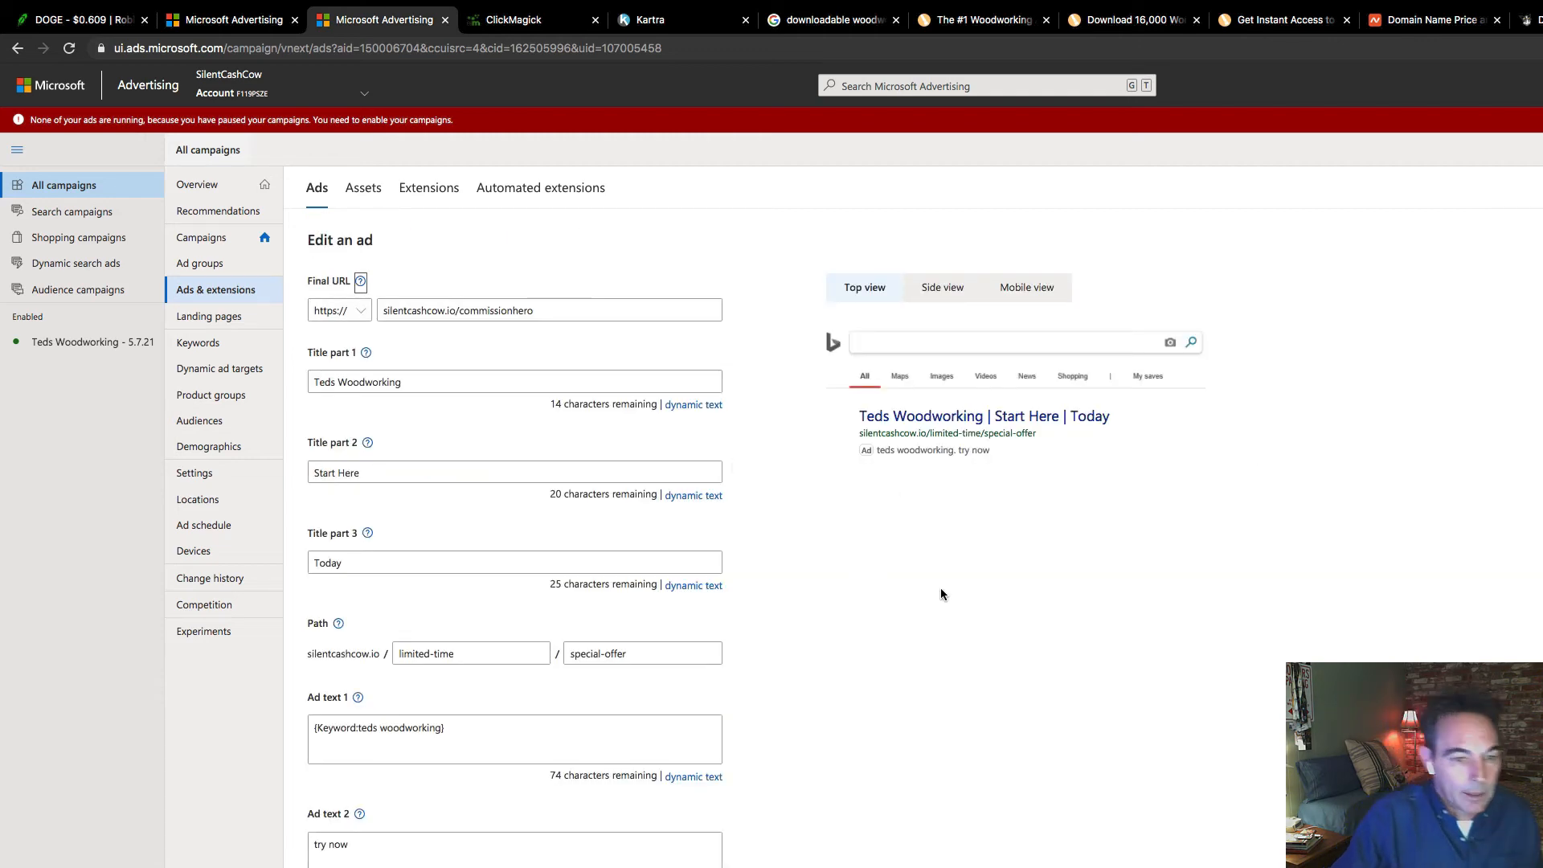
left_click(551, 310)
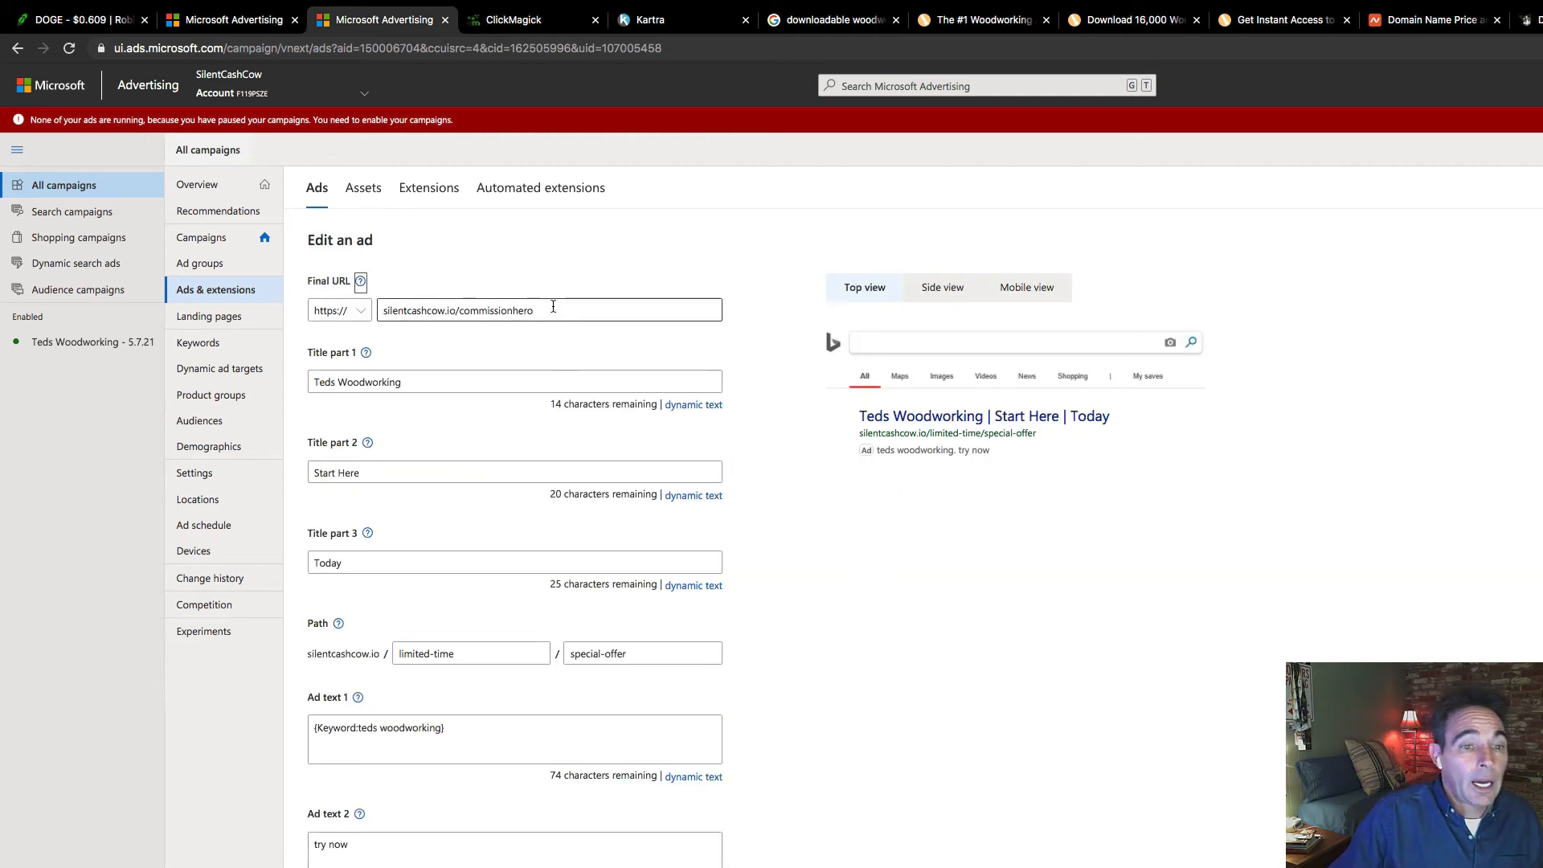
left_click_drag(551, 310, 374, 307)
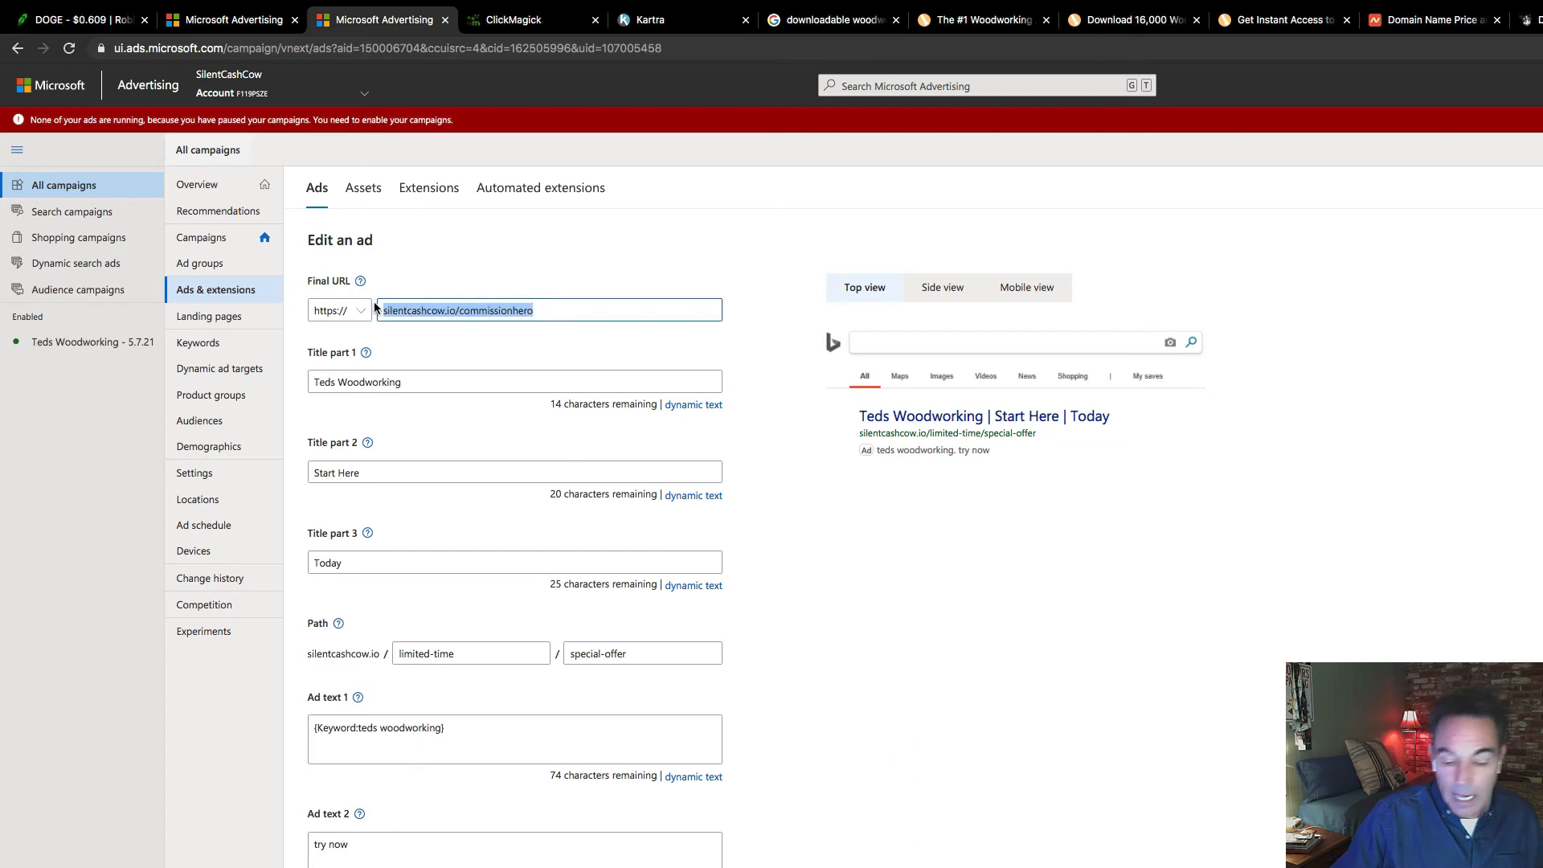
key("BackSpace")
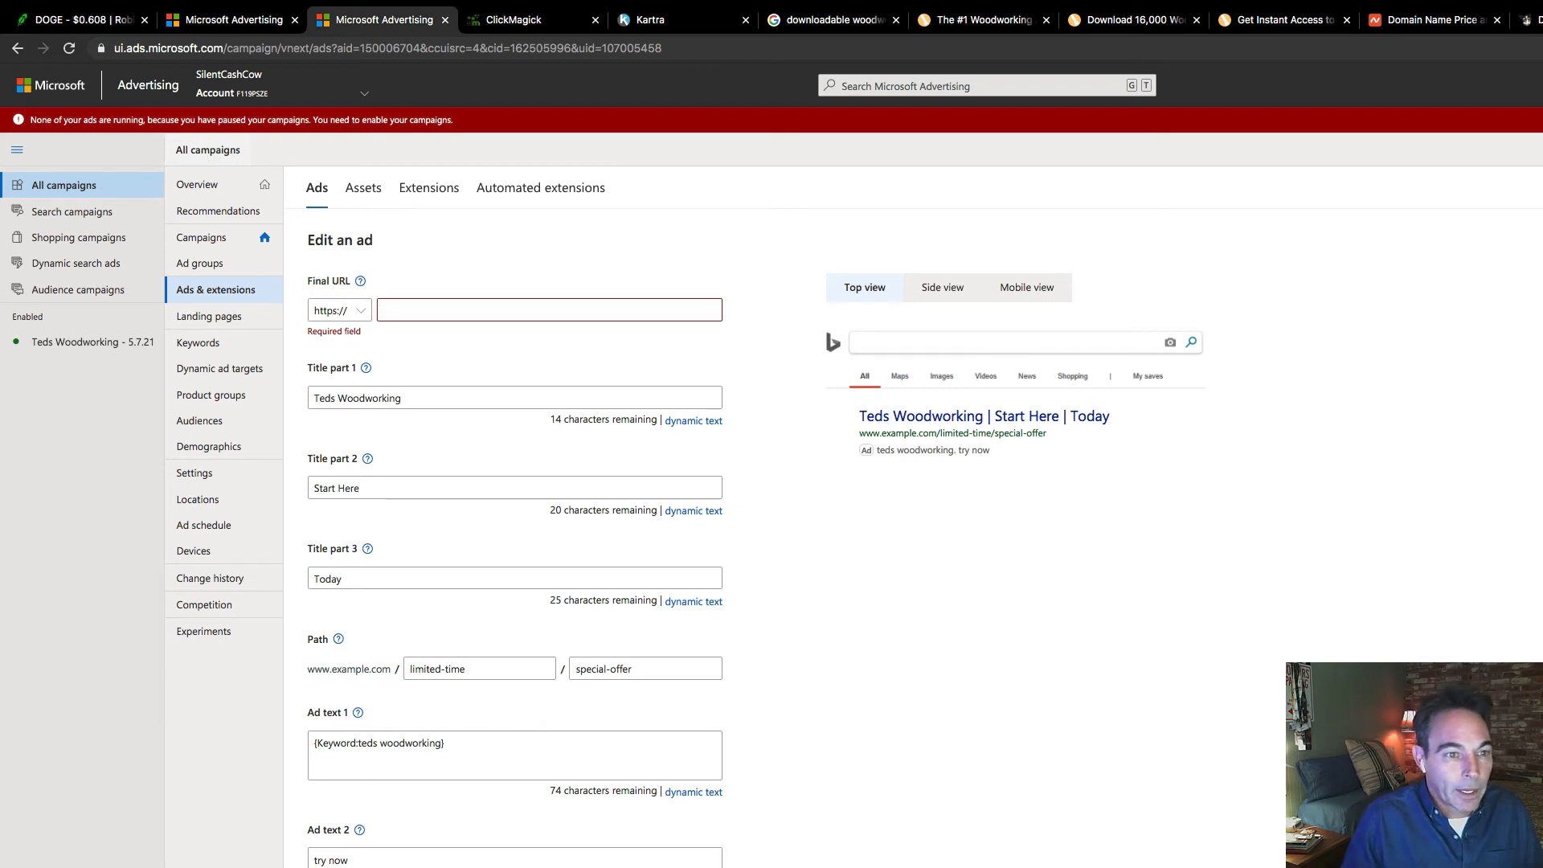
type("tedsw")
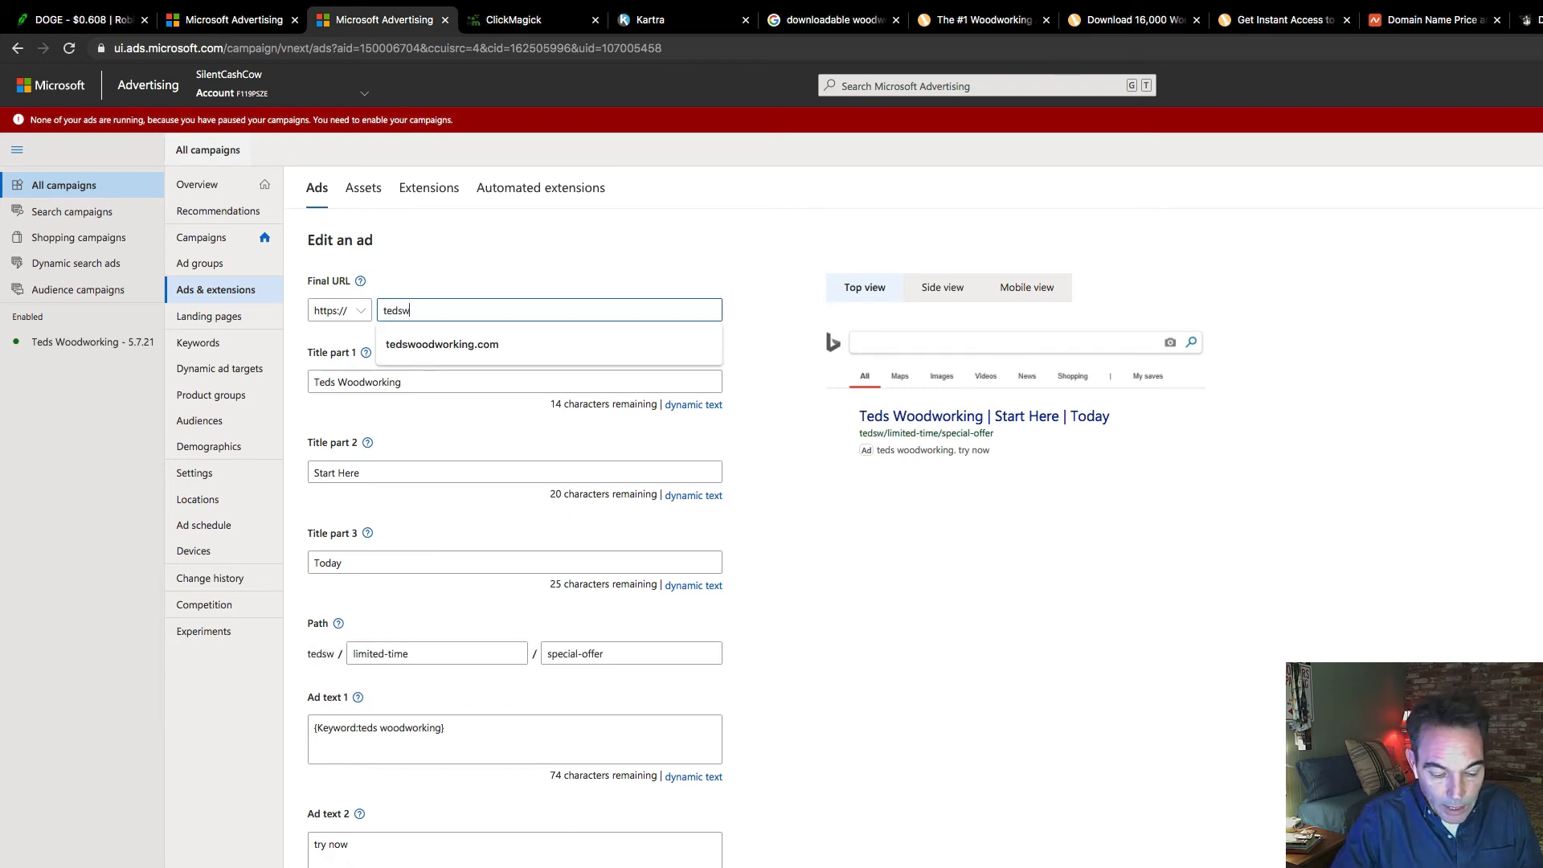
type("oodwor")
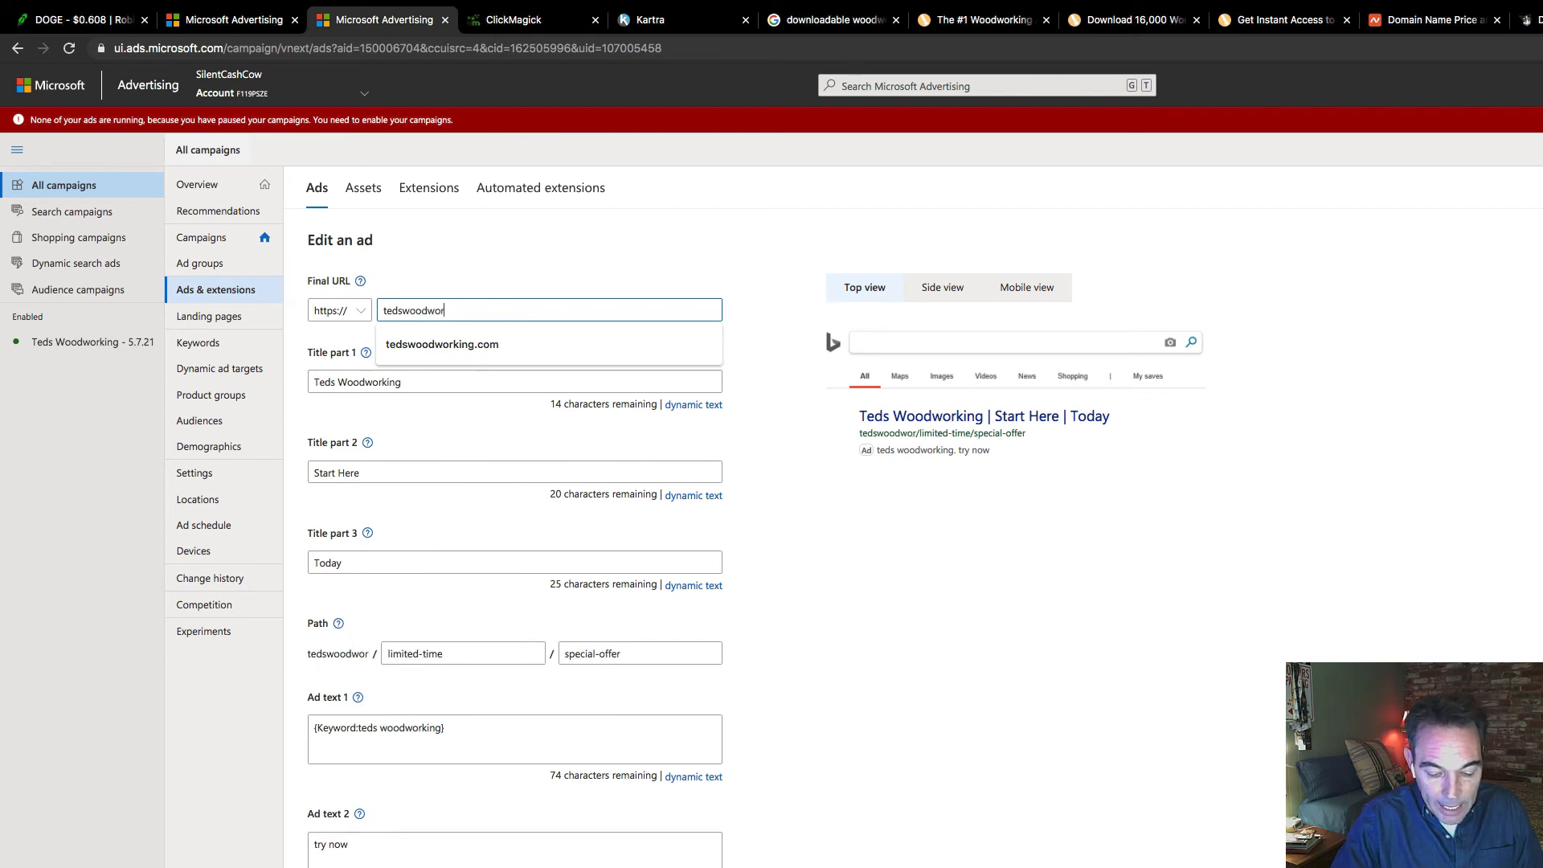
type("king.com")
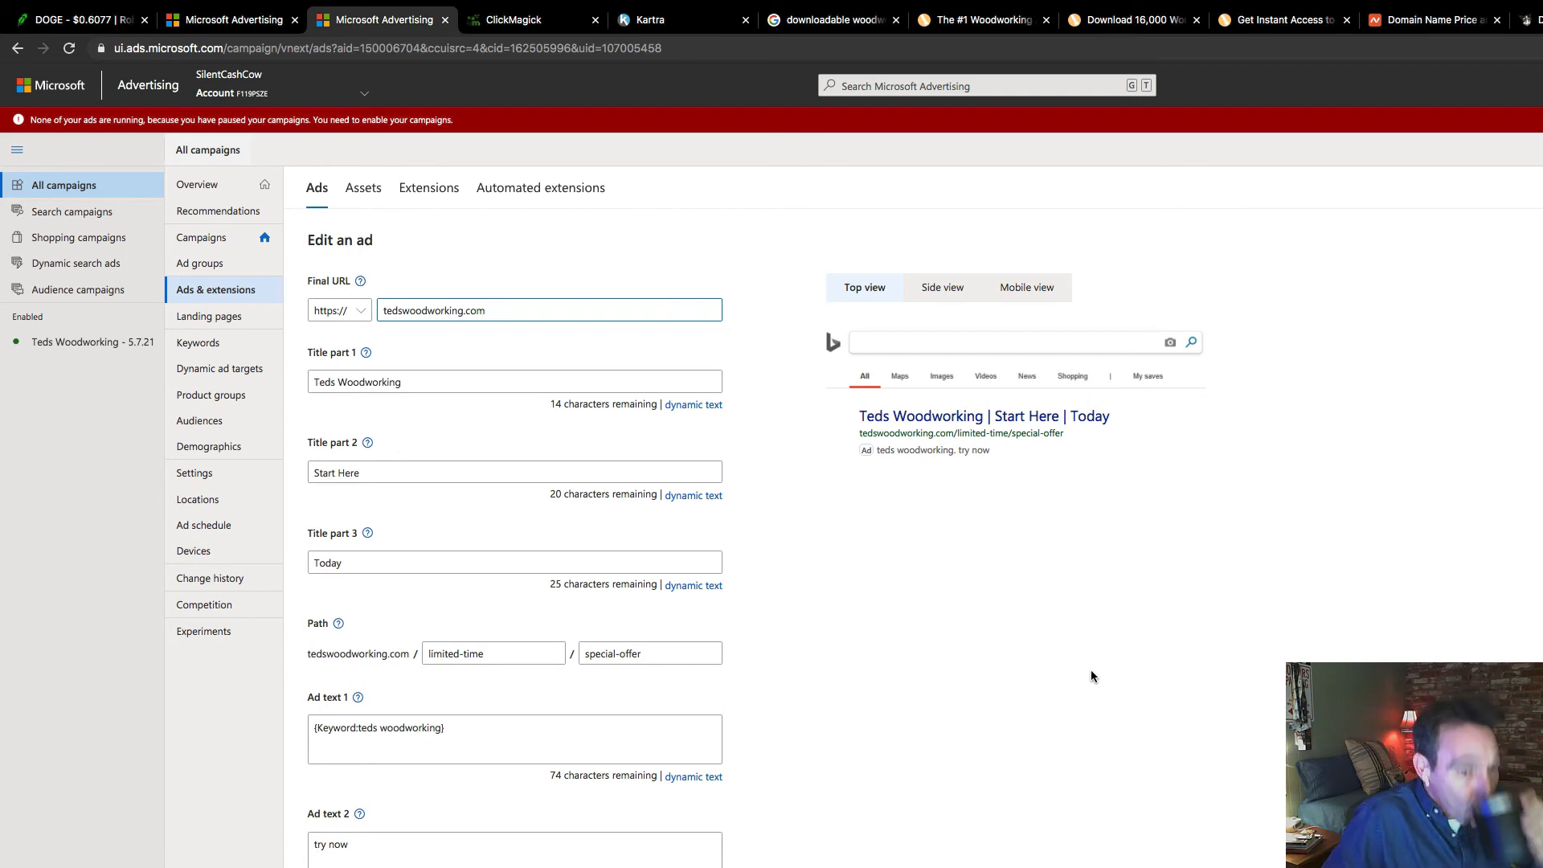
Expand the ad's URL options to reach the tracking template setting.
scroll(1214, 771, "down", 3)
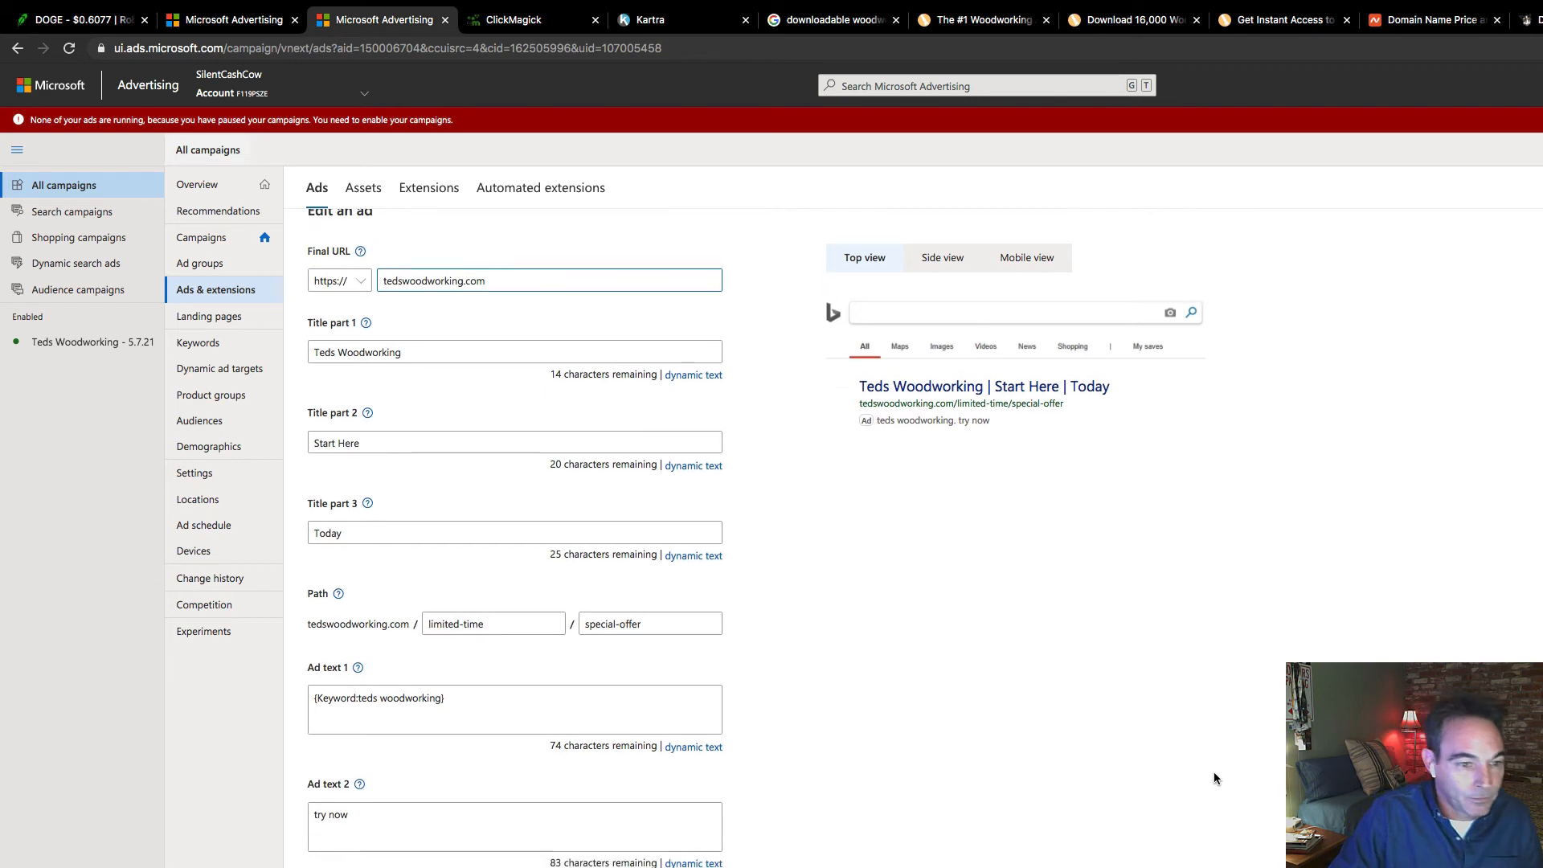
scroll(1214, 778, "up", 3)
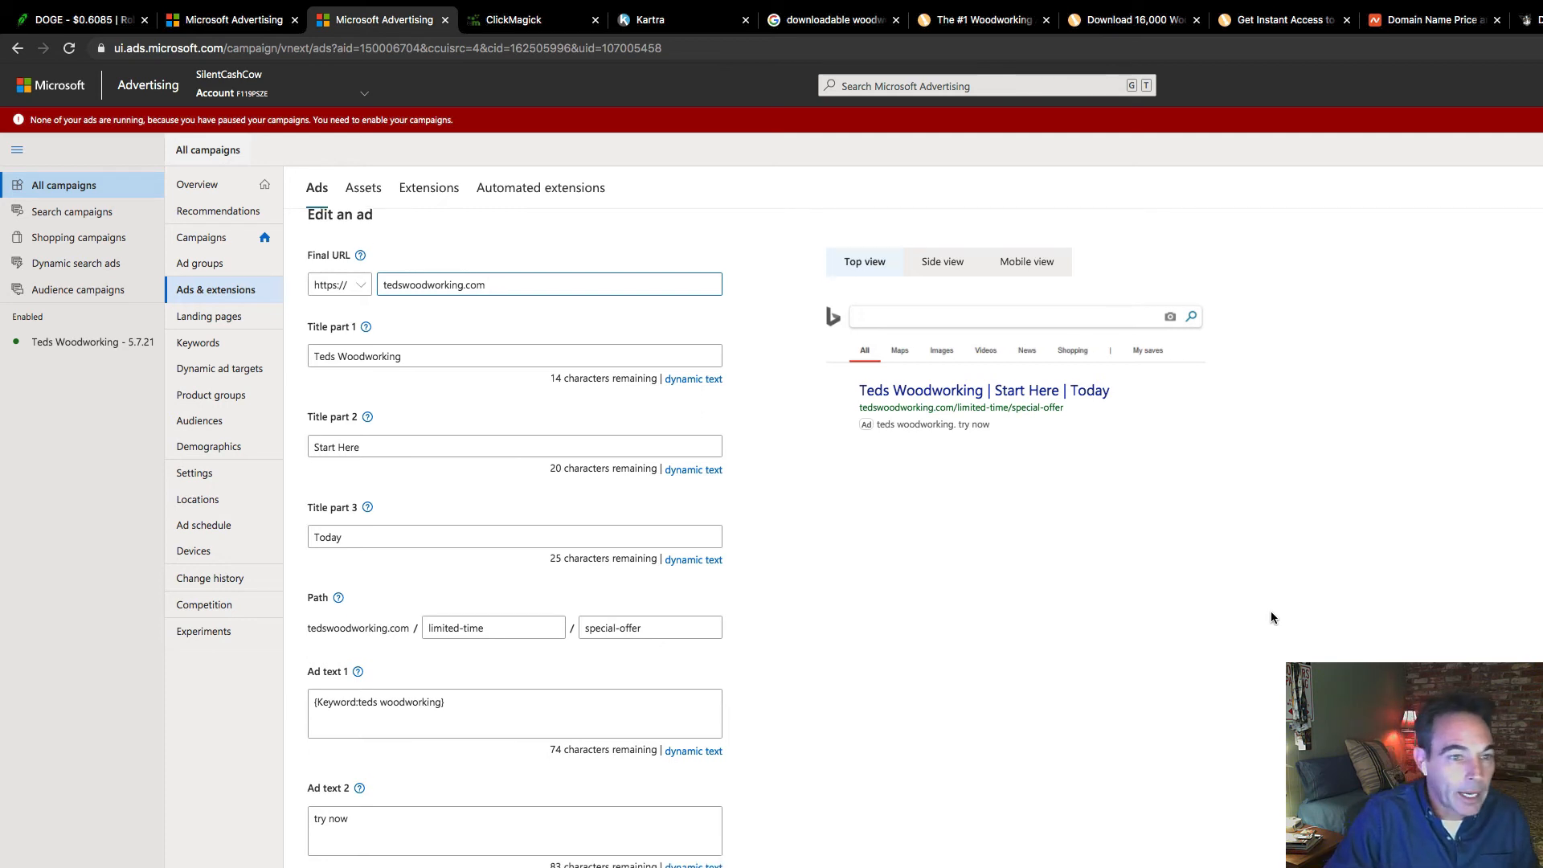
scroll(1270, 614, "down", 5)
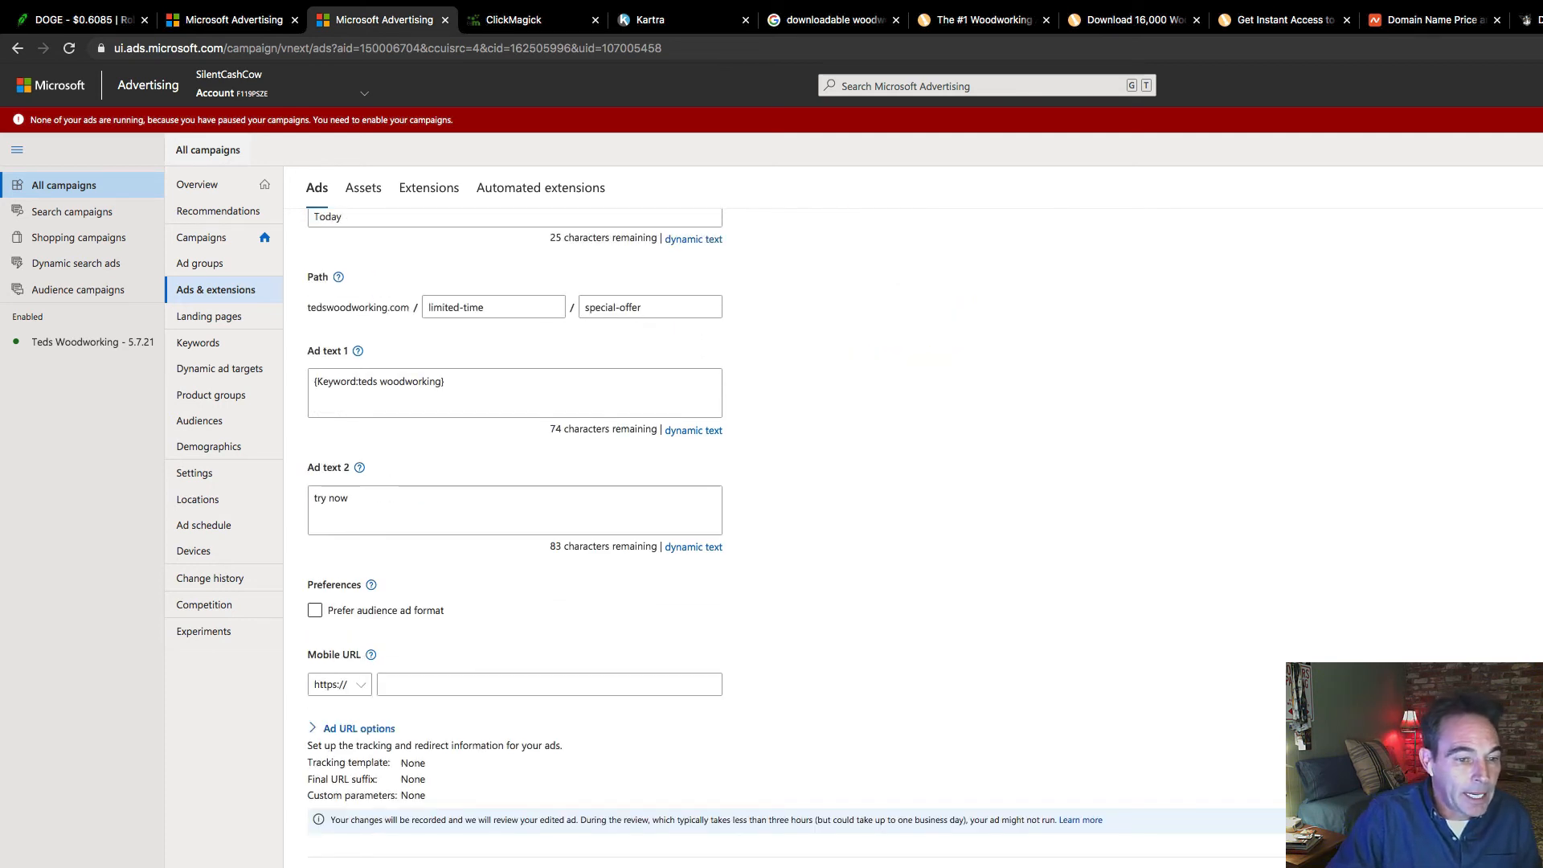
left_click(349, 729)
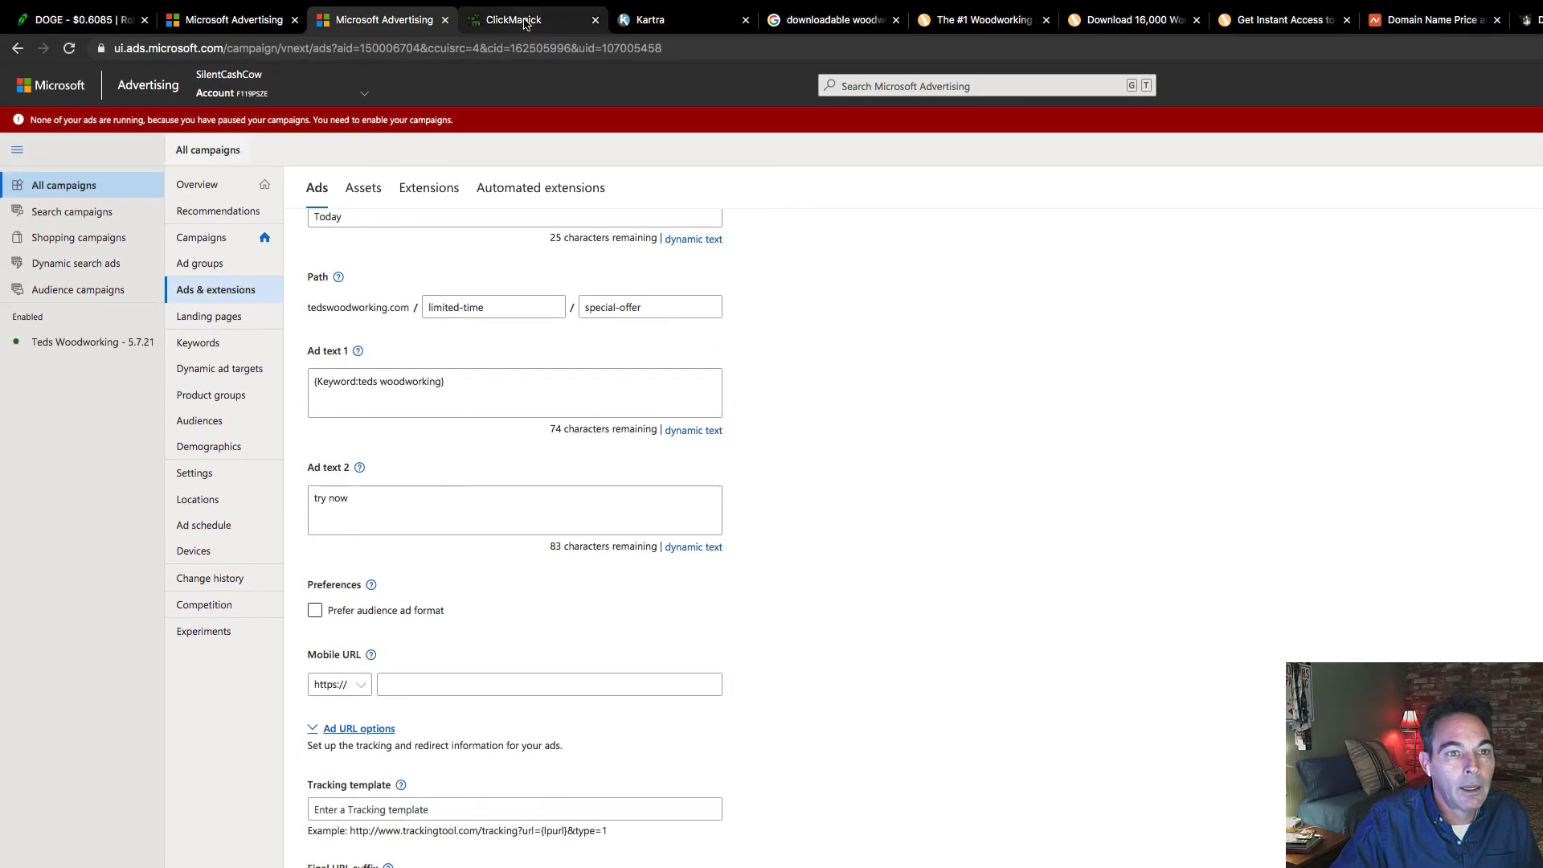
Switch to ClickMagick and fill in a new tracking link named "Teds Woodworking" with the slug teds-woodworking.
left_click(524, 22)
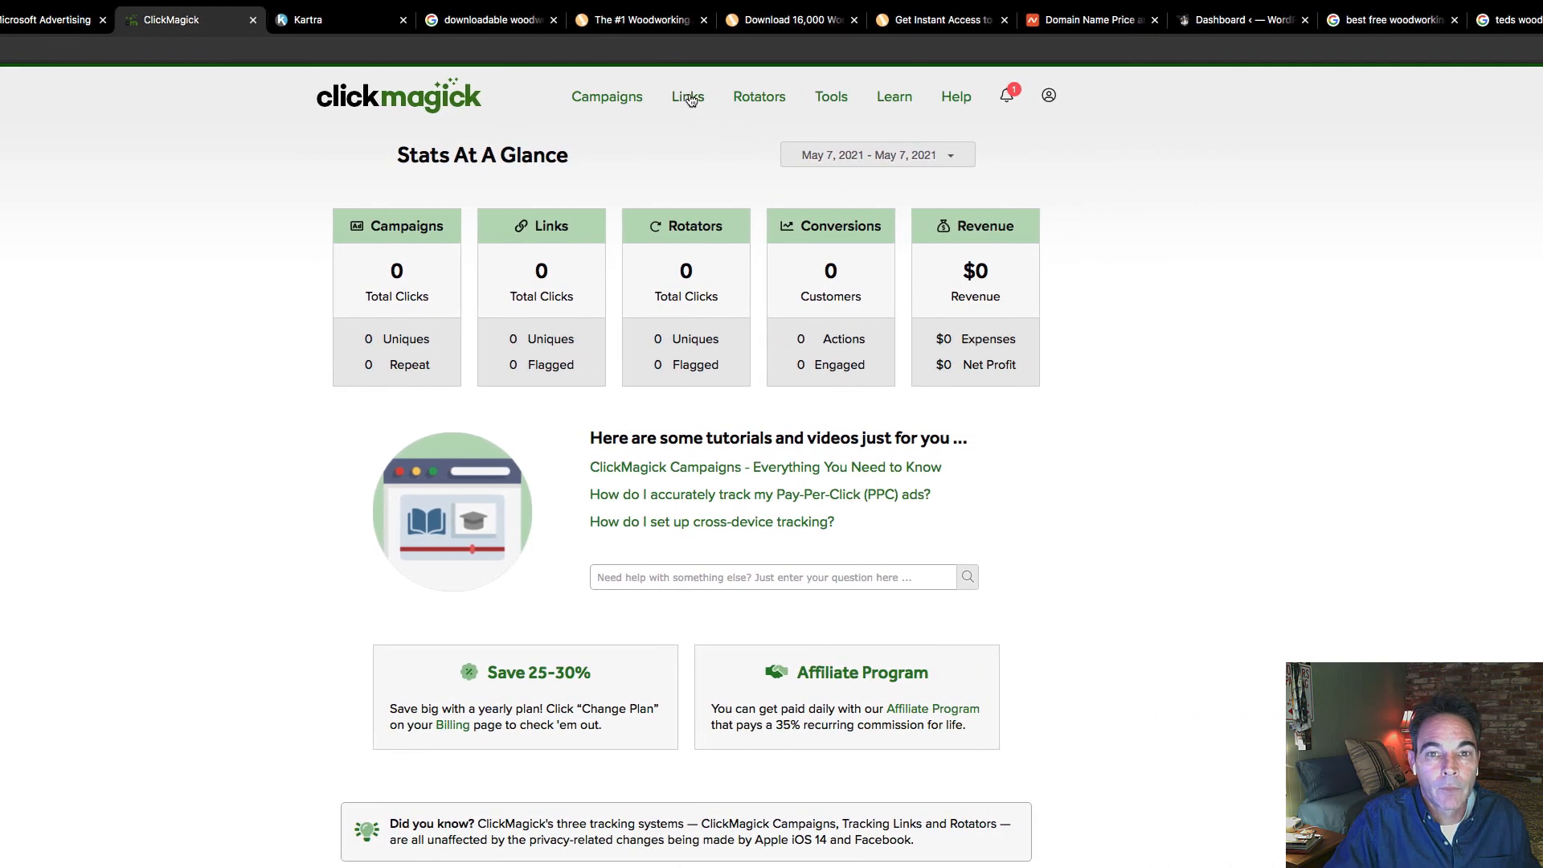
left_click(681, 98)
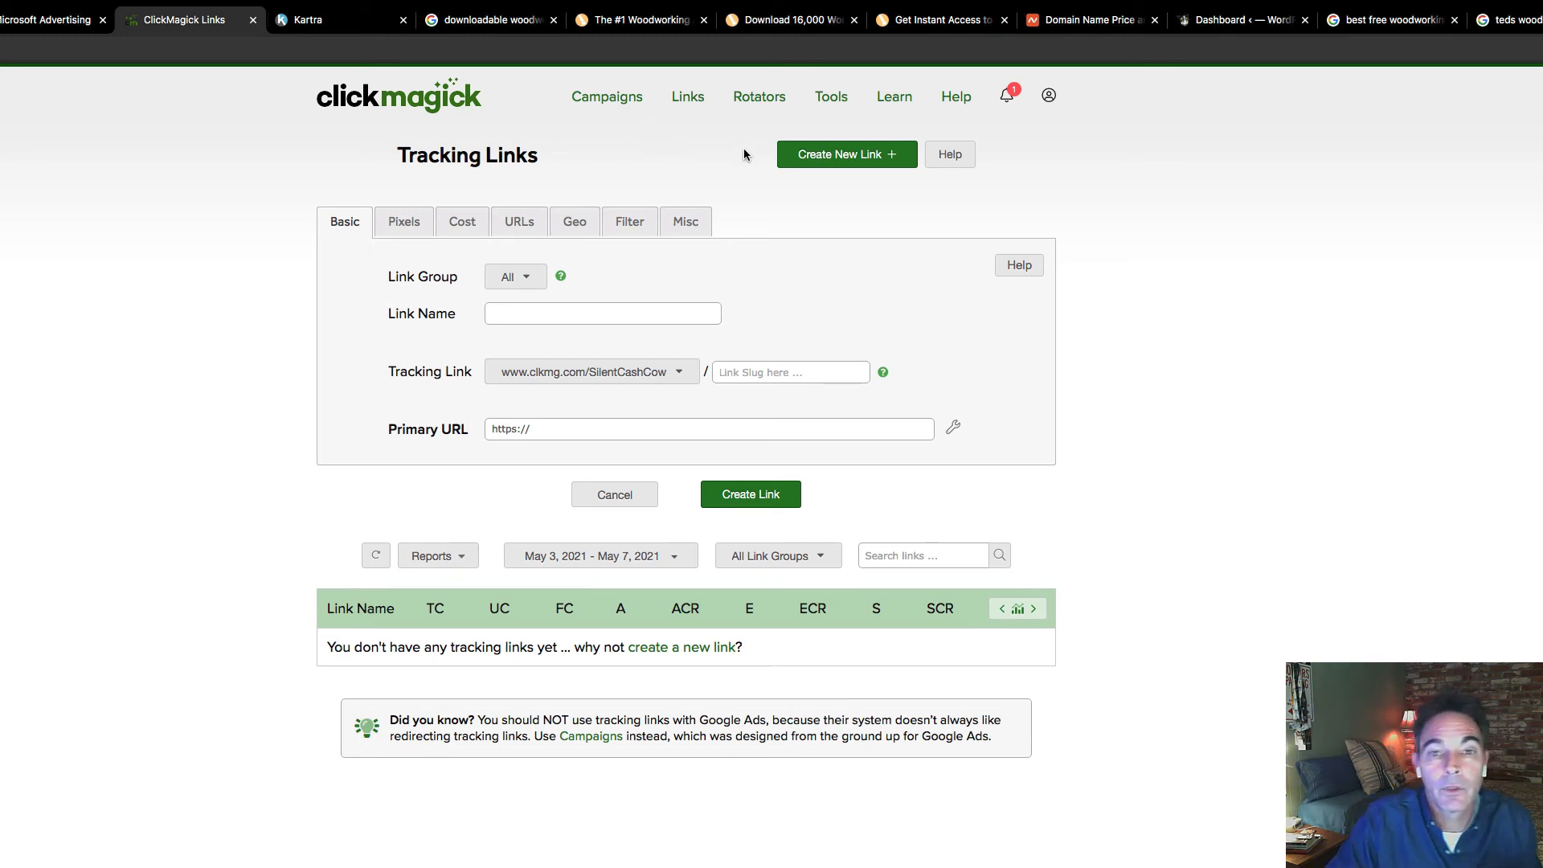
left_click(704, 105)
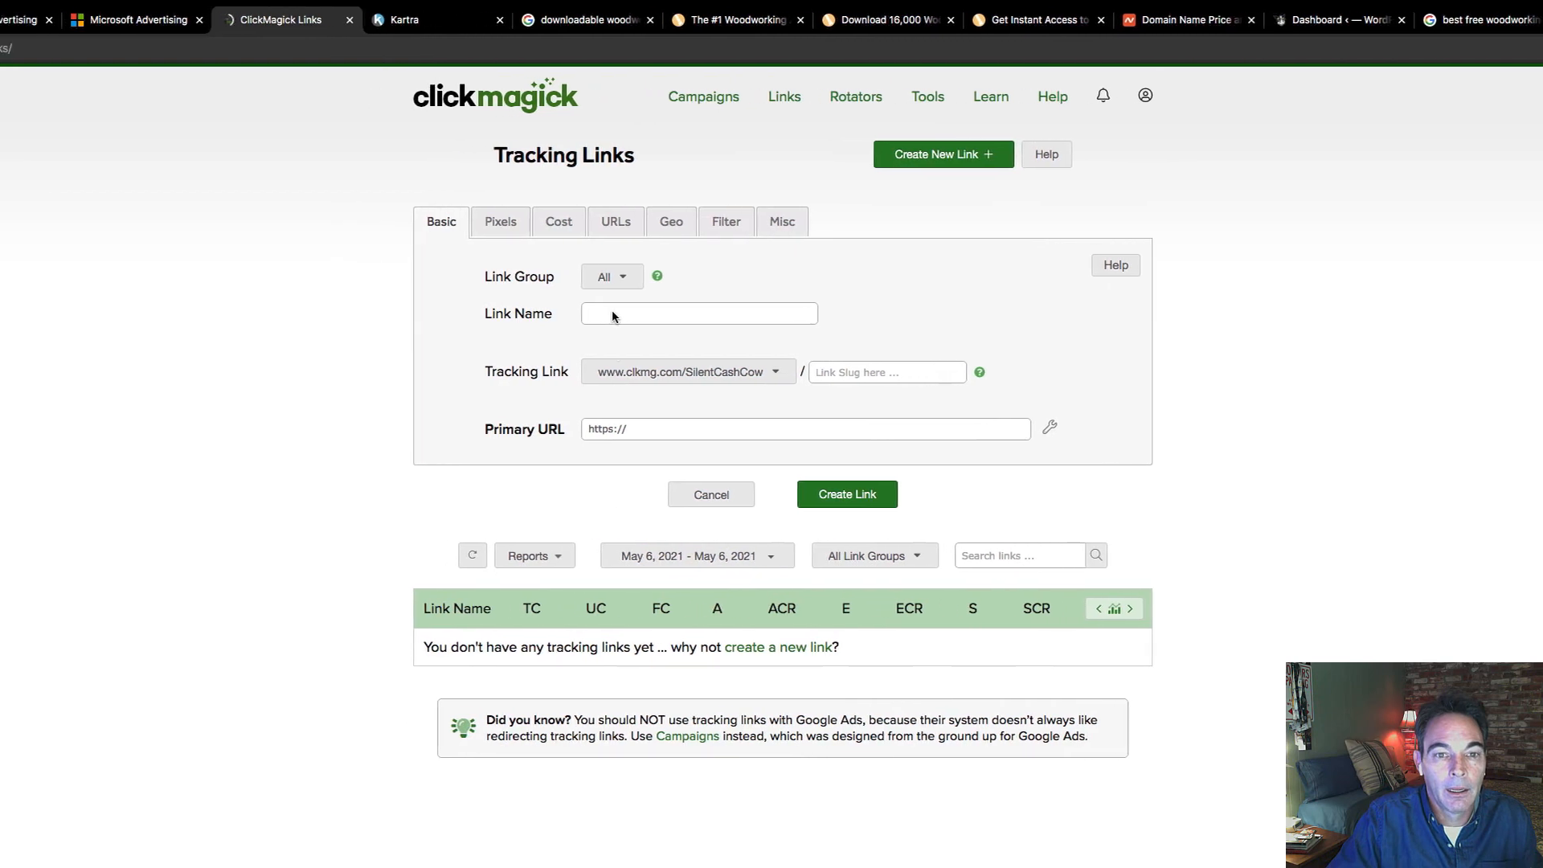
left_click(687, 312)
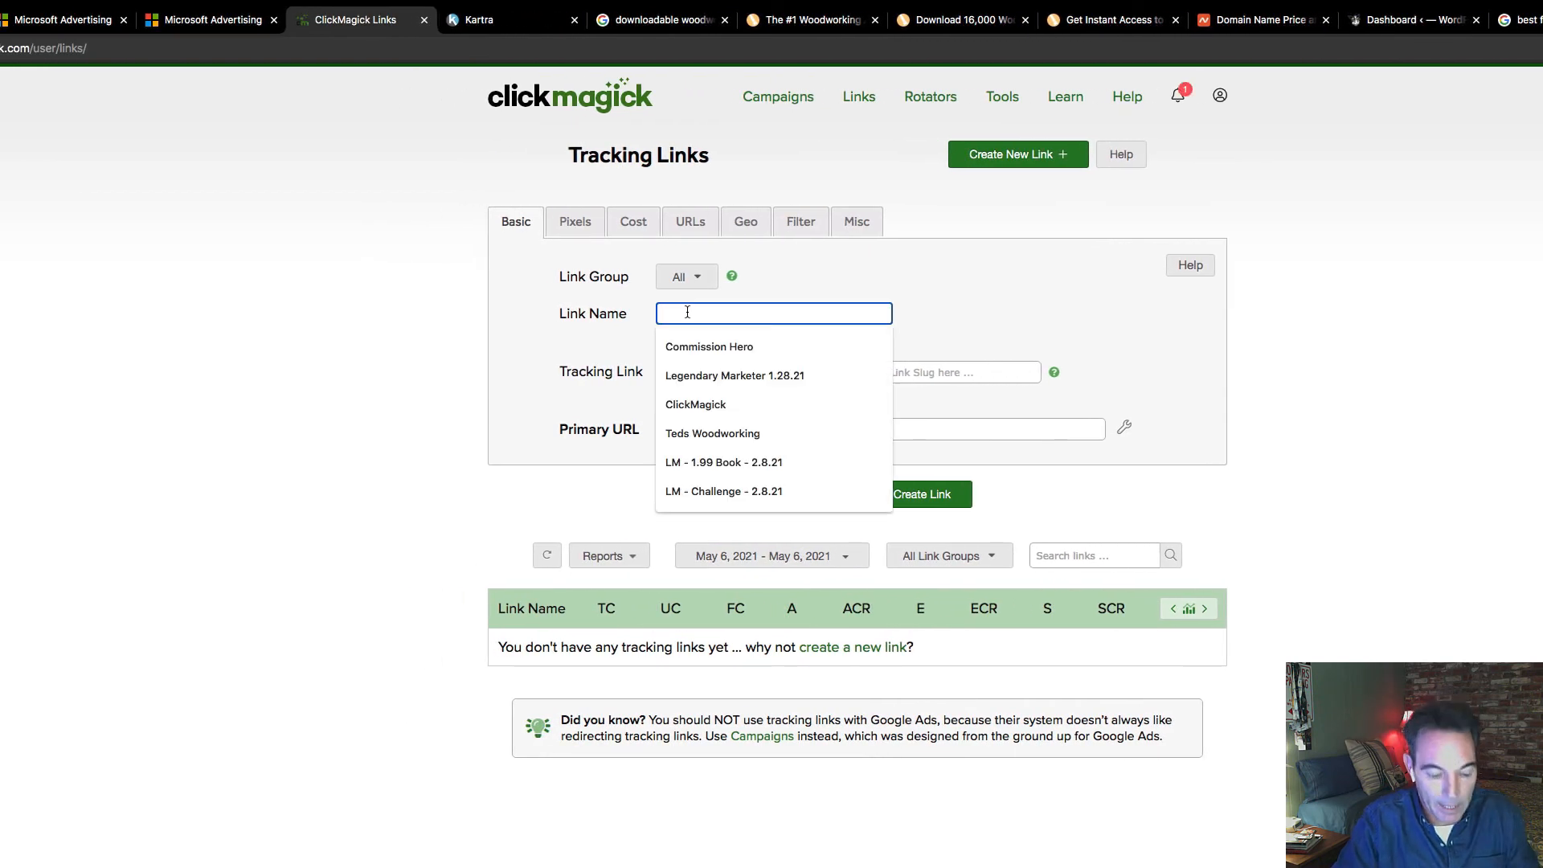
left_click(721, 437)
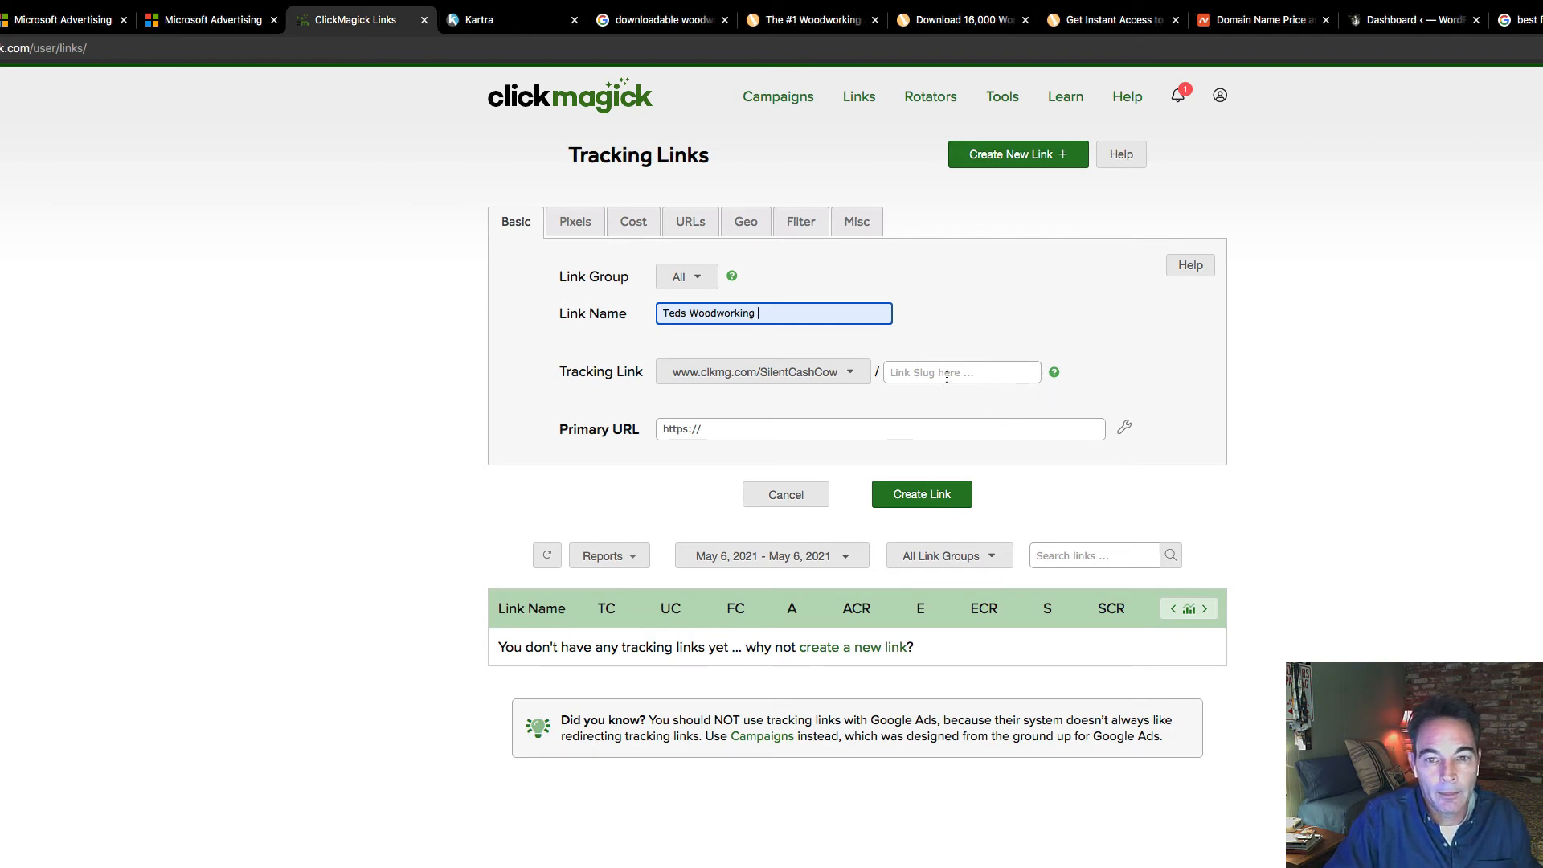
left_click(946, 376)
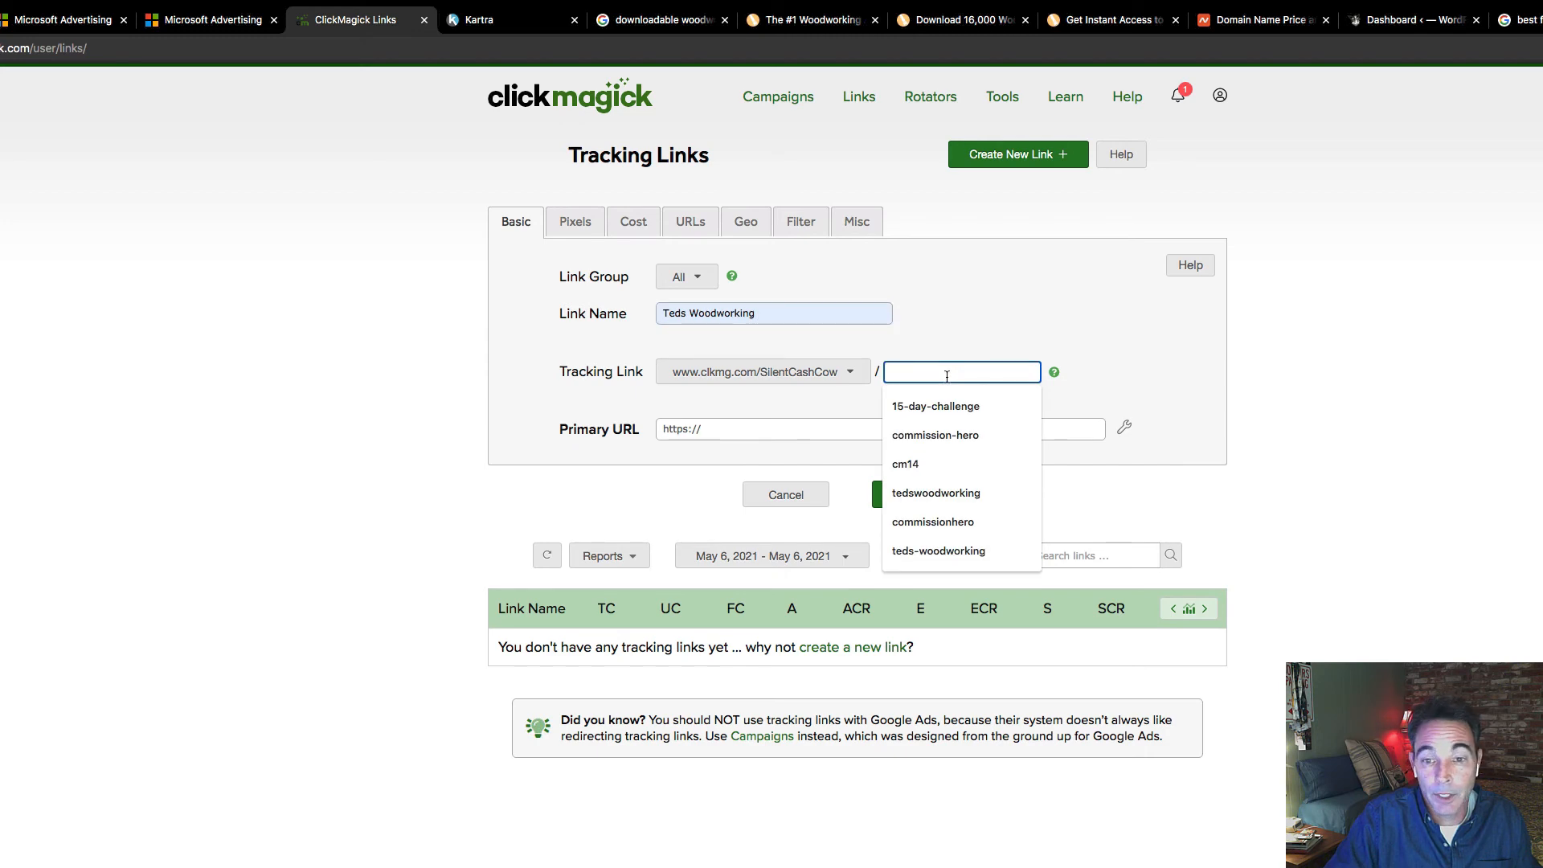
left_click(919, 553)
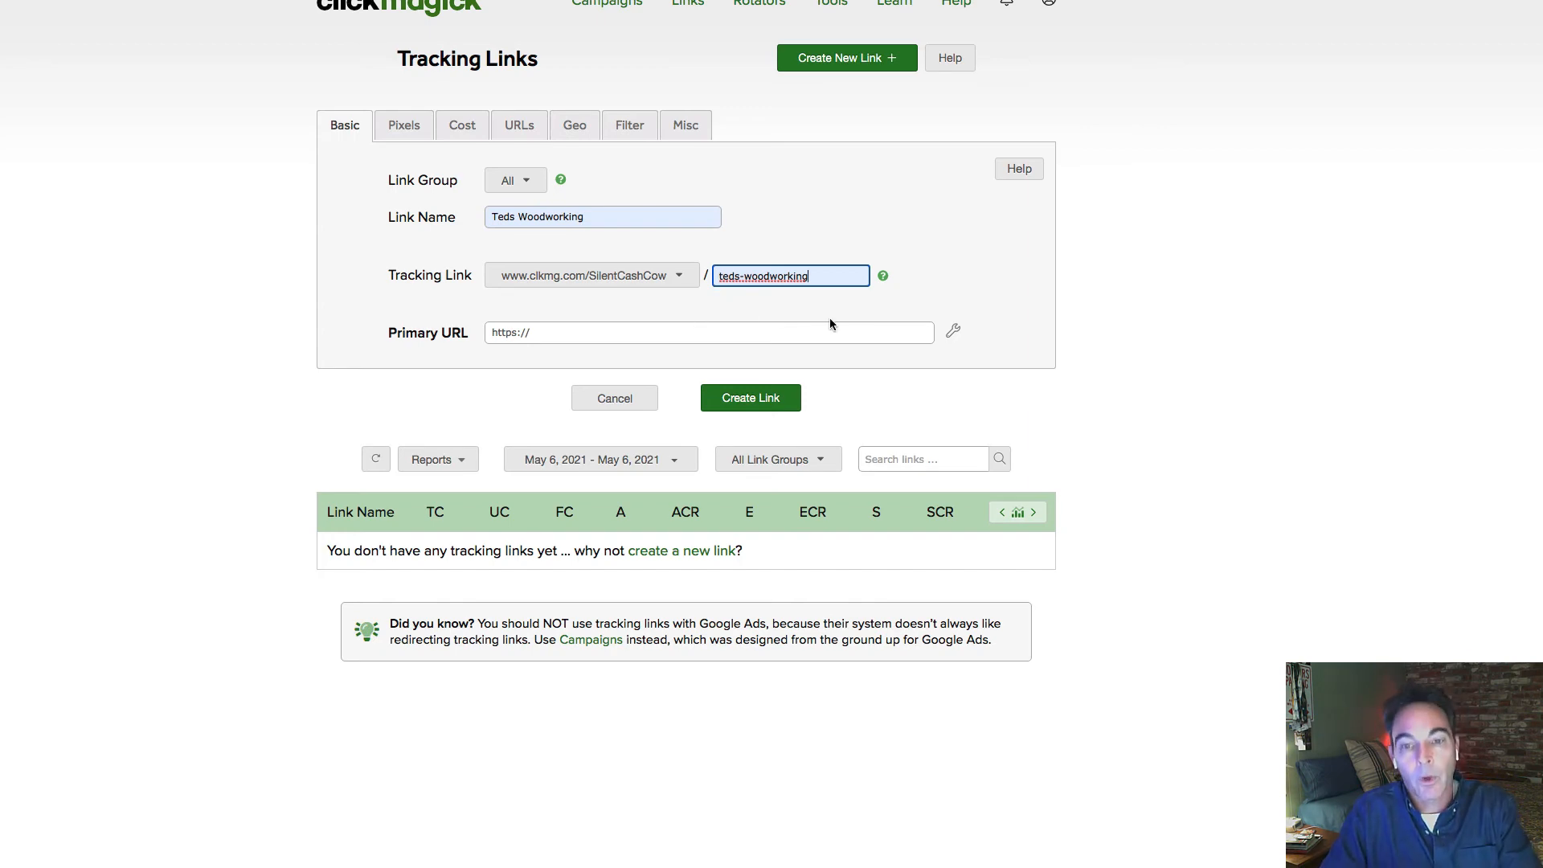
left_click(584, 328)
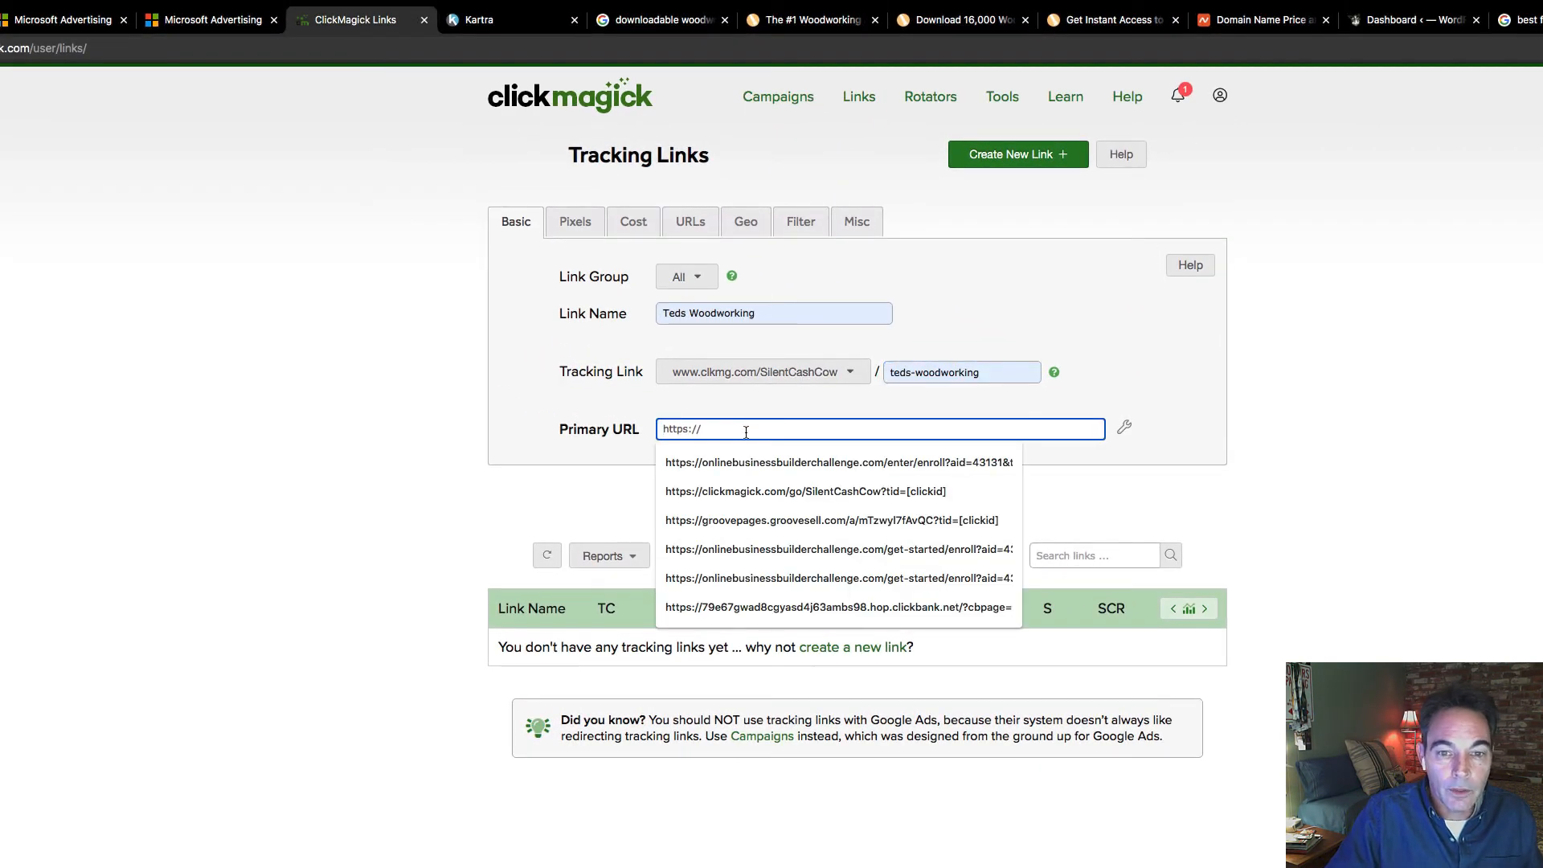
key("super+a")
key("BackSpace")
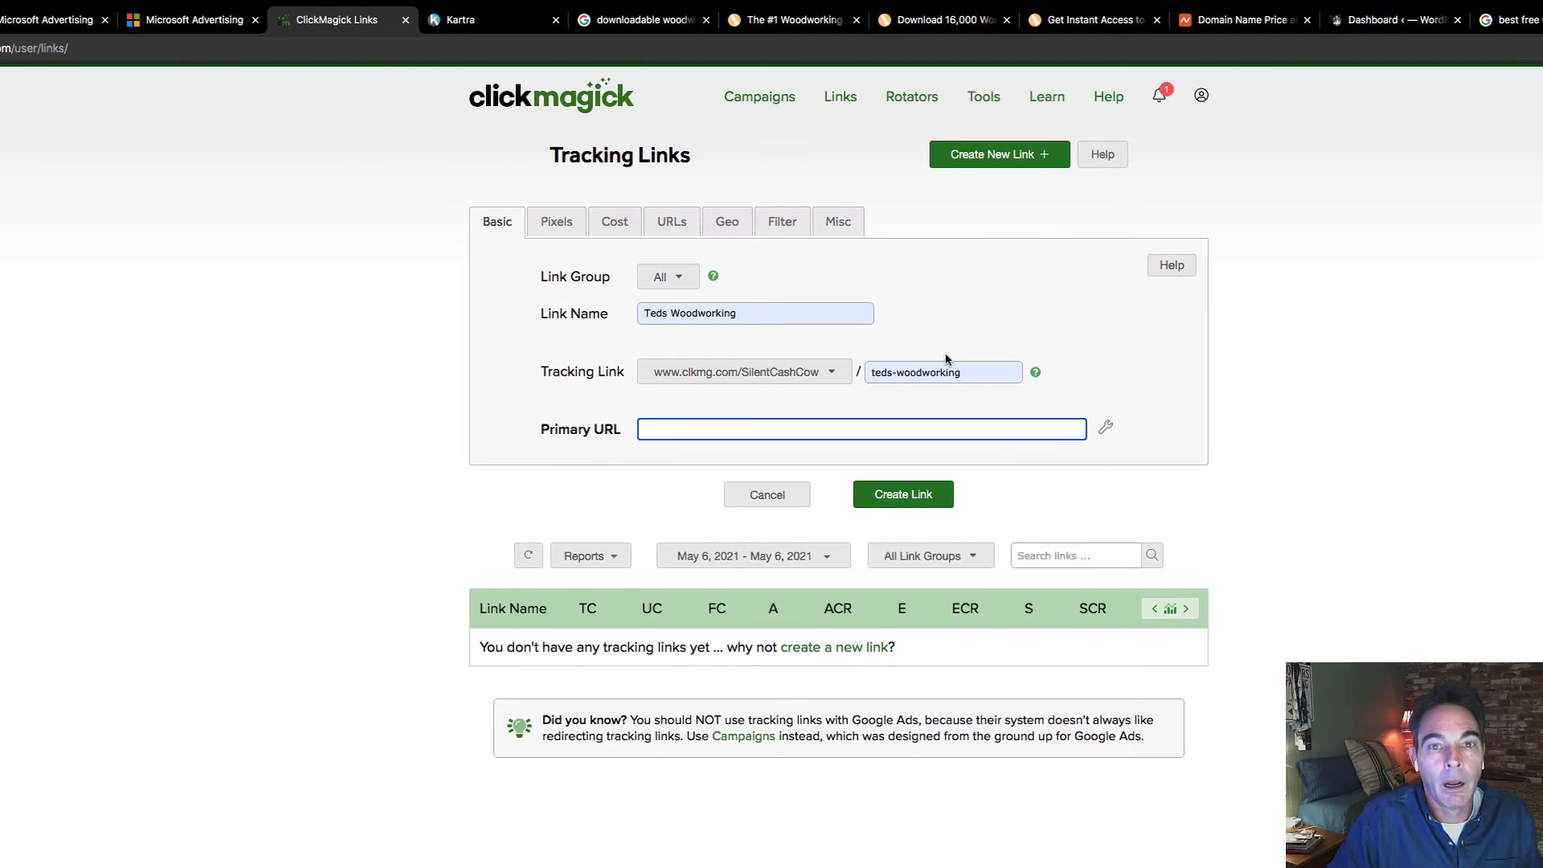
Copy the Facebook & PPC friendly link from the Teds Woodworking affiliate resources page into the ClickMagick tracking link's Primary URL.
left_click(948, 19)
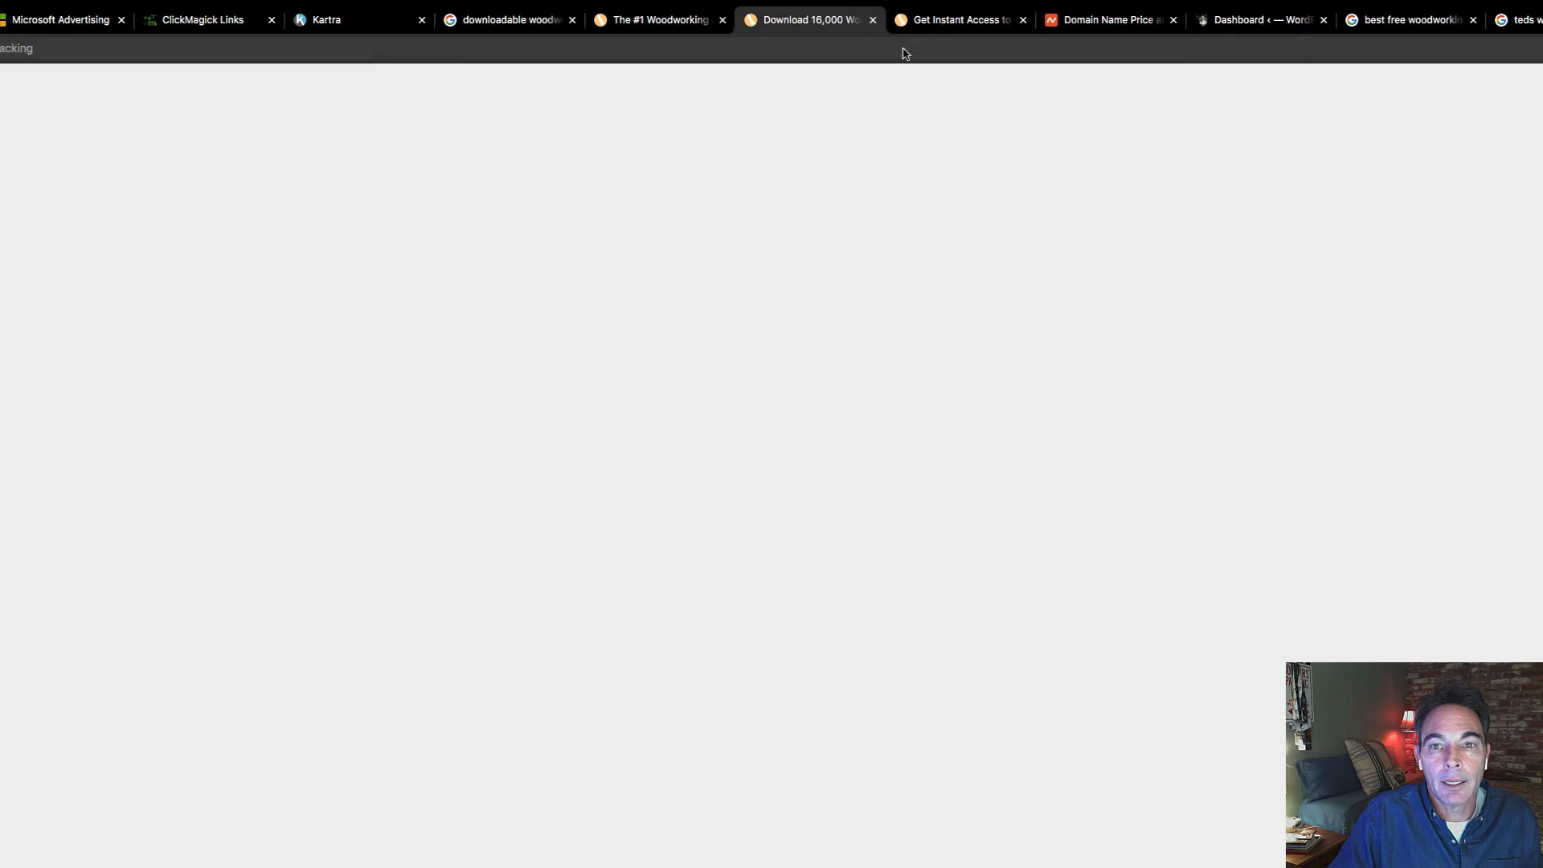
left_click(675, 20)
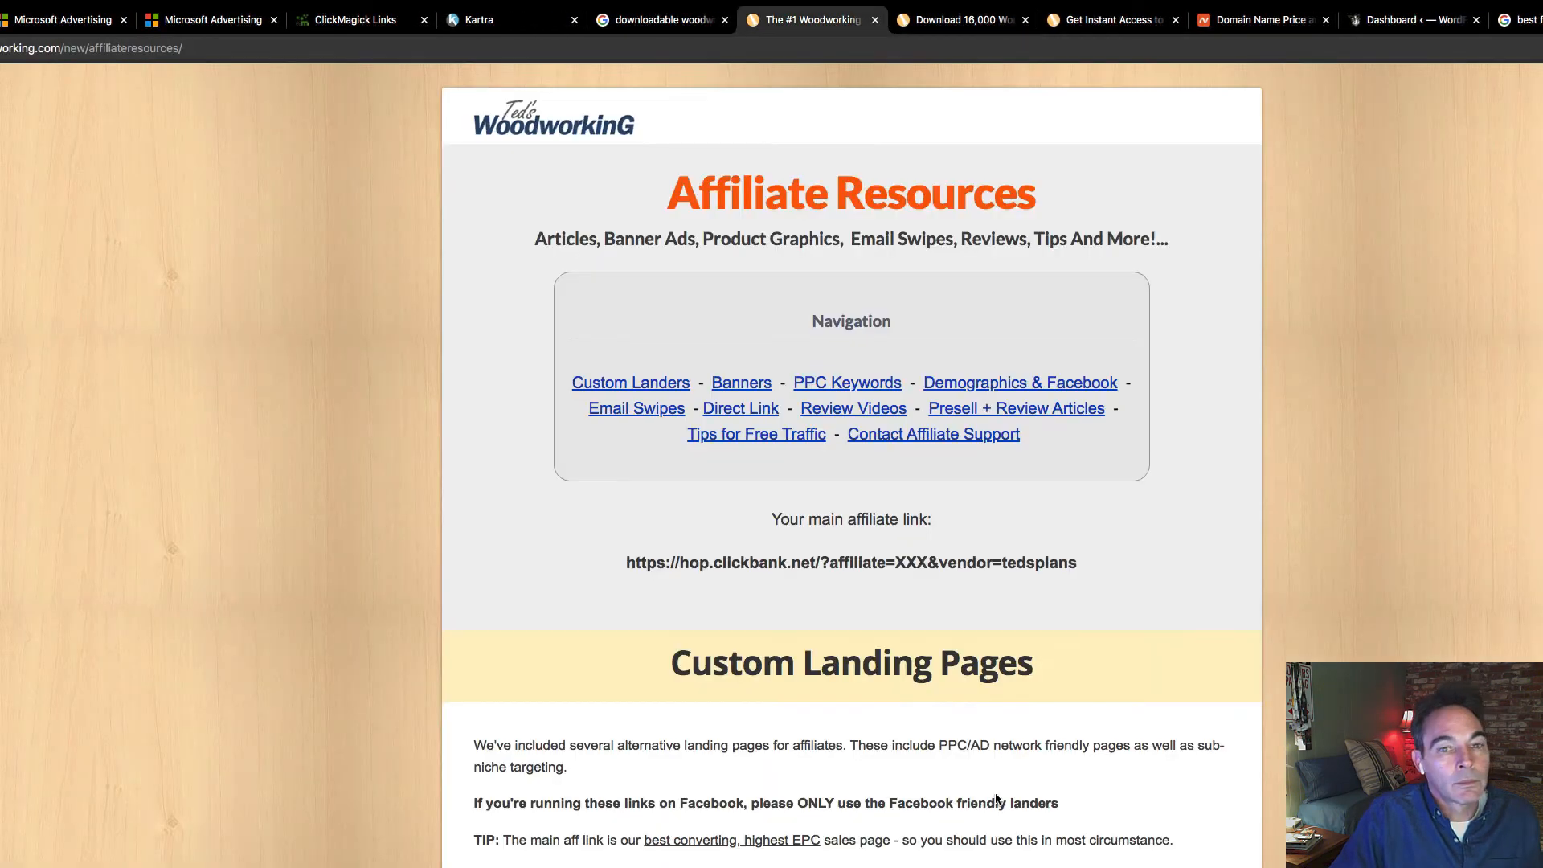
scroll(996, 800, "down", 5)
scroll(1005, 799, "down", 5)
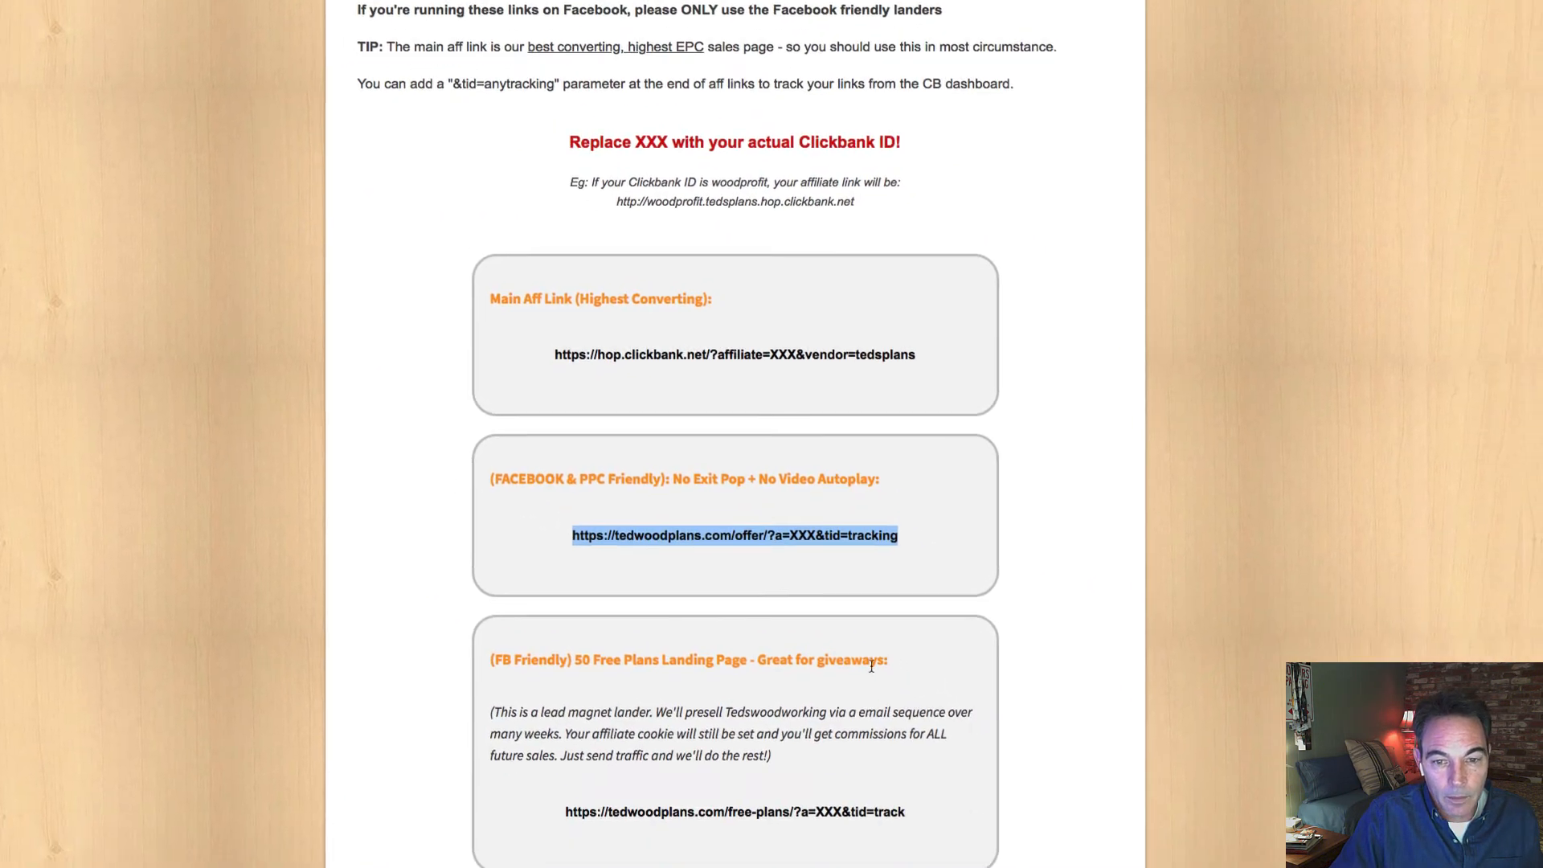
right_click(870, 546)
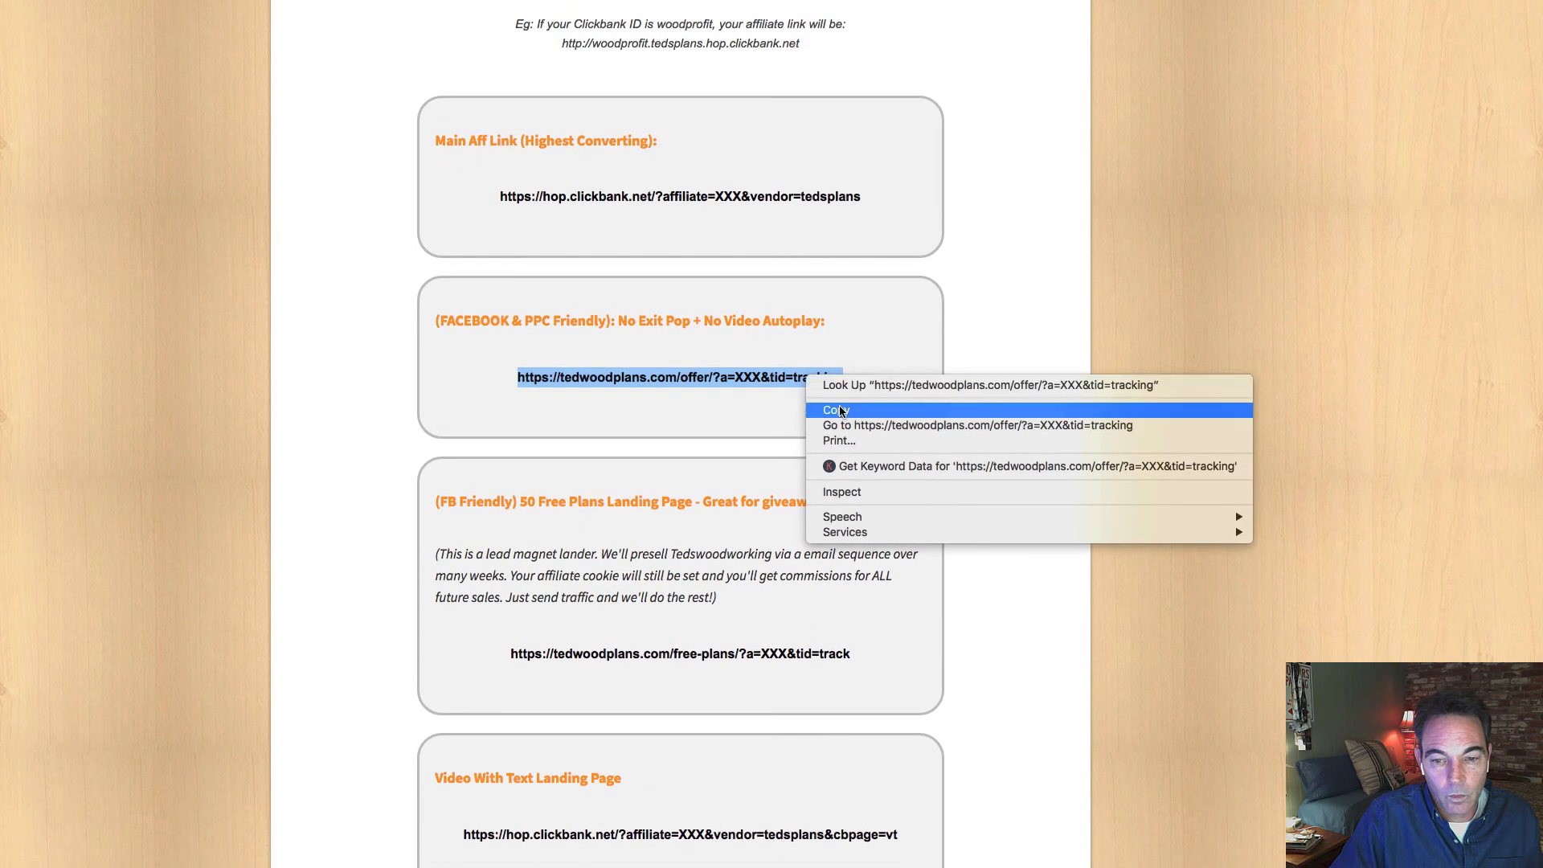
left_click(836, 411)
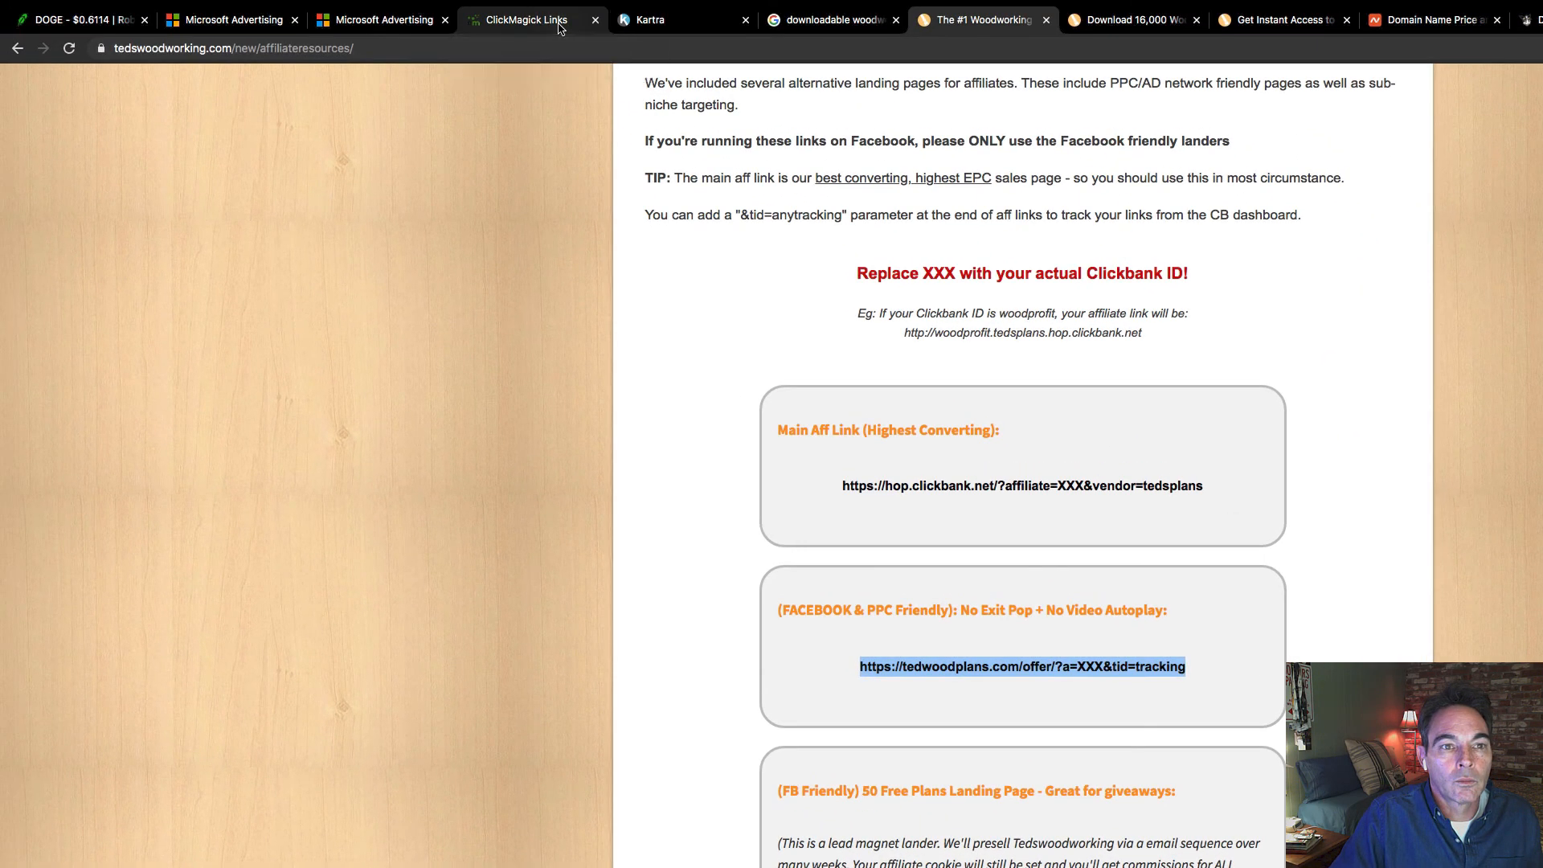
left_click(558, 29)
right_click(693, 429)
left_click(735, 530)
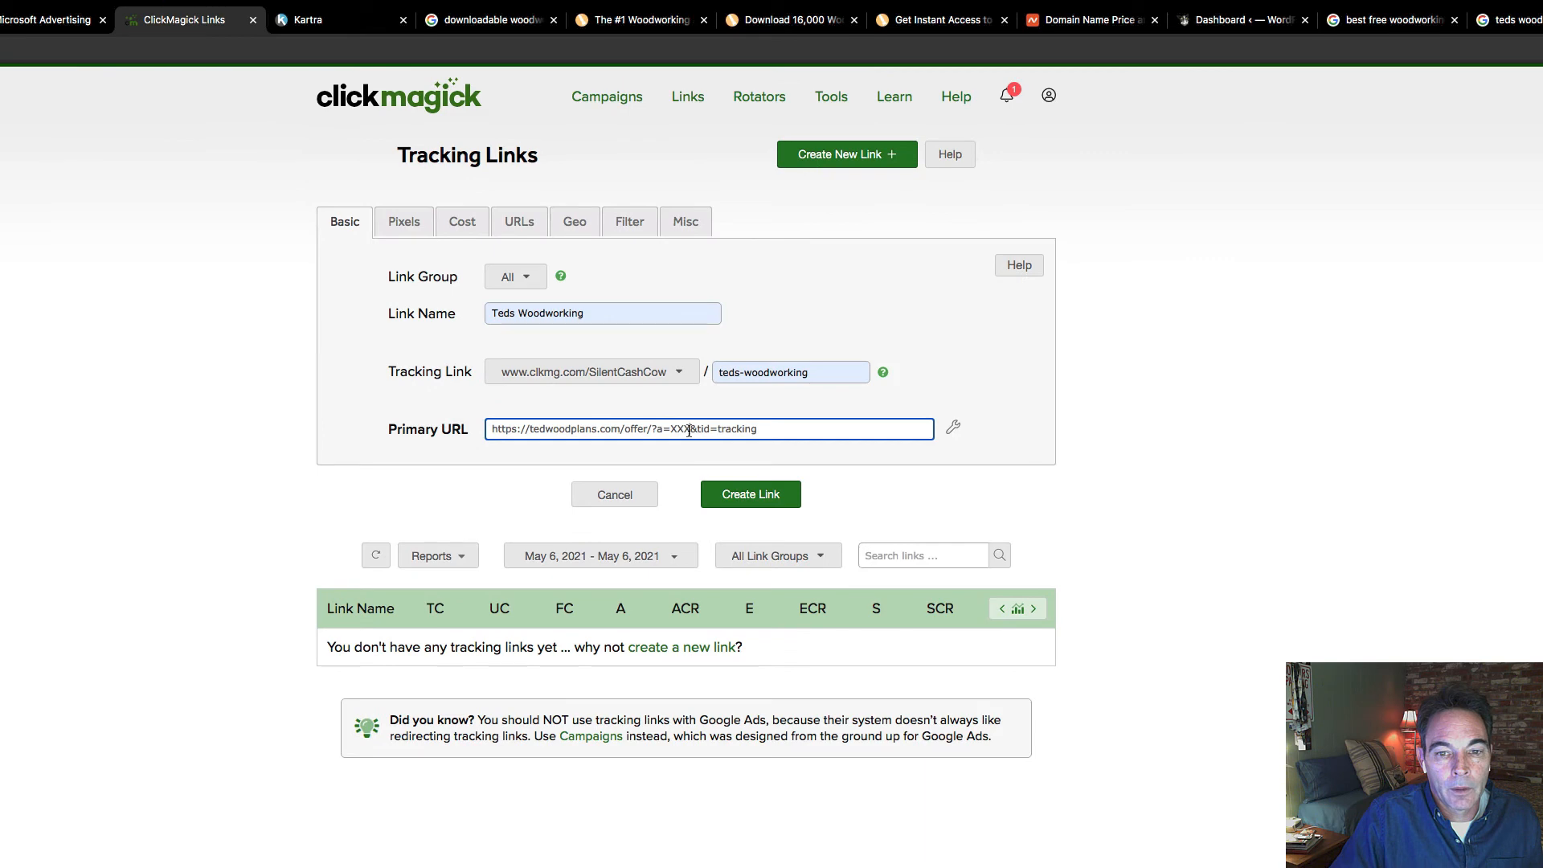
Replace the XXX placeholder in the Primary URL with the ClickBank affiliate ID.
left_click(689, 428)
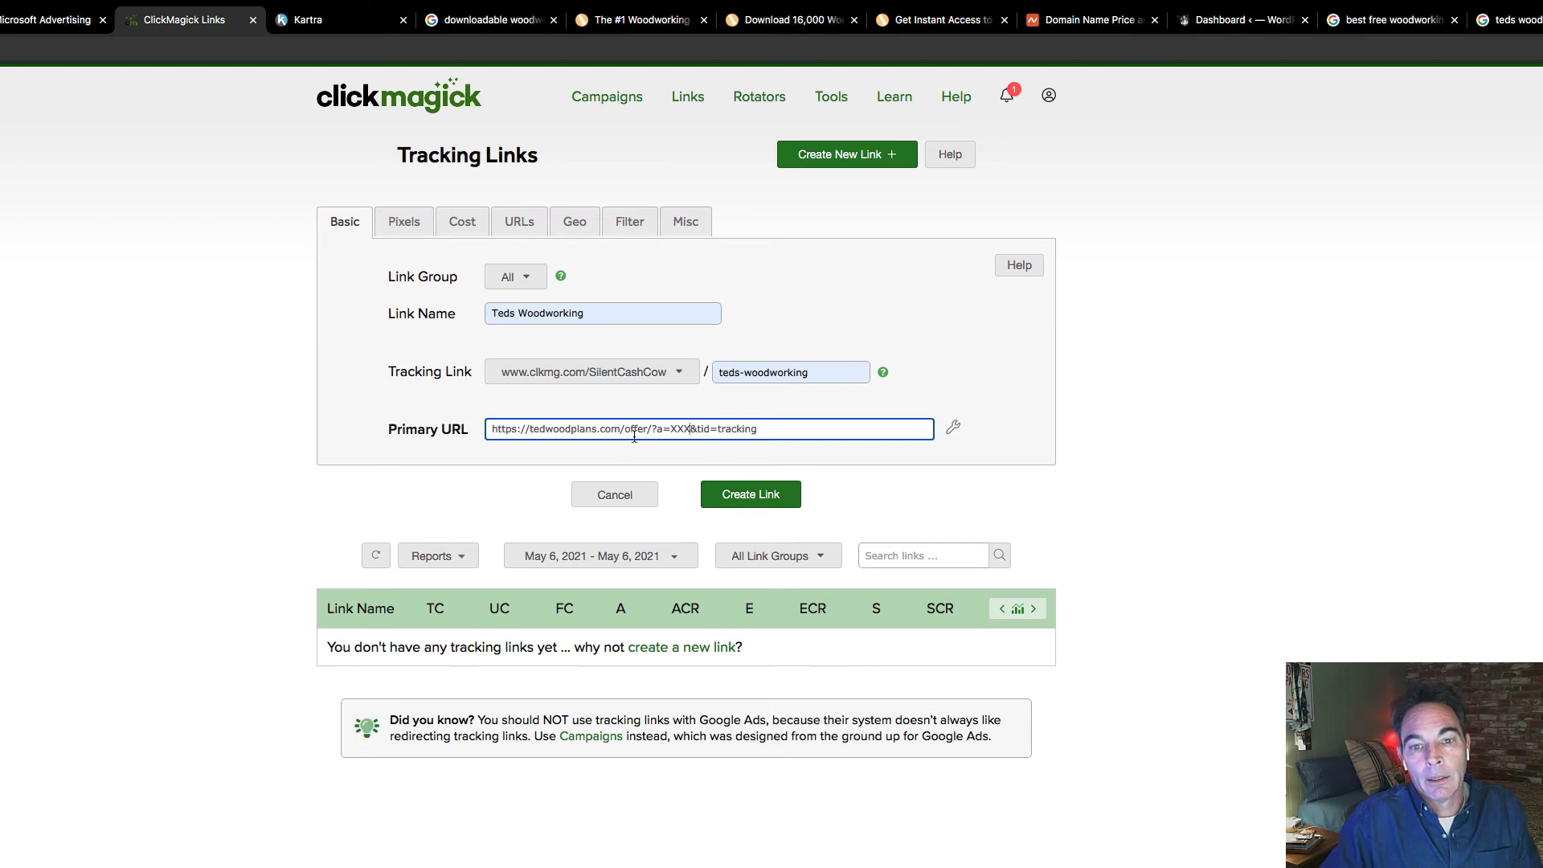
key("BackSpace")
key("BackSpace")
key("BackSpace")
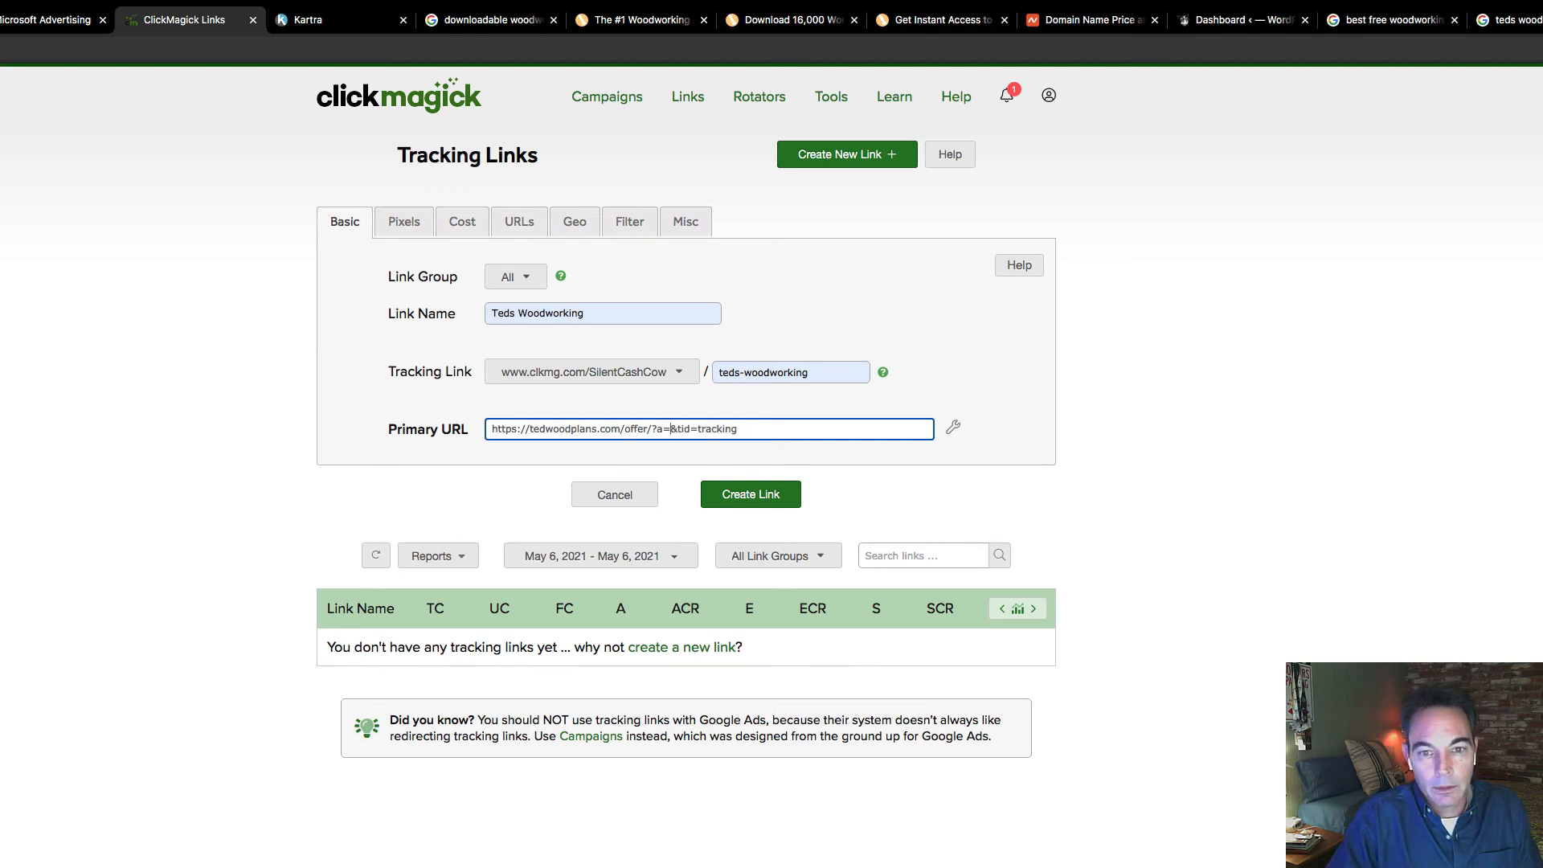
type("specialkme")
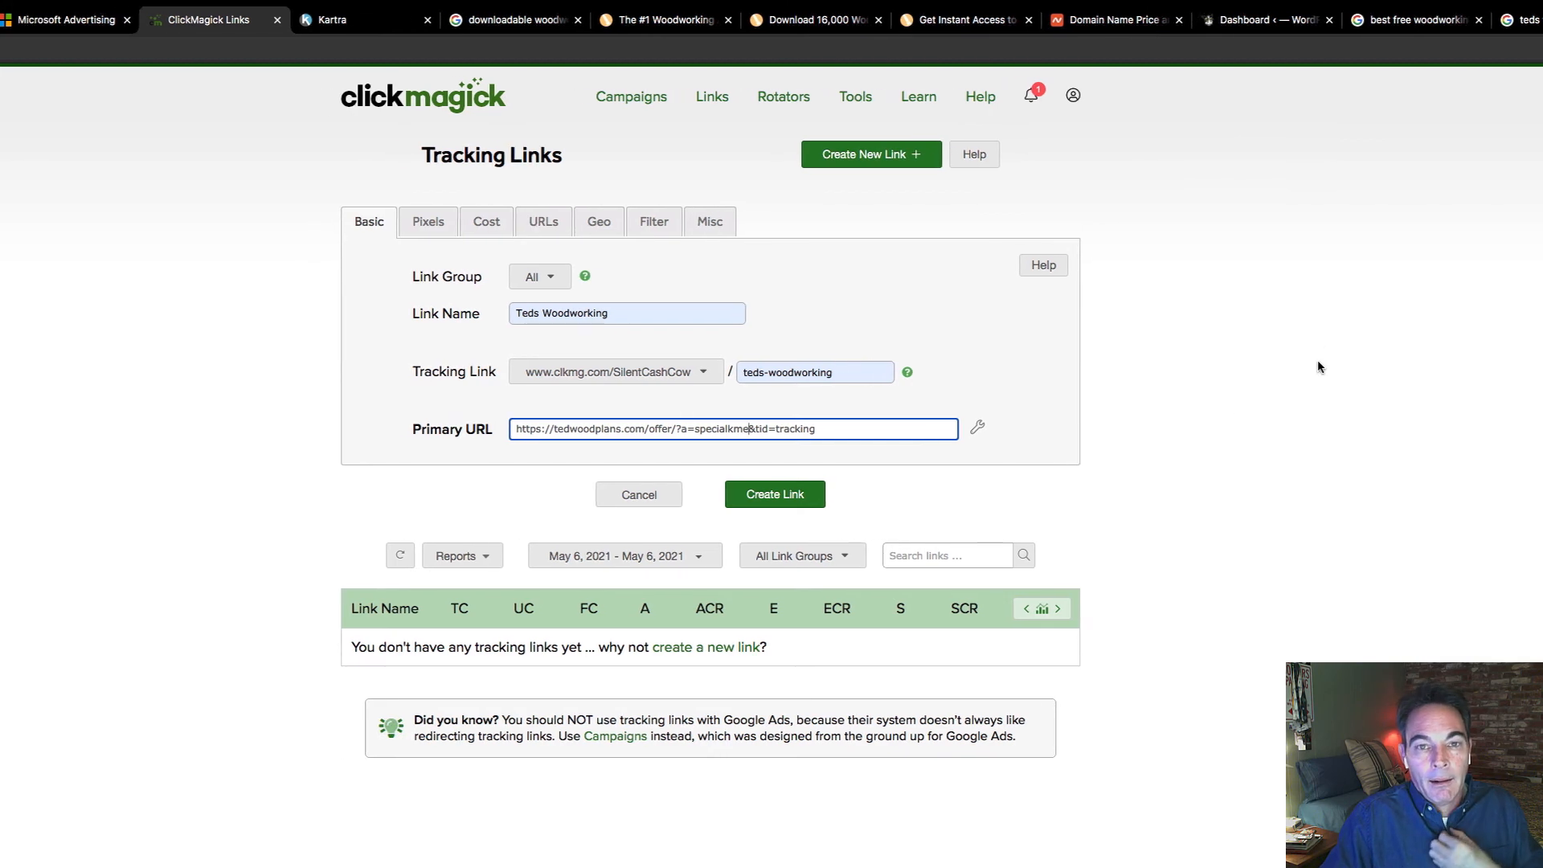
Look through the landing page links and banner section on the Teds Woodworking affiliate resources page.
left_click(817, 29)
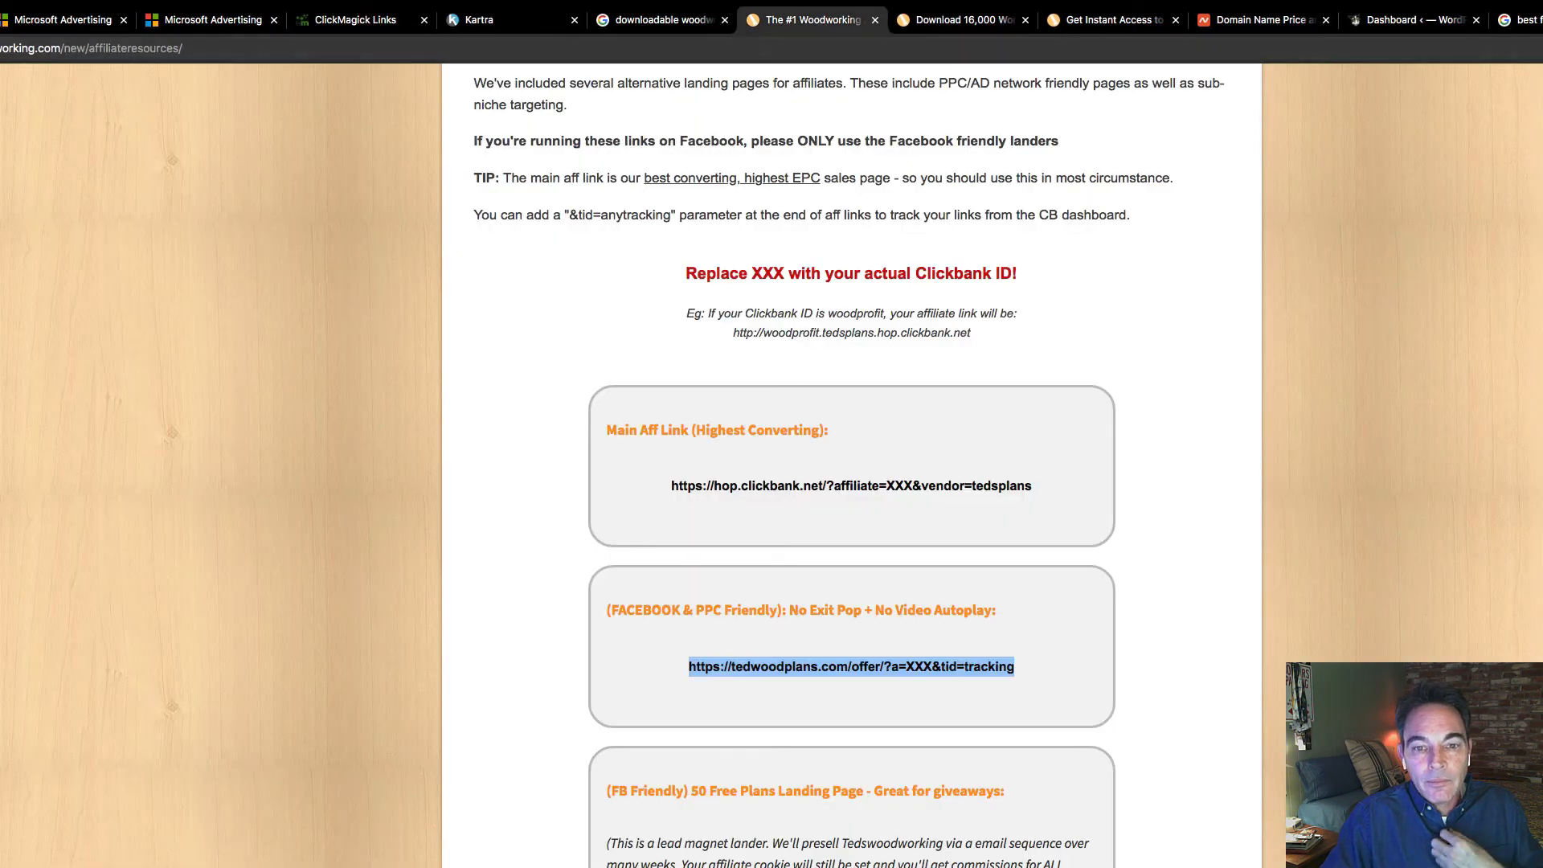
scroll(792, 380, "down", 8)
scroll(851, 465, "down", 20)
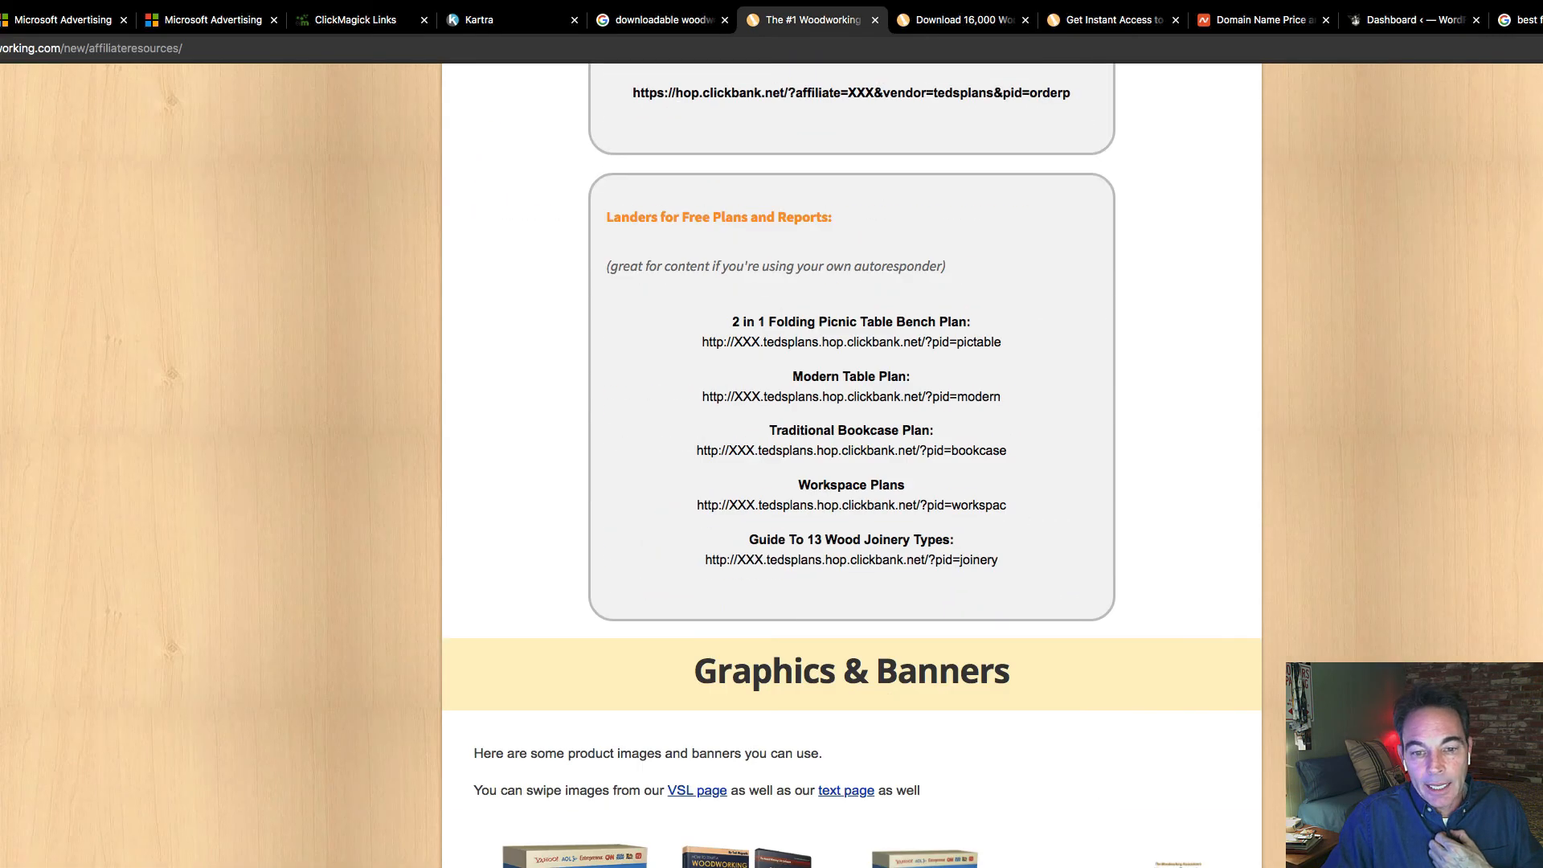
scroll(852, 465, "down", 5)
scroll(852, 465, "up", 20)
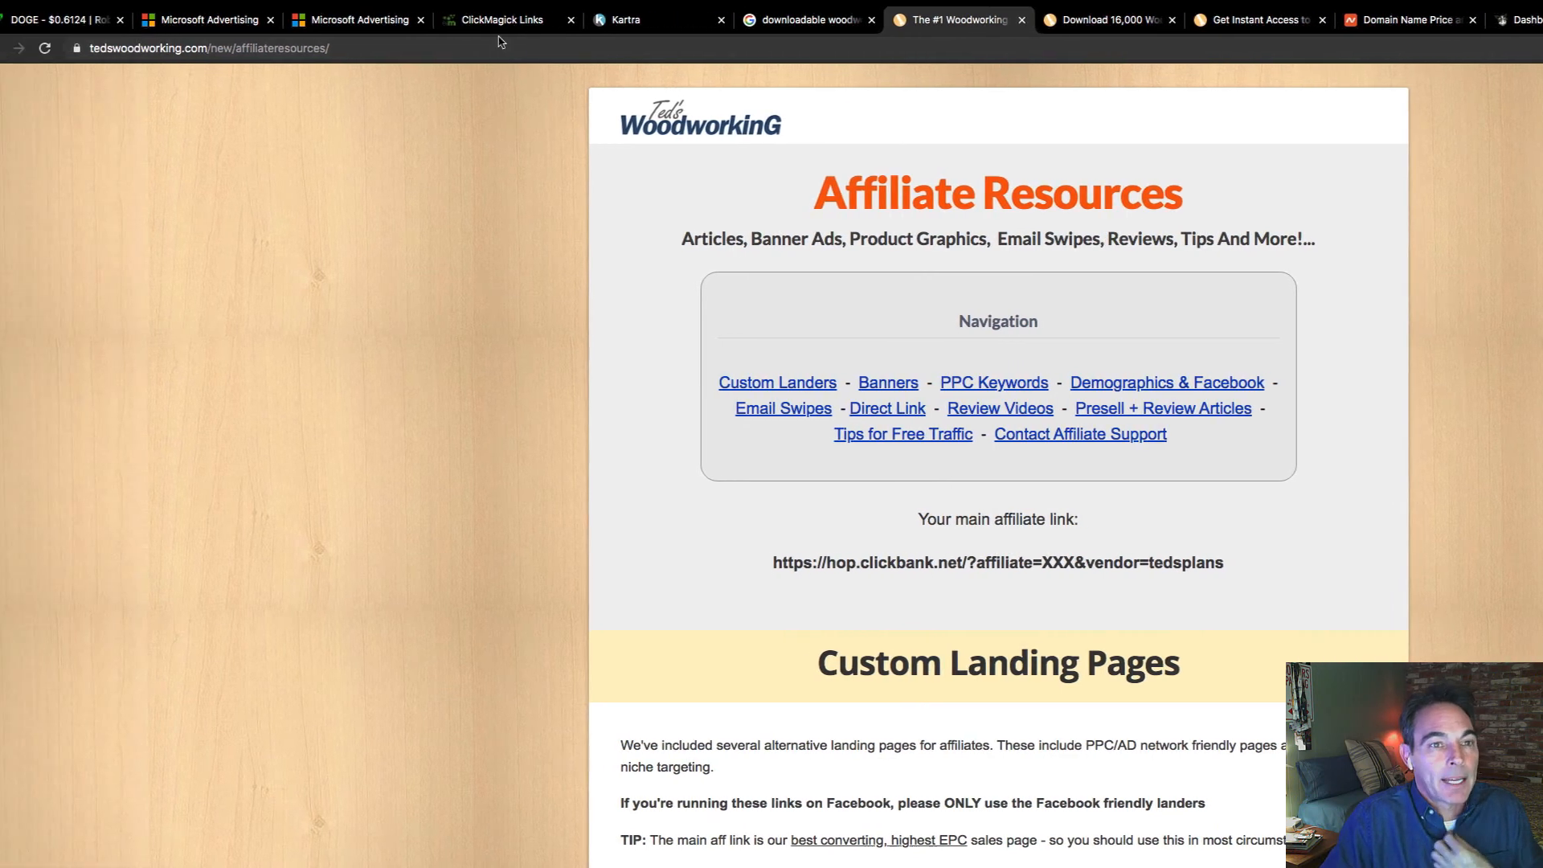
Return to ClickMagick, delete the tid=tracking parameter from the Primary URL and clear the rest of the address.
left_click(350, 22)
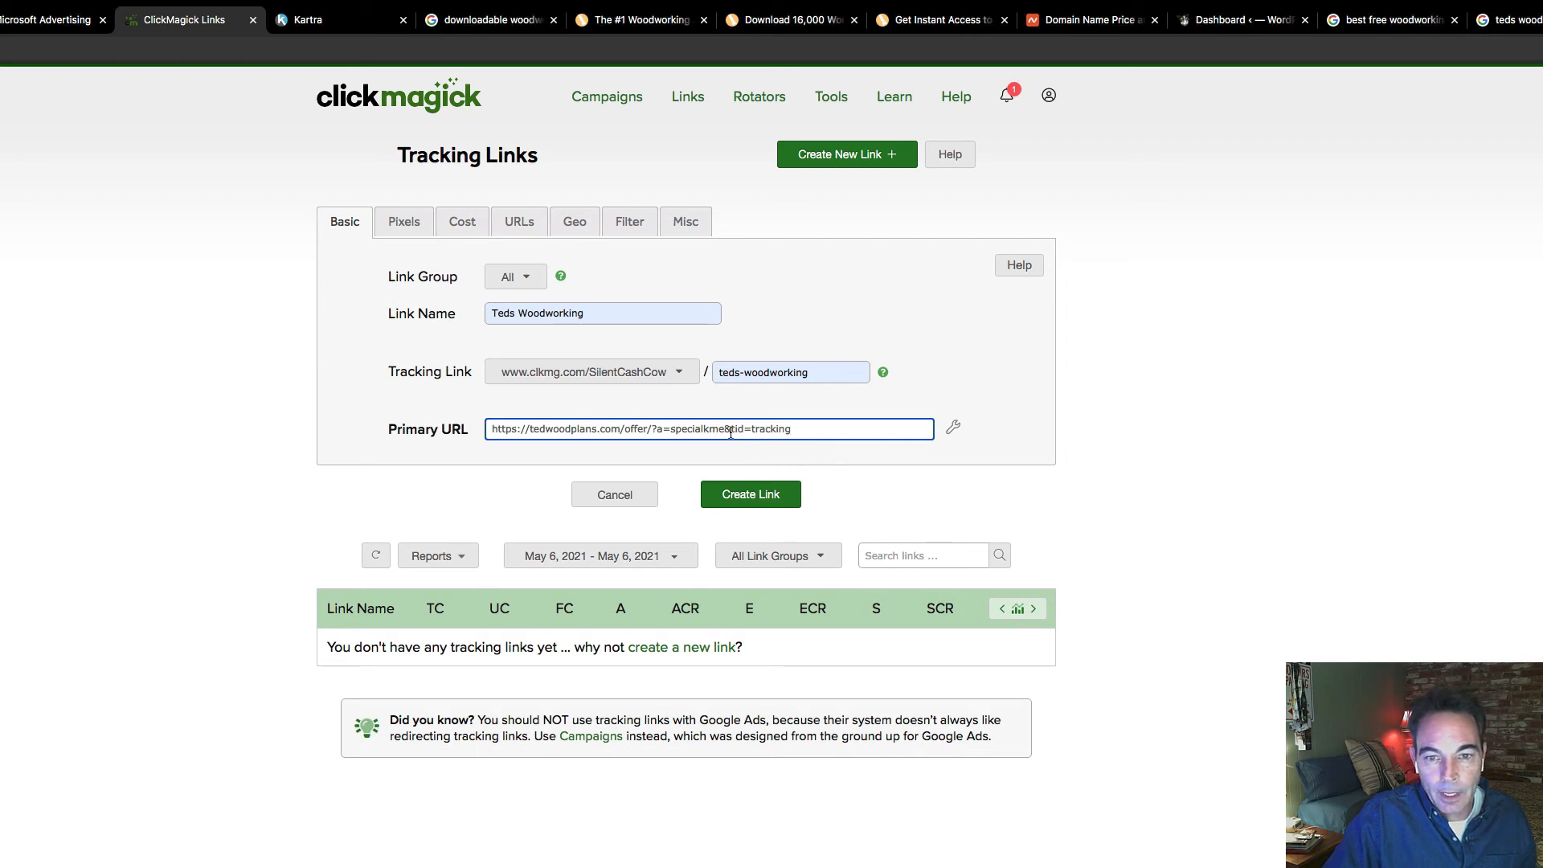
left_click_drag(731, 429, 812, 432)
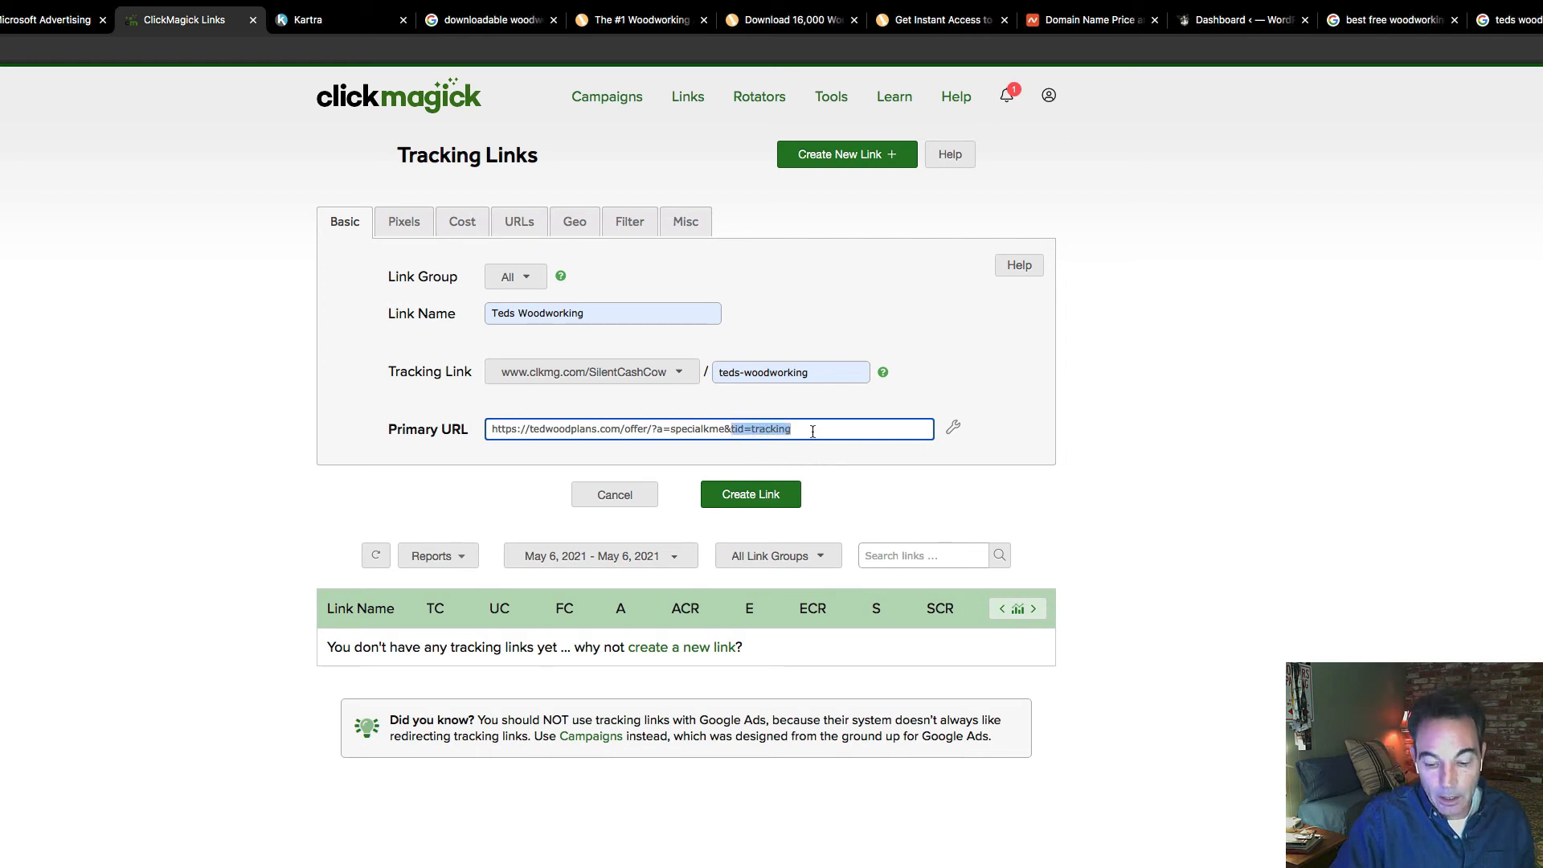
key("BackSpace")
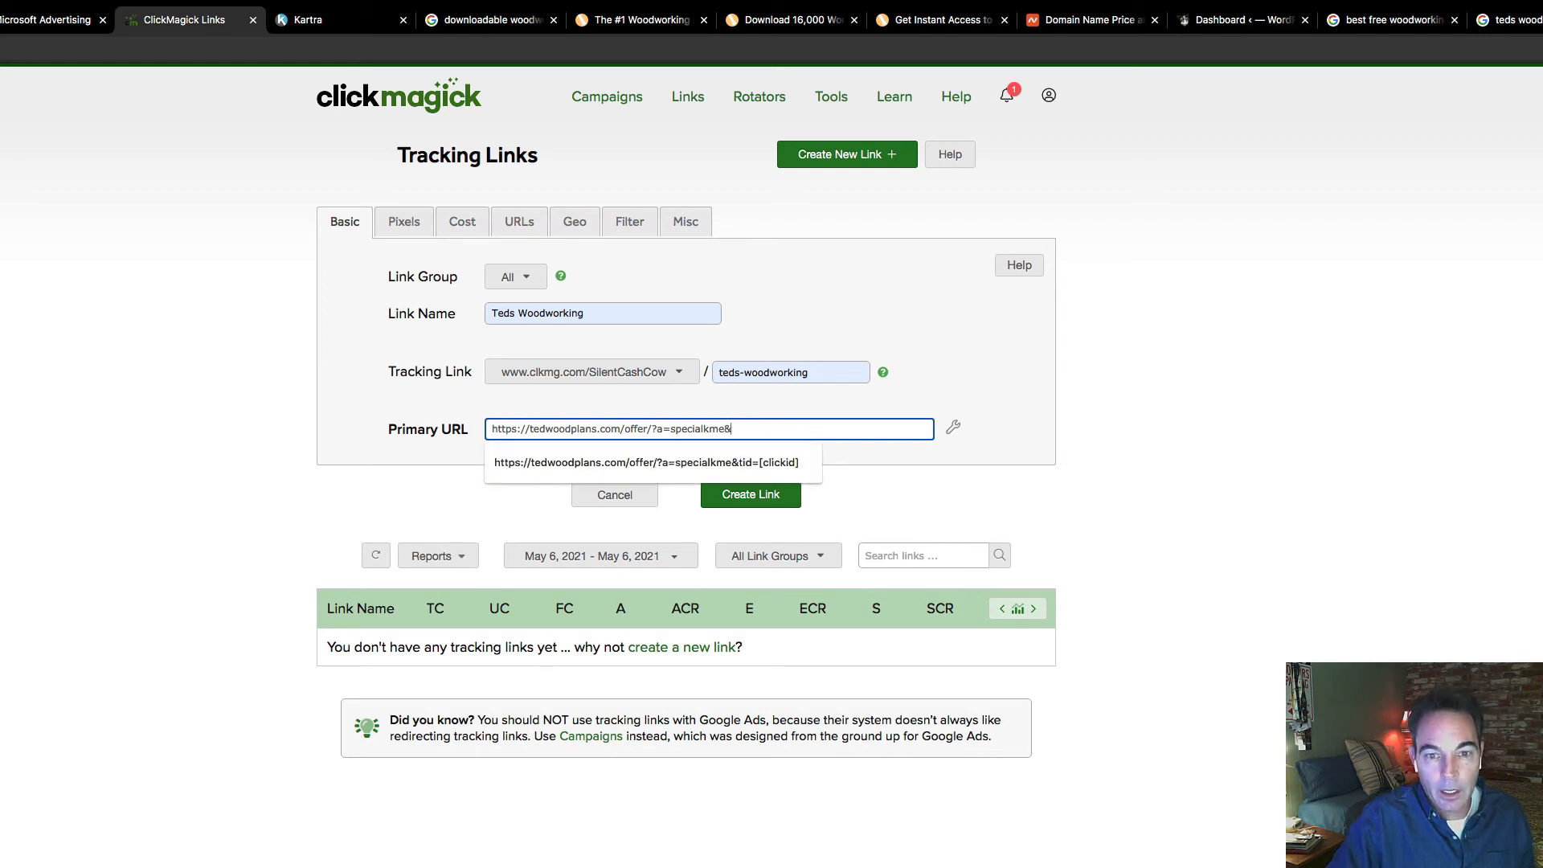
left_click(855, 458)
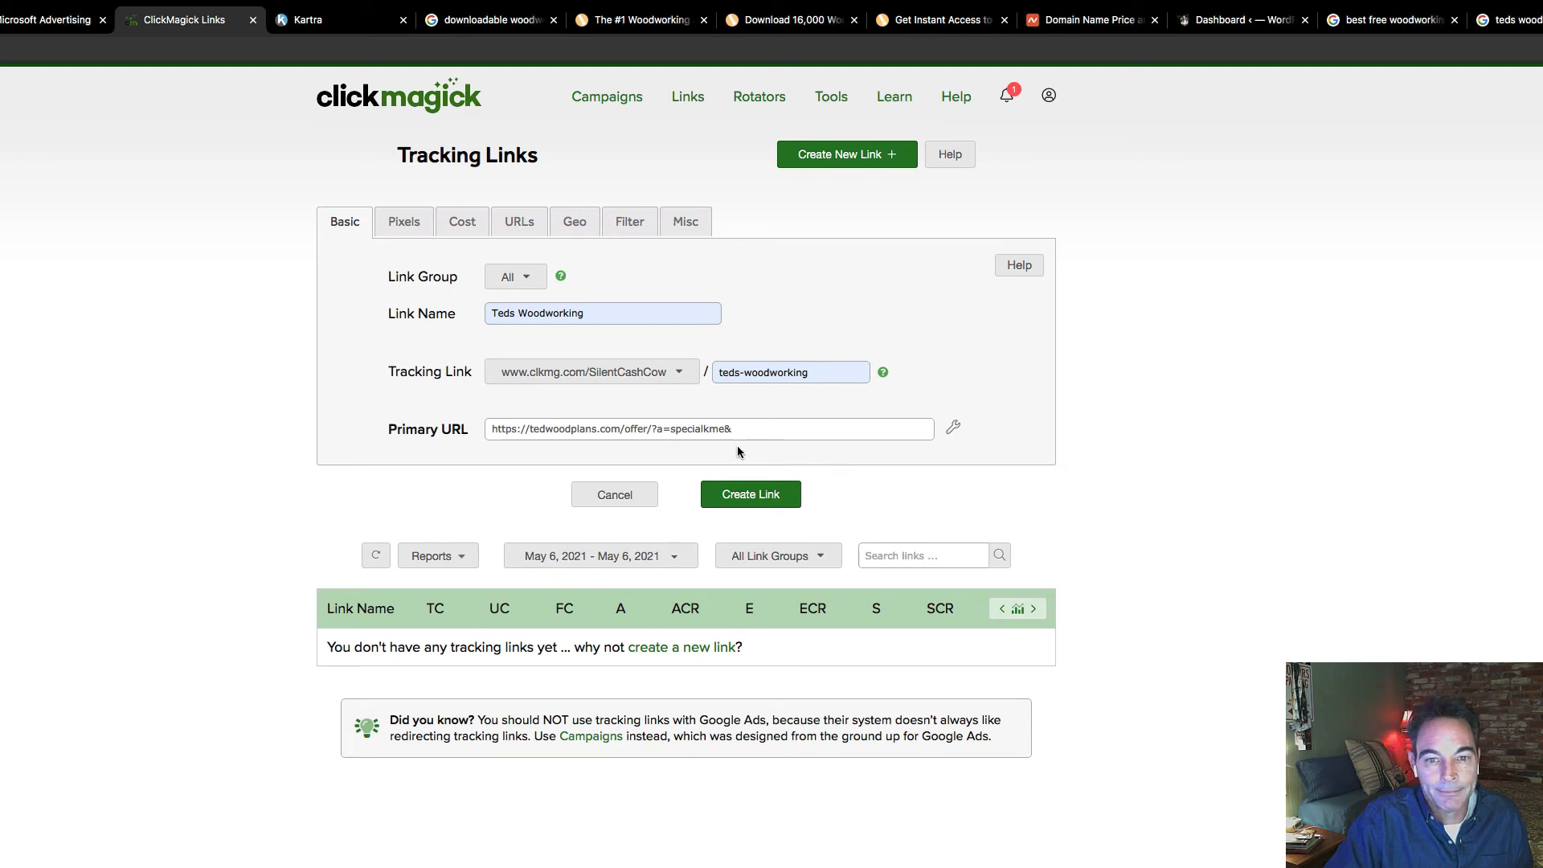
left_click_drag(737, 431, 380, 434)
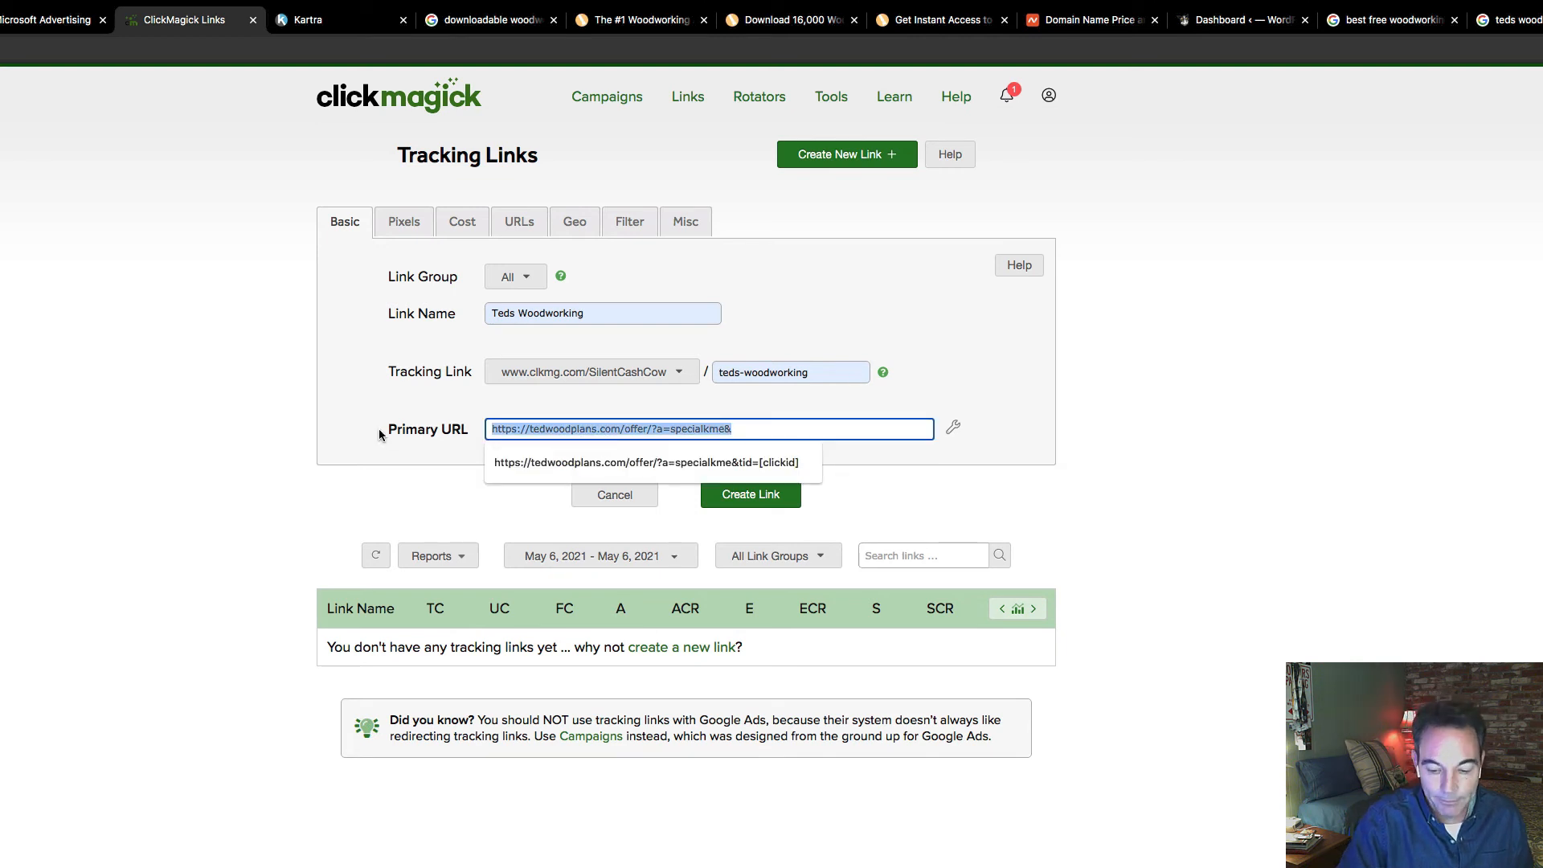
key("BackSpace")
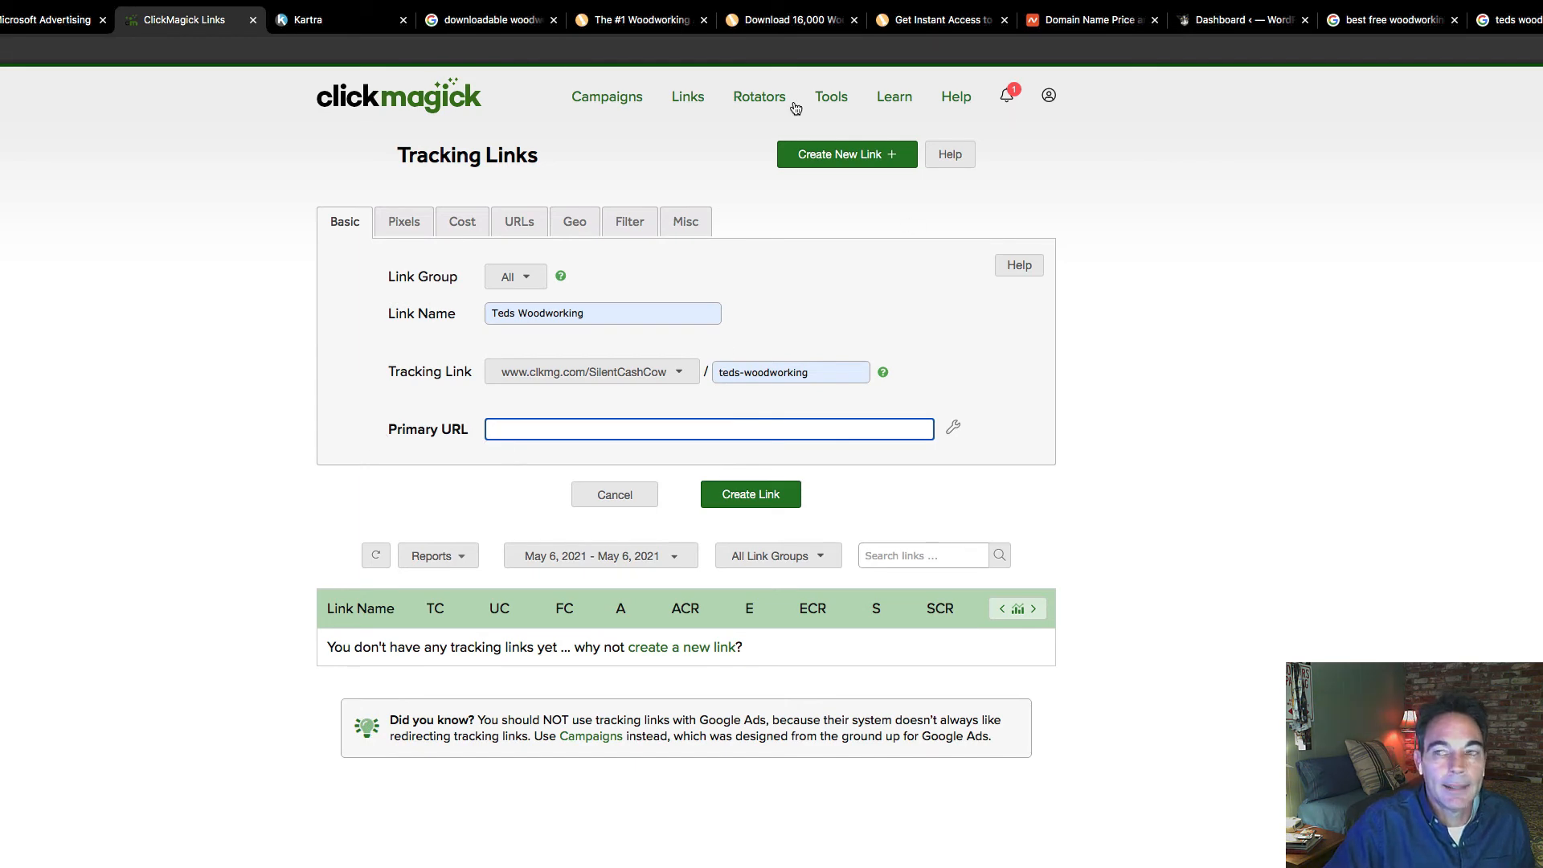
Open the ClickBank website in place of the teds woodworking search results and sign in with the saved credentials.
left_click(1519, 20)
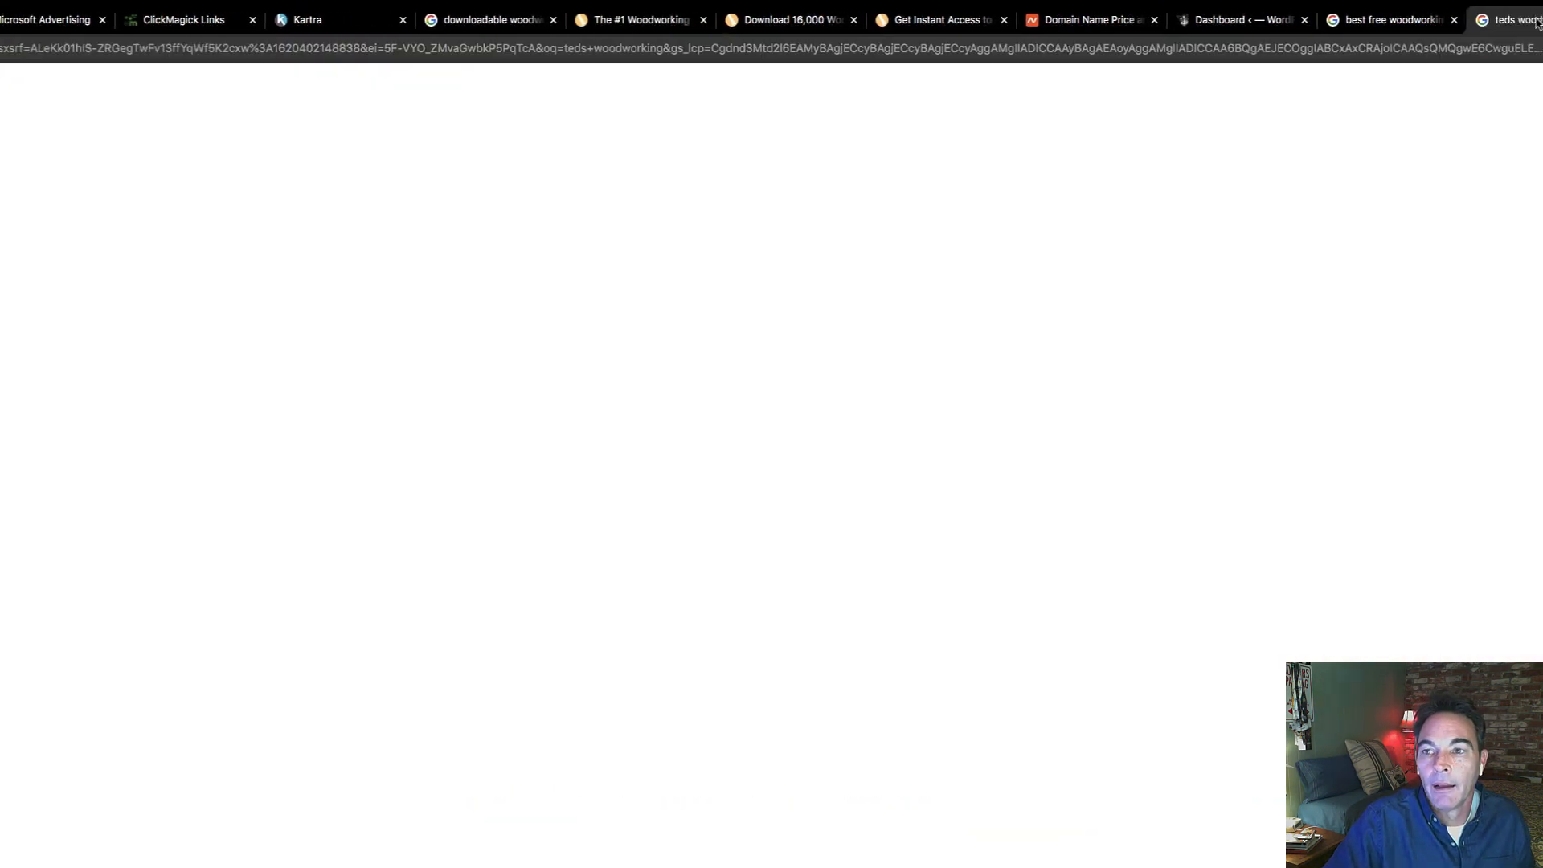
left_click(625, 48)
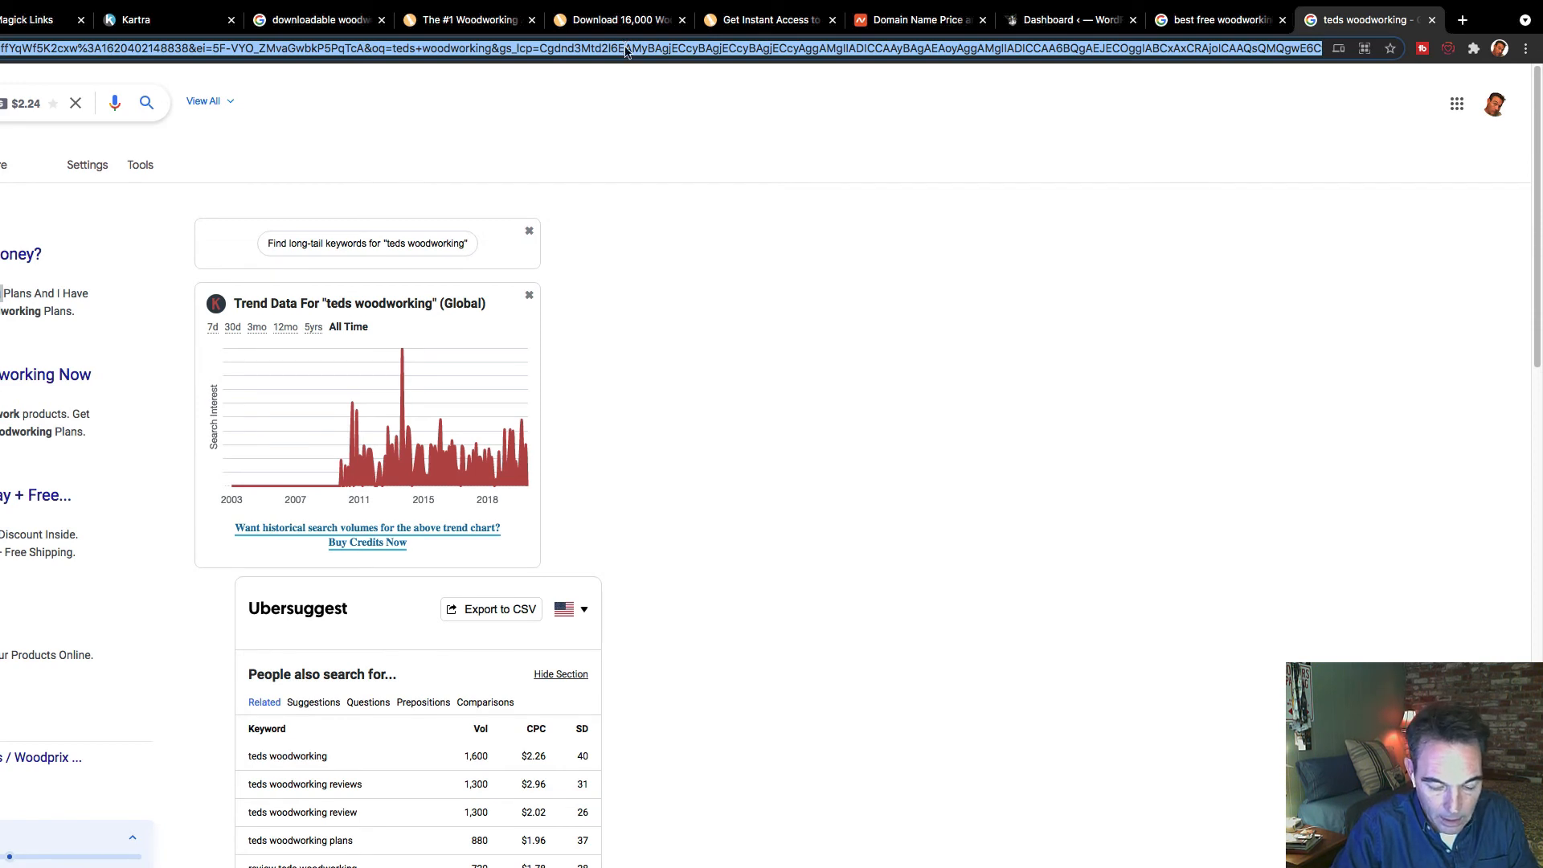
key("super+v")
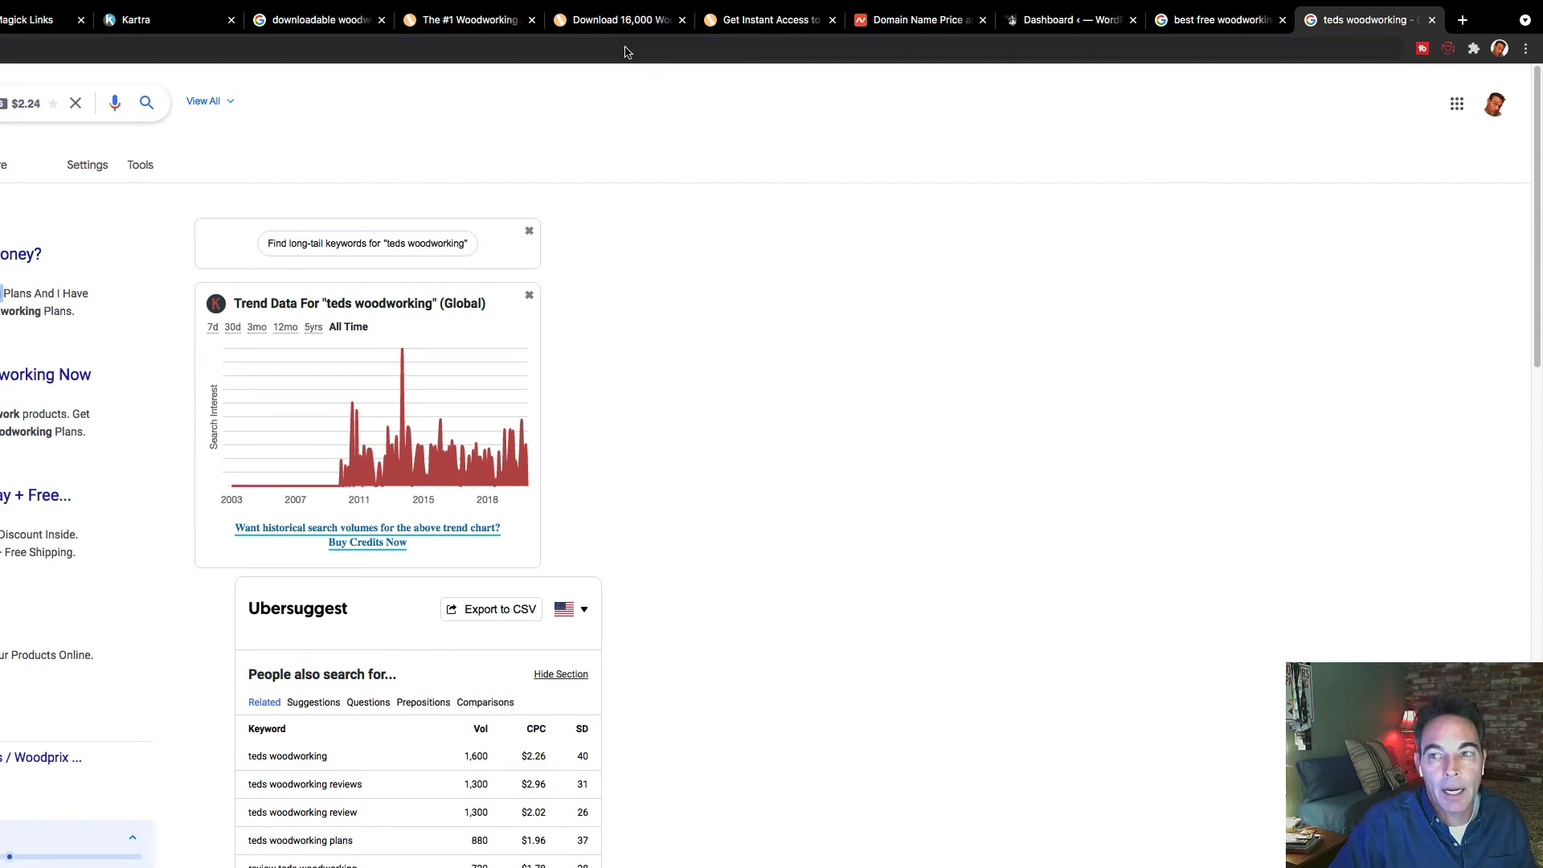
key("Return")
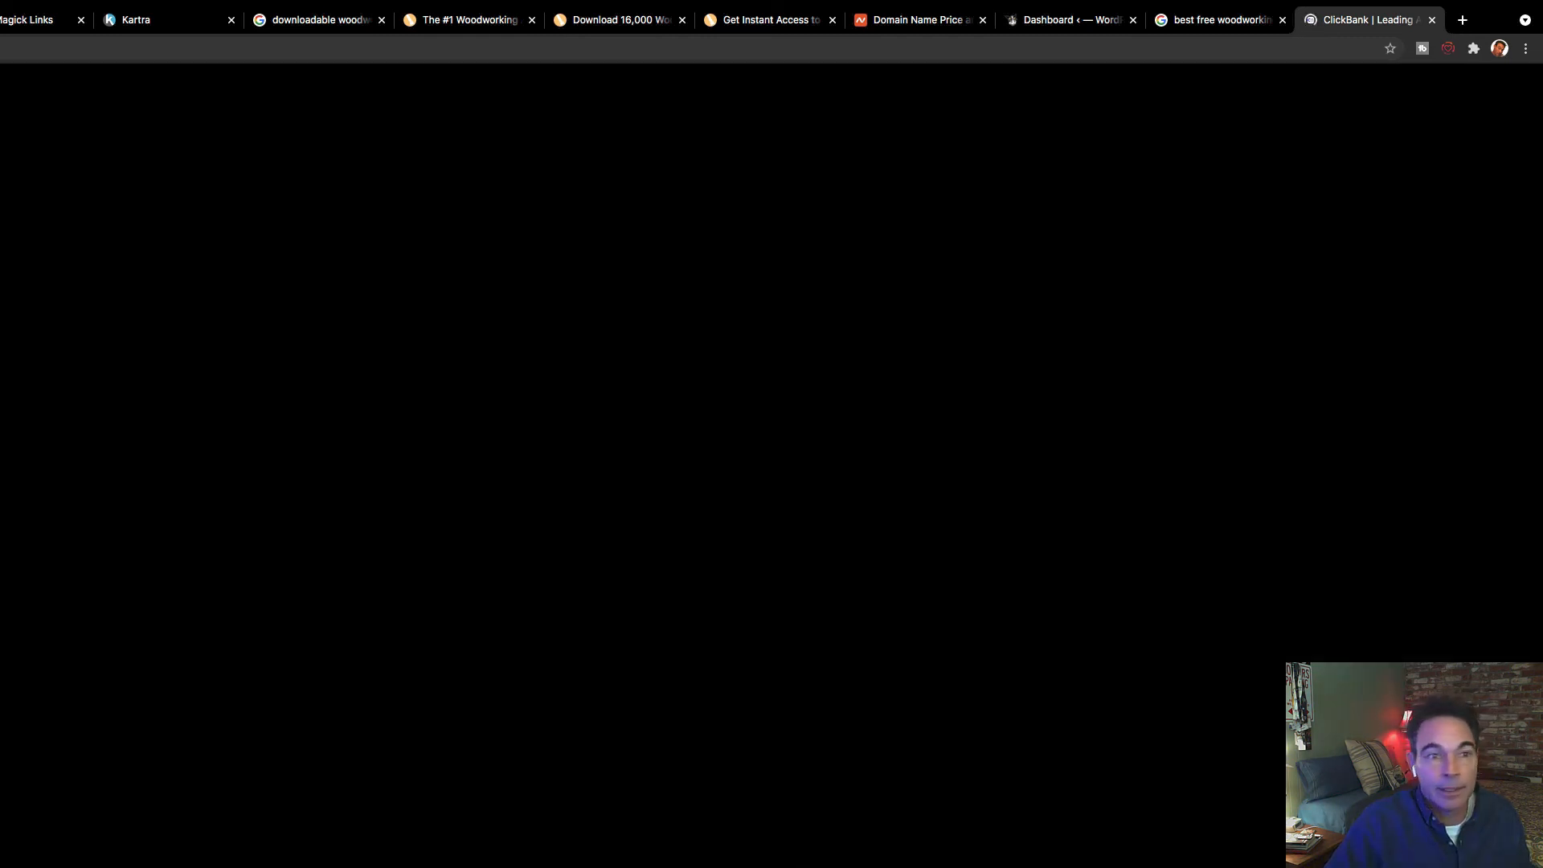
mouse_move(453, 6)
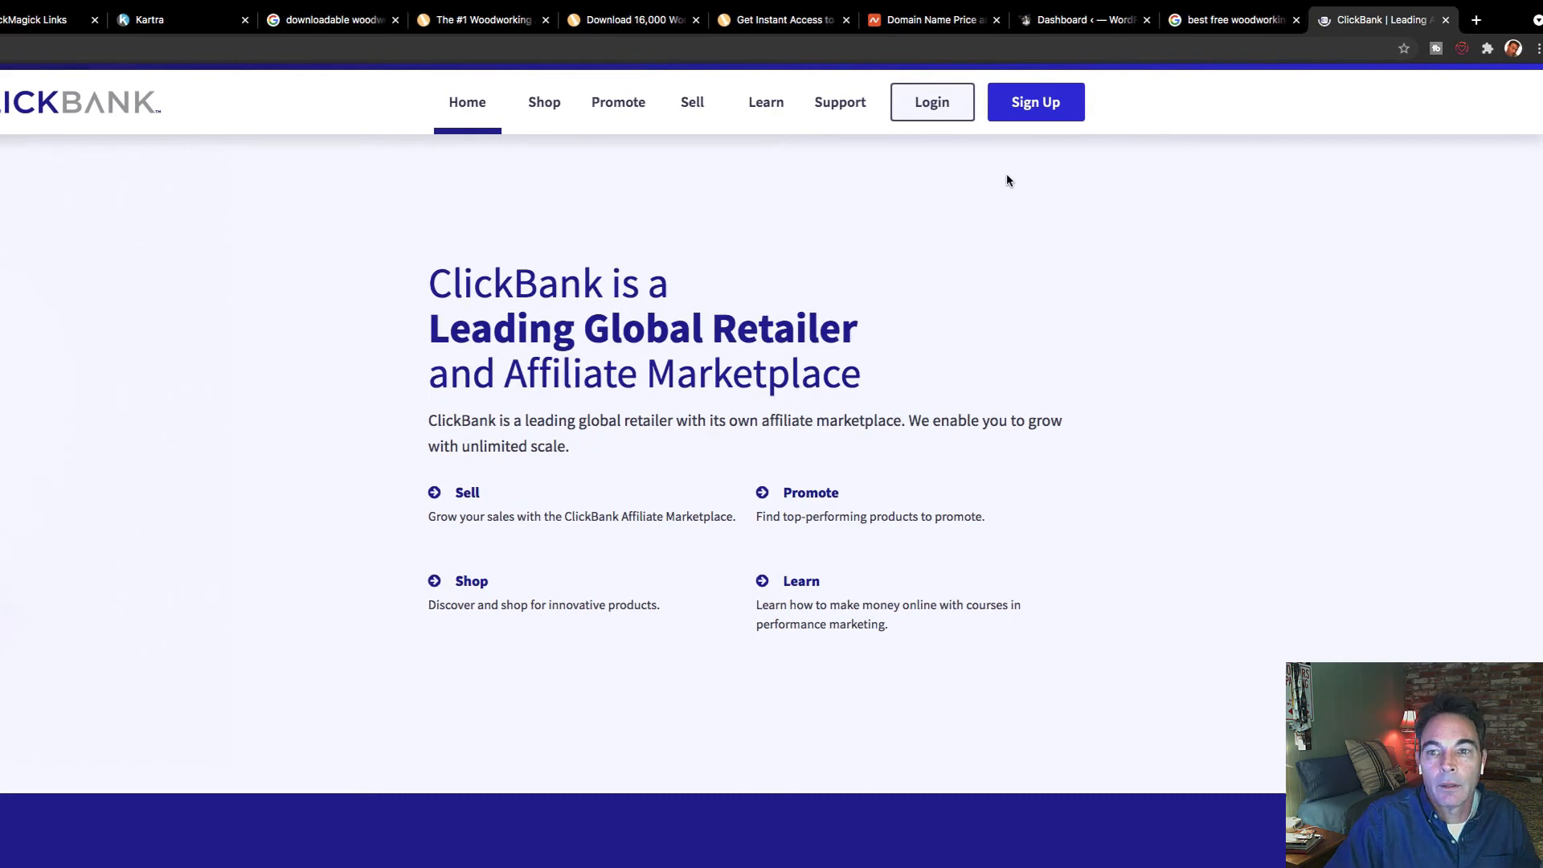
left_click(948, 105)
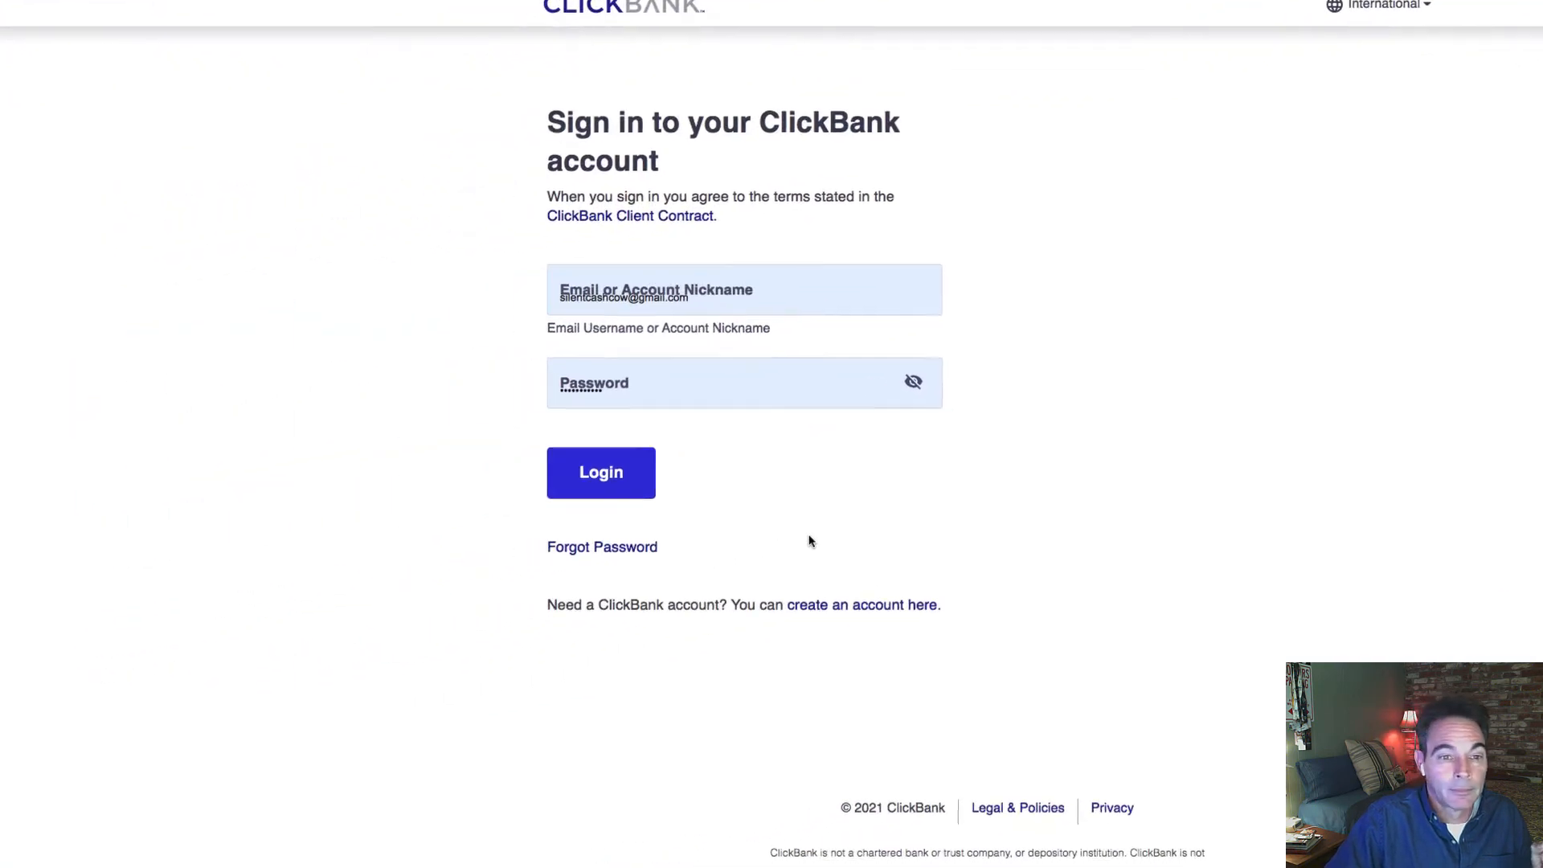
left_click(668, 478)
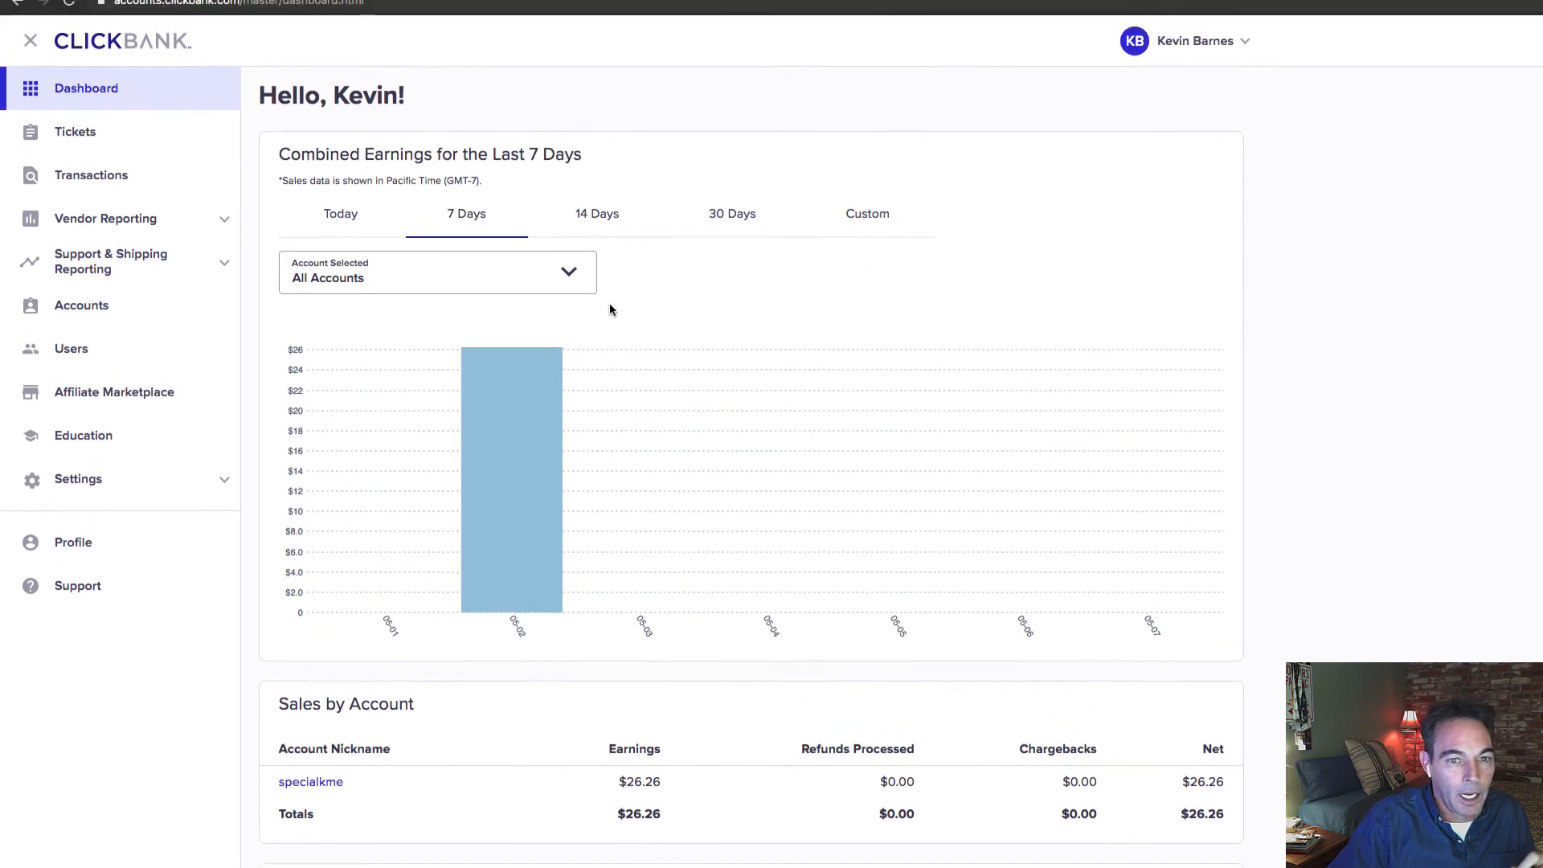
Show the last 14 days of ClickBank earnings, and open the account listed under Sales by Account in place of the dashboard.
left_click(598, 264)
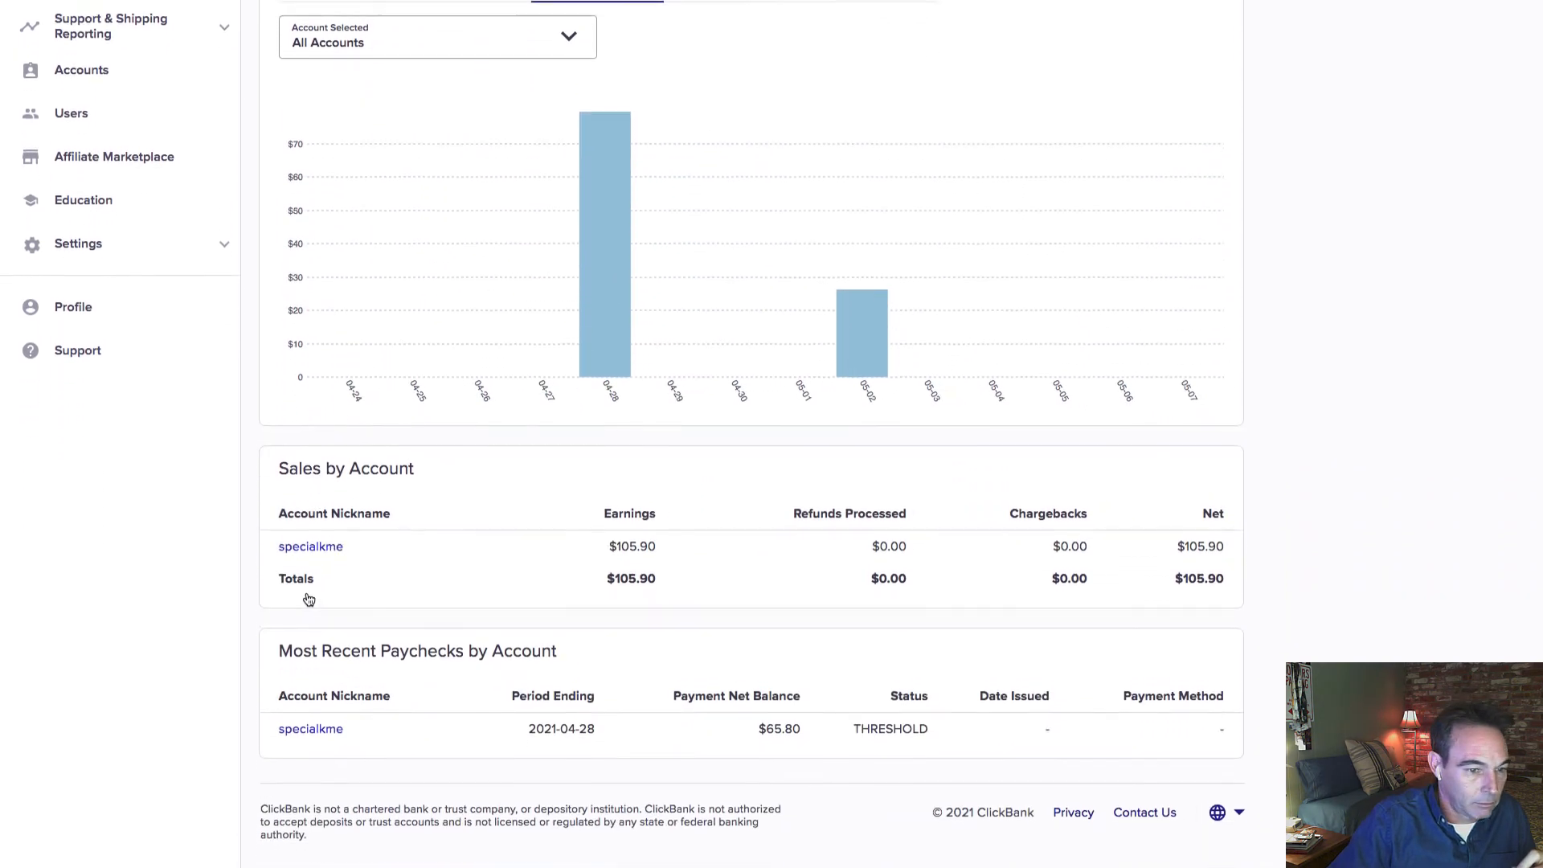
left_click(311, 541)
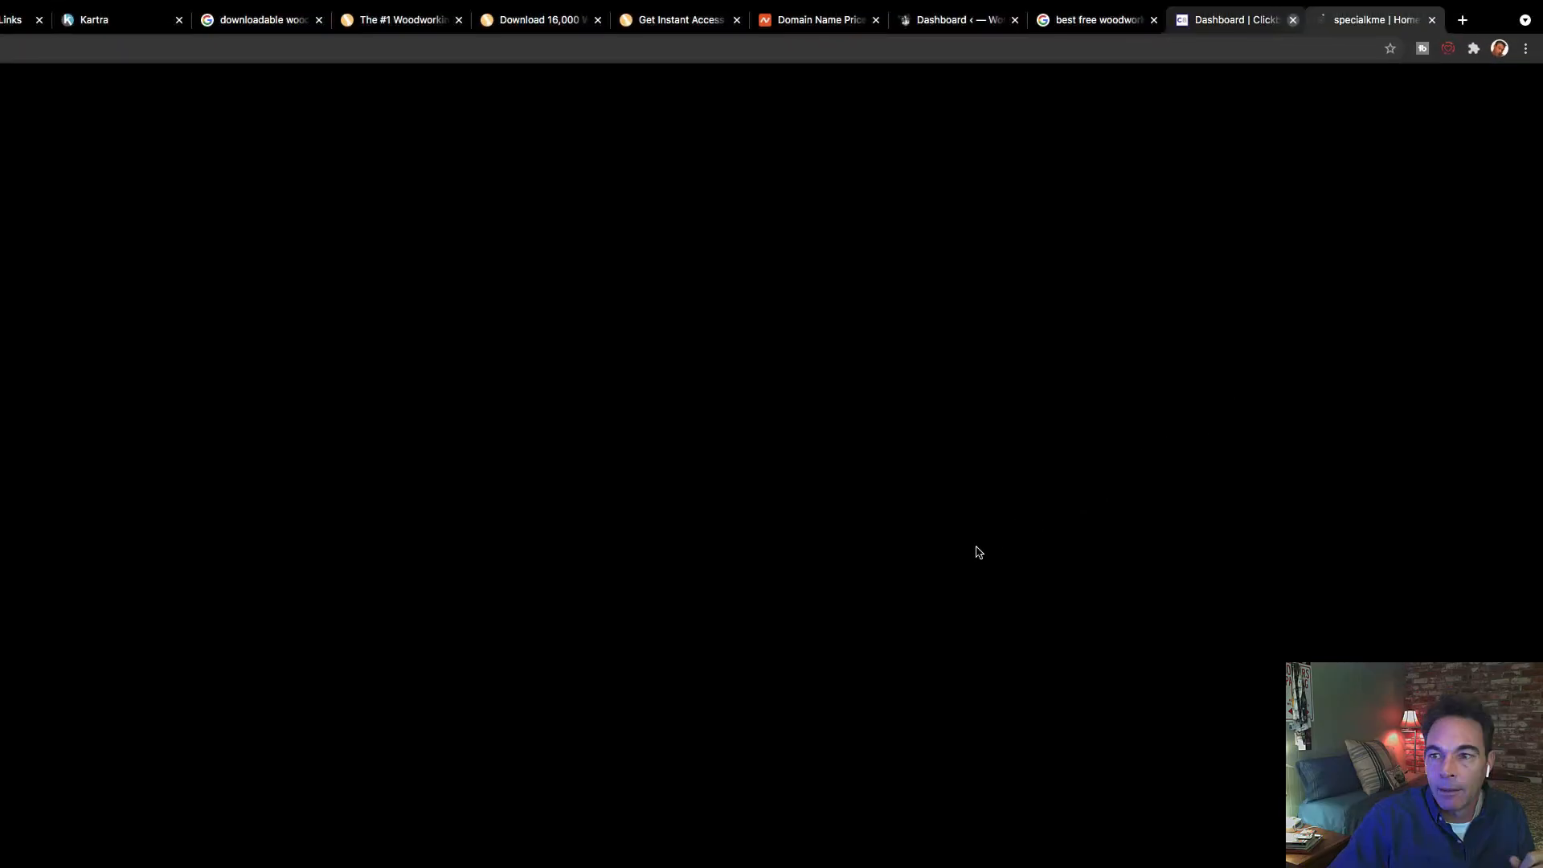
key("super+w")
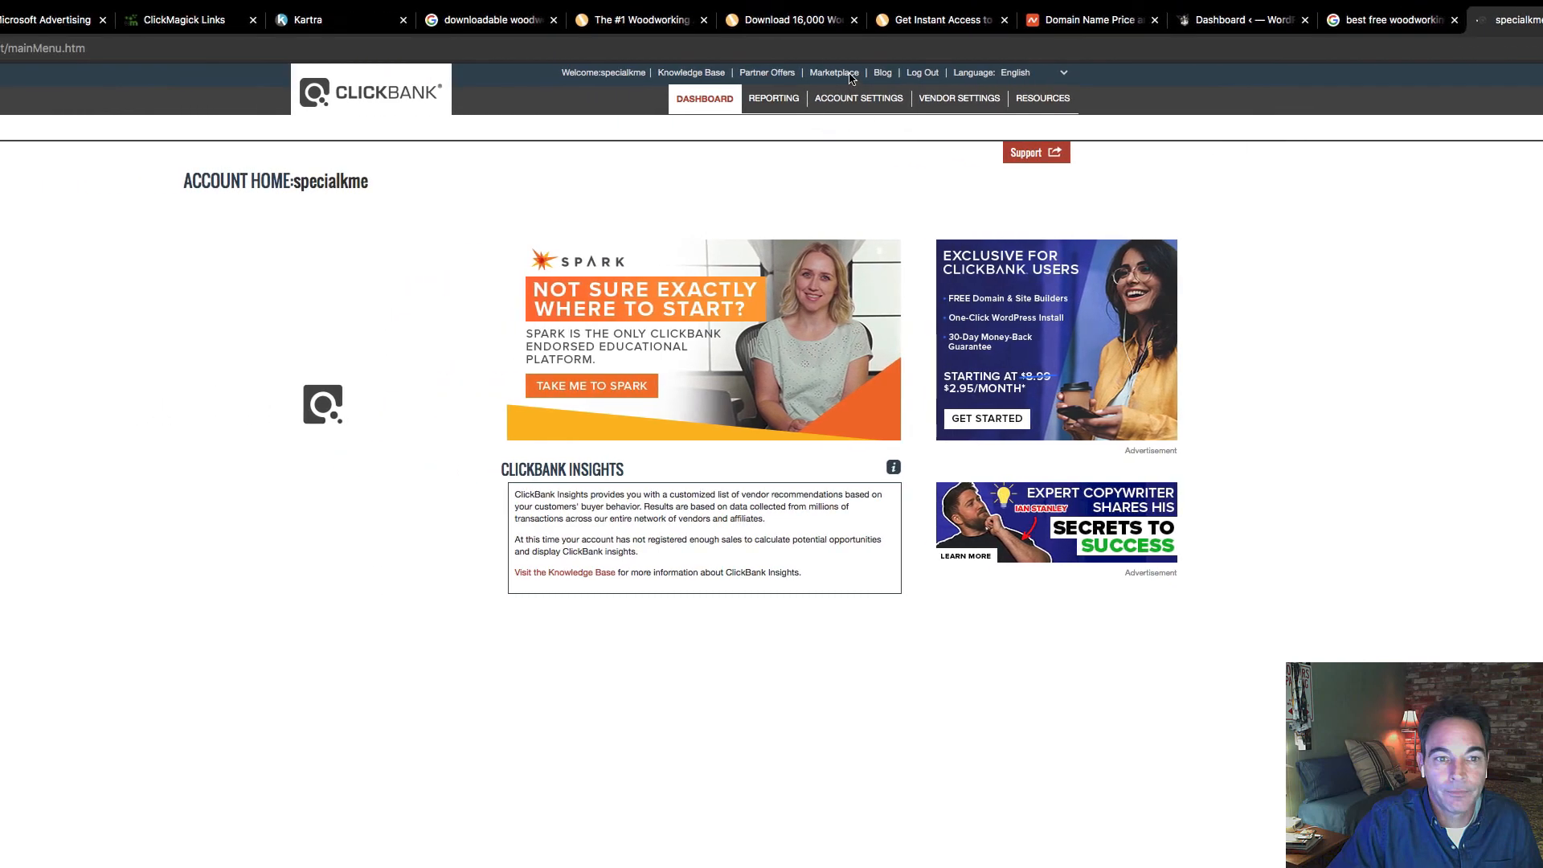
Search the ClickBank marketplace for "teds".
left_click(834, 74)
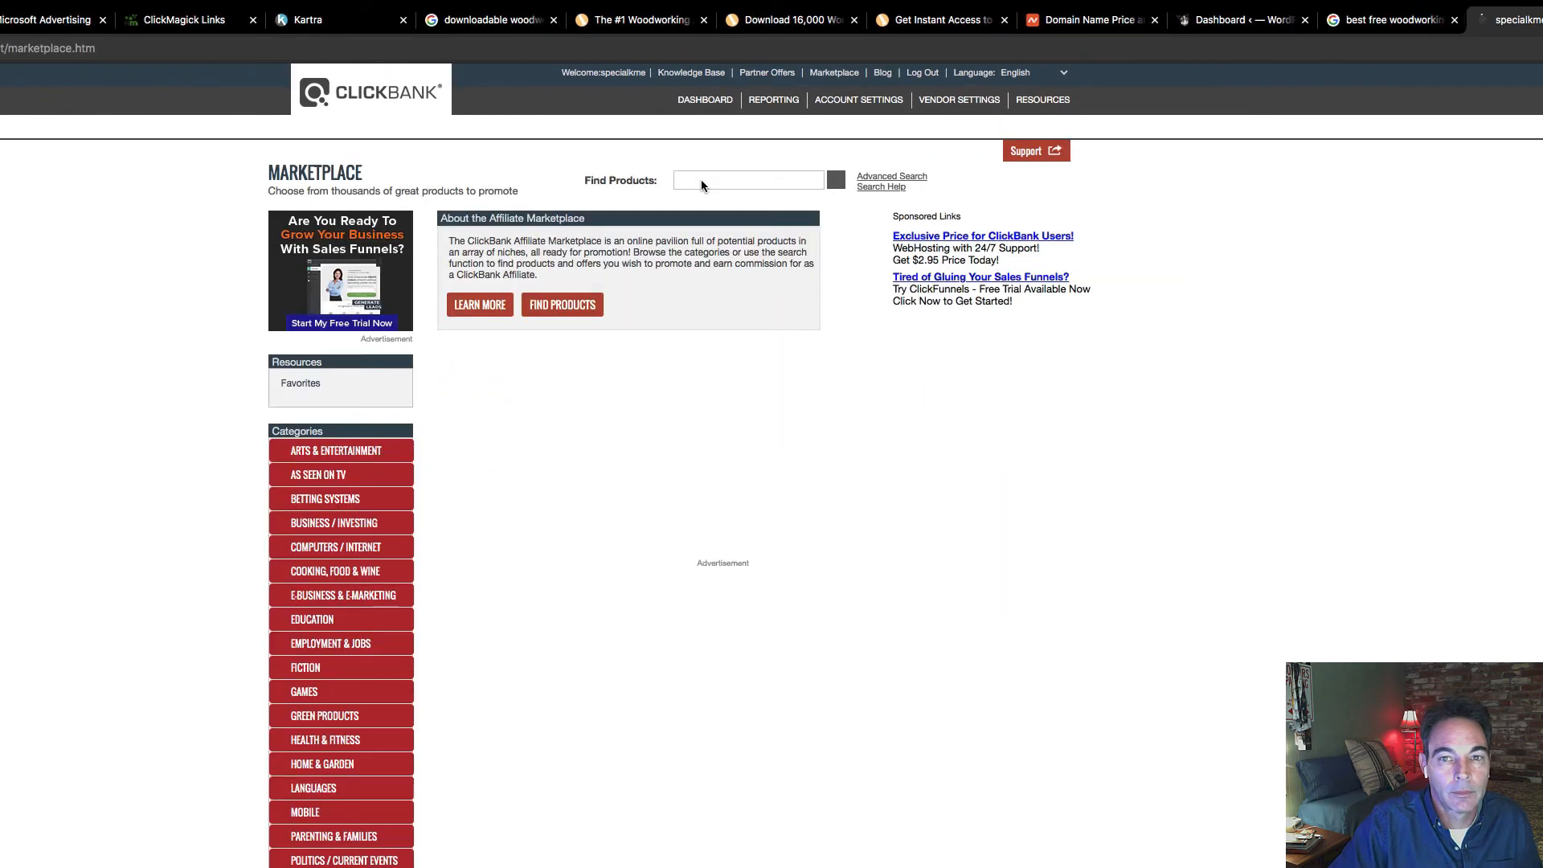
left_click(701, 180)
type("teds")
key("Return")
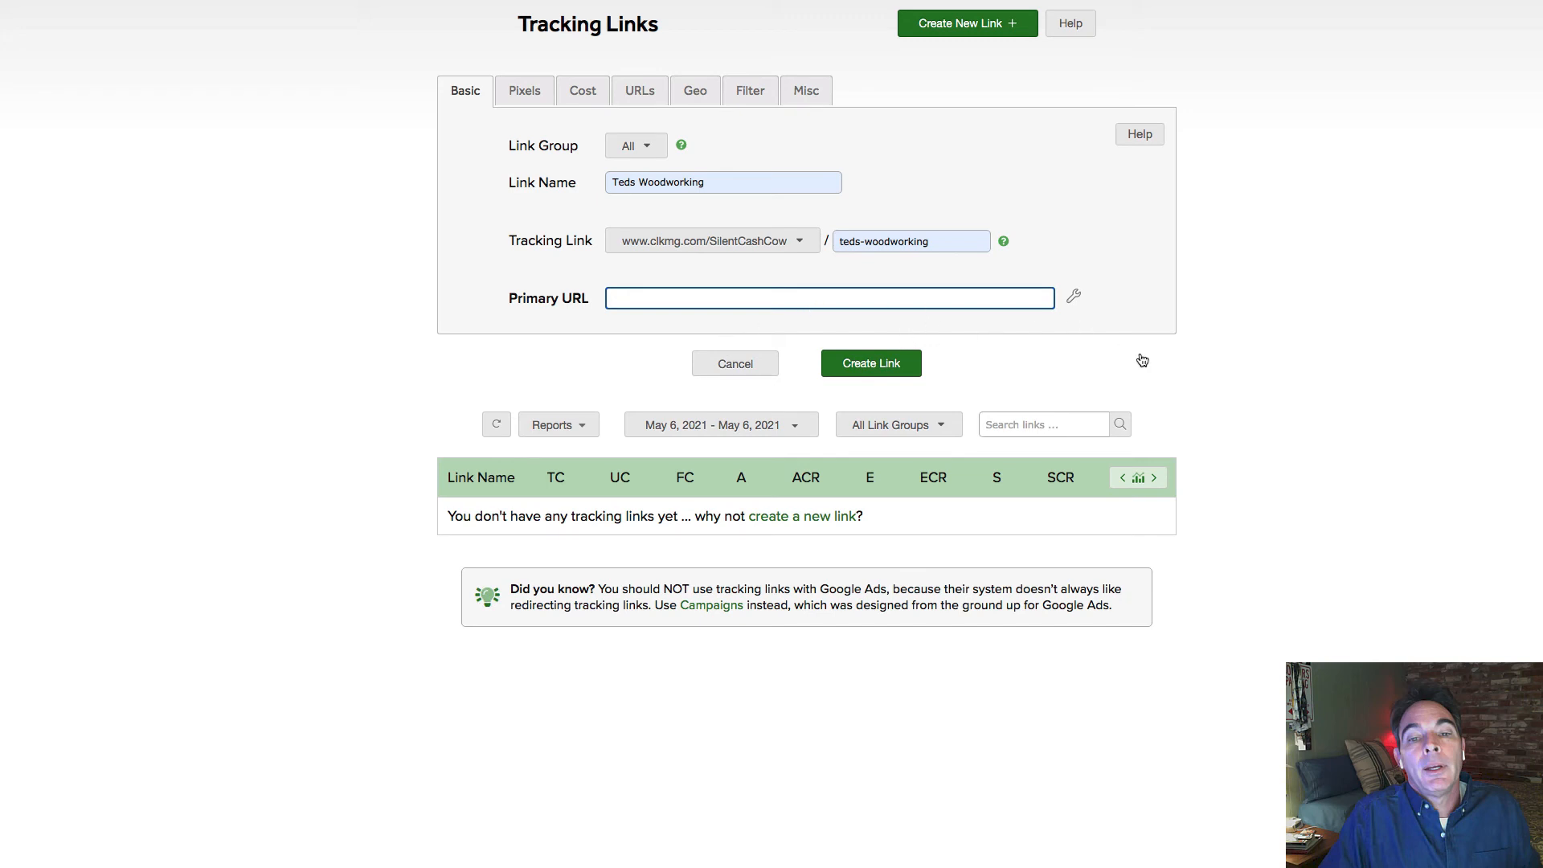
type("https://70bbdou1g5c5w7hfr02gy5sfab.hop.clickbank.net/")
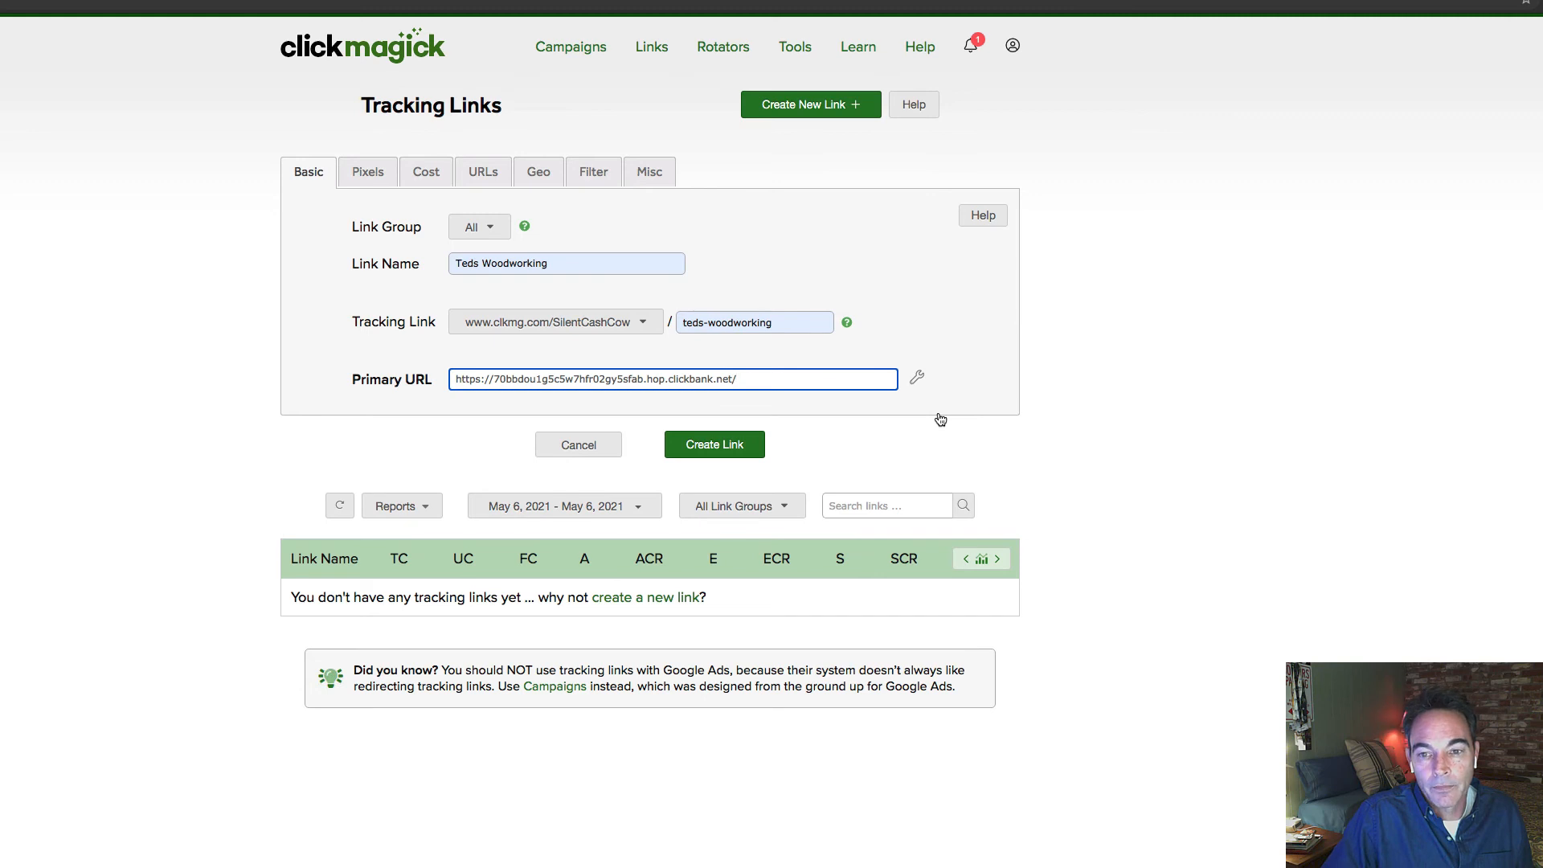
left_click(940, 419)
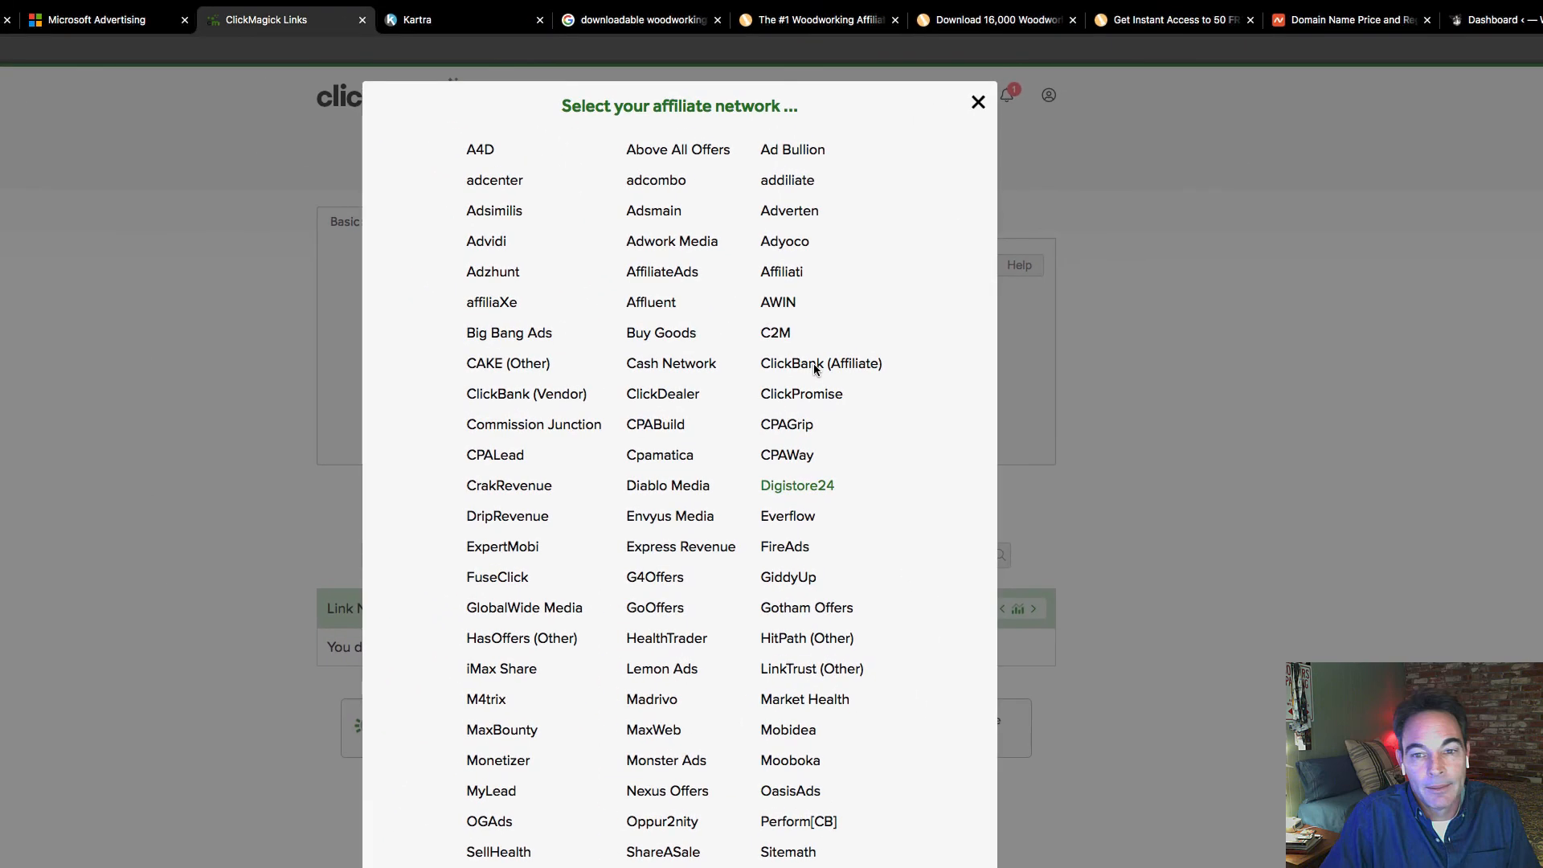
left_click(813, 363)
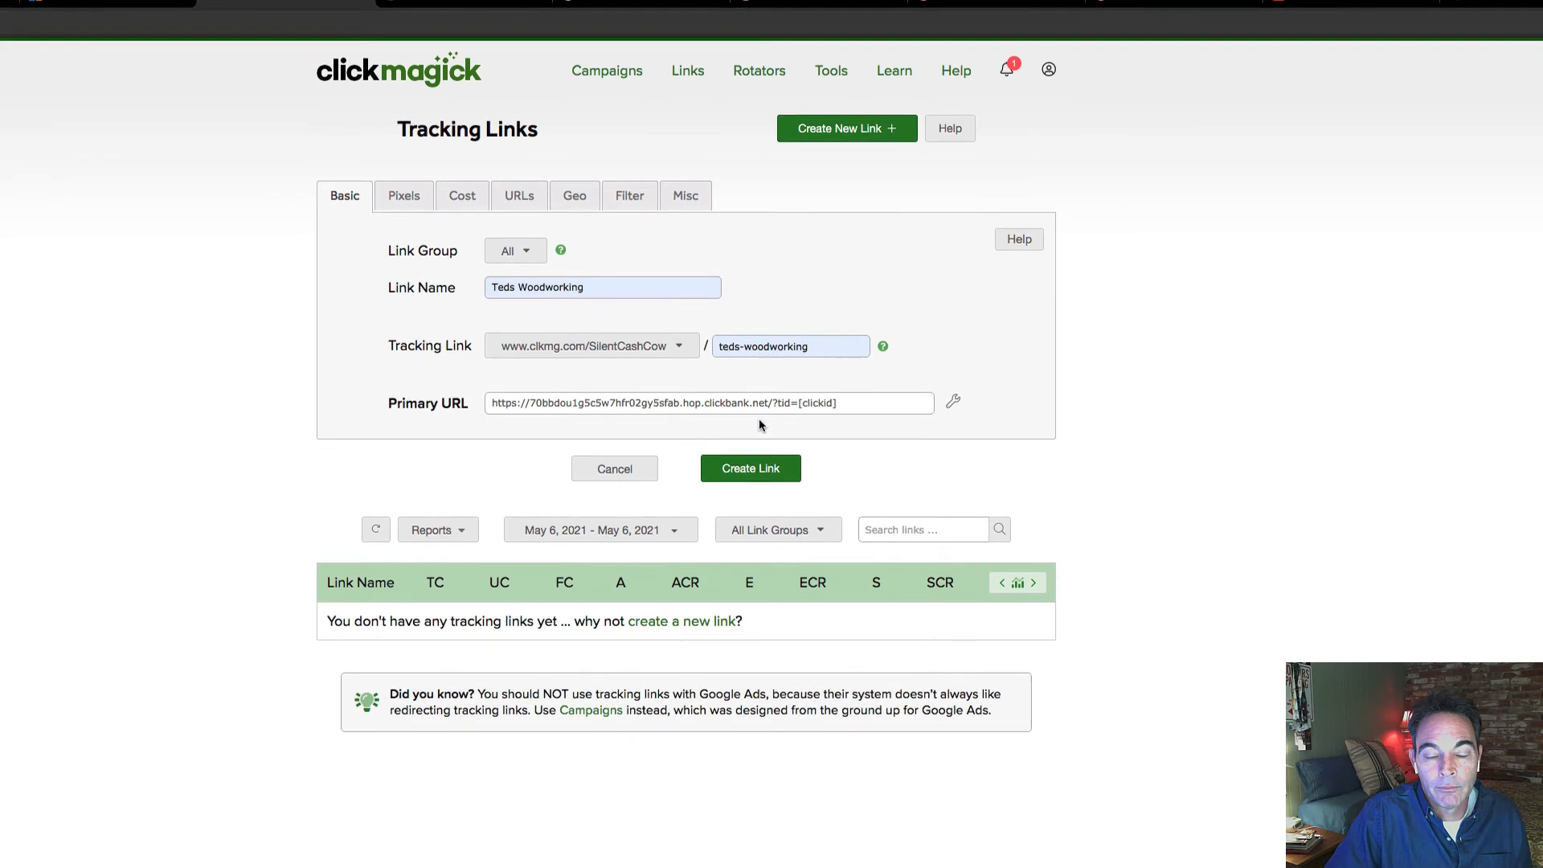
left_click(791, 476)
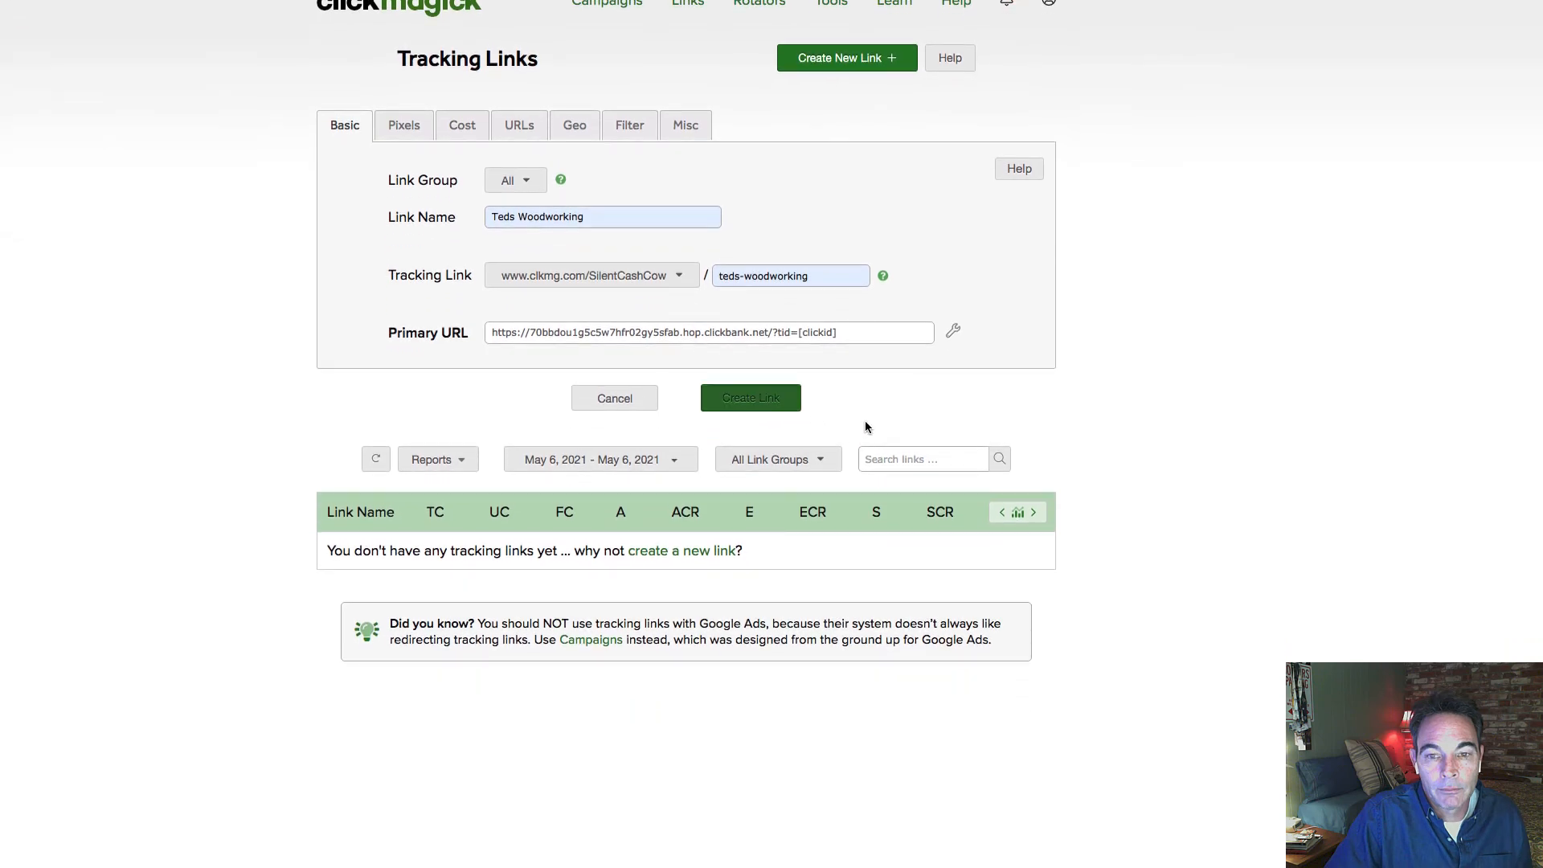
key("ctrl+super+space")
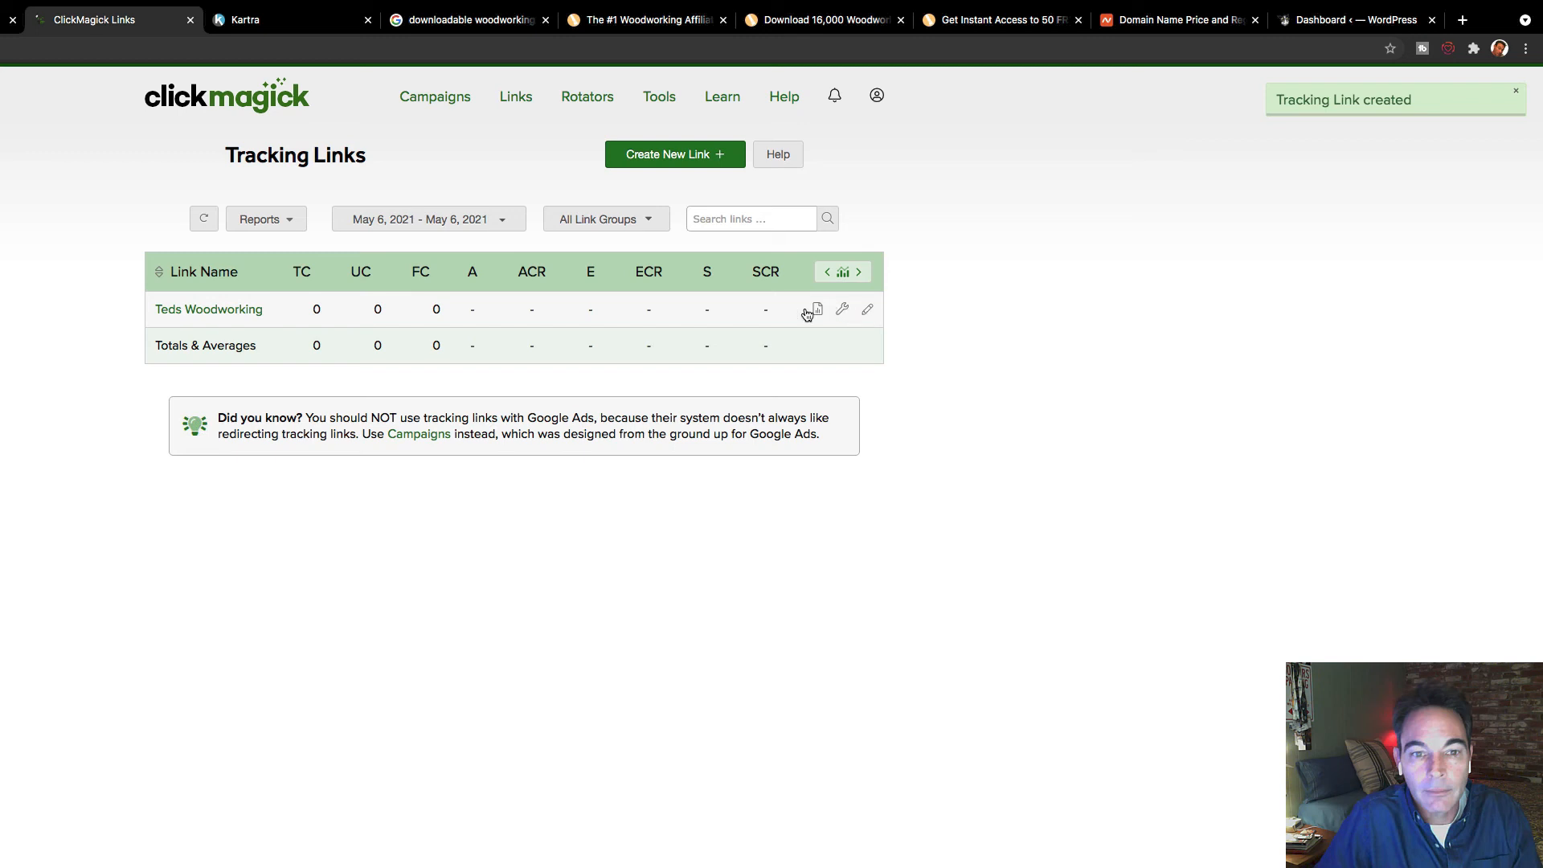
Open the Teds Woodworking link for editing in ClickMagick, copy its tracking link, and close the link settings.
left_click(841, 310)
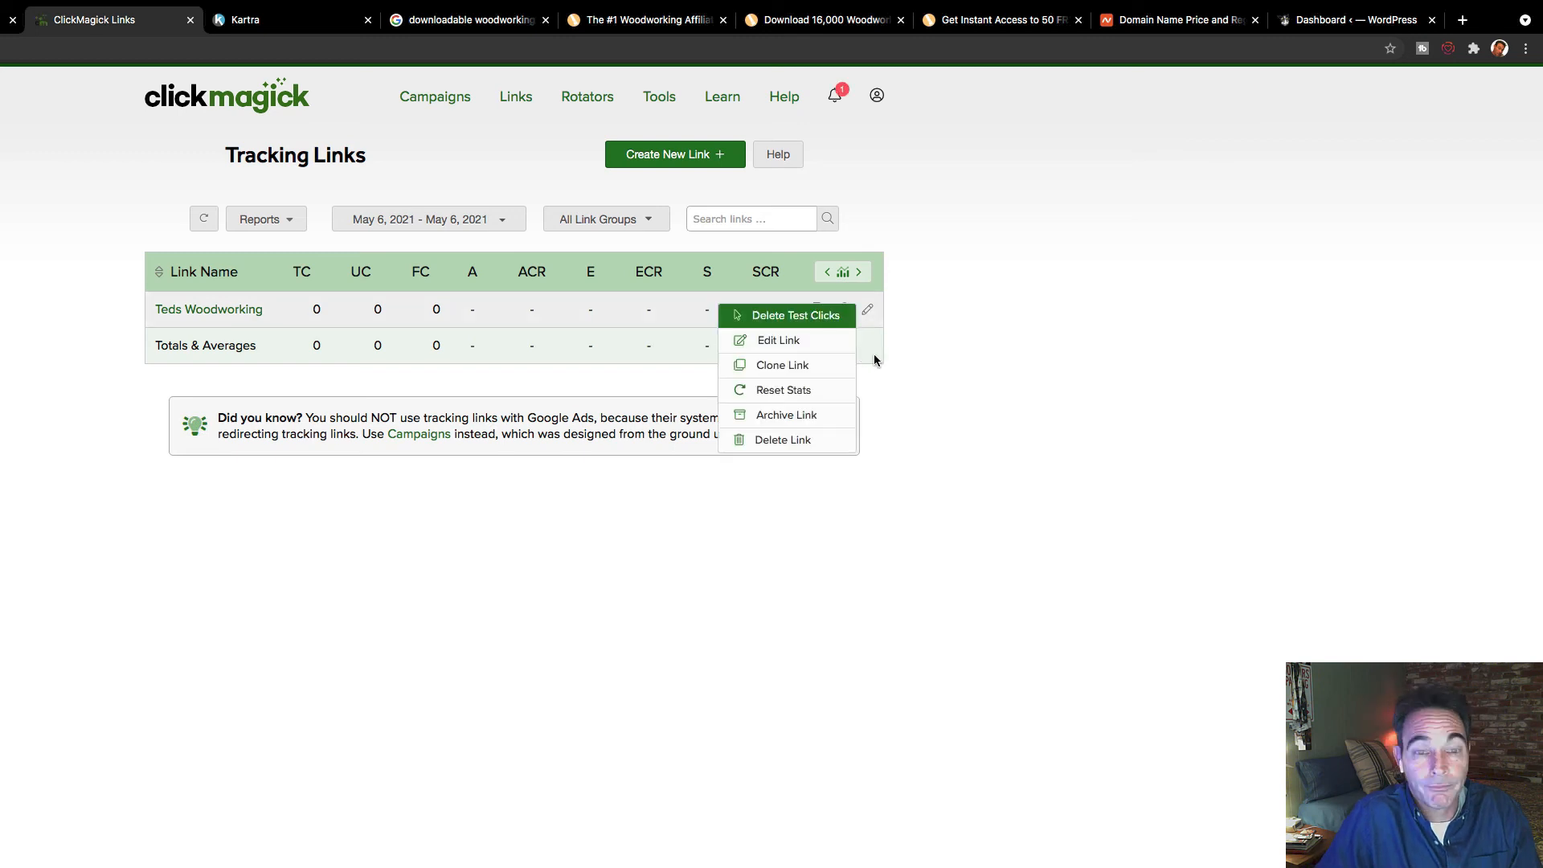
left_click(893, 358)
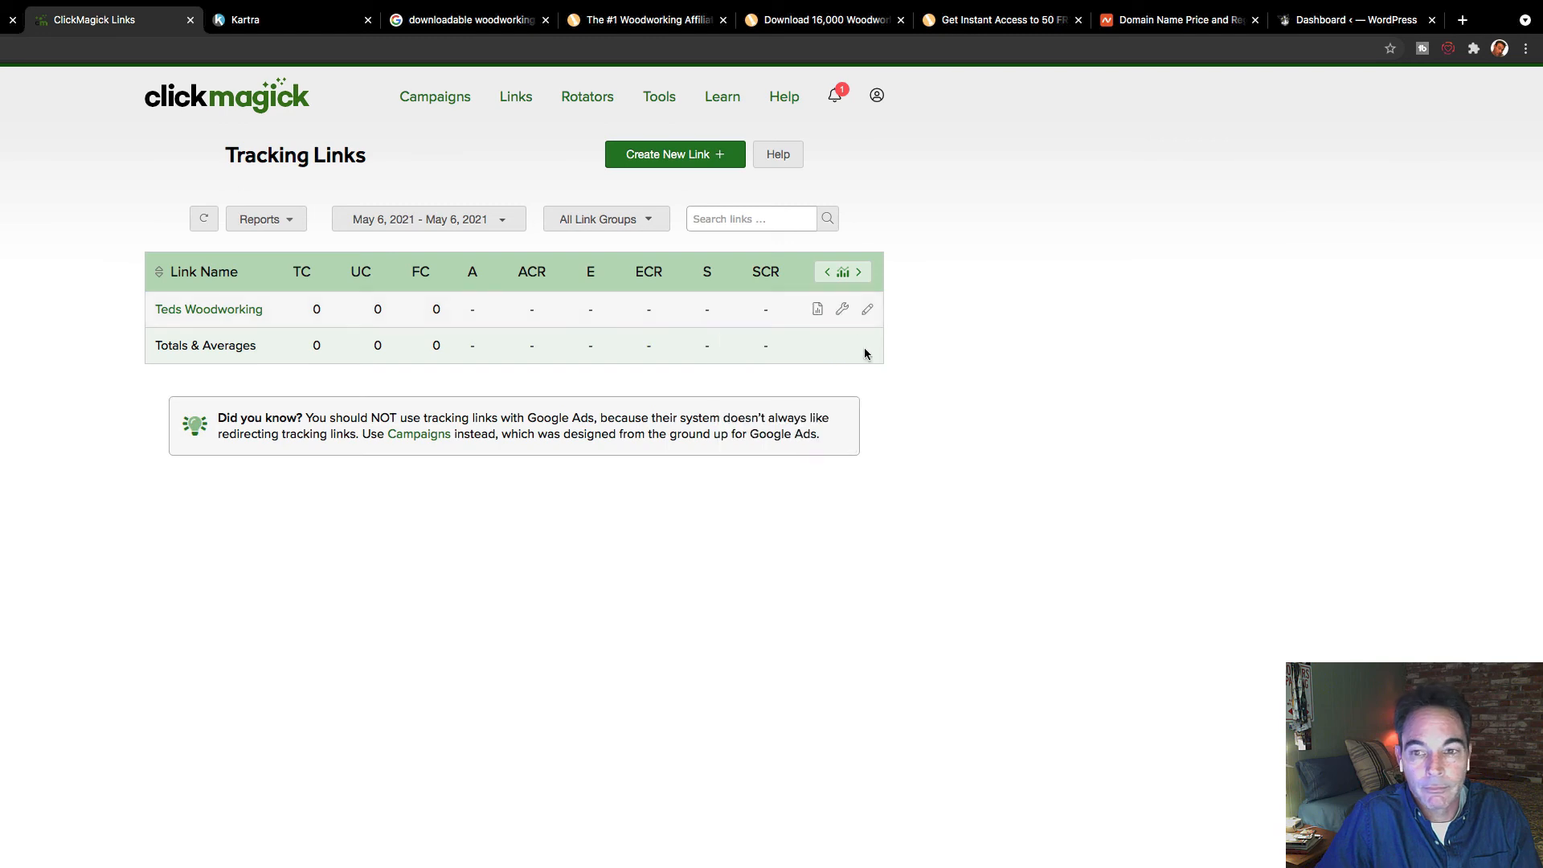
left_click(842, 311)
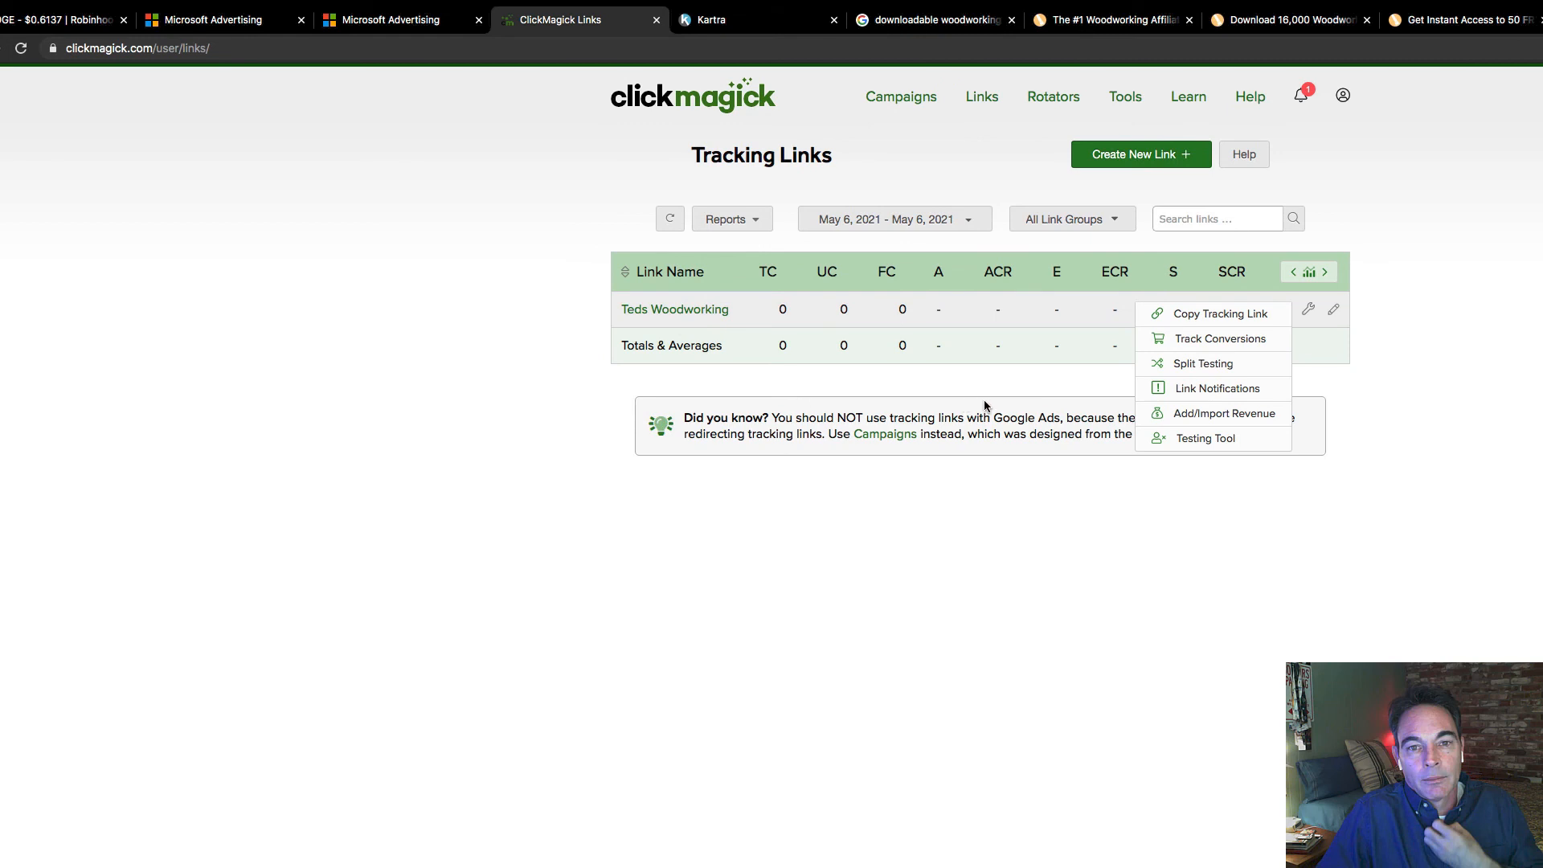
left_click(1243, 363)
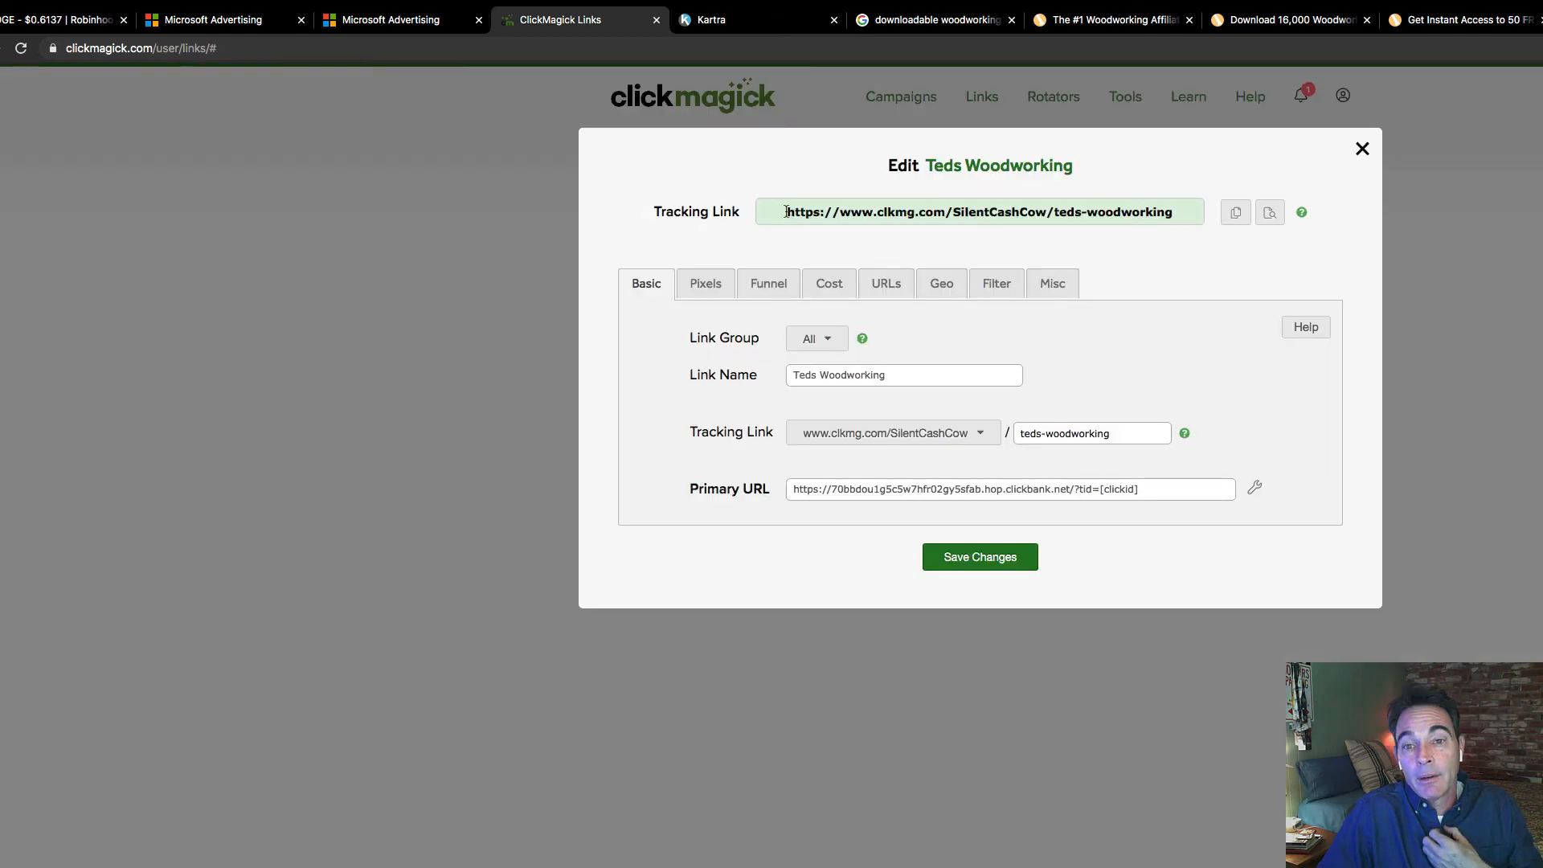
left_click(1077, 211)
key("ctrl+c")
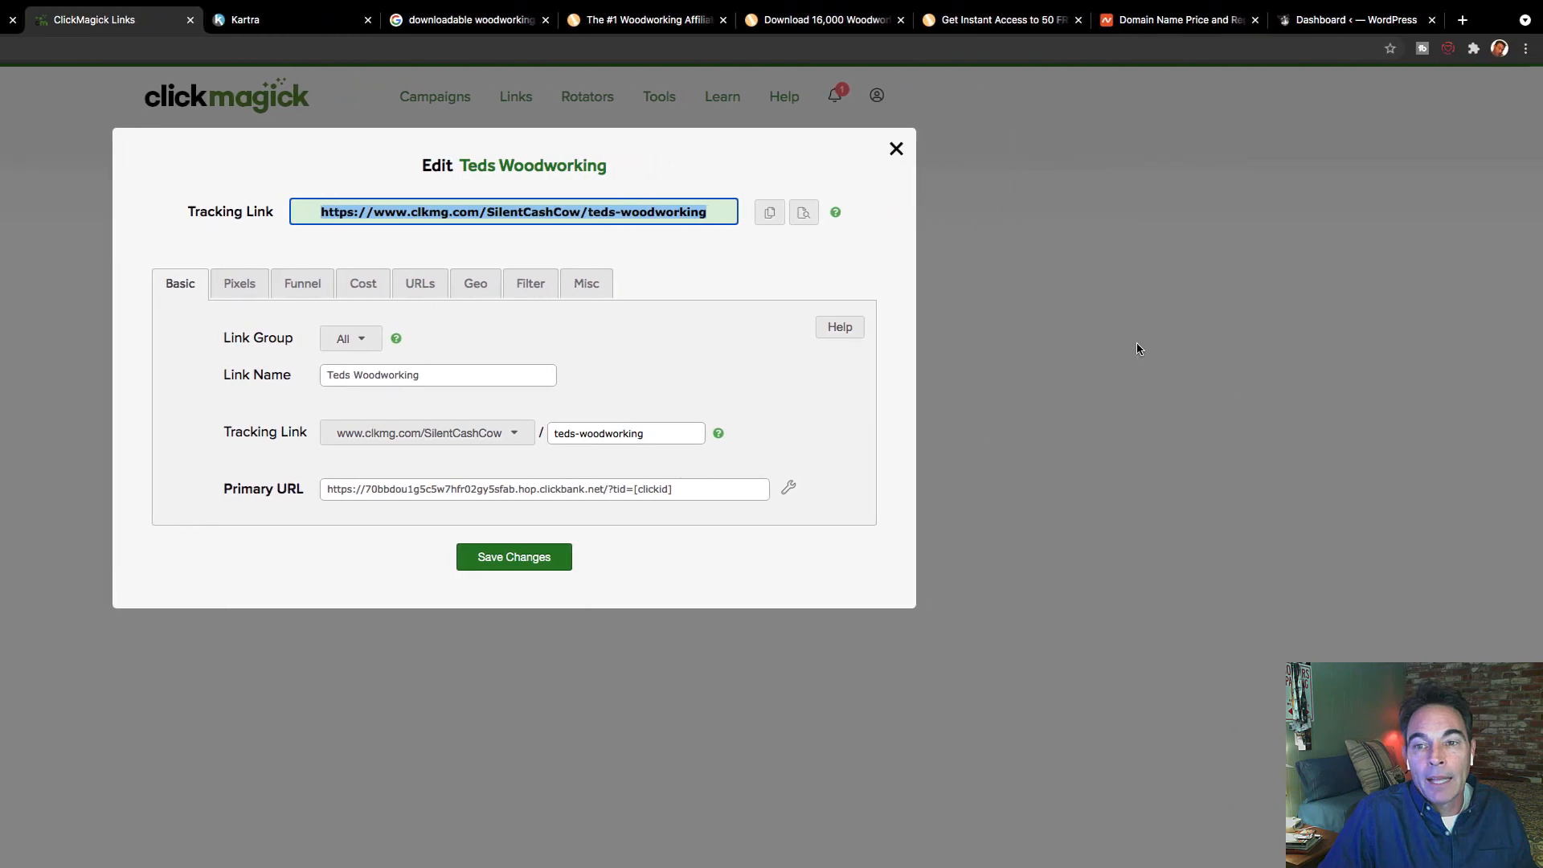
left_click(1136, 349)
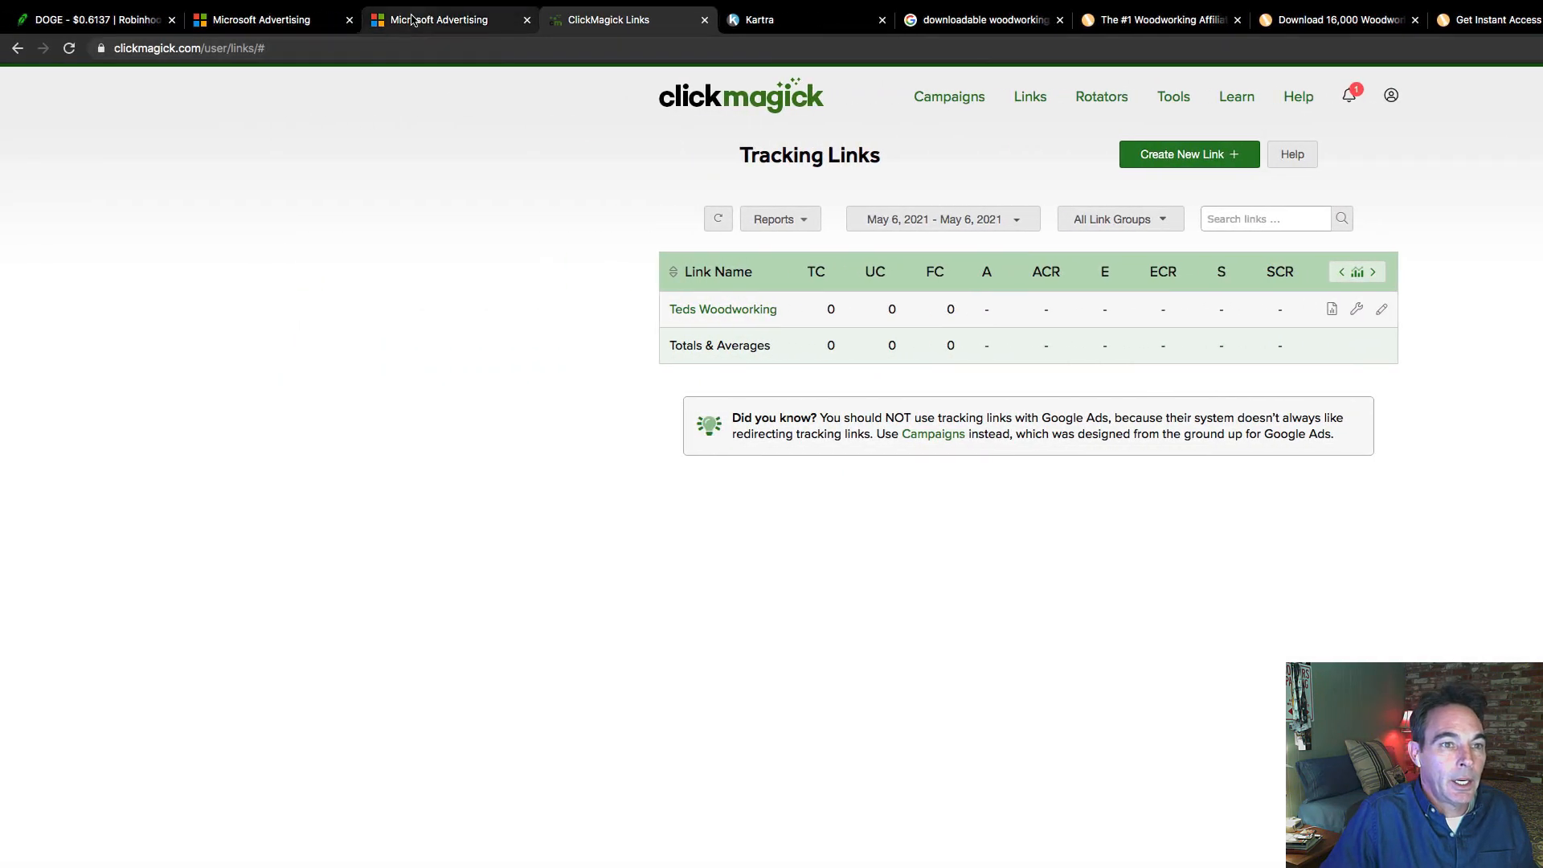
left_click(412, 17)
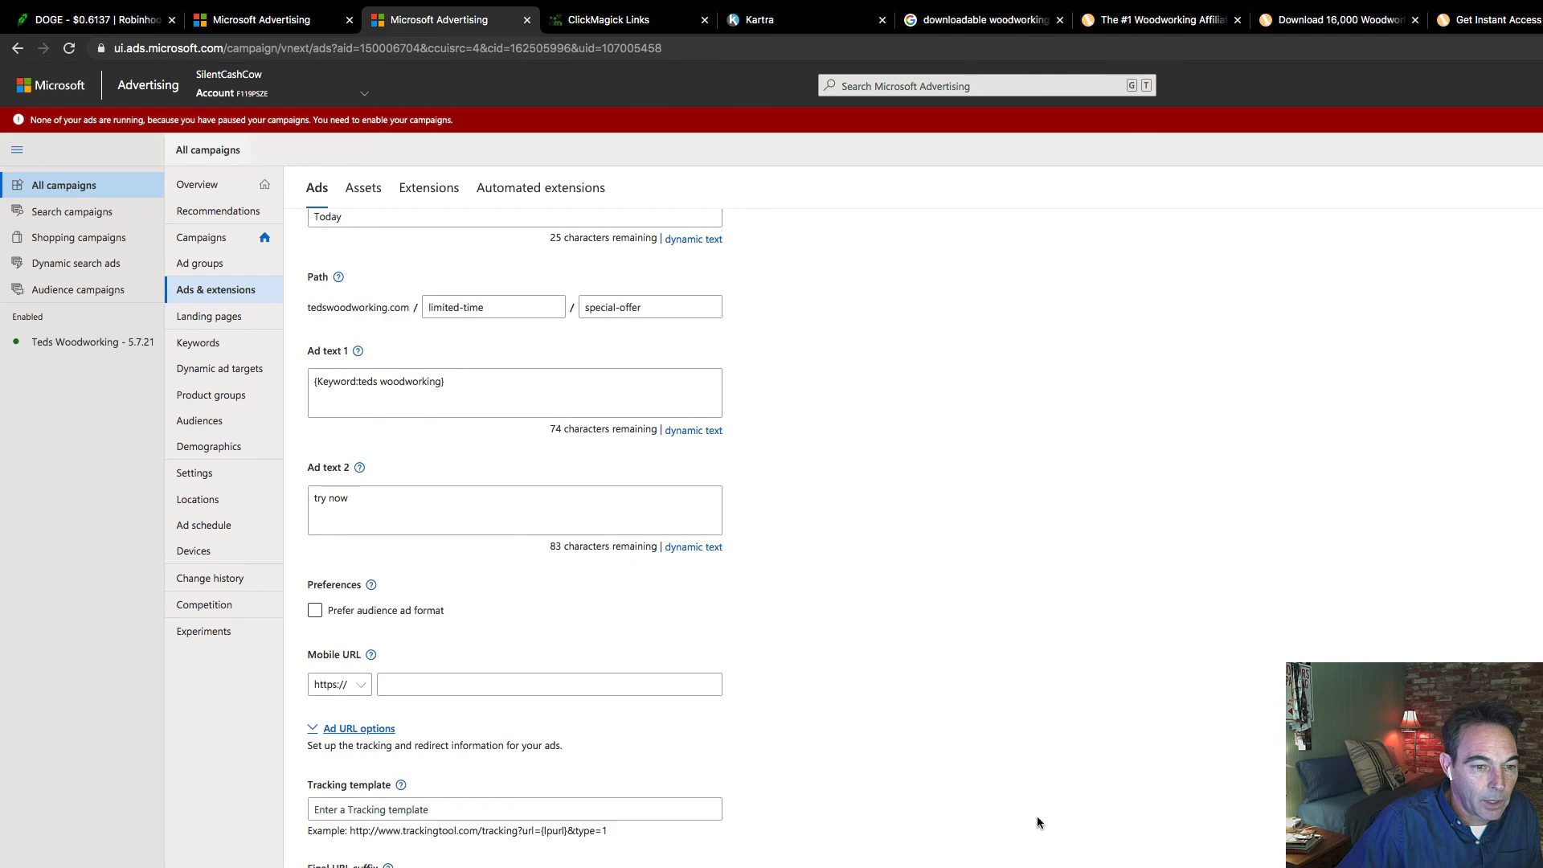
left_click(372, 440)
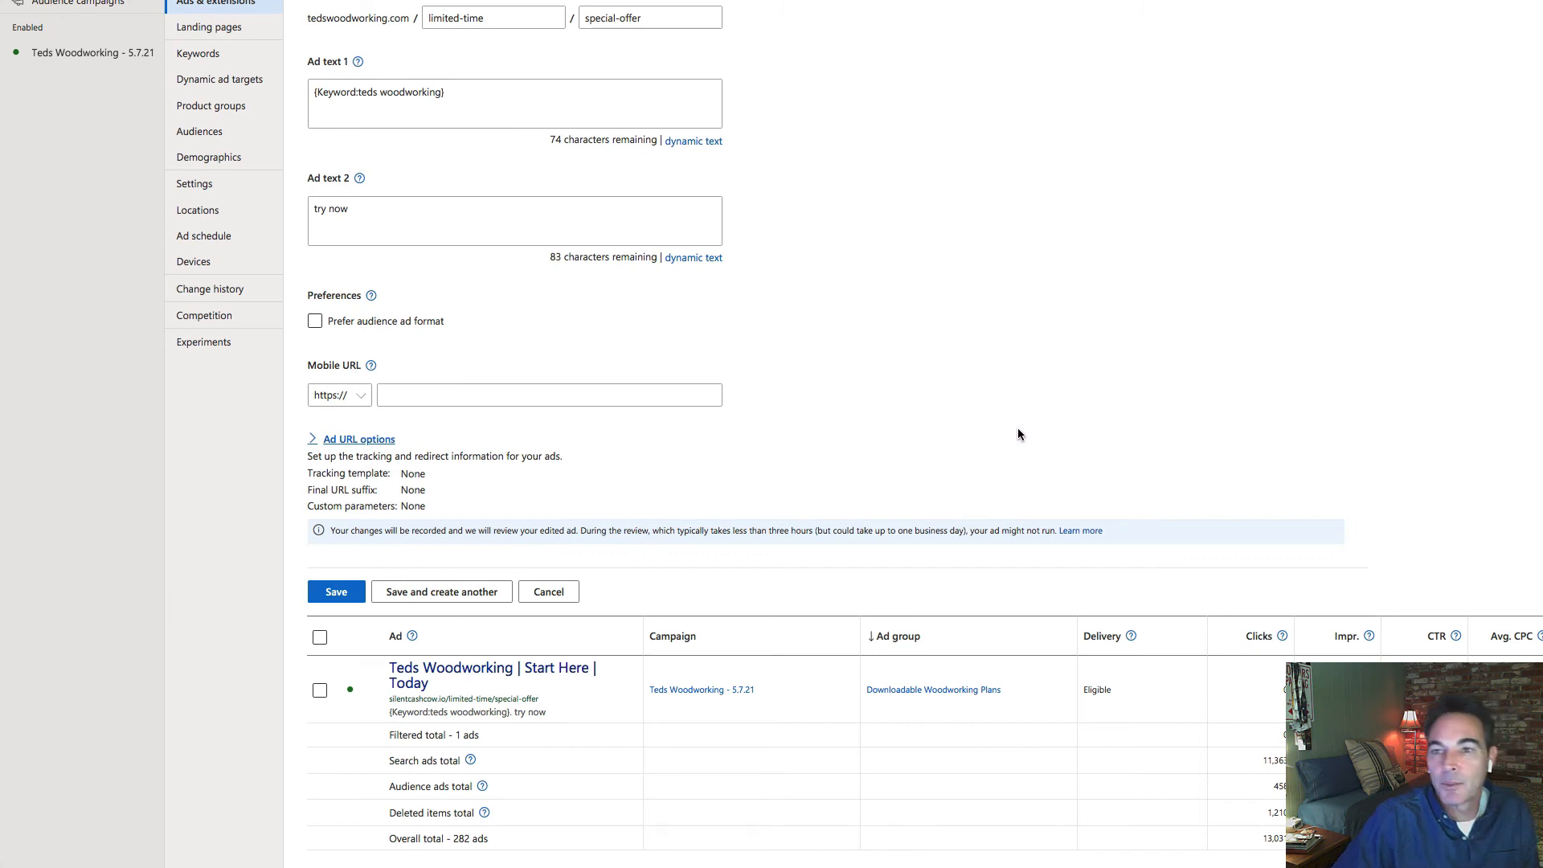
left_click(447, 404)
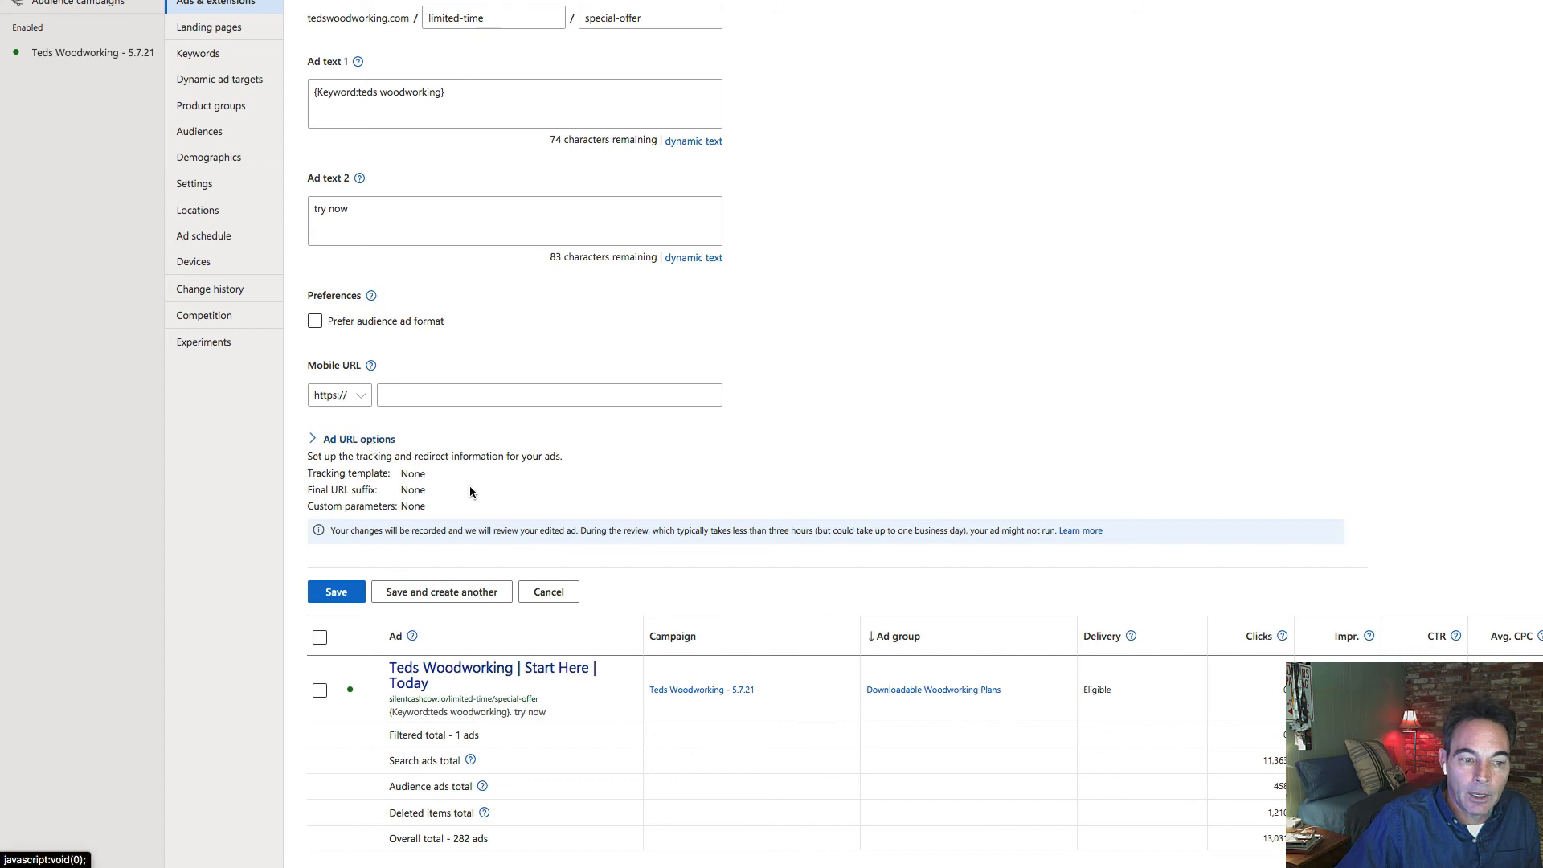
left_click(376, 450)
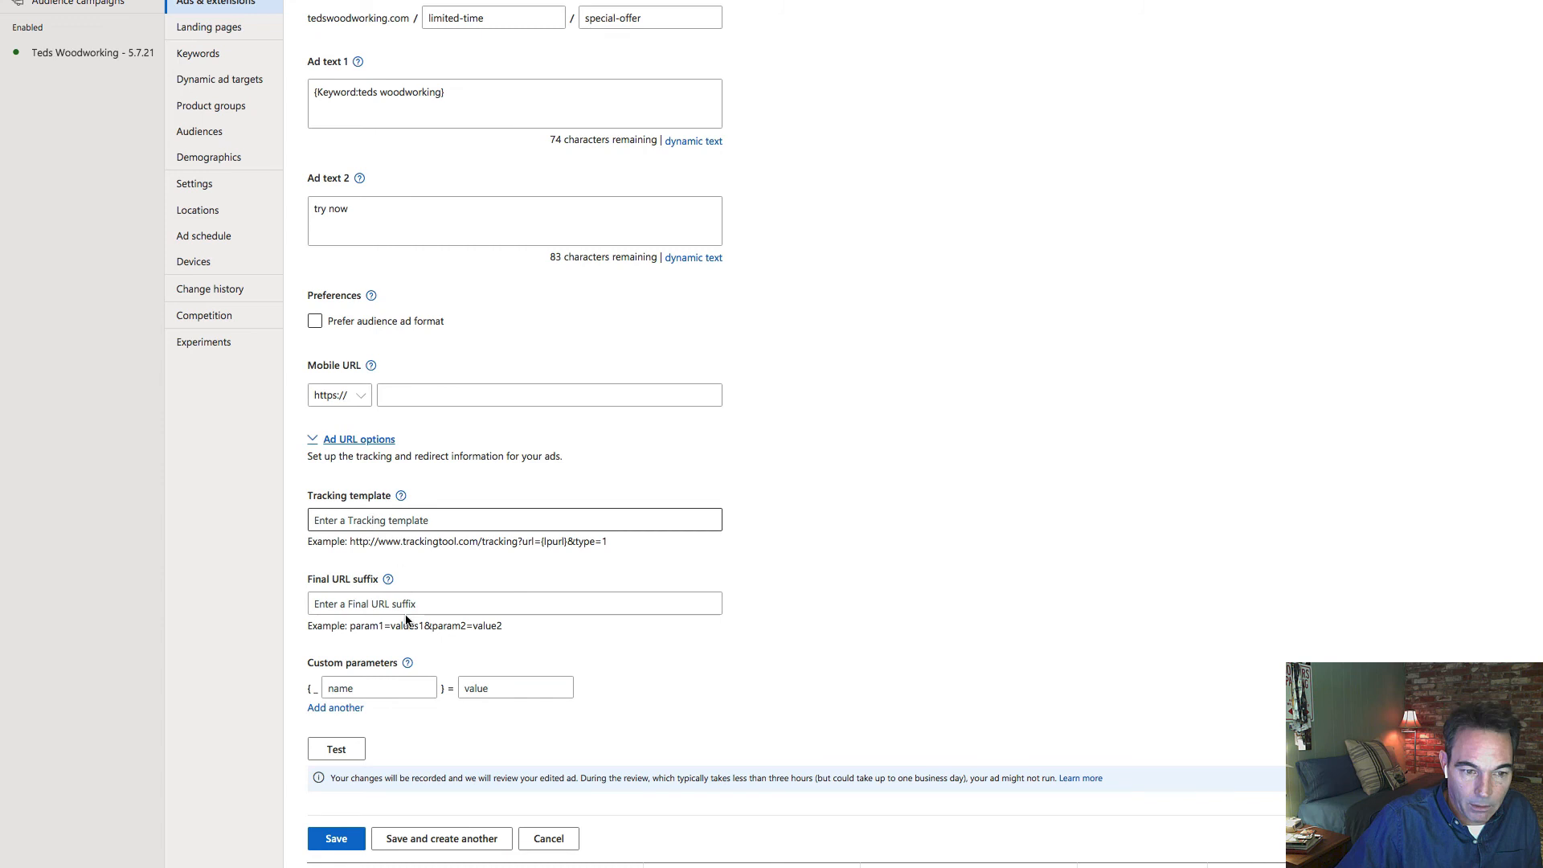
key("ctrl+v")
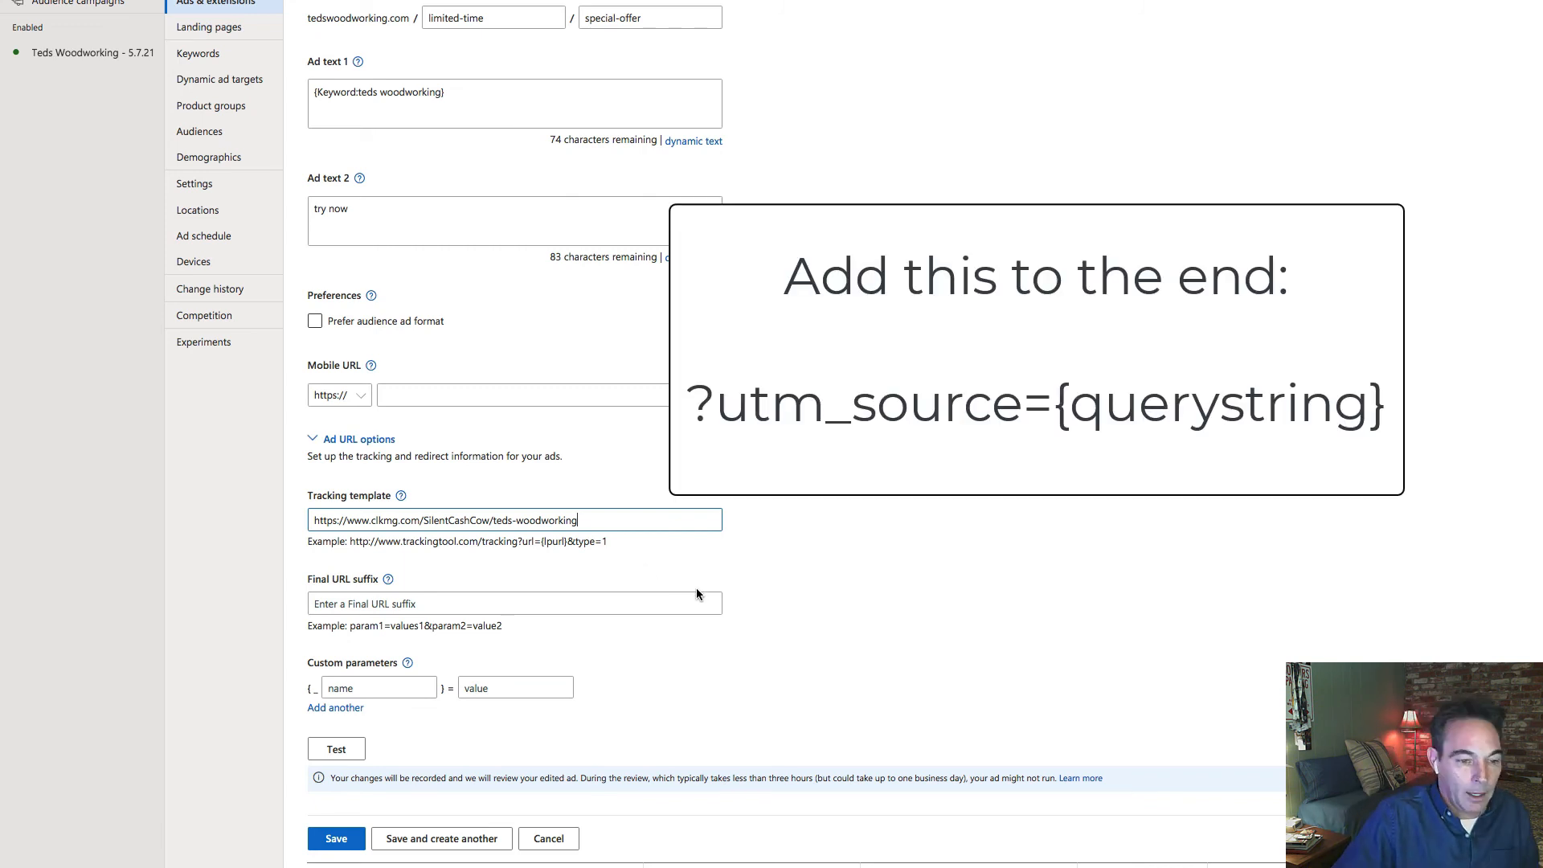
Test the ad's tracking template with the final URL suffix left empty, and switch to the WordPress dashboard.
left_click(374, 604)
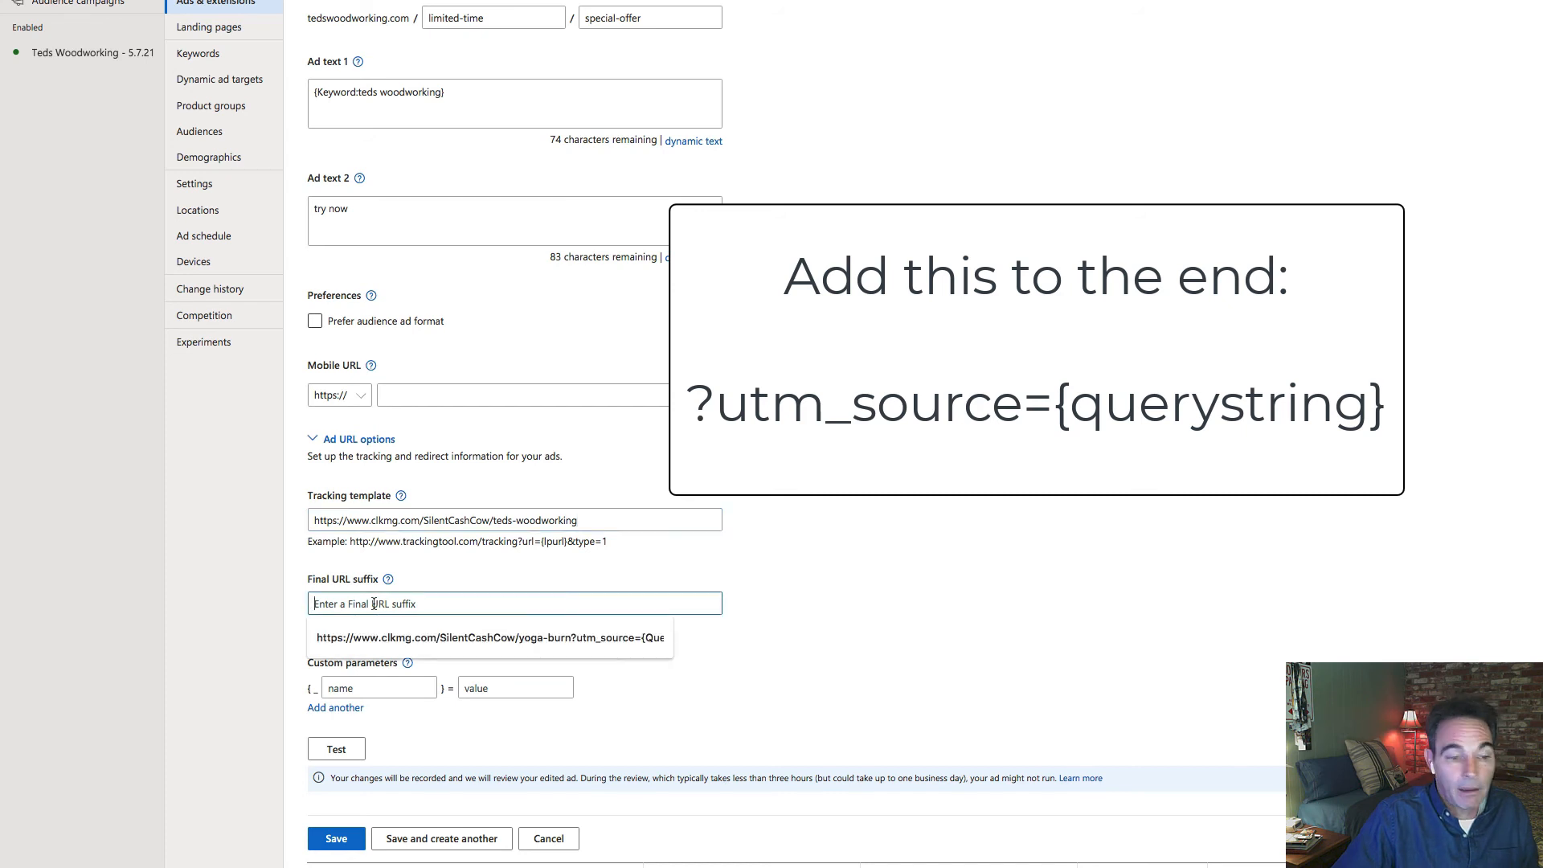
left_click(485, 582)
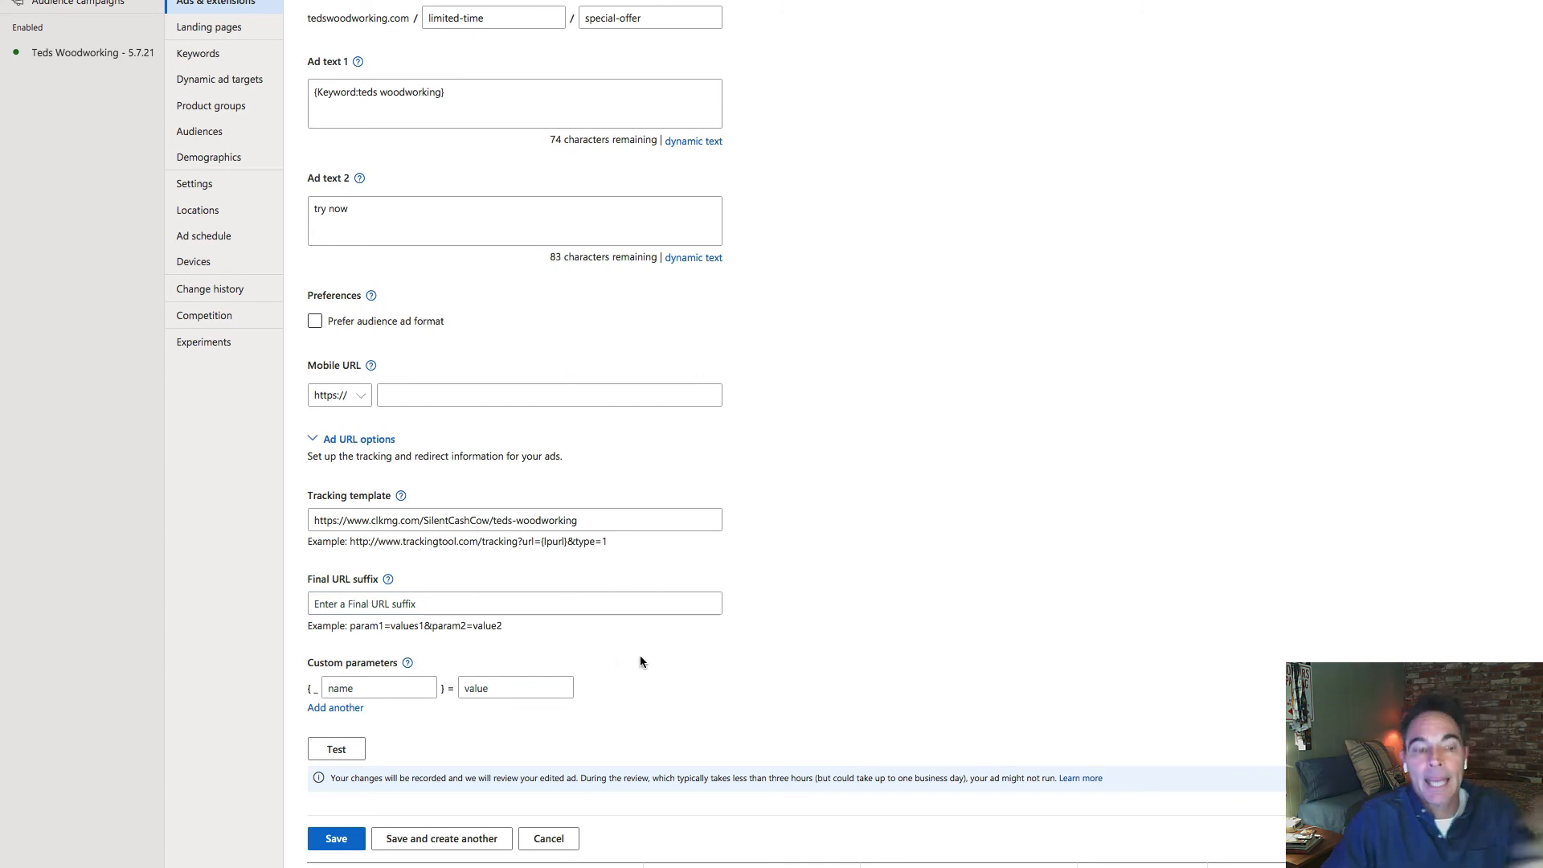
left_click(346, 751)
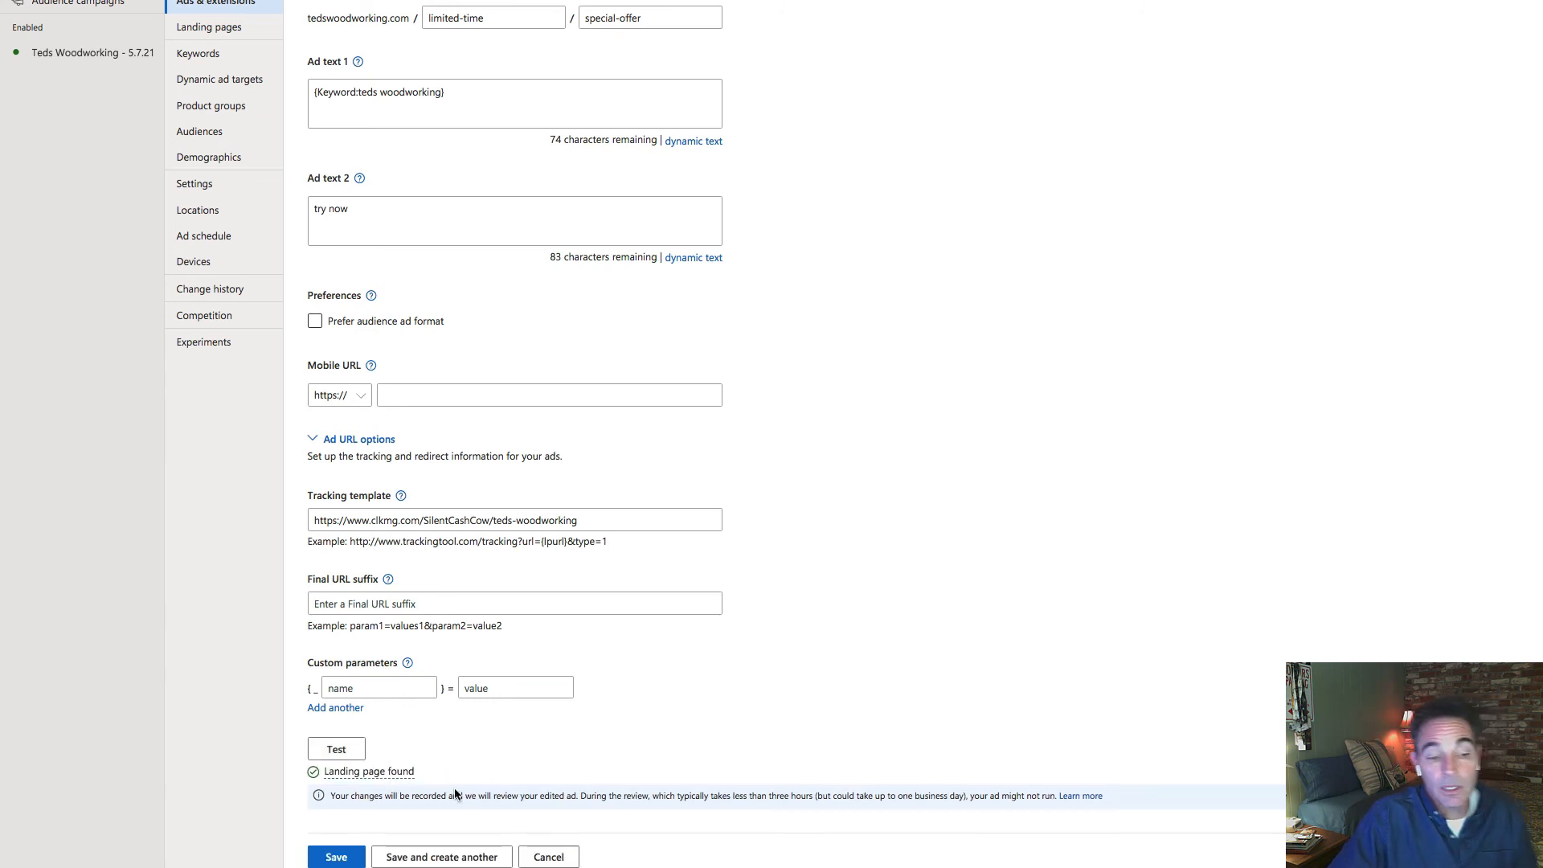
scroll(459, 792, "down", 5)
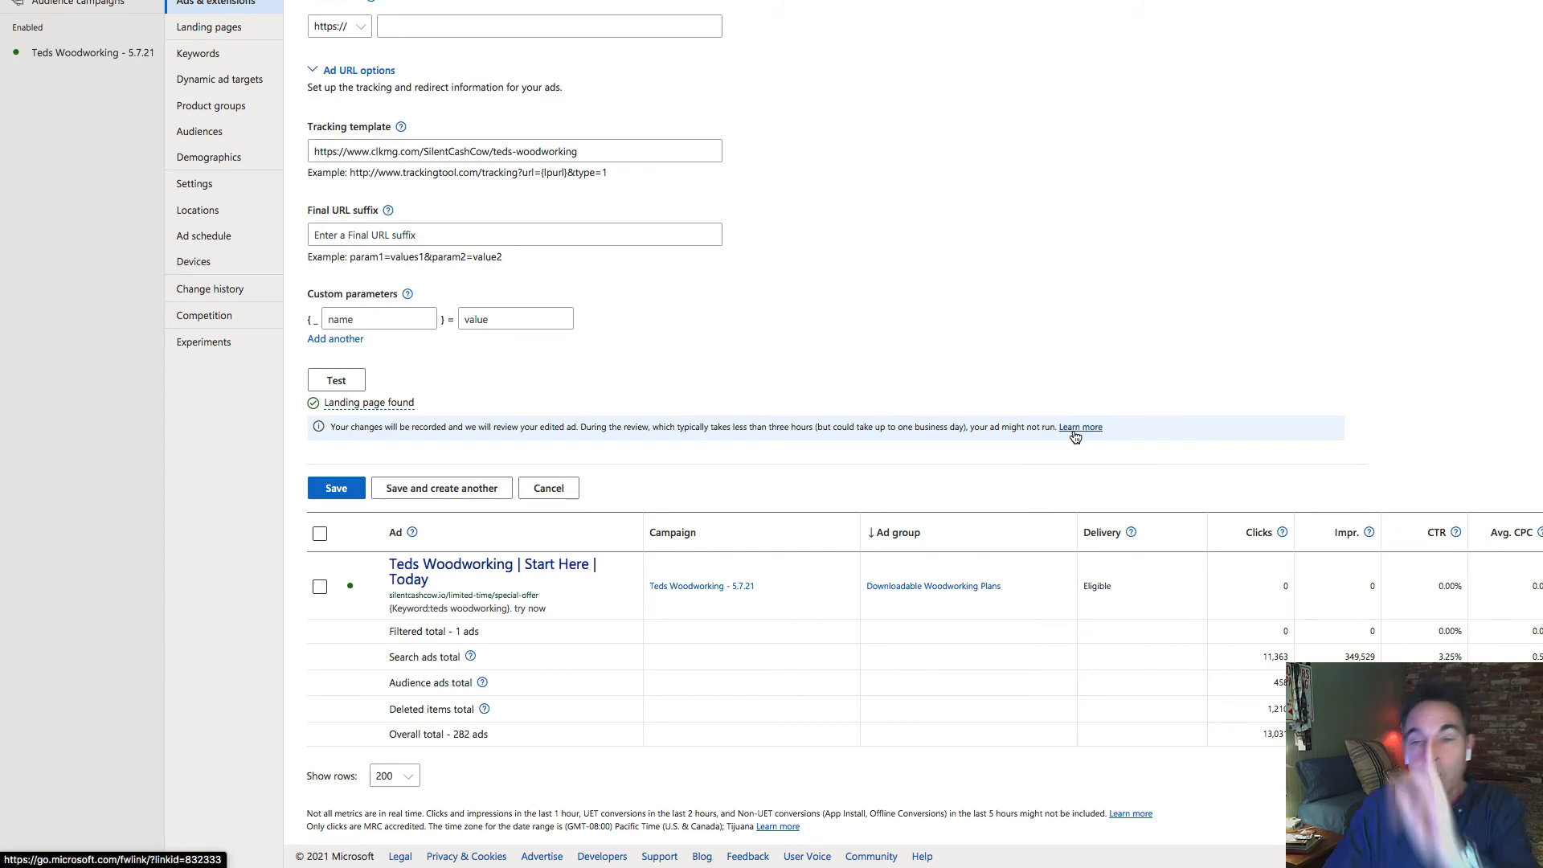
scroll(1077, 438, "up", 3)
left_click(627, 409)
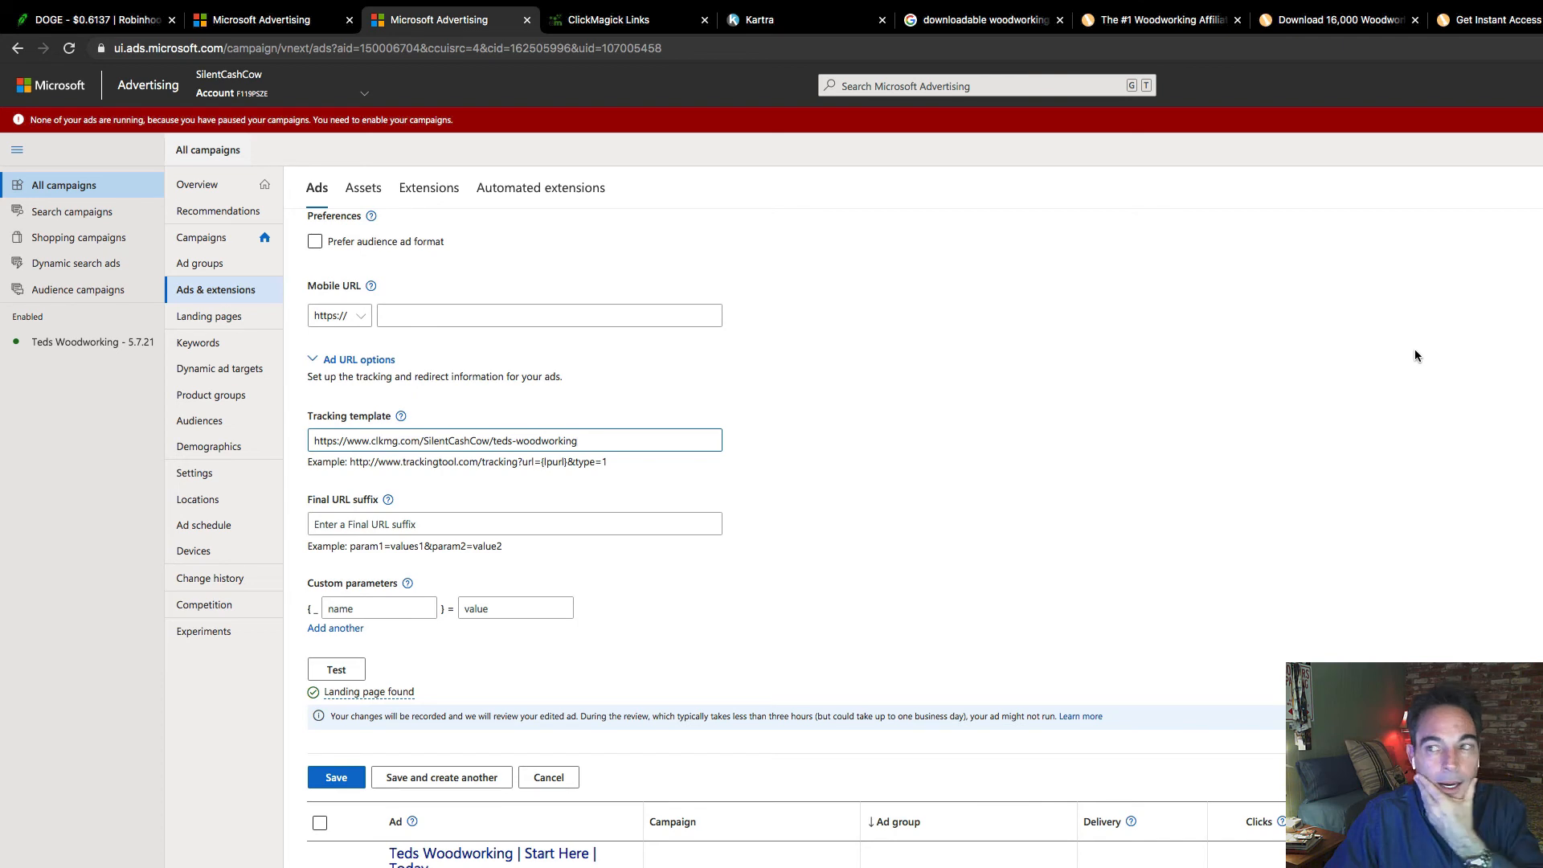
left_click(1528, 20)
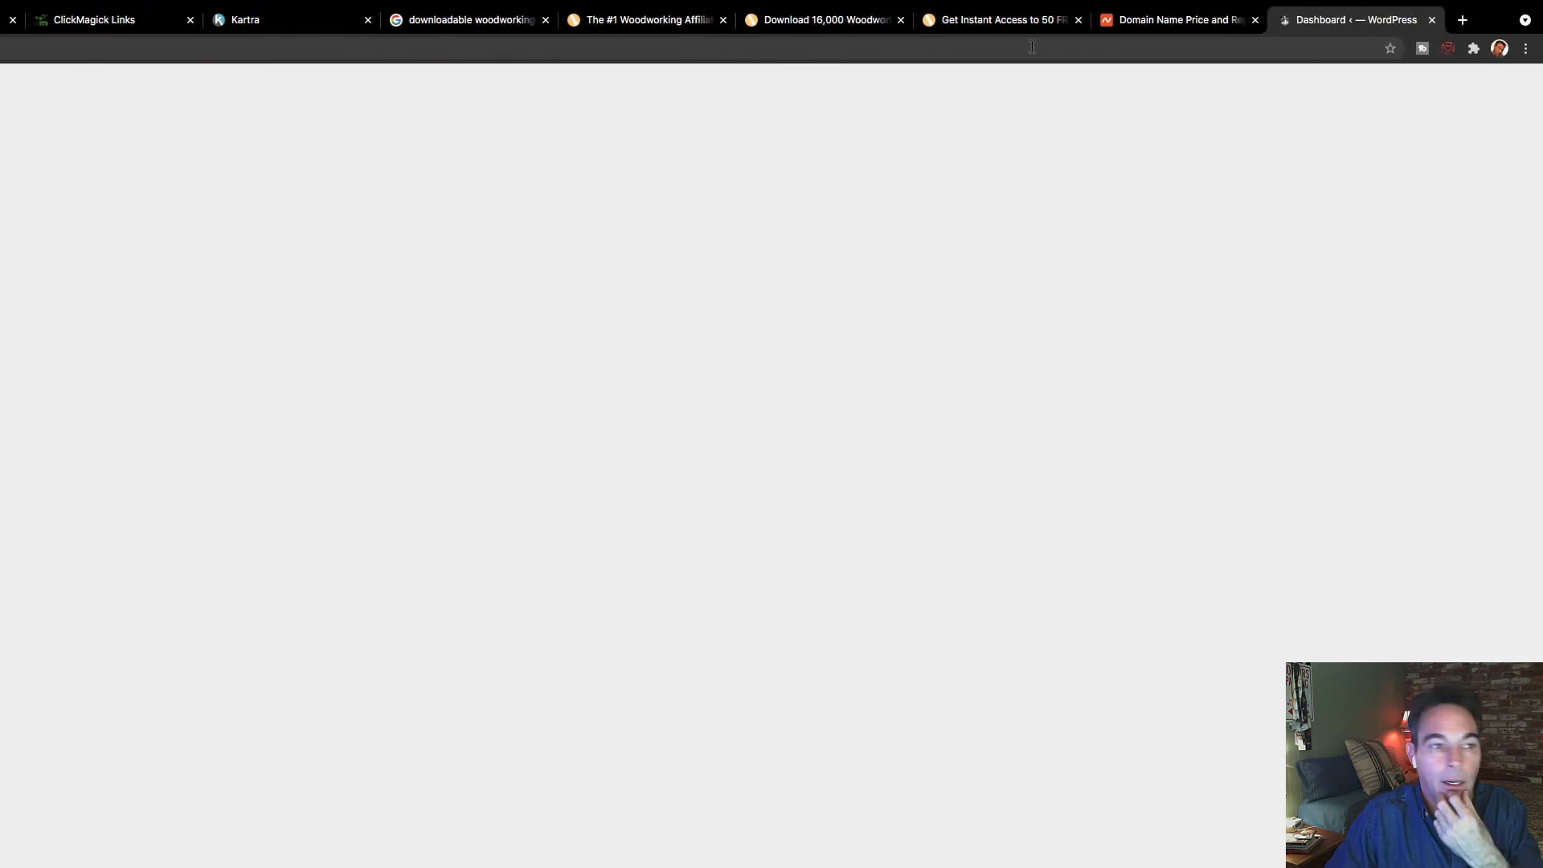
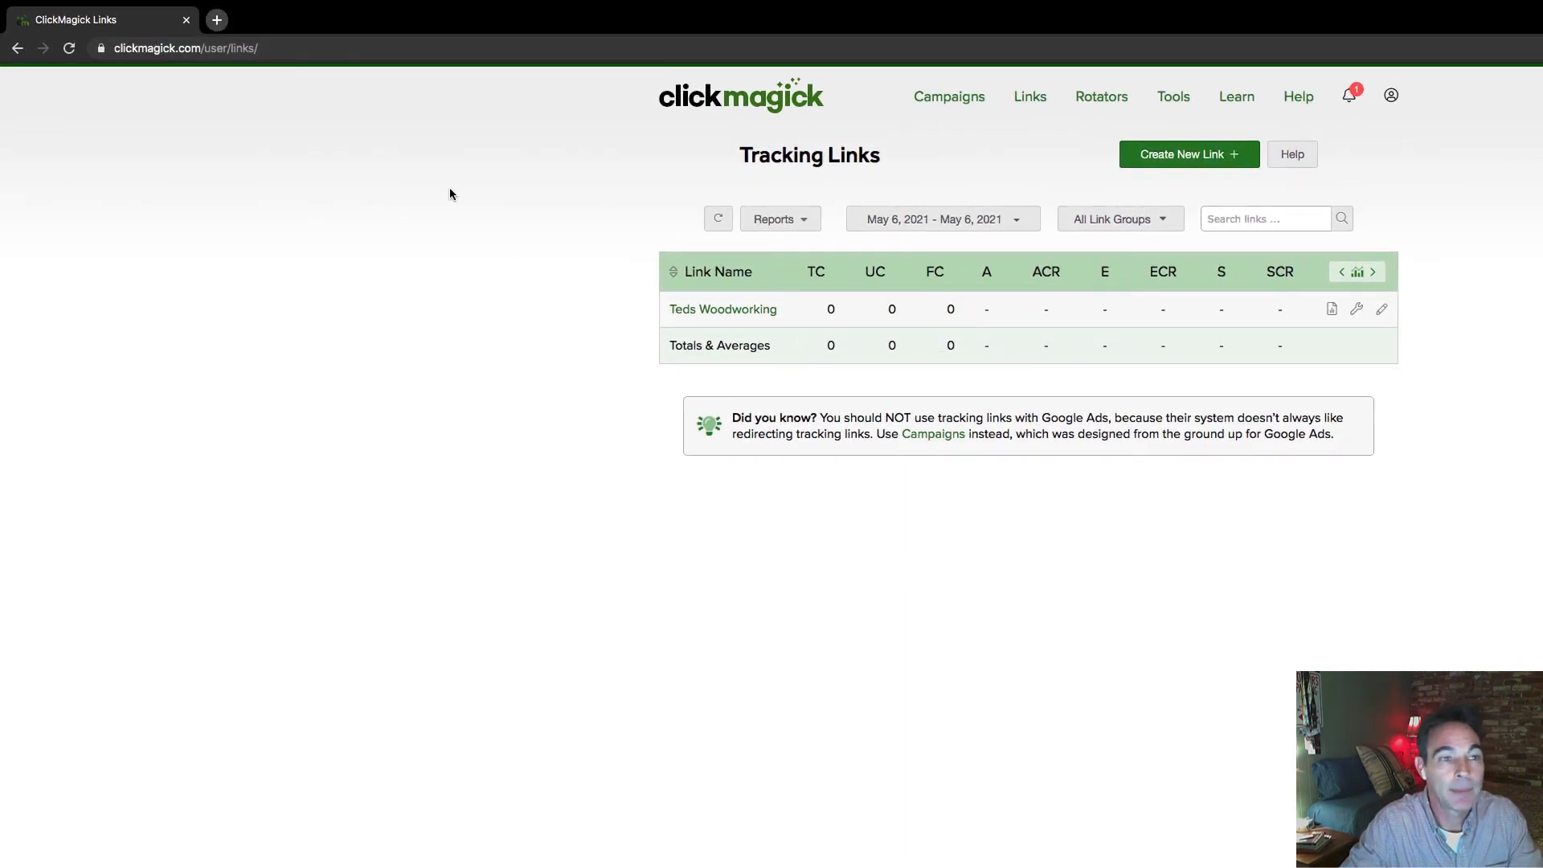
Open the Microsoft Advertising website in a new tab and sign in with the saved account e-mail.
key("super+t")
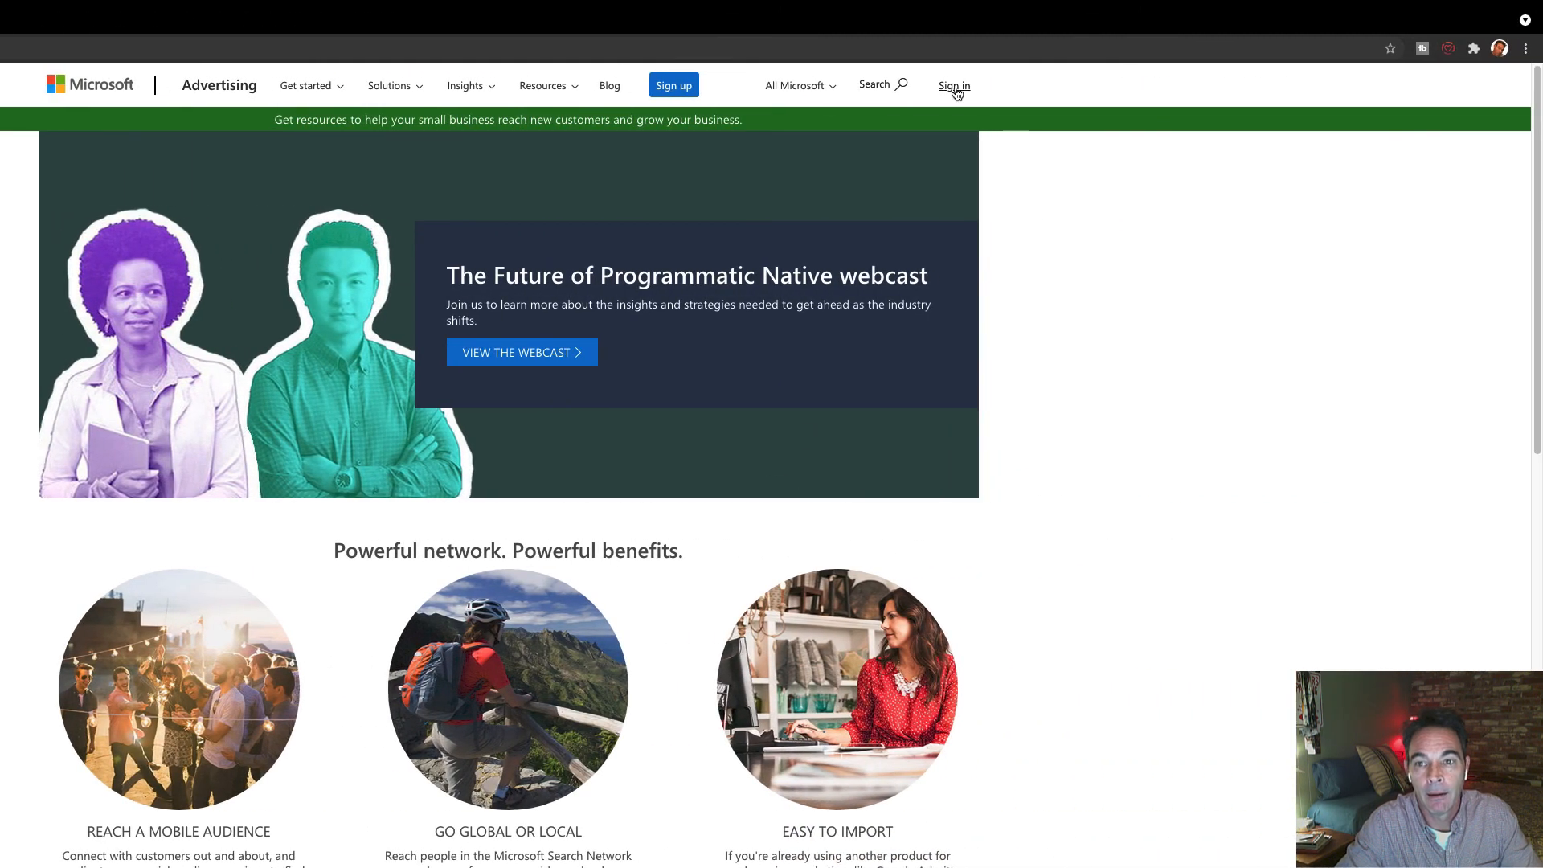
left_click(1459, 88)
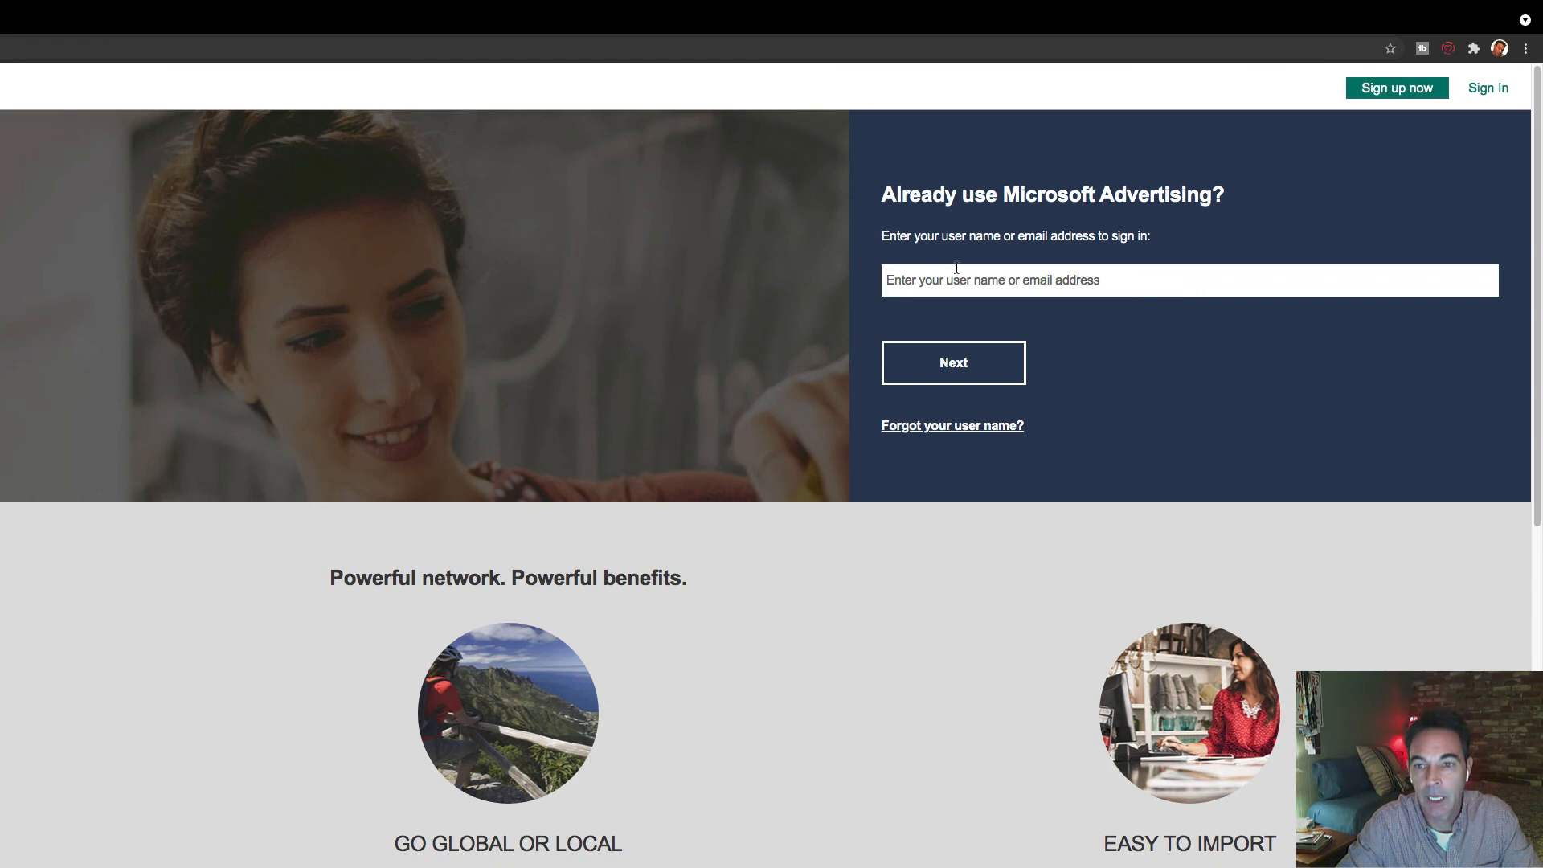
left_click(958, 278)
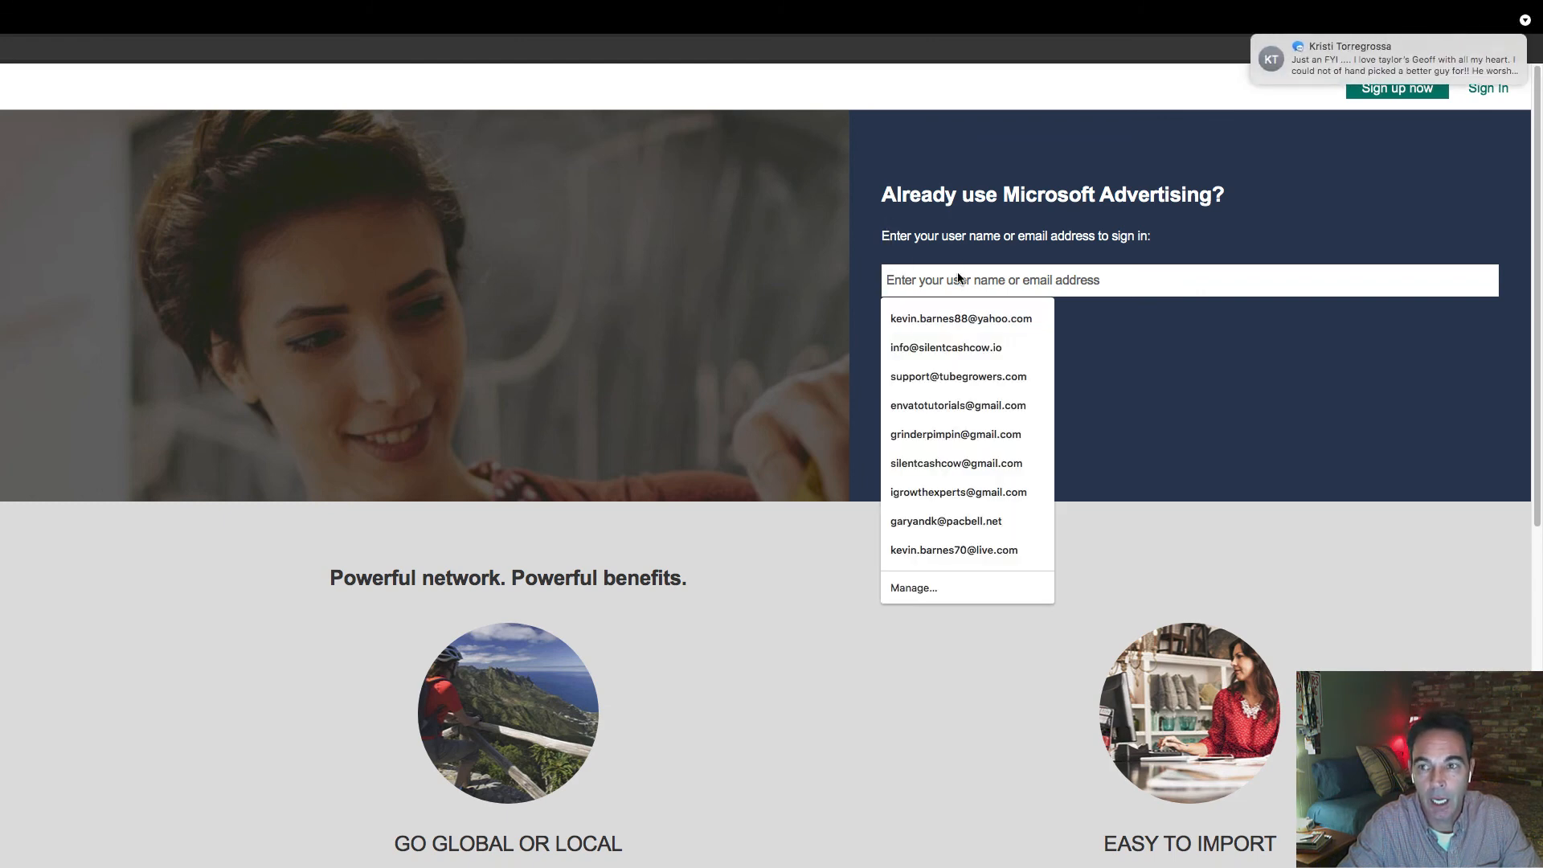
left_click(951, 346)
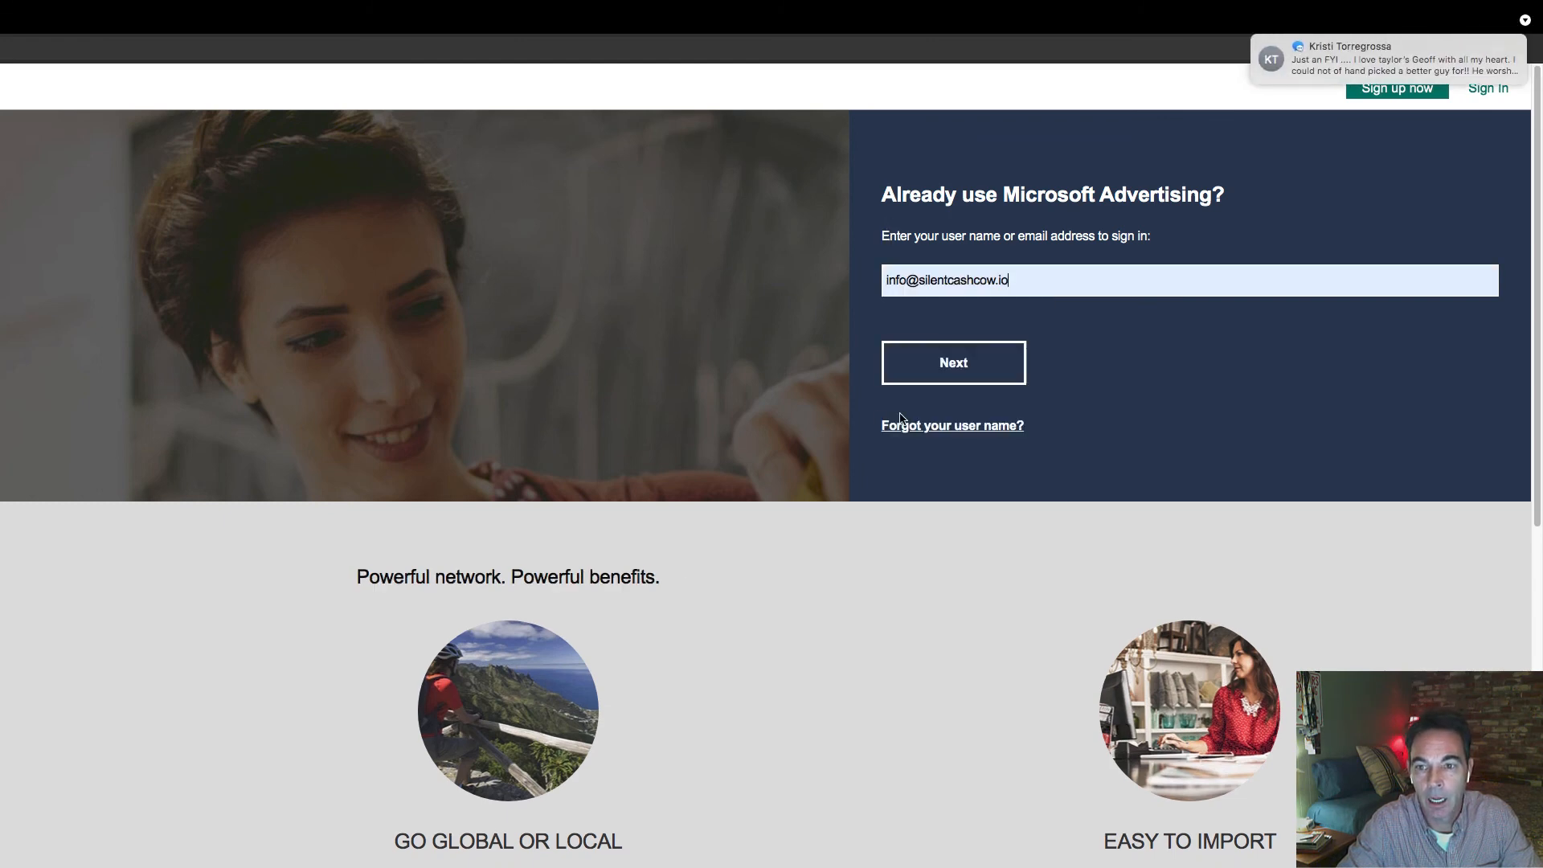
left_click(943, 382)
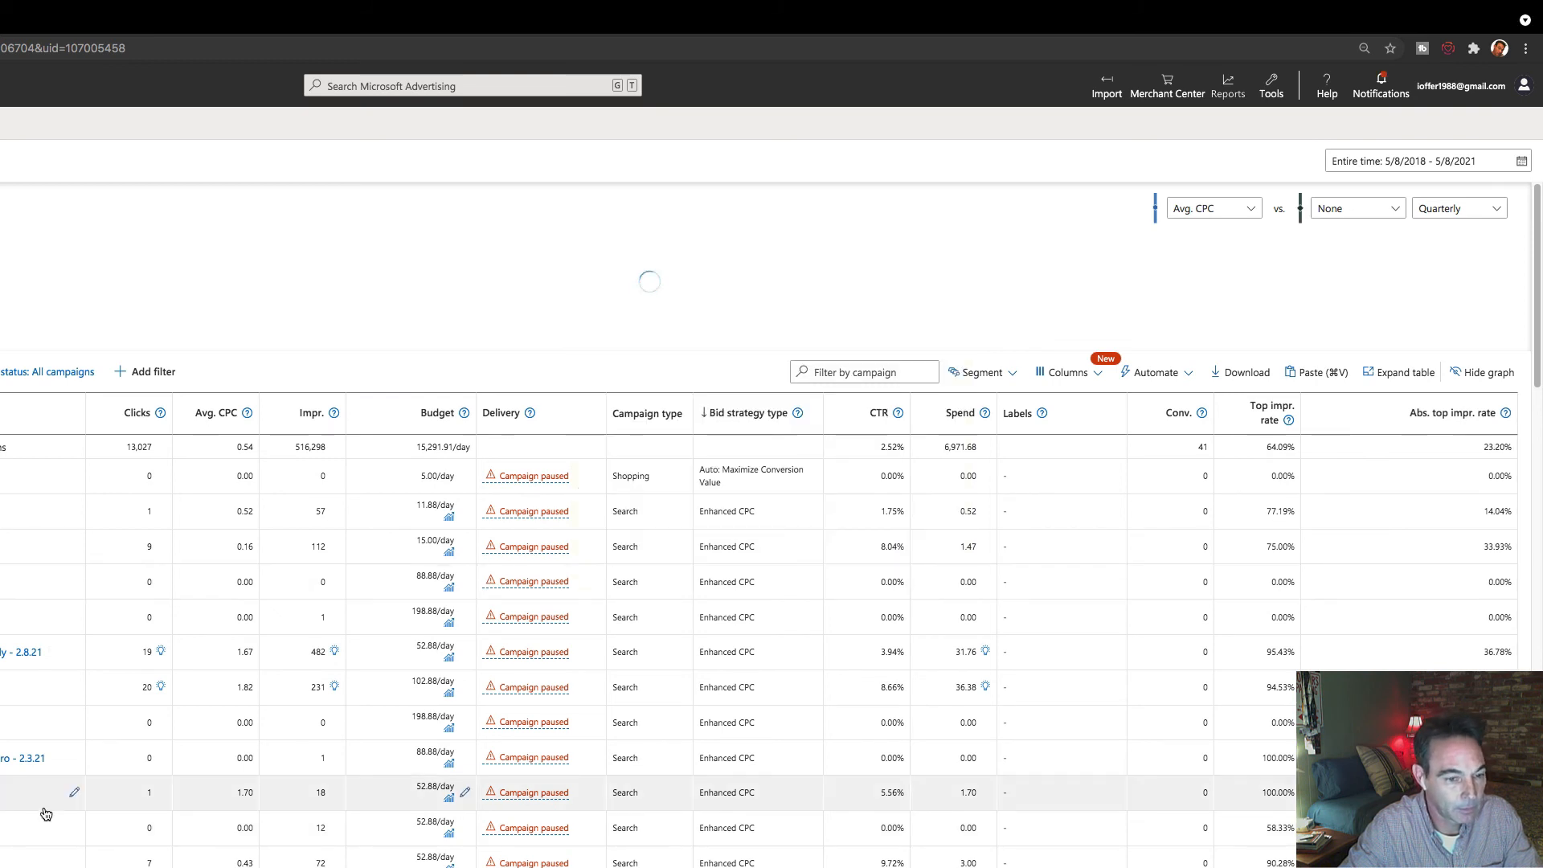
Open the "{Keyword:Commission Hero}® Official" ad of the Commission Hero - 12.26.20 campaign for editing and expand its Ad URL options.
scroll(46, 814, "down", 4)
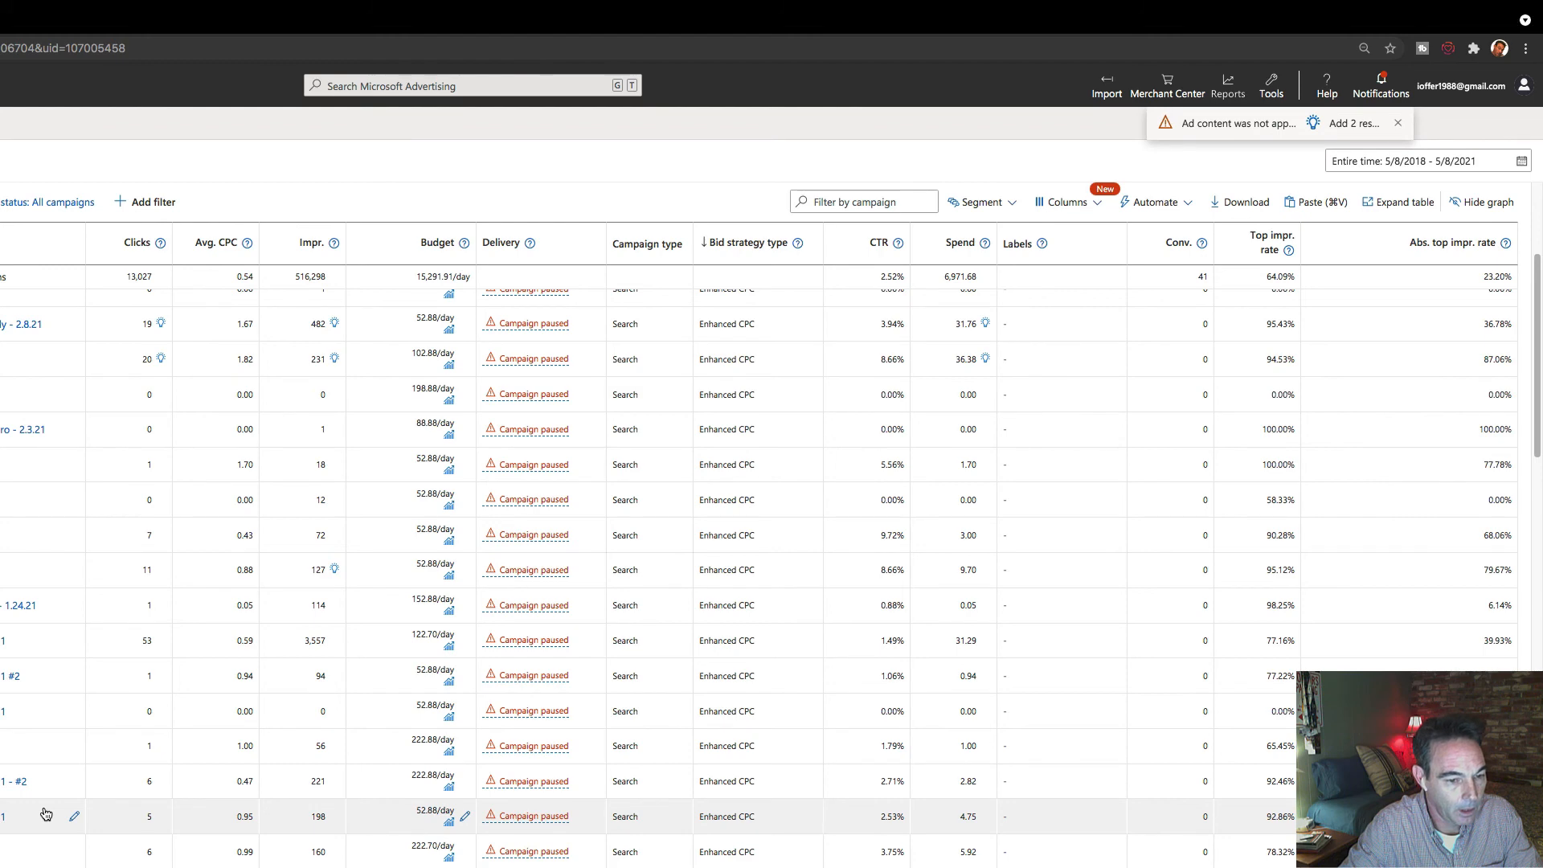
scroll(46, 814, "down", 4)
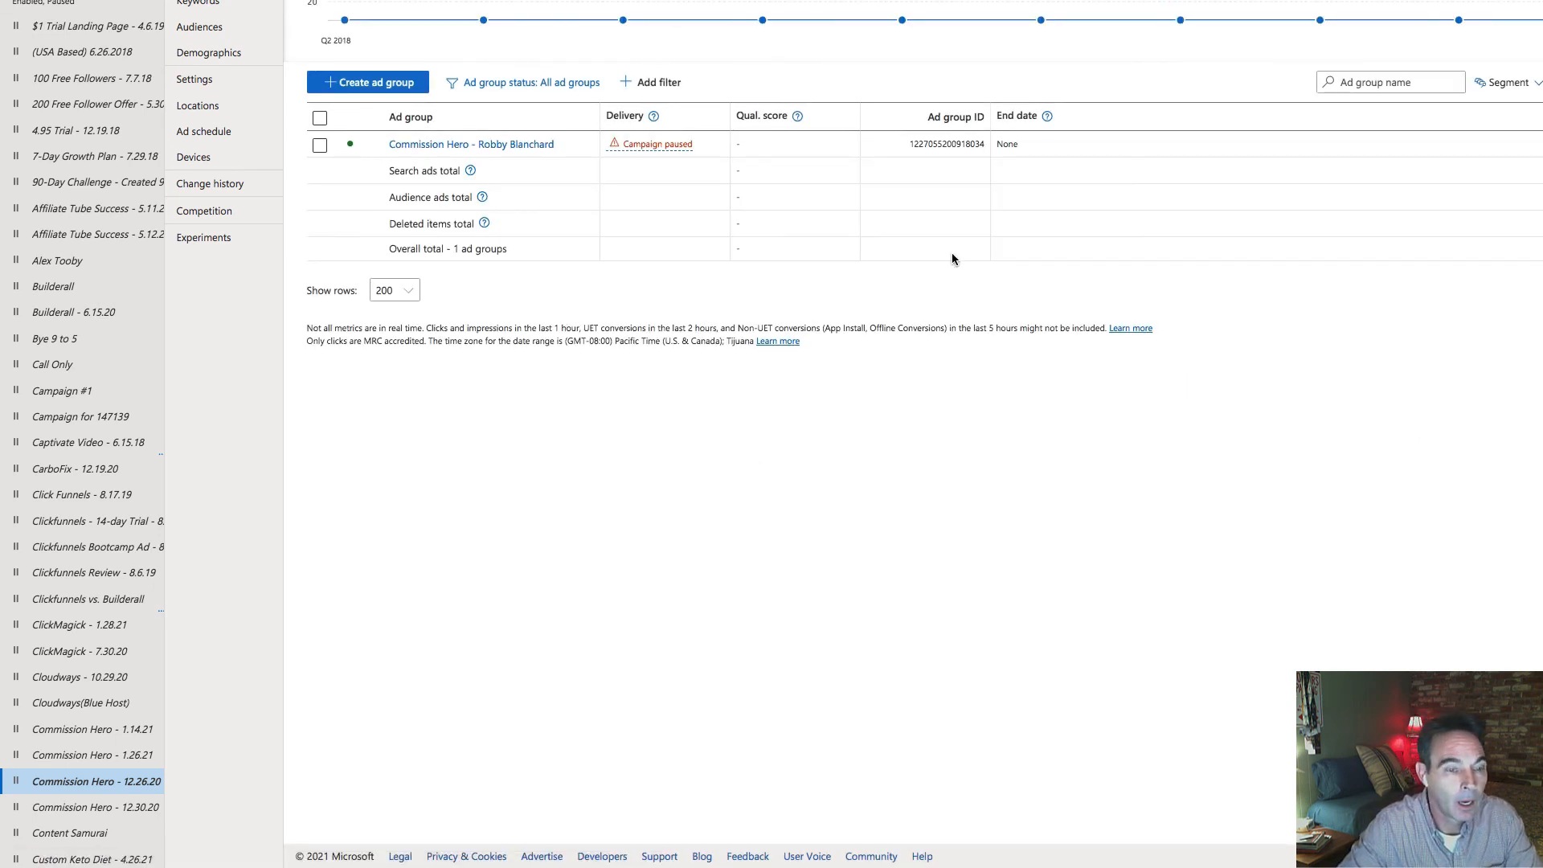
scroll(514, 209, "up", 4)
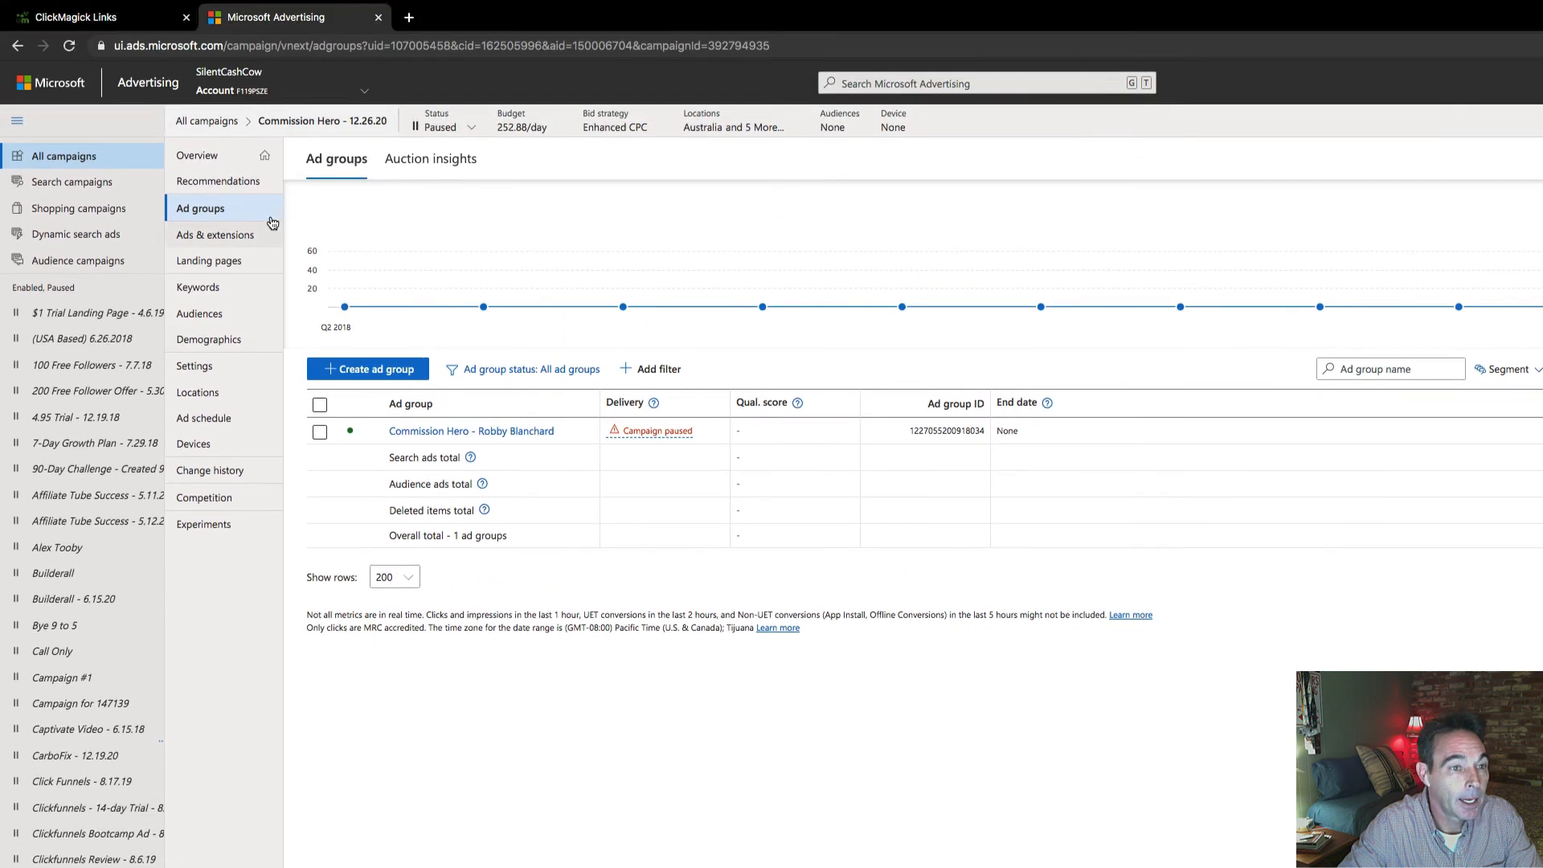
left_click(242, 239)
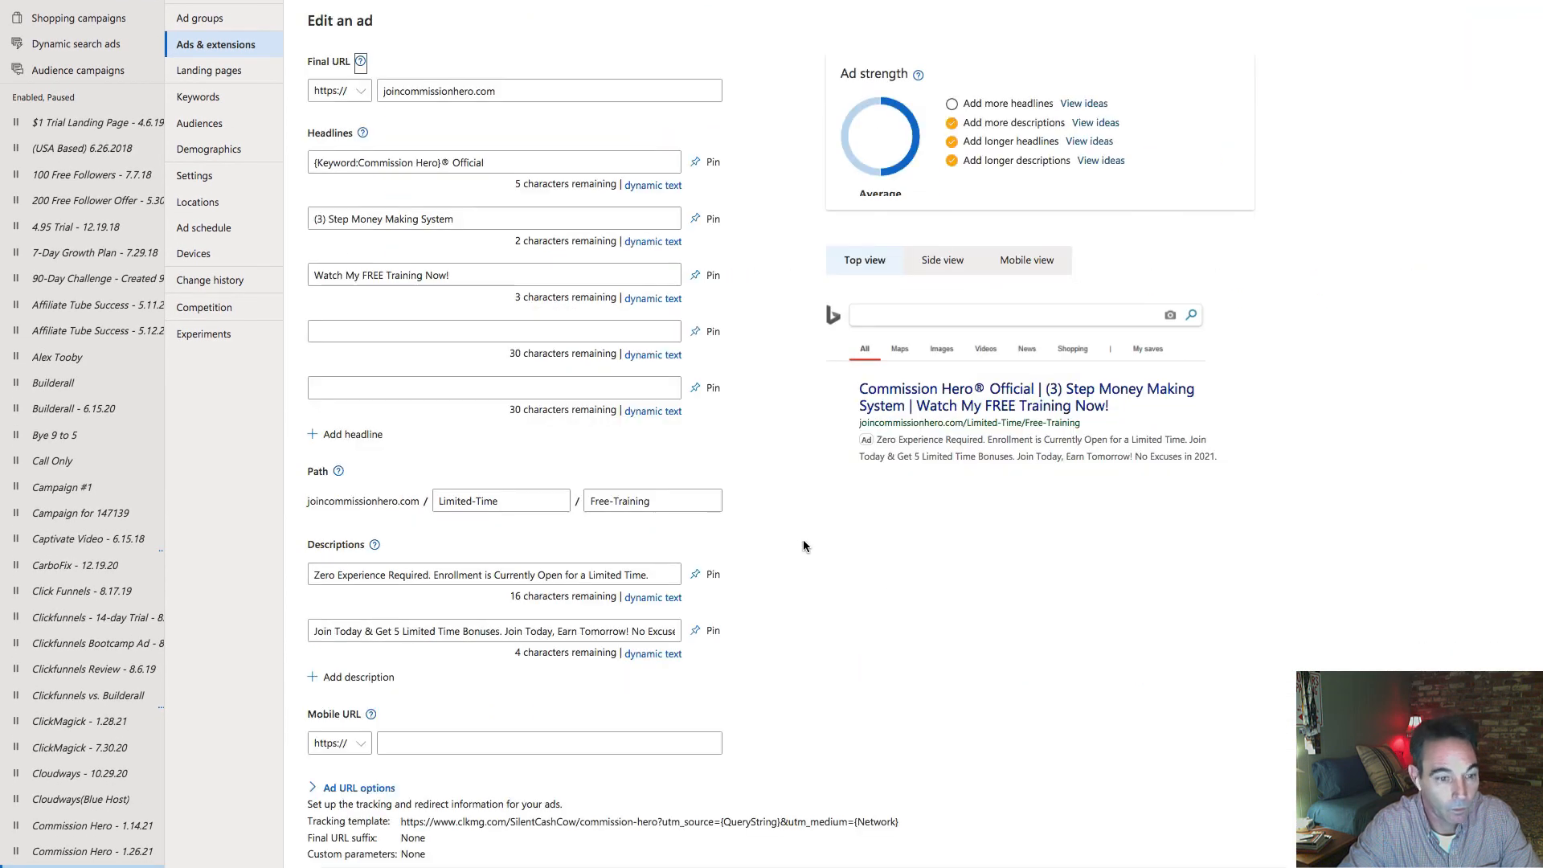
scroll(803, 538, "down", 4)
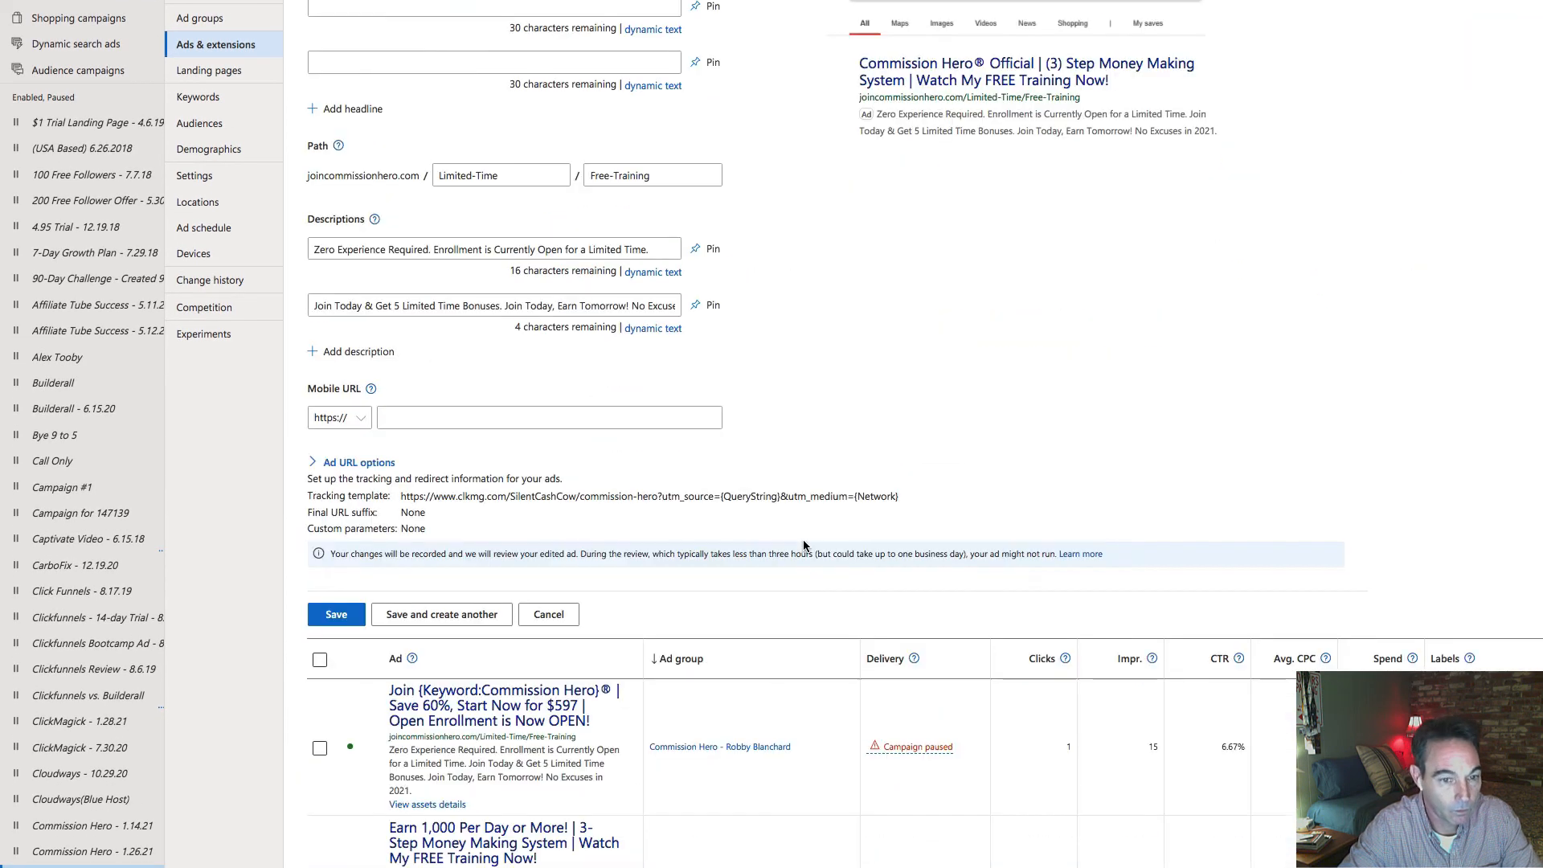
left_click(372, 465)
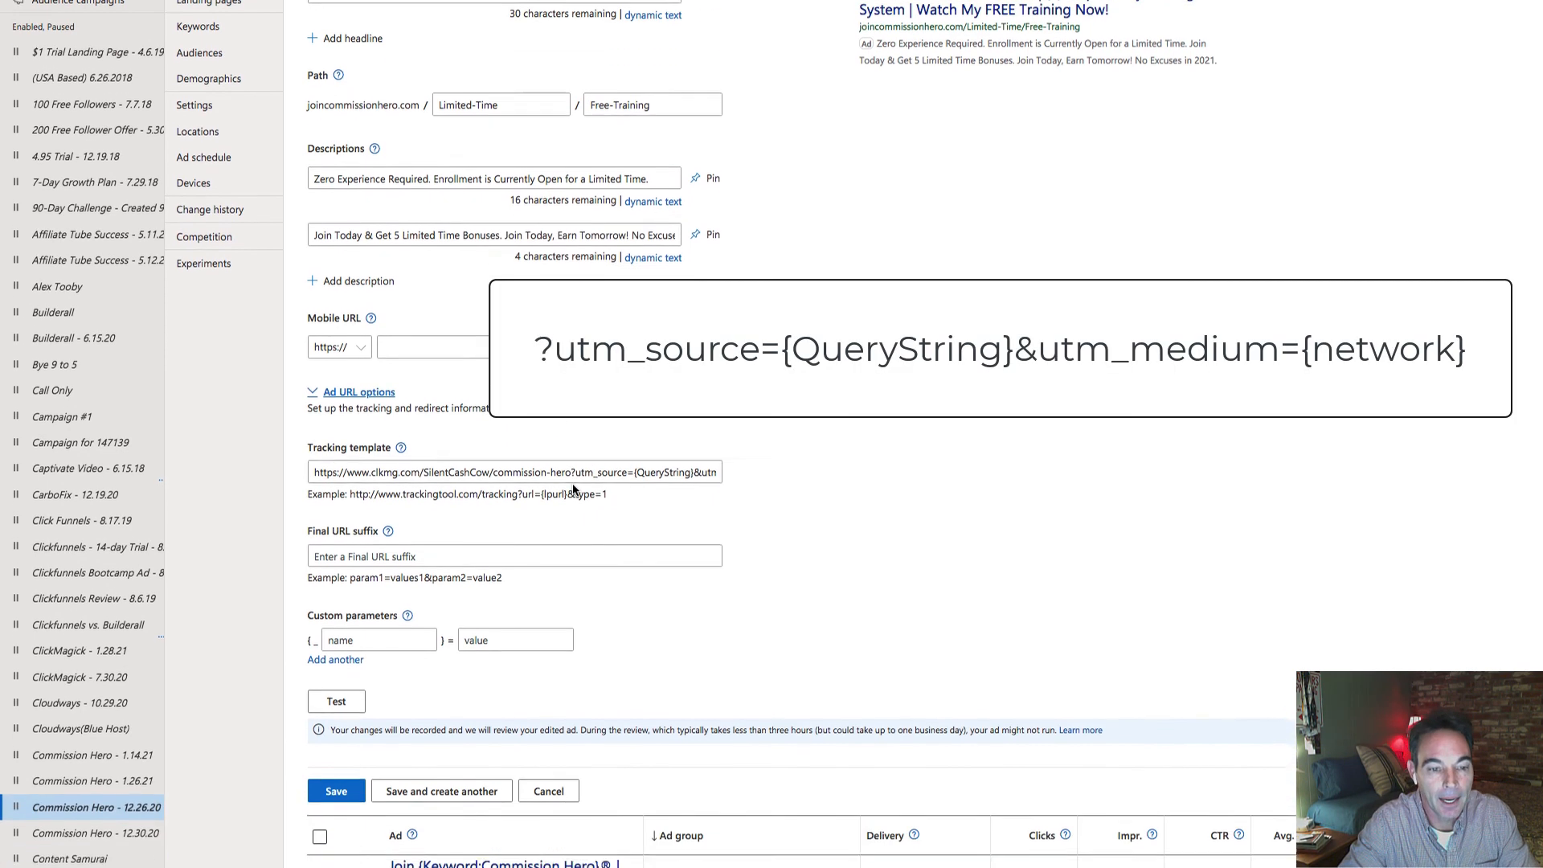
Examine the ?utm_source={QueryString}&utm_medium={Network} parameters at the end of the Commission Hero ad's tracking template.
left_click_drag(570, 445, 743, 457)
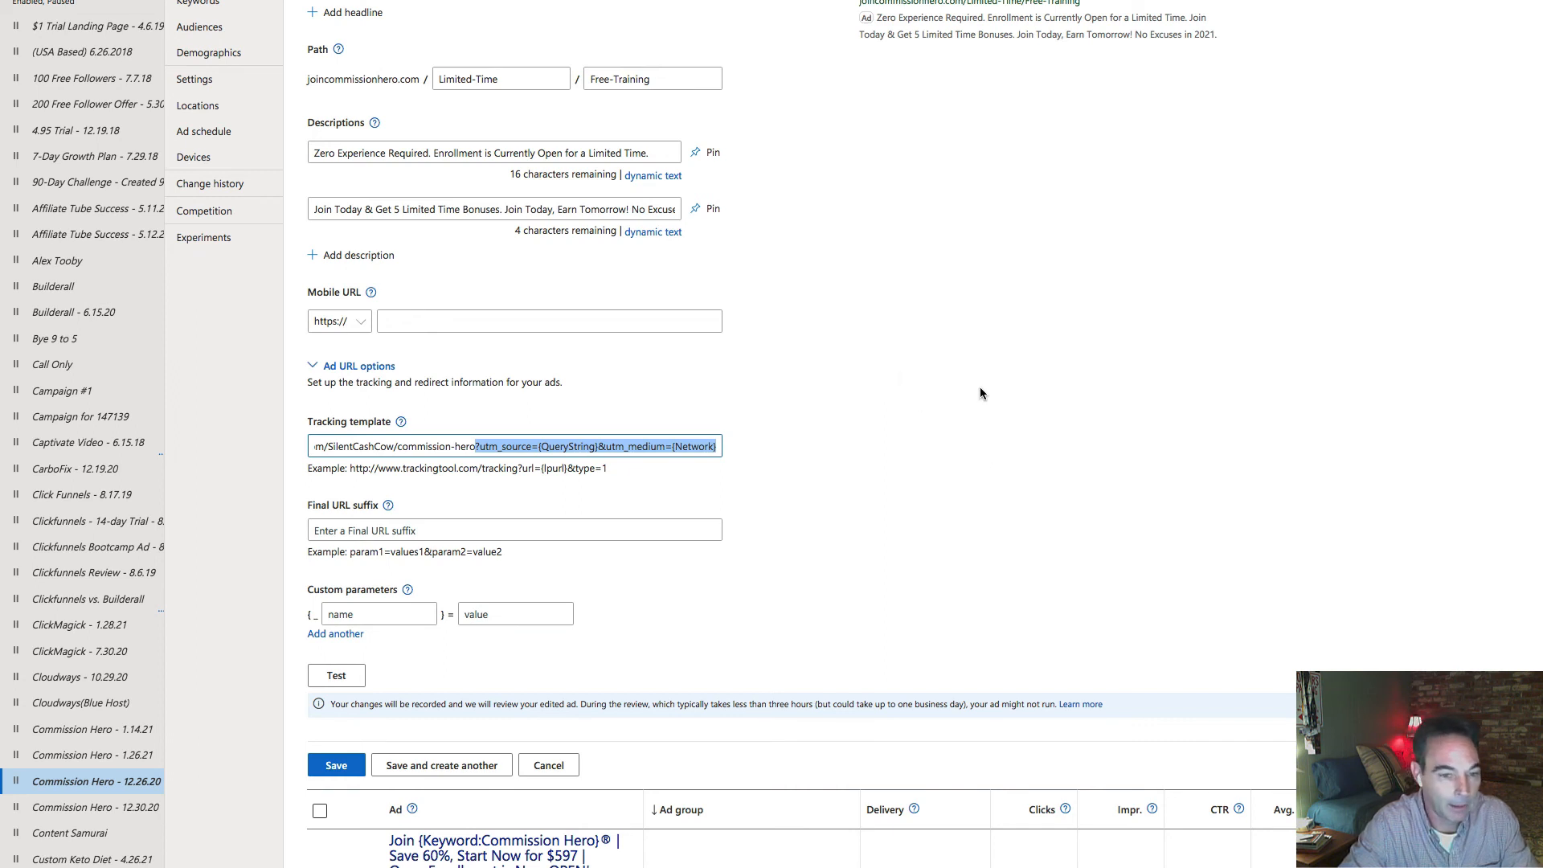
left_click(845, 514)
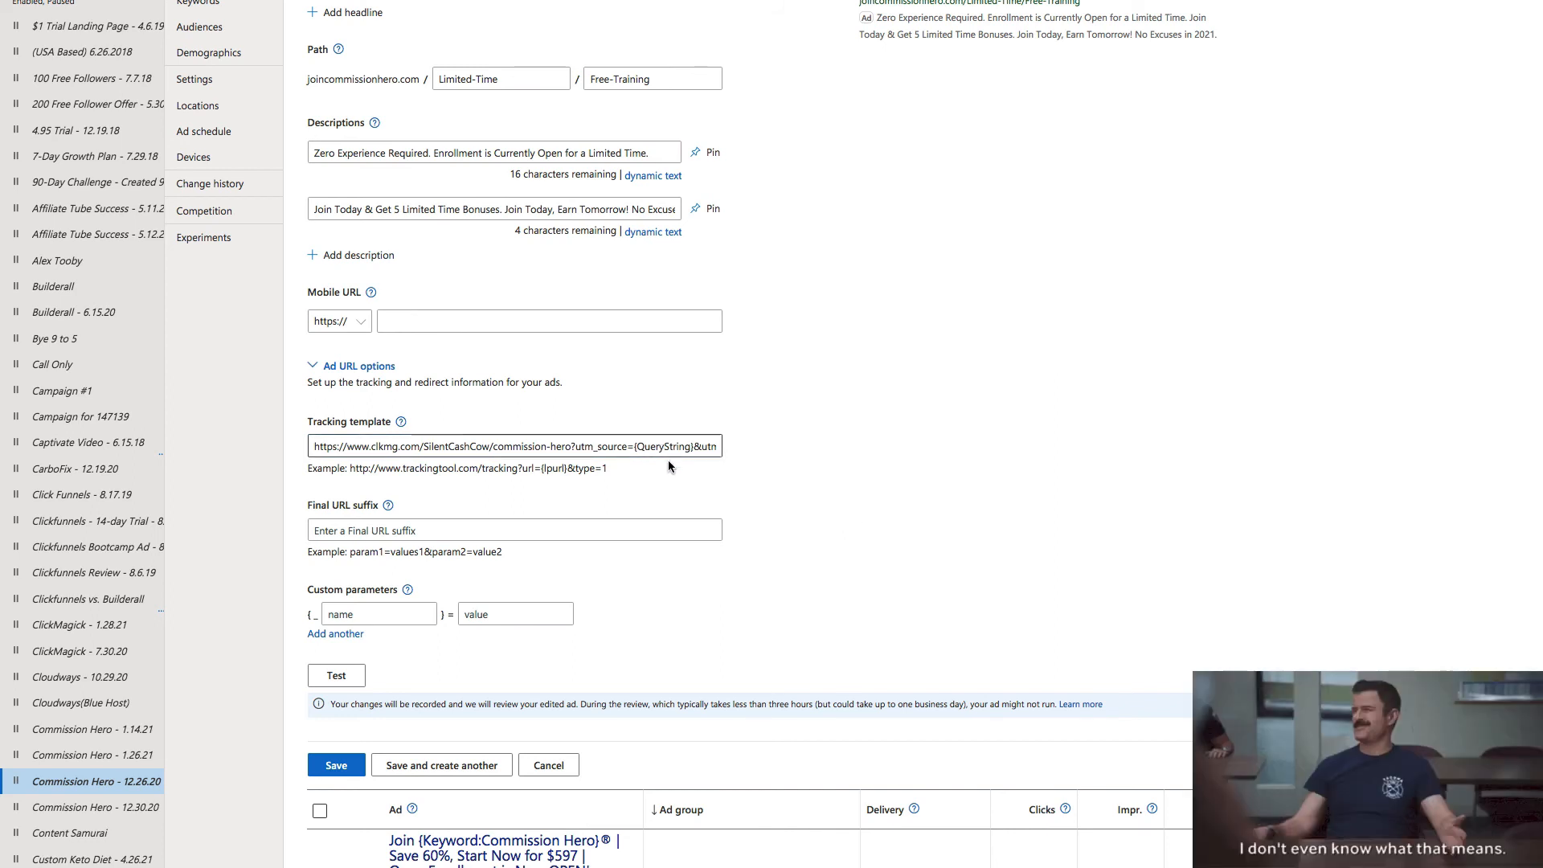
left_click_drag(693, 447, 803, 443)
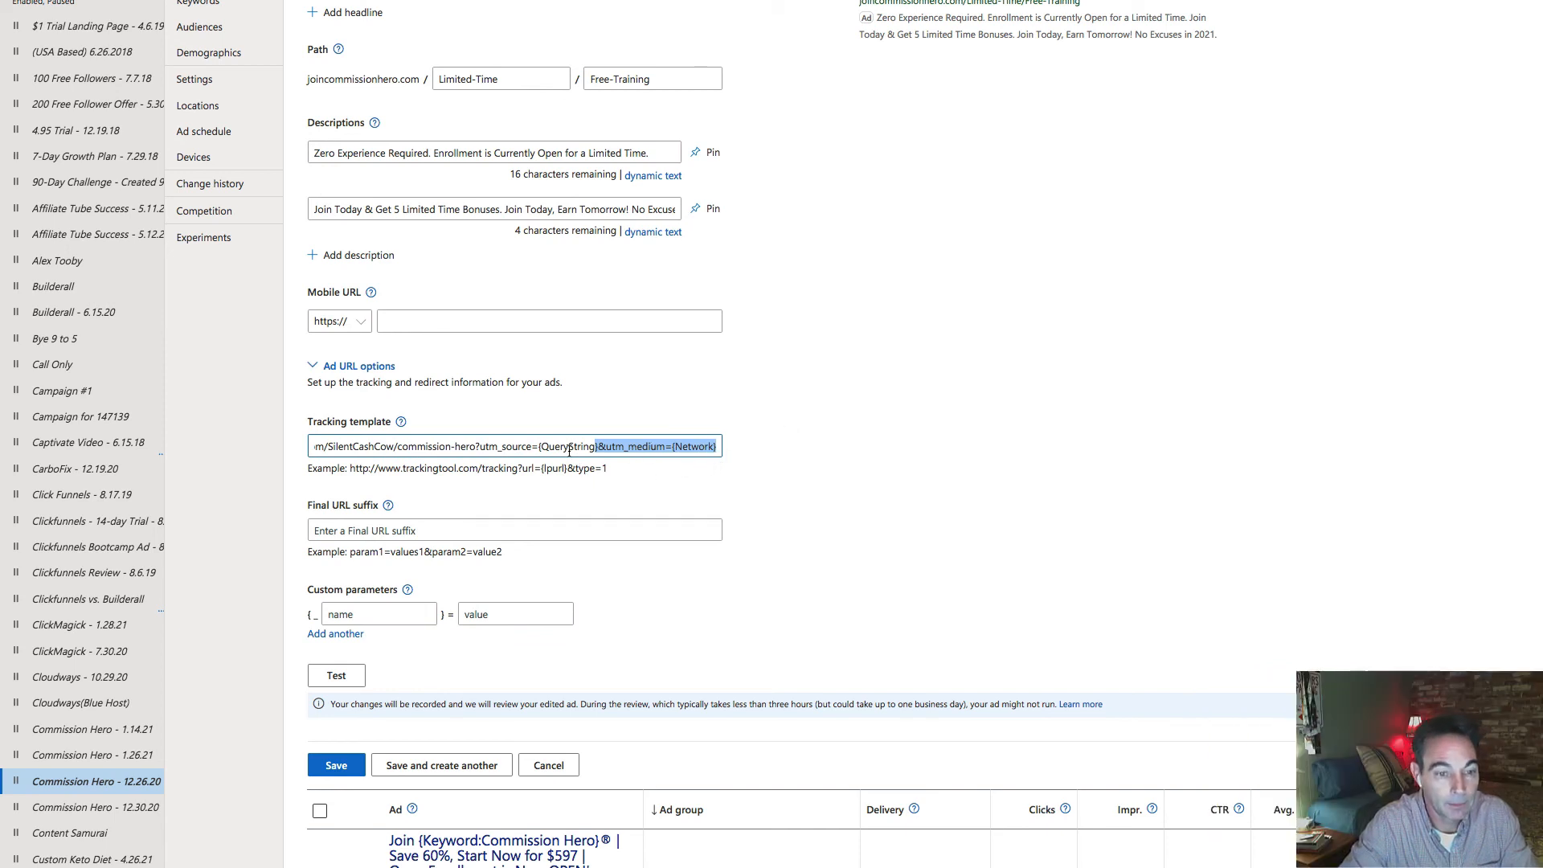
left_click(532, 447)
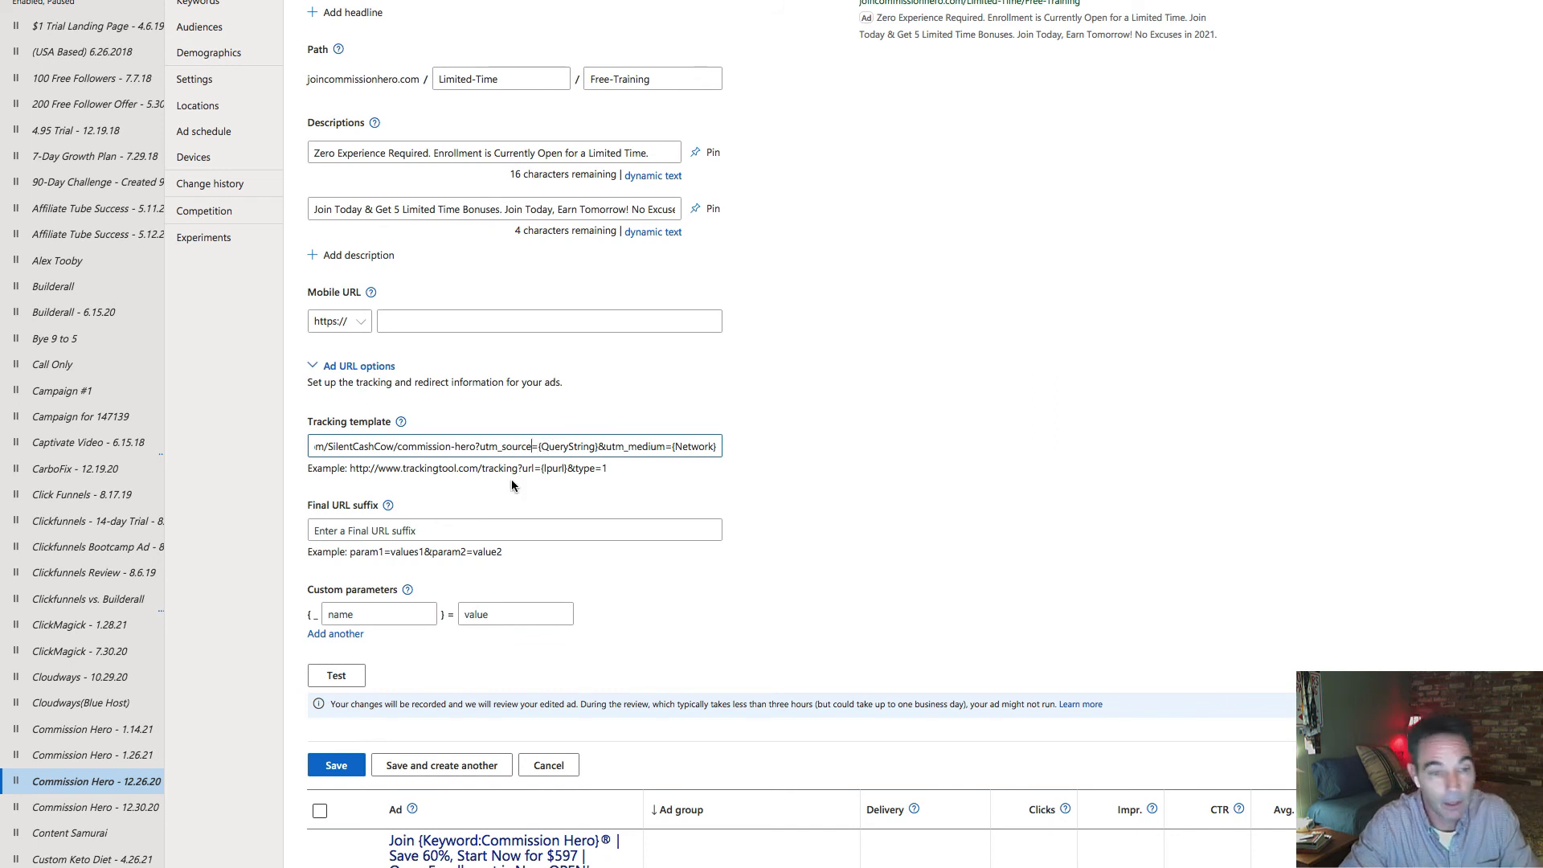
left_click_drag(476, 447, 762, 448)
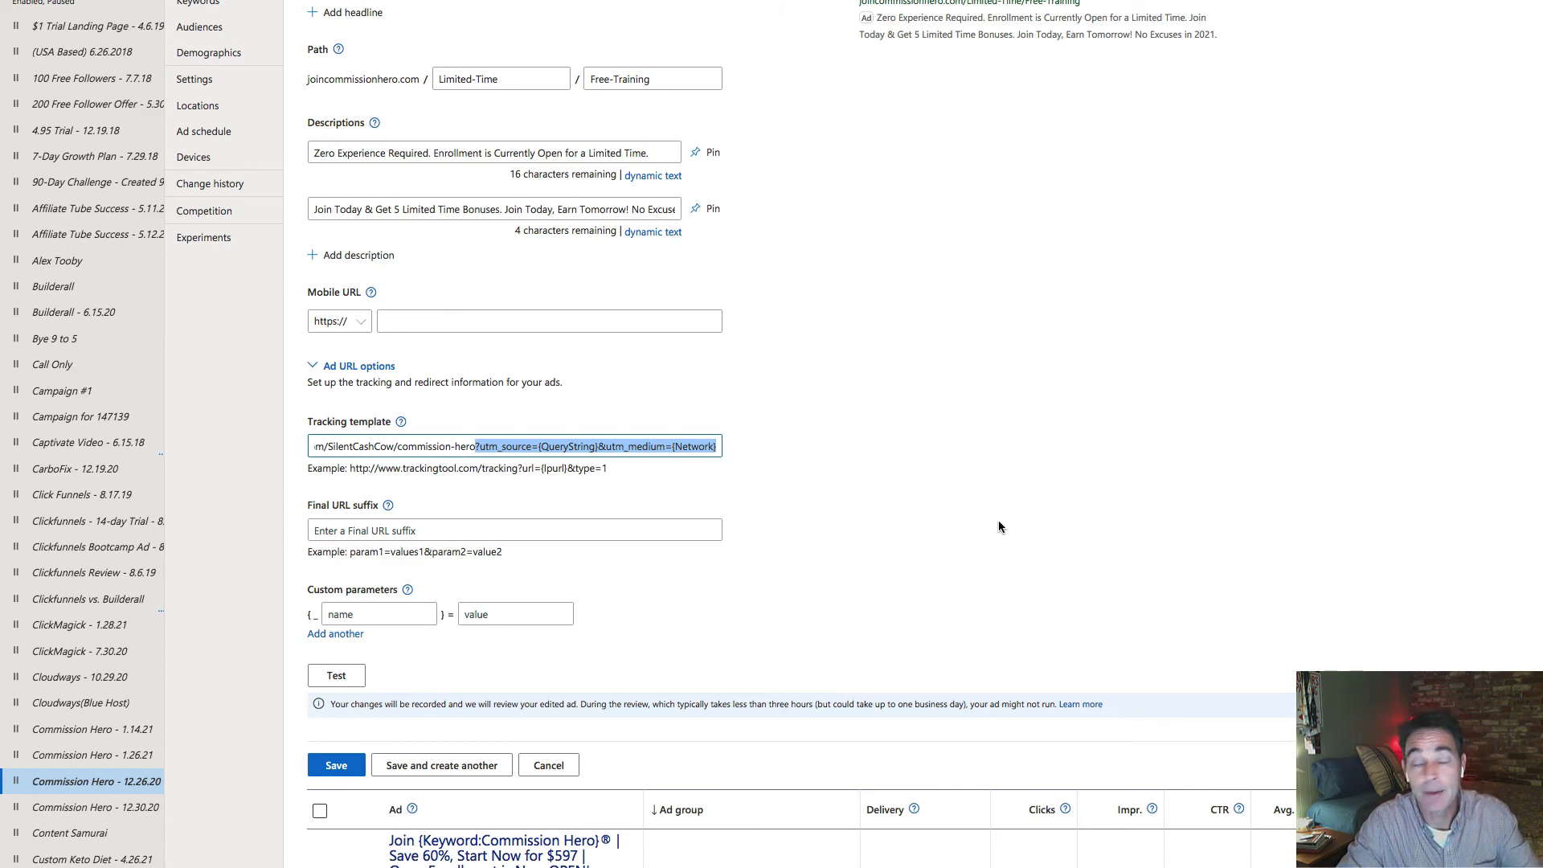
scroll(1017, 503, "up", 4)
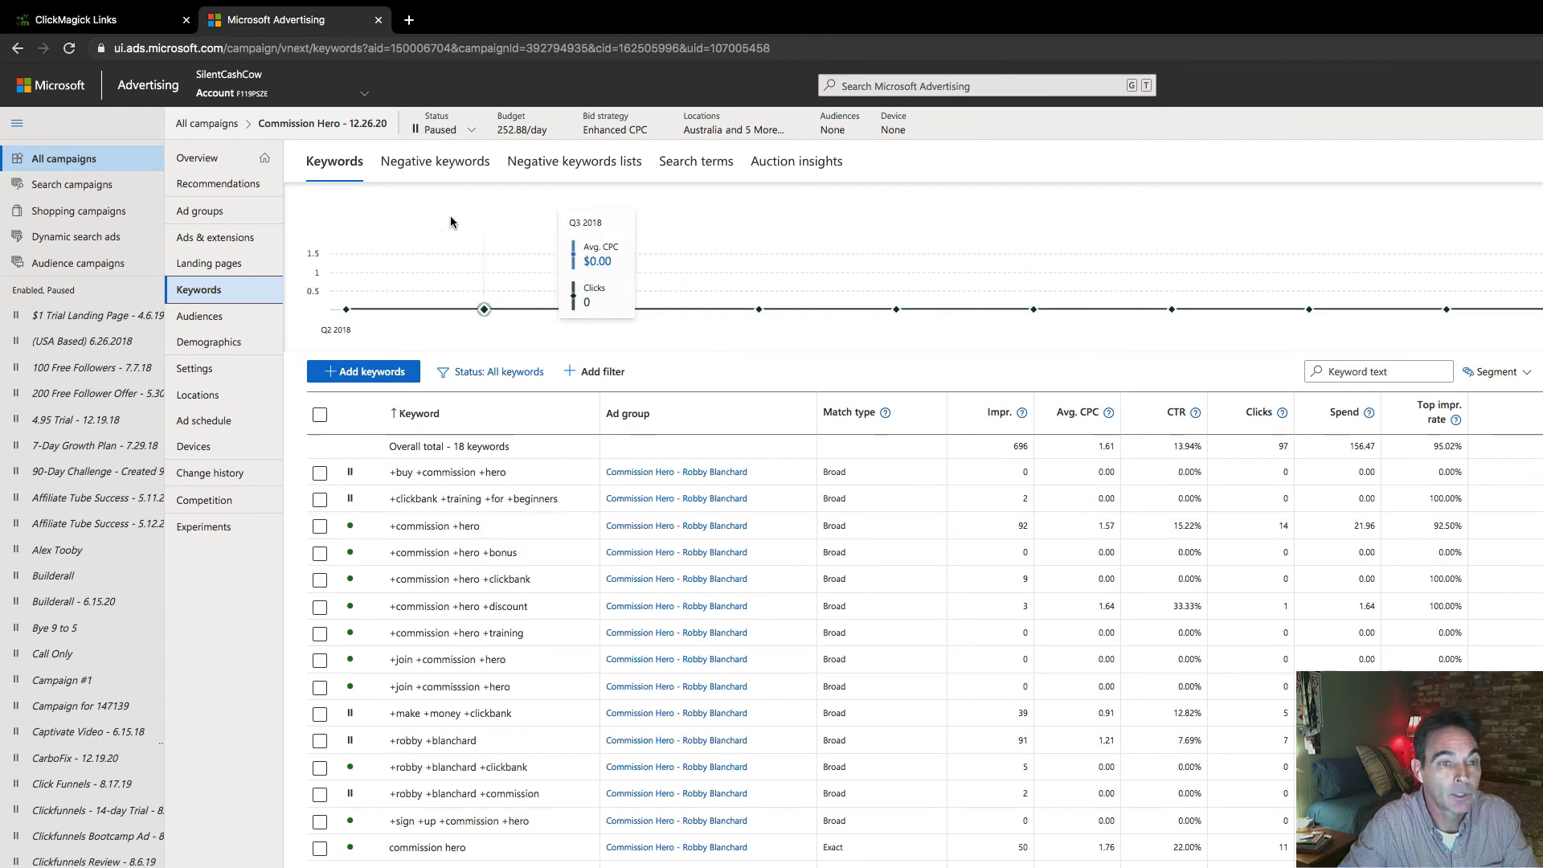
Review the Commission Hero - 12.26.20 campaign's negative keywords at campaign level alongside its regular keywords.
left_click(432, 162)
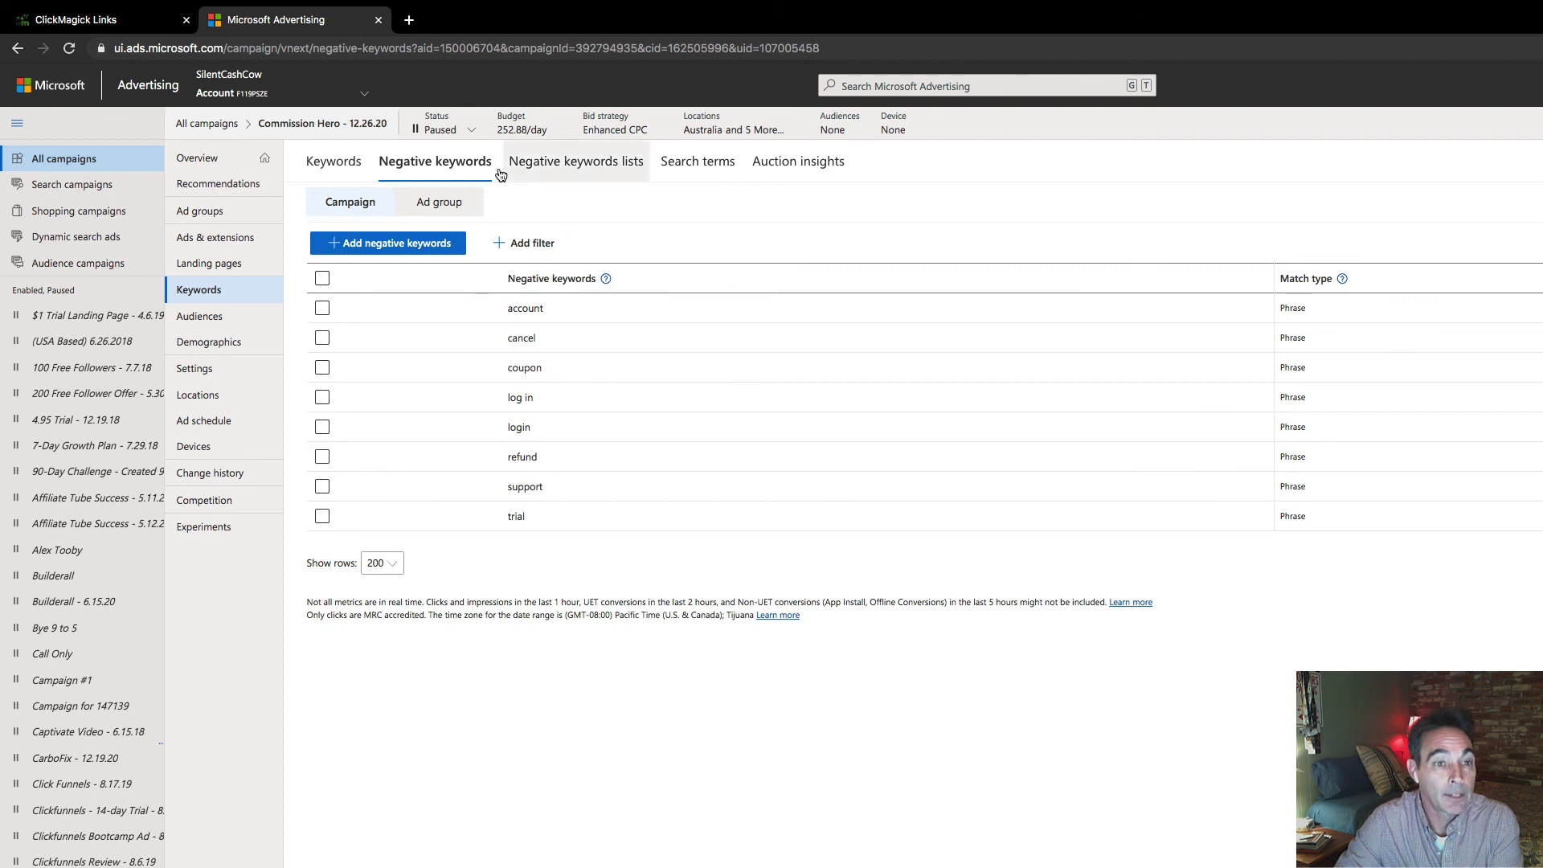
left_click(352, 162)
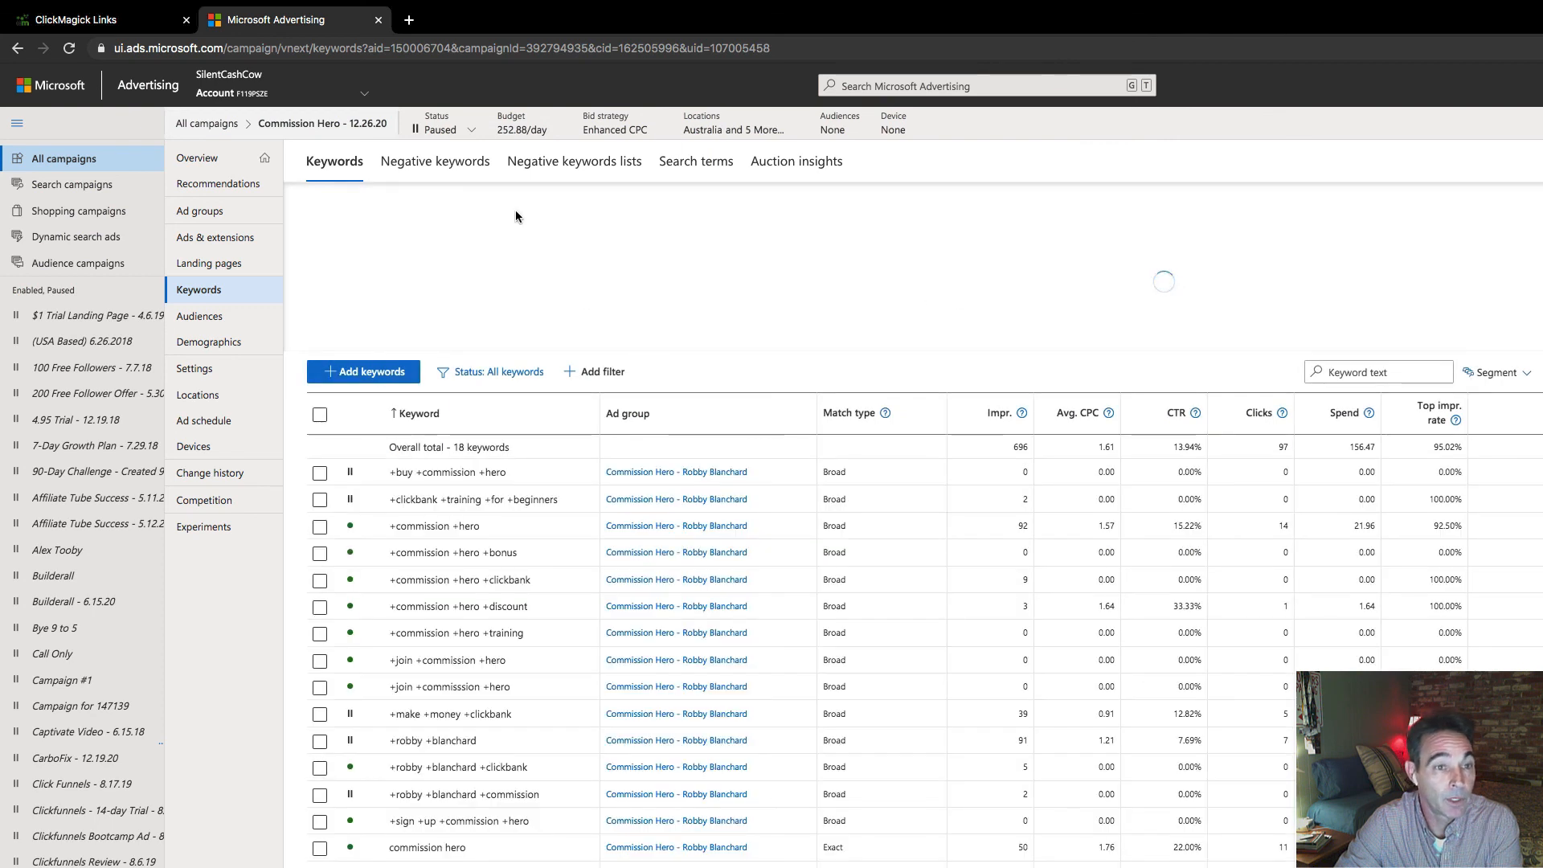
left_click(408, 165)
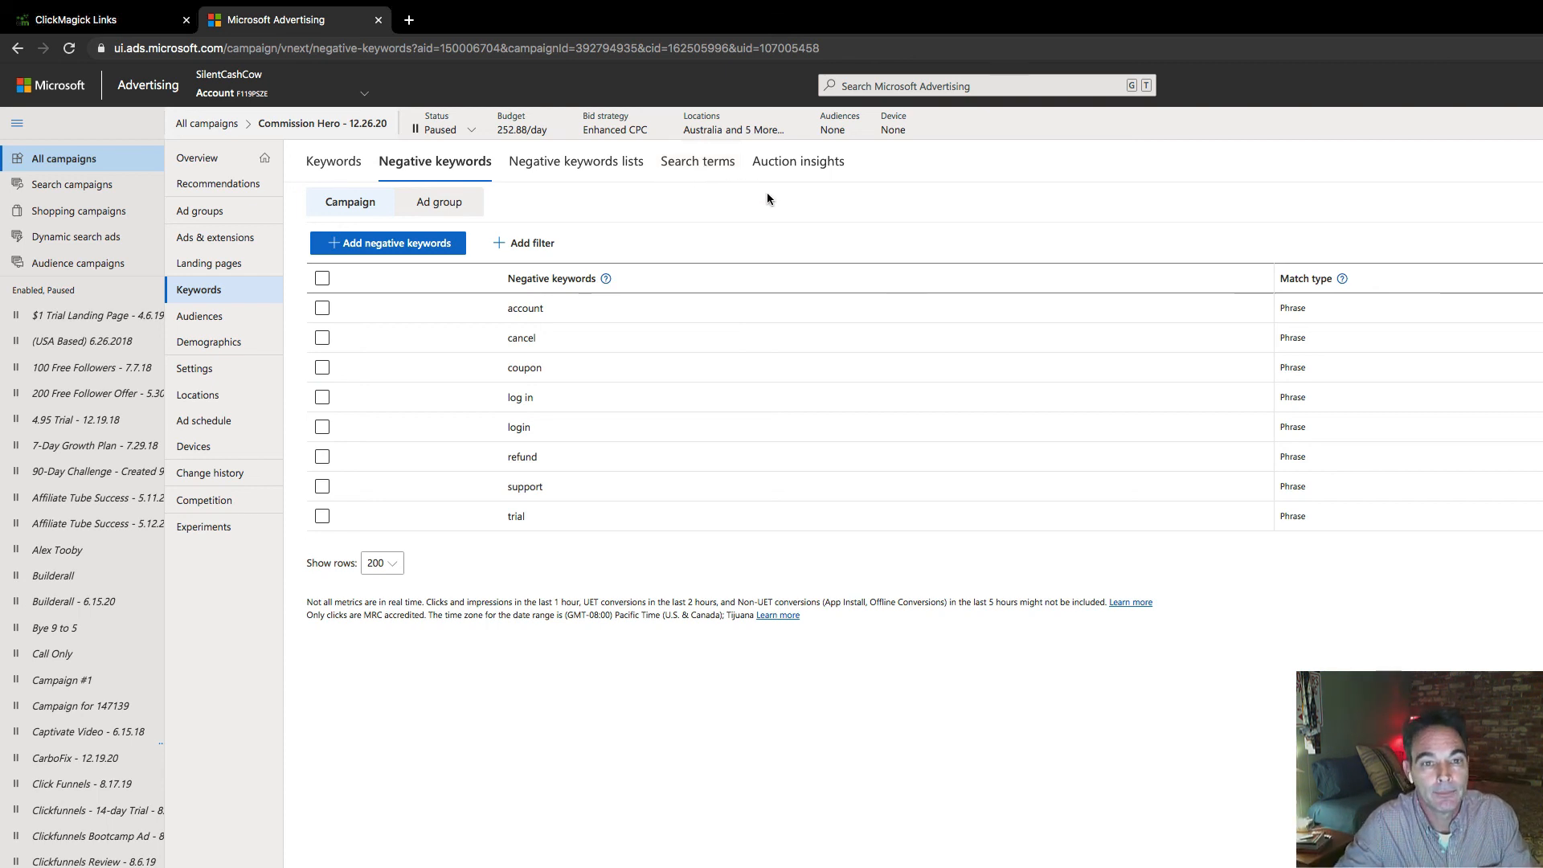
Open the Commission Hero campaign's search terms report and select the terms "robbyblanchard" and "robbyblanchard.com reviews".
left_click(693, 172)
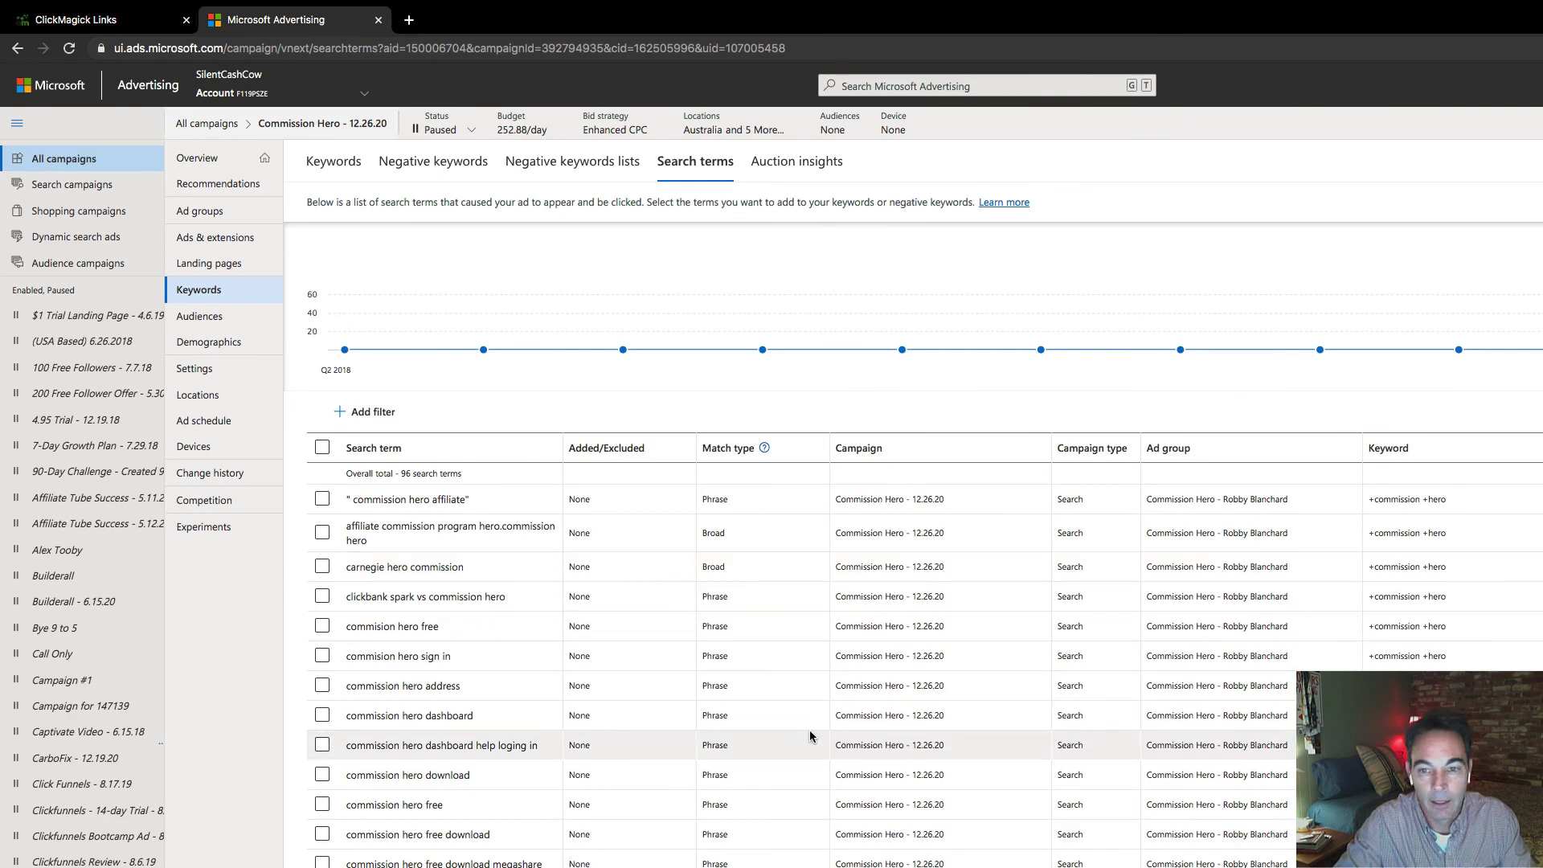
scroll(830, 737, "down", 7)
scroll(831, 737, "down", 10)
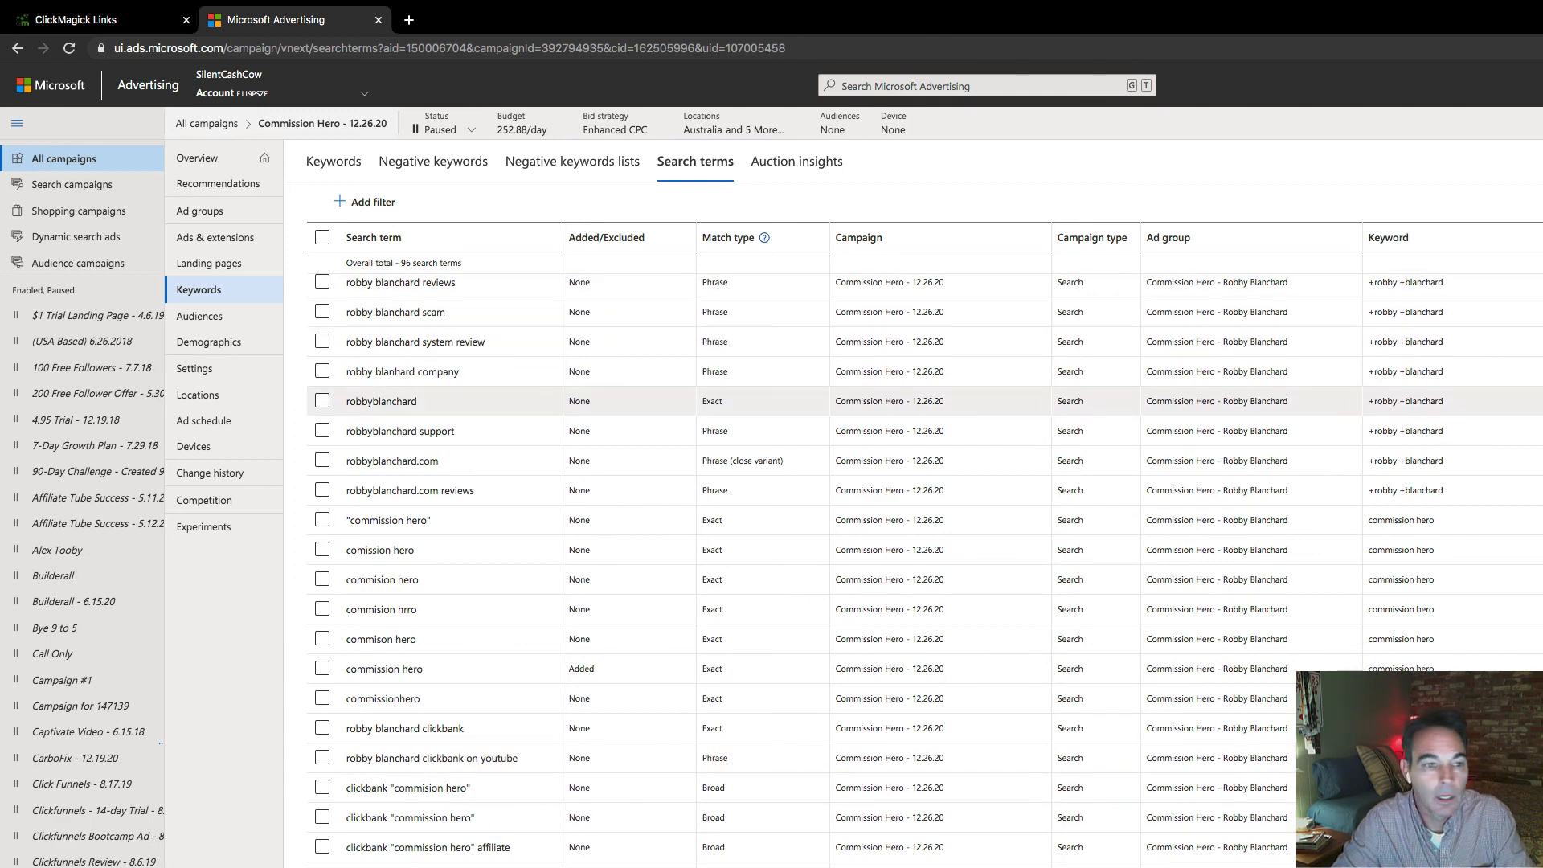
scroll(723, 417, "up", 3)
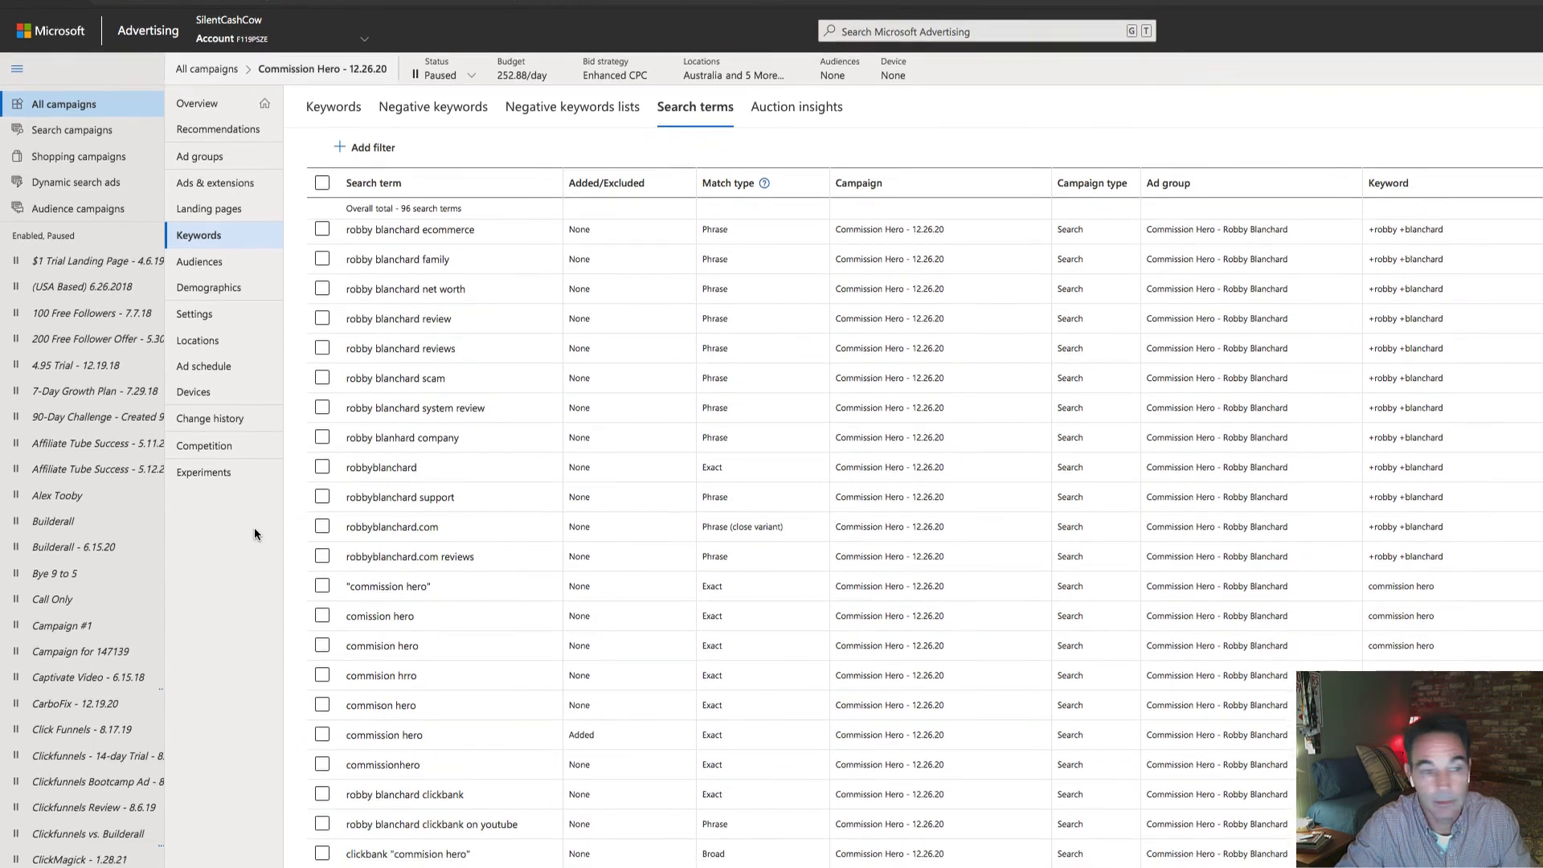
left_click(321, 466)
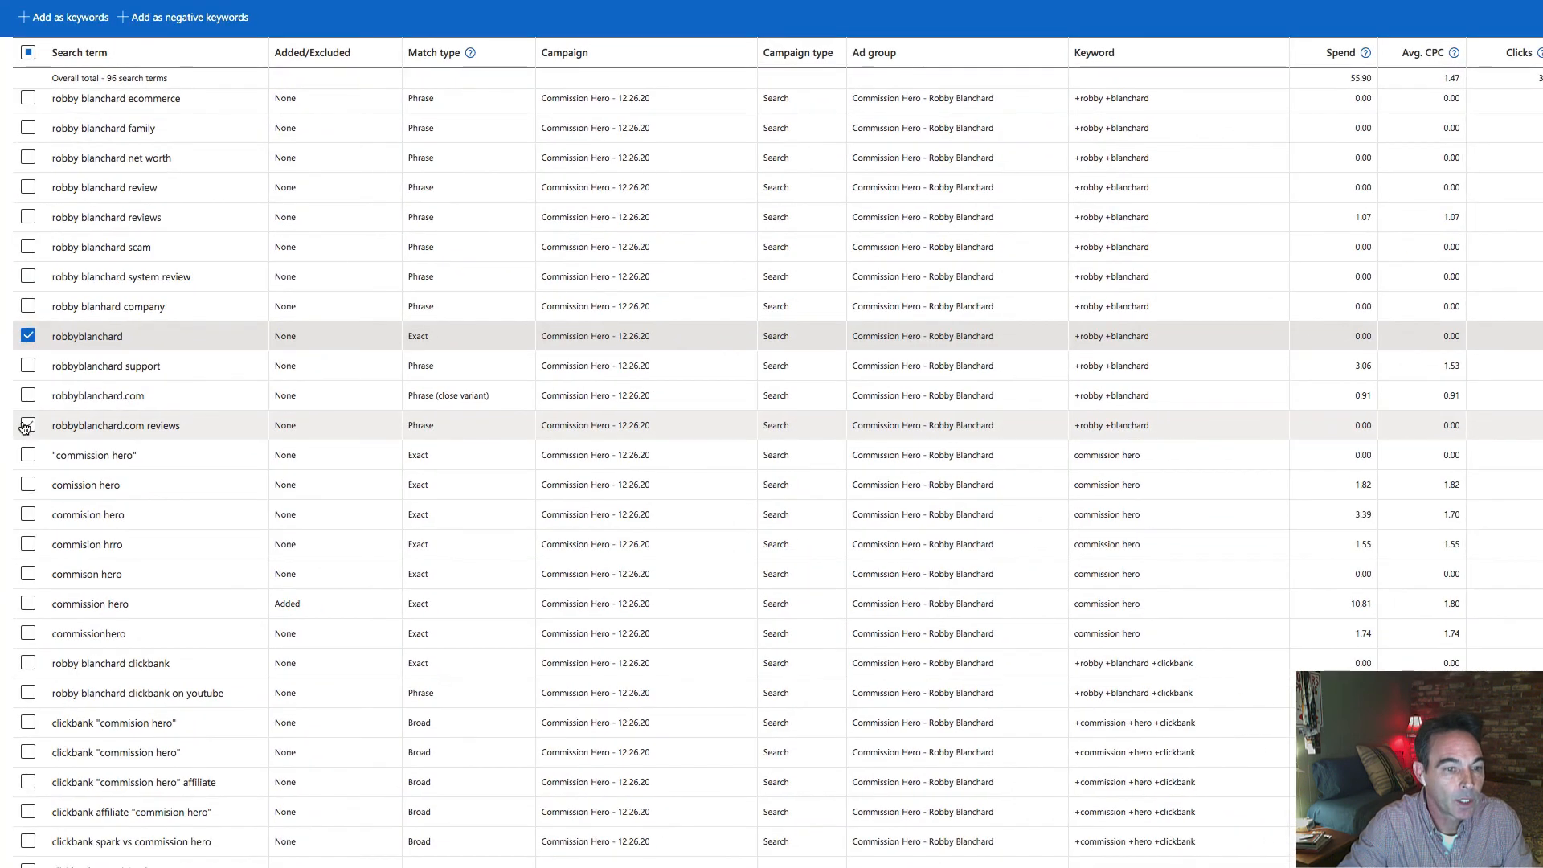
left_click(228, 486)
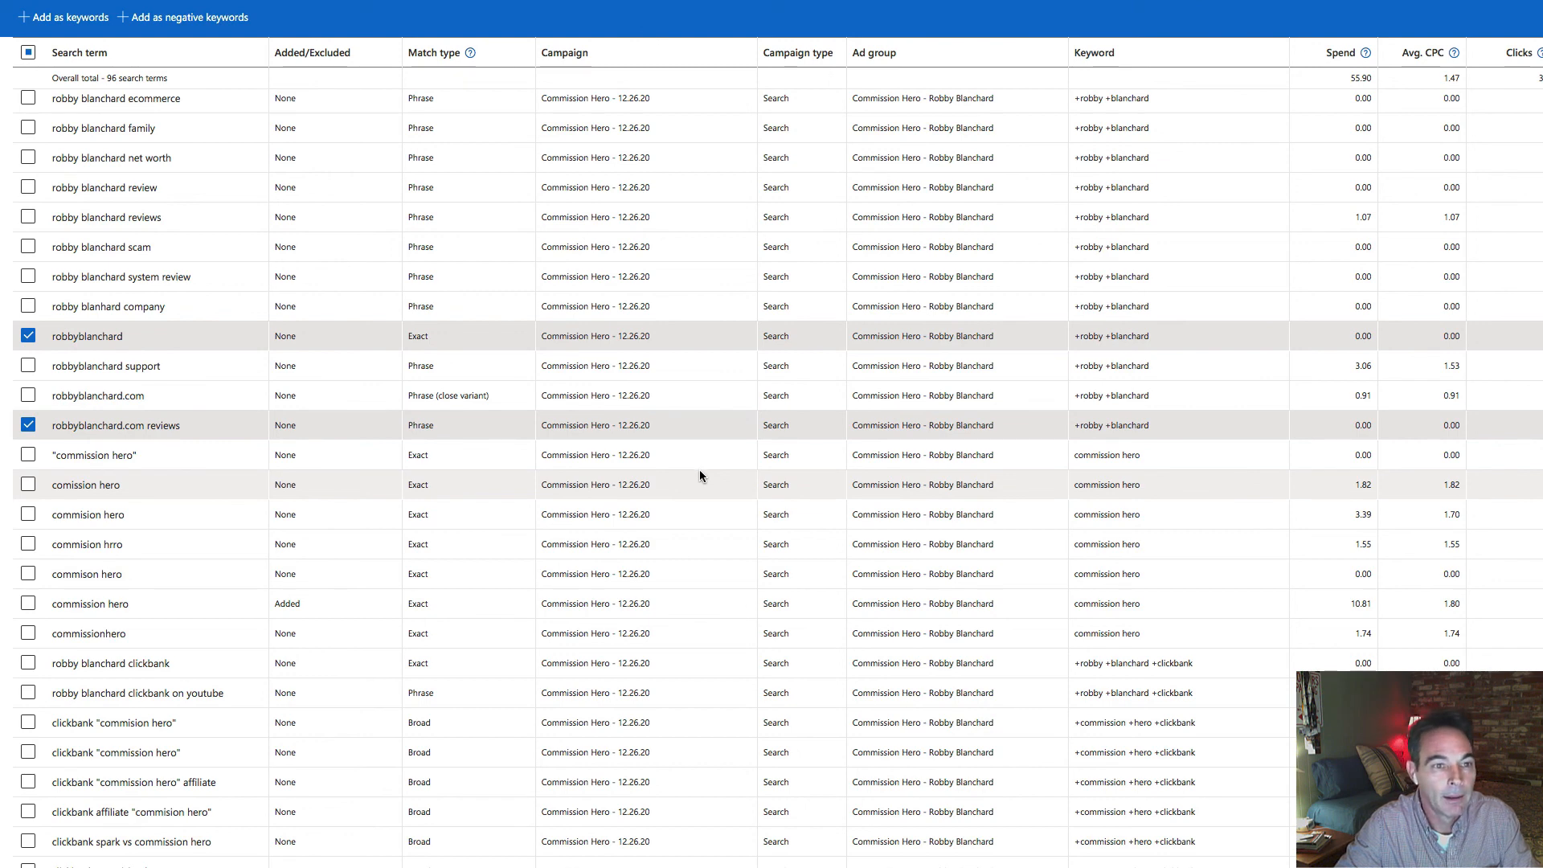
Examine the remaining search terms that triggered the Commission Hero ad, looking for candidates for keywords or negative keywords.
scroll(699, 469, "up", 7)
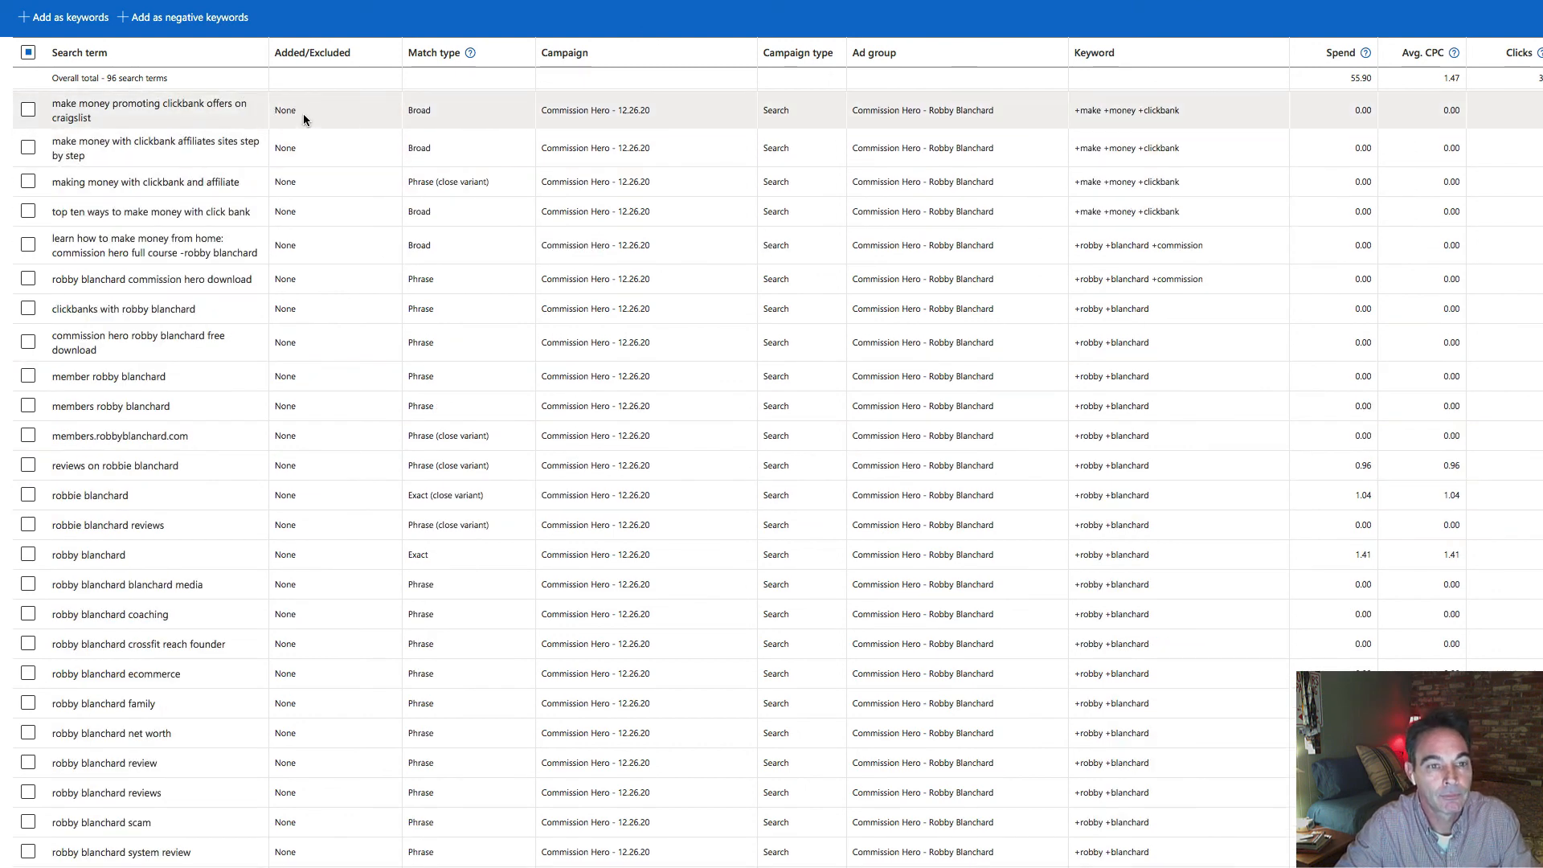
scroll(425, 381, "up", 1)
scroll(424, 381, "up", 8)
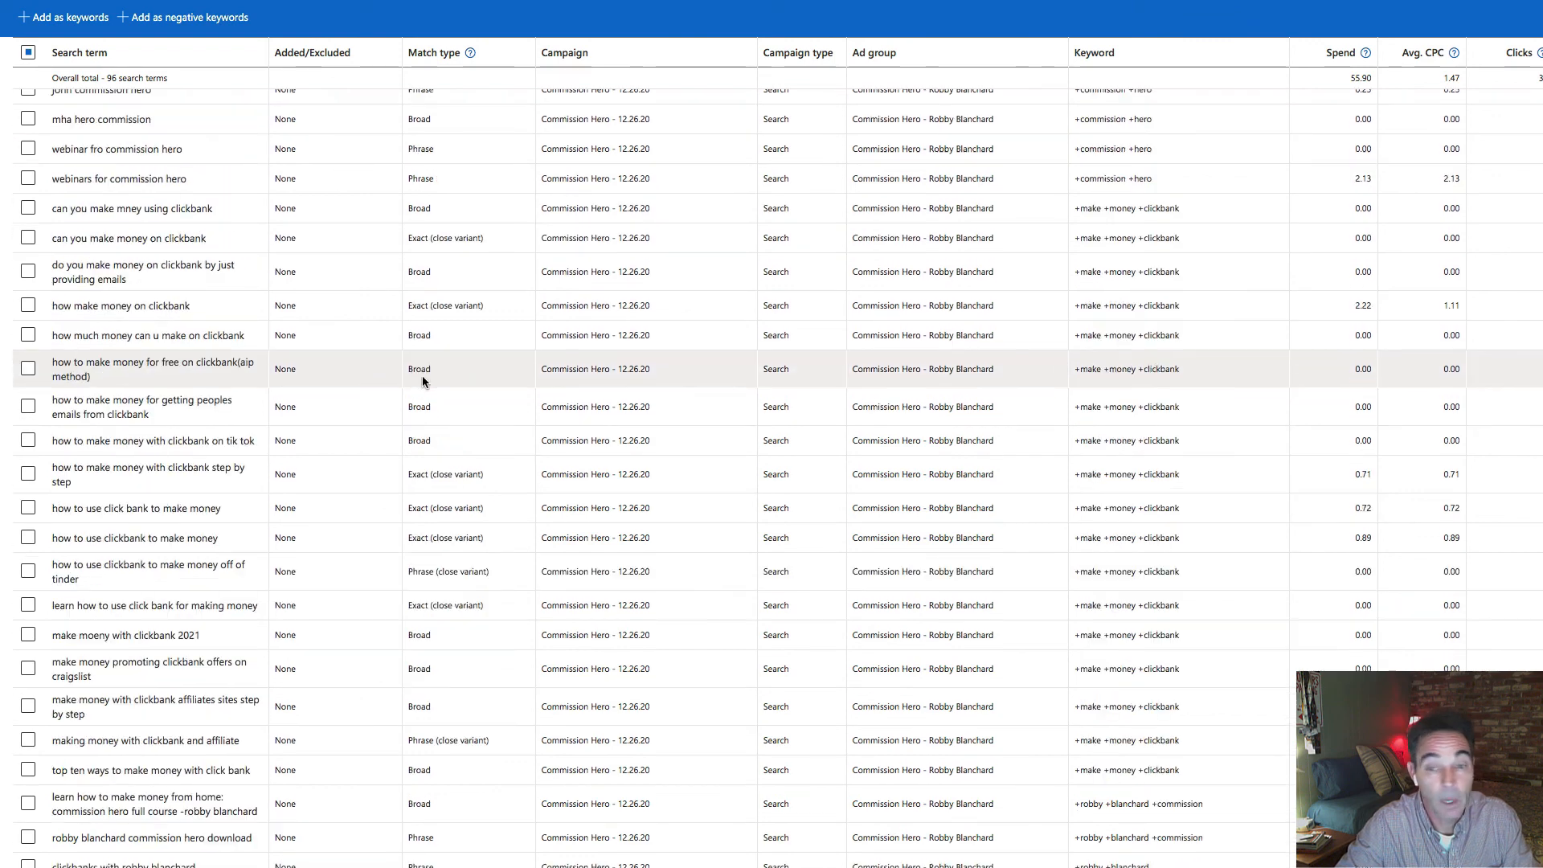
scroll(444, 366, "up", 7)
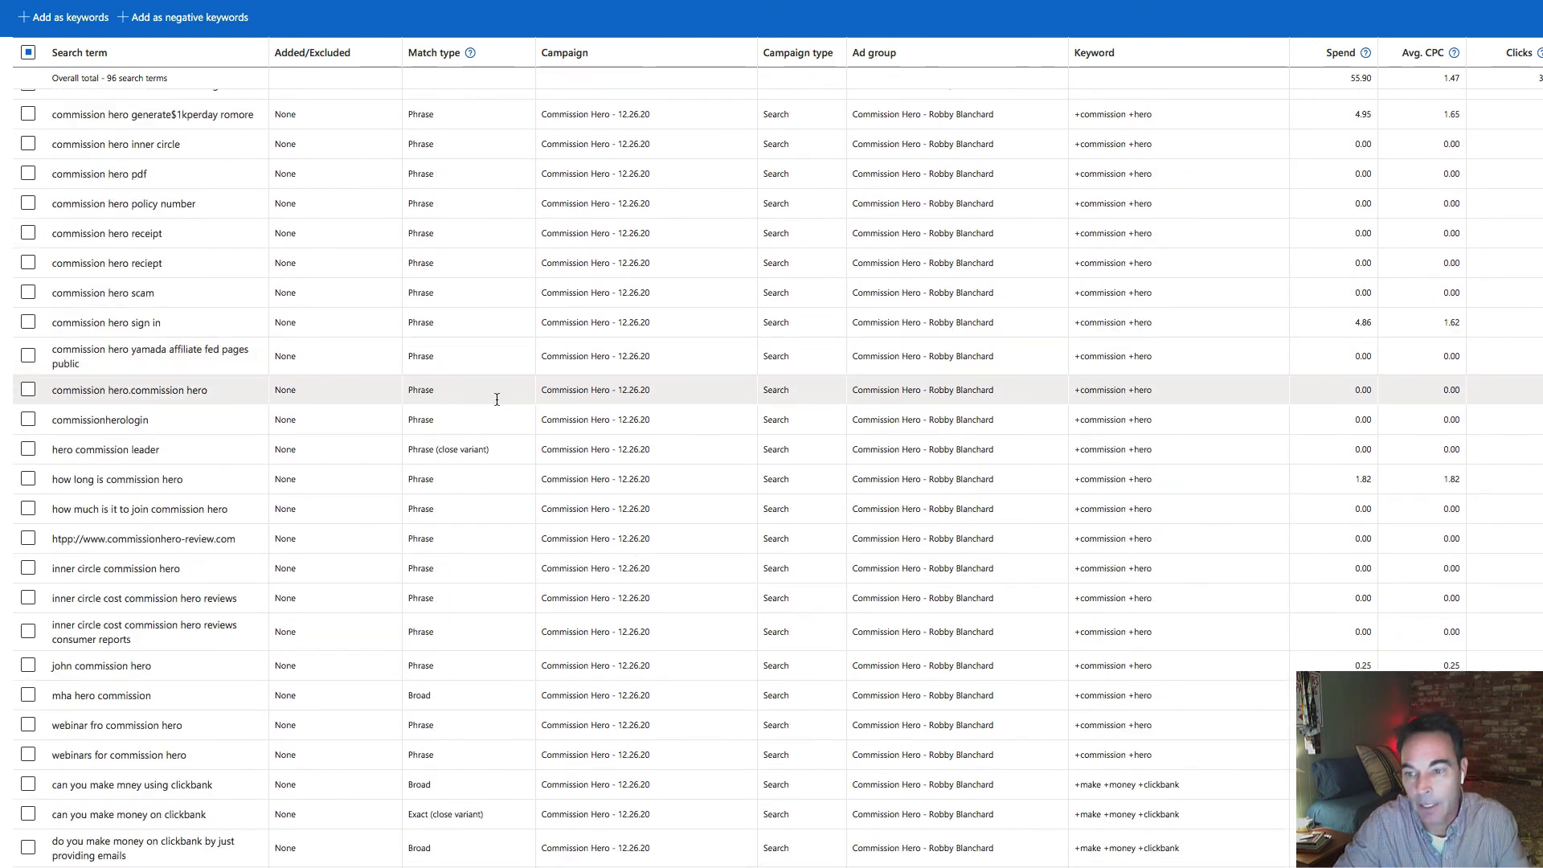
scroll(667, 426, "up", 7)
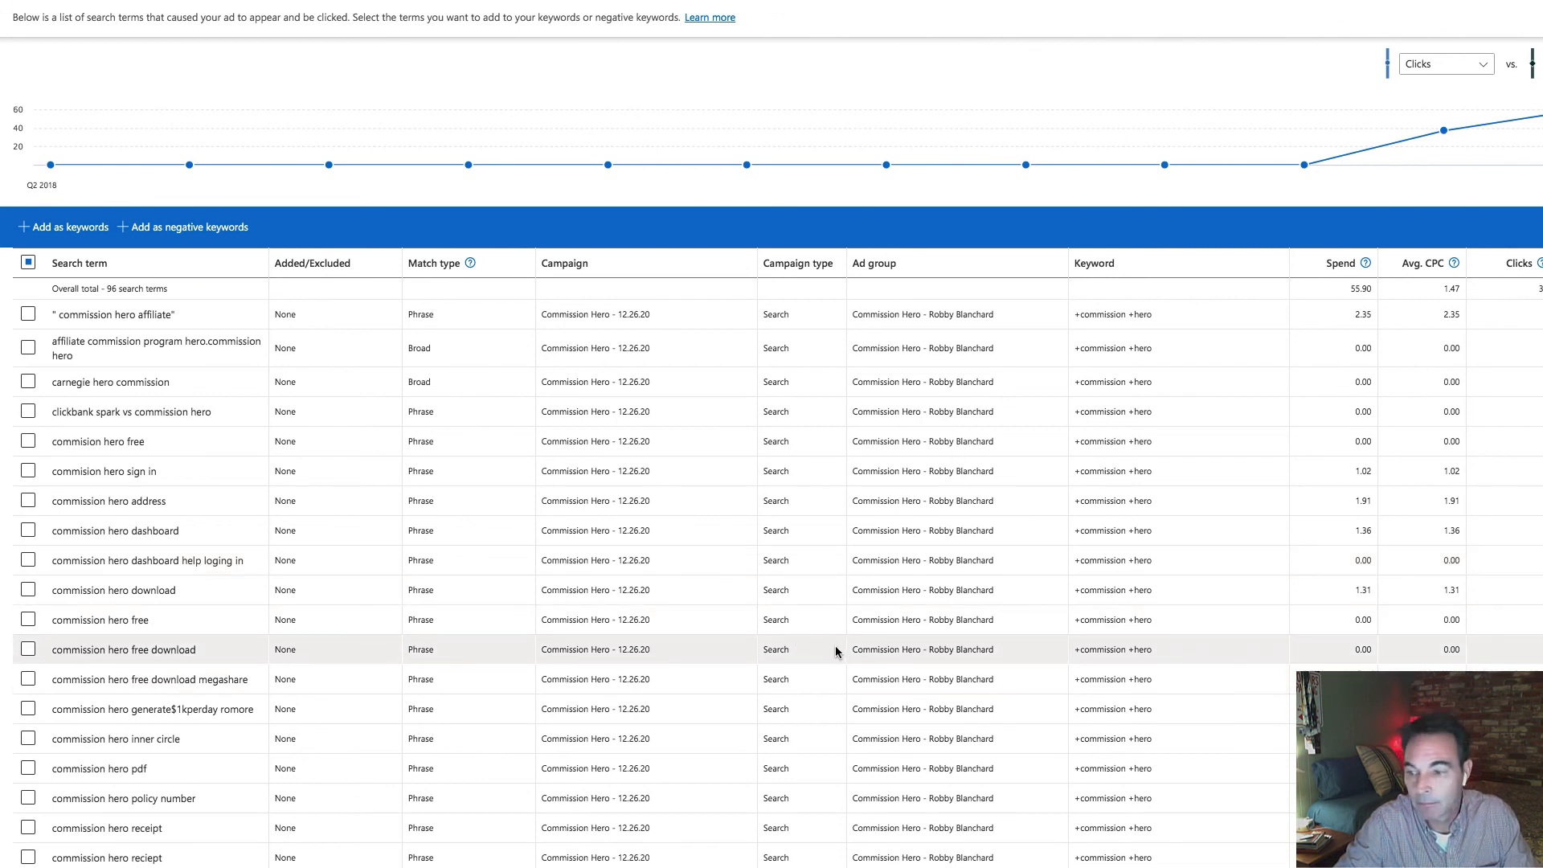
scroll(844, 646, "down", 8)
scroll(843, 647, "up", 8)
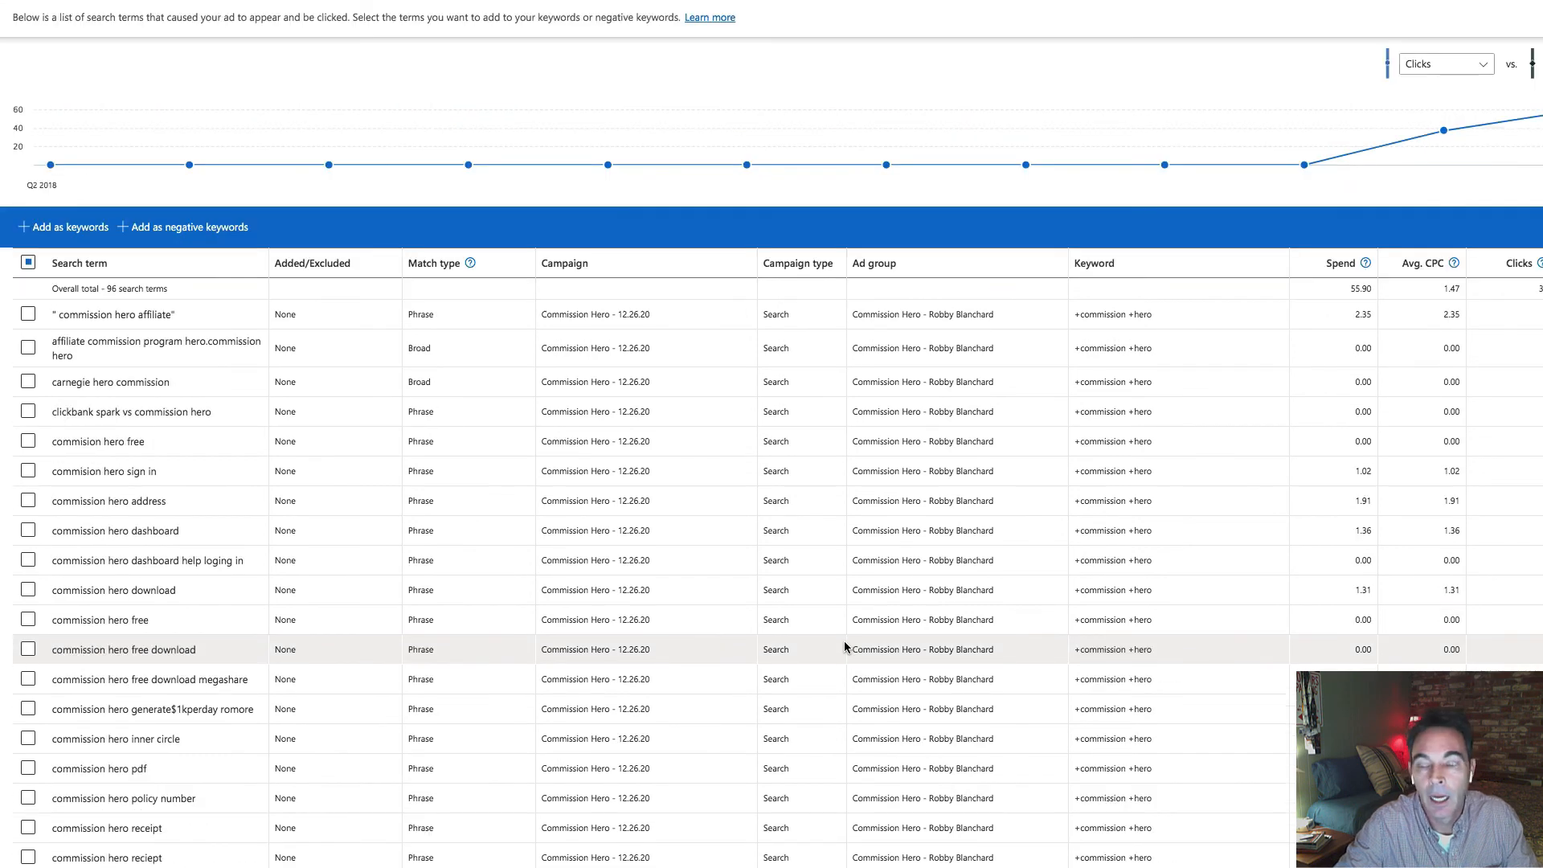